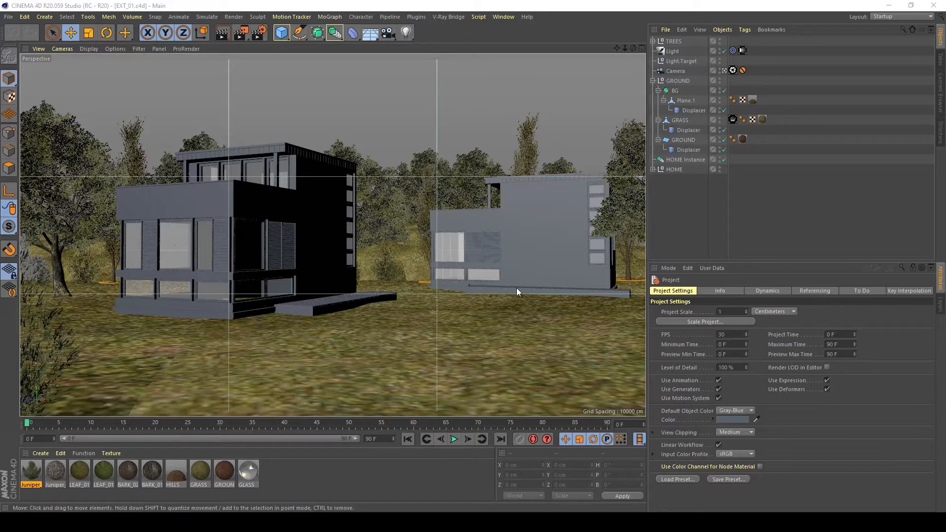
Step: Create a V-Ray Advanced Material and name it CONCRETE
click(375, 491)
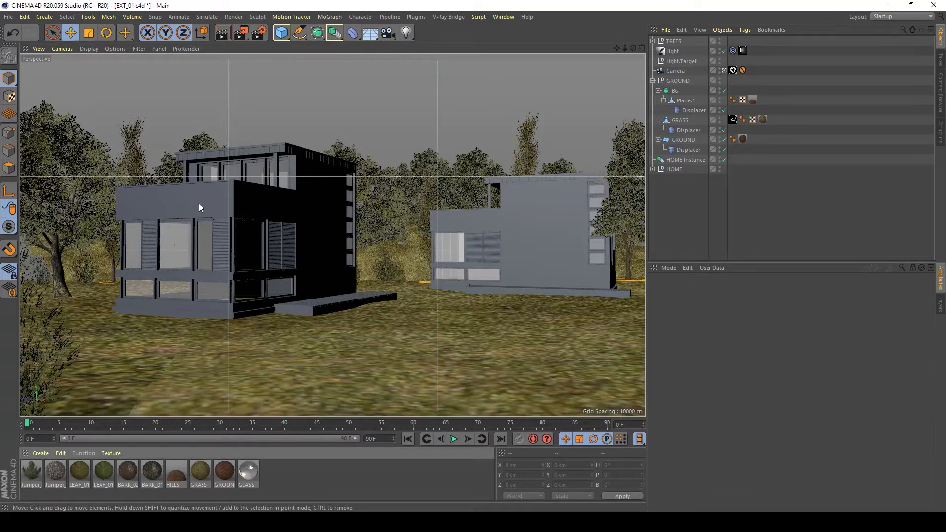
click(40, 454)
mouse_move(79, 348)
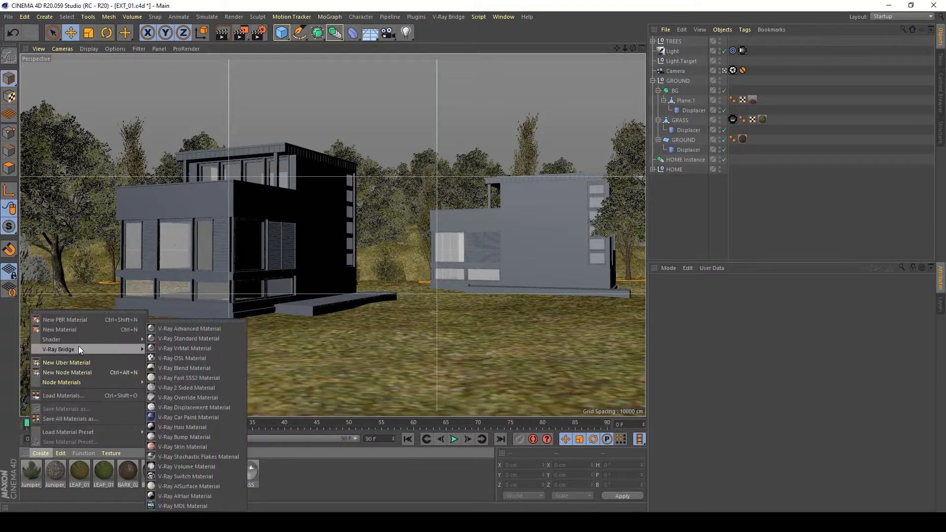
click(162, 329)
double_click(34, 469)
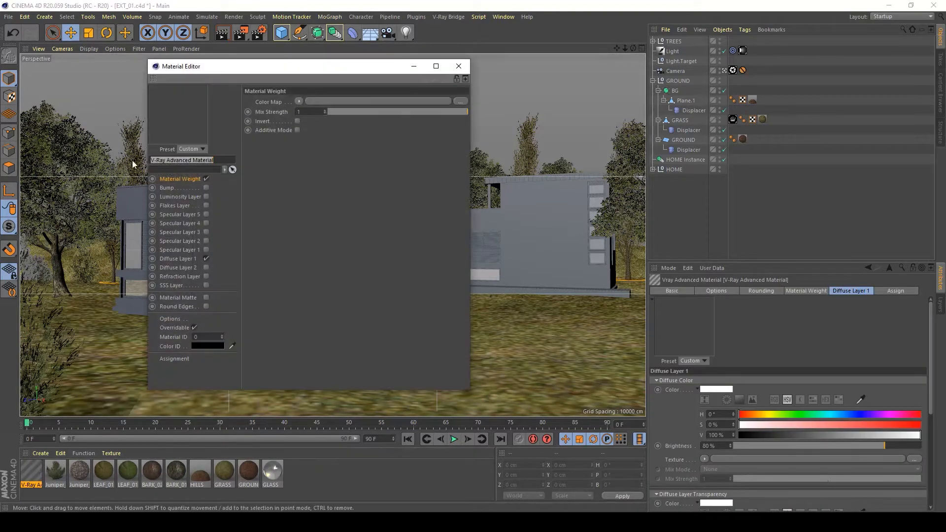
text(CONCRETE)
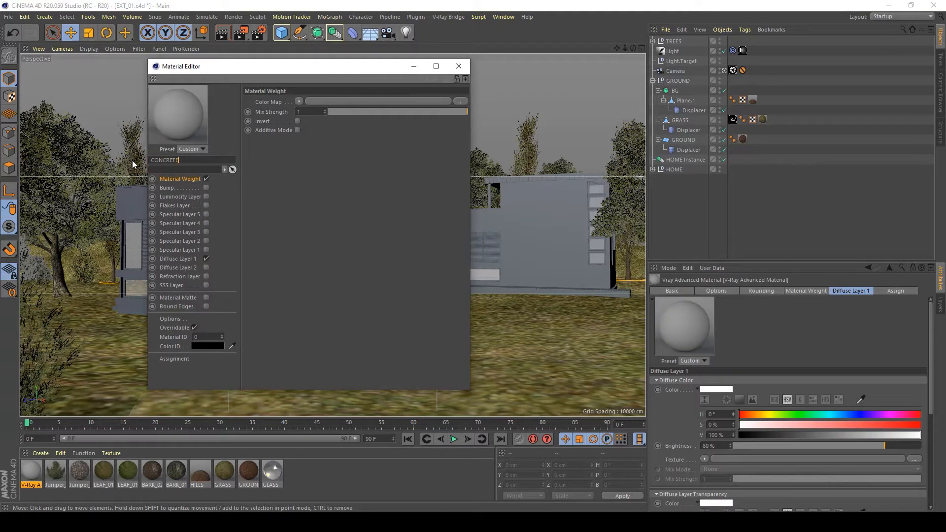
key(Return)
Step: Load Archexteriors_20_010_concrete_white_color from the tex folder as the Diffuse Layer 1 color texture of CONCRETE
click(296, 522)
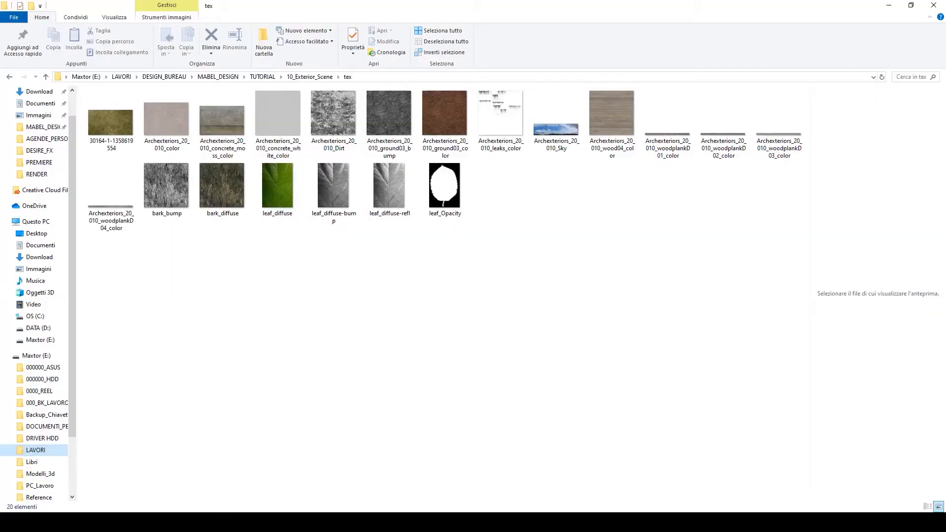
drag(368, 5, 737, 94)
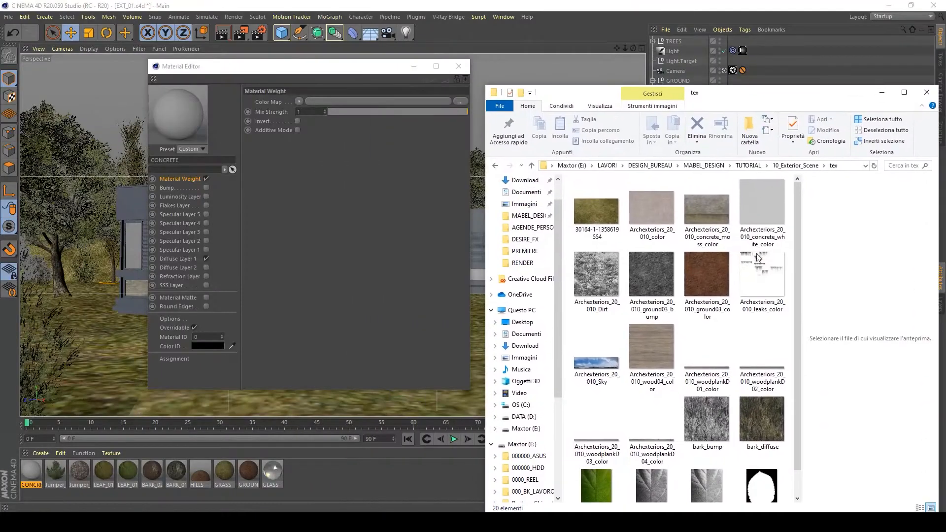
click(752, 202)
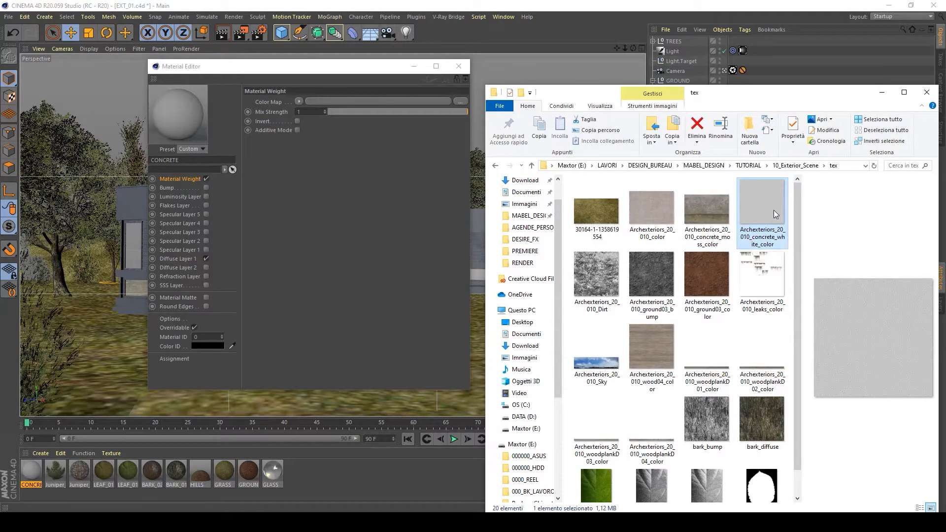
click(190, 260)
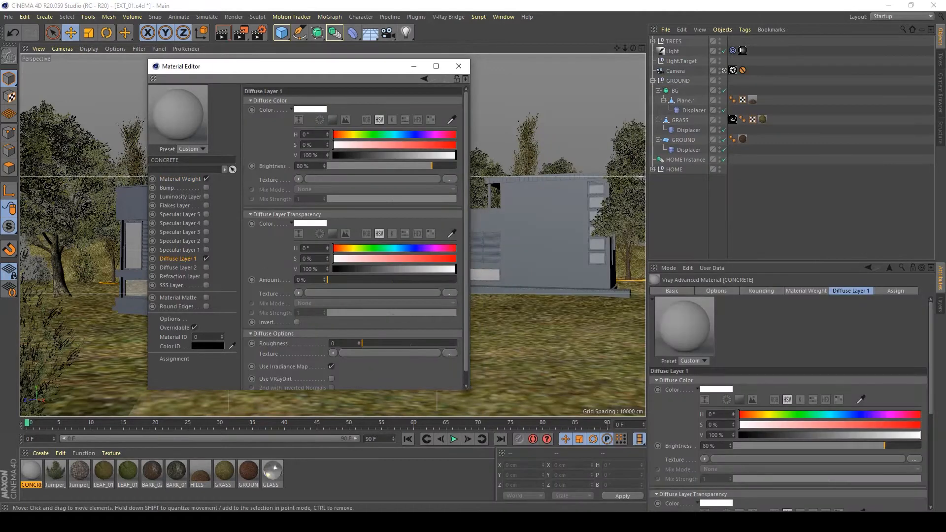
key(alt+Tab)
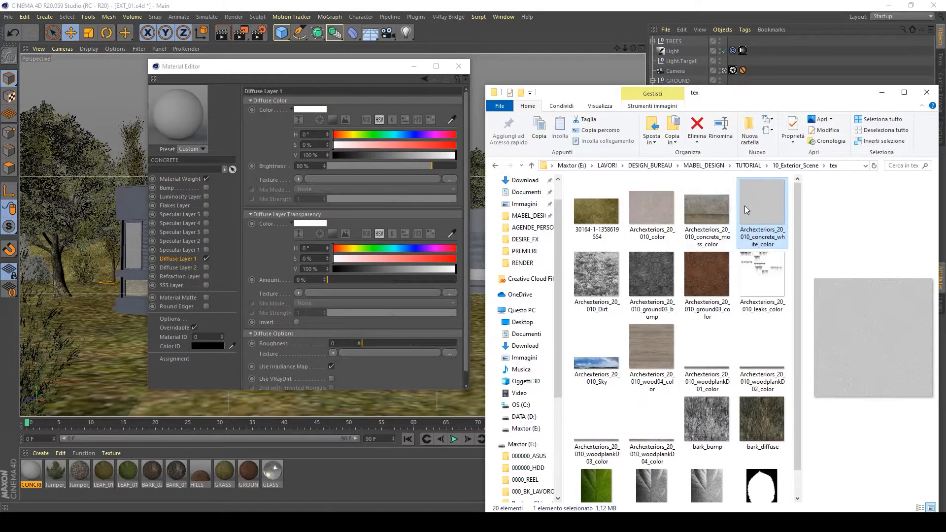
drag(360, 146, 315, 177)
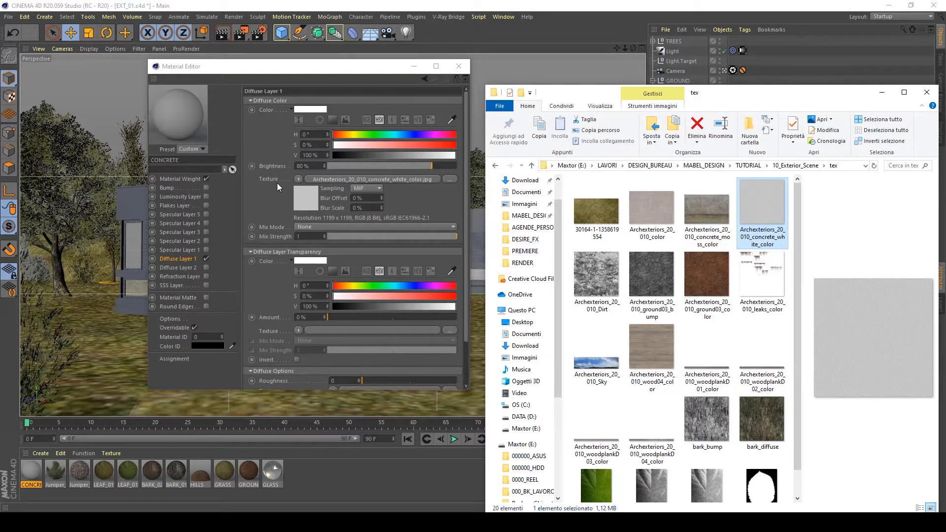
Step: Copy the Diffuse Layer 1 texture of CONCRETE into the bump texture slot
right_click(276, 182)
click(273, 178)
right_click(268, 177)
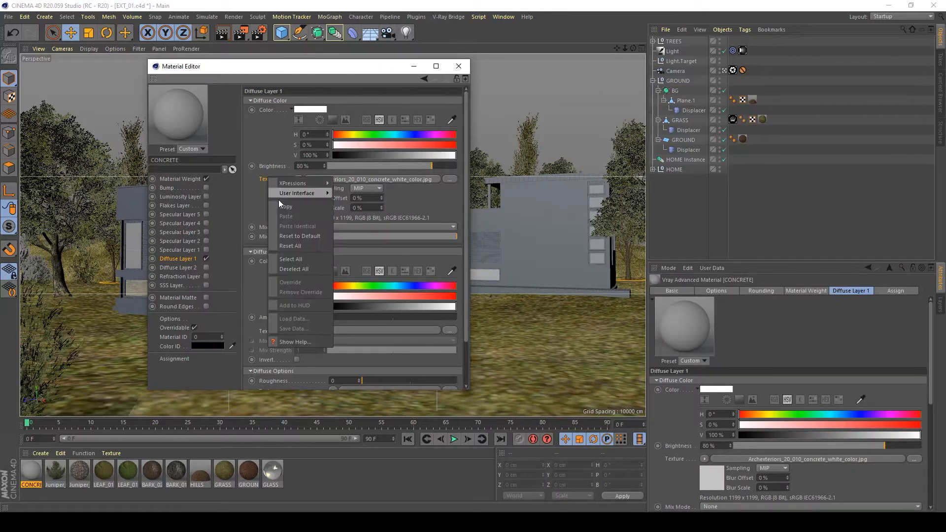
click(255, 209)
click(178, 189)
right_click(267, 138)
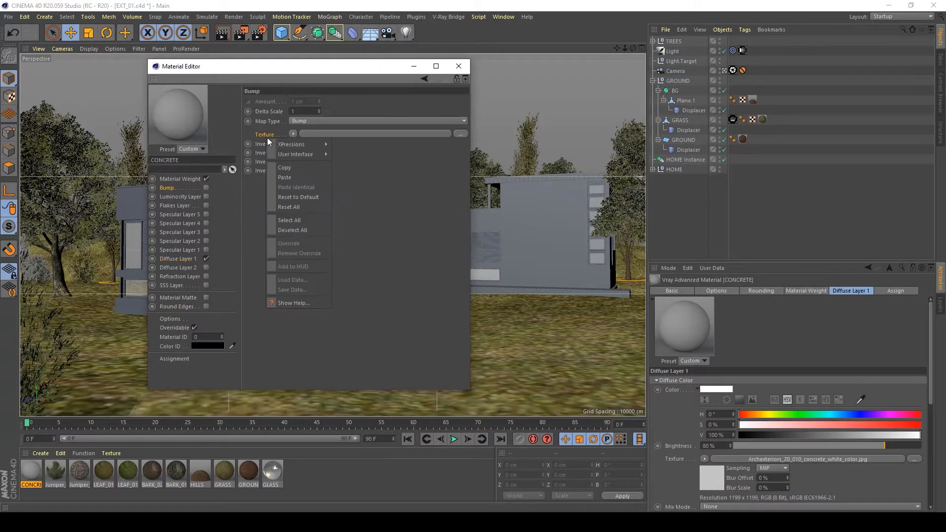
click(291, 173)
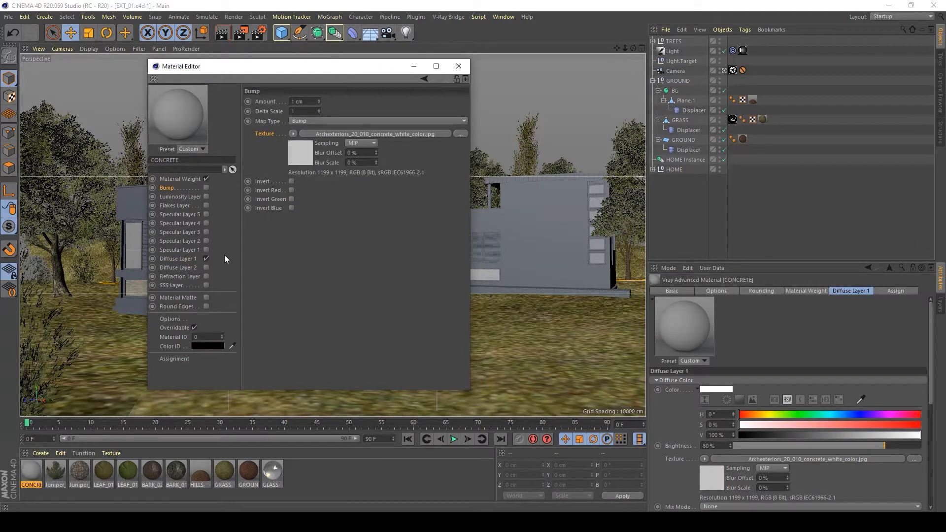
Step: Try lowering the mix strength of the Diffuse Layer 1 texture
click(190, 259)
click(328, 236)
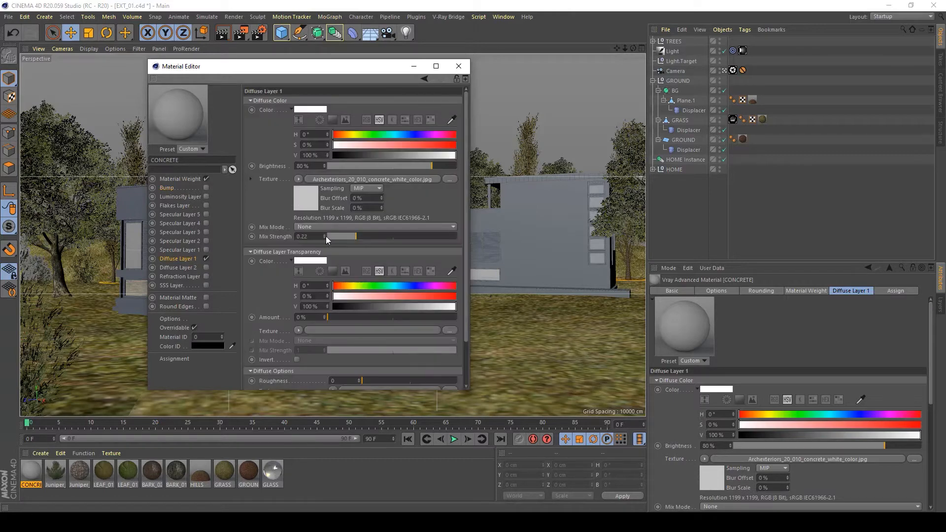
Step: Enable the bump of CONCRETE and set its texture's black point to 0.2 and white point to 0.8
click(206, 188)
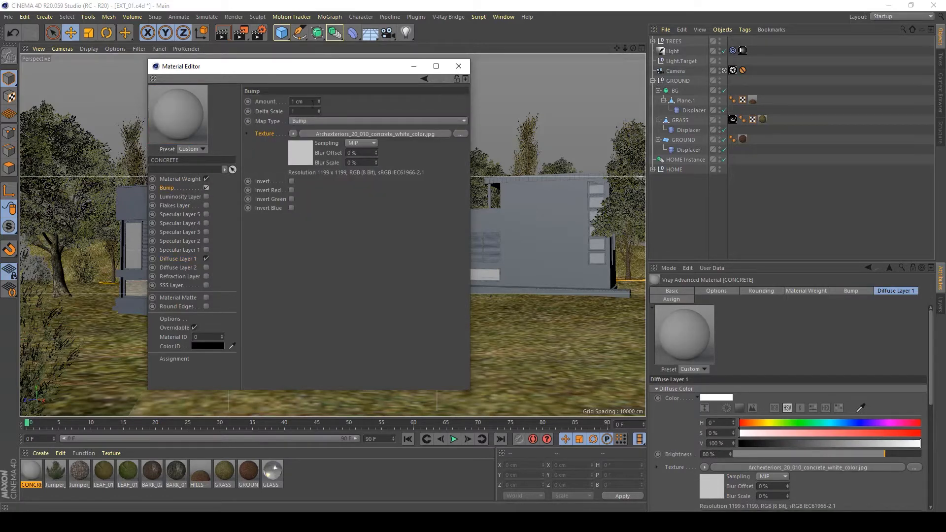
click(297, 149)
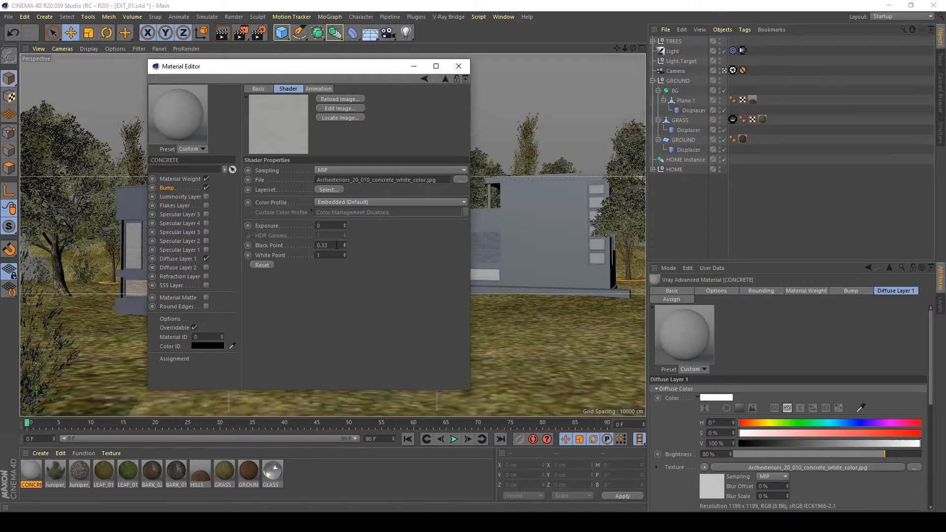
key(BackSpace)
drag(346, 258, 346, 259)
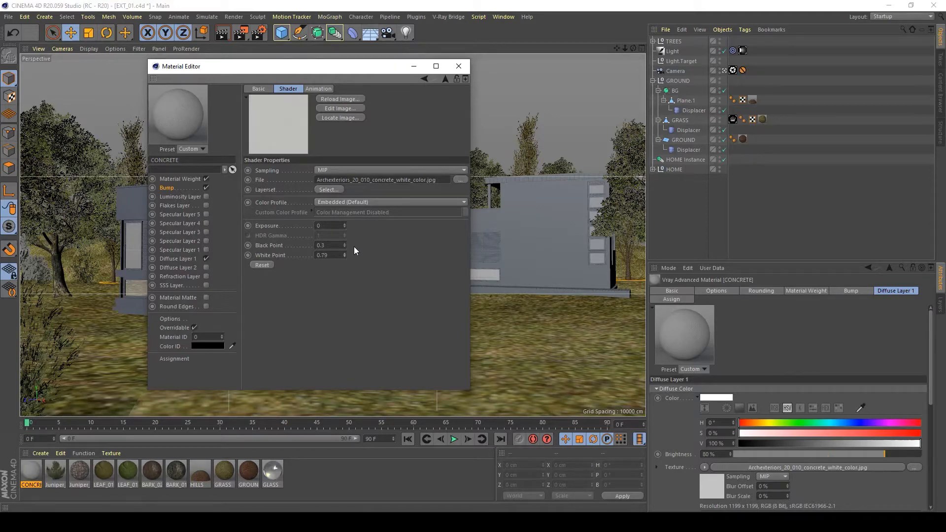
key(Return)
text(.2)
key(Return)
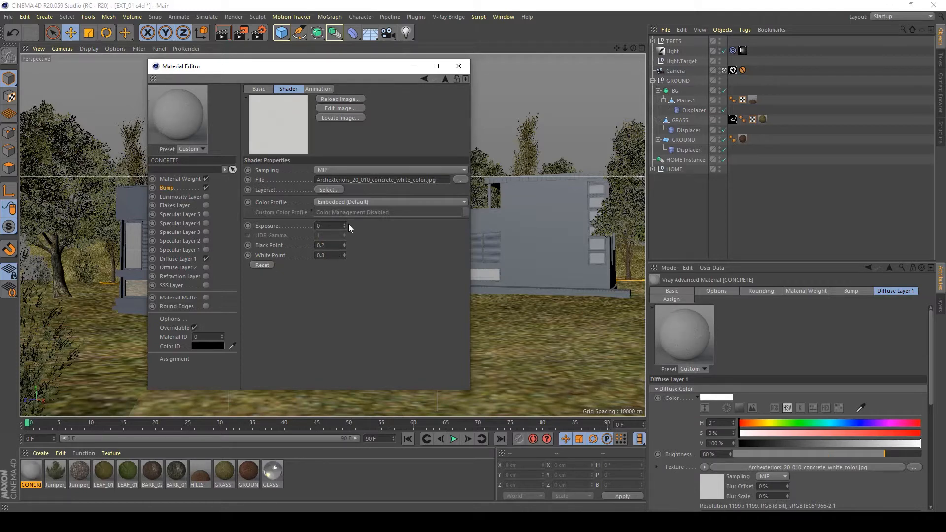
Step: Set the Diffuse Layer 1 texture's mix strength to 1 and apply CONCRETE to the house walls
click(173, 256)
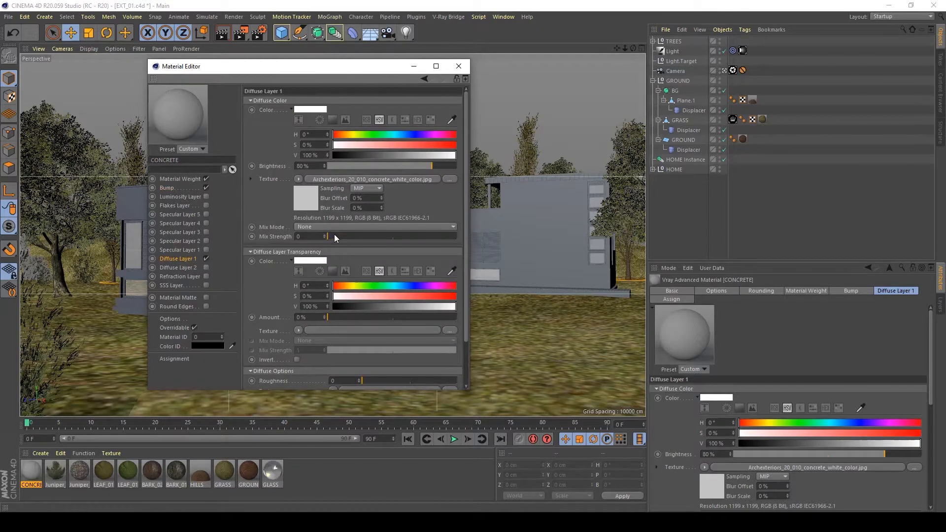
drag(441, 237, 479, 235)
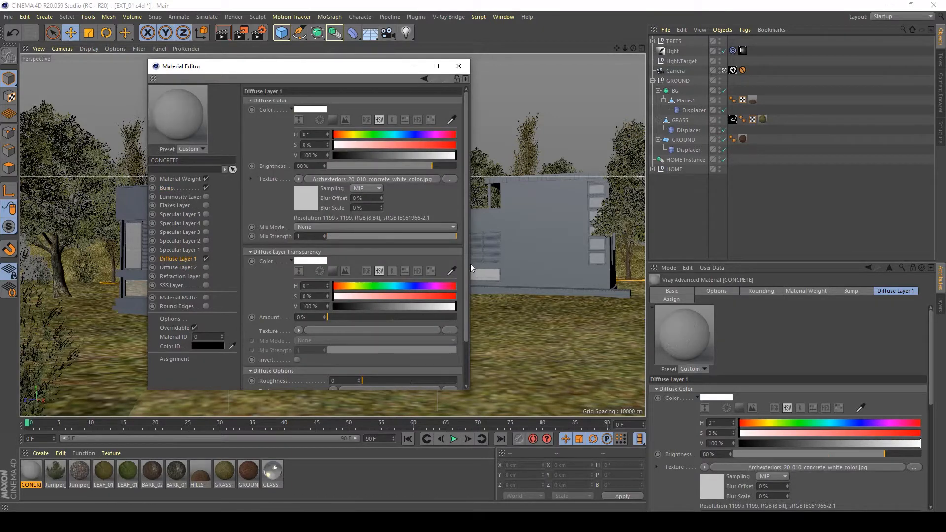
click(459, 66)
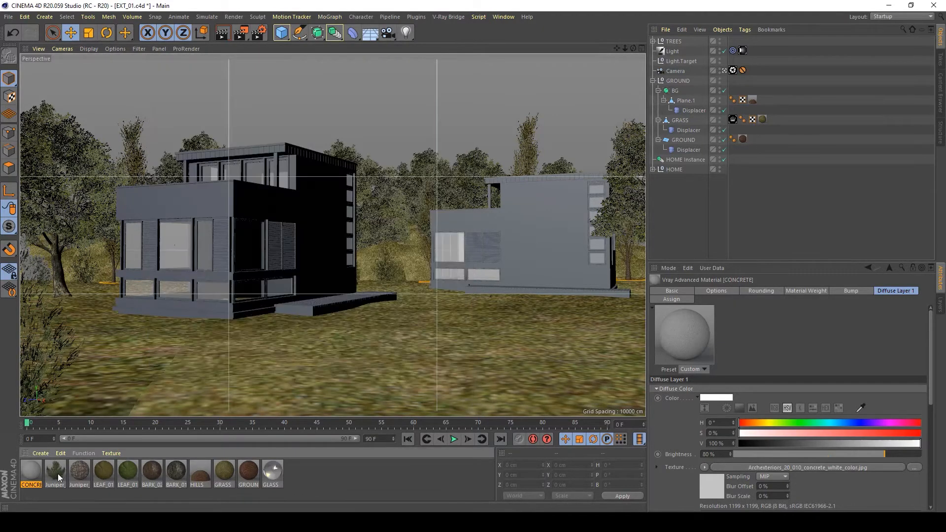
drag(53, 452, 196, 203)
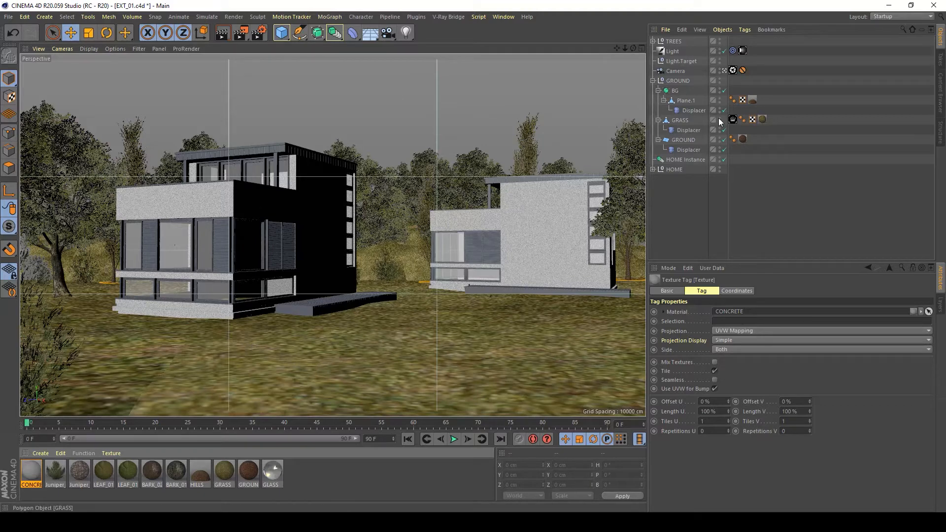
Step: Hide the TREES group and the GRASS object in both the viewport and the render
click(720, 39)
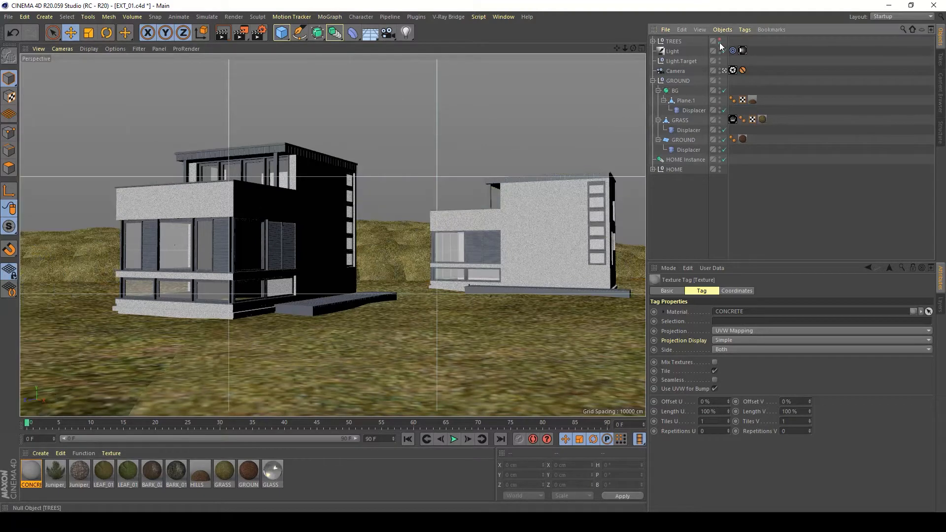
click(719, 43)
click(720, 120)
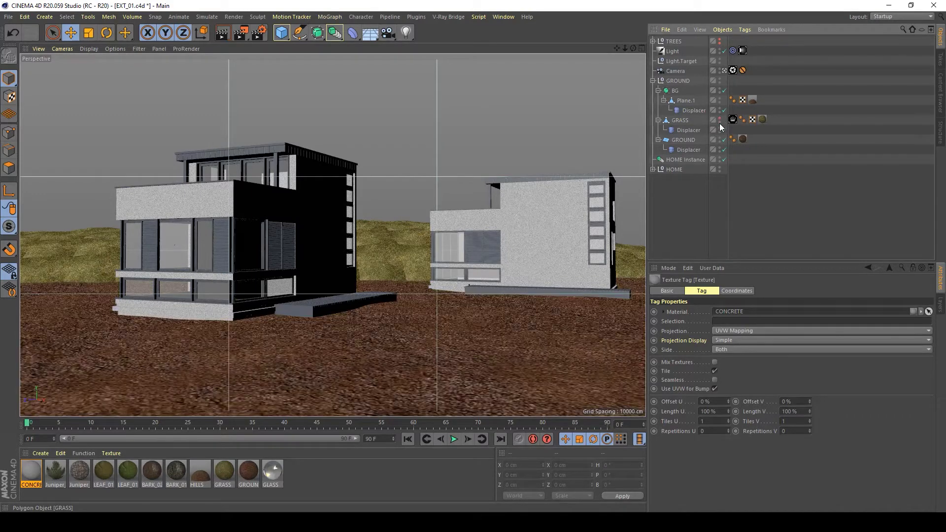
Step: Test-render the scene in the Picture Viewer to check the concrete walls, and stop the render
click(242, 34)
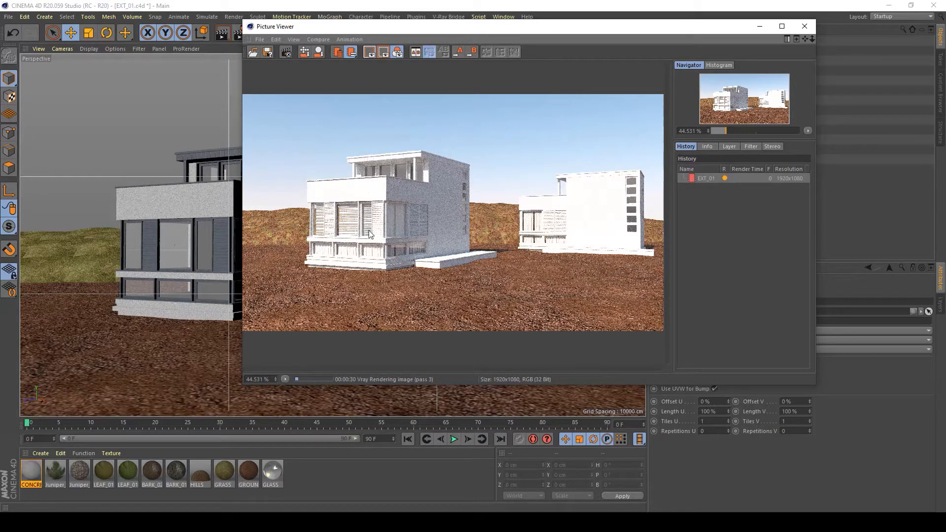
click(805, 26)
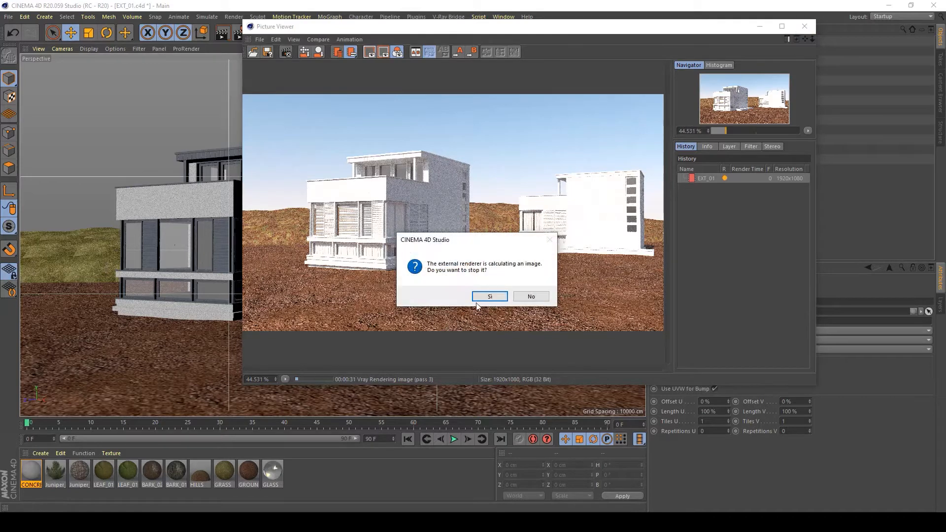
click(489, 295)
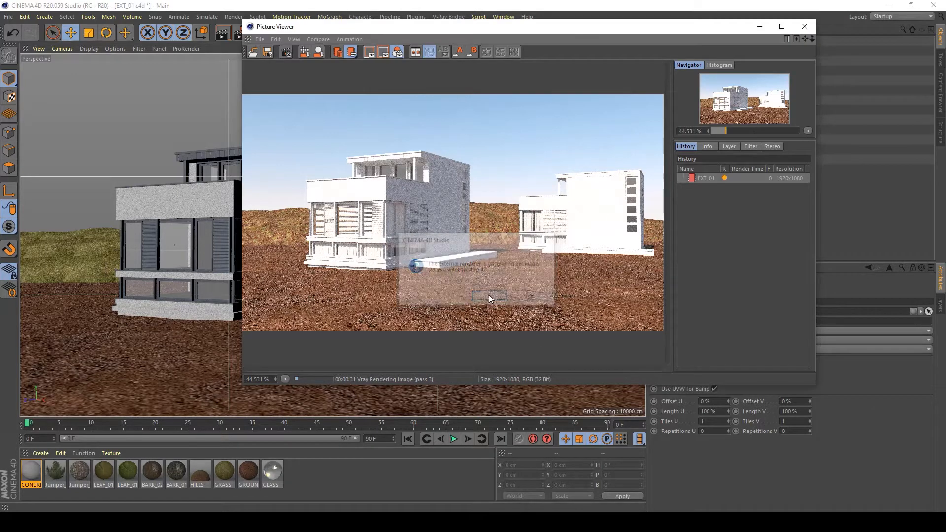
Step: Set the mix mode of CONCRETE's Diffuse Layer 1 texture to Multiply
double_click(31, 468)
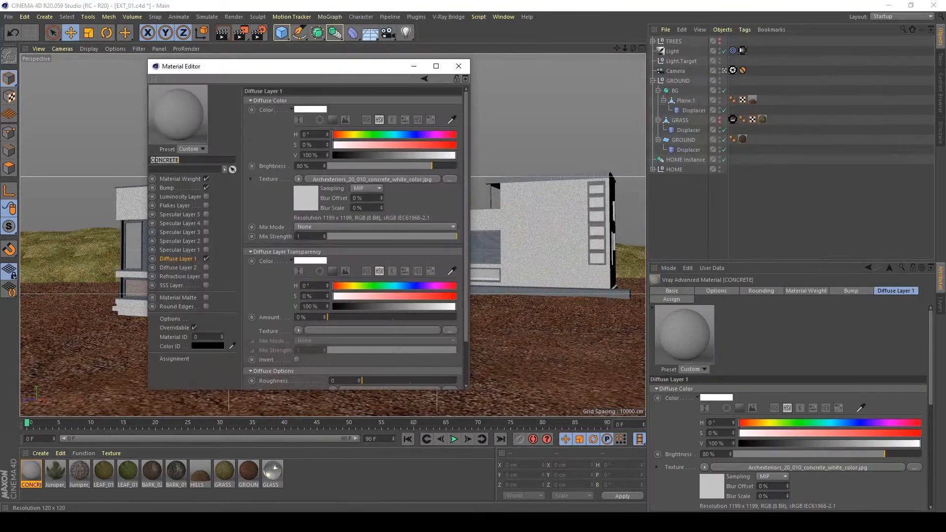
click(338, 229)
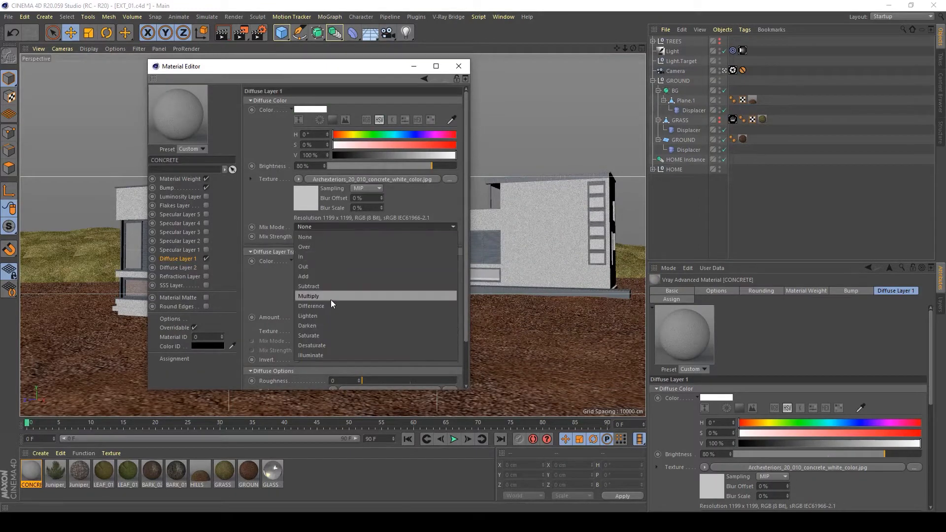
click(331, 299)
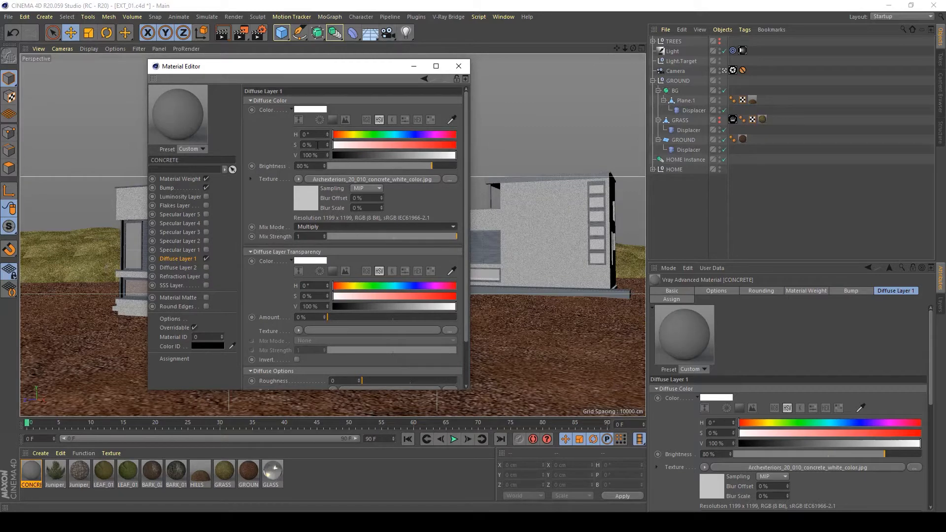
Step: Enable Specular Layer 1 on CONCRETE and set its reflection glossiness to 0.55
click(208, 250)
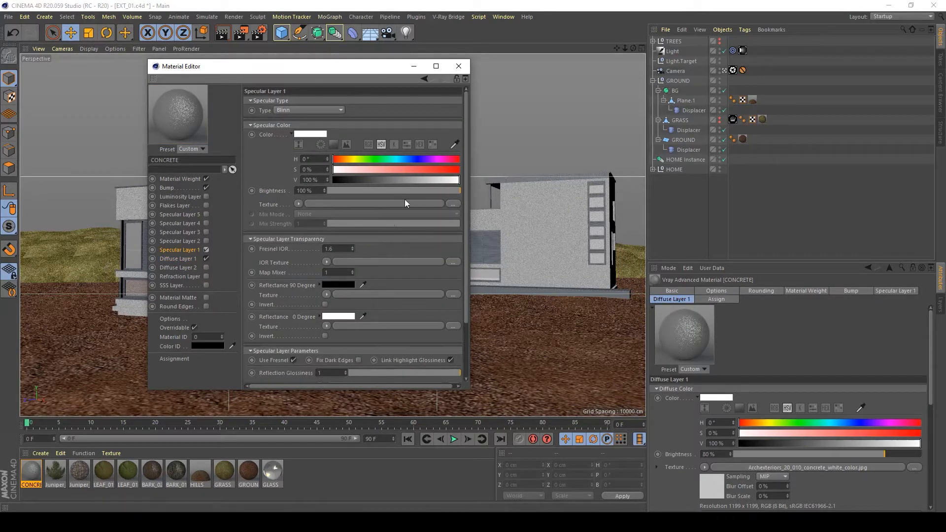
click(460, 373)
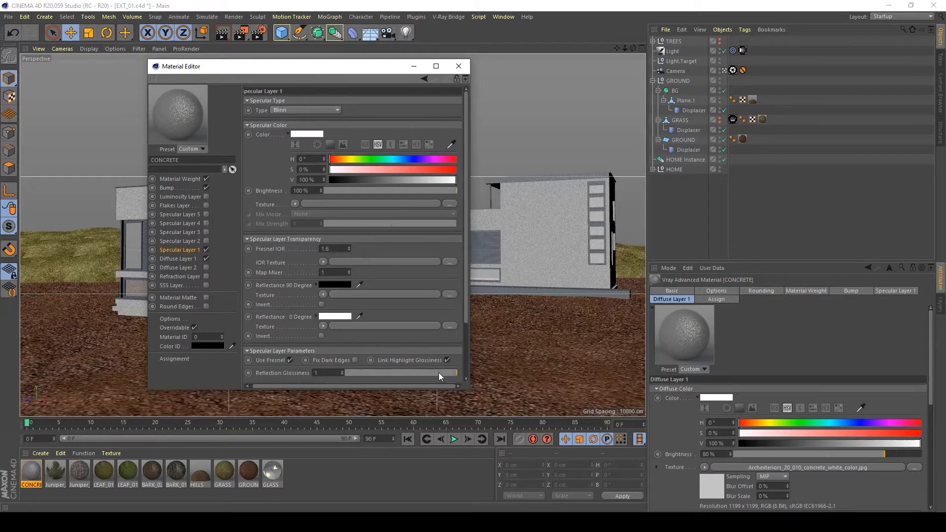
double_click(328, 373)
text(0.5)
key(Return)
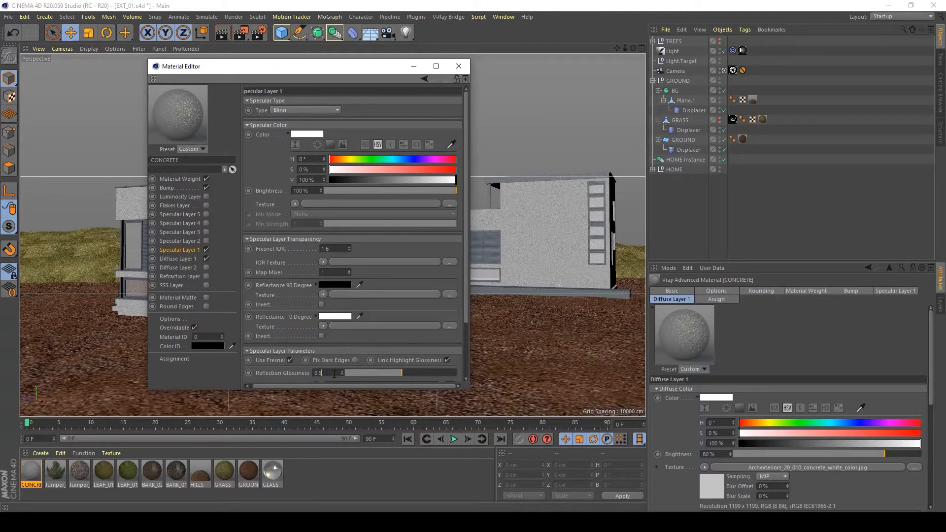
text(5)
key(Return)
Step: Set the specular color brightness of CONCRETE's Specular Layer 1 to 60%
click(400, 191)
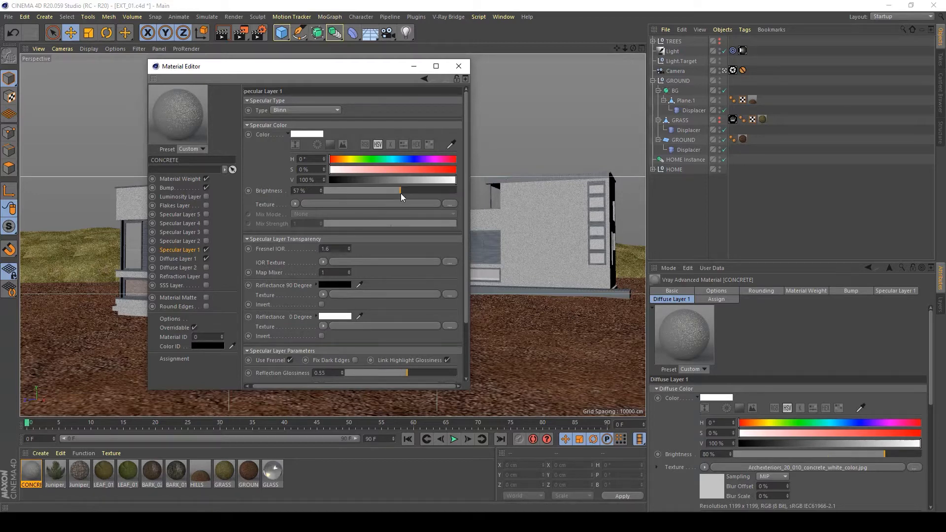
double_click(311, 190)
text(60)
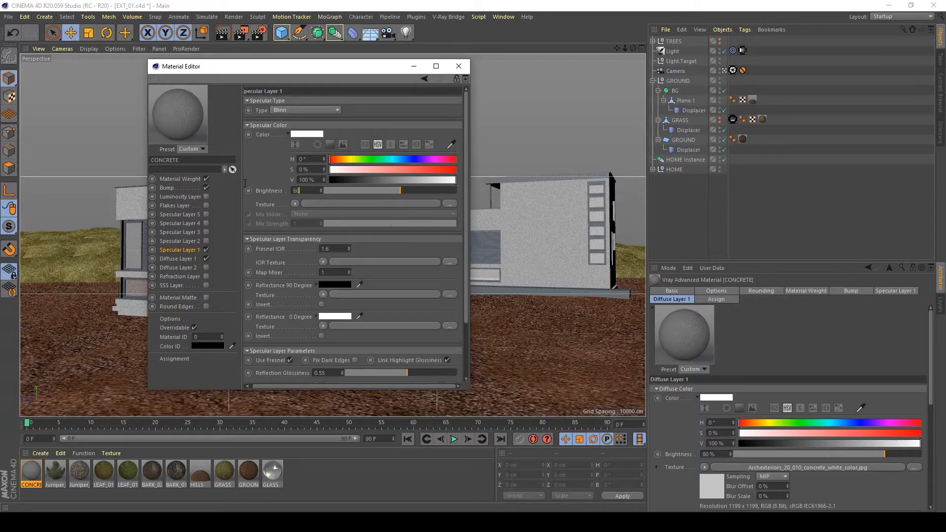
Step: Confirm the 60% specular brightness for CONCRETE and close its material settings
key(Return)
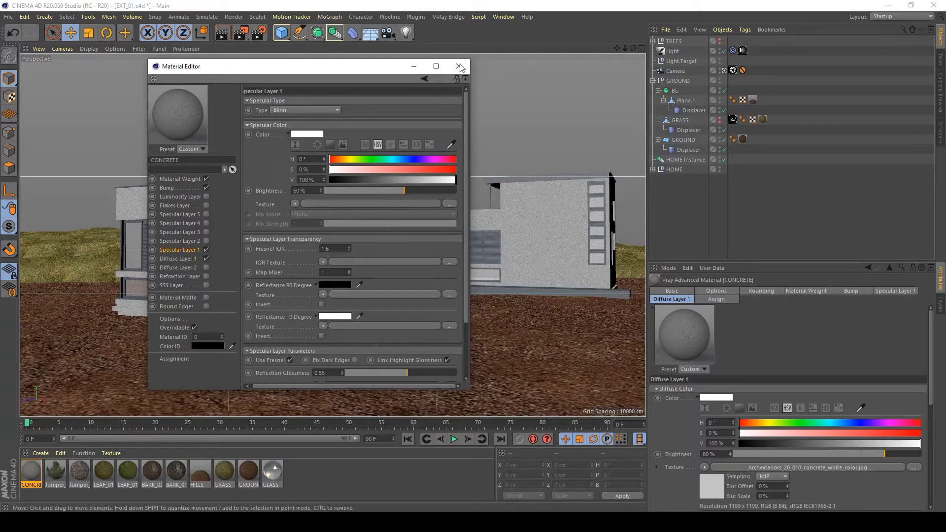
click(459, 66)
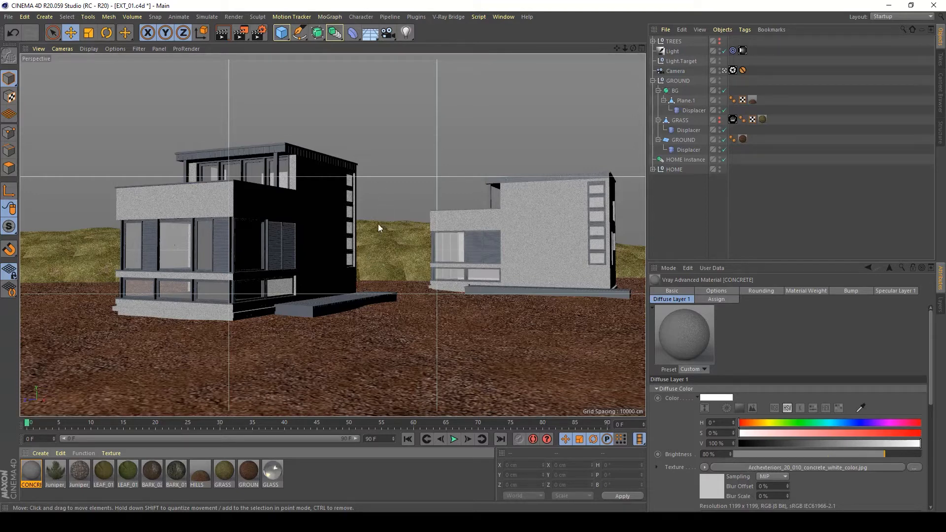
Step: Create a new V-Ray Advanced Material, open its settings and name it WOOD
click(40, 453)
mouse_move(56, 340)
mouse_move(192, 335)
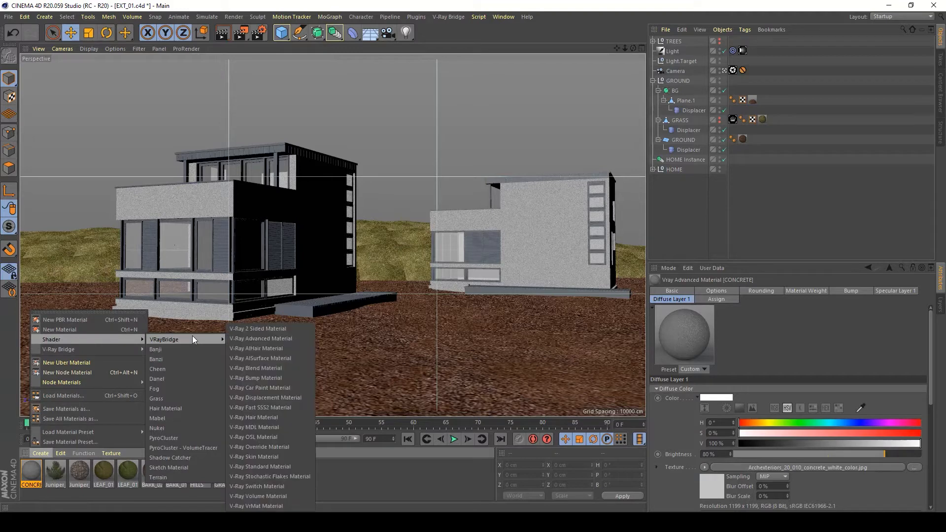
click(244, 338)
double_click(30, 469)
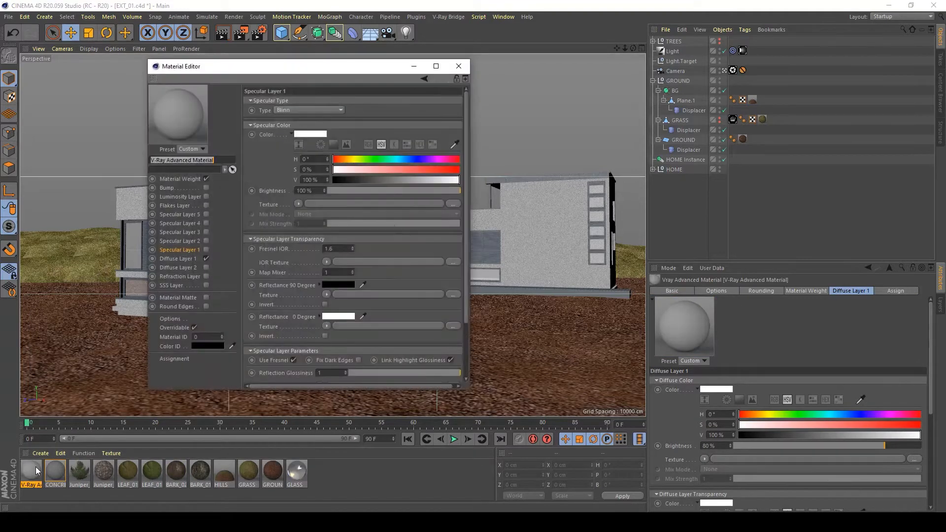
text(WOOD)
key(Return)
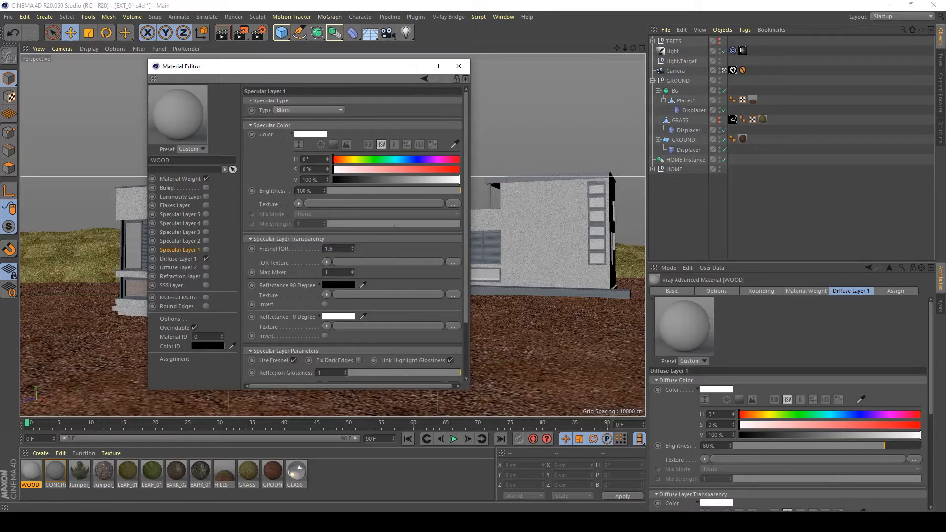
Step: Switch to File Explorer, compare the woodplank textures in the tex folder and select Archexteriors_20_010_wood04_color
key(alt+Tab)
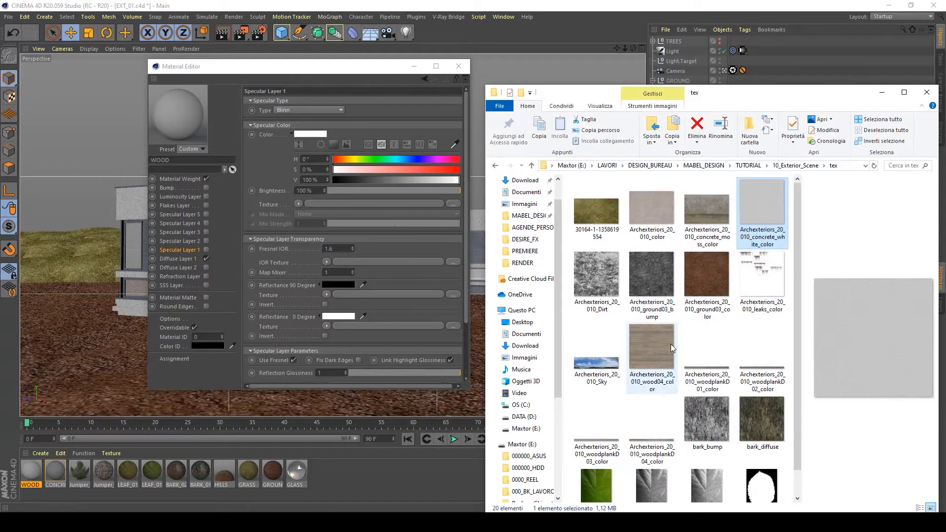
click(707, 355)
click(762, 355)
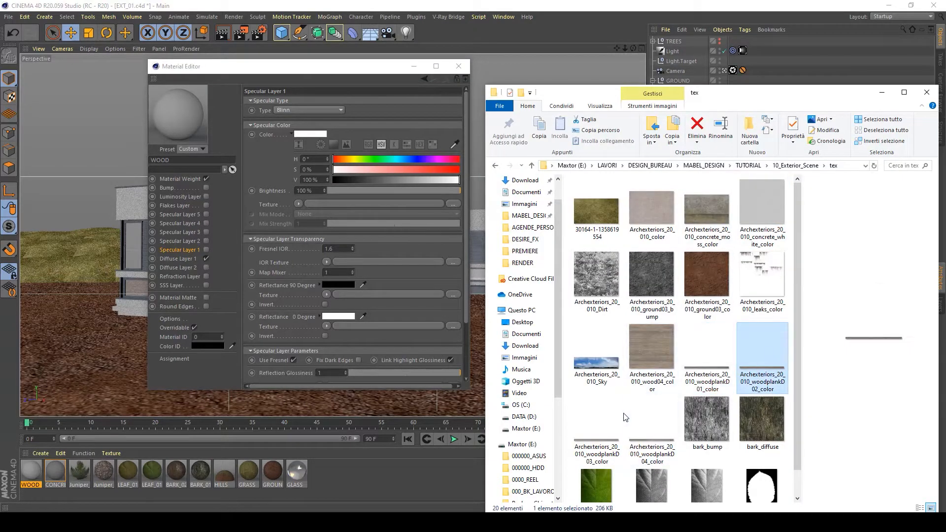
click(607, 416)
click(651, 419)
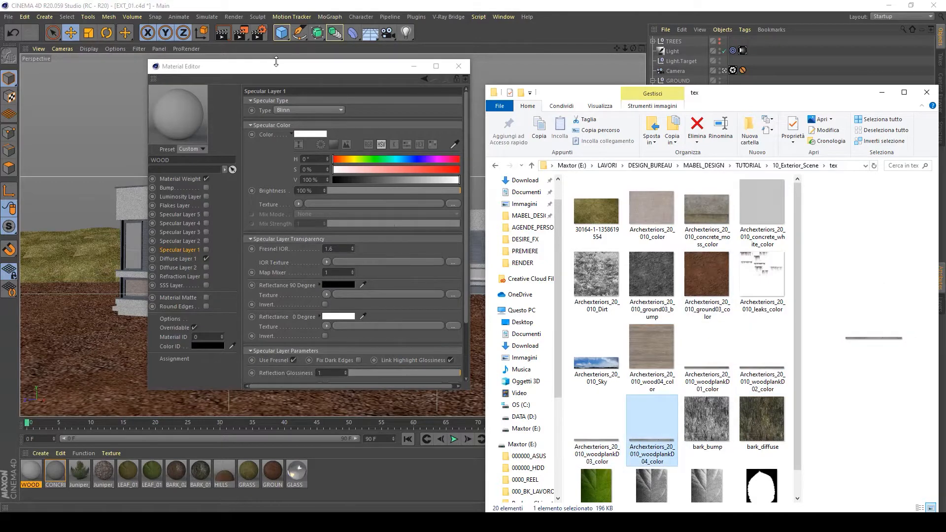
drag(276, 64, 503, 94)
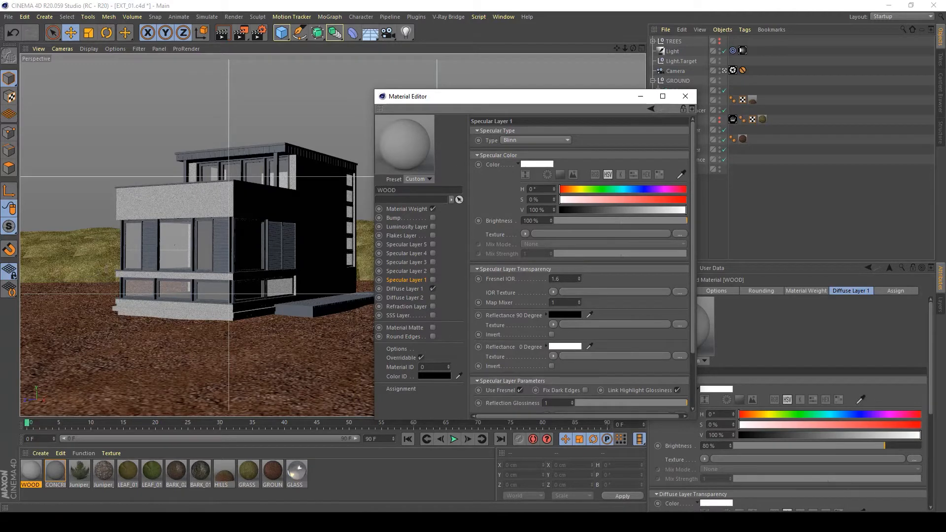
mouse_move(302, 521)
click(303, 486)
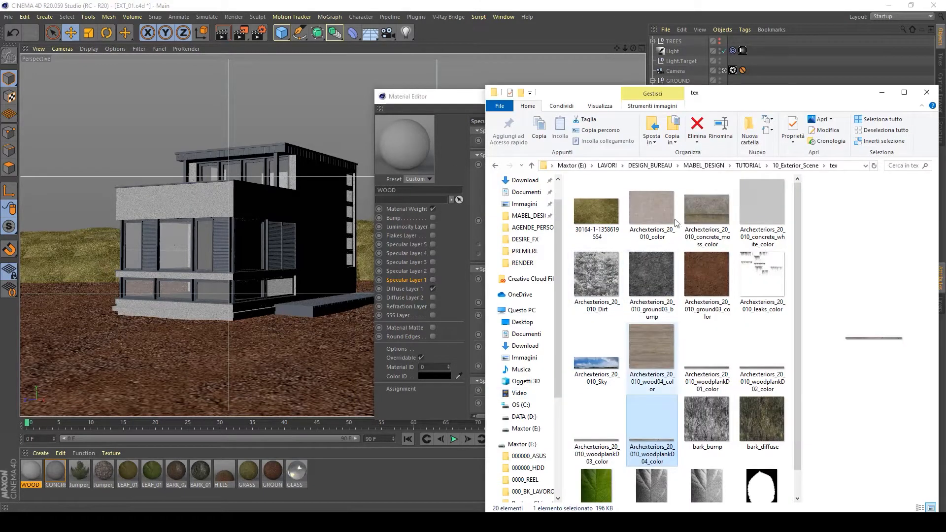
drag(715, 101, 815, 134)
click(739, 365)
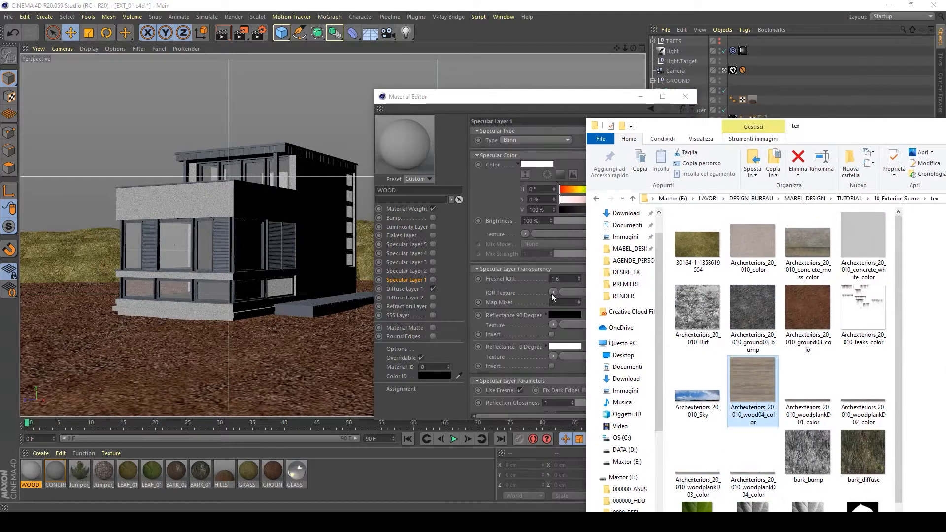
Step: Load Archexteriors_20_010_wood04_color from the tex folder as the diffuse color texture of WOOD's Diffuse Layer 1
drag(551, 294, 545, 265)
click(404, 289)
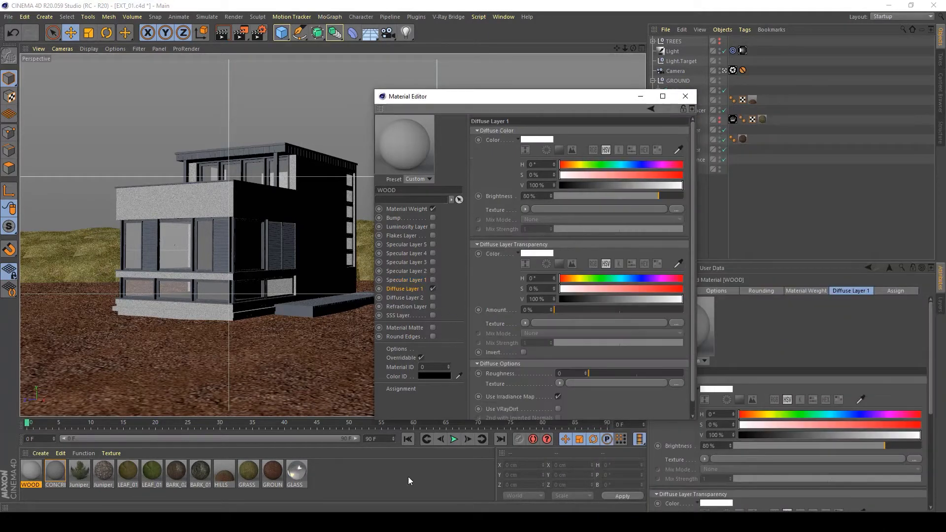
key(alt+Tab)
drag(753, 379, 540, 209)
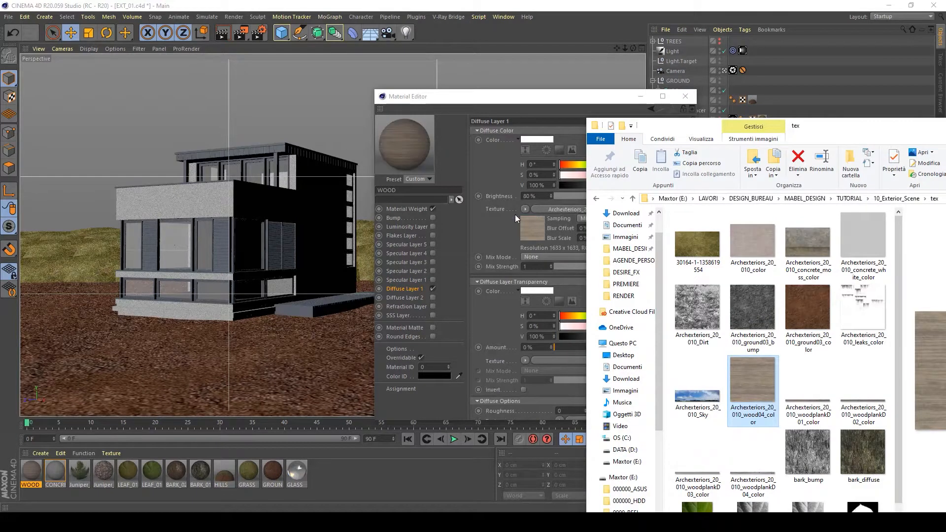
Step: Copy WOOD's Diffuse Layer 1 texture into its Bump texture and enable Bump
right_click(511, 209)
click(529, 237)
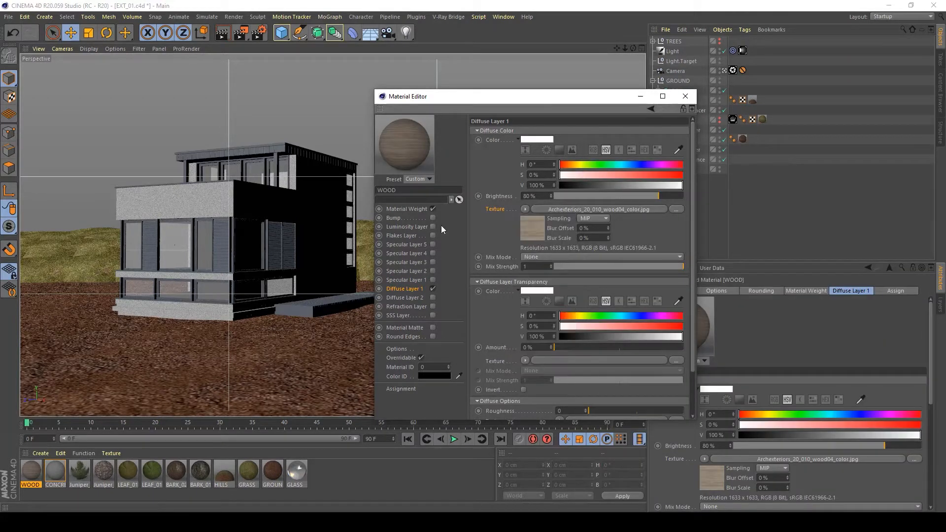
click(393, 218)
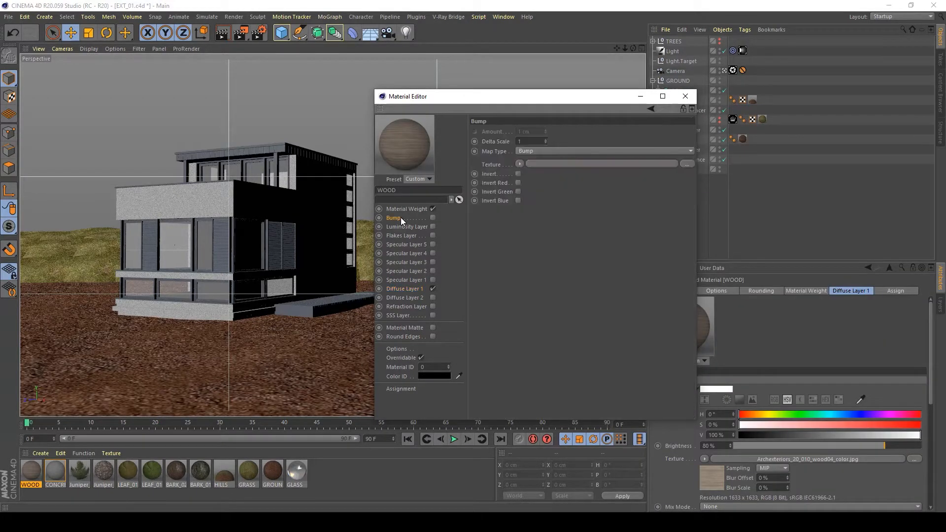
right_click(500, 163)
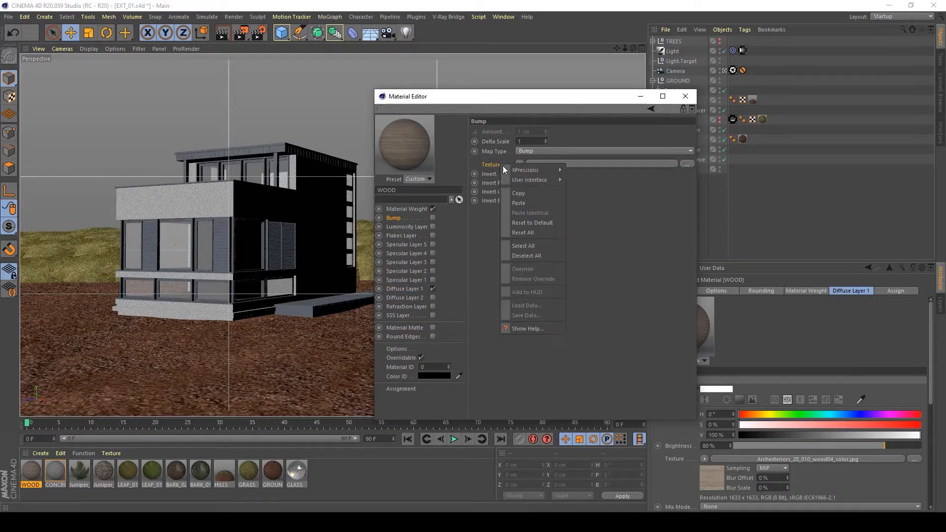
click(521, 203)
click(433, 218)
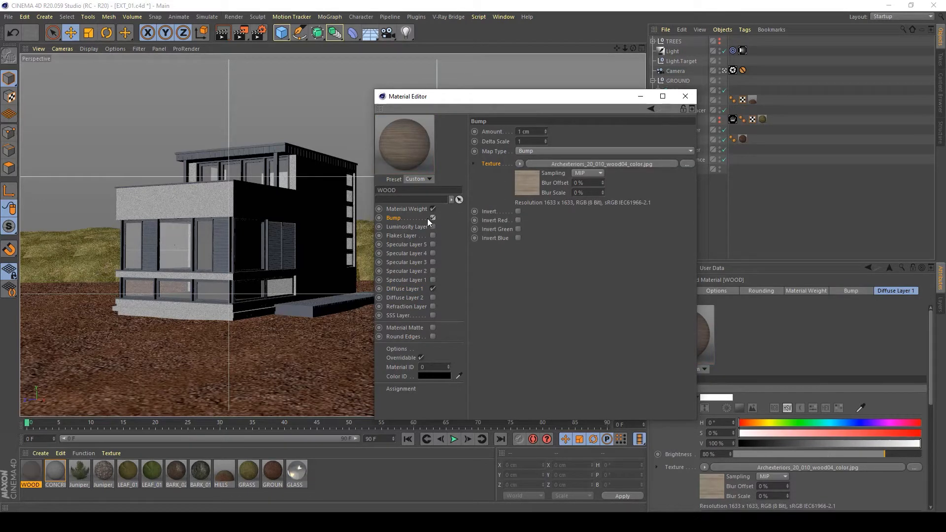
Step: Wrap WOOD's bump texture in a Filter shader with saturation at -100% and contrast at 18%
click(520, 163)
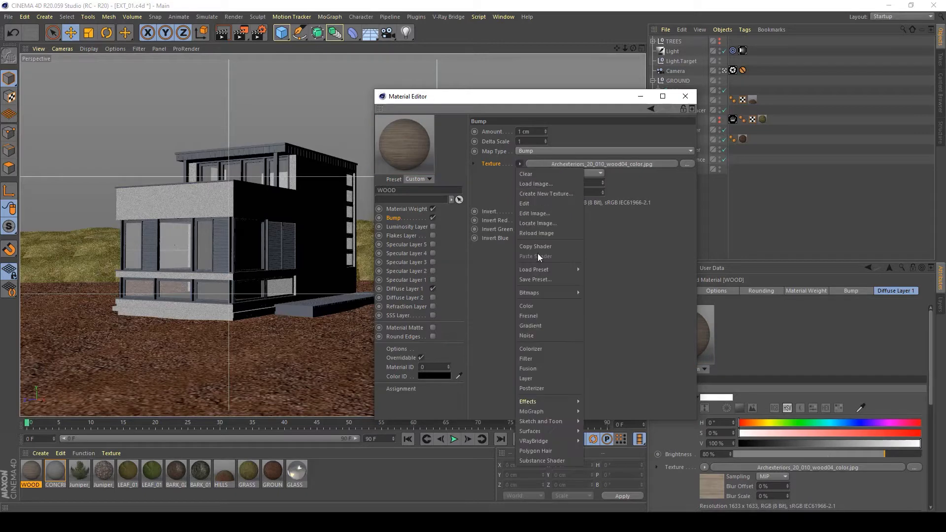
click(541, 360)
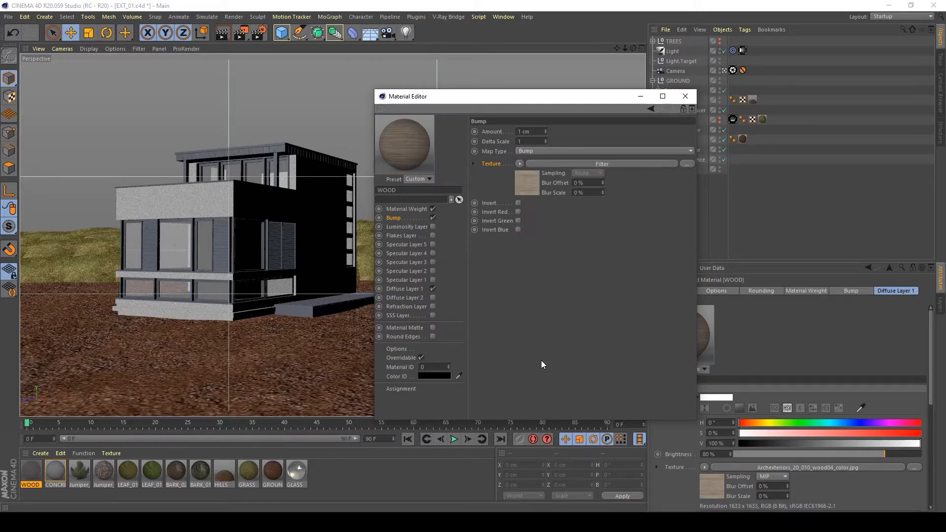
click(534, 185)
drag(623, 258, 559, 258)
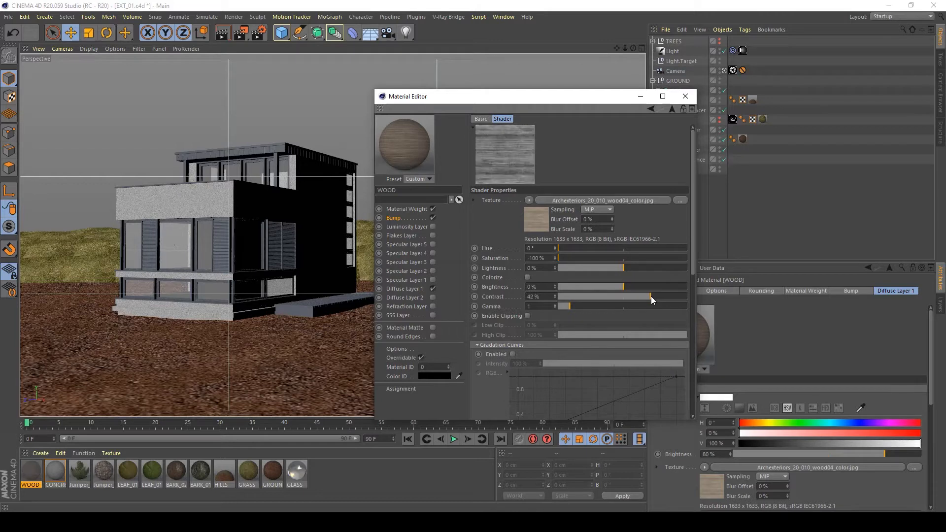
drag(652, 296, 635, 300)
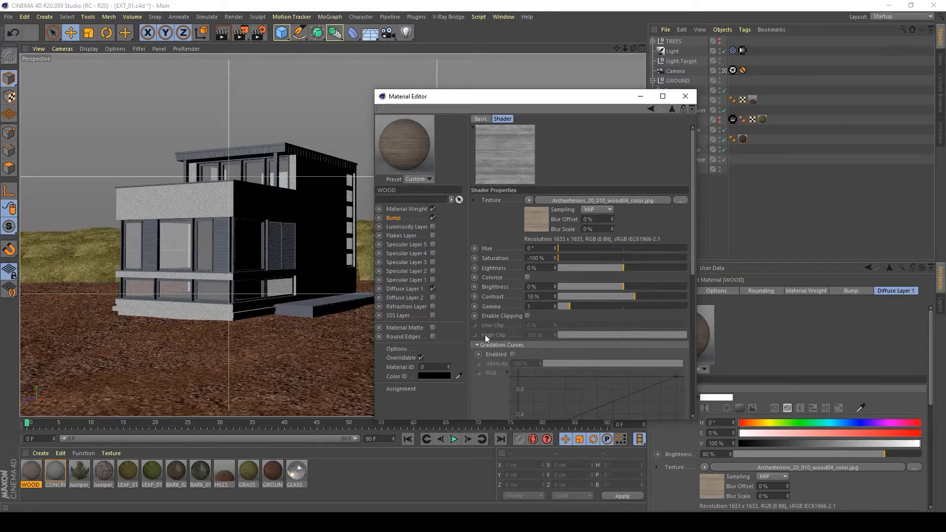
Step: Copy WOOD's filtered bump texture into the specular color texture of Specular Layer 1 and enable that layer
click(405, 289)
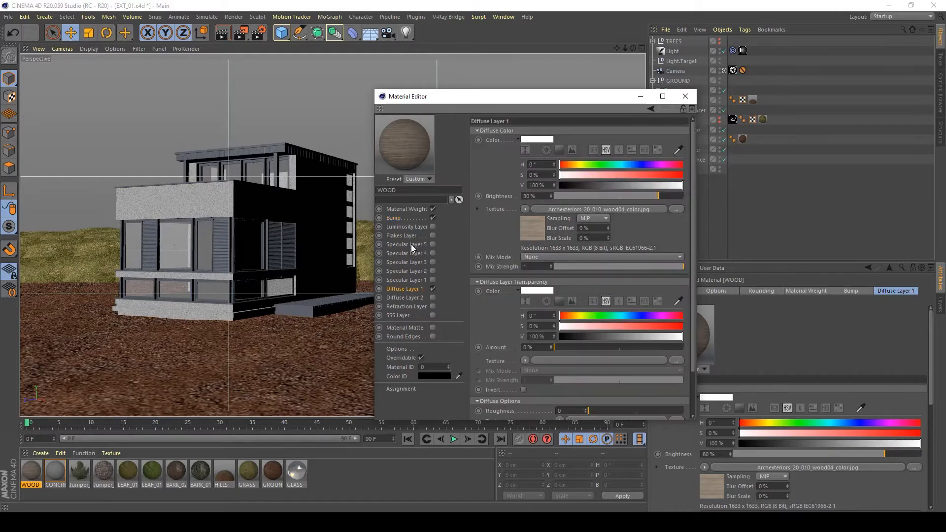
click(393, 218)
right_click(496, 166)
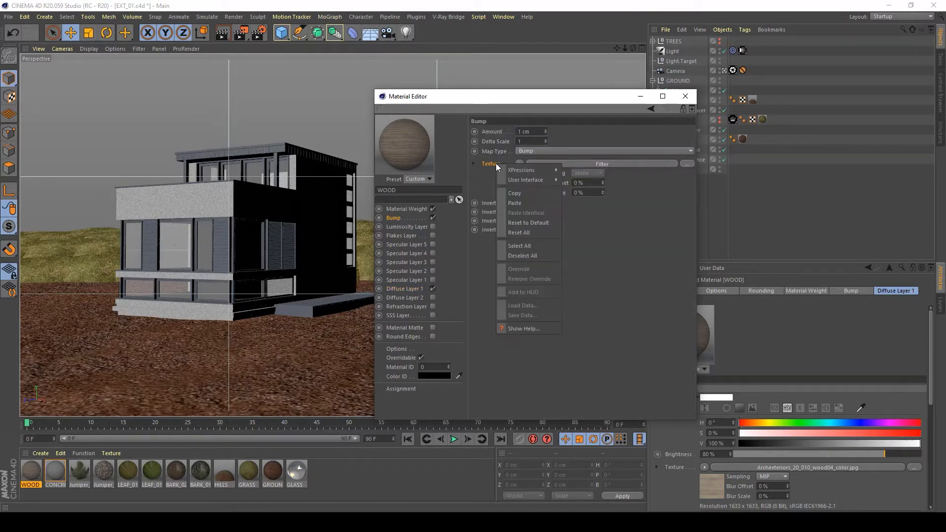
click(514, 193)
click(413, 289)
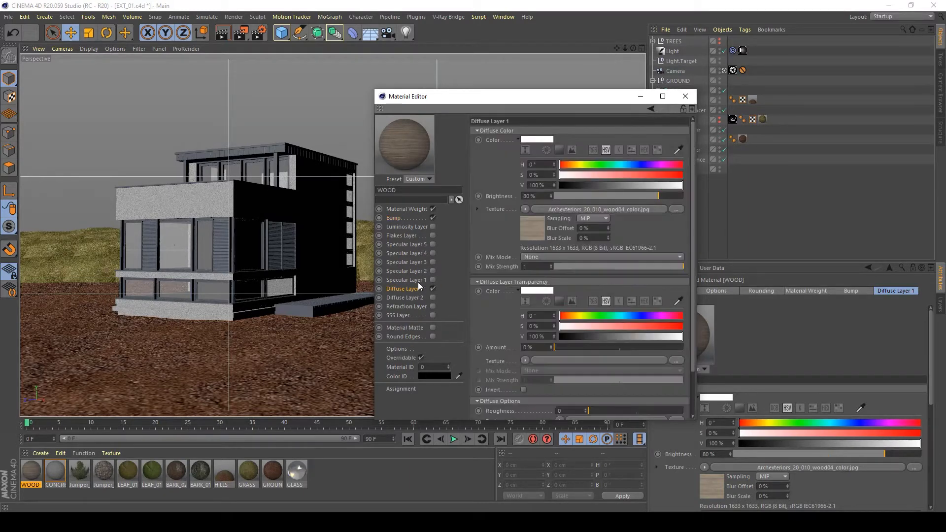
click(406, 279)
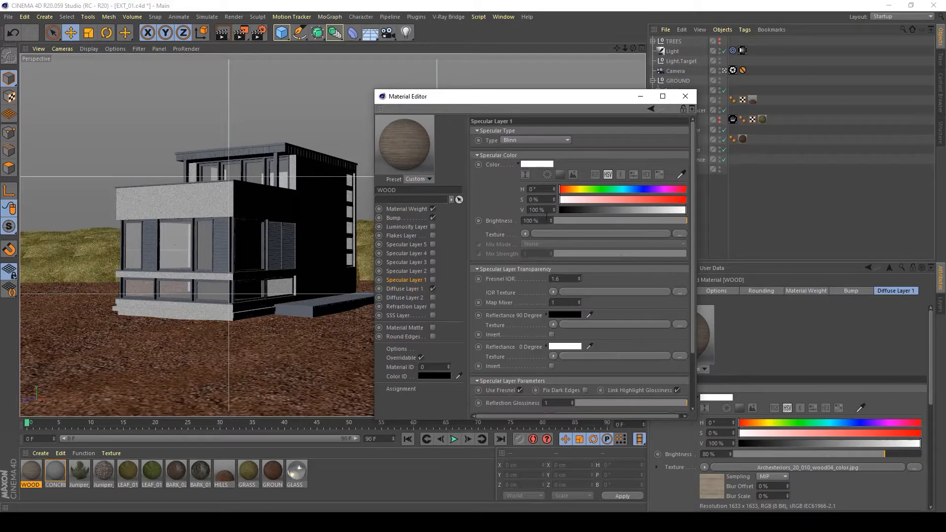
right_click(501, 235)
click(524, 275)
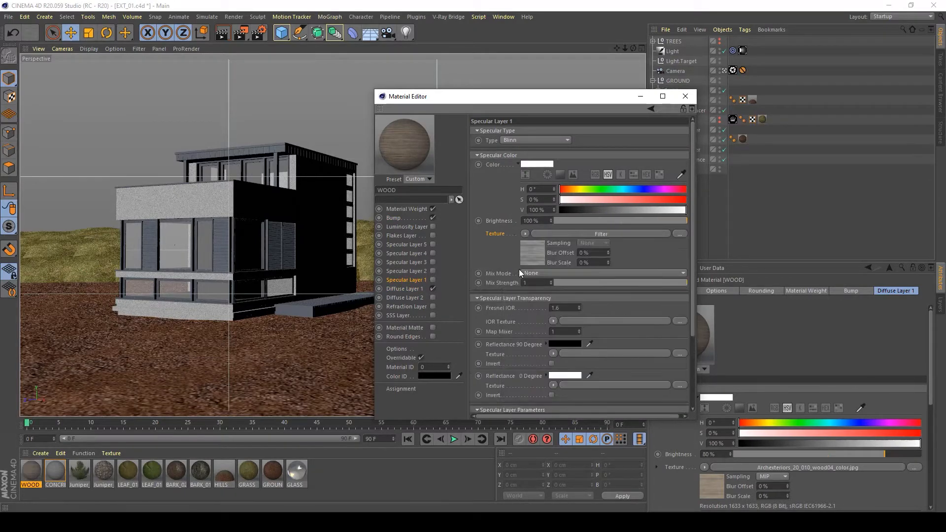
click(433, 280)
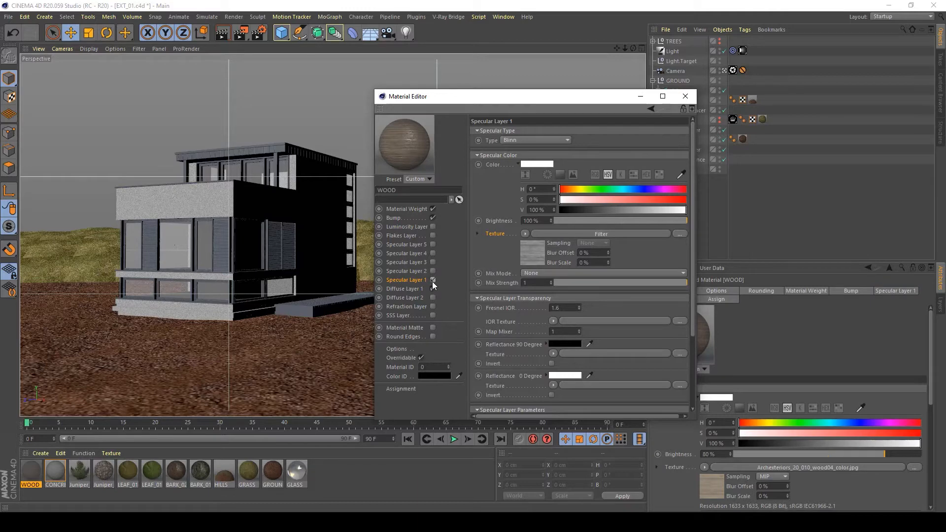
Step: Set the Specular Layer 1 texture filter to -4% brightness and -1% contrast, and return to the layer's settings
click(530, 241)
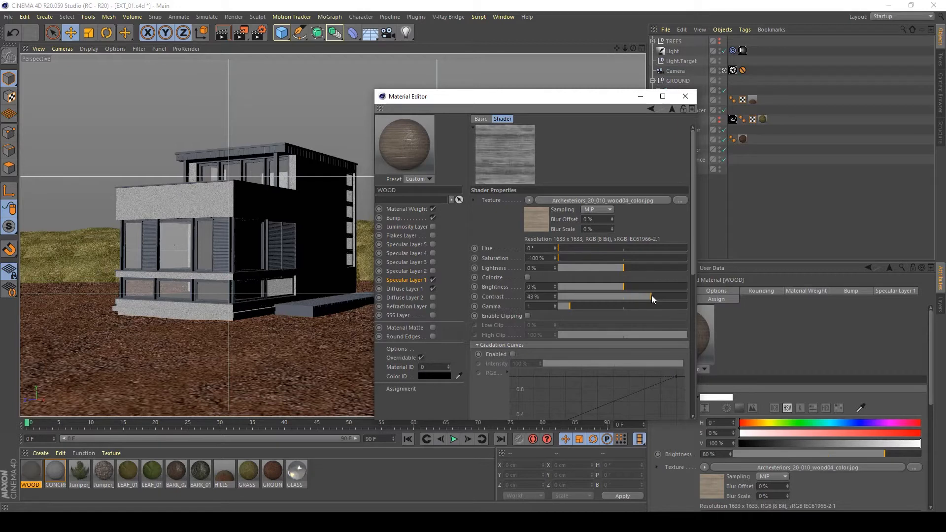
drag(651, 295, 623, 297)
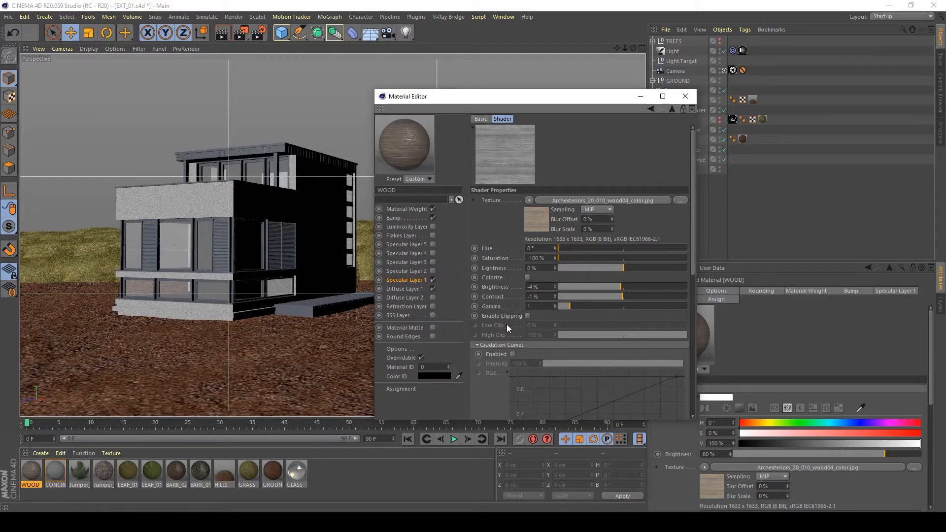
click(409, 289)
click(407, 280)
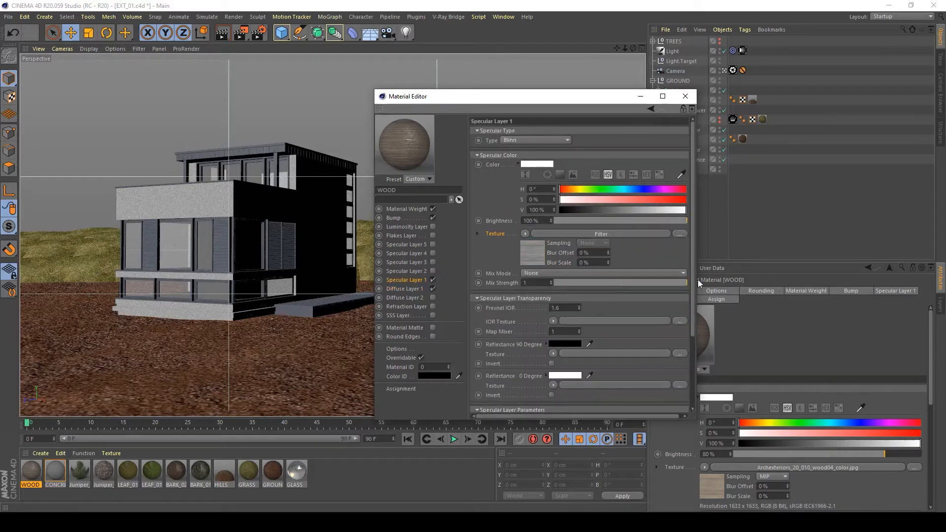
Step: Enlarge the Material Editor, set WOOD's Specular Layer 1 reflection glossiness to 0.65 and close the editor
drag(575, 95, 473, 53)
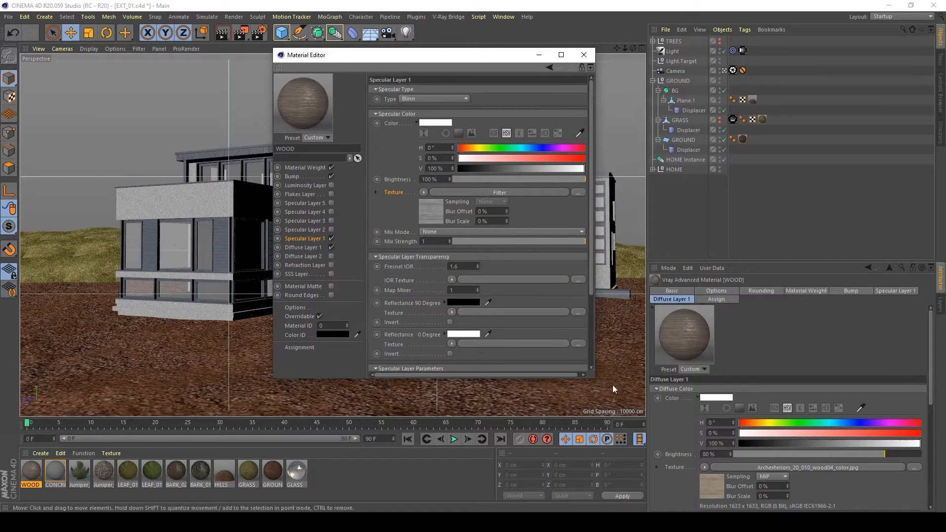
drag(597, 376, 640, 452)
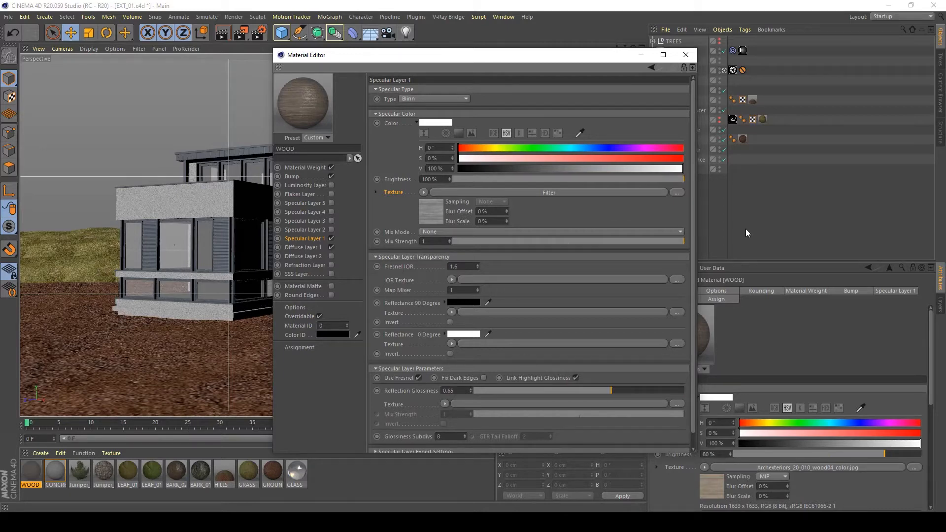
click(685, 55)
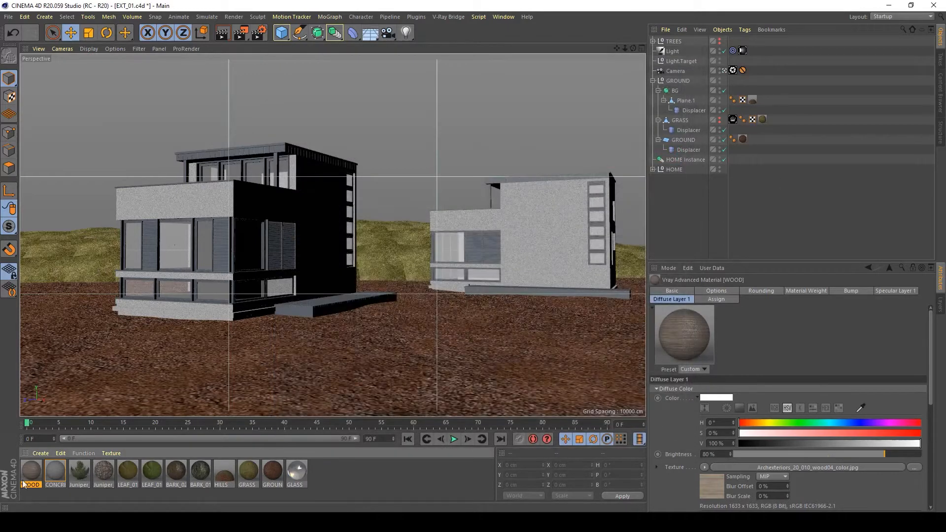
Step: Apply the WOOD material to the cladding along the upper roof edge of the front house
drag(23, 485, 271, 150)
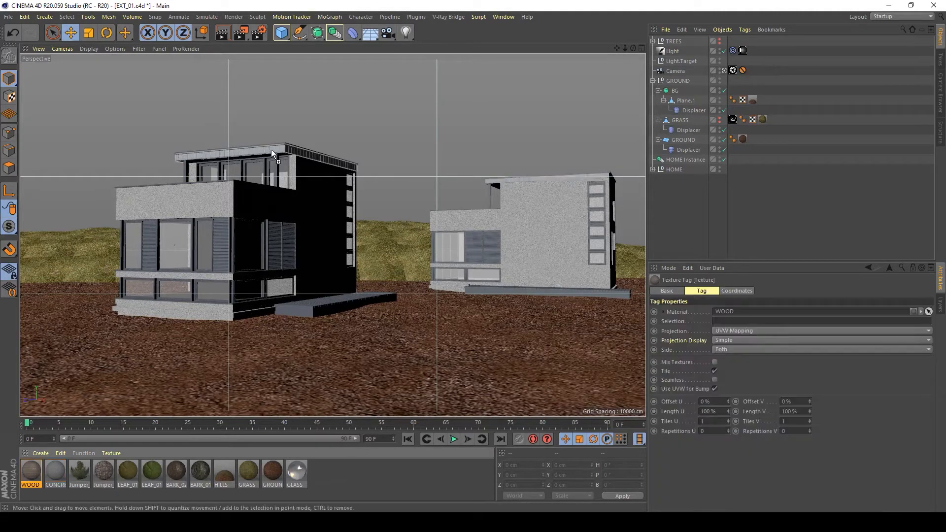
Step: Leave the scene camera view and examine the wood-textured roof edge cladding up close, selecting the cladding object
click(723, 71)
alt+middle_drag(247, 173, 444, 237)
alt+right_drag(151, 164, 50, 181)
alt+middle_drag(212, 242, 347, 318)
alt+drag(142, 264, 155, 238)
alt+middle_drag(111, 281, 235, 265)
alt+right_drag(243, 253, 414, 219)
alt+middle_drag(250, 226, 257, 269)
alt+drag(258, 269, 275, 265)
alt+right_drag(252, 269, 333, 275)
alt+drag(333, 275, 261, 222)
click(289, 282)
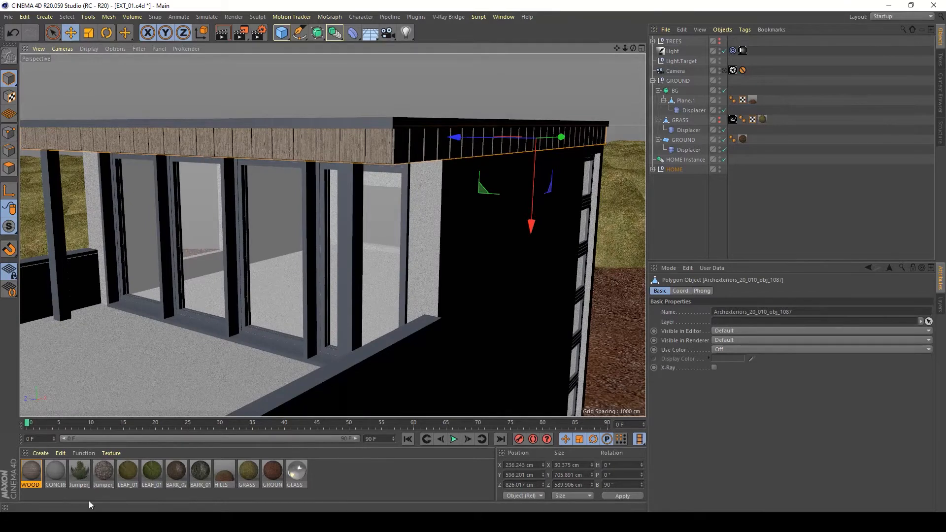
Step: Apply the WOOD material to both posts on the upper terrace and select the two posts together
drag(31, 471, 45, 184)
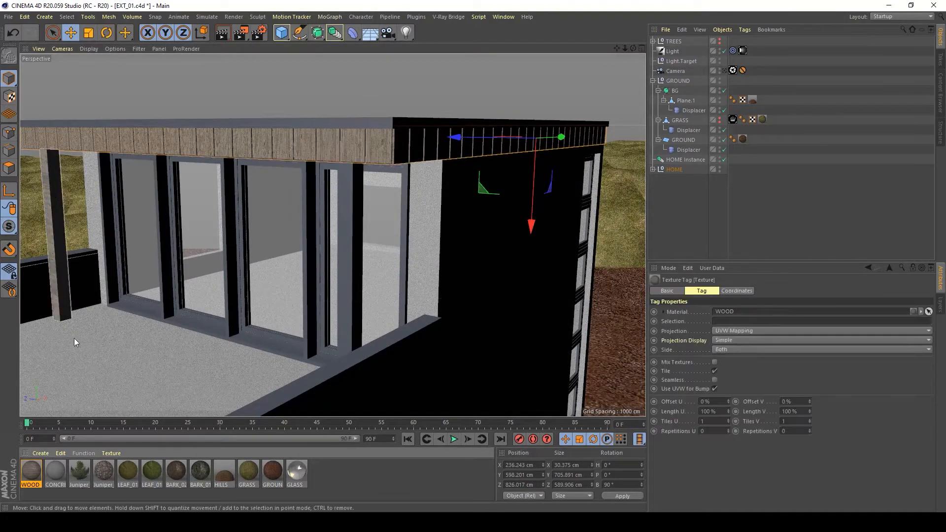
drag(31, 471, 384, 253)
click(385, 220)
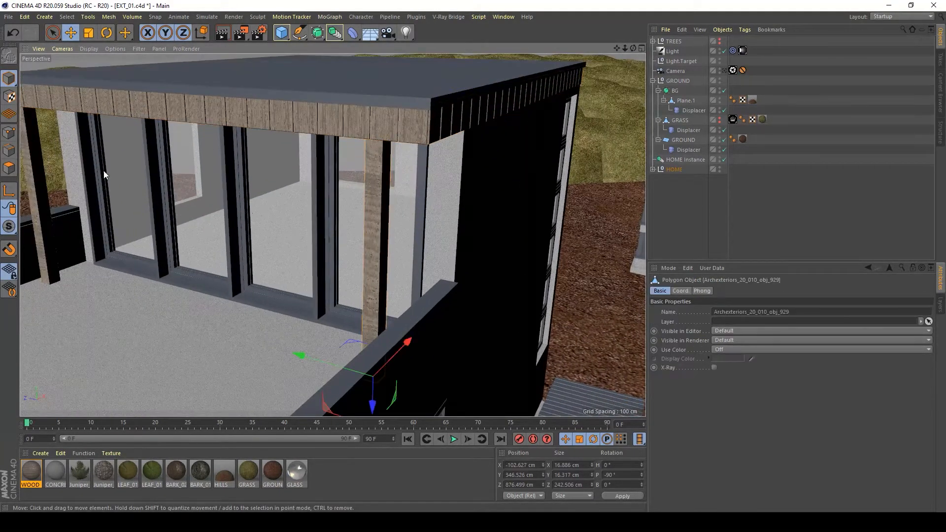
click(2, 170)
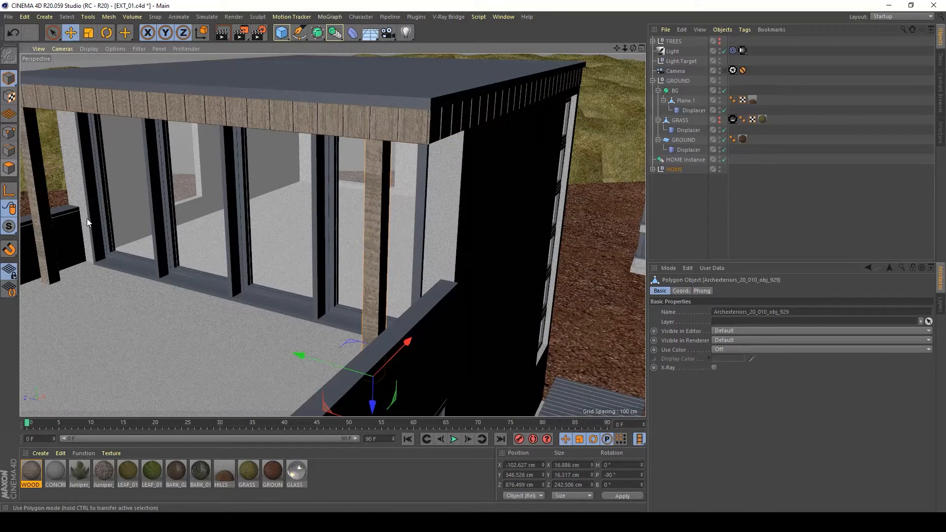
shift+click(40, 197)
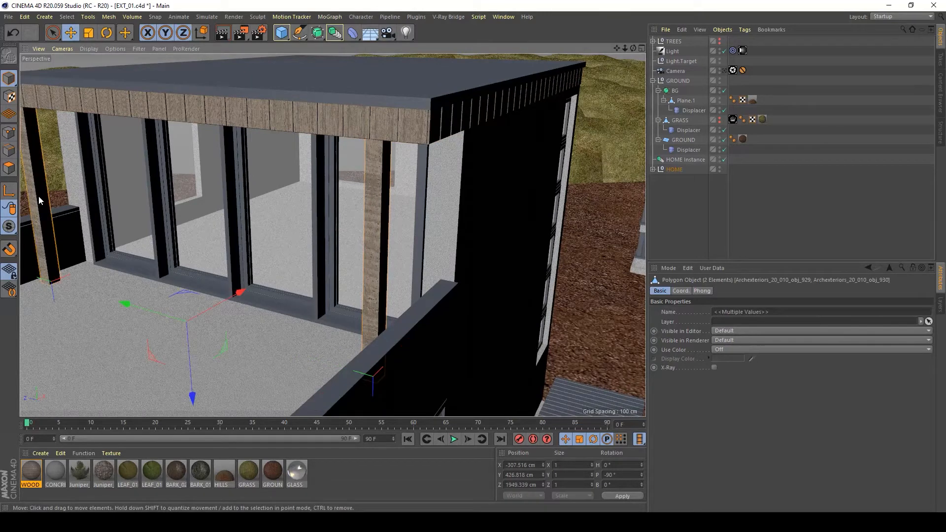
Step: Find both posts in the HOME hierarchy and set the projection of their two WOOD texture tags to Cubic
click(653, 169)
scroll(729, 188, down, 5)
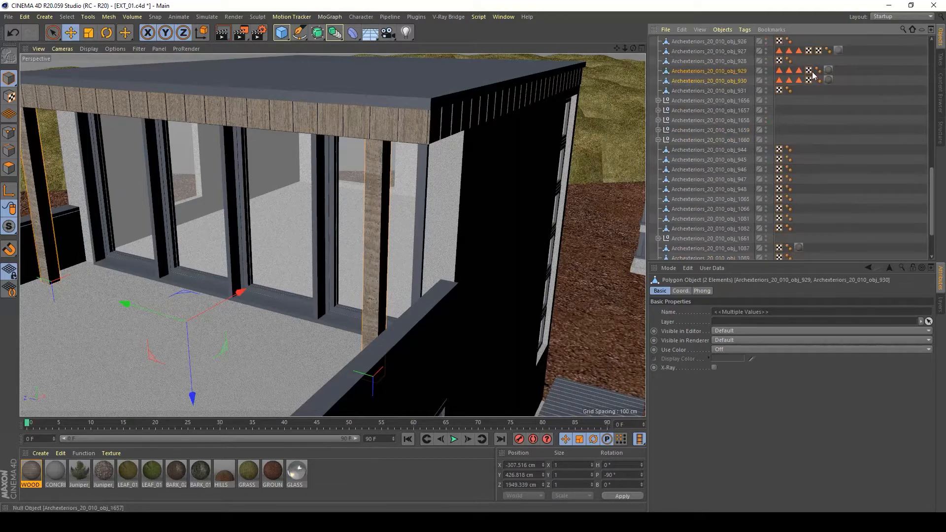
alt+drag(397, 311, 345, 313)
alt+middle_drag(345, 313, 430, 319)
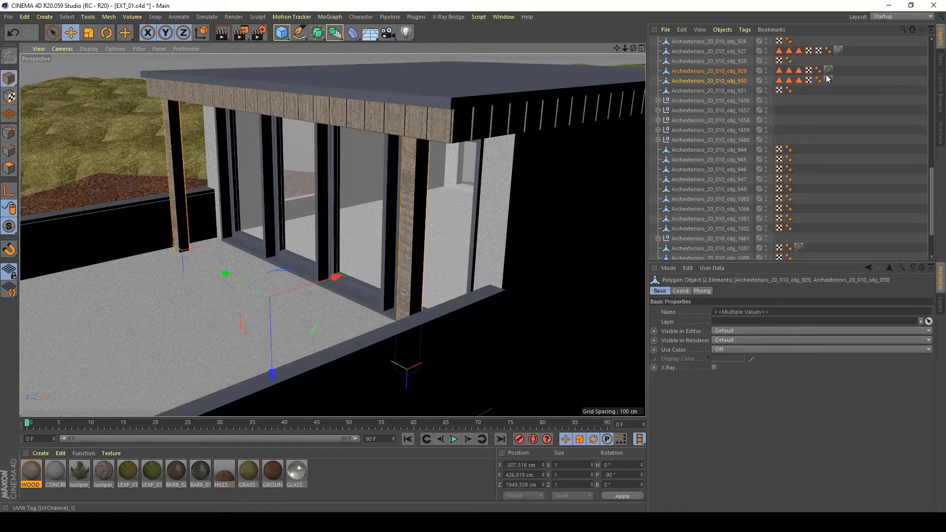
drag(834, 89, 828, 69)
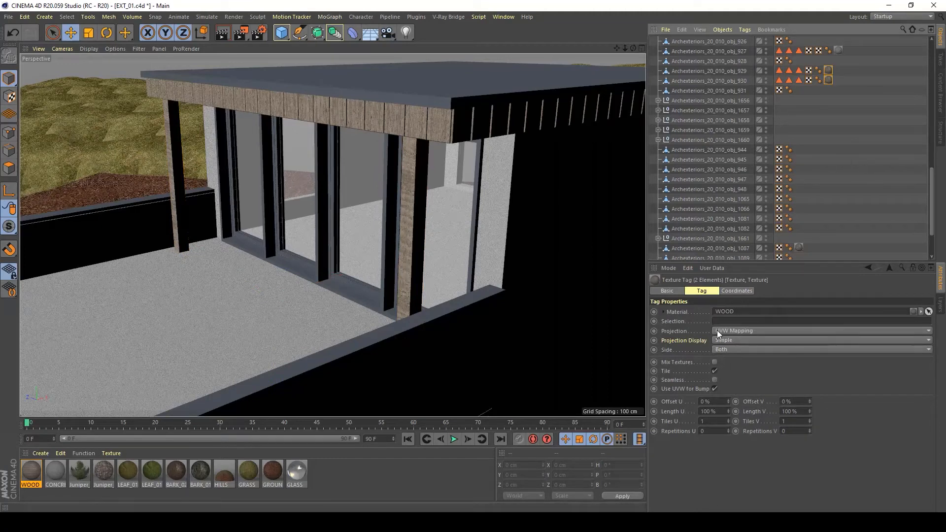
click(737, 330)
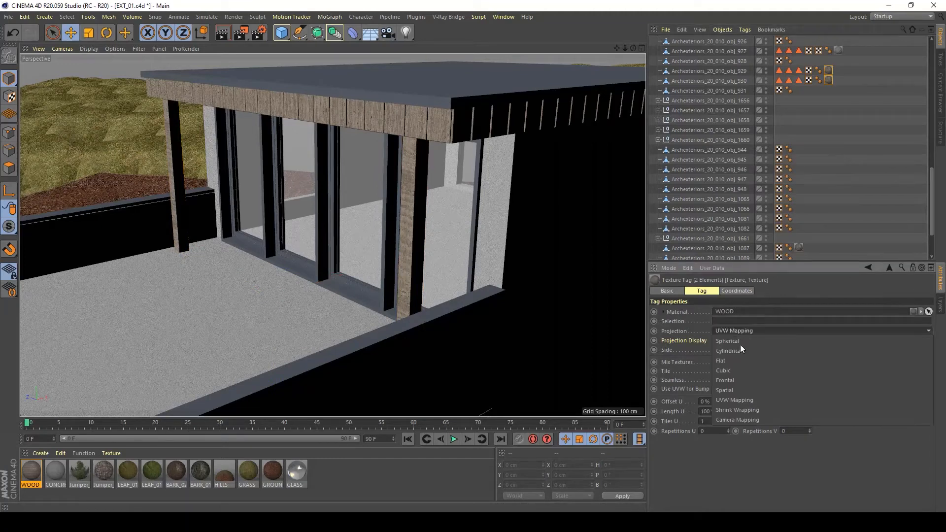
click(735, 370)
Step: Set the wood texture on both posts to 5 tiles in U and 5 tiles in V
alt+drag(554, 333, 411, 256)
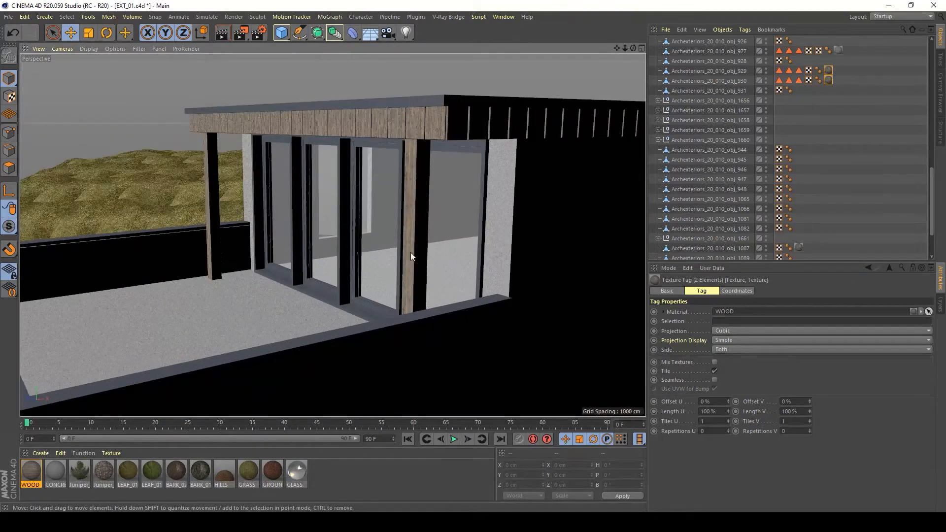
alt+right_drag(411, 252, 557, 240)
alt+drag(457, 245, 403, 267)
alt+right_drag(488, 284, 433, 289)
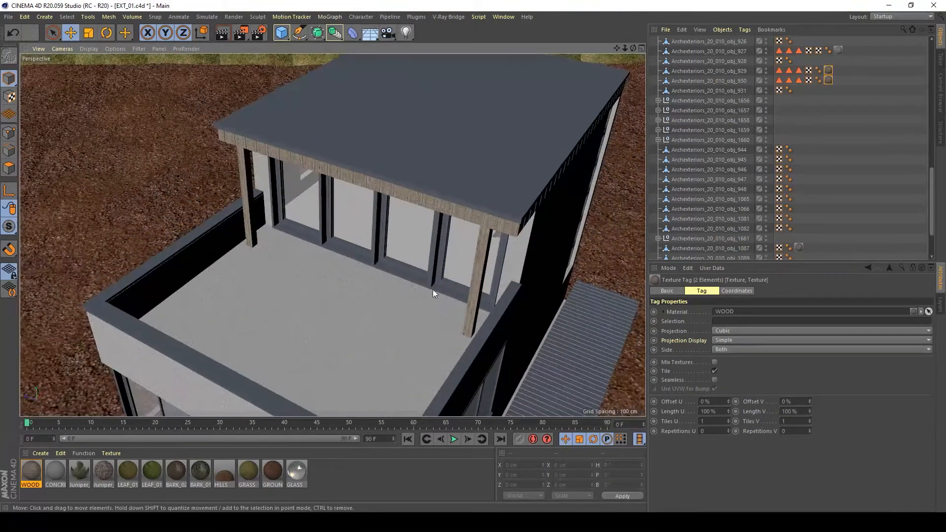
alt+drag(433, 289, 375, 212)
click(715, 421)
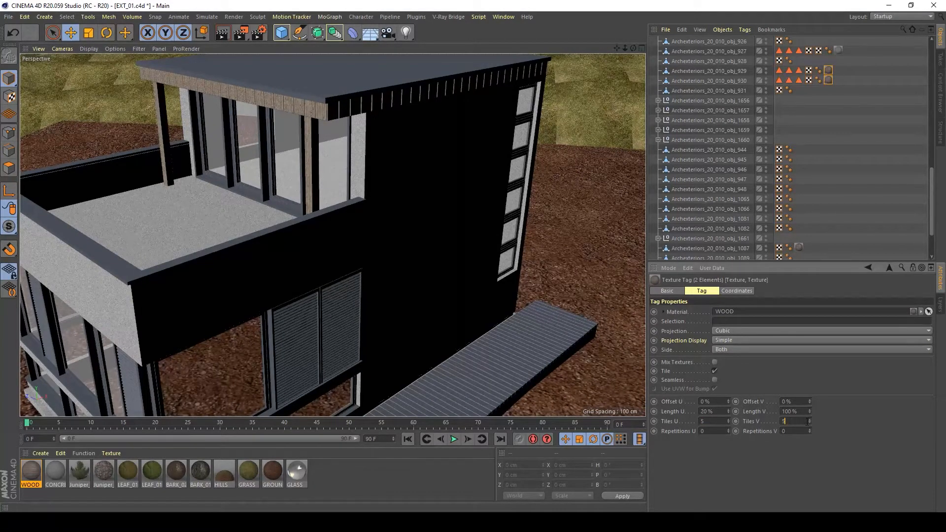
Step: Examine the wood texture on the posts up close, and the terrace, parapet and side of the house from several angles
right_drag(321, 176, 458, 130)
mouse_move(254, 212)
alt+mouse_down()
mouse_move(285, 187)
mouse_move(264, 199)
alt+mouse_up()
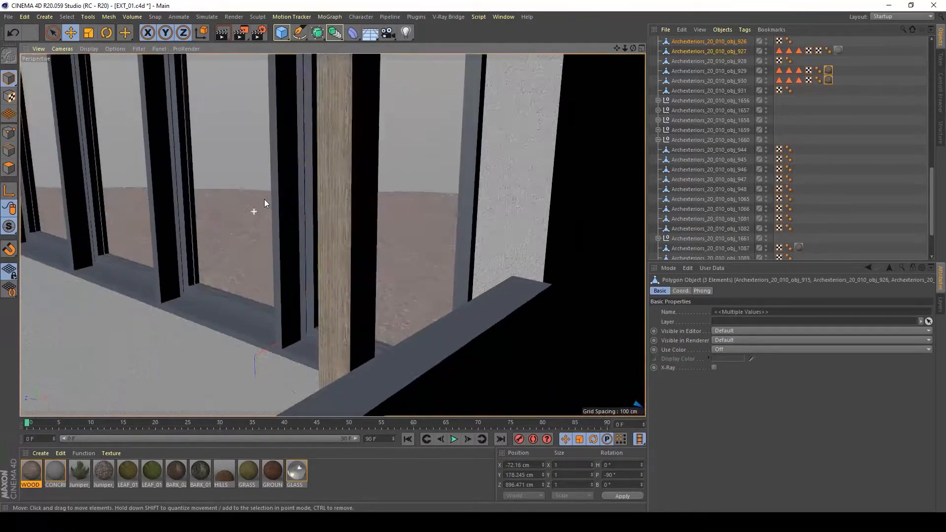
alt+right_drag(332, 200, 172, 214)
alt+drag(208, 235, 269, 264)
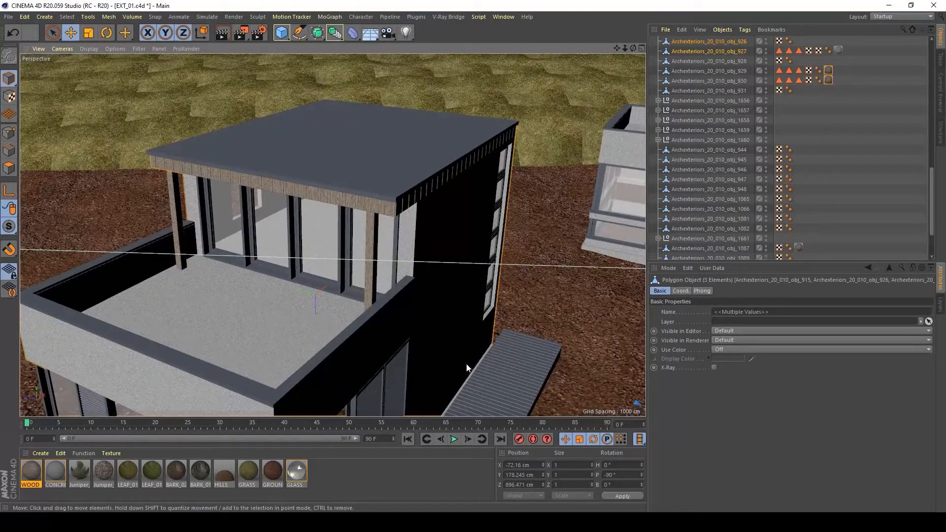
alt+middle_drag(373, 297, 462, 159)
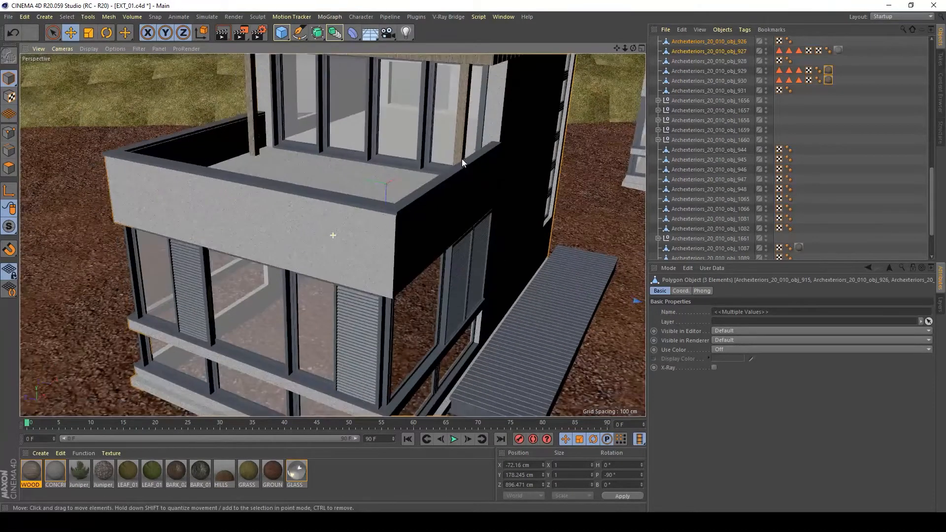
alt+drag(393, 192, 380, 266)
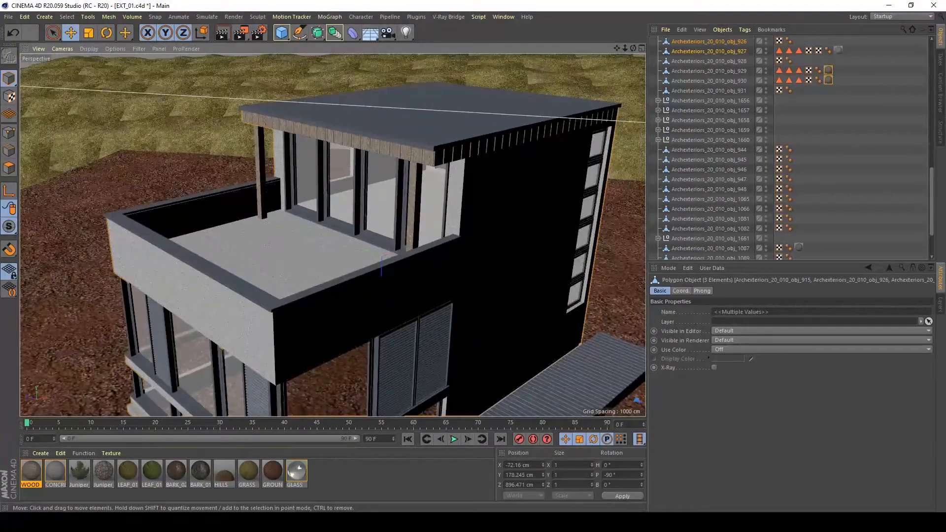
Step: Duplicate the CONCRETE material and open the Diffuse Layer 1 settings of the copy
click(55, 471)
click(358, 480)
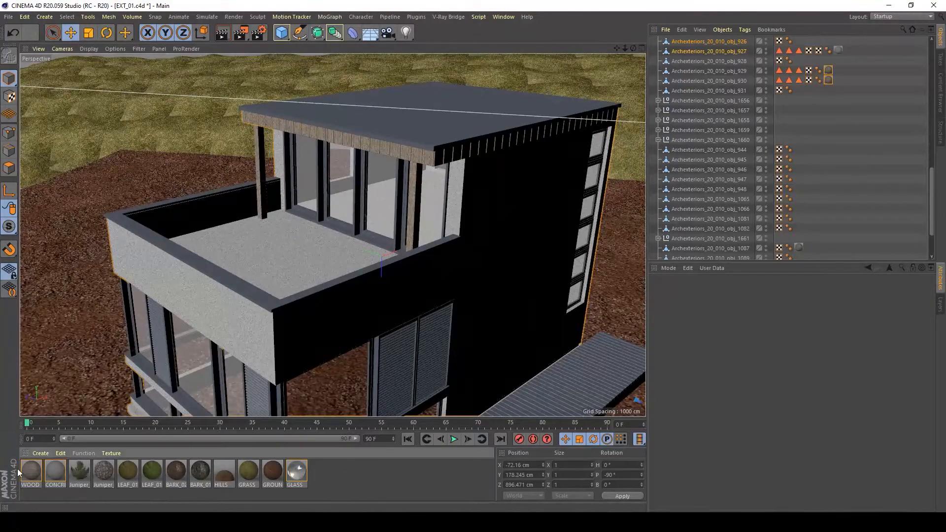
click(63, 469)
ctrl+drag(58, 469, 73, 466)
double_click(73, 466)
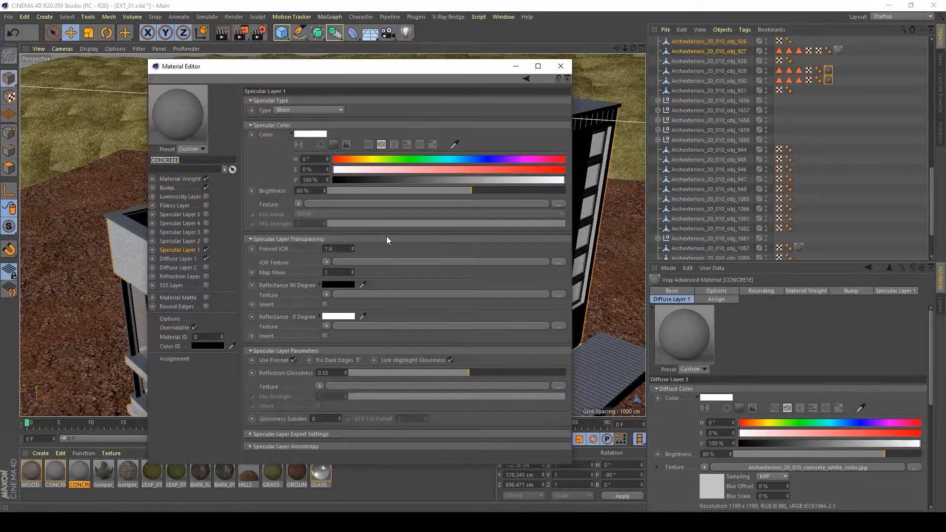
click(181, 260)
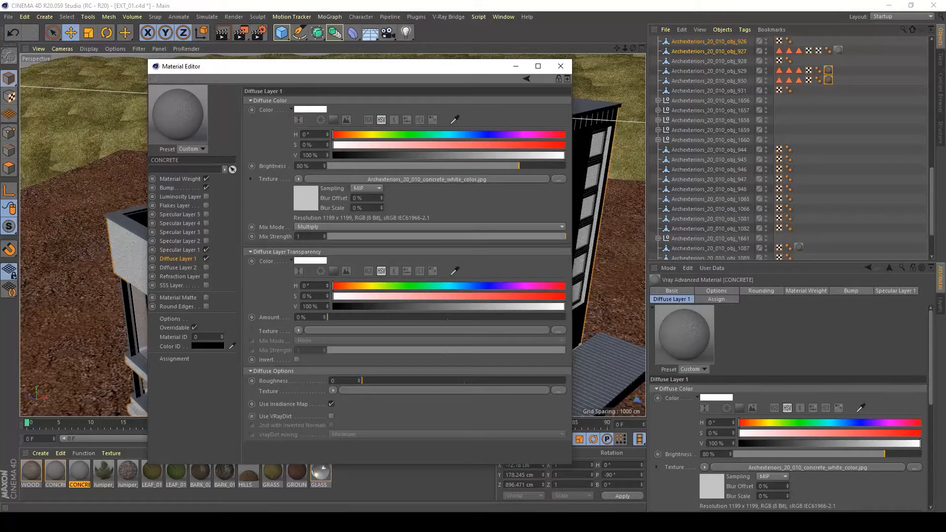
Step: Wrap the copy's diffuse concrete image in a Layer shader and open the shader's properties
click(300, 180)
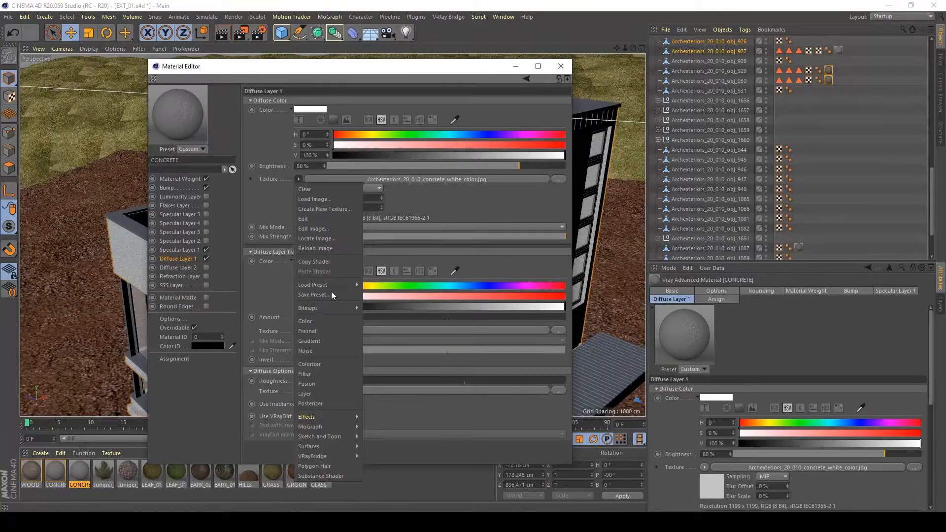
click(308, 391)
click(305, 209)
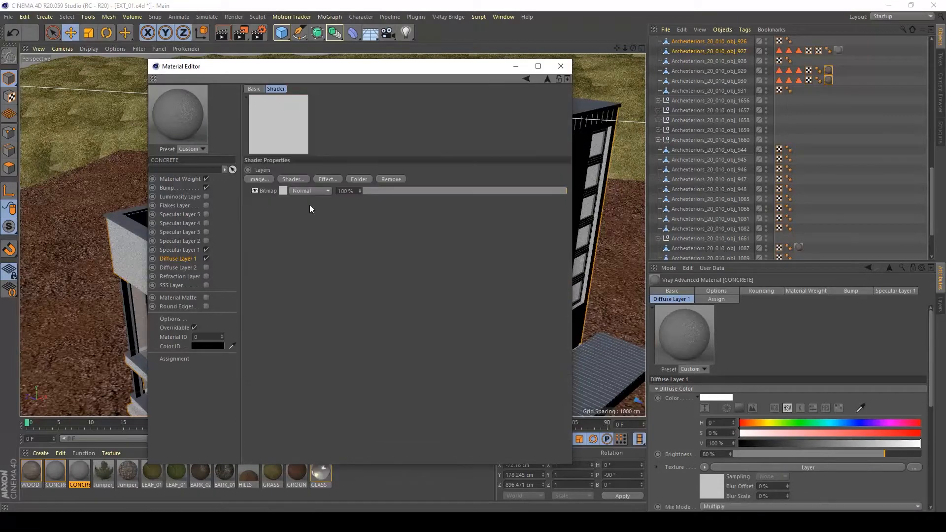
Step: Add the Archexteriors_20_010_Dirt image from the tex folder to the Layer shader and place it above the concrete bitmap
mouse_move(302, 513)
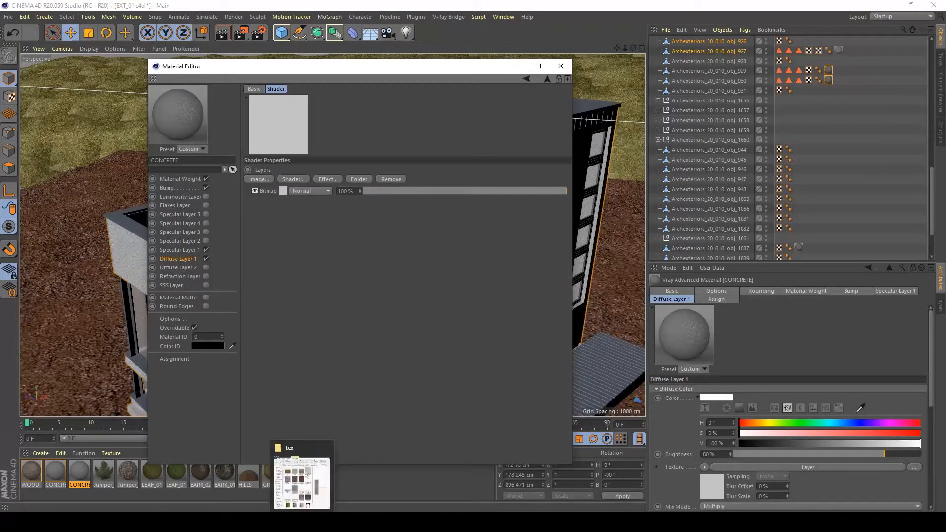
click(302, 476)
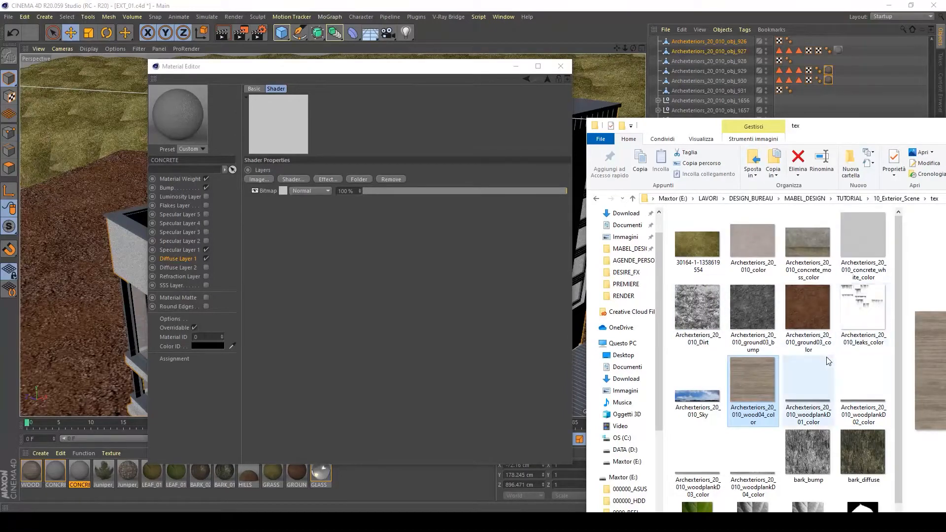
scroll(808, 390, down, 1)
scroll(799, 317, up, 1)
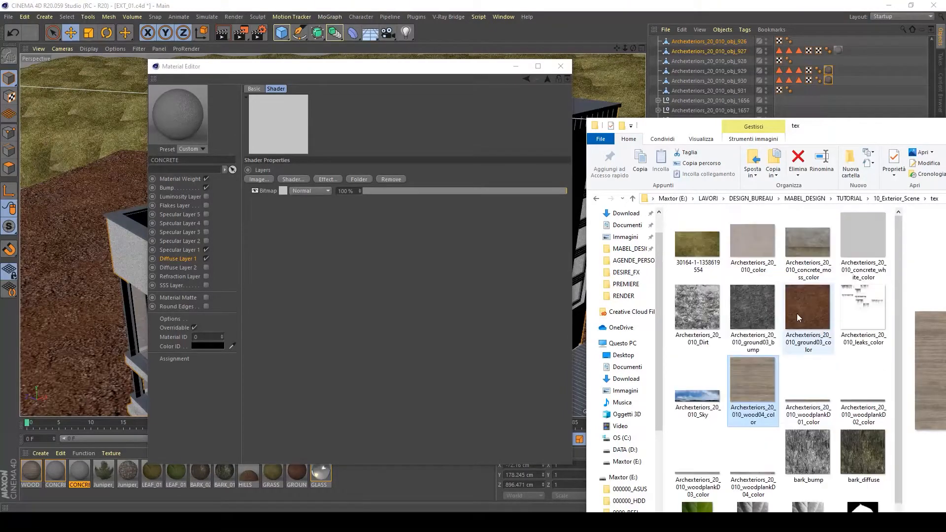
drag(705, 297, 405, 188)
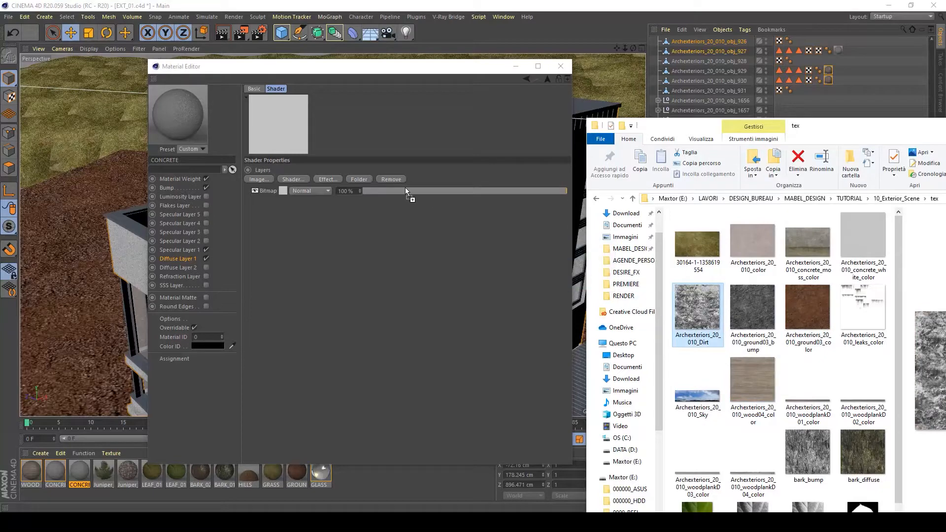
drag(403, 225, 426, 247)
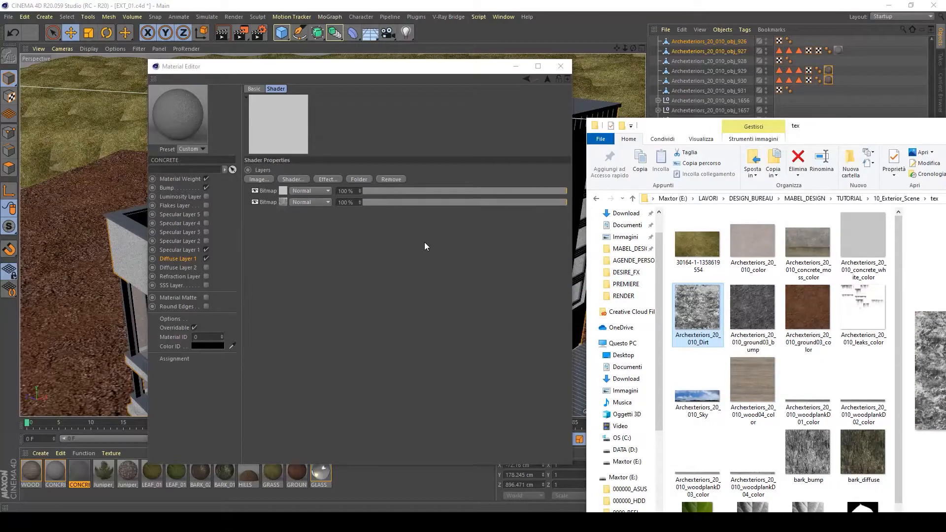
drag(272, 200, 270, 188)
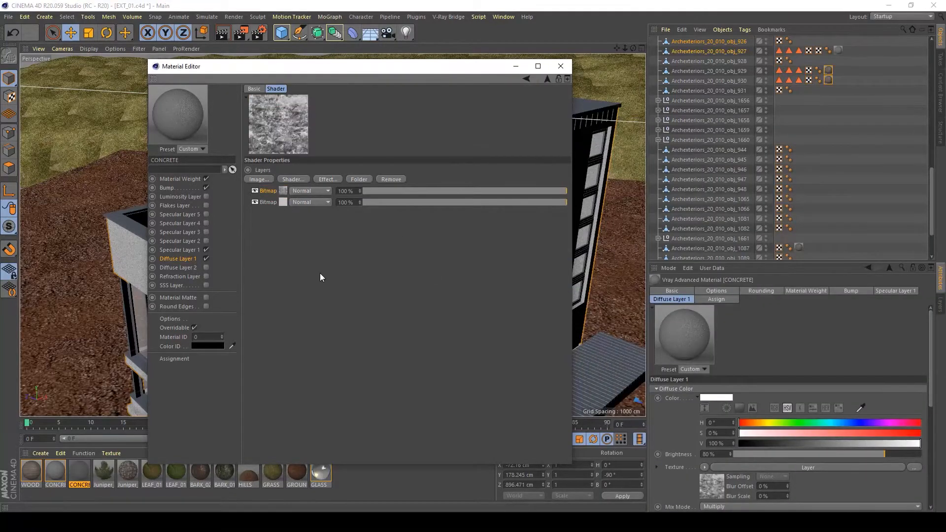
Step: Blend the dirt layer in Multiply mode at 51% opacity, reduce the concrete layer to 85% and close the Material Editor
drag(540, 194, 440, 191)
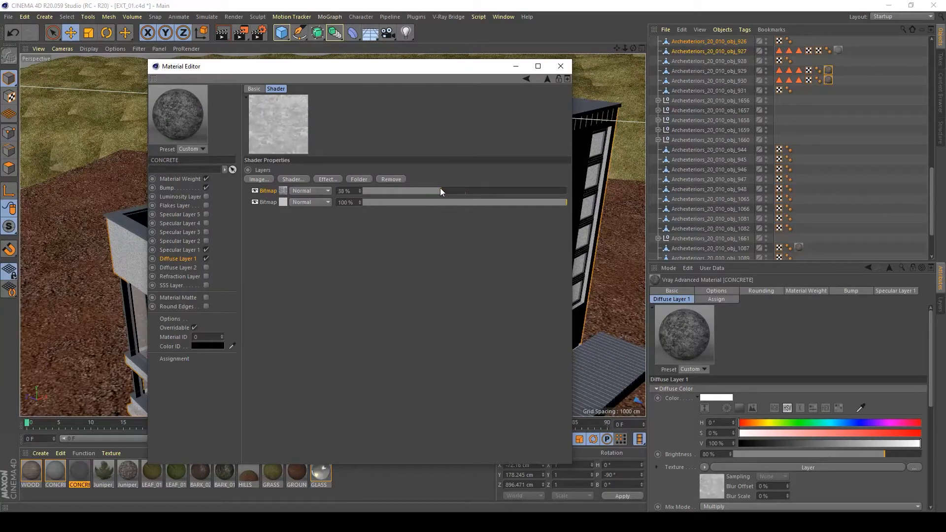
click(324, 202)
click(305, 218)
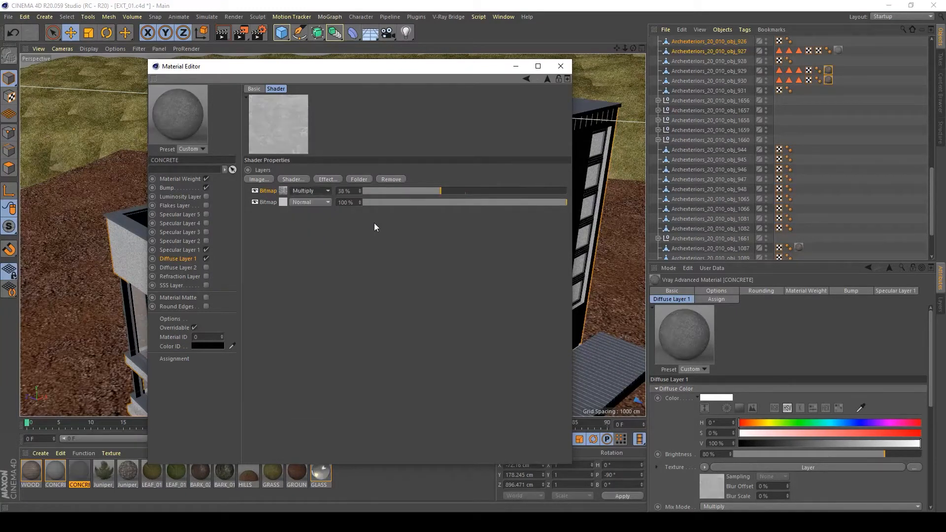
drag(436, 193, 469, 189)
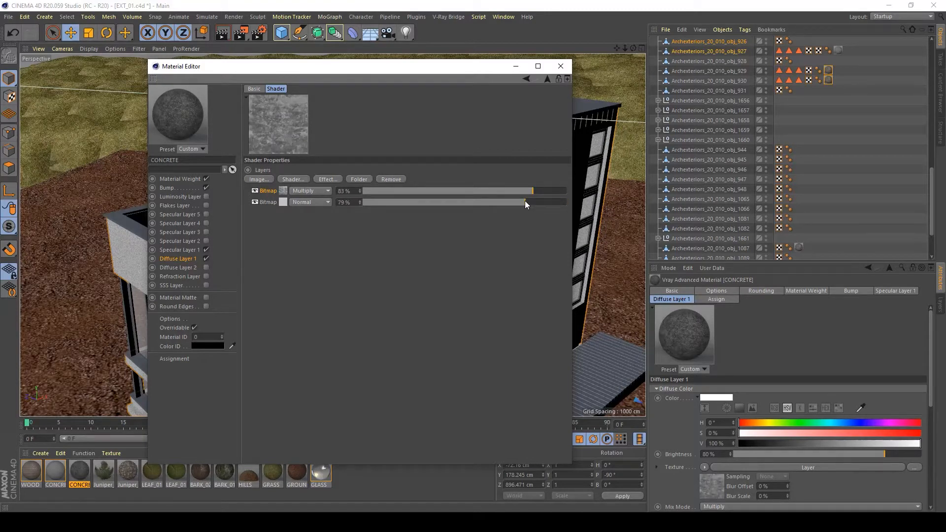
click(502, 191)
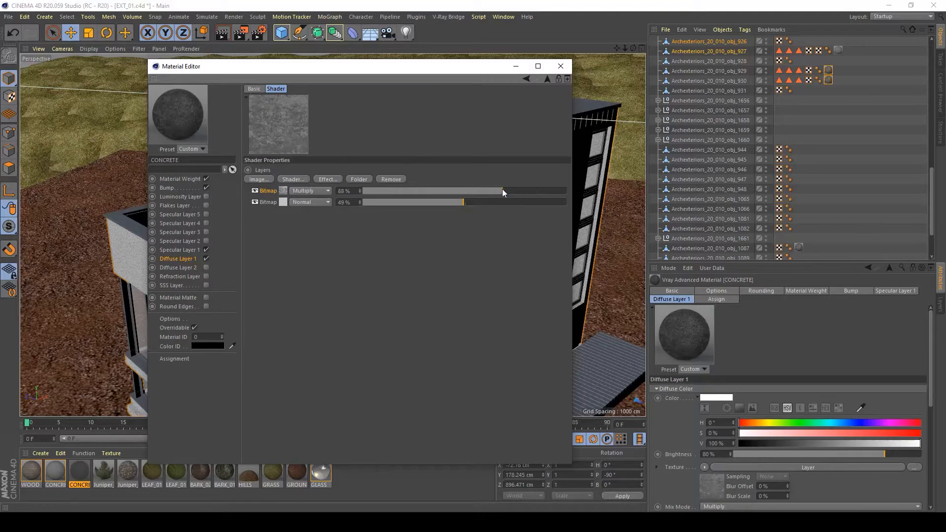
drag(503, 191, 466, 188)
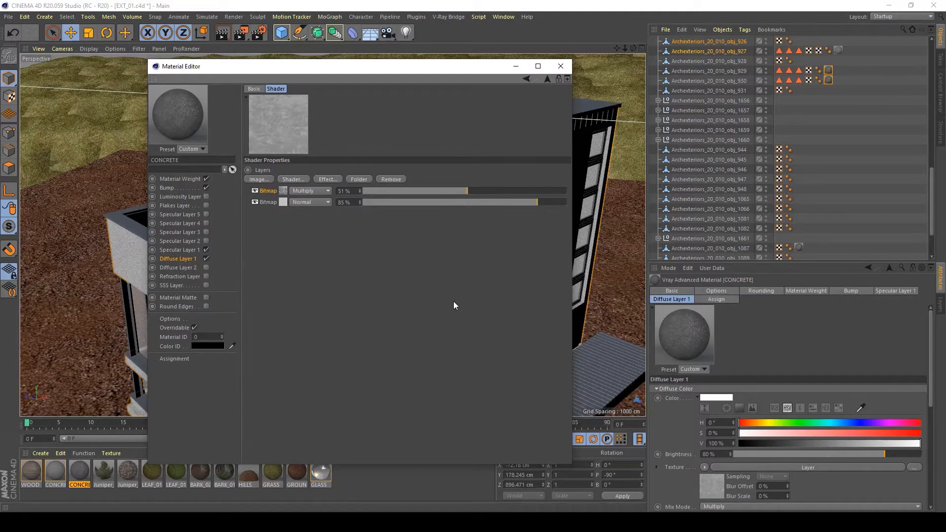
click(561, 66)
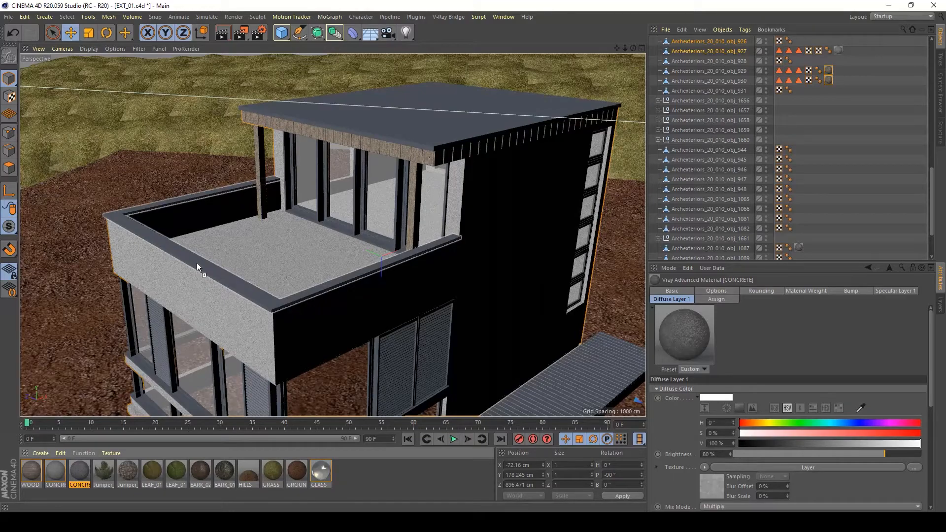
Step: Apply the dirt-layered CONCRETE copy to the terrace parapet cap, the roof top and the window ledges of the lower facade
drag(197, 267, 198, 269)
drag(86, 473, 348, 126)
alt+drag(337, 167, 286, 162)
alt+middle_drag(304, 338, 279, 256)
alt+drag(279, 256, 224, 401)
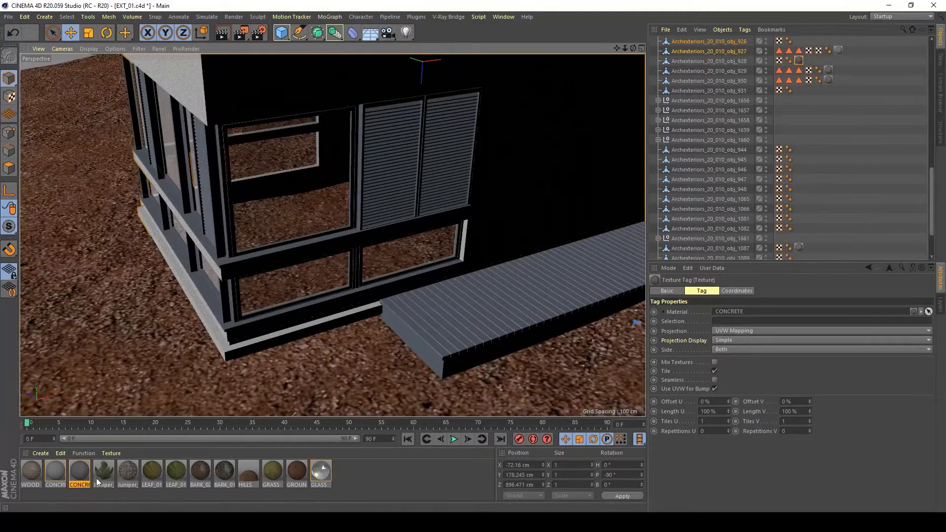
drag(96, 478, 200, 239)
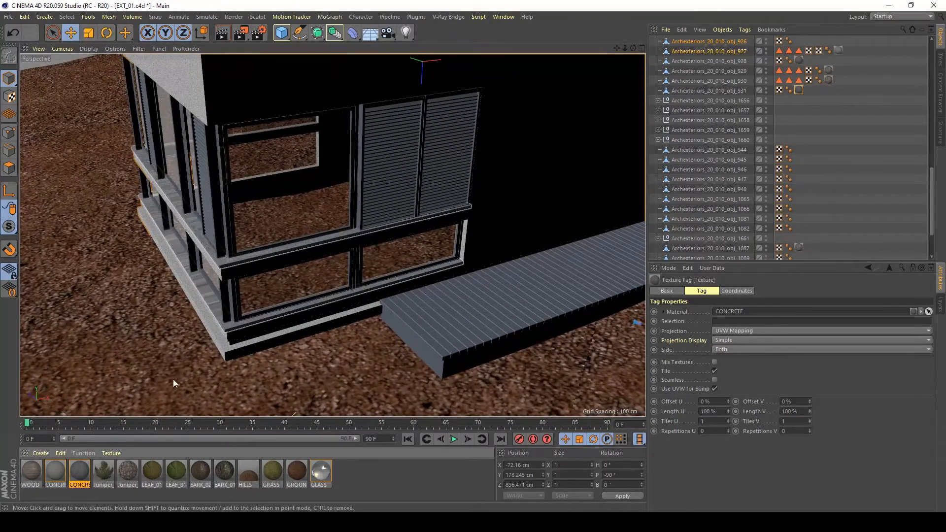
alt+middle_drag(265, 259, 294, 307)
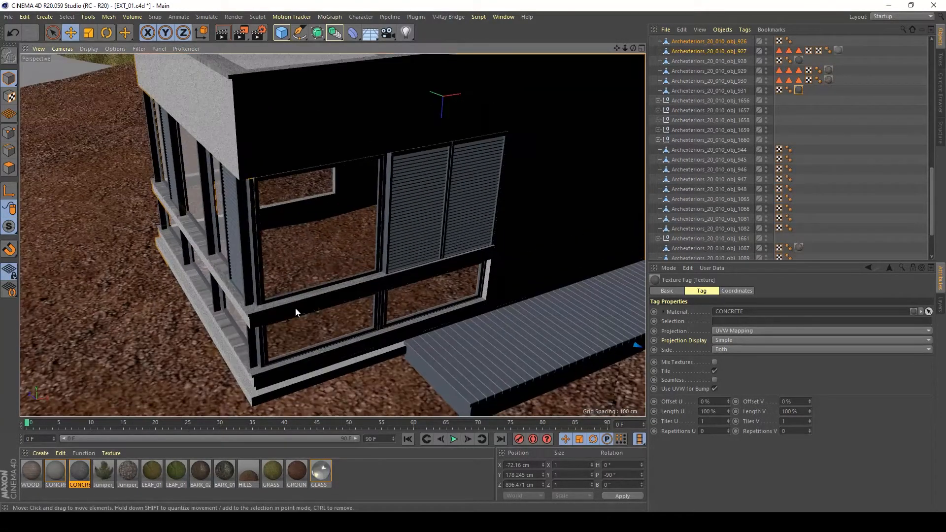
Step: Group the terrace parapet cap, the roof top and the lower facade's window ledges under a null and expand the group
alt+drag(295, 307, 337, 311)
alt+drag(350, 149, 237, 231)
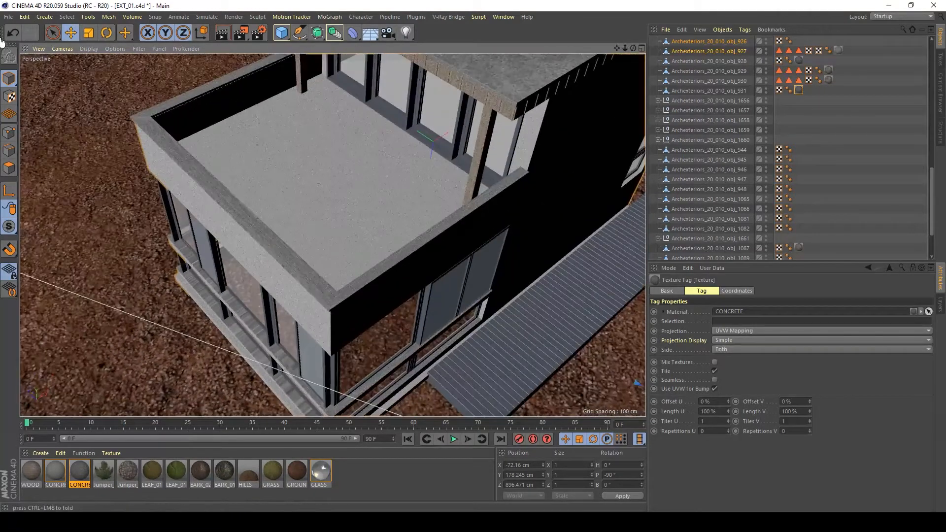
click(266, 232)
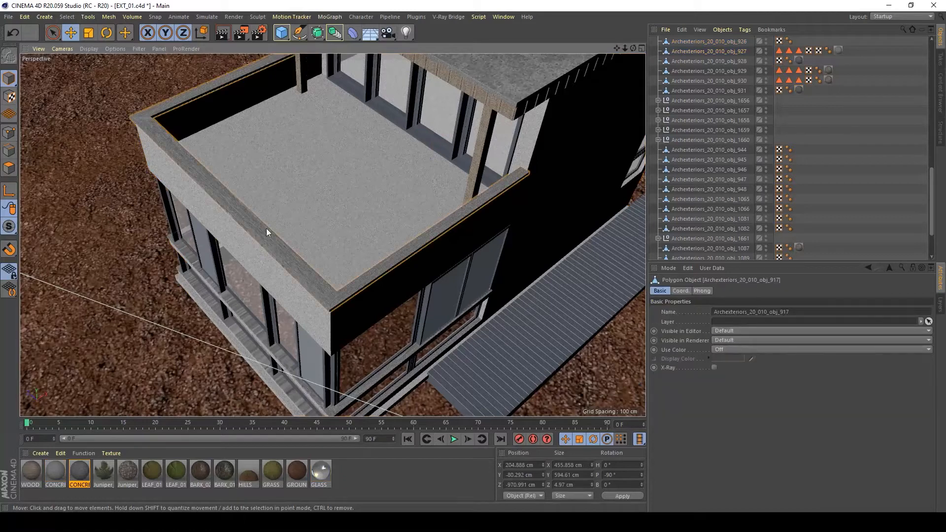
shift+click(503, 76)
shift+scroll(377, 220, down, 2)
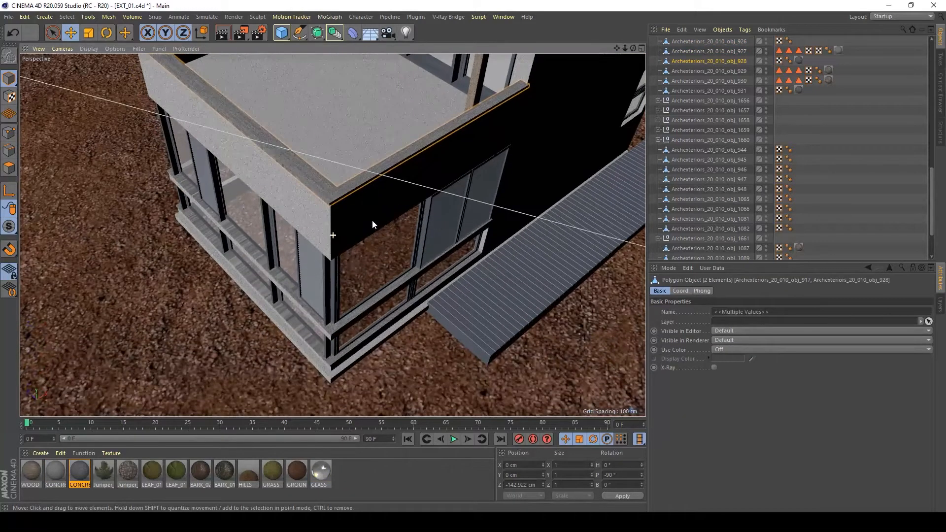
shift+click(336, 332)
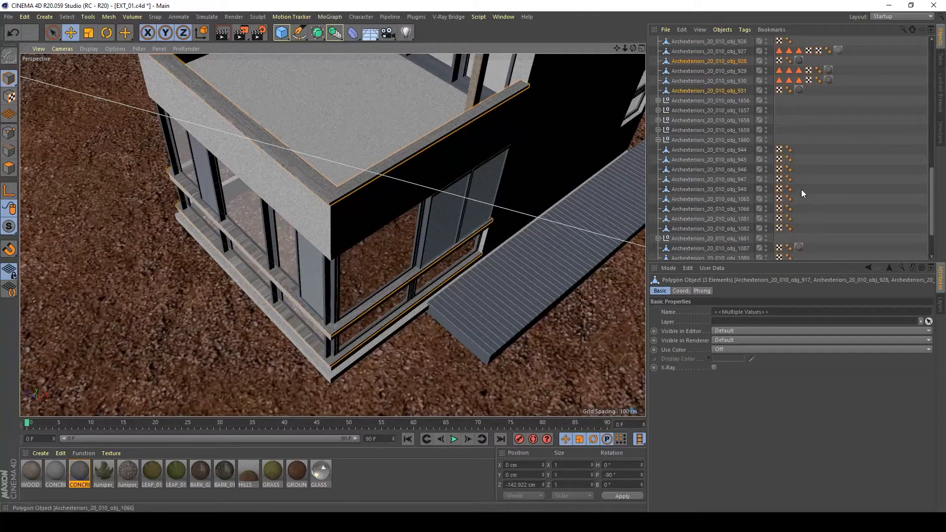
scroll(798, 183, up, 5)
key(alt+g)
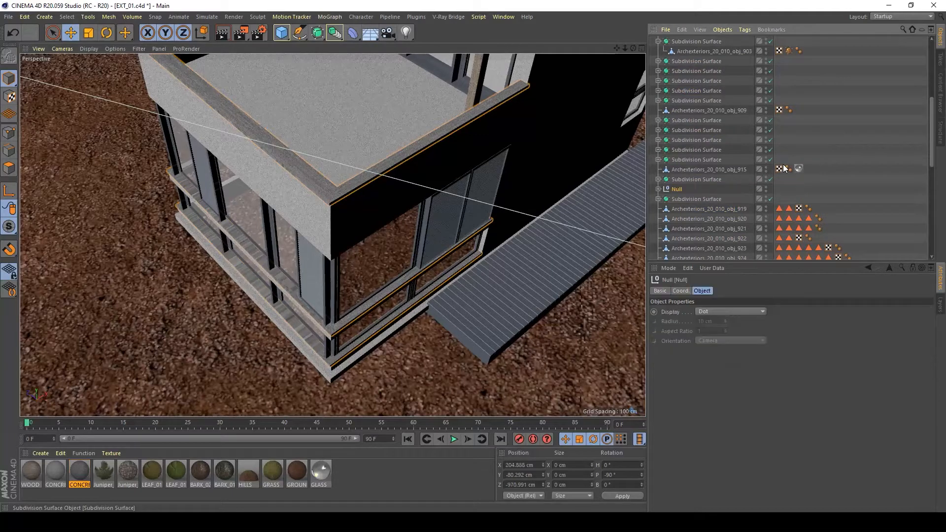
double_click(678, 189)
key(Return)
click(658, 189)
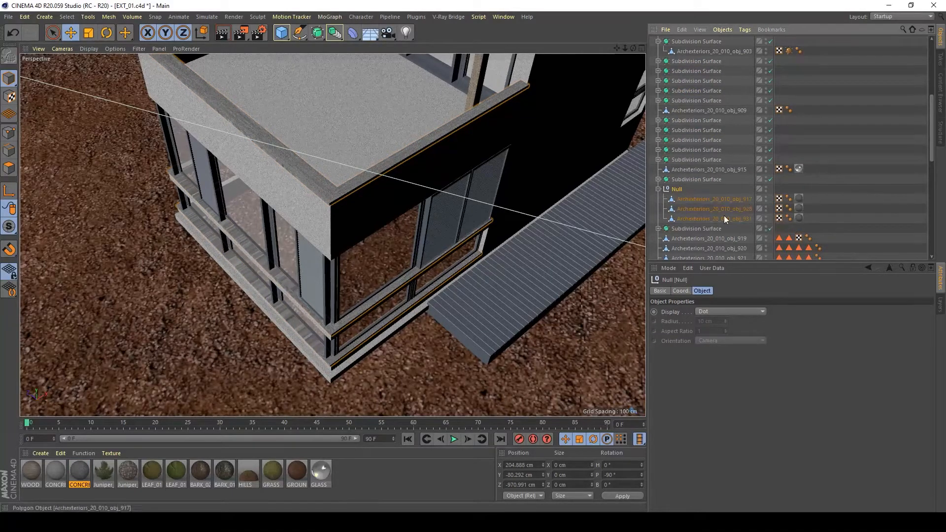
Step: Try to move the three grouped concrete pieces together and undo the move
click(714, 200)
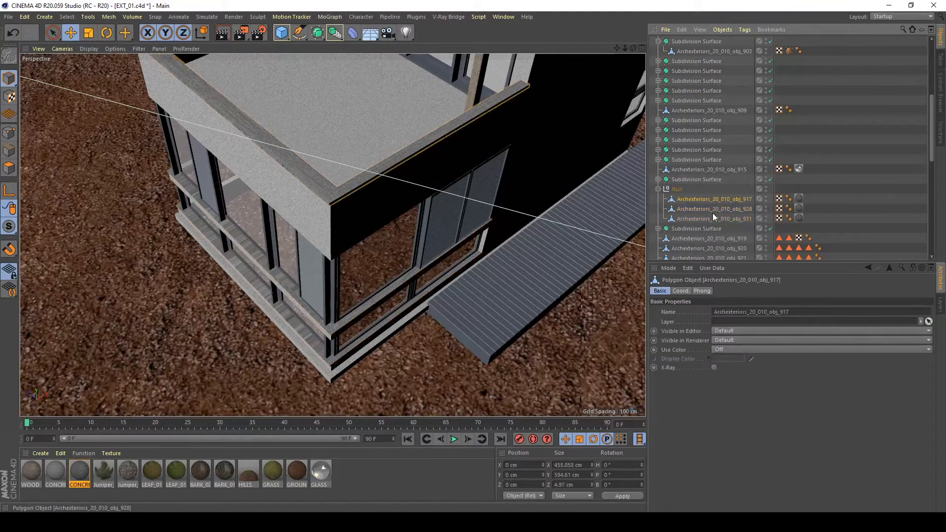
shift+click(712, 219)
alt+drag(420, 305, 455, 248)
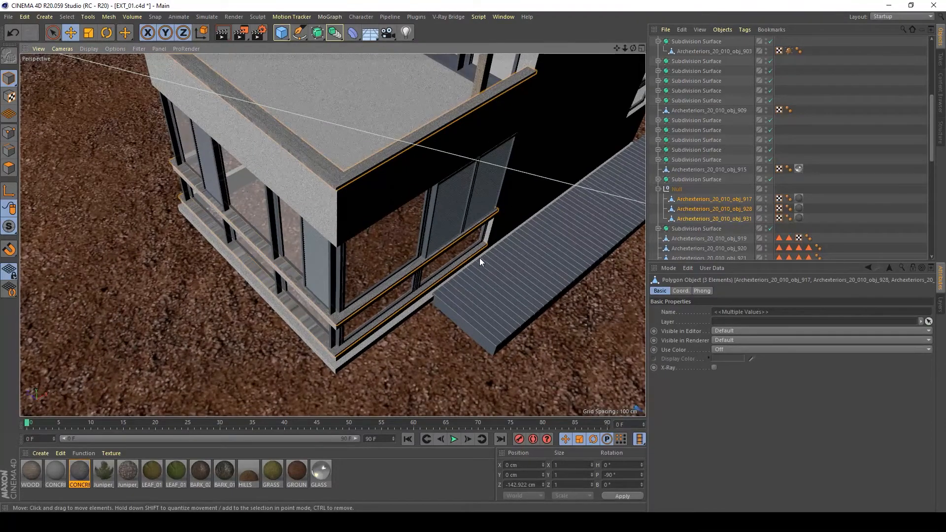
scroll(481, 258, down, 5)
alt+middle_drag(508, 218, 419, 192)
key(e)
drag(574, 370, 526, 317)
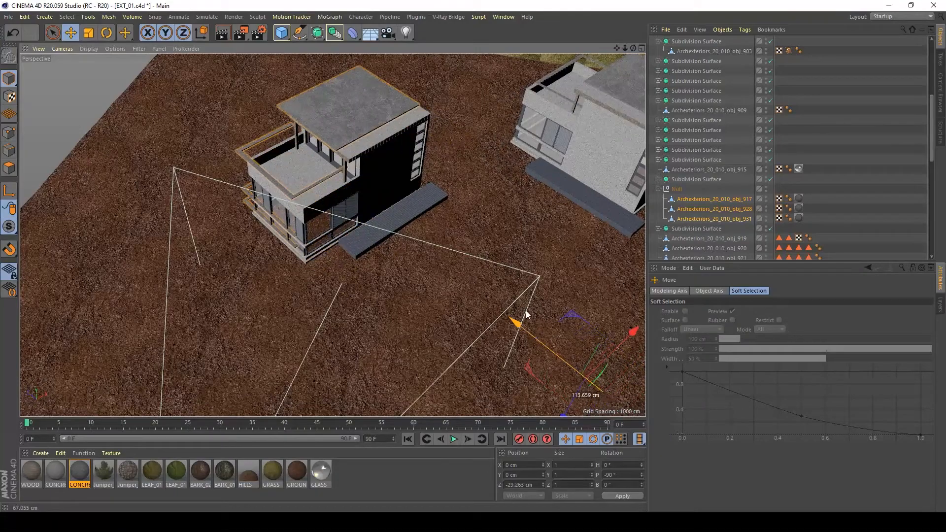
key(ctrl+z)
Step: Set the projection to Cubic on the CONCRETE texture tags of all three grouped objects
mouse_move(322, 123)
alt+mouse_down()
mouse_move(296, 97)
mouse_move(334, 120)
alt+mouse_up()
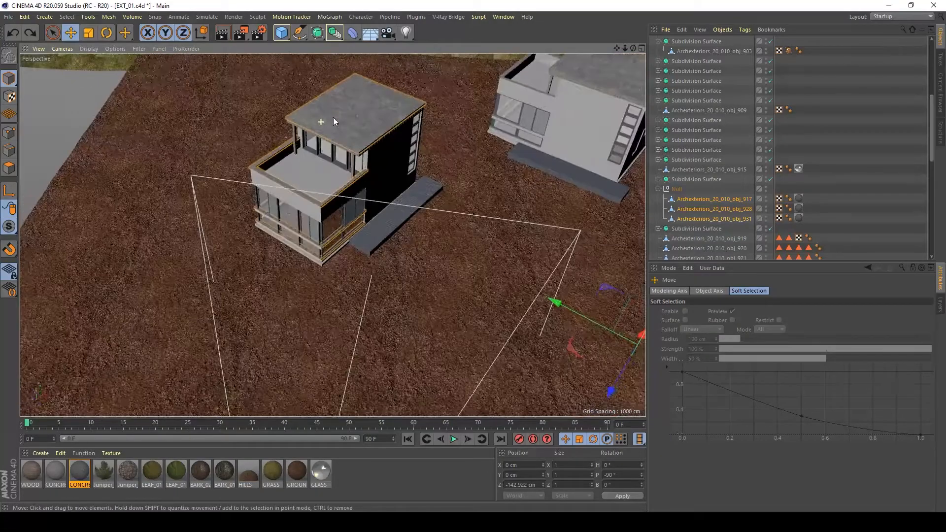
alt+right_drag(333, 120, 404, 126)
drag(822, 192, 794, 230)
click(737, 332)
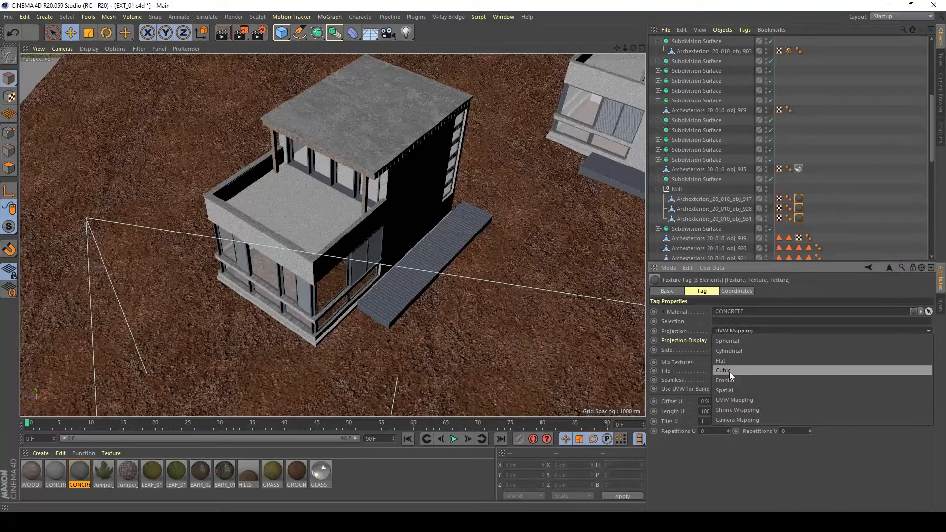
click(729, 372)
Step: Set Tiles U and Tiles V to 2 on the three CONCRETE texture tags
scroll(313, 200, up, 2)
alt+right_drag(340, 152, 490, 144)
alt+drag(442, 167, 406, 97)
mouse_move(385, 186)
alt+right_down()
mouse_move(529, 179)
mouse_move(374, 177)
alt+right_up()
alt+drag(374, 178, 398, 194)
click(720, 422)
text(2)
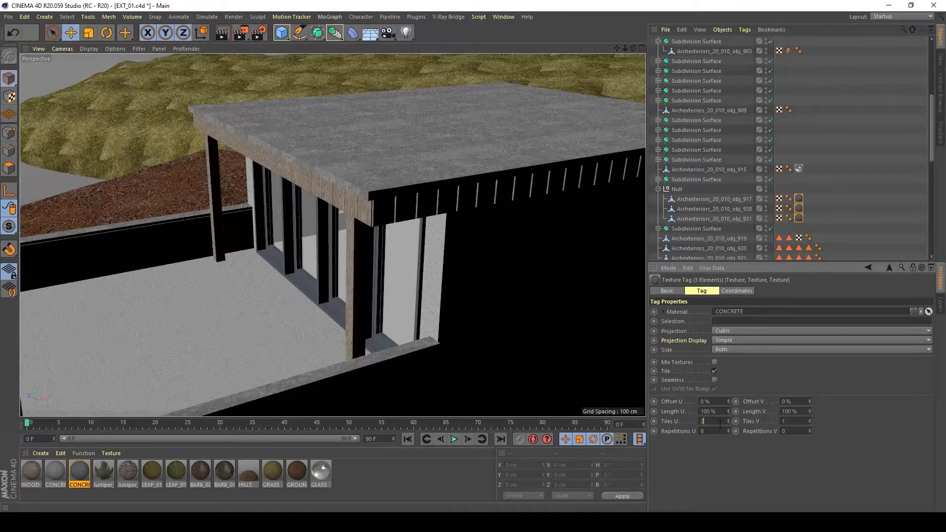
key(Return)
click(793, 421)
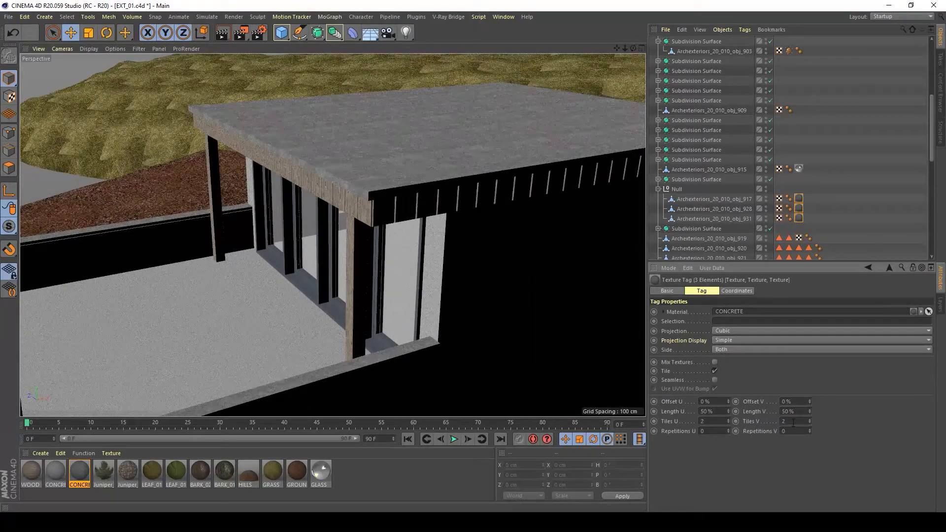
Step: Inspect the concrete tiling on the roof from above and check the houses through the scene camera
click(897, 183)
alt+drag(272, 116, 284, 79)
alt+drag(410, 199, 393, 400)
alt+drag(359, 192, 253, 225)
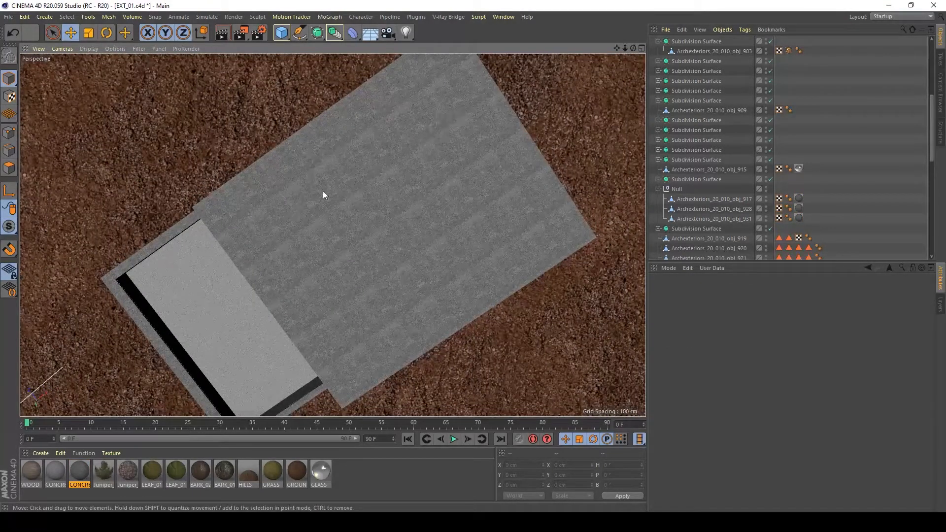
scroll(839, 180, down, 10)
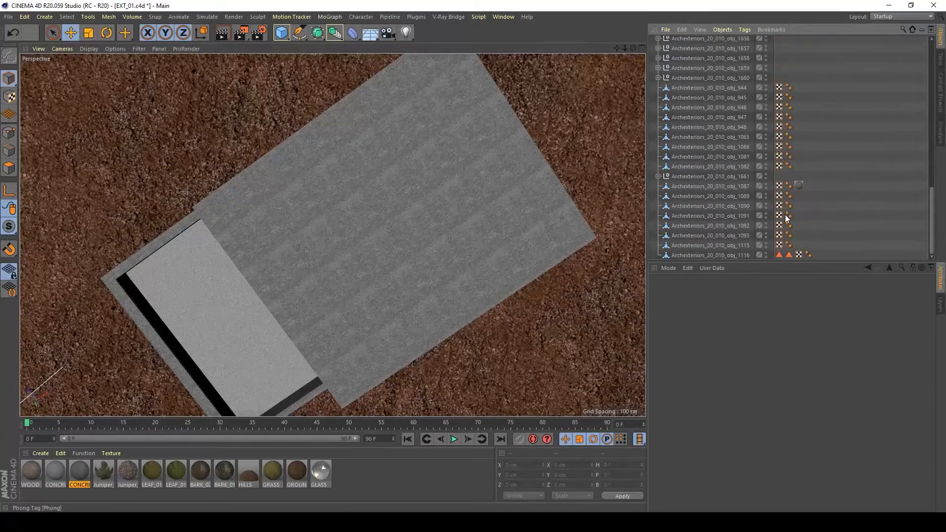
scroll(798, 158, up, 15)
click(772, 58)
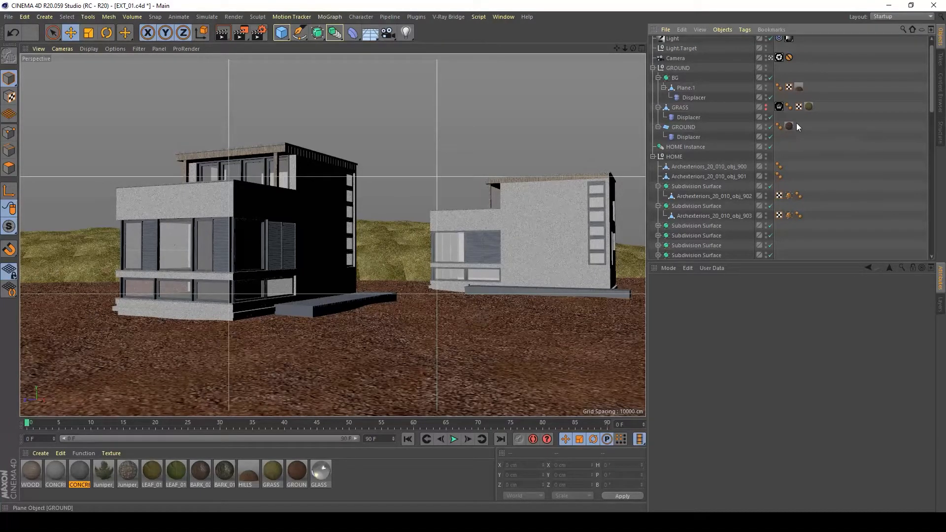
scroll(797, 124, up, 1)
click(771, 71)
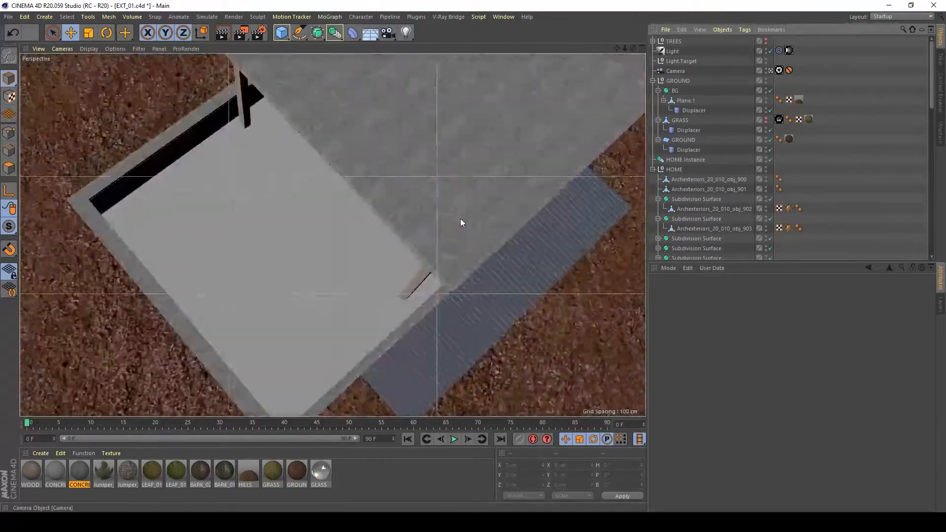
Step: Select the third glazed panel's frame on the upper terrace and reveal its object in the HOME hierarchy
alt+drag(274, 318, 307, 220)
alt+right_drag(307, 219, 416, 249)
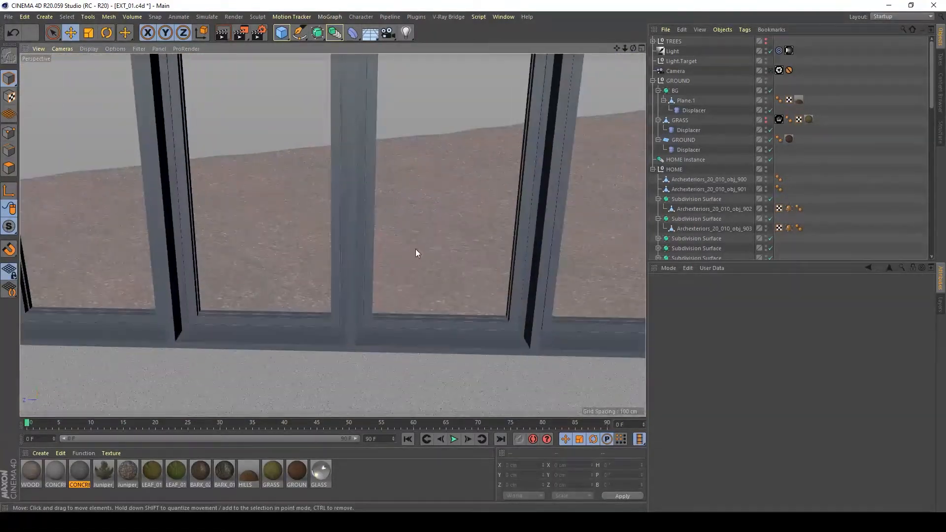
alt+drag(416, 249, 371, 300)
click(370, 301)
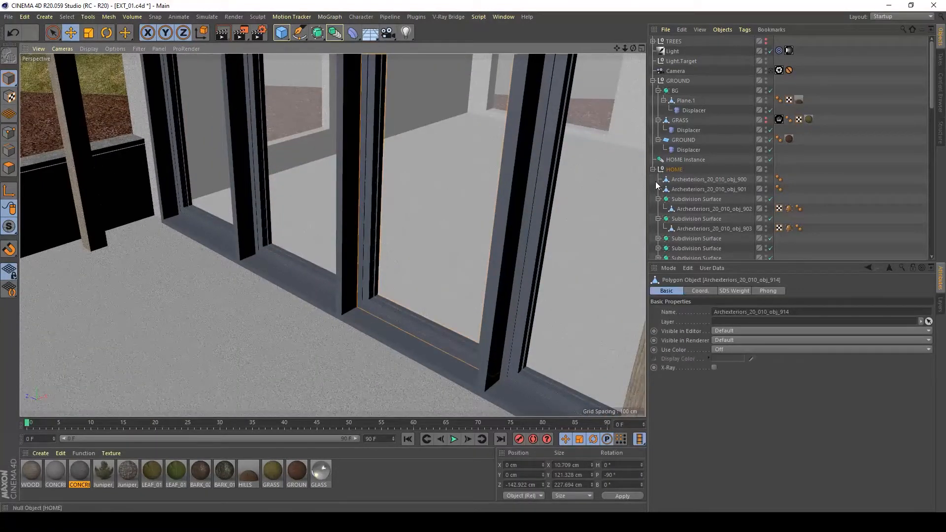
scroll(692, 190, down, 5)
scroll(692, 189, up, 4)
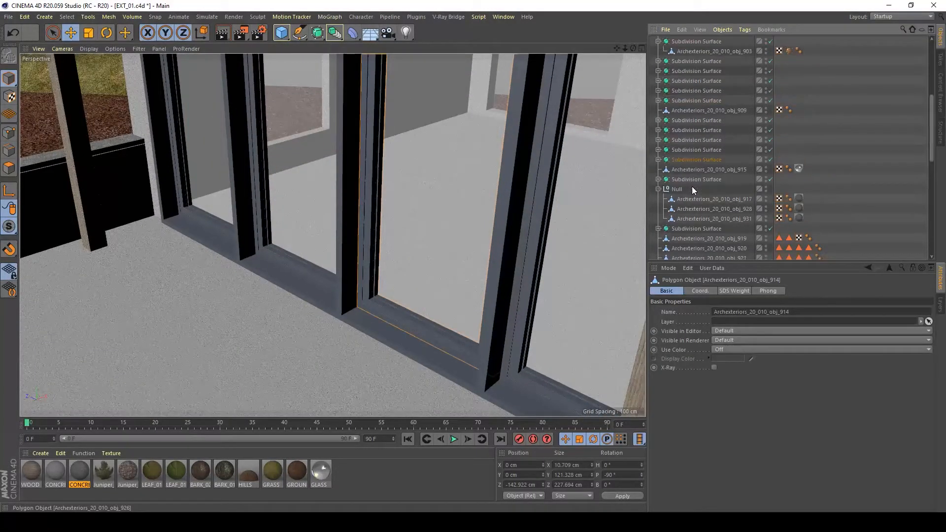
click(659, 159)
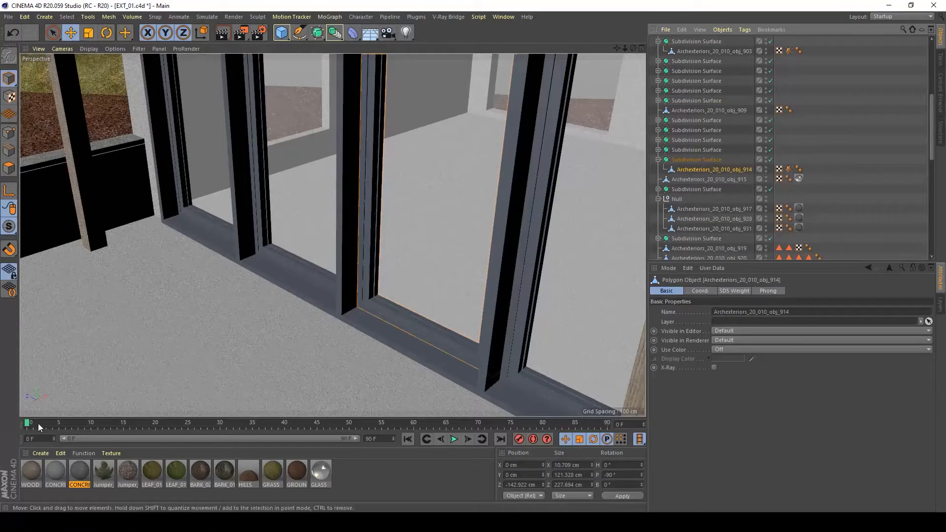
Step: Try WOOD on the selected window frame, undo it, and apply WOOD to the posts and sill surrounding the terrace windows
drag(35, 471, 325, 247)
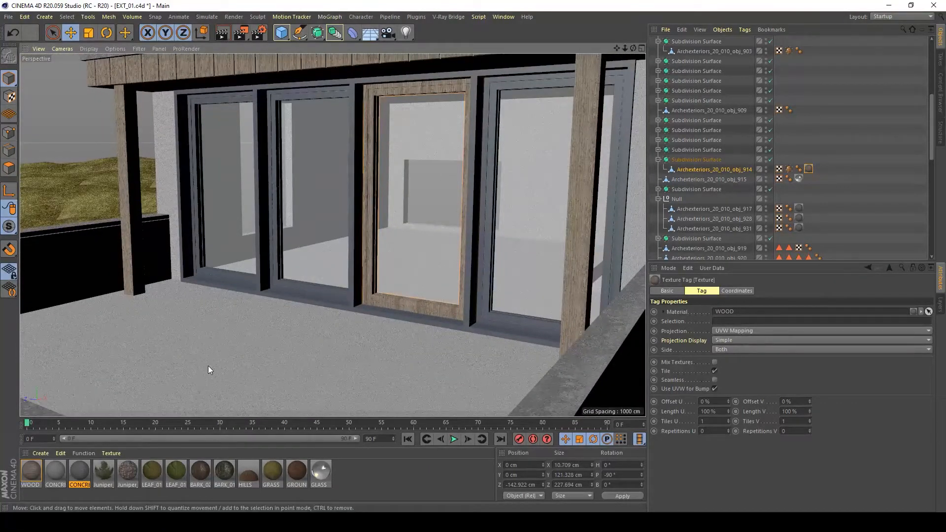
key(ctrl+z)
drag(43, 472, 222, 249)
Step: Create a V-Ray Advanced Material, open it for editing and name it WINDOWS_01
click(37, 450)
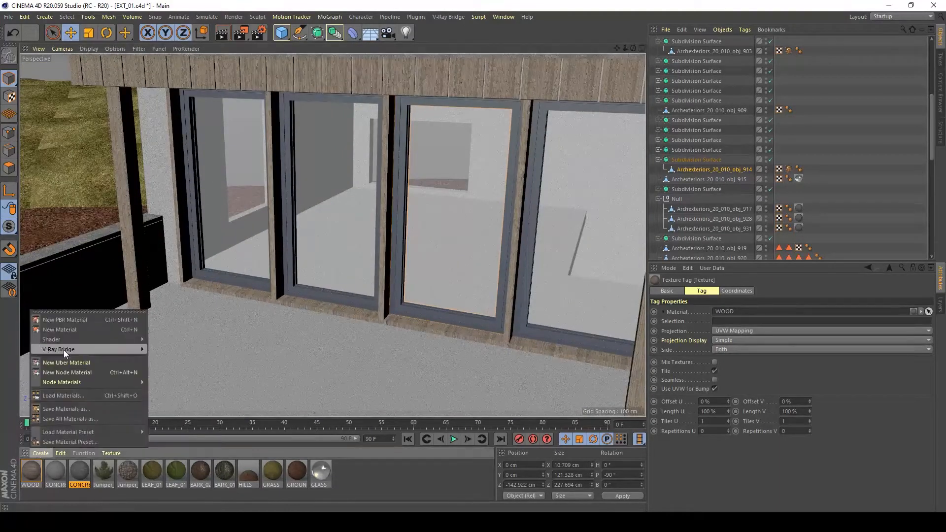
mouse_move(70, 345)
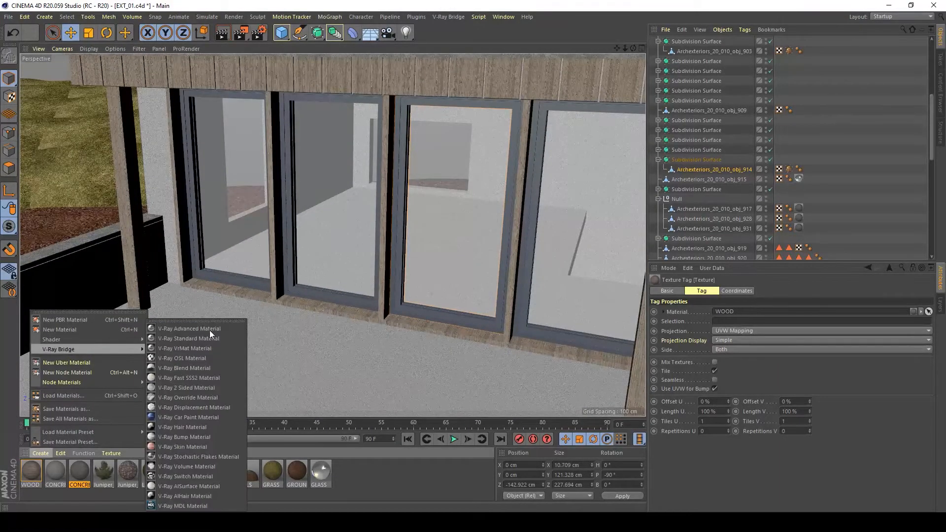
click(209, 331)
double_click(31, 468)
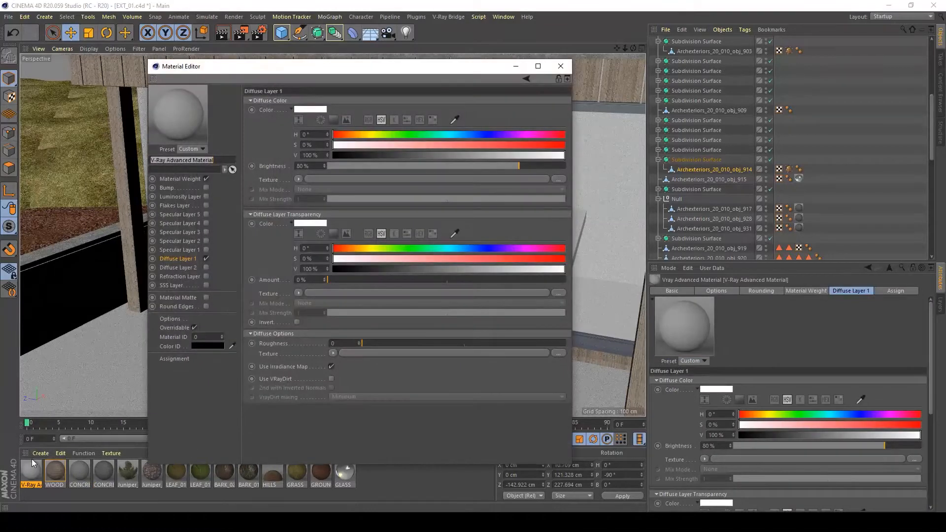
text(WINDOWS_01)
key(Return)
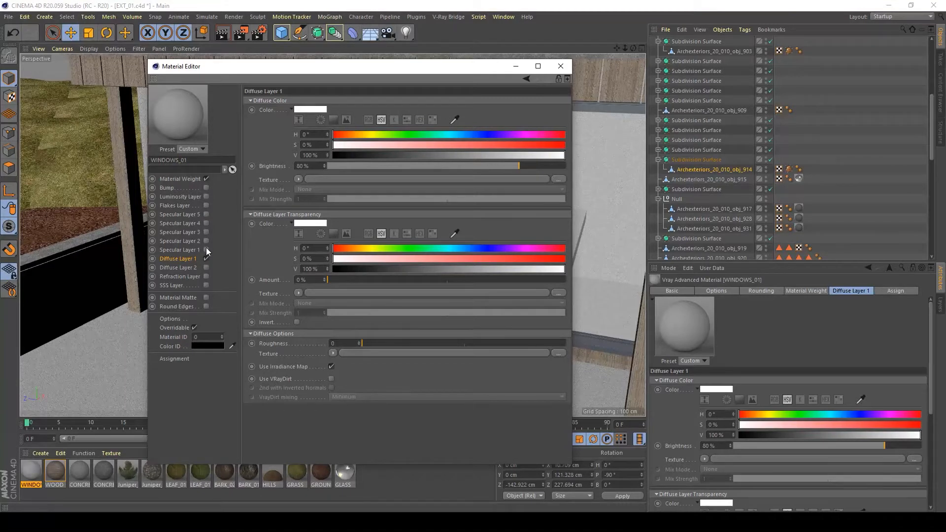
Step: Set the brightness of WINDOWS_01's Diffuse Layer 1 to 15%
click(315, 166)
key(BackSpace)
text(15)
key(Return)
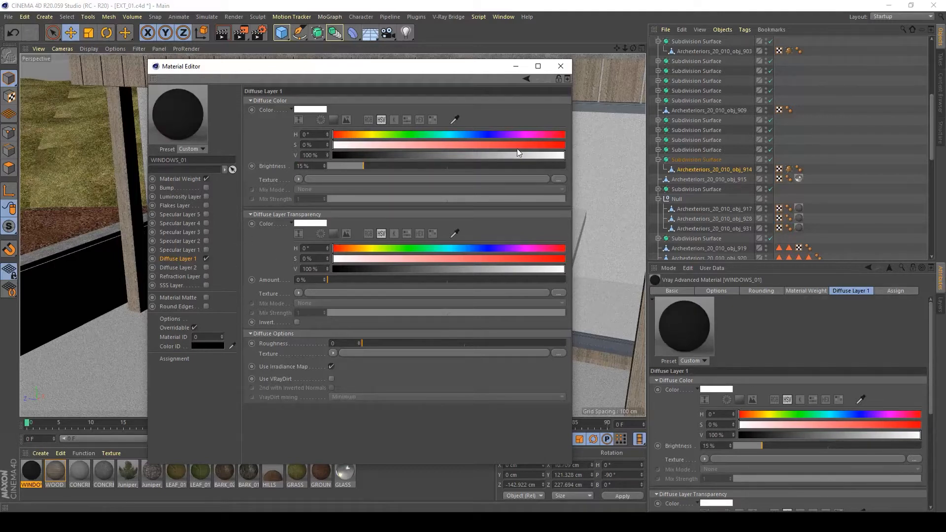
Step: Enable Specular Layer 1 on WINDOWS_01 and set its reflection glossiness to 0.6
click(206, 250)
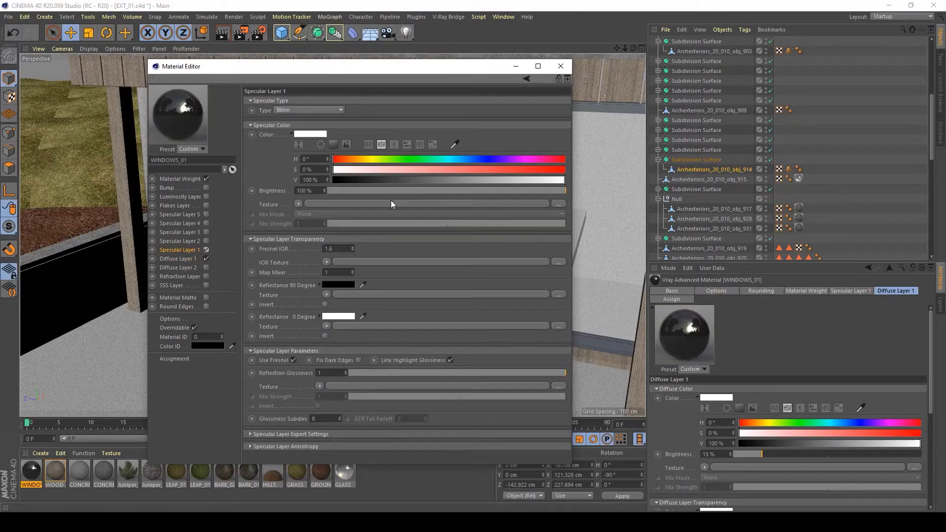
drag(541, 373, 500, 373)
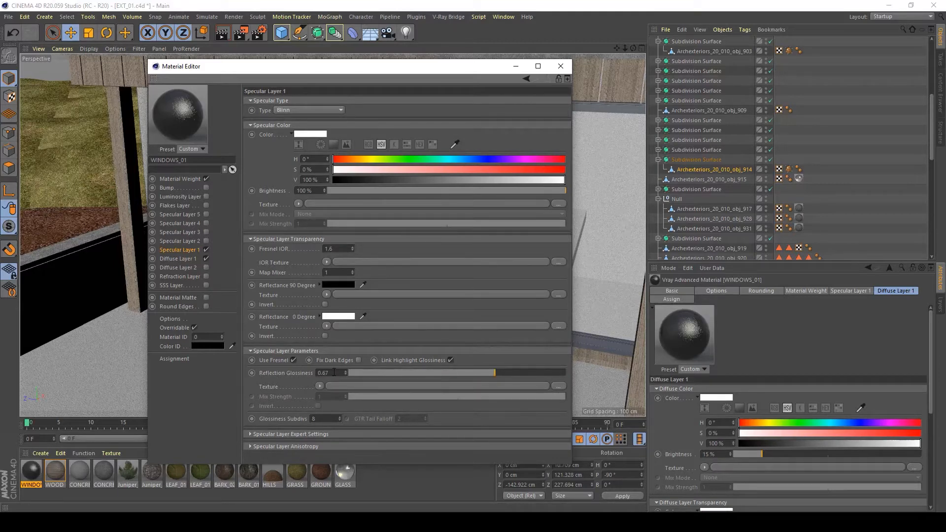
key(BackSpace)
key(Return)
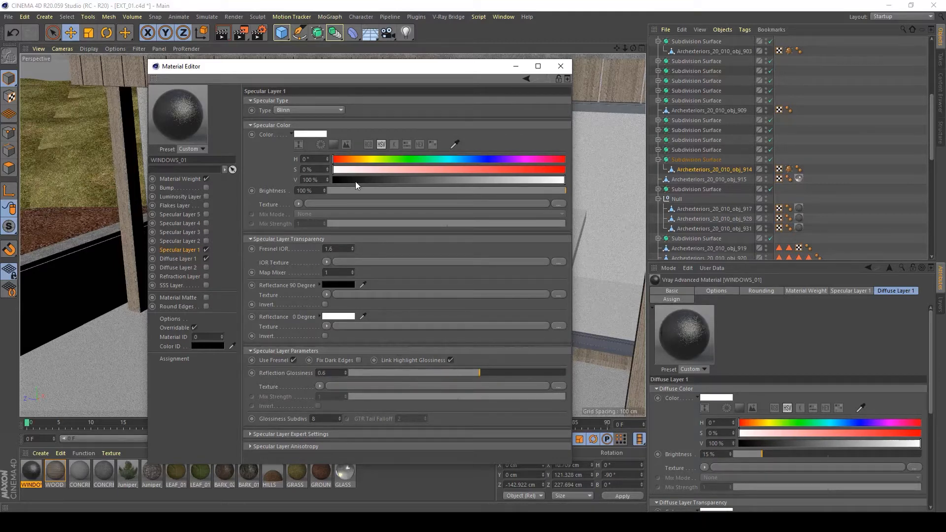
Step: Set Specular Layer 1's Fresnel IOR to 3 and its brightness to 75%
double_click(351, 250)
text(2)
key(BackSpace)
text(3)
key(Return)
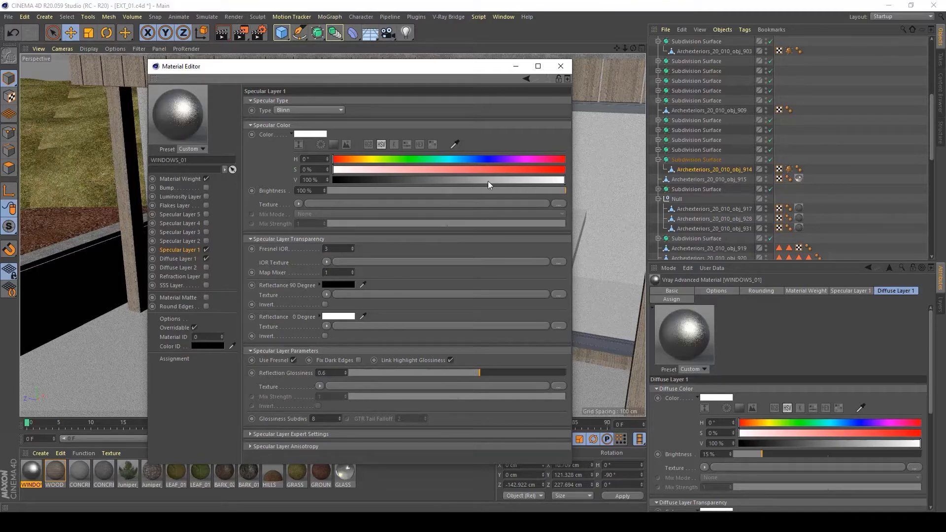
drag(561, 191, 536, 191)
click(310, 190)
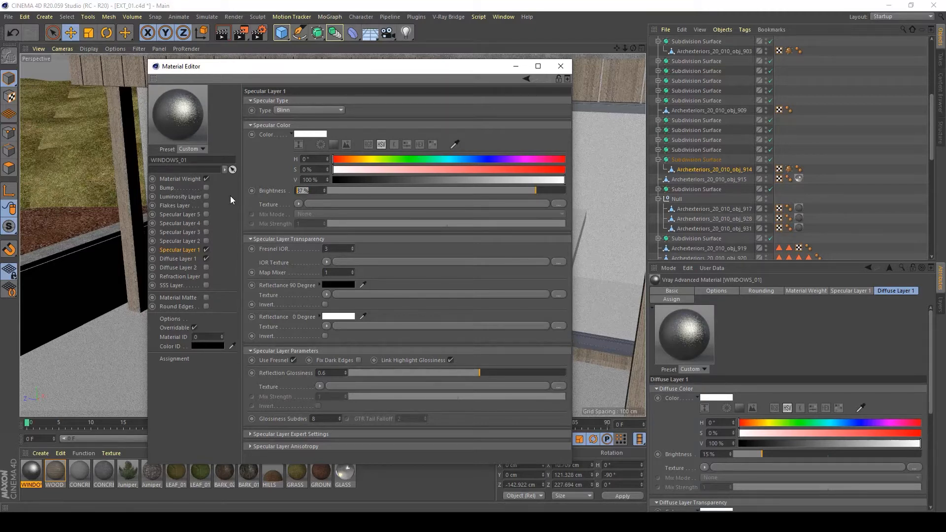
text(75)
key(Return)
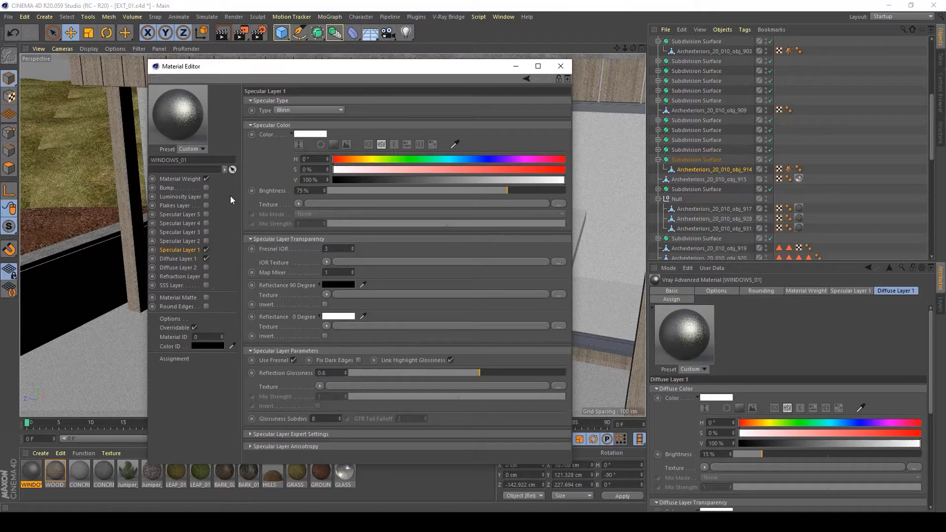
Step: Close the material editor and apply the WINDOWS_01 material to the frames of the large terrace windows
click(561, 67)
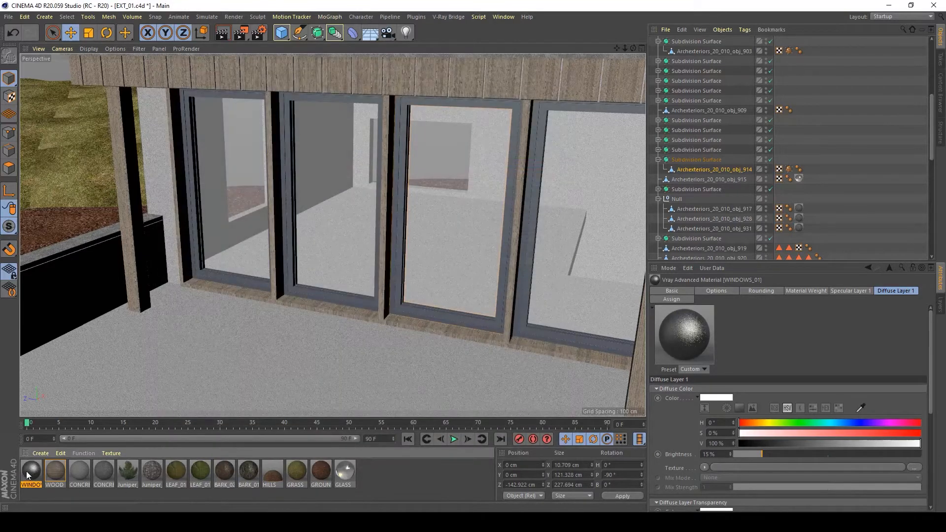
drag(28, 471, 194, 259)
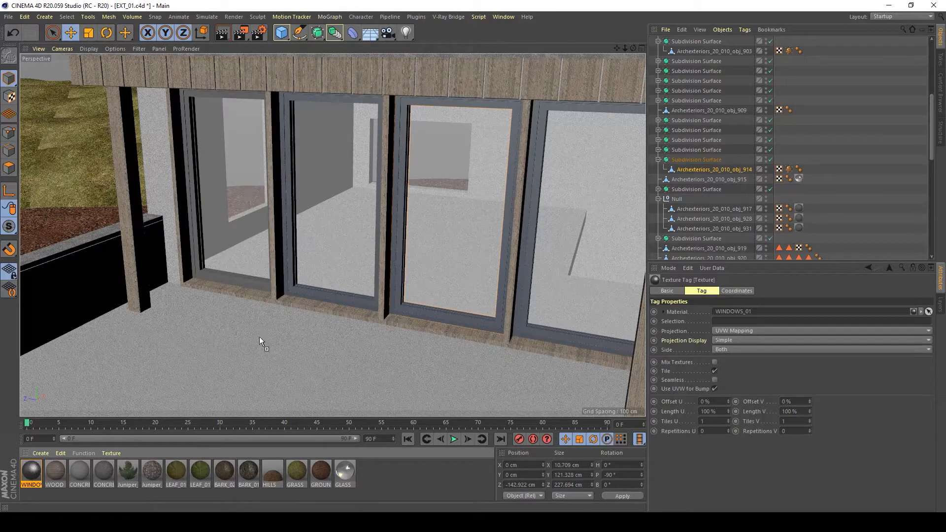
drag(259, 337, 313, 294)
drag(34, 475, 428, 320)
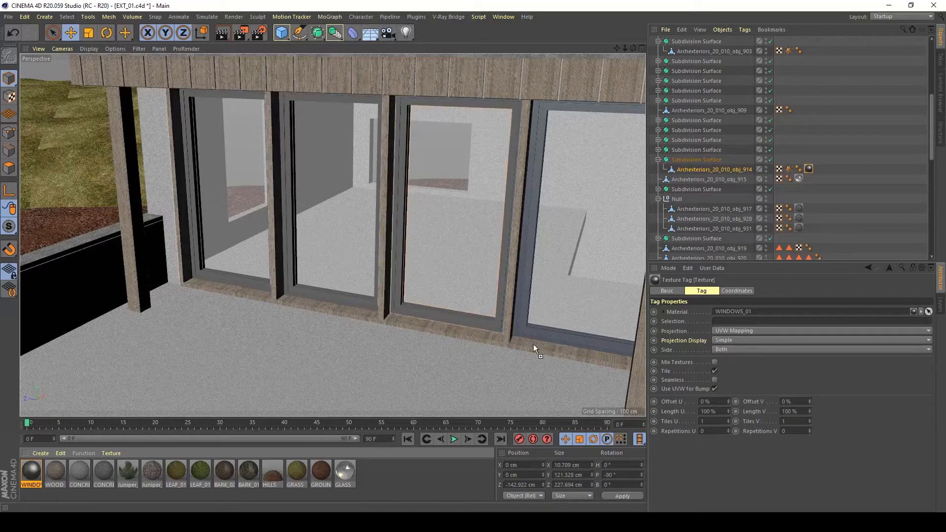
Step: Apply the WINDOWS_01 material to the upper and lower window frames on the facade with the louvred shutters
alt+drag(536, 329, 277, 298)
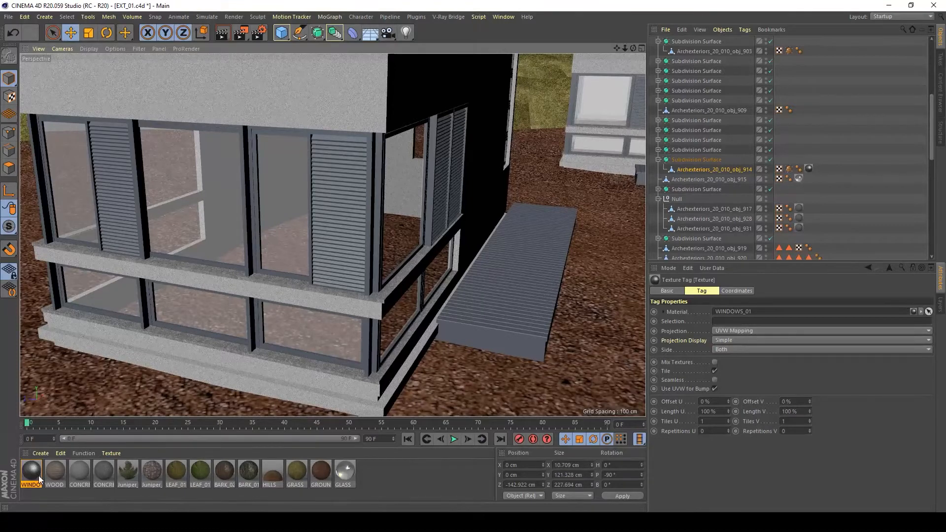
drag(38, 476, 266, 218)
alt+middle_drag(265, 217, 331, 235)
alt+drag(332, 235, 337, 285)
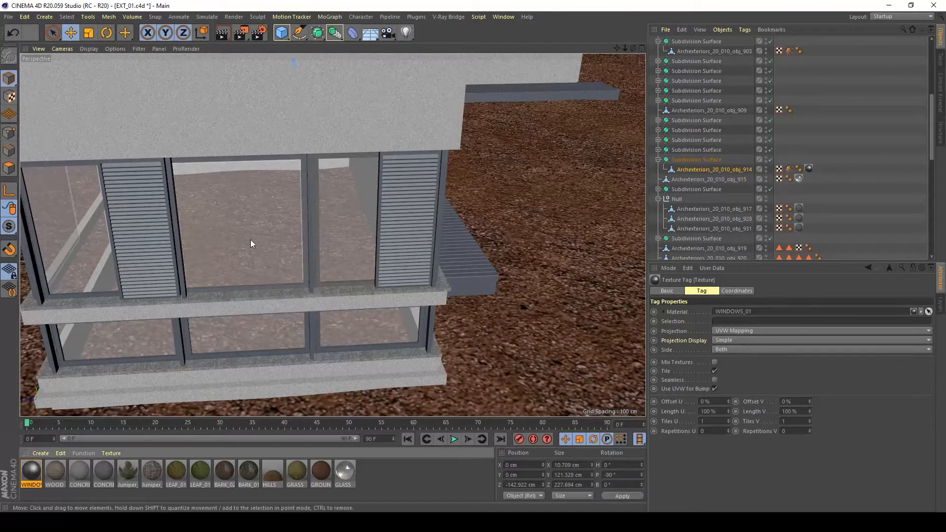
alt+drag(251, 240, 191, 252)
alt+middle_drag(191, 252, 325, 276)
alt+drag(325, 276, 316, 338)
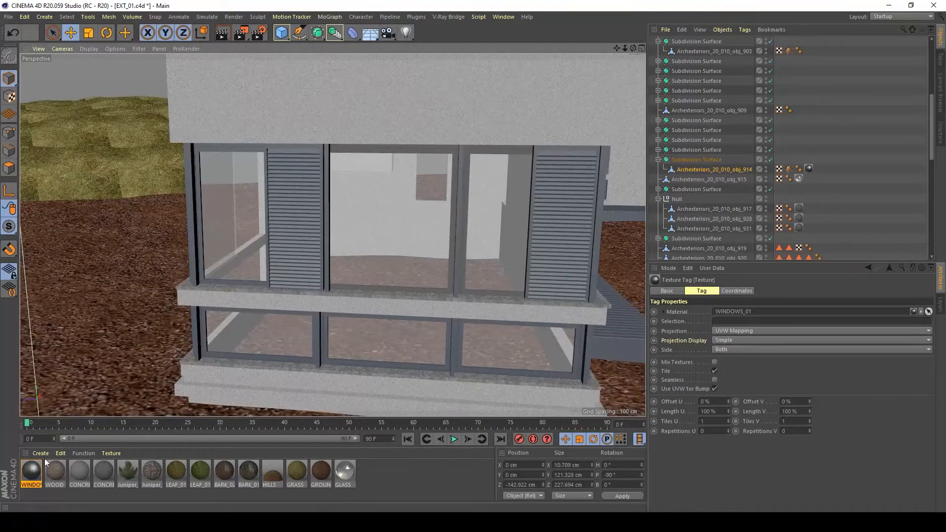
drag(34, 470, 203, 280)
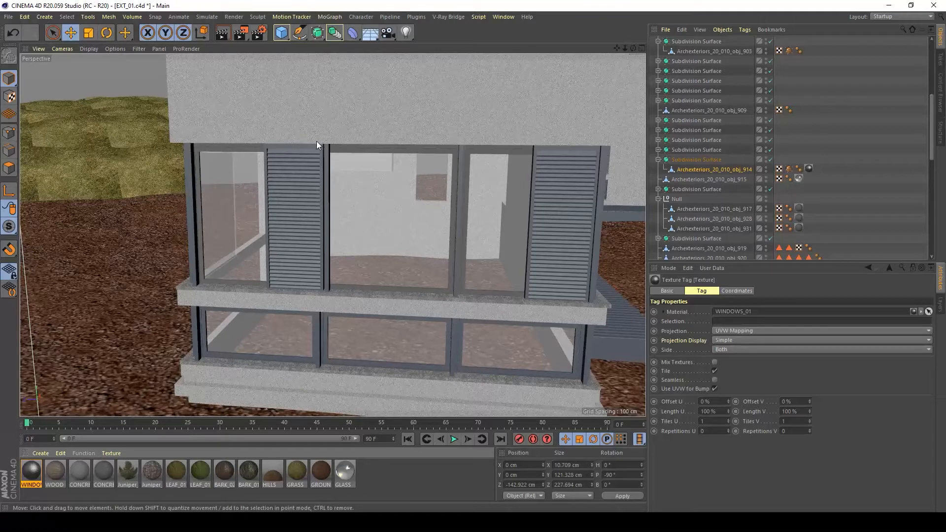
drag(32, 474, 206, 353)
drag(43, 477, 464, 370)
Step: Bring the dark side wall of the house into view and switch the viewport display to Quick Shading
alt+middle_drag(464, 371, 367, 301)
alt+drag(228, 318, 172, 99)
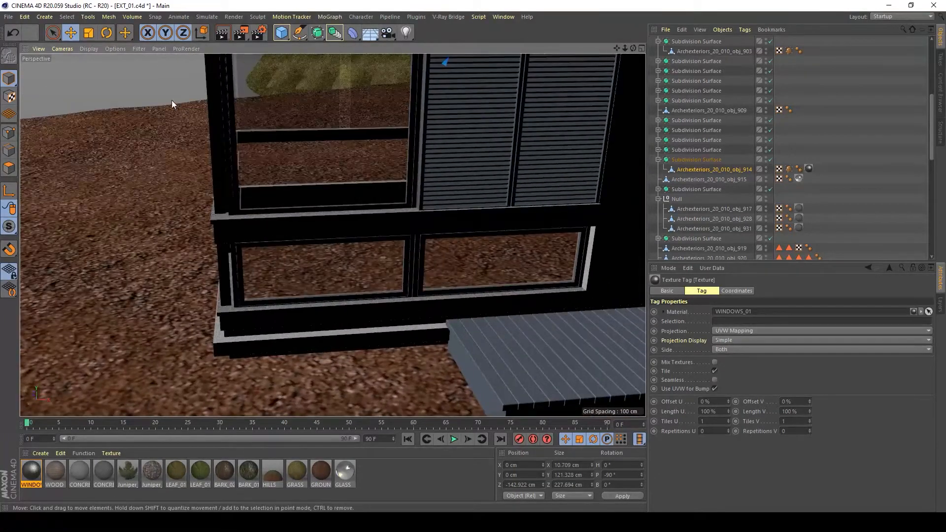
click(90, 48)
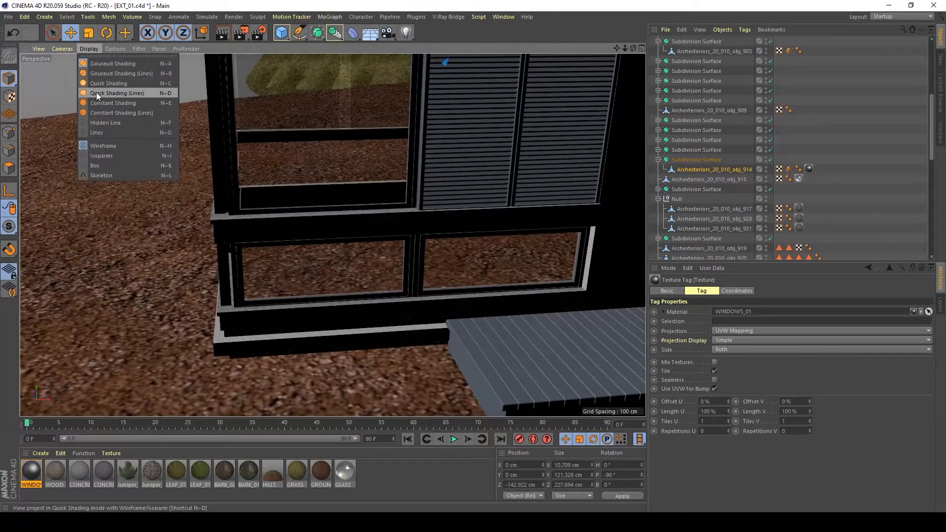
click(98, 83)
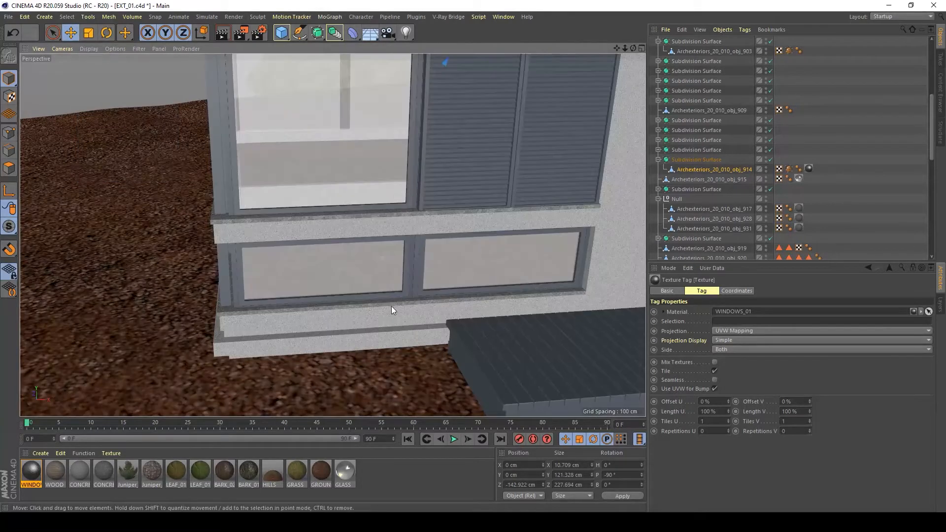
Step: Apply the WINDOWS_01 material to the lower and upper window frames on the side wall beside the slatted deck
mouse_move(391, 306)
alt+mouse_down()
mouse_move(326, 244)
mouse_move(353, 236)
alt+mouse_up()
alt+drag(221, 342, 266, 341)
right_click(266, 340)
click(40, 483)
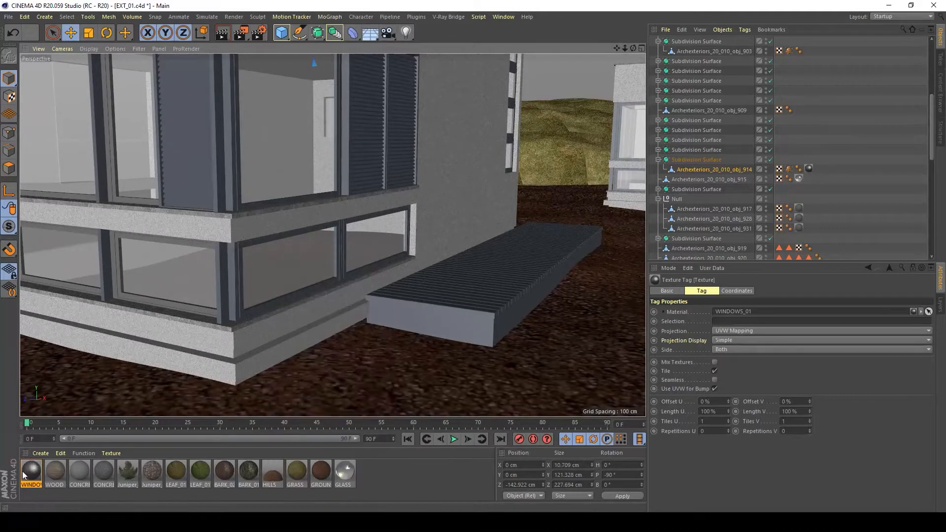
drag(41, 484, 242, 315)
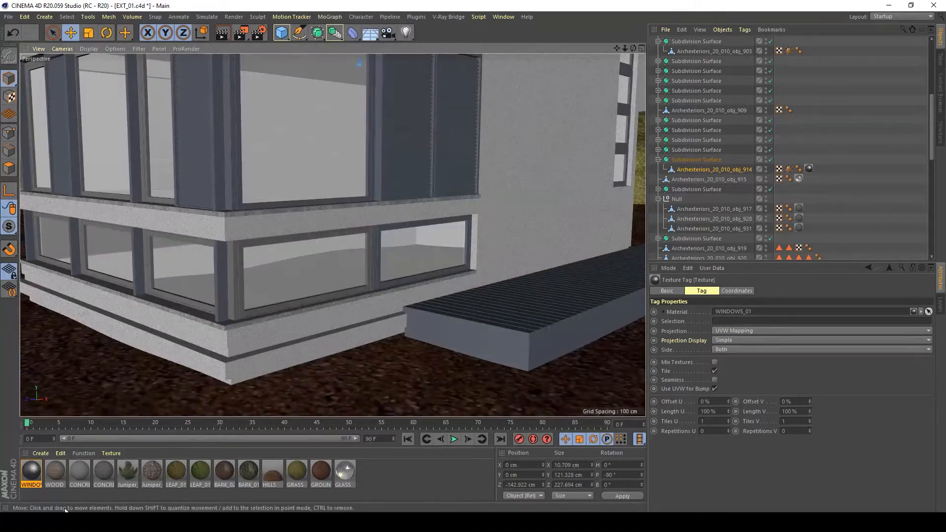
drag(19, 483, 399, 265)
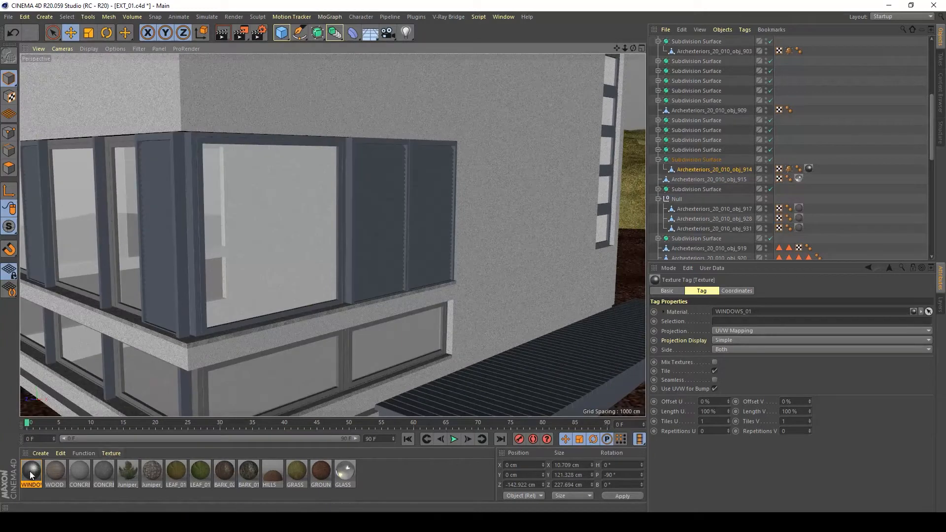
drag(29, 474, 187, 338)
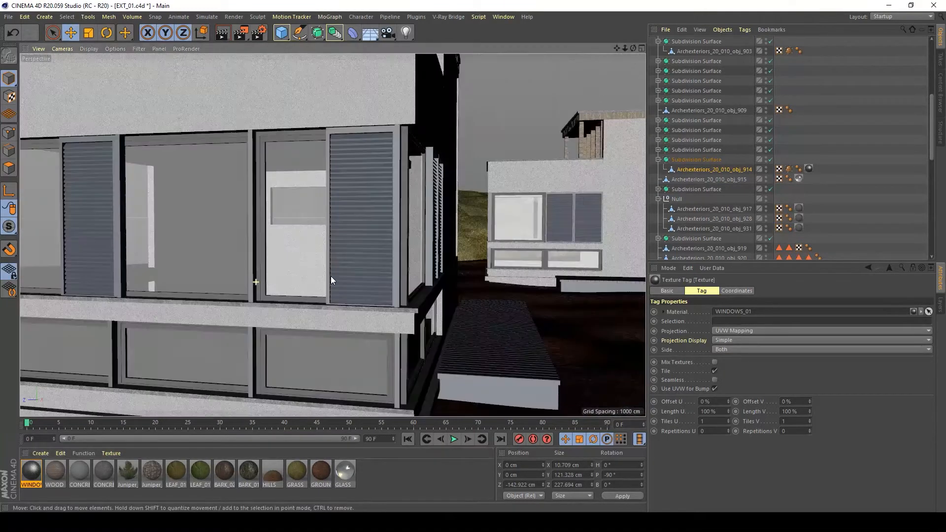
Step: Apply the WINDOWS_01 material to the remaining lower and upper window frames next to the house's other glazed corner
alt+drag(332, 234, 362, 312)
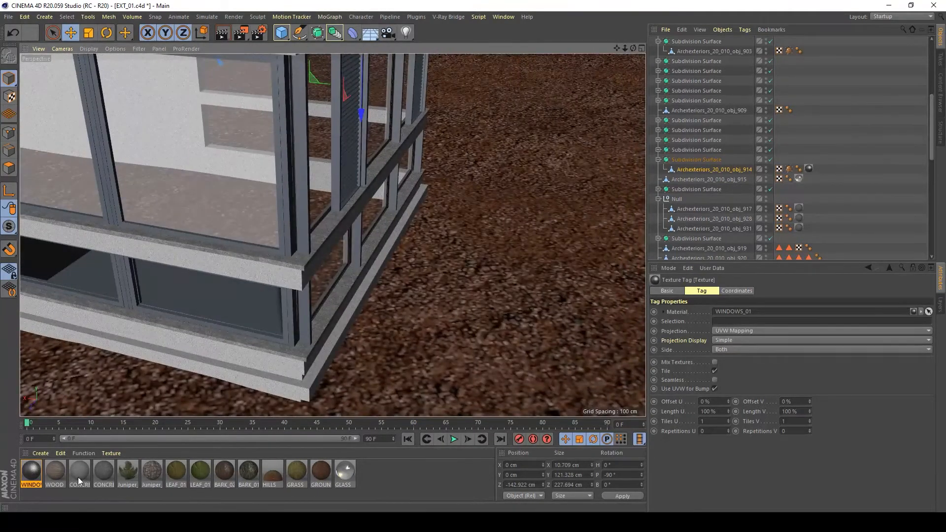
drag(30, 472, 123, 302)
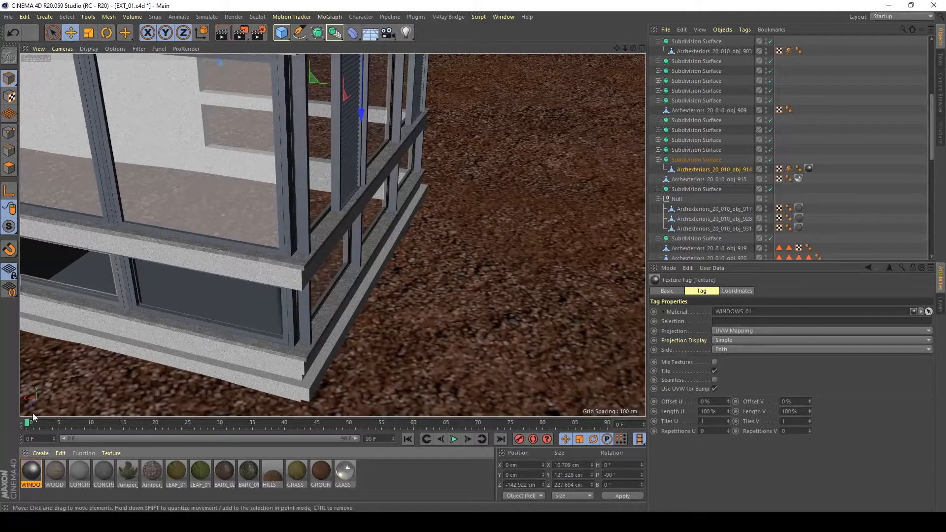
drag(35, 469, 134, 303)
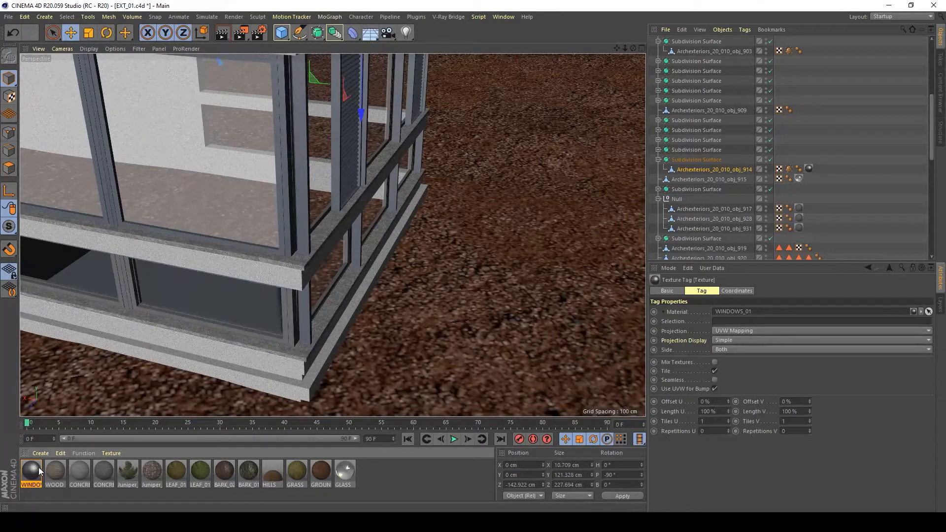
drag(33, 469, 111, 218)
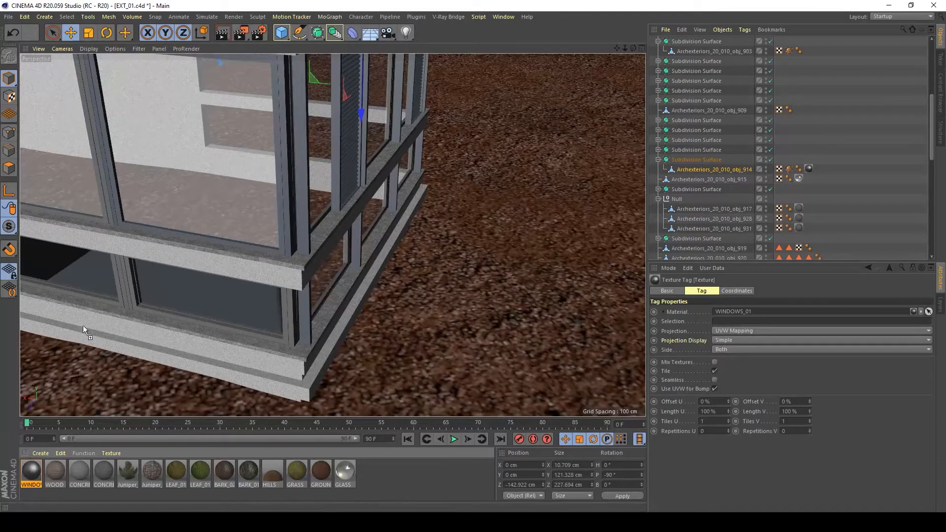
drag(83, 329, 127, 224)
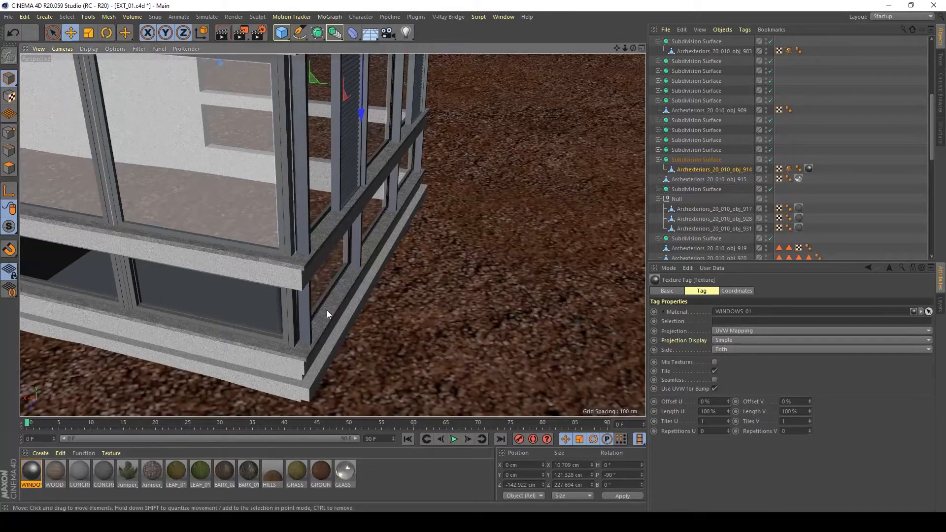
Step: Select one window frame in the vertical strip of small windows on the plain concrete wall
alt+drag(326, 310, 197, 269)
alt+right_drag(379, 243, 236, 249)
alt+drag(332, 235, 488, 232)
alt+middle_drag(614, 155, 339, 168)
alt+right_drag(344, 154, 466, 137)
alt+drag(342, 145, 241, 360)
alt+drag(332, 235, 278, 289)
alt+middle_drag(328, 175, 310, 200)
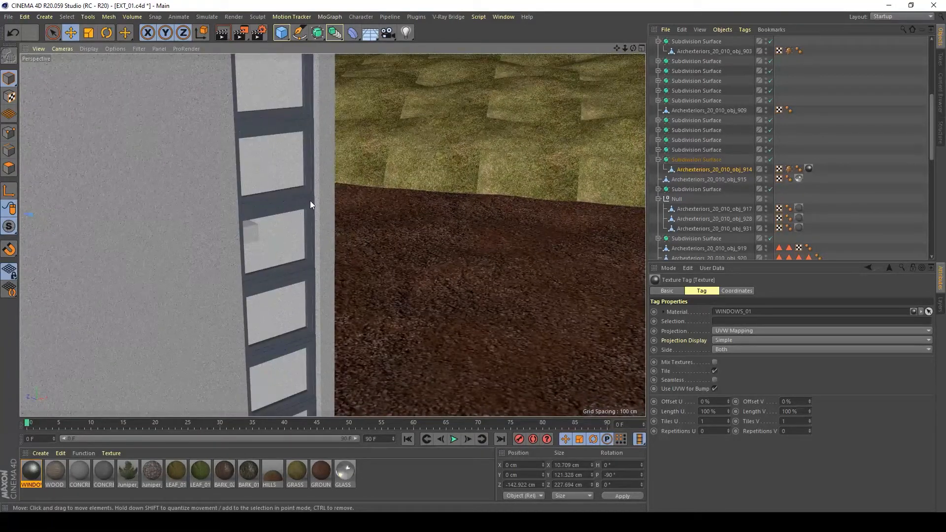
click(310, 202)
Step: Try the WOOD material on the selected small window frame and undo it
drag(58, 483, 305, 200)
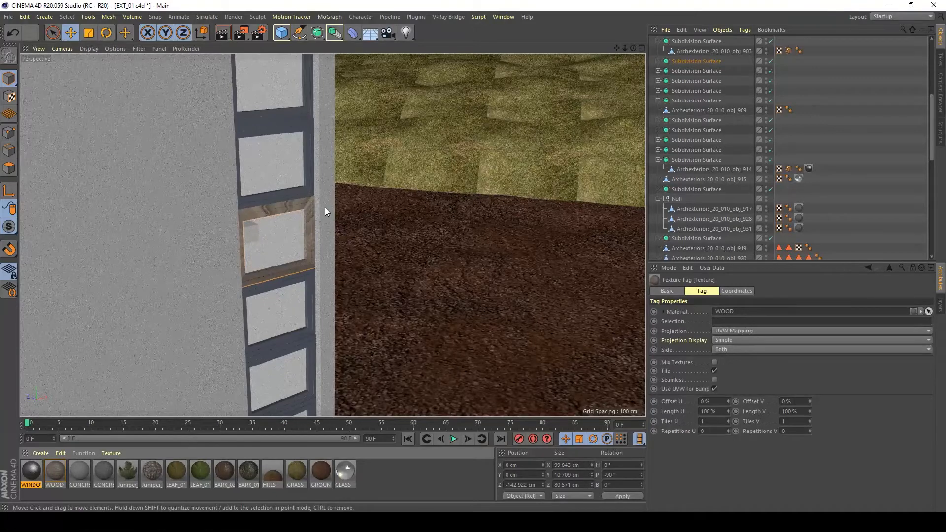
alt+drag(289, 238, 298, 268)
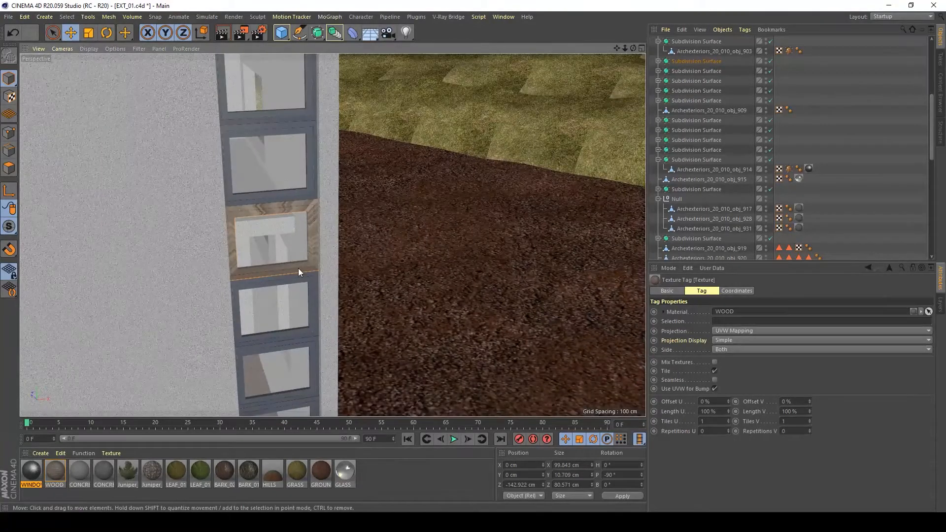
drag(60, 461, 186, 226)
key(ctrl+z)
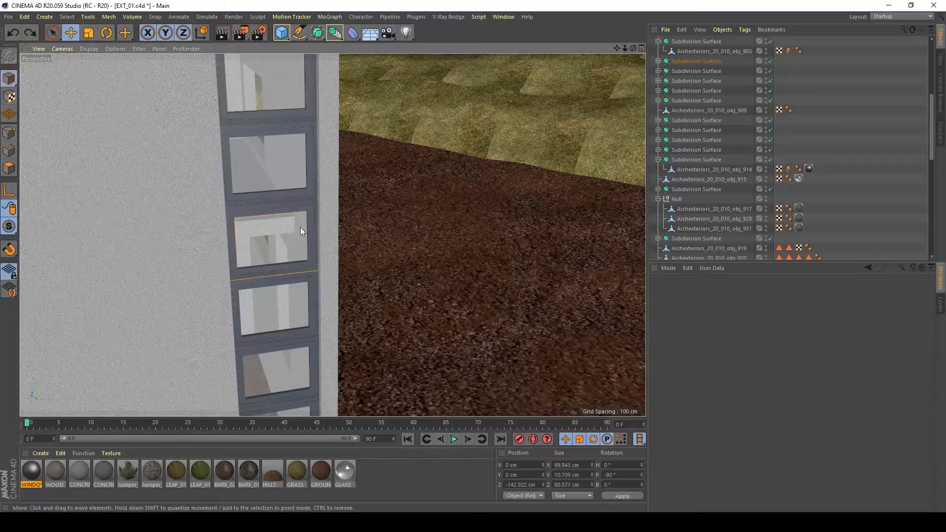
Step: Add the other five frames of the vertical window strip to the selection and group all six under a null
shift+click(311, 189)
shift+click(310, 92)
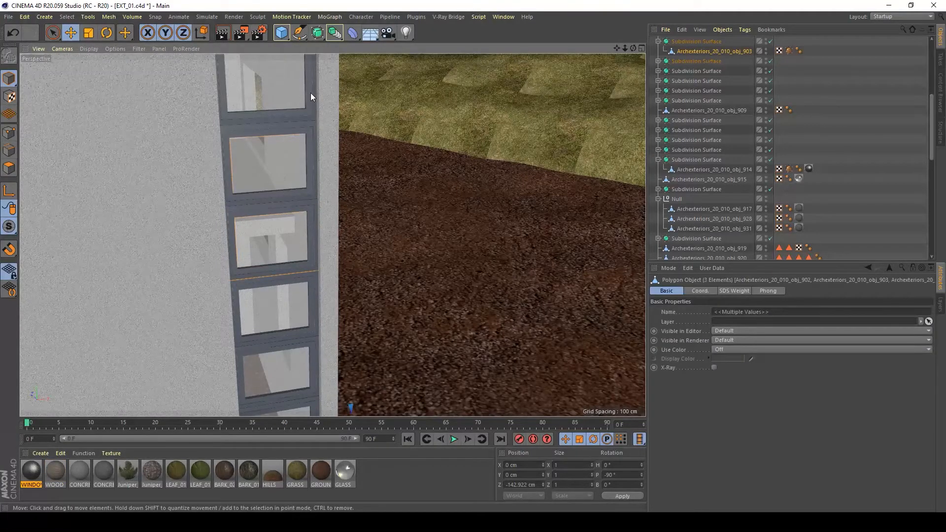
alt+middle_drag(311, 93, 303, 205)
alt+middle_drag(286, 270, 304, 194)
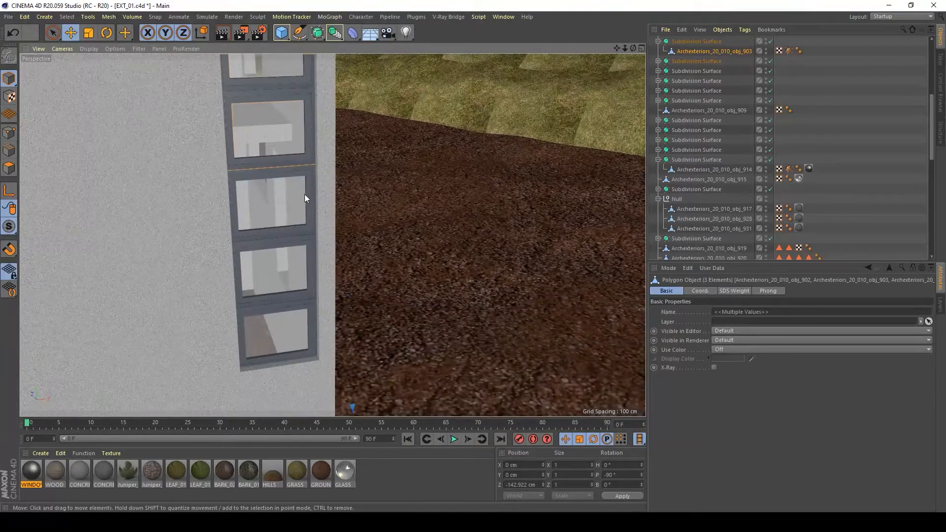
shift+click(305, 194)
key(ctrl+z)
shift+click(308, 197)
shift+click(313, 295)
shift+click(313, 308)
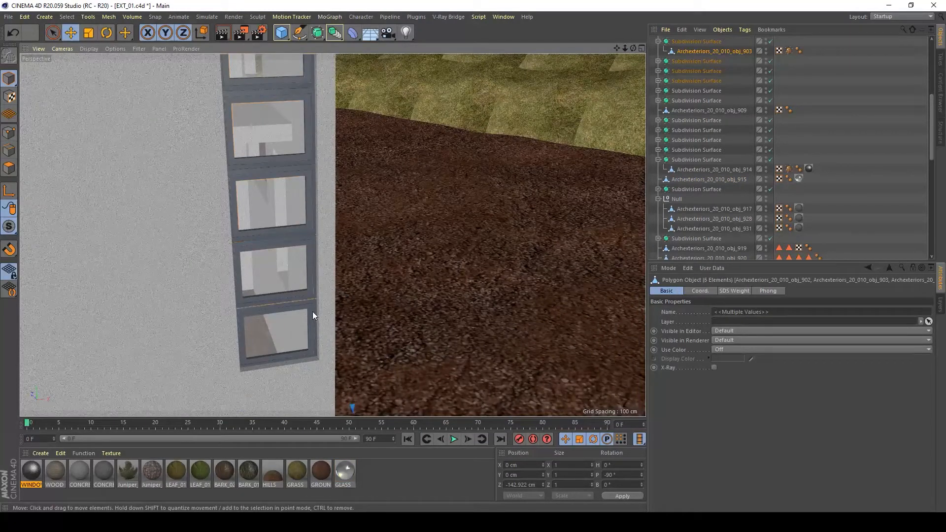
key(alt+g)
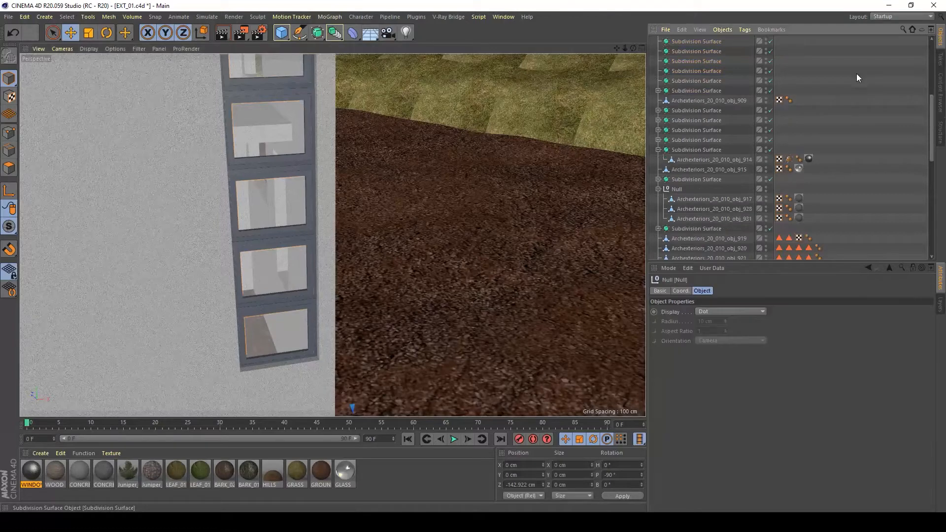
Step: Move the frames' null directly under HOME and delete the emptied Subdivision Surface objects
scroll(713, 99, up, 6)
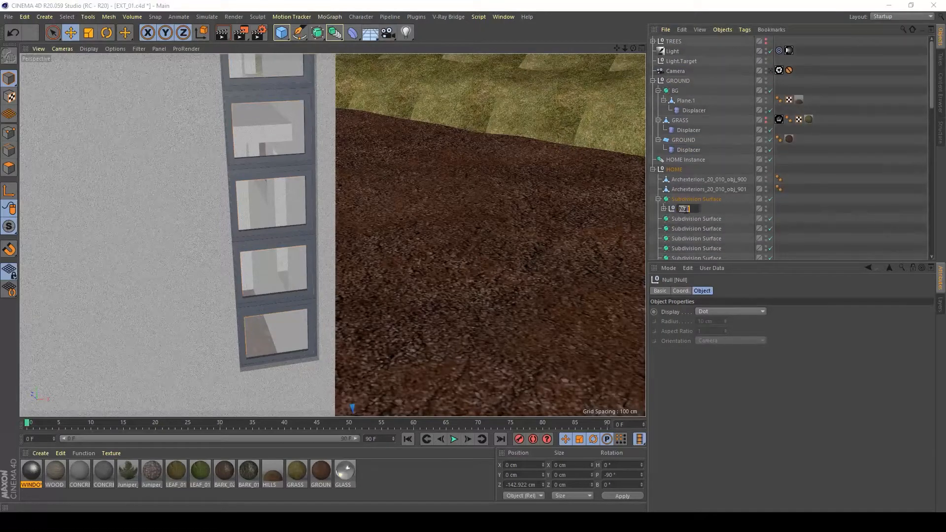
drag(678, 209, 680, 178)
click(672, 211)
scroll(675, 214, down, 3)
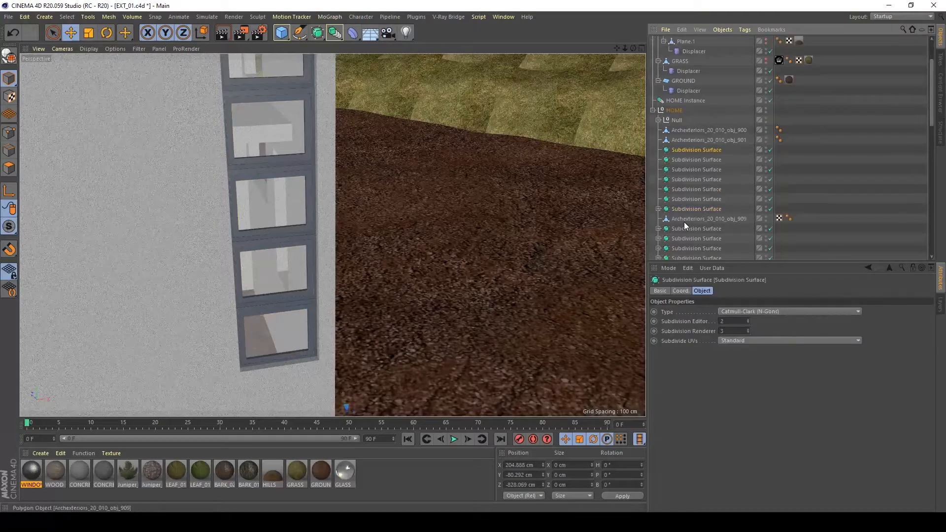
shift+click(687, 204)
key(Delete)
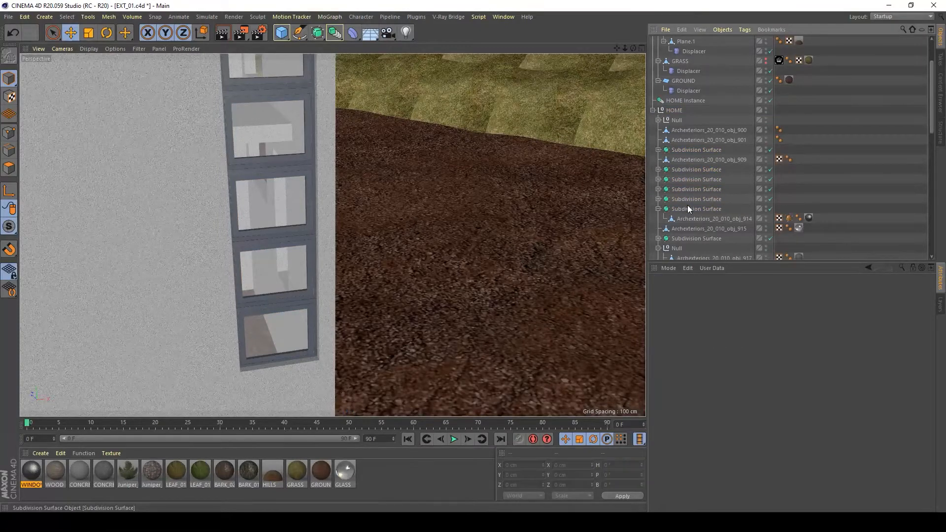
Step: Apply the WOOD material to the null holding the small window frames and set its texture projection to Cubic
click(659, 120)
click(693, 130)
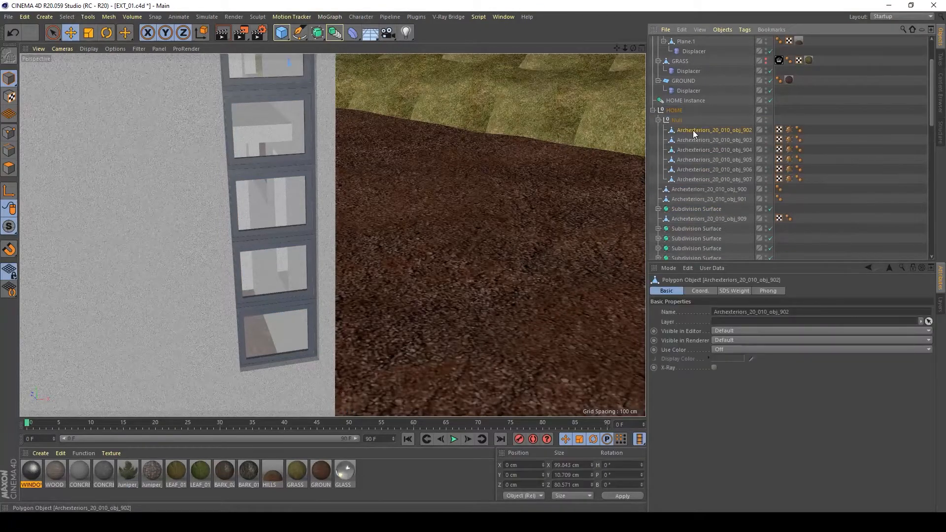
scroll(315, 190, up, 5)
alt+right_drag(496, 175, 626, 173)
alt+drag(315, 251, 331, 234)
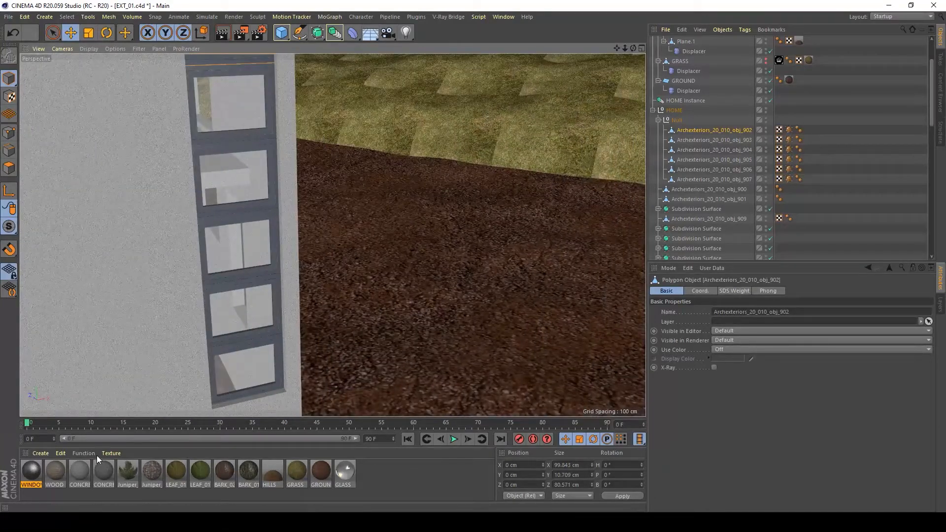
drag(28, 482, 678, 124)
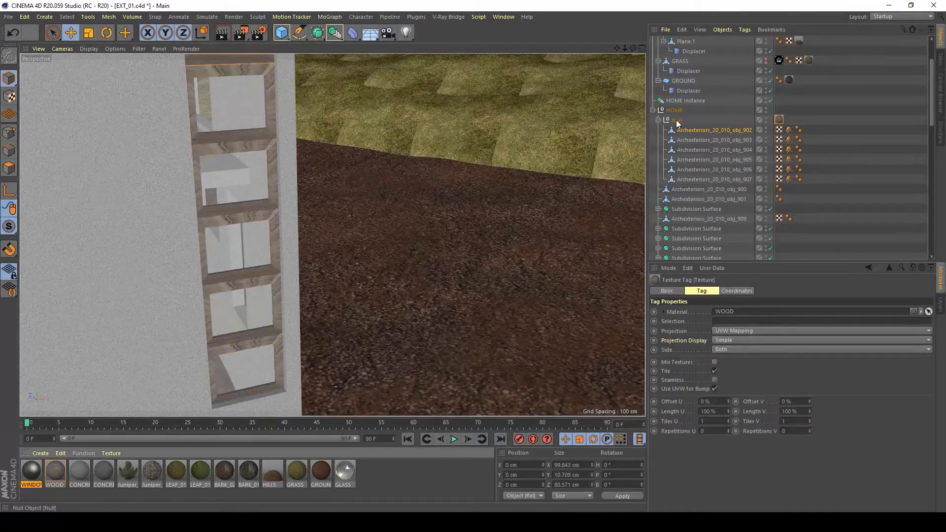
click(743, 328)
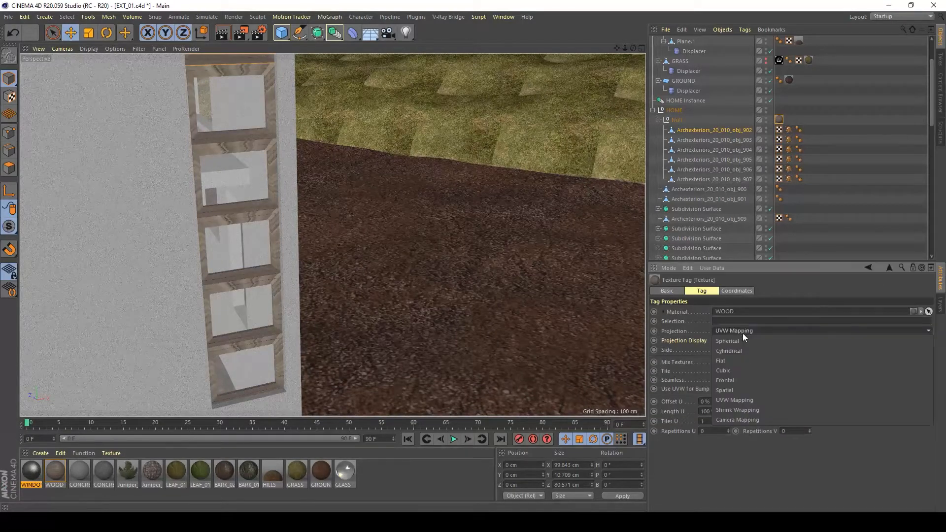
click(723, 369)
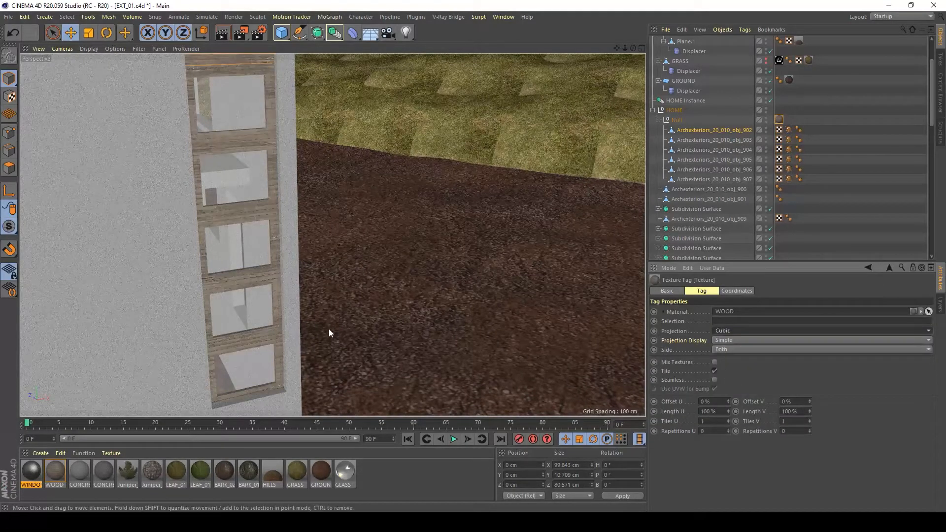
Step: Apply the CONCRETE material to the sides of the low deck platform beside the house
alt+drag(229, 94, 89, 179)
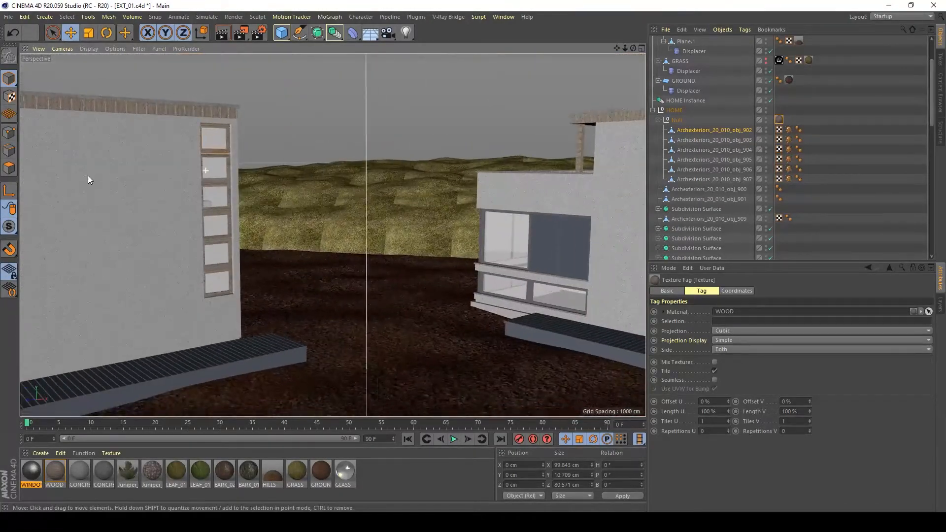
alt+drag(164, 277, 276, 301)
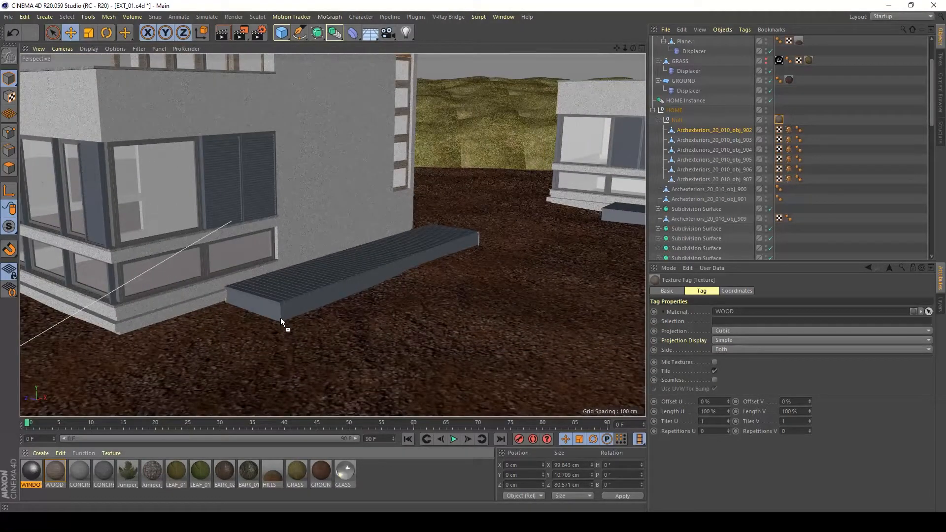
drag(280, 319, 281, 319)
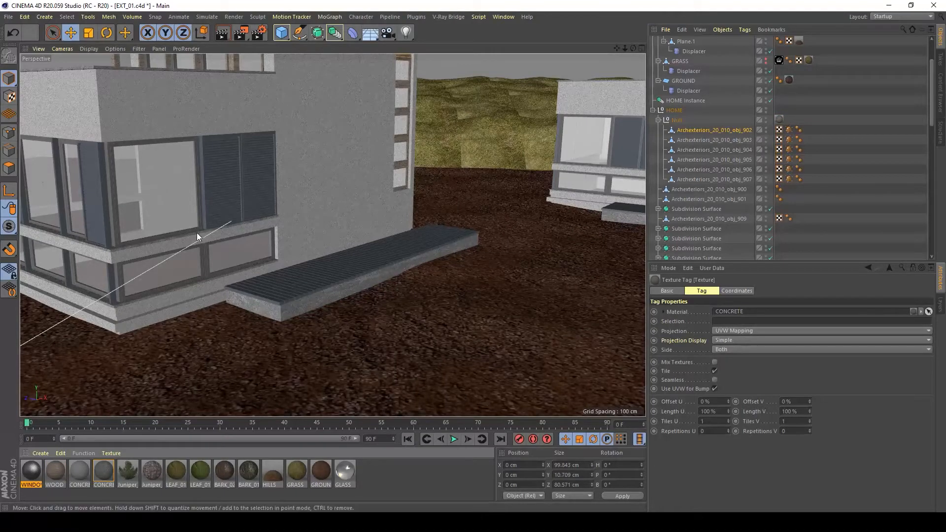
Step: Apply the WOOD material to the vertical posts between the ground-floor corner windows
alt+drag(196, 233, 262, 213)
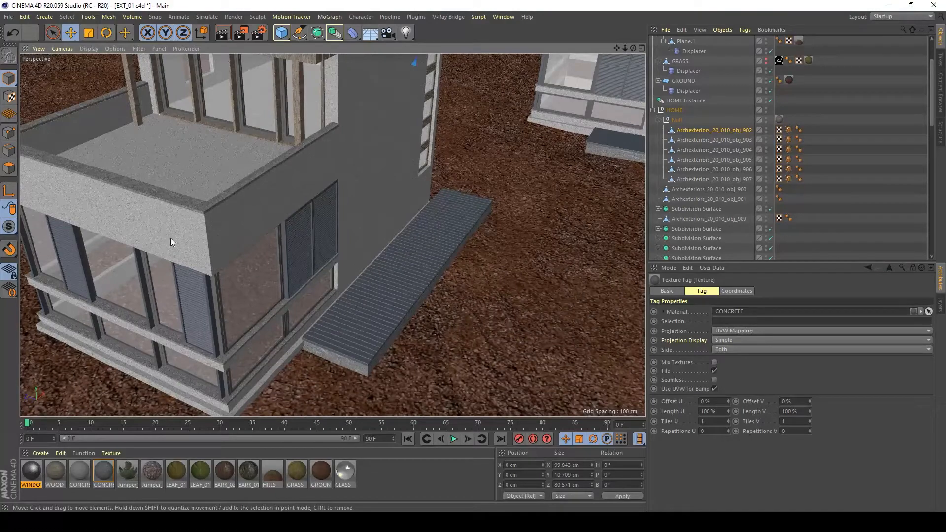
alt+drag(232, 356, 246, 286)
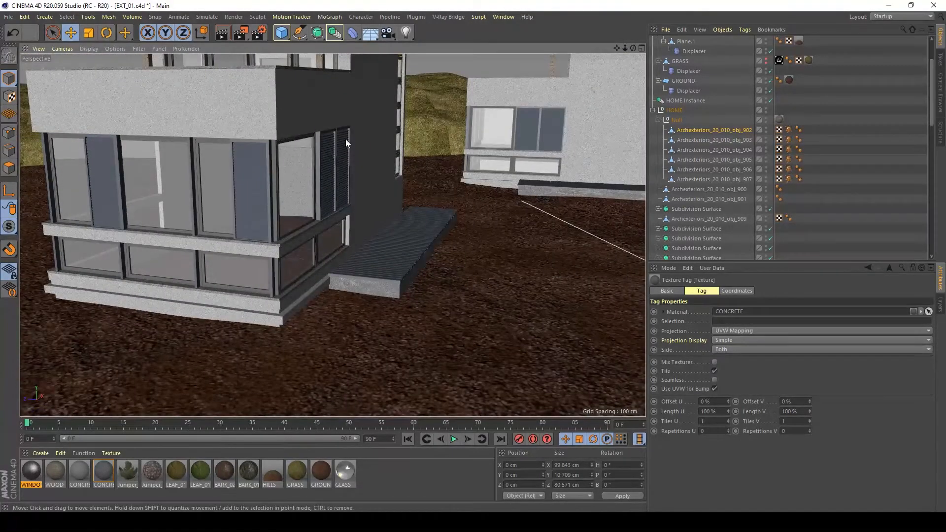
alt+drag(256, 230, 297, 249)
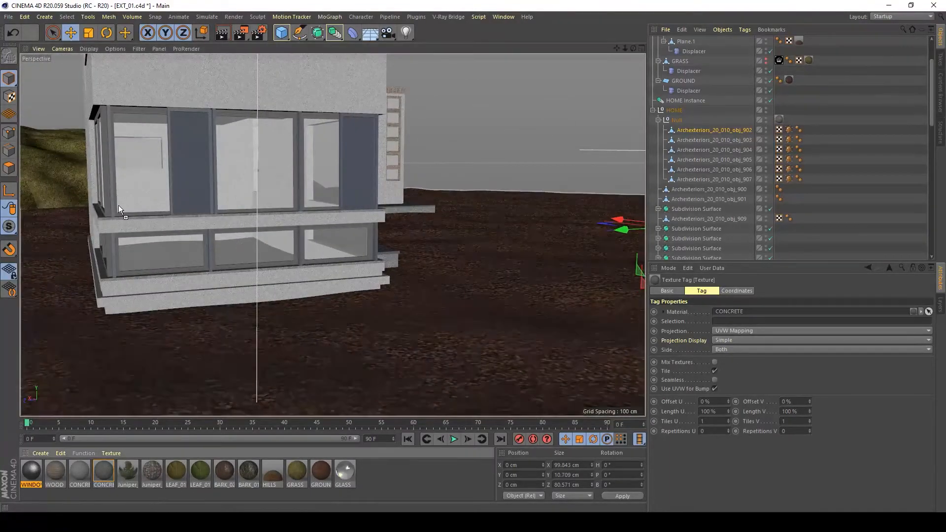
drag(111, 188, 111, 188)
alt+drag(136, 228, 96, 260)
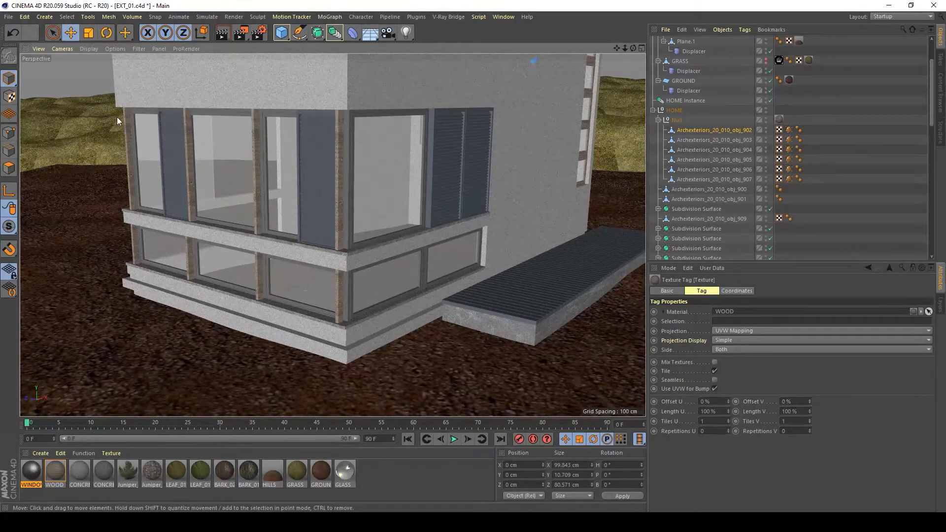
Step: Select the ground-floor window posts and set their WOOD texture projection to Cubic
click(188, 158)
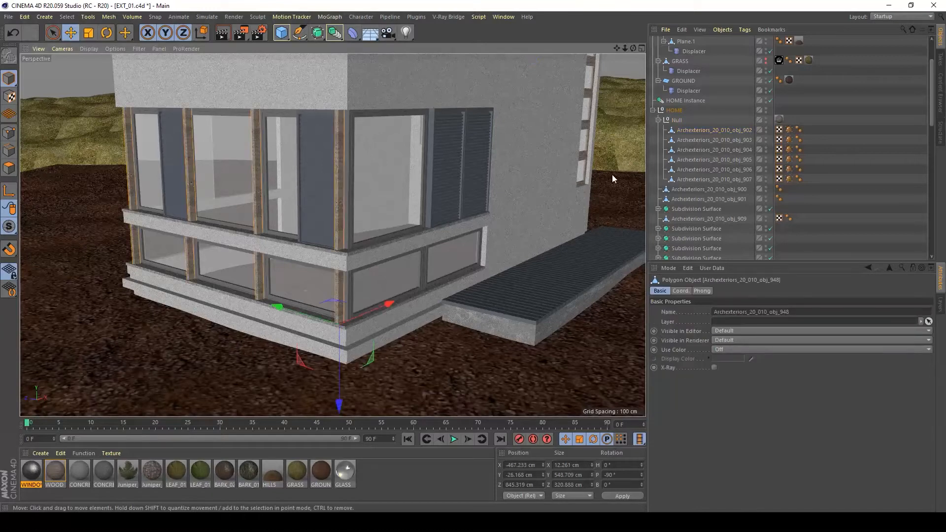
scroll(684, 189, up, 5)
scroll(706, 173, down, 10)
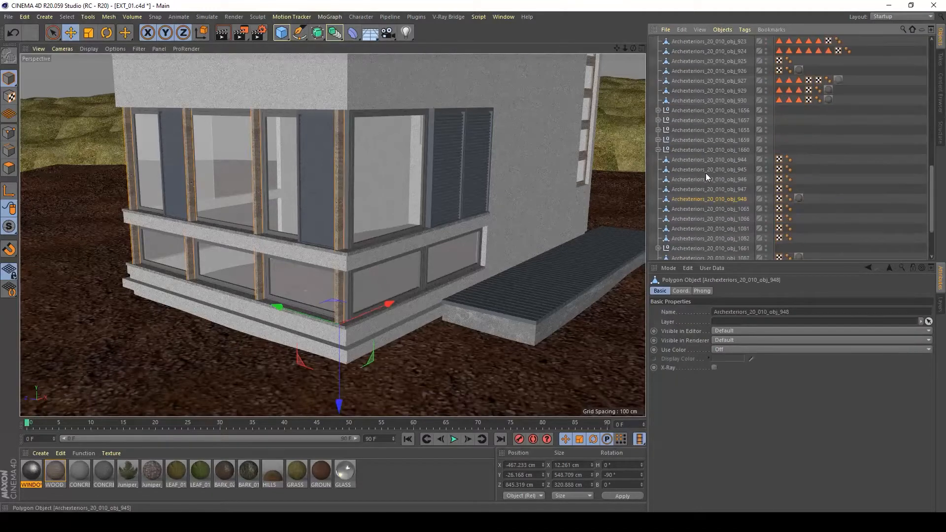
click(799, 140)
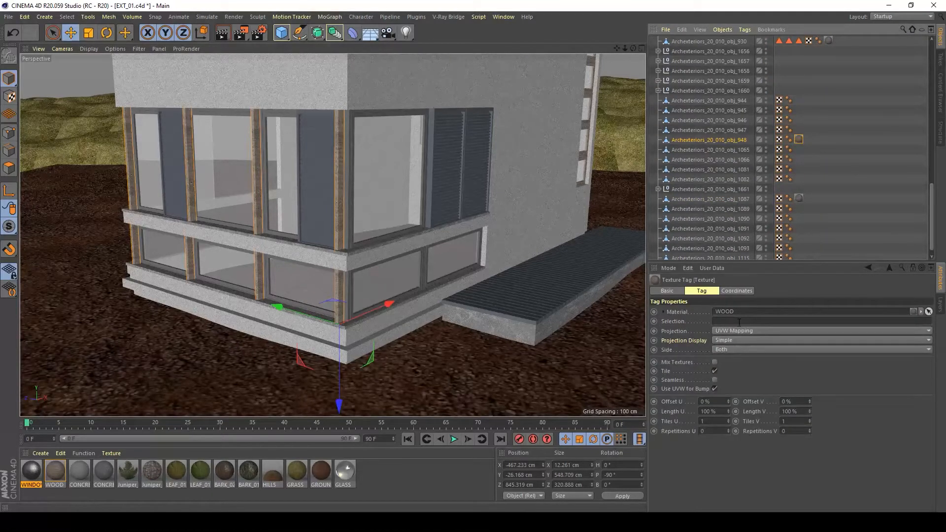
click(725, 334)
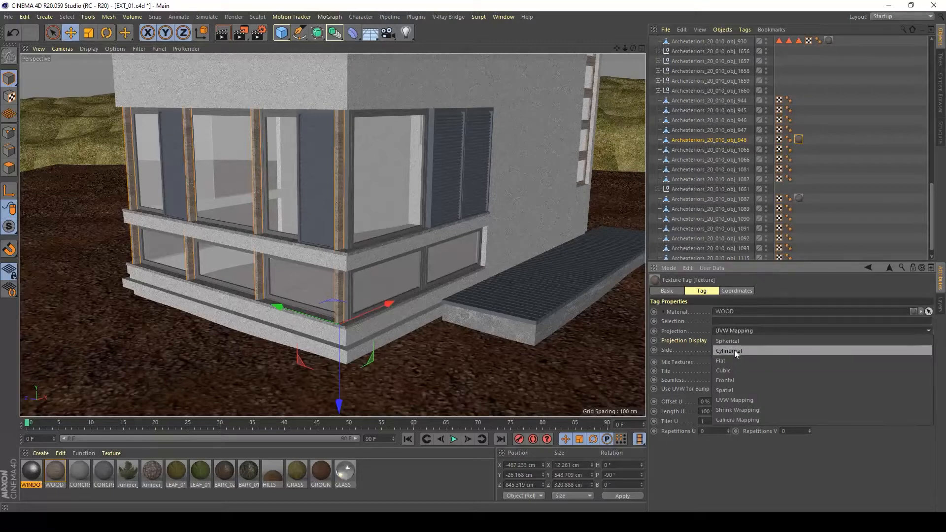
click(729, 370)
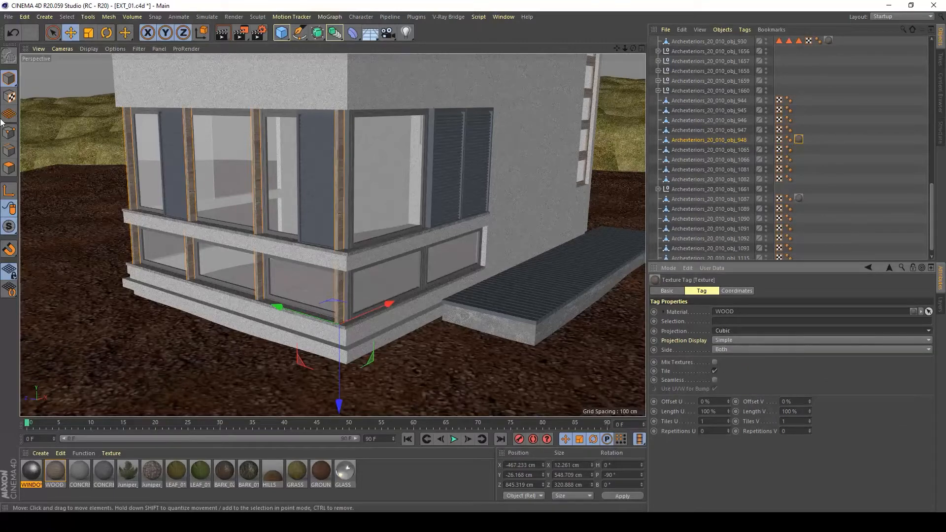
Step: Rotate the WOOD texture projection on the ground-floor window posts to a heading of -90°
click(9, 96)
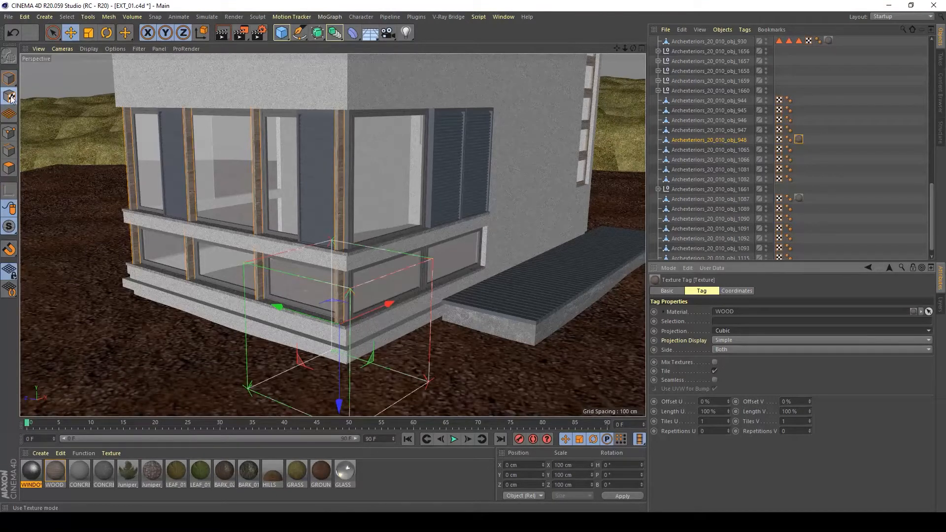
key(r)
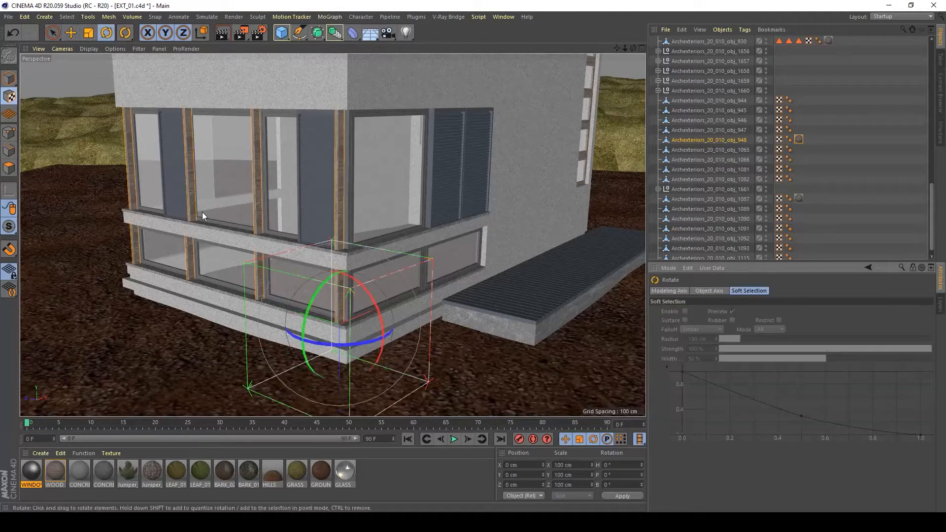
drag(324, 283, 292, 375)
alt+right_drag(248, 173, 493, 193)
alt+right_drag(262, 207, 85, 220)
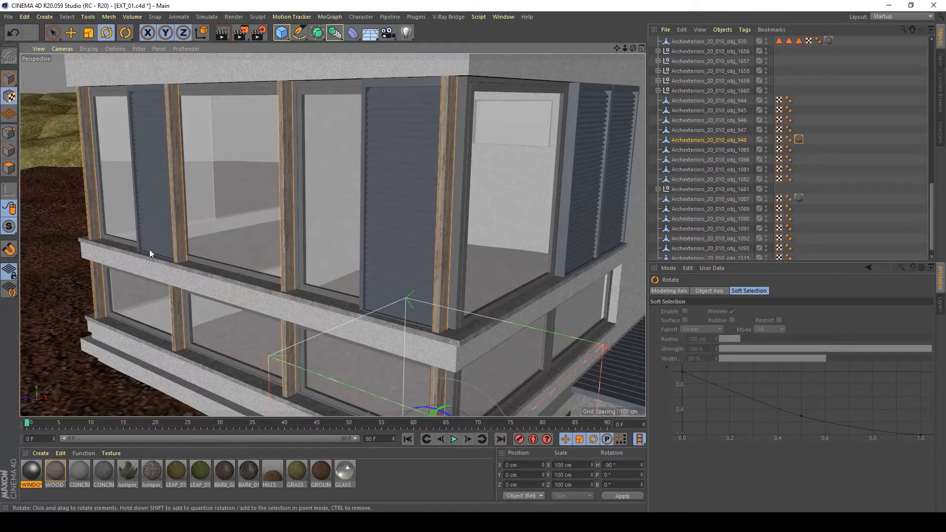
Step: Set the WOOD texture tiling on the ground-floor window posts to 5 in both U and V
click(799, 140)
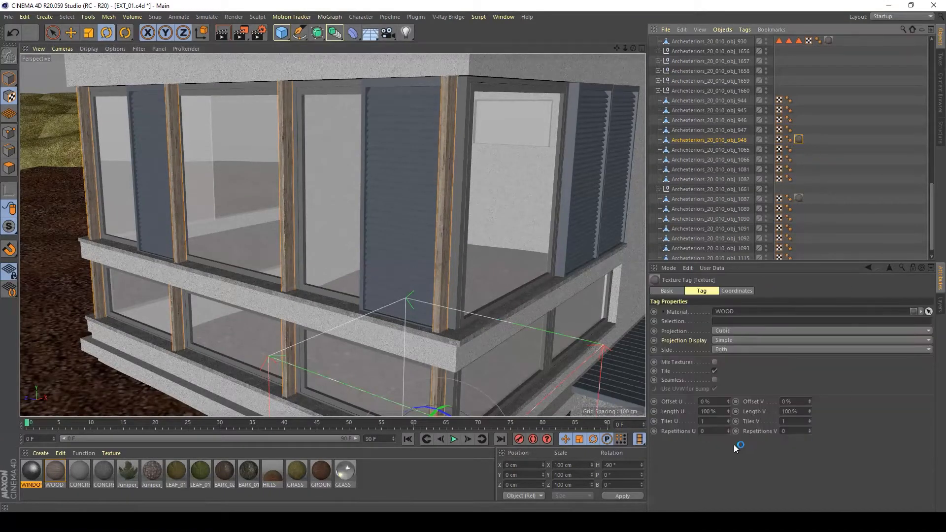
text(5)
key(Return)
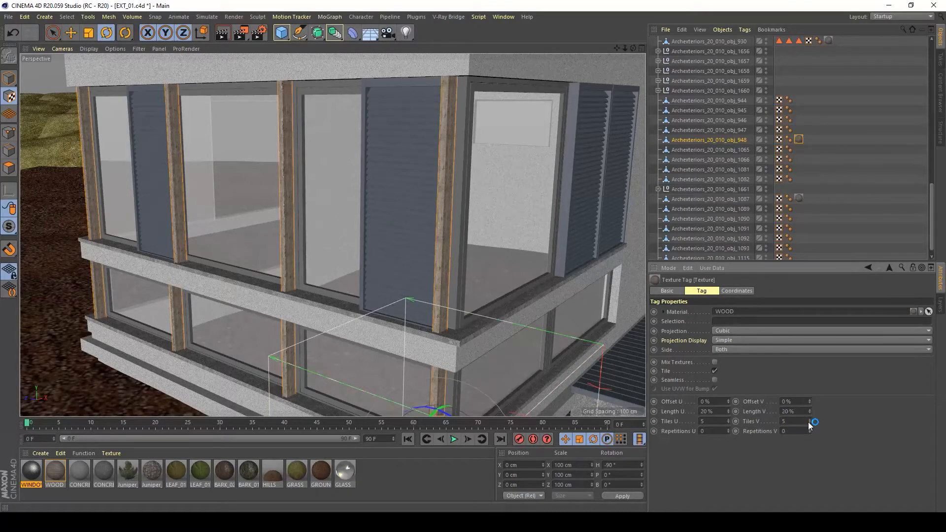
alt+drag(371, 183, 424, 194)
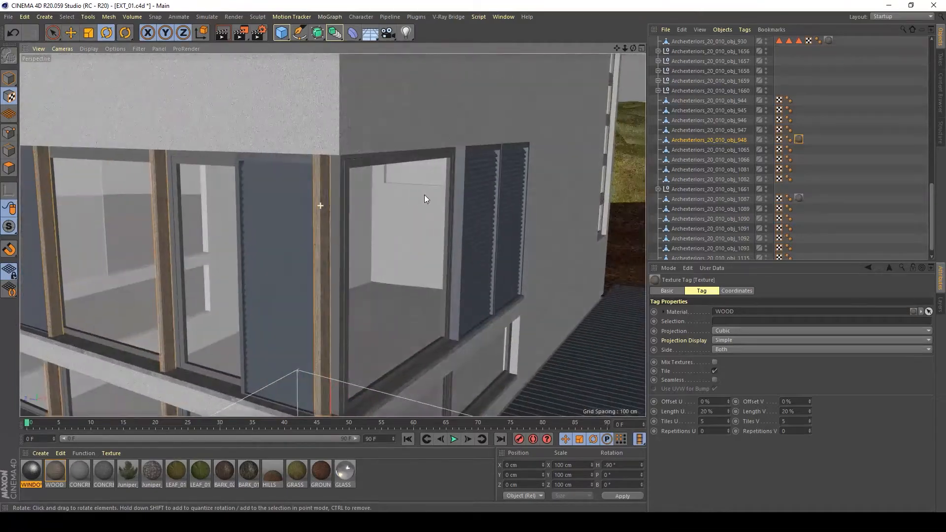
alt+right_drag(372, 201, 128, 222)
alt+drag(312, 267, 282, 282)
click(877, 173)
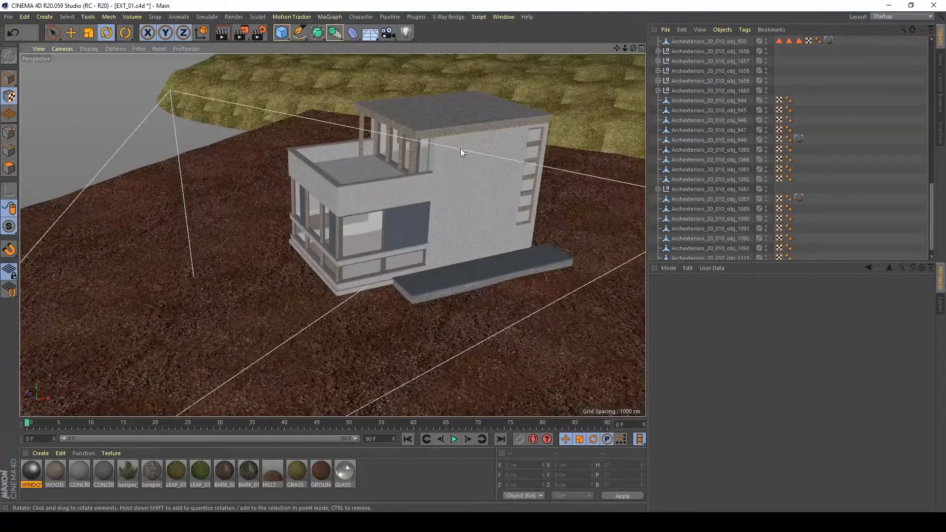
Step: Rotate the WOOD texture projection on the near corner post of the upper terrace, undoing the first attempt
alt+right_drag(435, 145, 591, 145)
alt+drag(275, 192, 400, 188)
alt+drag(445, 144, 436, 171)
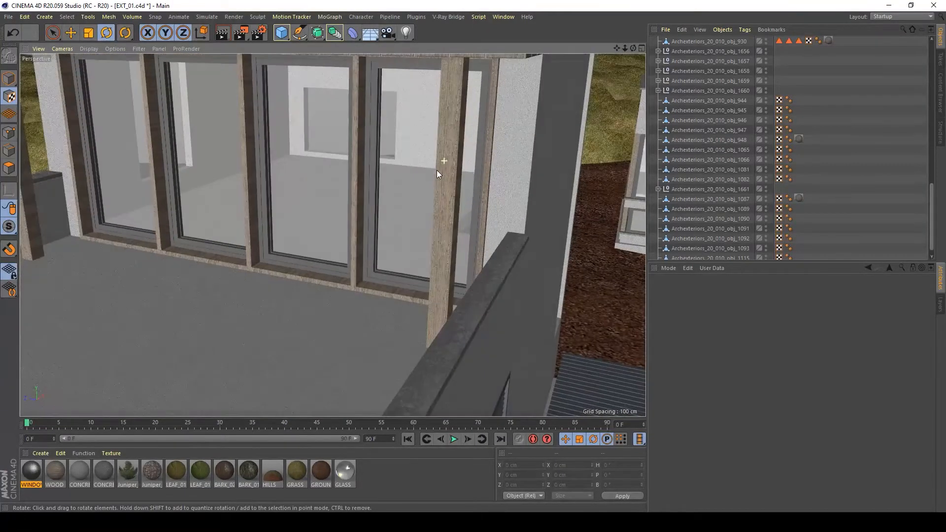
click(446, 148)
drag(452, 337, 398, 412)
key(ctrl+z)
drag(431, 312, 324, 287)
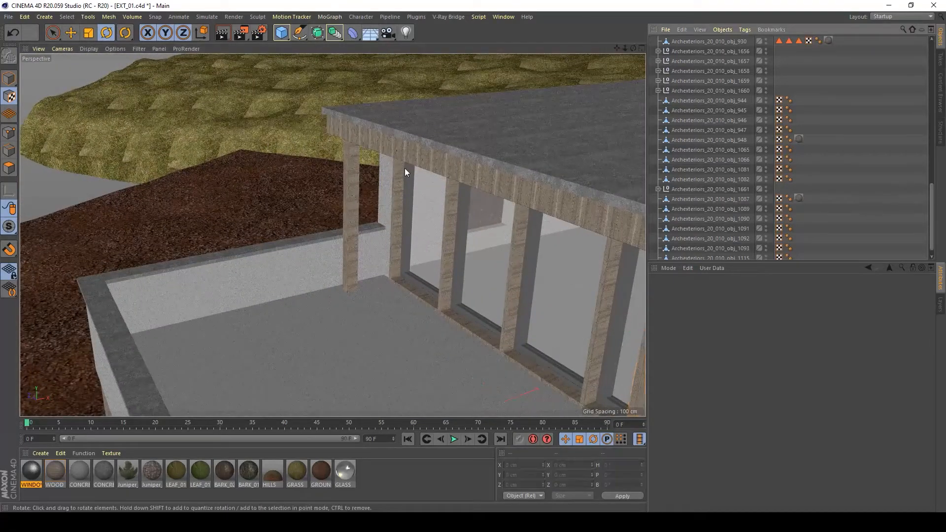
Step: Rotate the WOOD texture projection on the far terrace post to a heading of -90°
click(356, 171)
drag(332, 249, 296, 328)
alt+drag(467, 306, 315, 168)
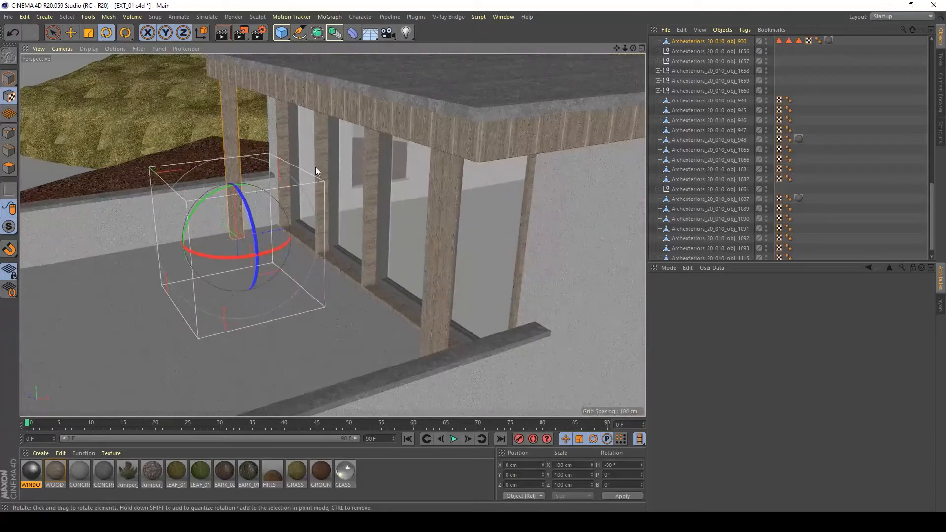
click(653, 230)
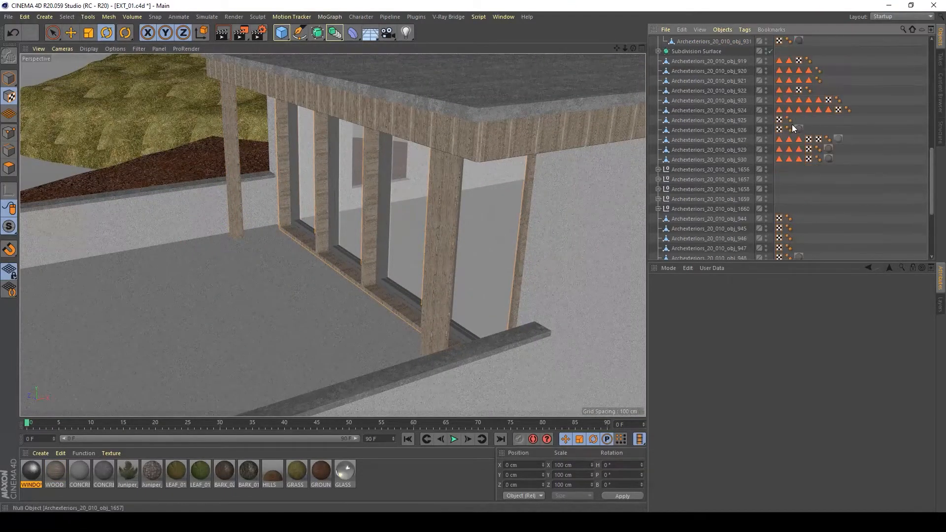
Step: Select the upper terrace window frame and set its WOOD texture projection to Cubic
scroll(789, 123, up, 15)
scroll(789, 122, down, 10)
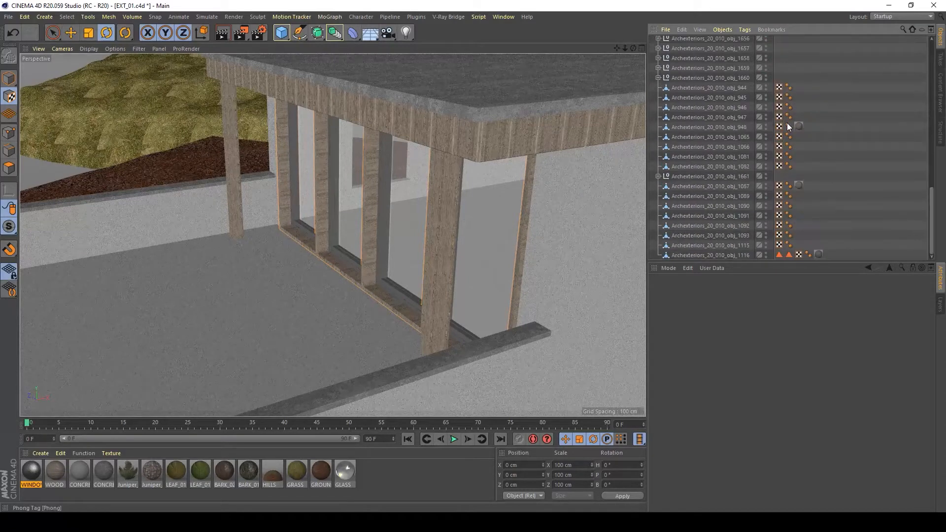
scroll(779, 159, up, 10)
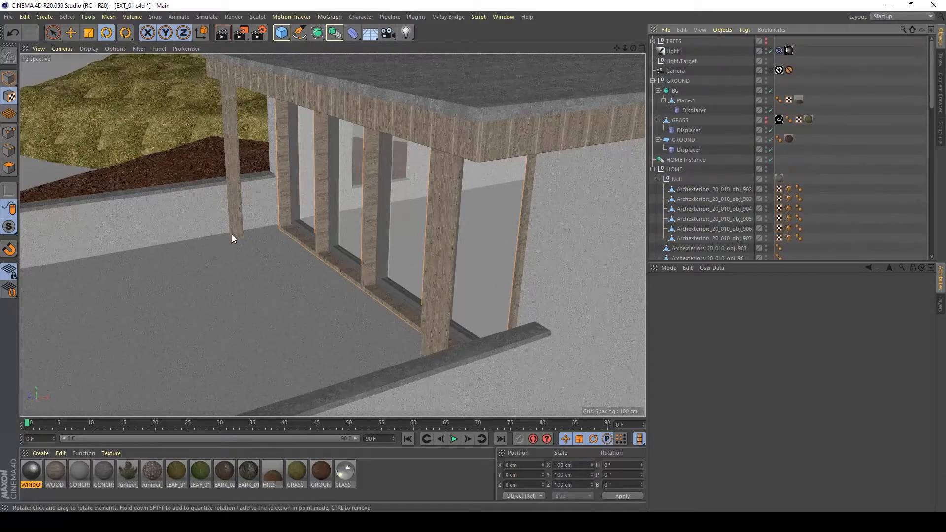
click(8, 79)
click(329, 202)
scroll(822, 155, down, 2)
scroll(822, 155, down, 14)
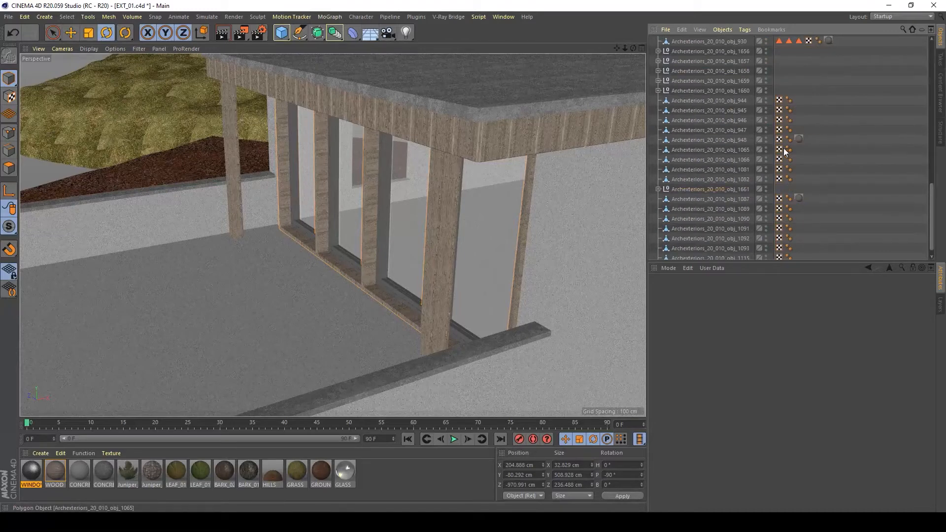
scroll(786, 151, up, 6)
click(720, 190)
click(799, 188)
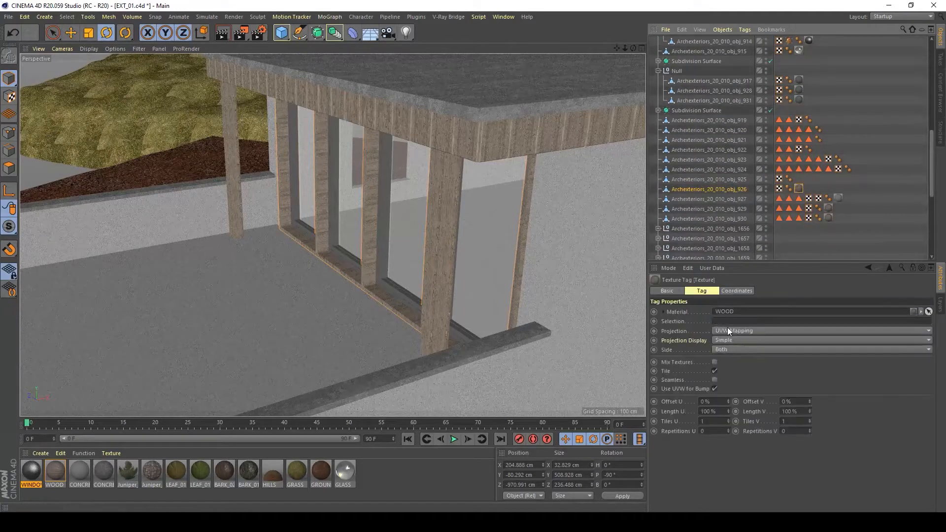
click(728, 330)
click(729, 370)
Step: Set the WOOD texture tiling on the terrace window frame to 2 in both U and V
click(711, 423)
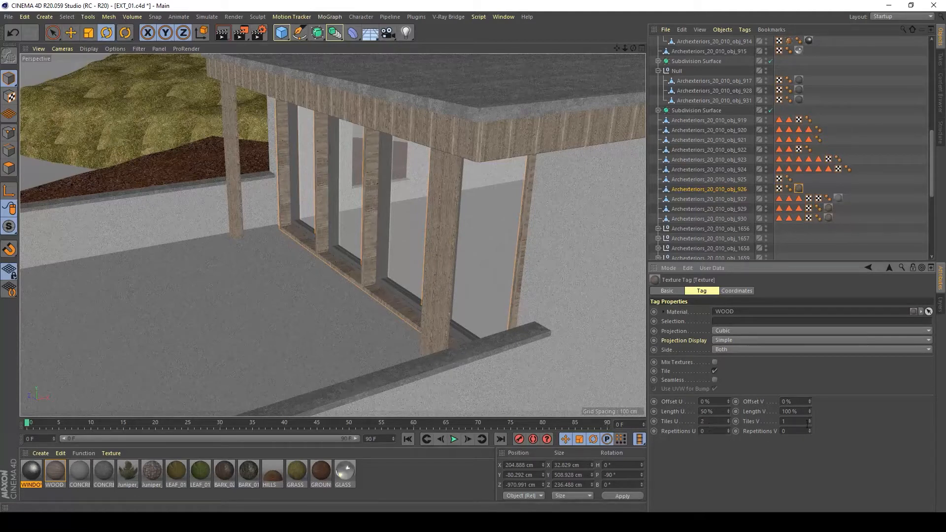
text(2)
key(Return)
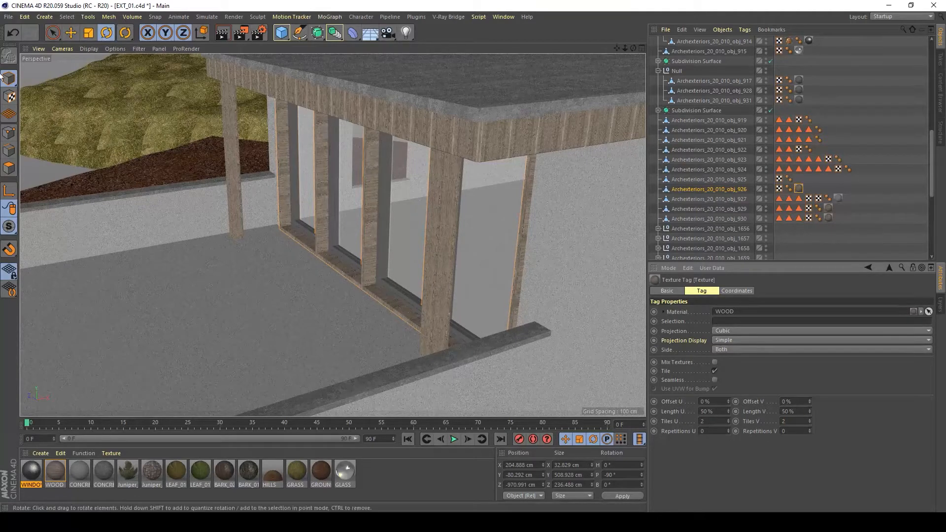
Step: Rotate the WOOD texture projection on the terrace window frame to a heading of -90° and deselect the frame
click(15, 84)
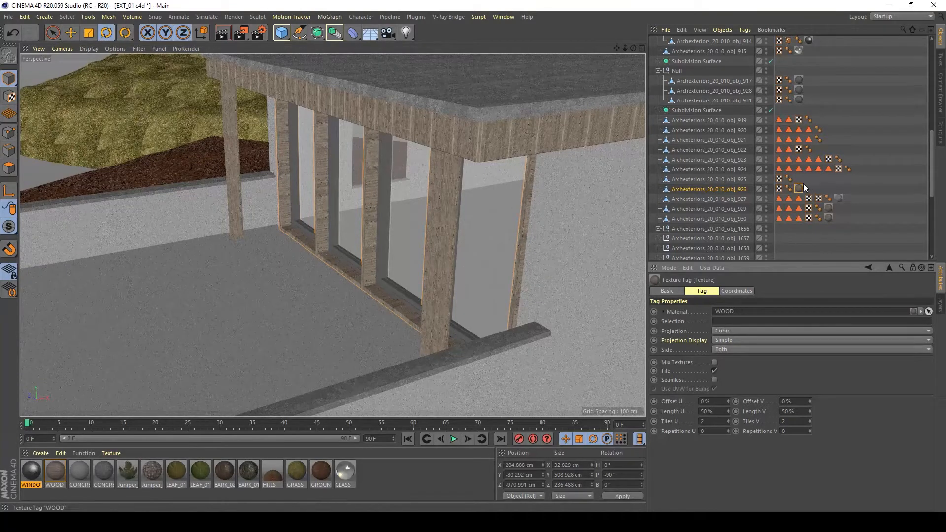
click(711, 188)
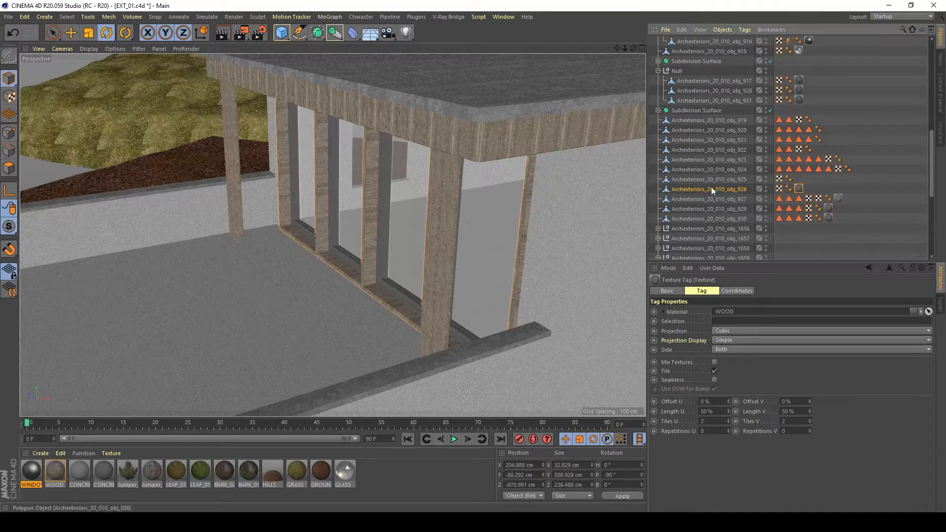
click(6, 97)
scroll(401, 216, down, 12)
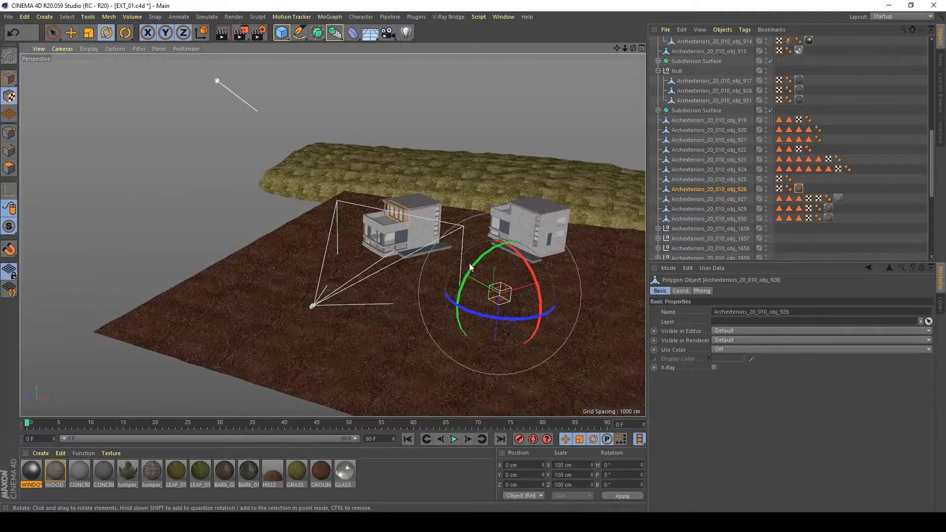
drag(471, 269, 465, 332)
scroll(403, 216, up, 15)
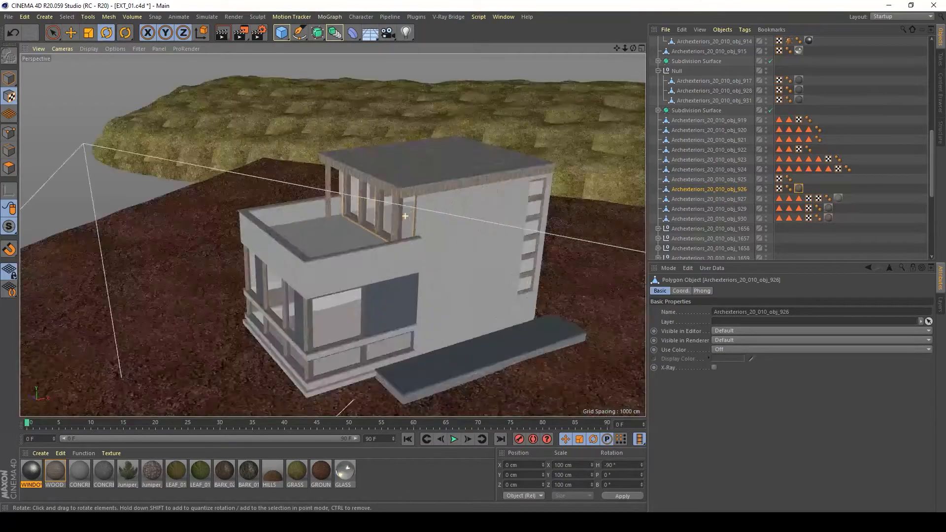
alt+drag(325, 250, 356, 240)
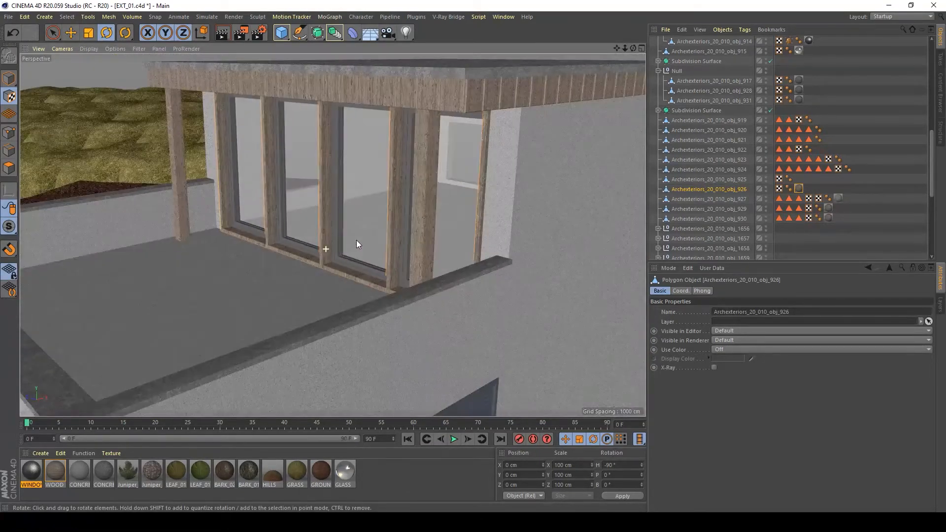
click(865, 168)
scroll(776, 161, up, 10)
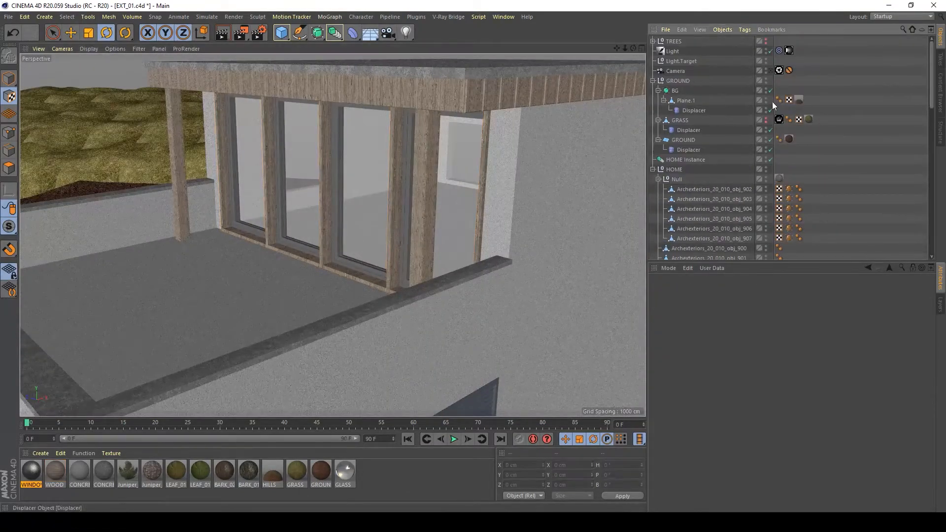
Step: Save the scene and assign the CONCRETE material to the tall recessed panel in the house's outer wall
click(770, 71)
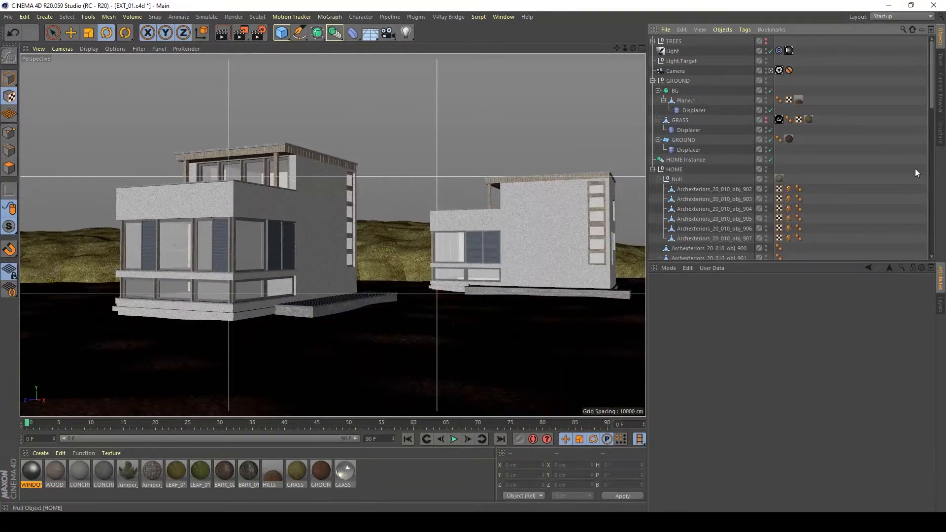
key(ctrl+s)
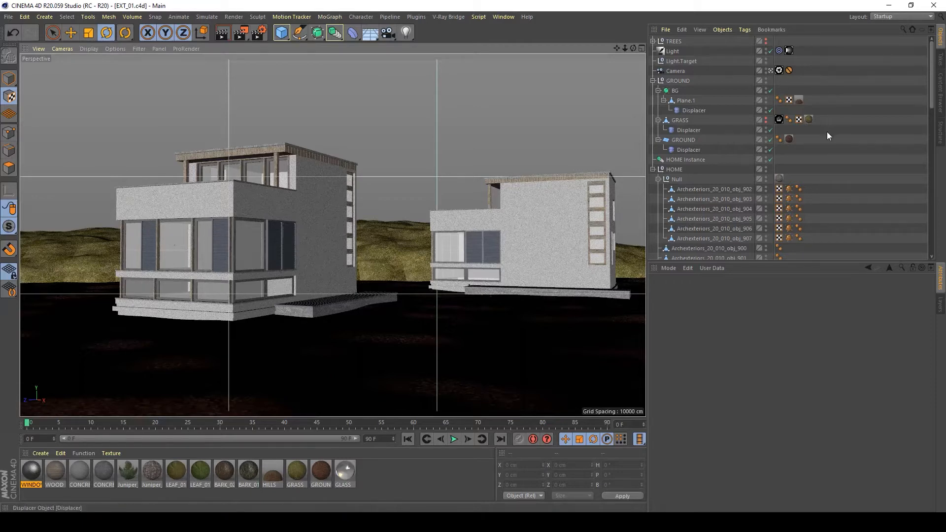
click(772, 70)
alt+drag(442, 297, 617, 280)
alt+middle_drag(617, 280, 422, 277)
alt+drag(421, 277, 367, 185)
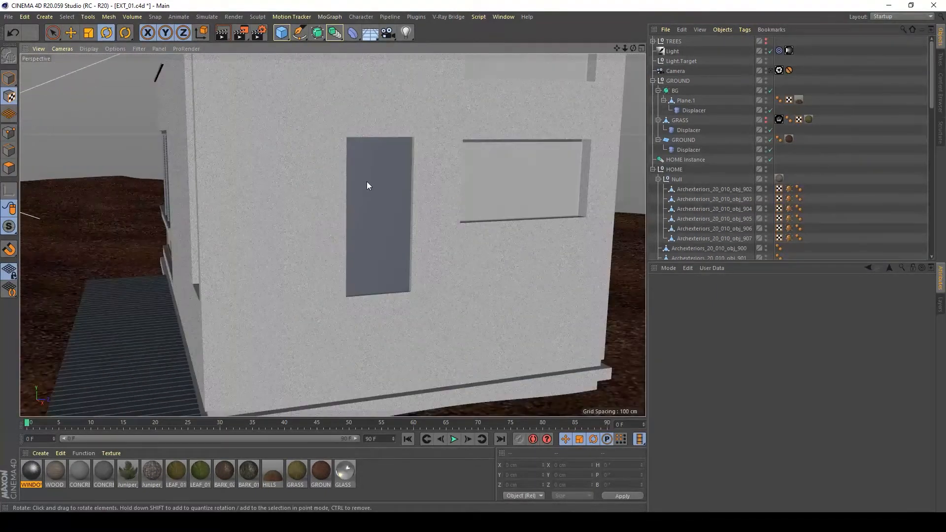
drag(110, 472, 369, 238)
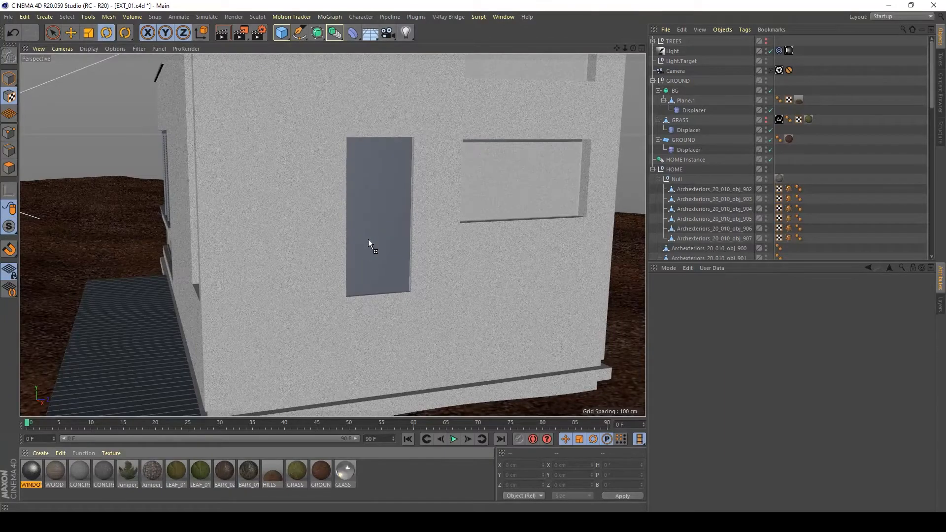
Step: Create a V-Ray Advanced Material and name it WOOD_02
alt+drag(309, 251, 248, 281)
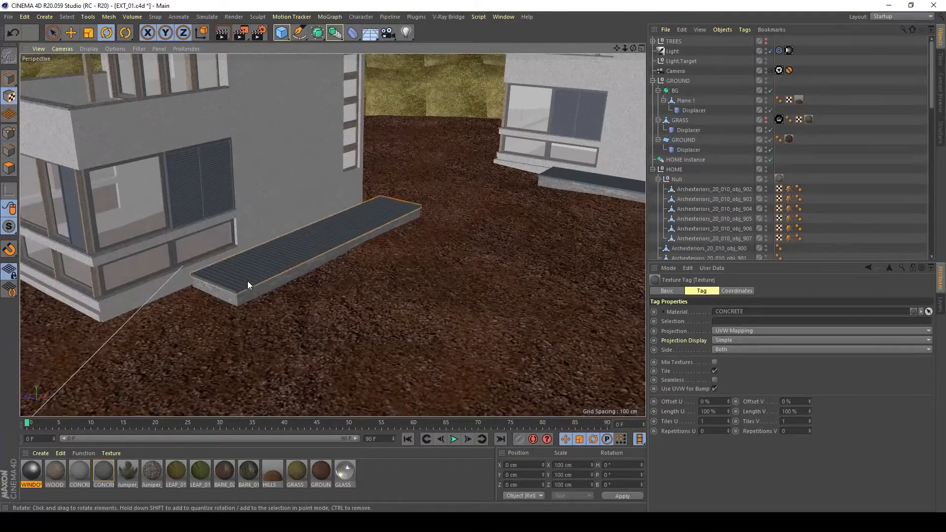
drag(78, 468, 251, 280)
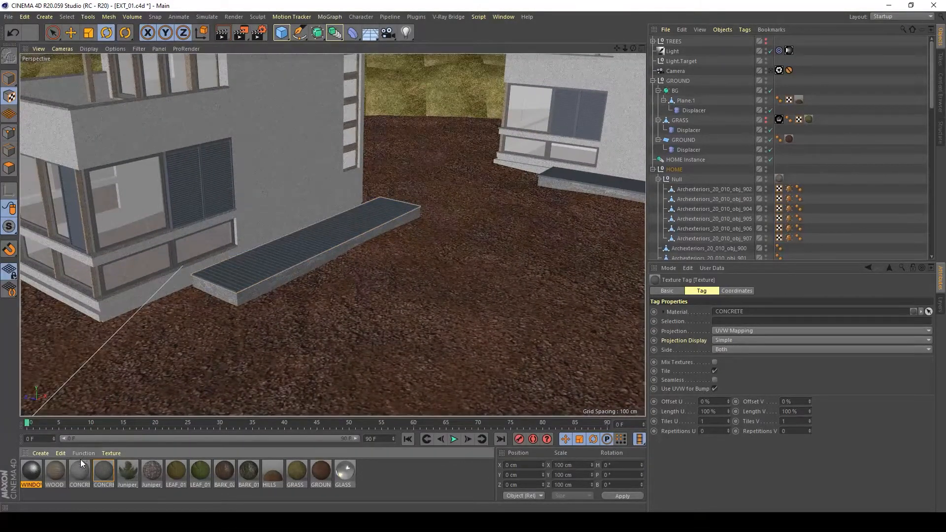
click(40, 452)
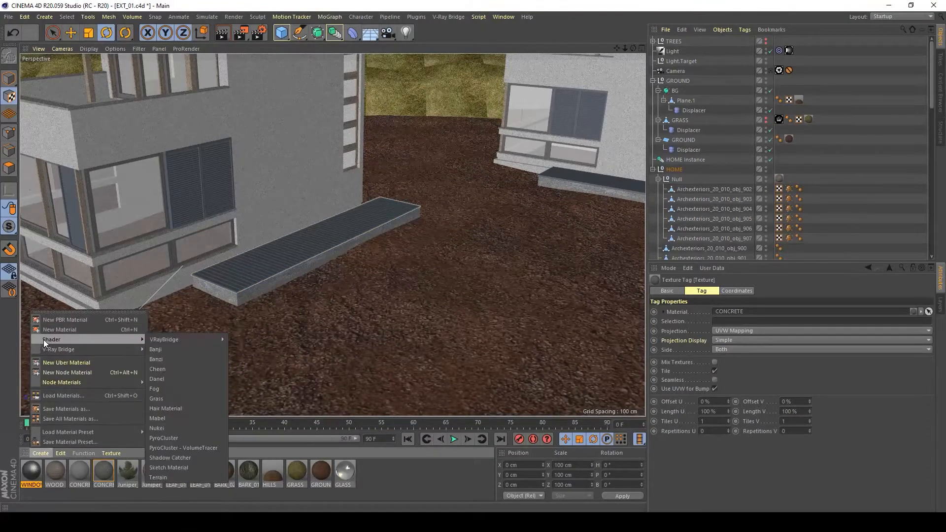
click(50, 347)
click(42, 453)
mouse_move(46, 340)
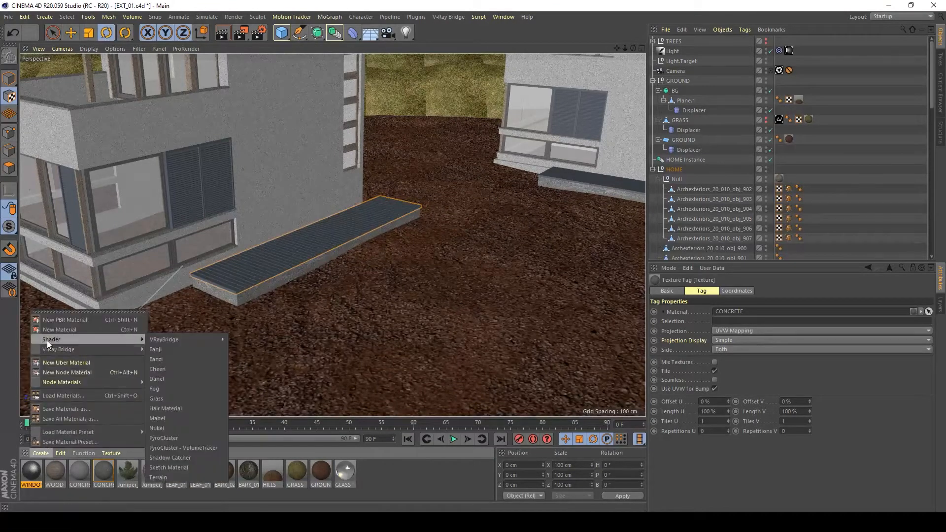
mouse_move(170, 340)
click(251, 339)
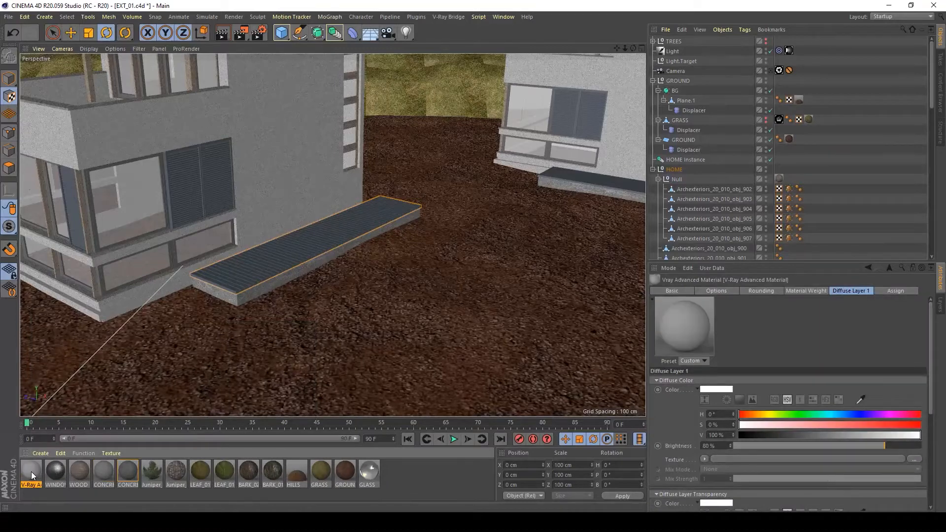
double_click(31, 472)
text(WOO)
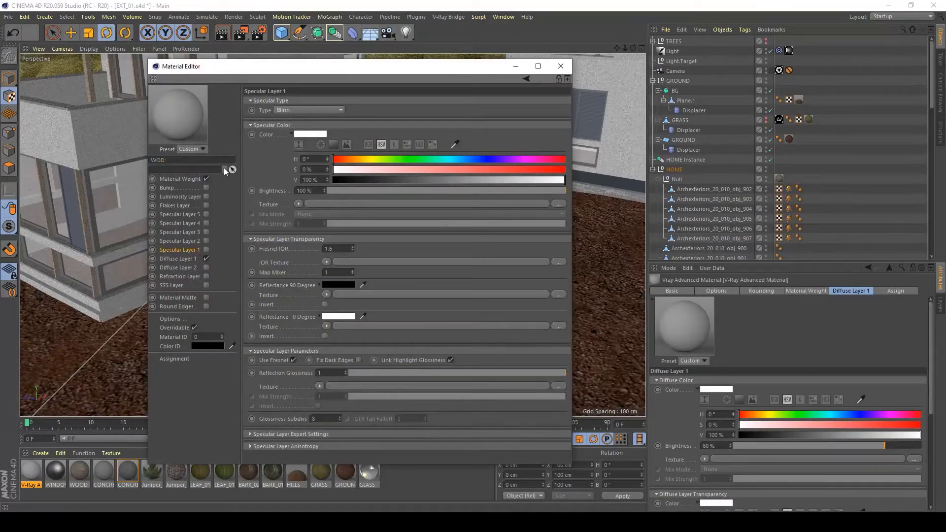
text(D_02)
key(Return)
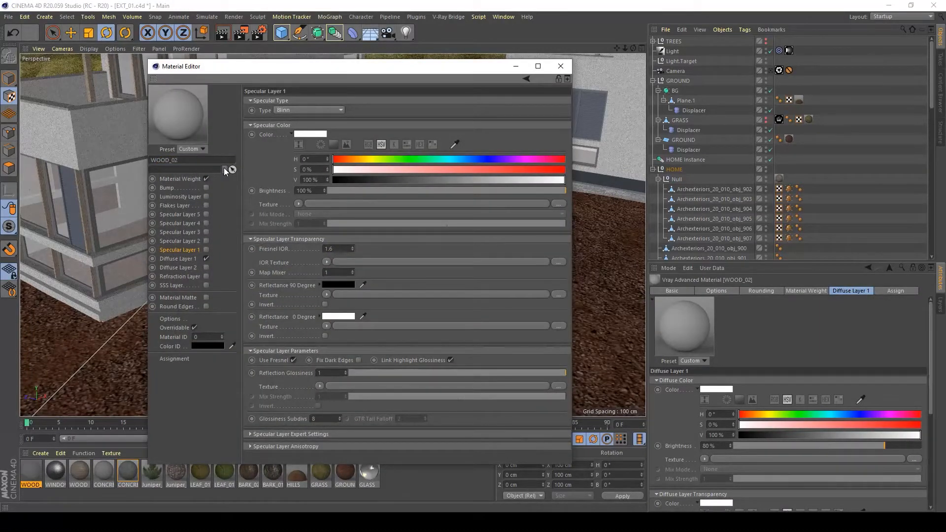
Step: Load a V-Ray TexMulti shader as WOOD_02's Diffuse Layer 1 texture, add one shader slot and enable Texture 0
click(179, 259)
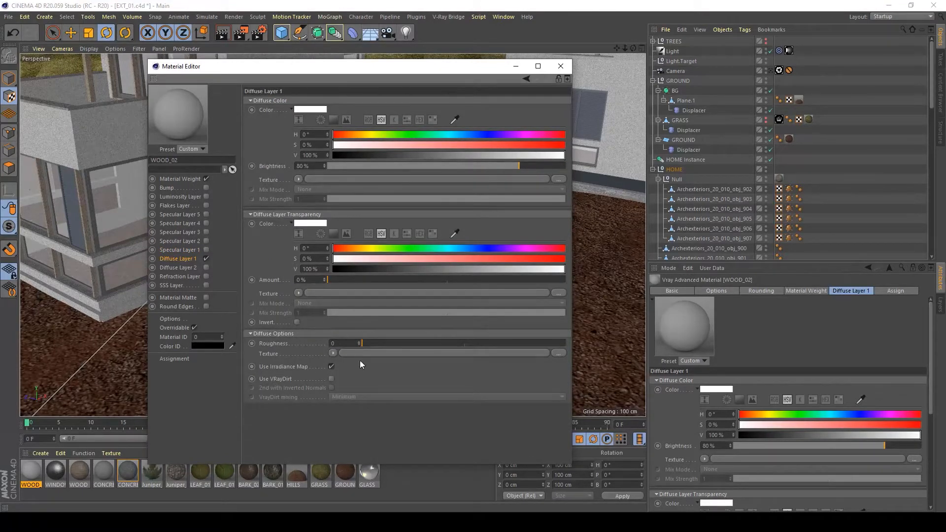
click(298, 179)
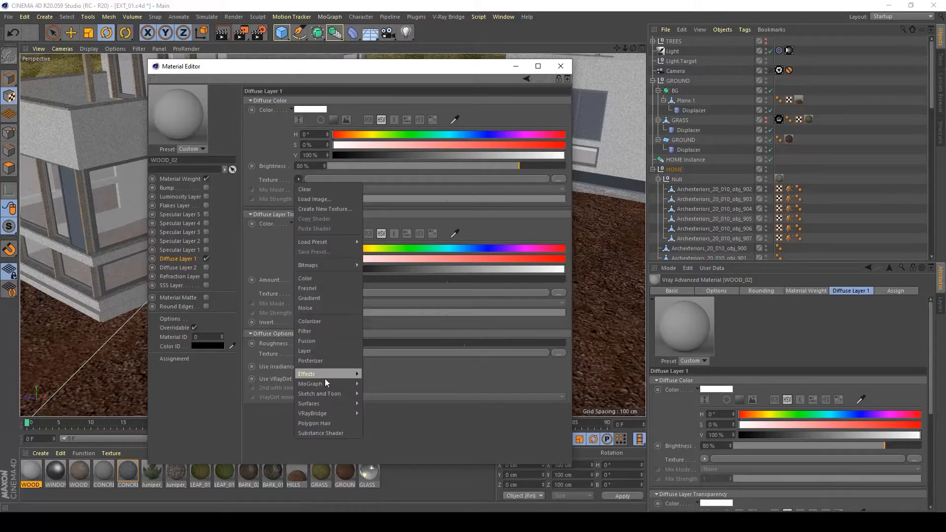
mouse_move(321, 414)
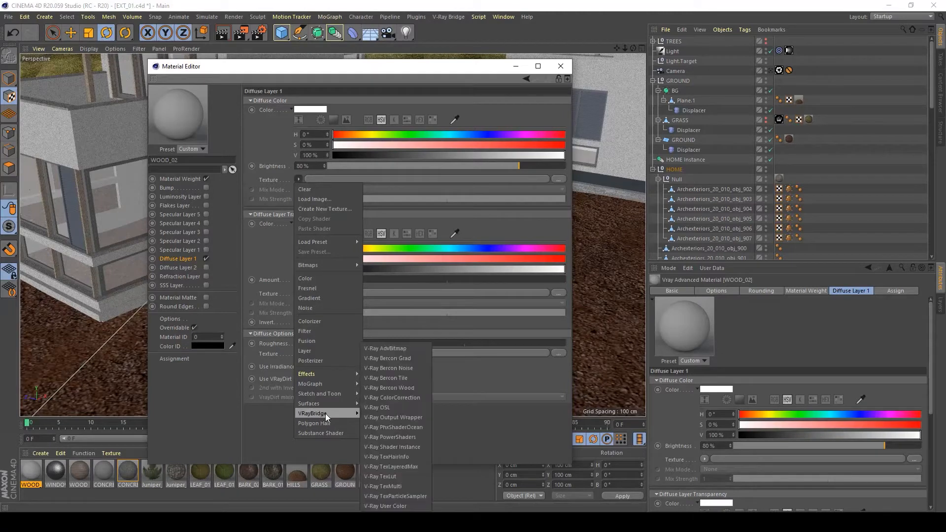
click(379, 486)
click(309, 203)
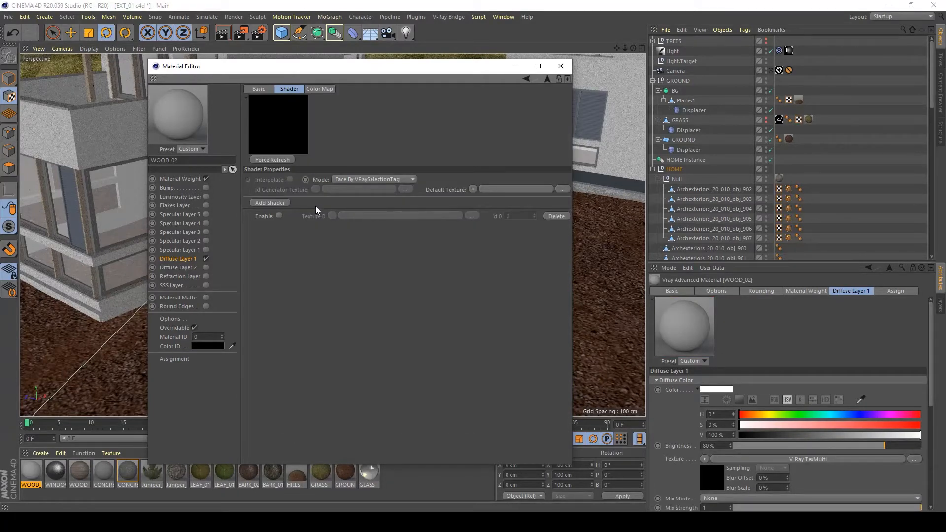
click(276, 203)
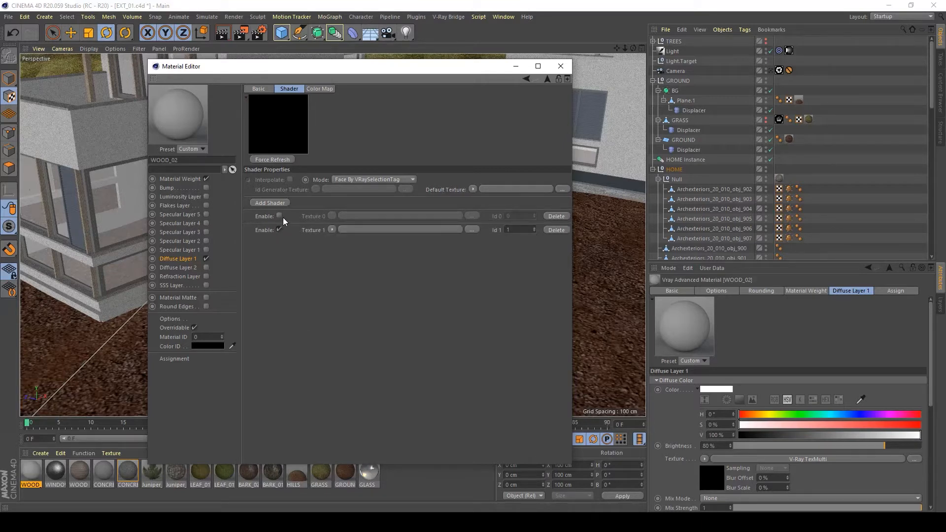
click(279, 216)
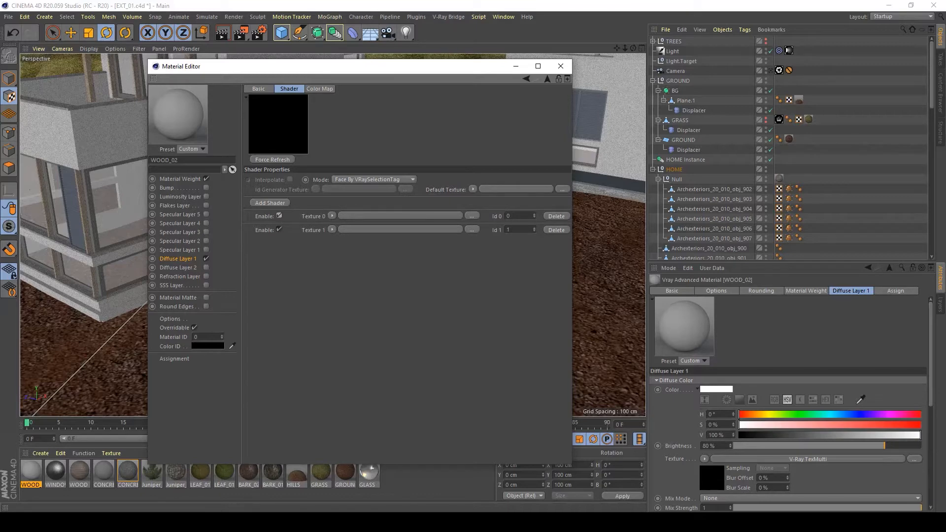
Step: Load the Archexteriors_20_010 woodplankD01_color image as the TexMulti default texture, woodplankD02_color as Texture 0 and woodplankD03_color as Texture 1
key(alt+Tab)
scroll(842, 357, down, 1)
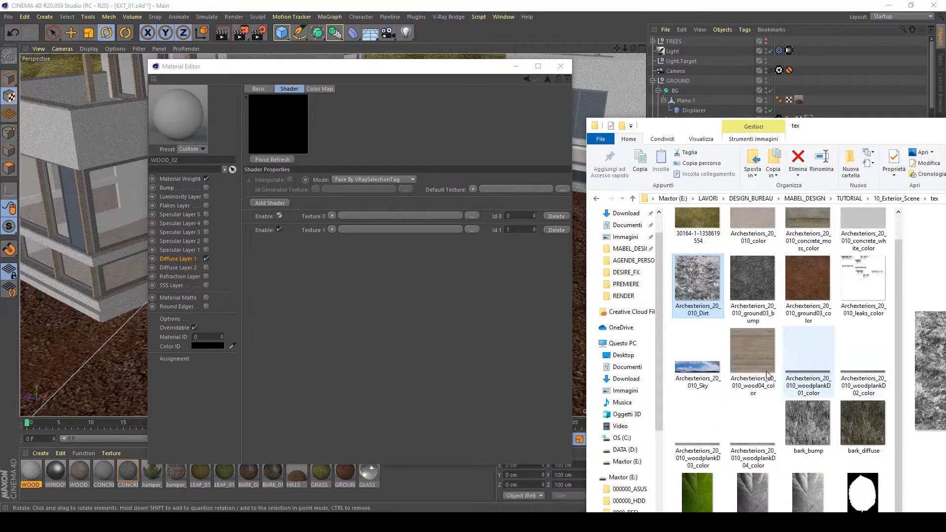
drag(793, 369, 492, 187)
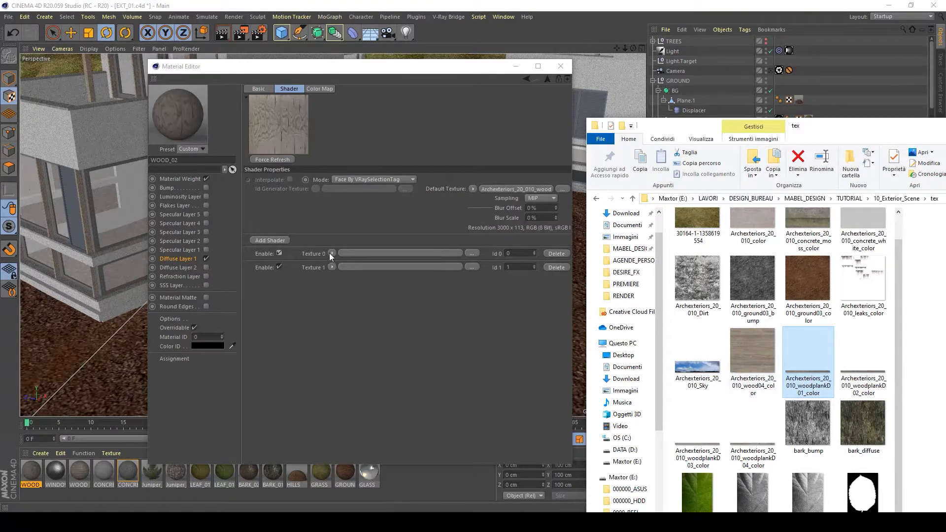
drag(847, 365, 385, 252)
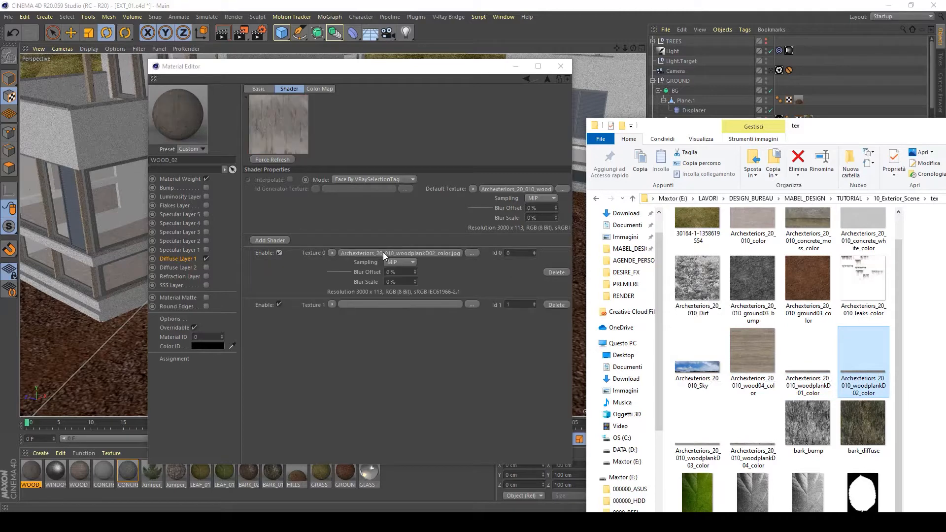
click(686, 446)
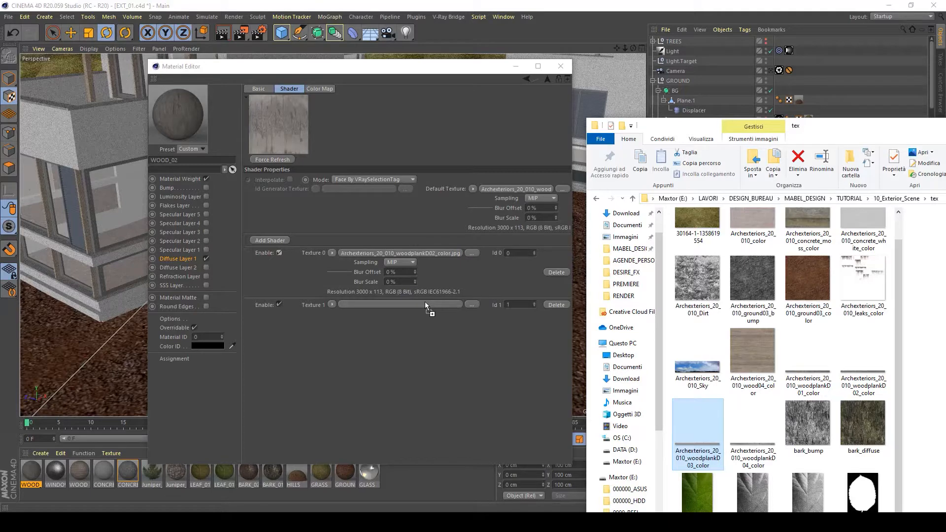
Step: Add a third shader slot to the TexMulti shader and load Archexteriors_20_010_woodplankD04_color.jpg as Texture 2
click(288, 242)
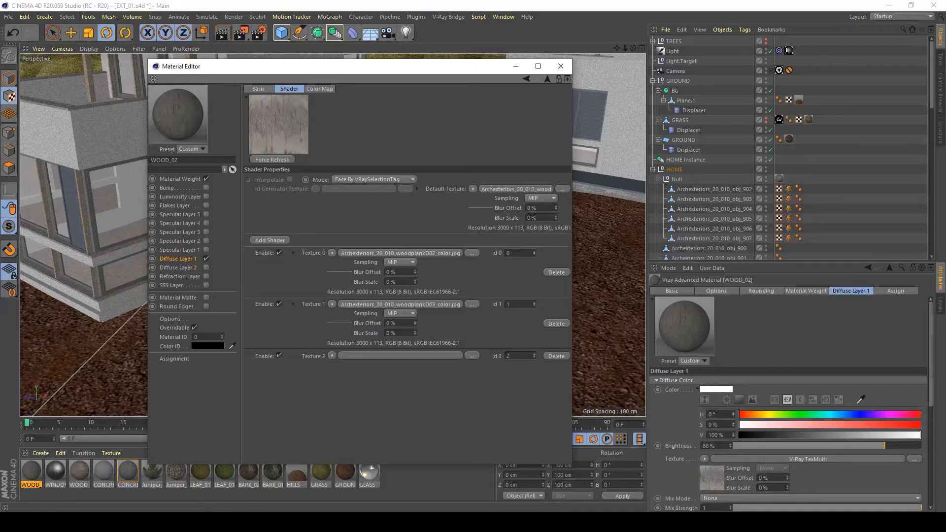
key(alt+Tab)
click(769, 411)
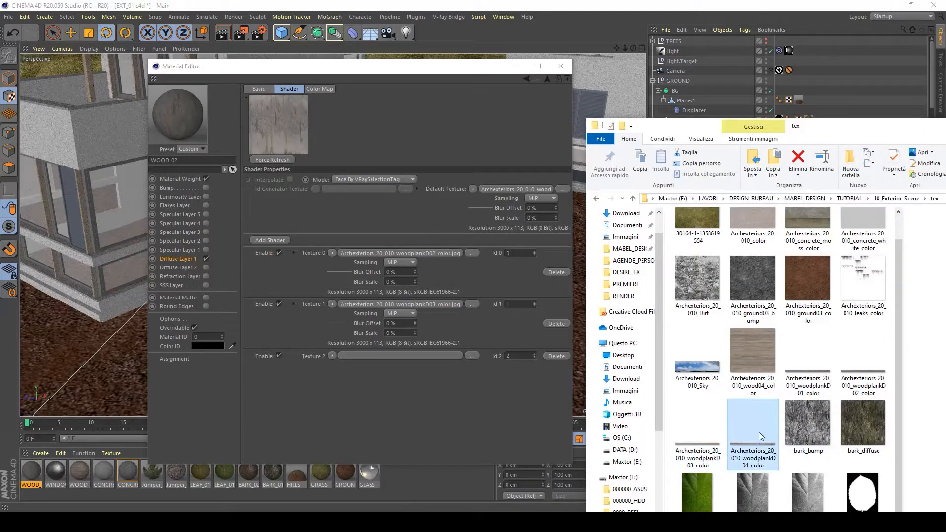
drag(760, 433, 421, 380)
click(457, 430)
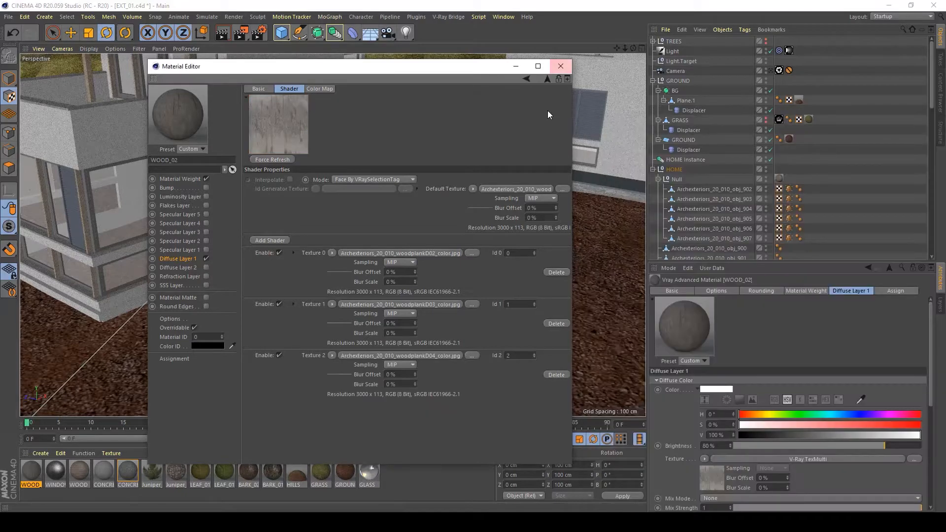
click(560, 67)
Step: Enable Specular Layer 1 on WOOD_02 and set its reflection glossiness to 0.6 and Fresnel IOR to 1.3
alt+drag(297, 325, 237, 315)
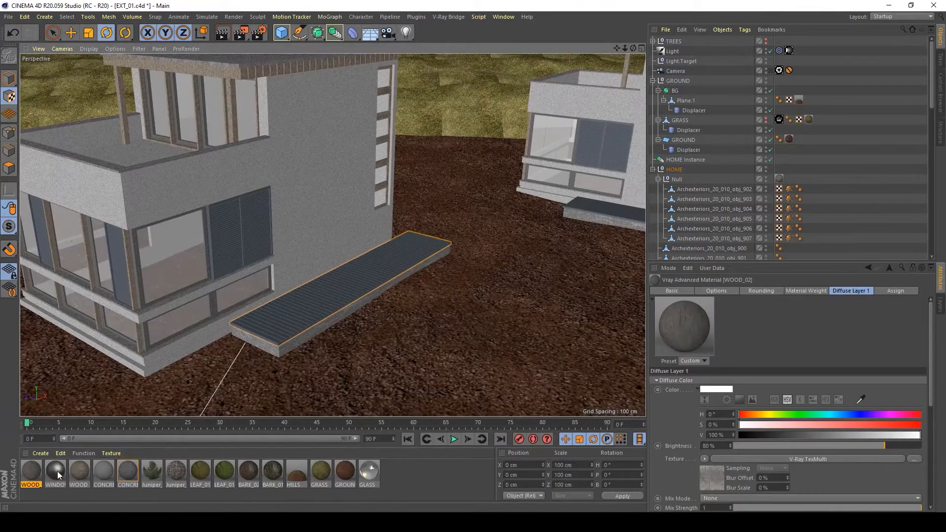
double_click(22, 471)
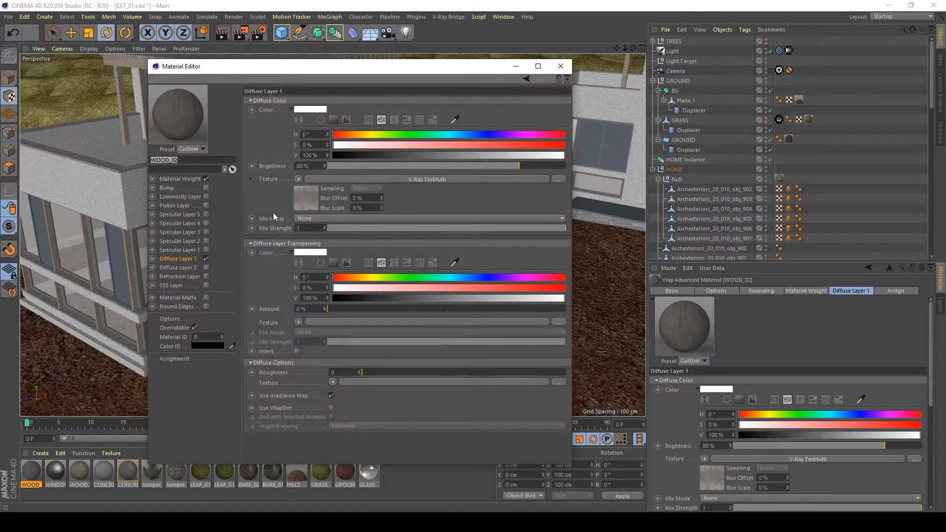
click(206, 250)
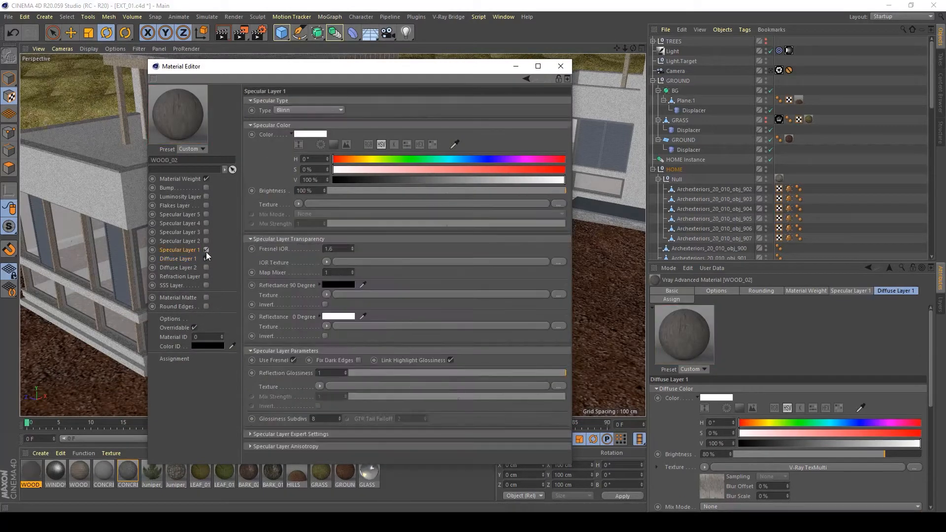
click(180, 259)
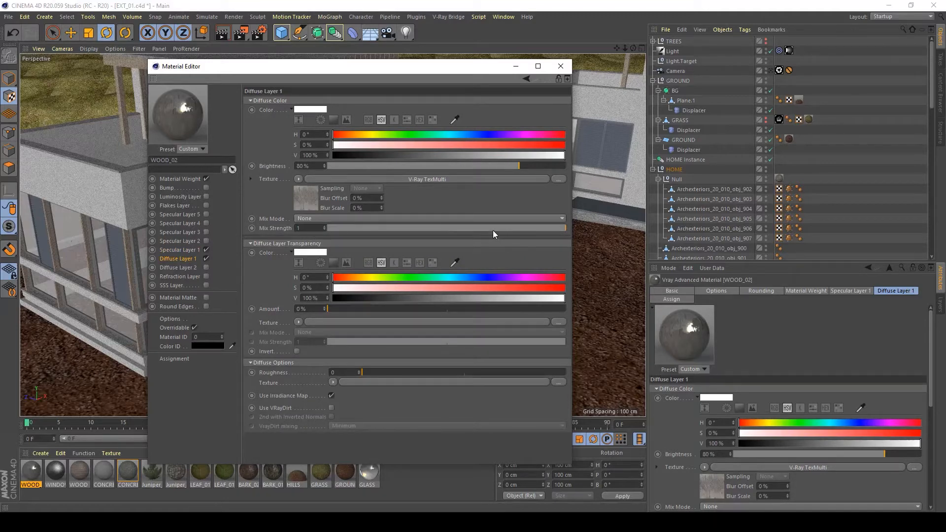
click(178, 250)
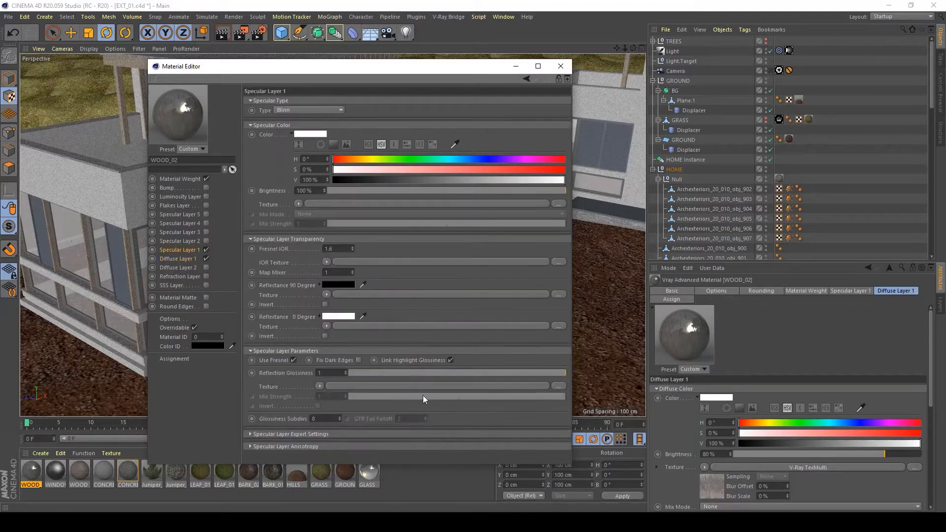
drag(557, 373, 476, 374)
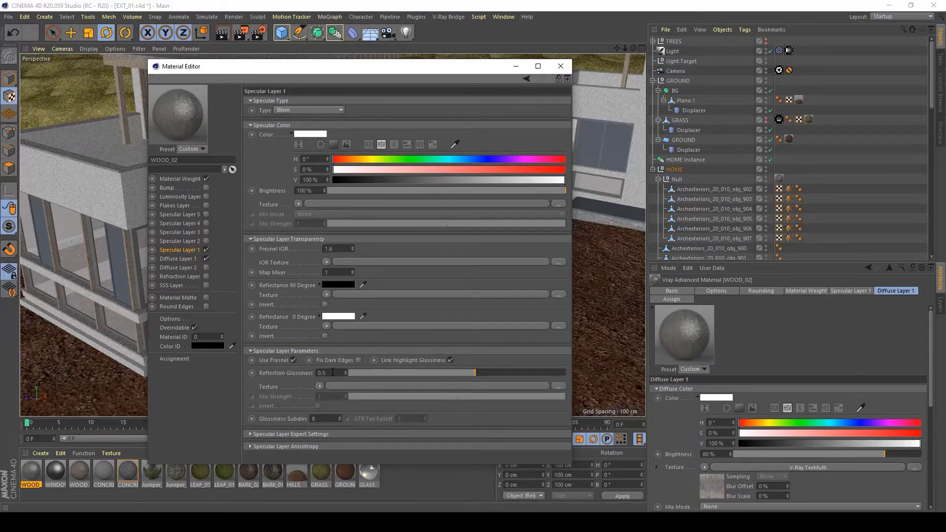
key(BackSpace)
text(6)
key(Return)
key(Return)
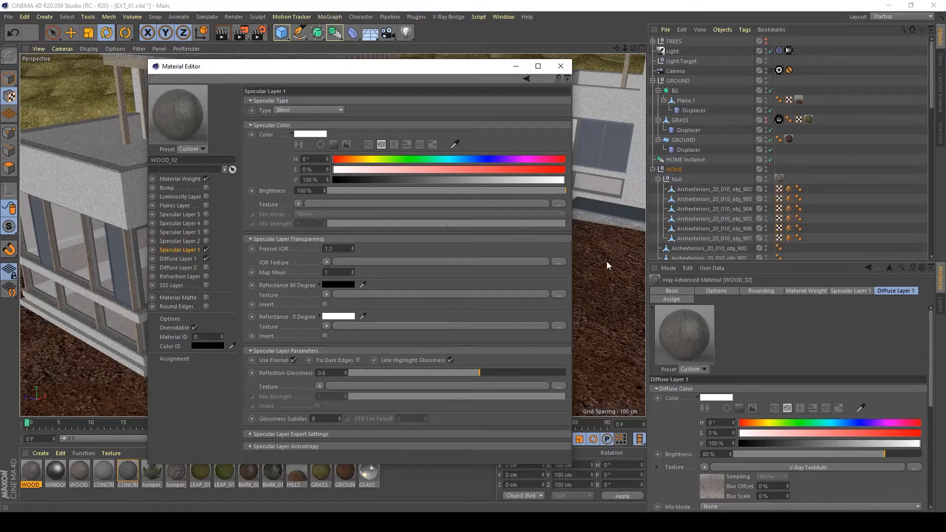
click(562, 67)
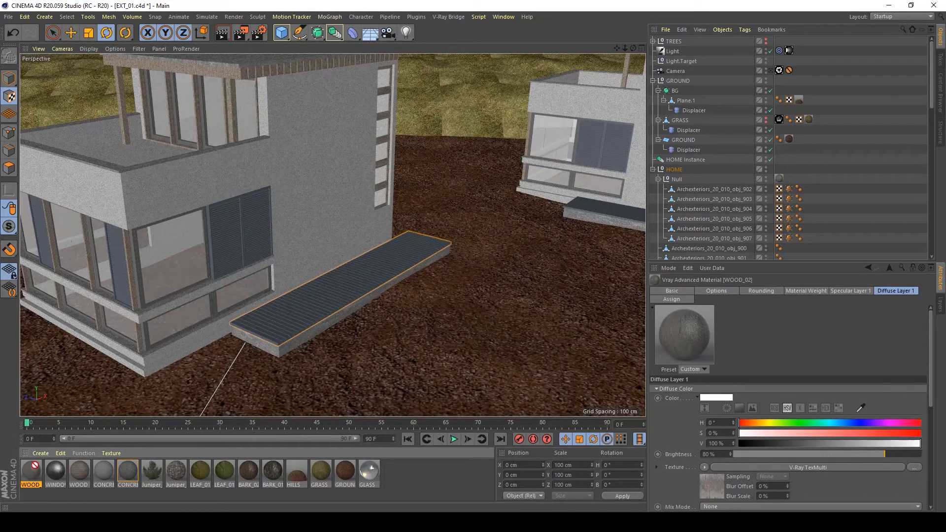
Step: Reopen the TexMulti shader in WOOD_02's Diffuse Layer 1 and review its mode options, keeping Face By VRaySelectionTag
double_click(32, 473)
click(181, 259)
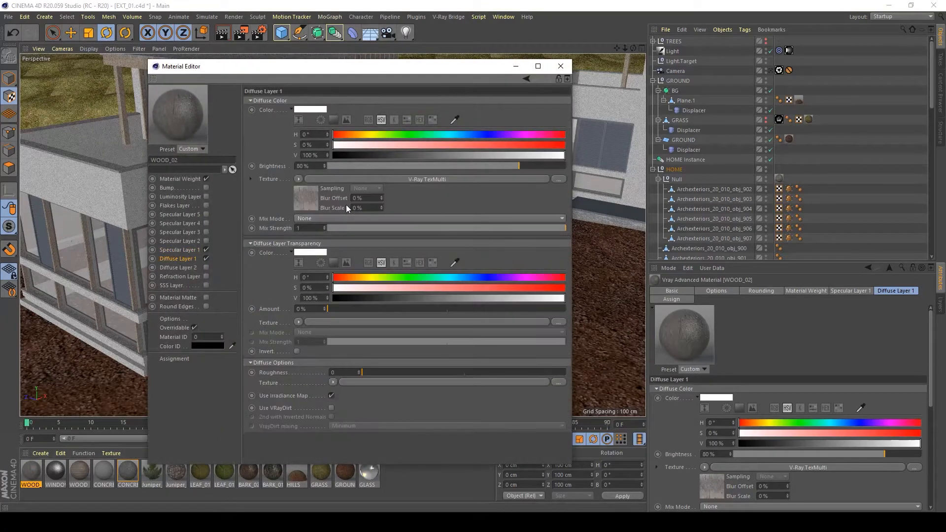
click(347, 204)
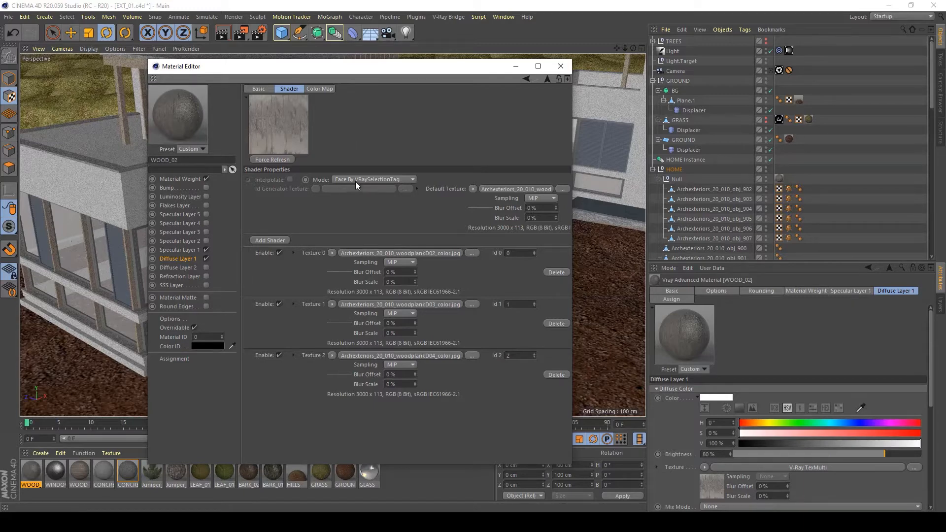
click(414, 181)
click(389, 240)
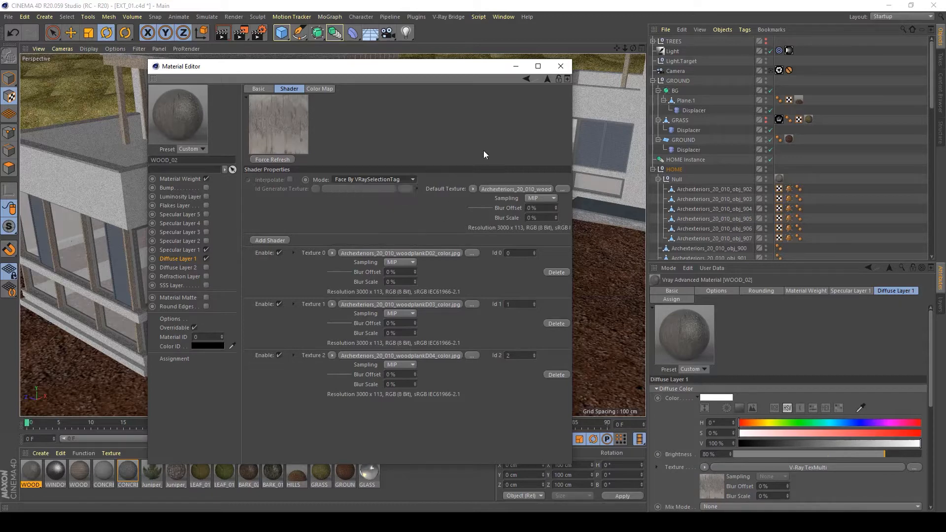
Step: Apply the WOOD_02 material to the blue shutter panels on the house's two facades and to the slatted entrance deck
click(561, 66)
drag(31, 472, 218, 226)
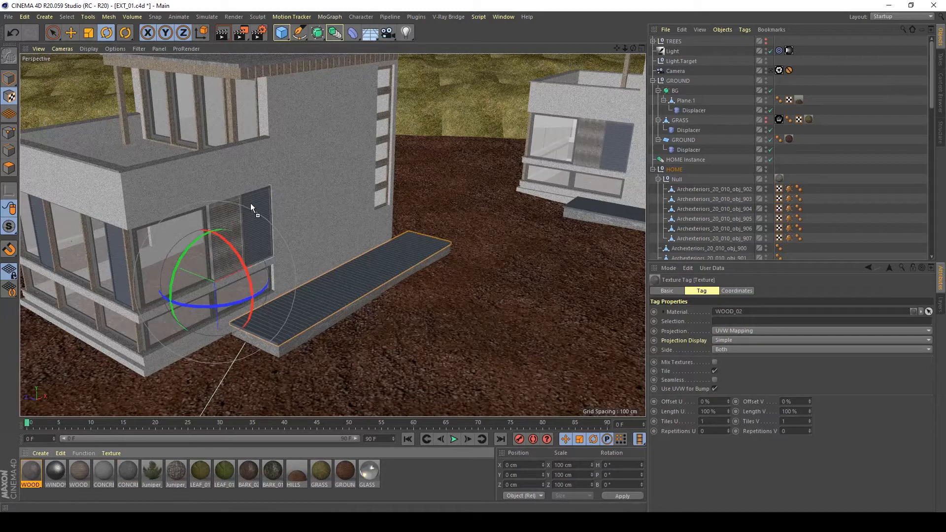
alt+drag(88, 288, 190, 294)
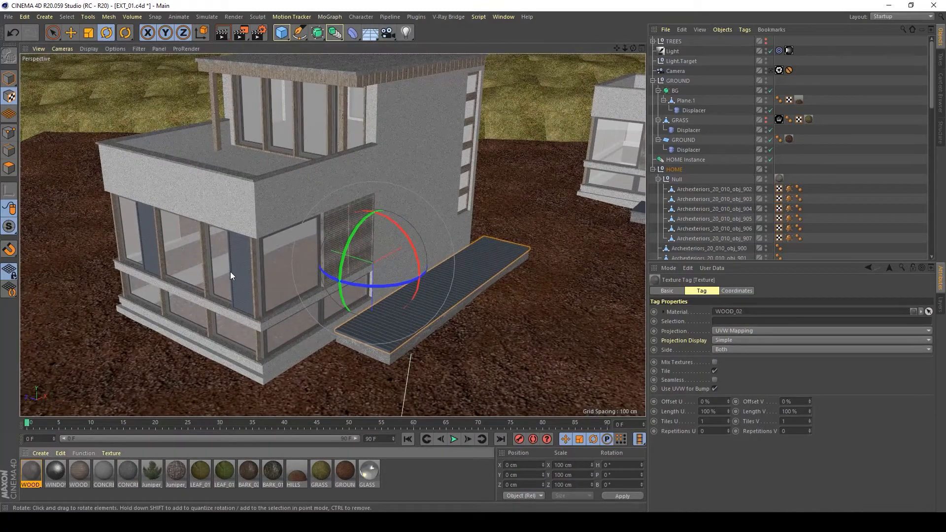
drag(25, 471, 229, 283)
drag(24, 466, 147, 246)
drag(329, 363, 434, 295)
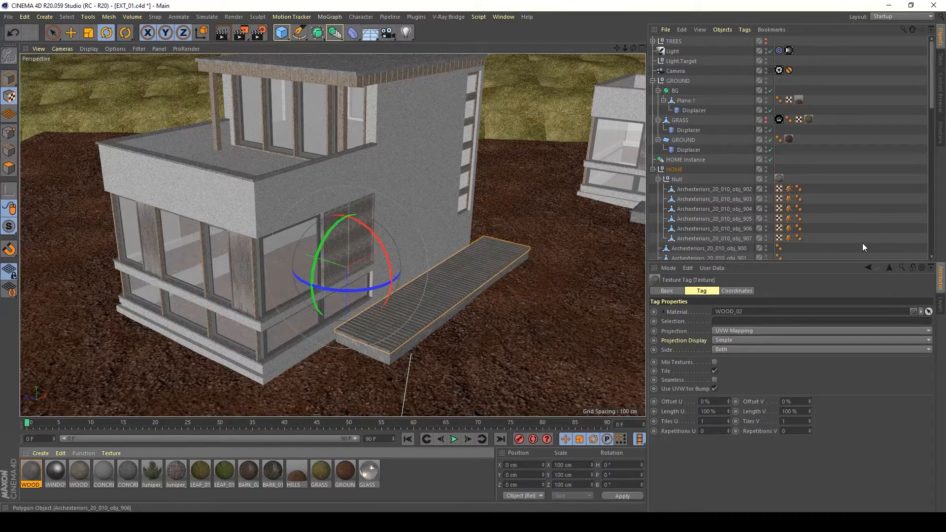
click(862, 243)
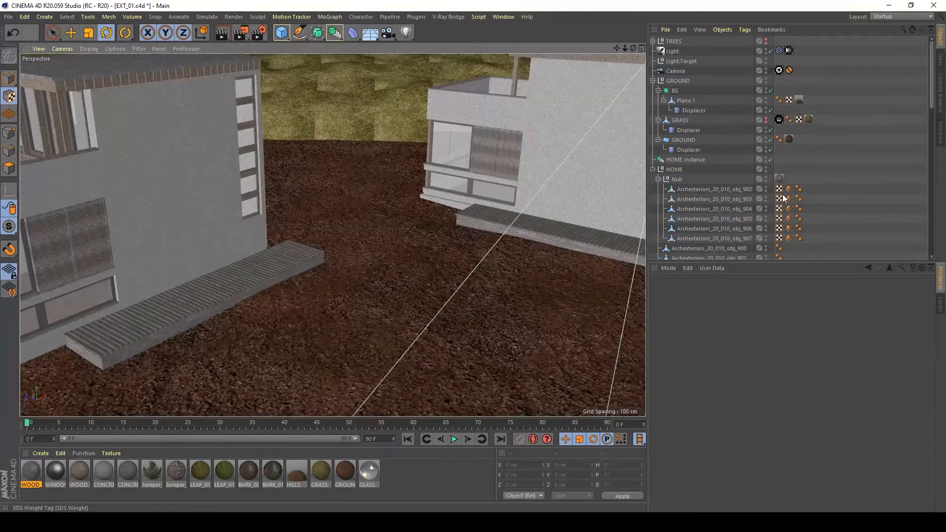
Step: Render the scene through the Camera view in the Picture Viewer
click(770, 71)
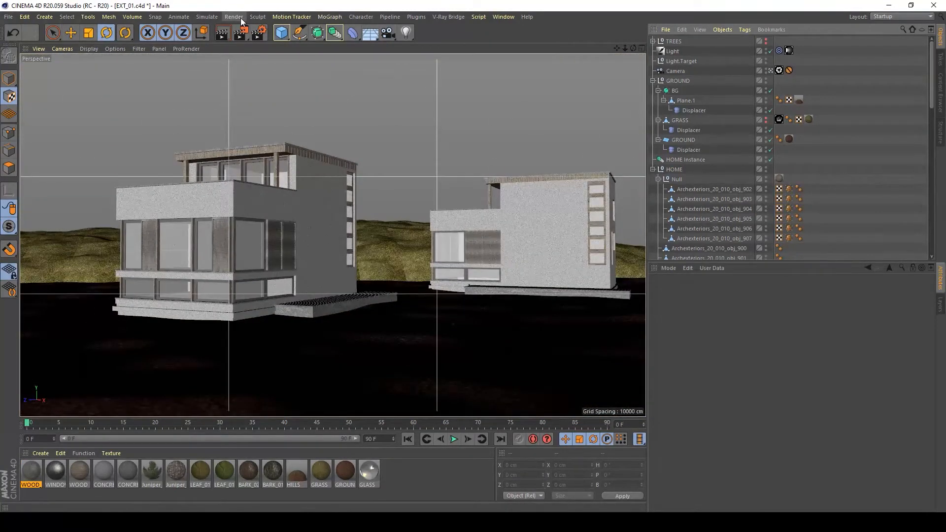
click(241, 32)
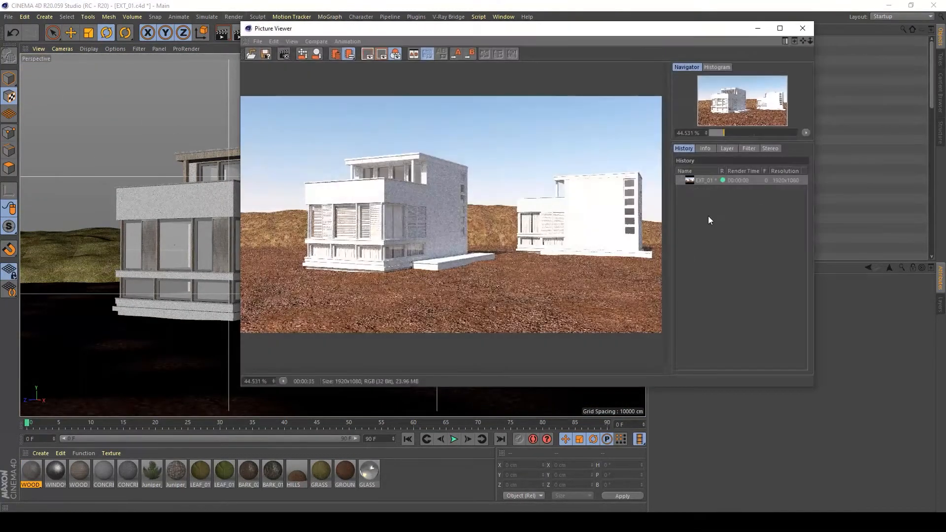
key(shift+r)
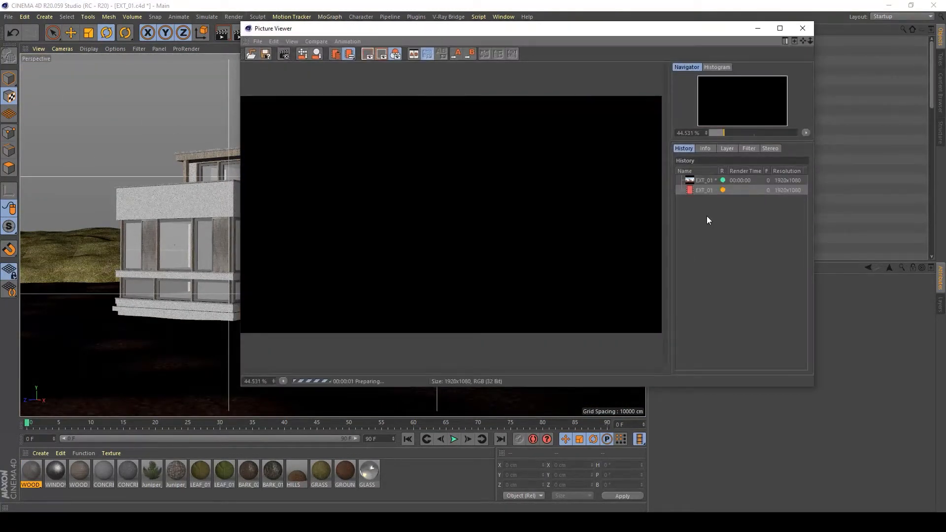
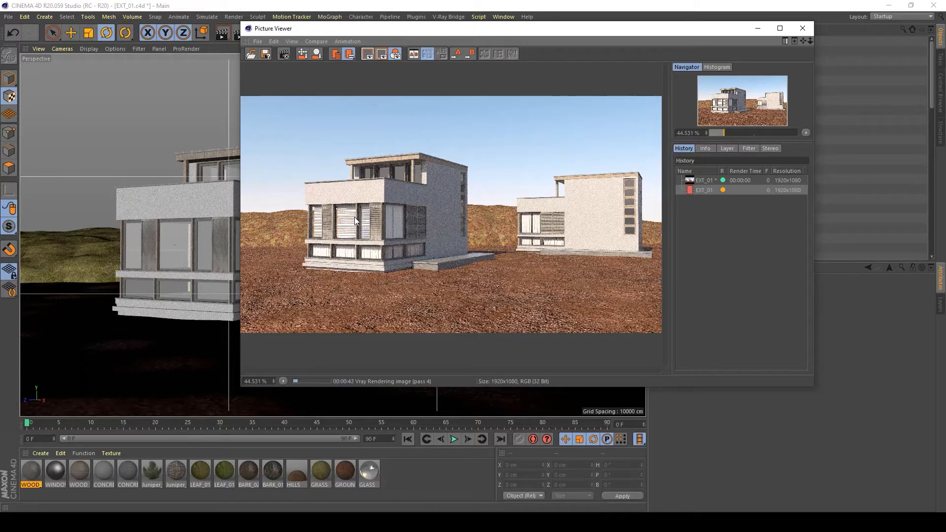
Step: Examine the rendered facade, shutters, roof and deck at 100%, and close the render
scroll(354, 217, up, 3)
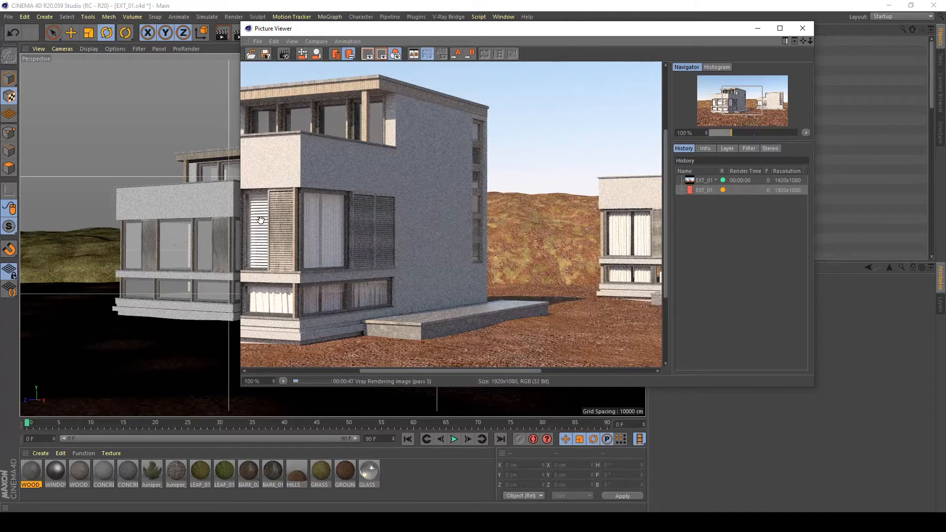
drag(261, 220, 348, 217)
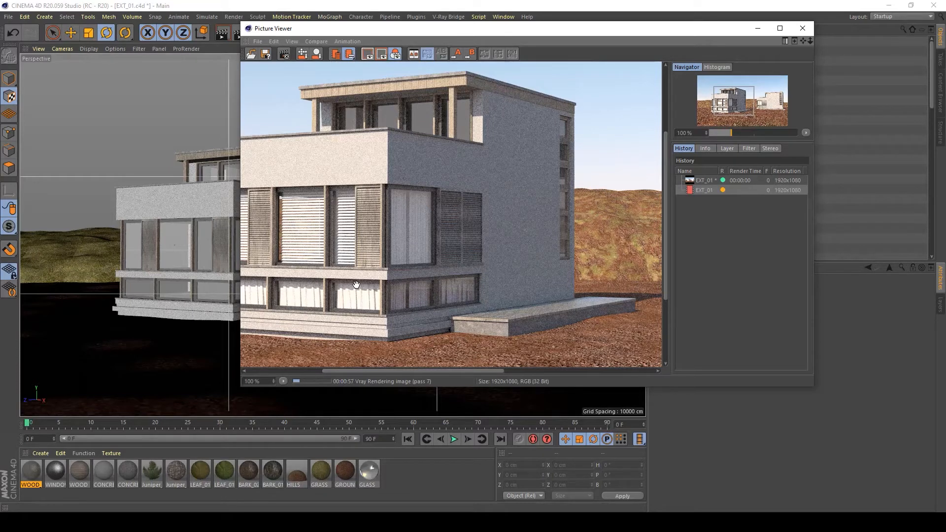
drag(494, 173, 491, 212)
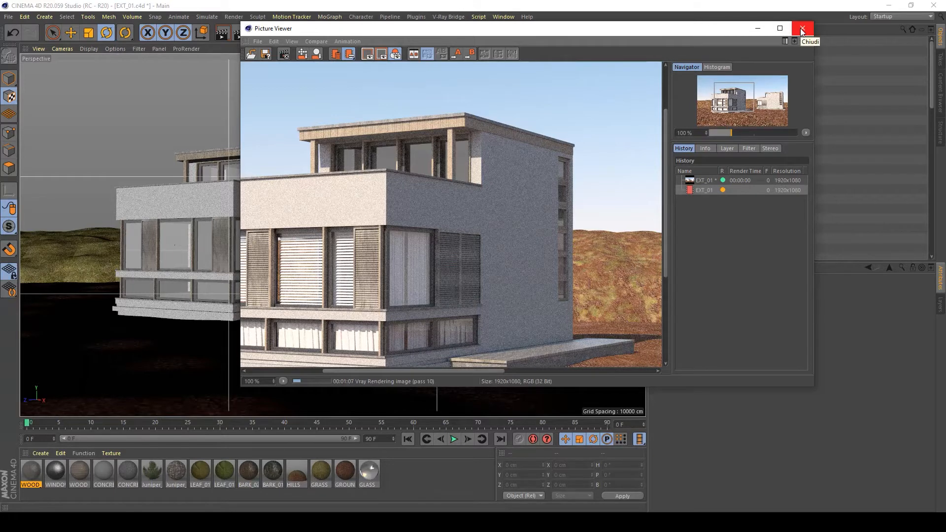
drag(452, 282, 512, 232)
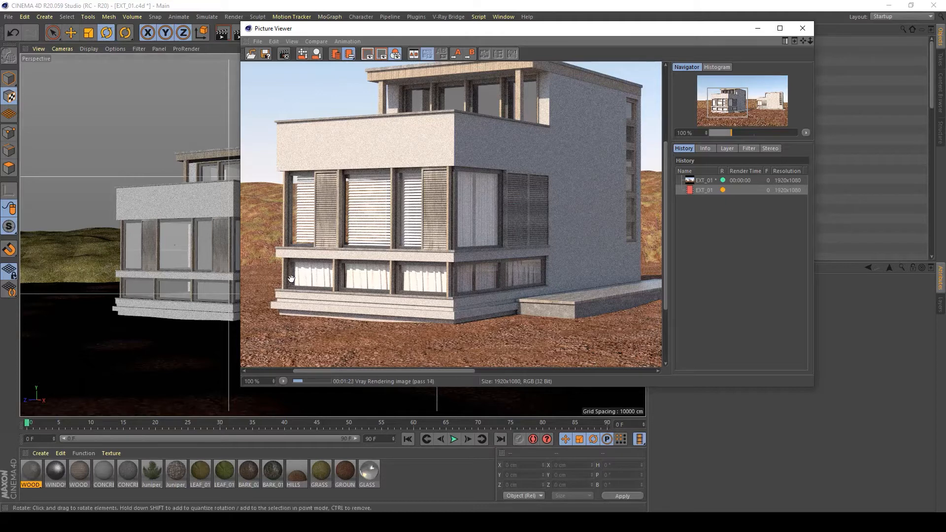
click(803, 30)
click(488, 298)
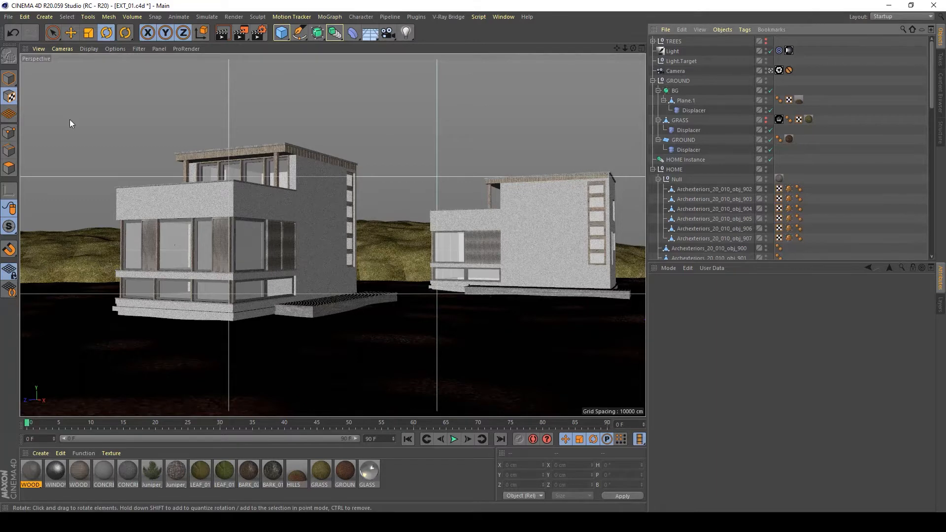
Step: Move the window glass object Archexteriors_20_010_obj_915 to the top of the HOME group
scroll(761, 235, down, 20)
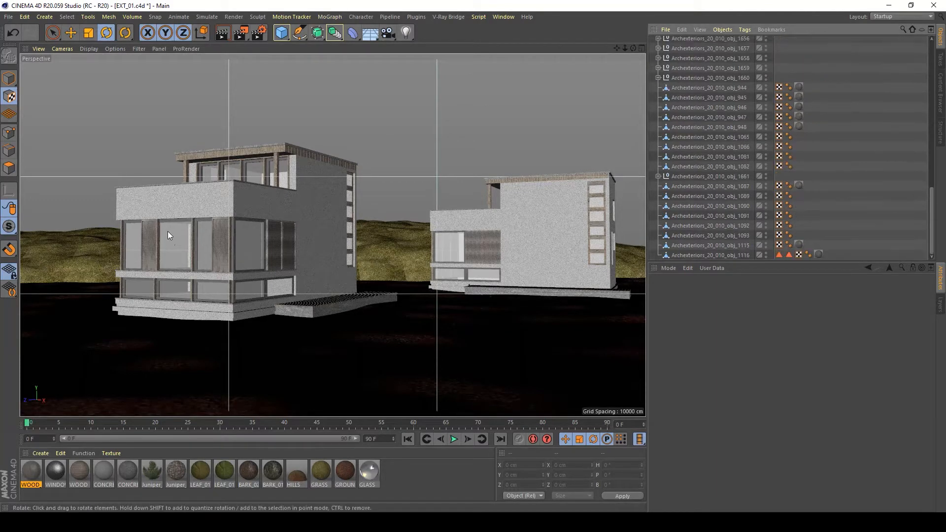
click(174, 256)
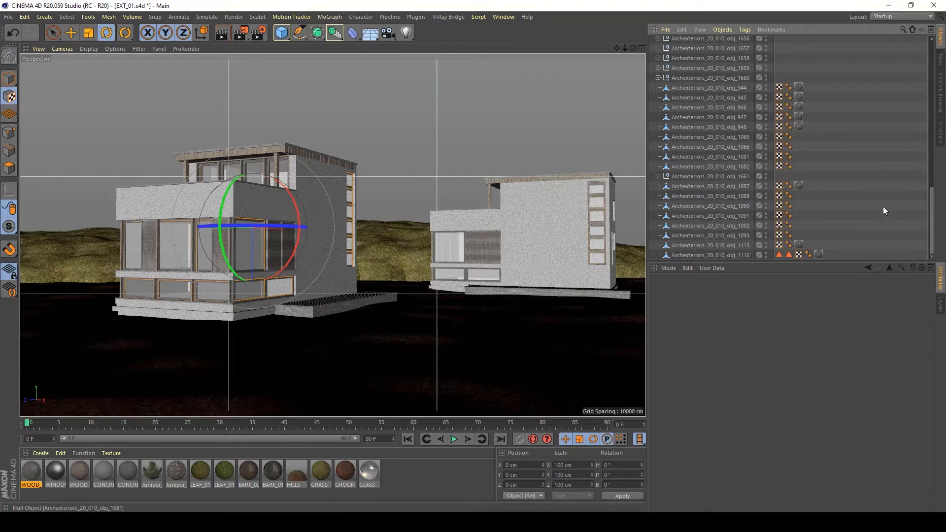
scroll(733, 193, up, 15)
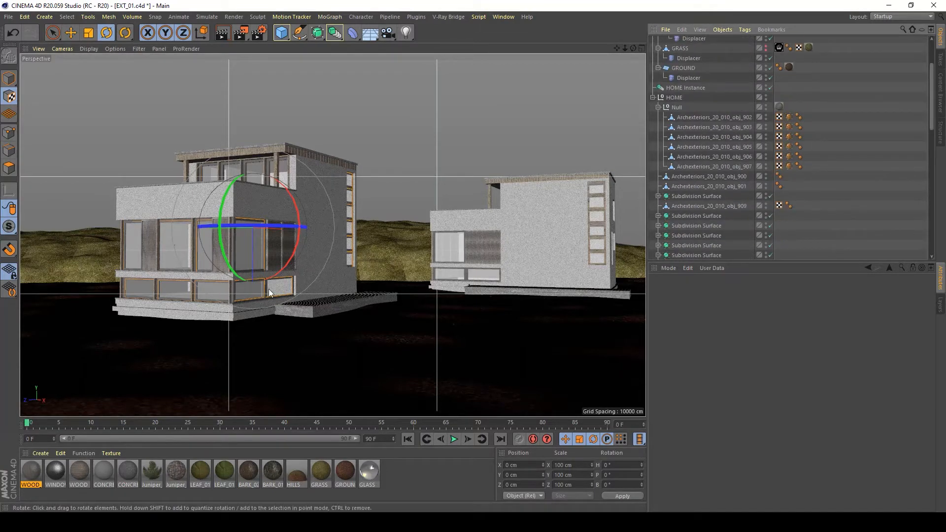
scroll(757, 169, down, 15)
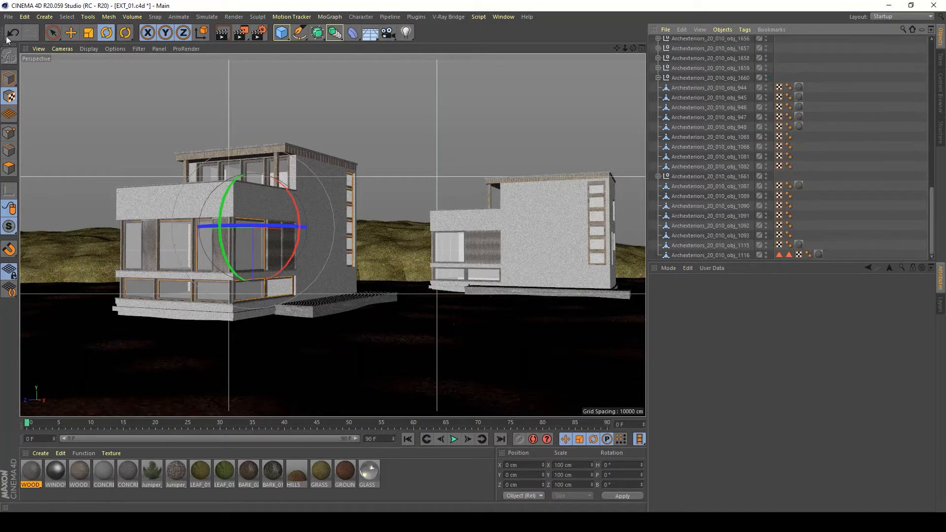
click(13, 79)
scroll(717, 192, up, 10)
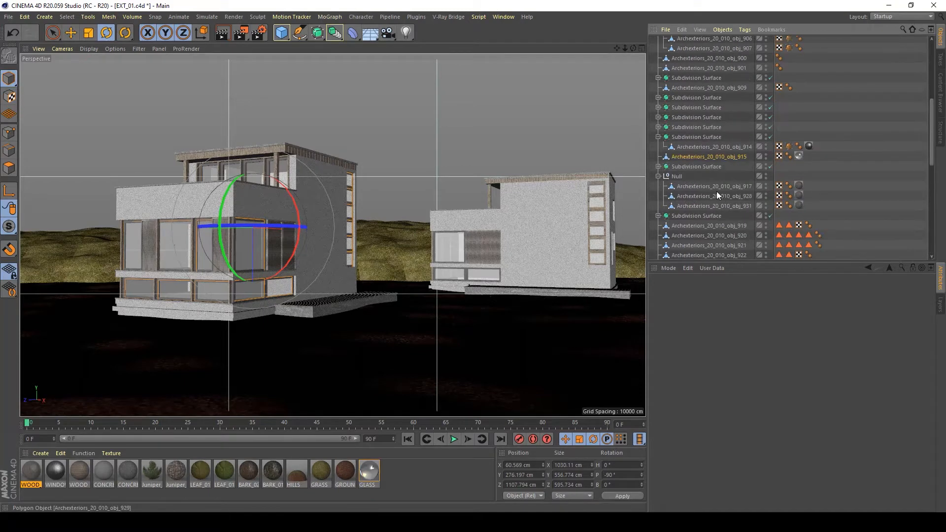
click(687, 156)
scroll(690, 157, down, 3)
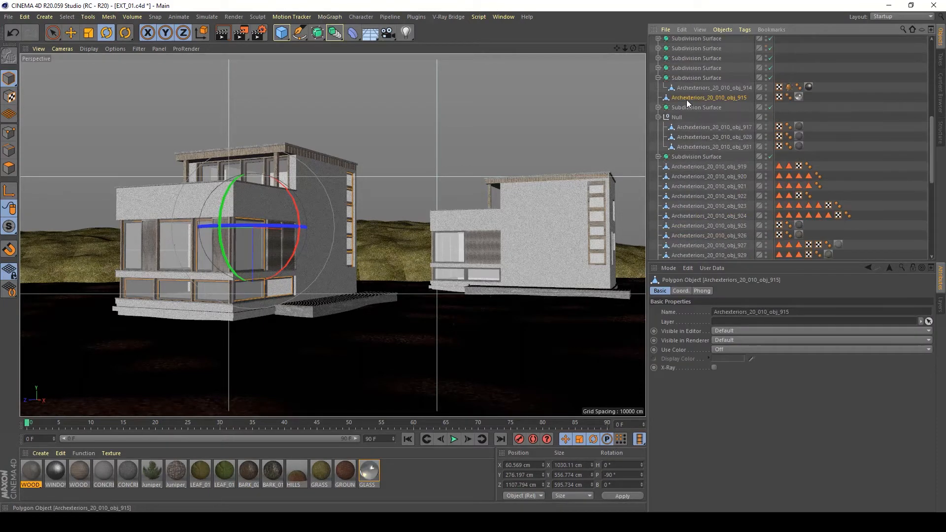
drag(687, 100, 672, 116)
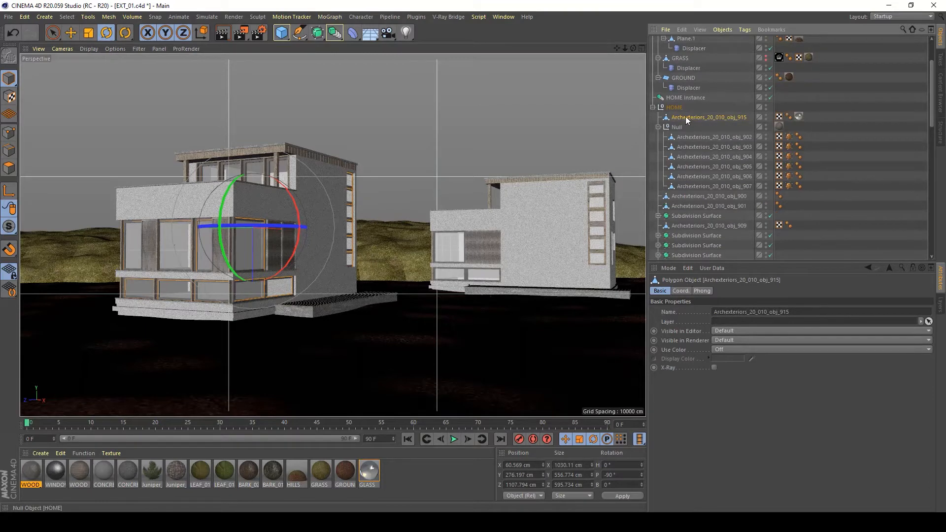
Step: Hide the window glass object in both the editor and the renderer to expose the curtains and blinds
double_click(765, 116)
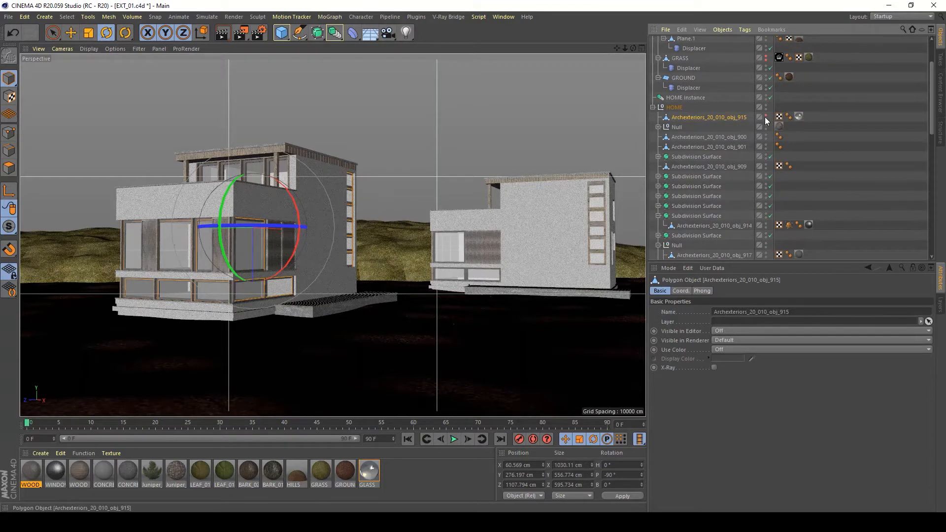
double_click(766, 119)
click(825, 139)
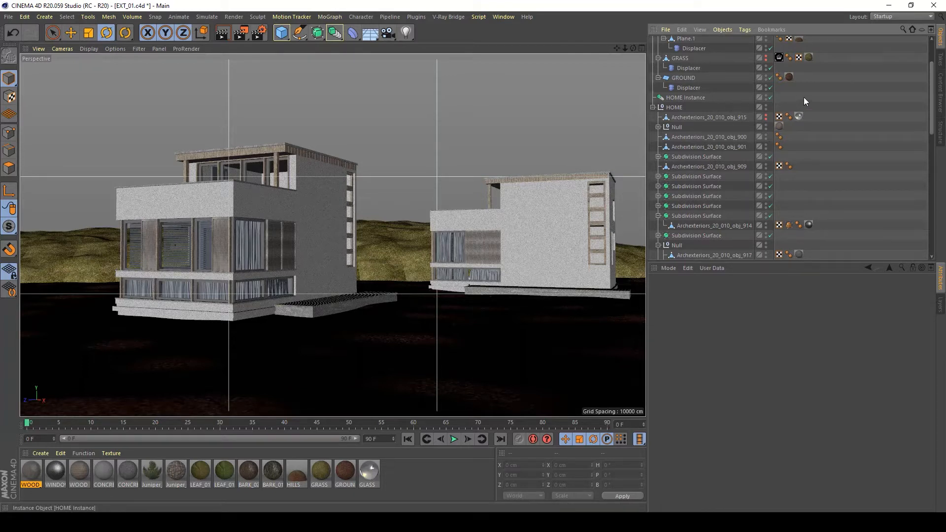
Step: Try to apply the brown wood material to the slatted fascia under the upper roof
scroll(803, 98, up, 3)
click(770, 70)
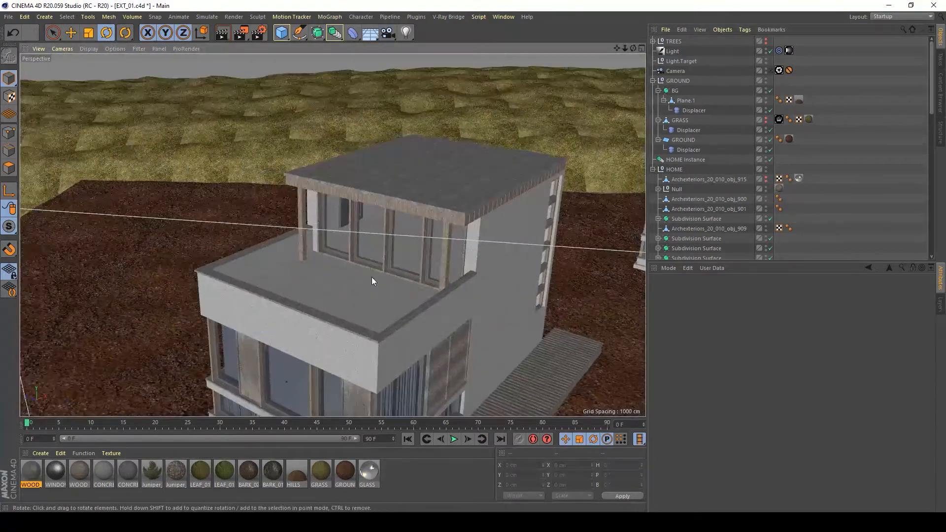
alt+drag(371, 277, 380, 226)
alt+right_drag(380, 226, 468, 220)
alt+drag(467, 220, 212, 173)
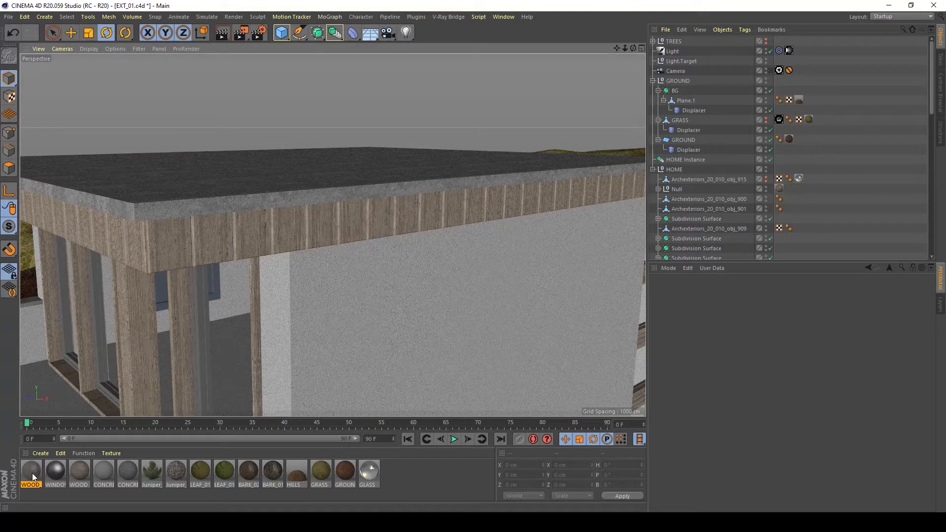
drag(79, 474, 115, 253)
key(ctrl+z)
alt+drag(199, 298, 320, 323)
alt+right_drag(321, 324, 228, 347)
alt+drag(227, 347, 161, 309)
alt+middle_drag(174, 316, 159, 285)
alt+drag(159, 285, 100, 437)
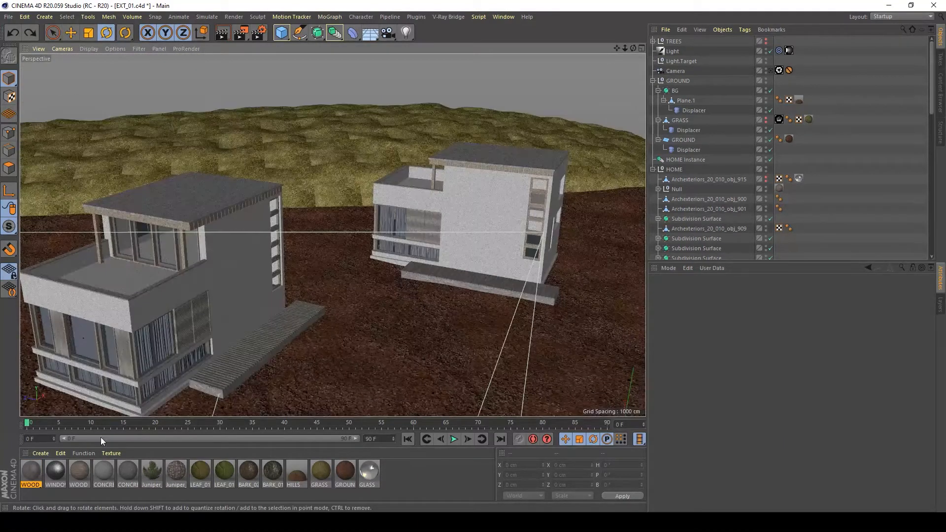
Step: Wrap the Diffuse Layer 1 wood texture of the first WOOD material in a Filter shader
click(79, 474)
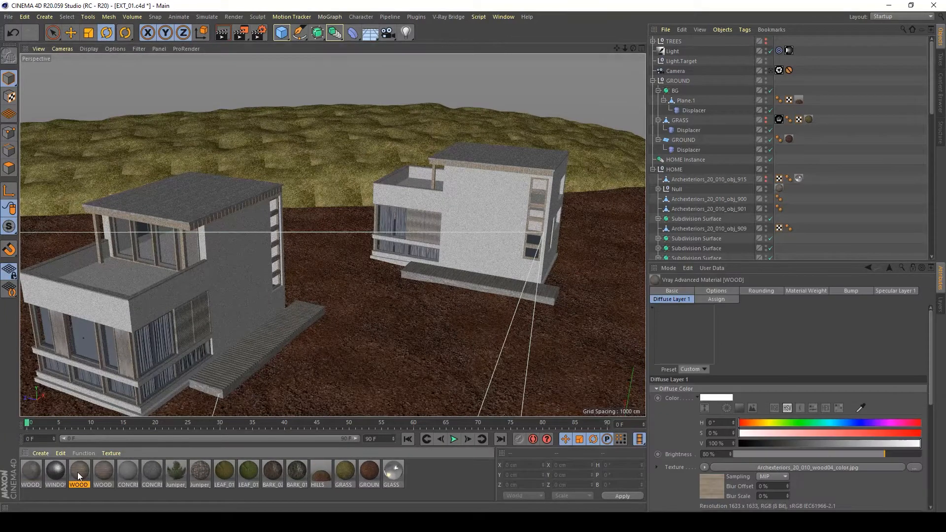
double_click(78, 472)
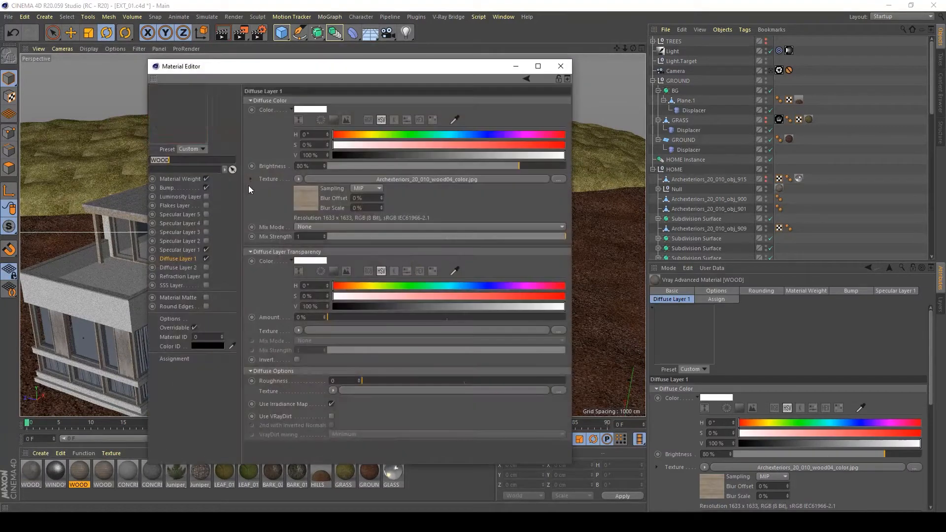
click(299, 178)
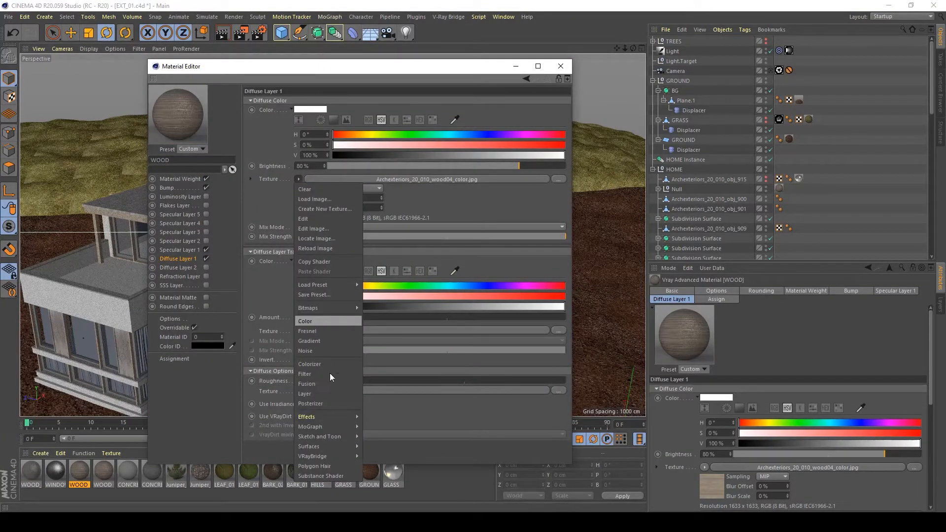
mouse_move(341, 421)
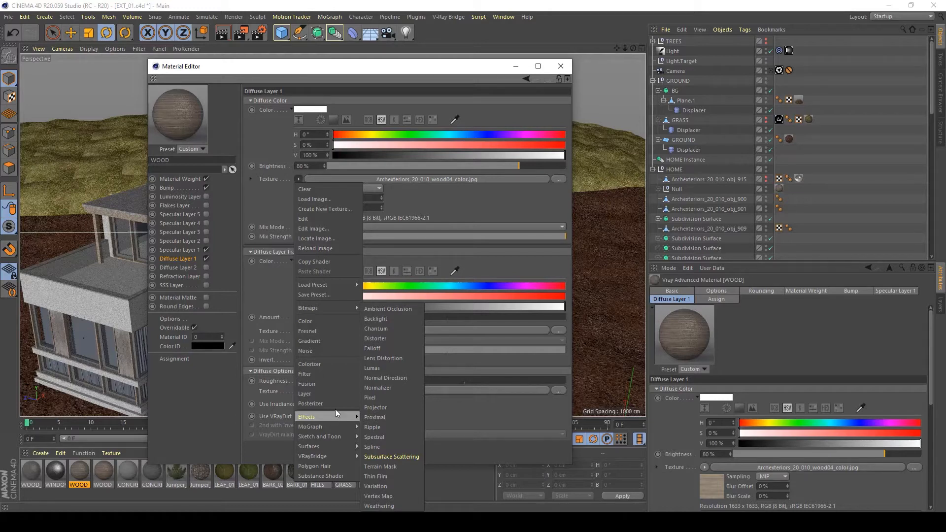
click(320, 373)
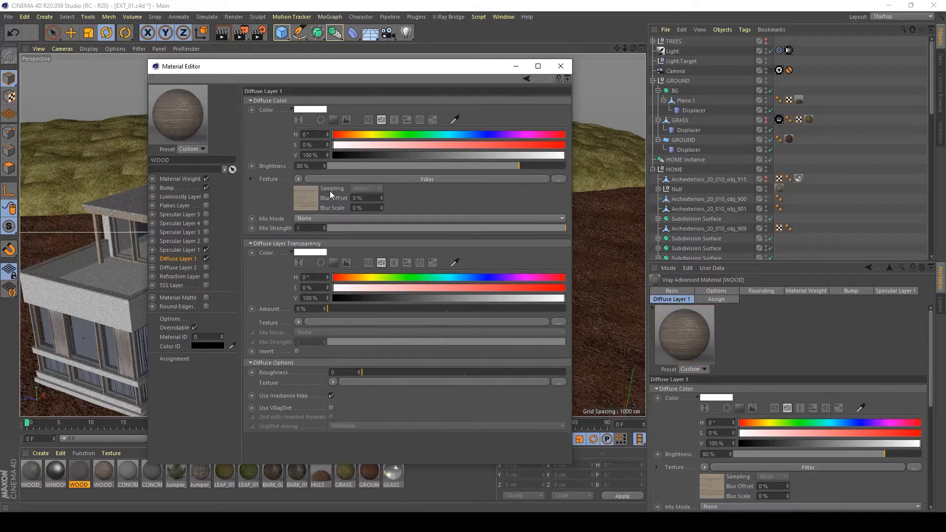
Step: Set the Filter shader's saturation to 13% and its hue to about 351°, and close the material editor
click(301, 197)
mouse_move(447, 229)
mouse_down()
mouse_move(437, 227)
mouse_move(463, 228)
mouse_up()
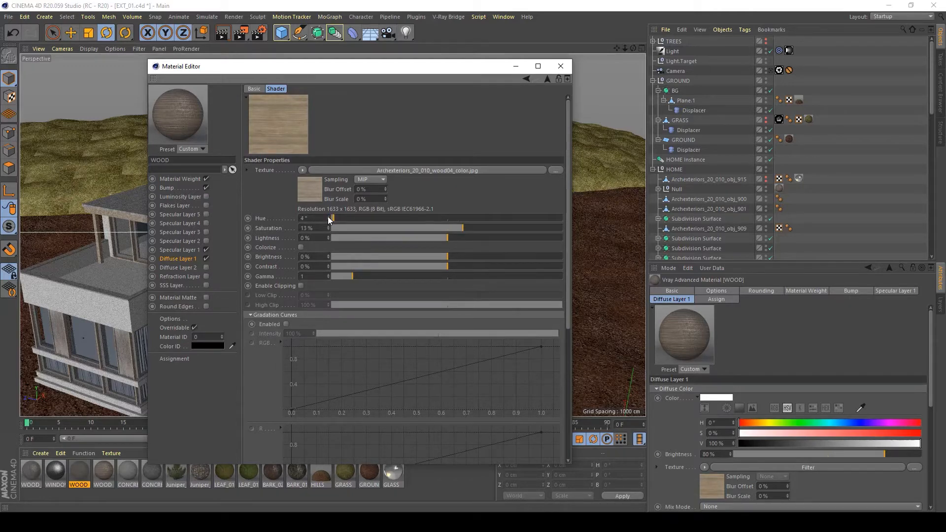
drag(331, 219, 559, 218)
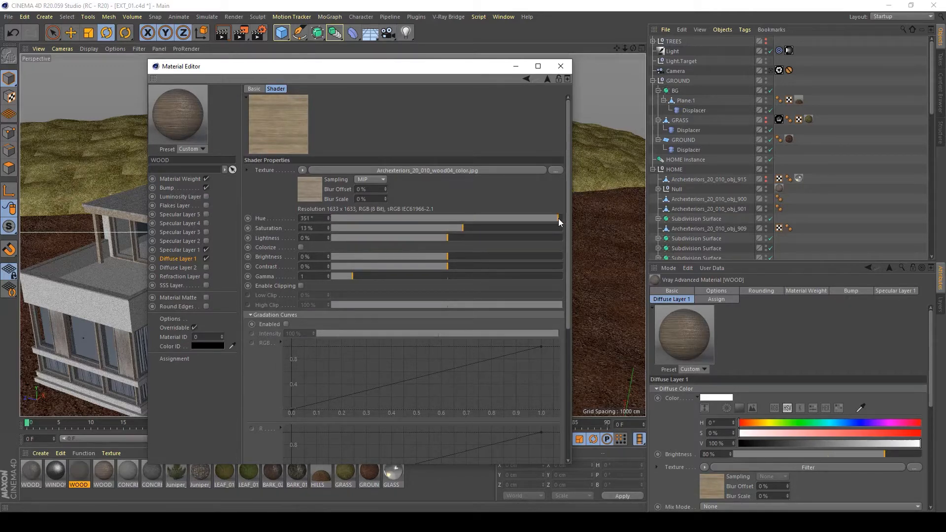
click(561, 66)
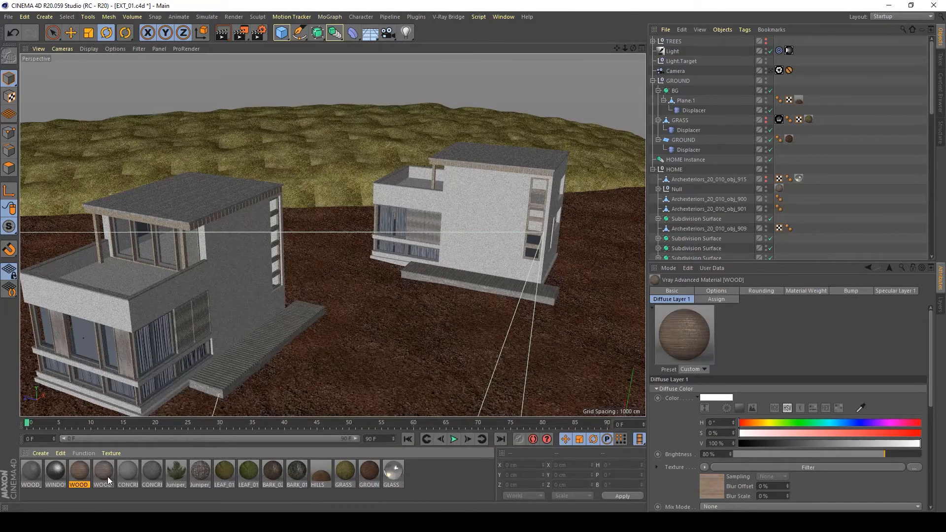
Step: Wrap the second WOOD material's Diffuse Layer 1 texture in a Filter shader and open that shader's properties
double_click(103, 471)
click(299, 179)
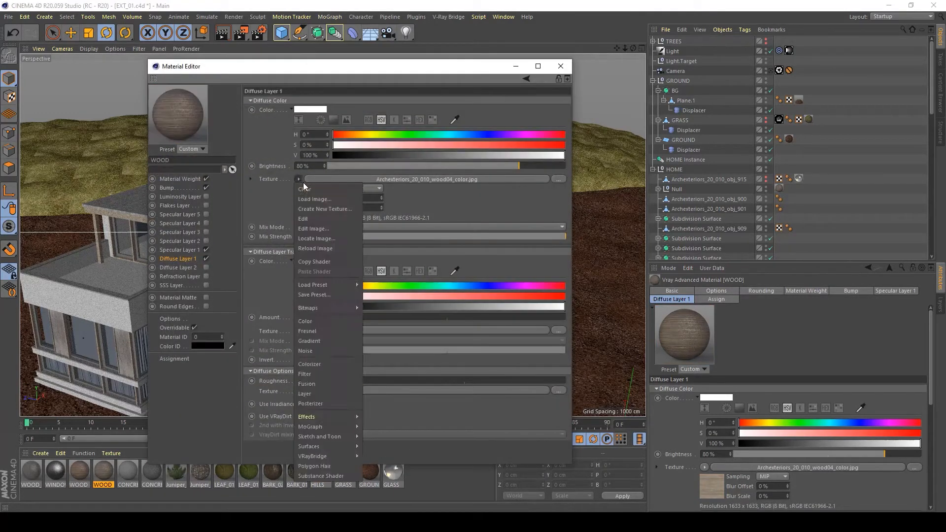
click(314, 374)
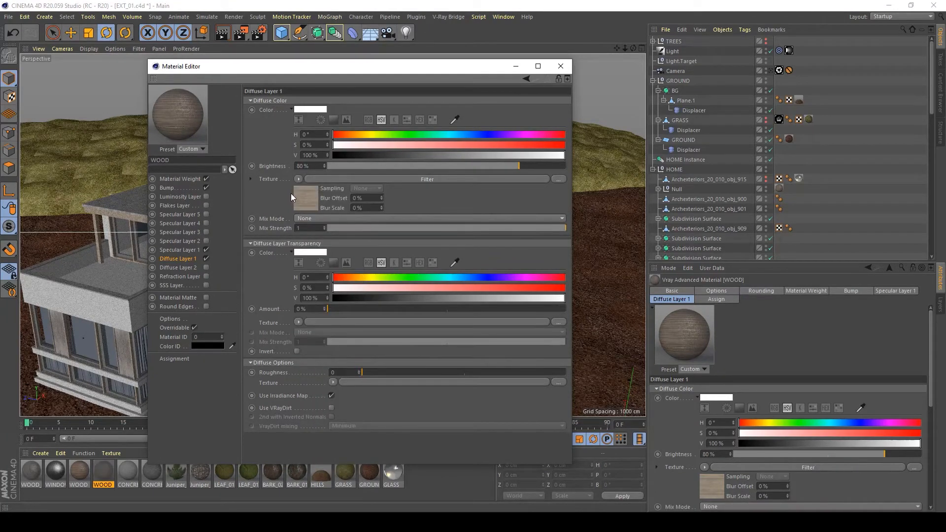
click(308, 198)
Step: Set the second WOOD material's Filter saturation to 11% and its hue to 343°
drag(450, 228, 461, 229)
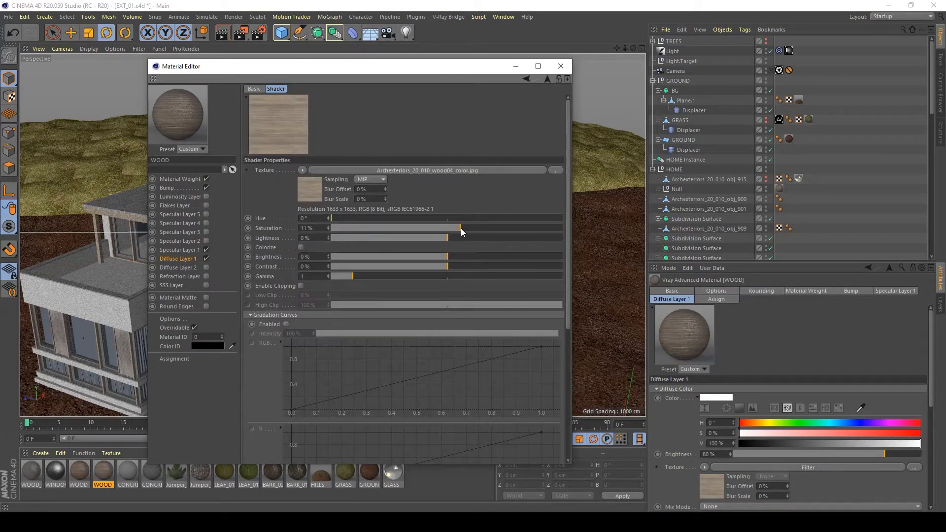
drag(394, 218, 558, 219)
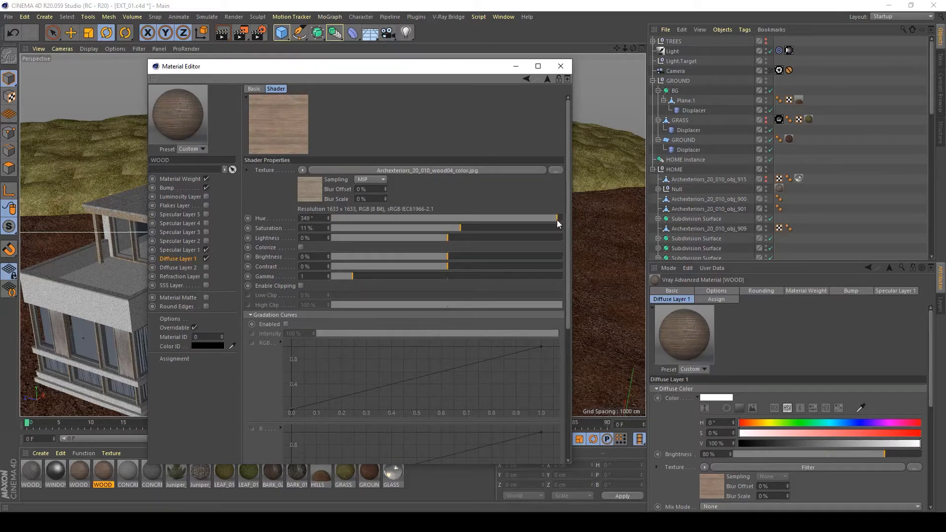
drag(555, 220, 553, 223)
Step: Compare the two recoloured WOOD materials against the house in the viewport, and close the material editor
drag(264, 69, 518, 79)
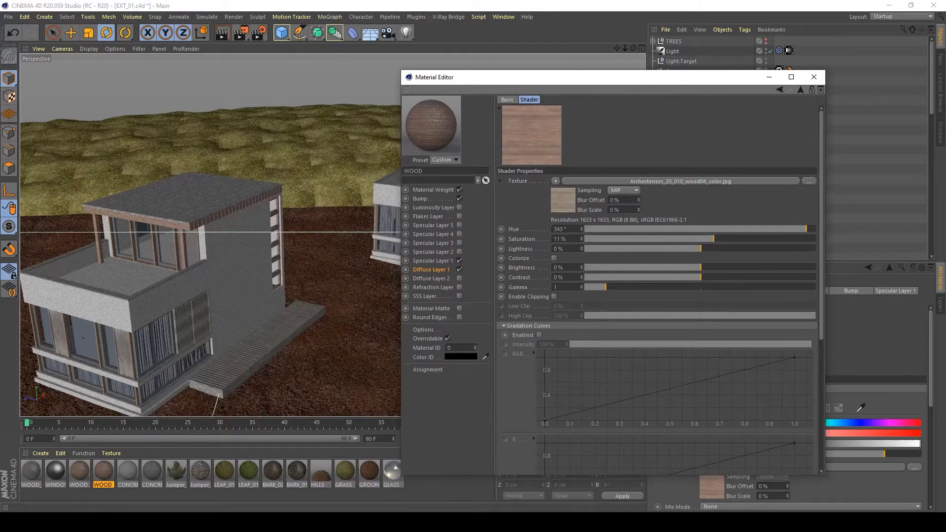
click(92, 493)
click(78, 472)
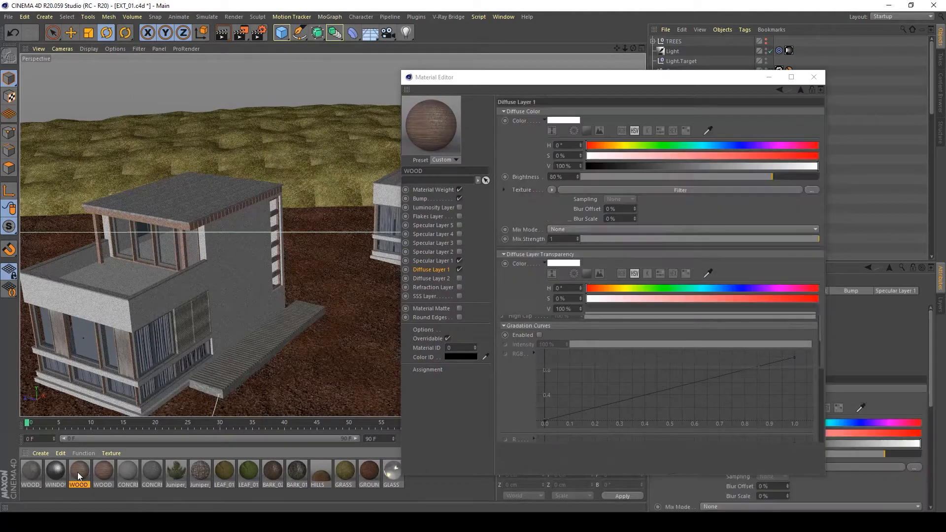
click(102, 473)
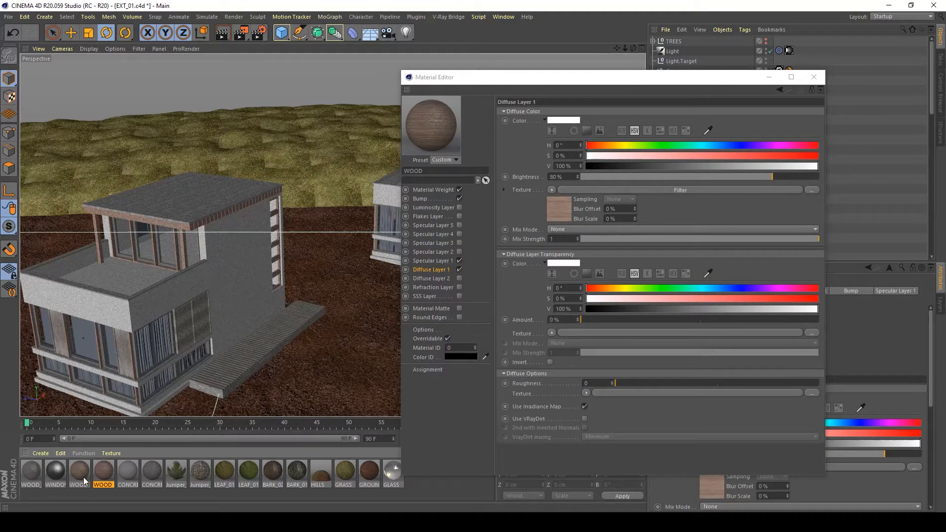
click(84, 476)
click(87, 477)
click(814, 77)
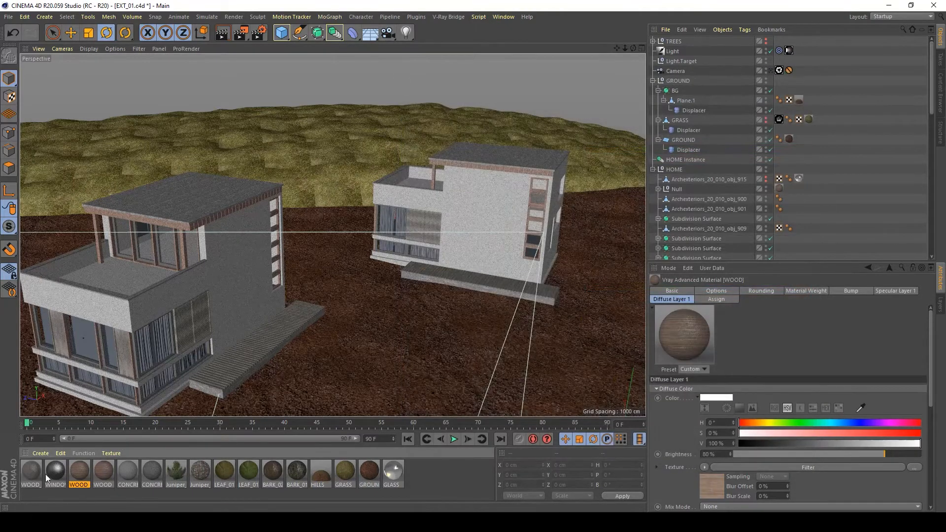
Step: Wrap the V-Ray TexMulti texture in WOOD_02's Diffuse Layer 1 in a Layer shader and open its layer list
double_click(31, 471)
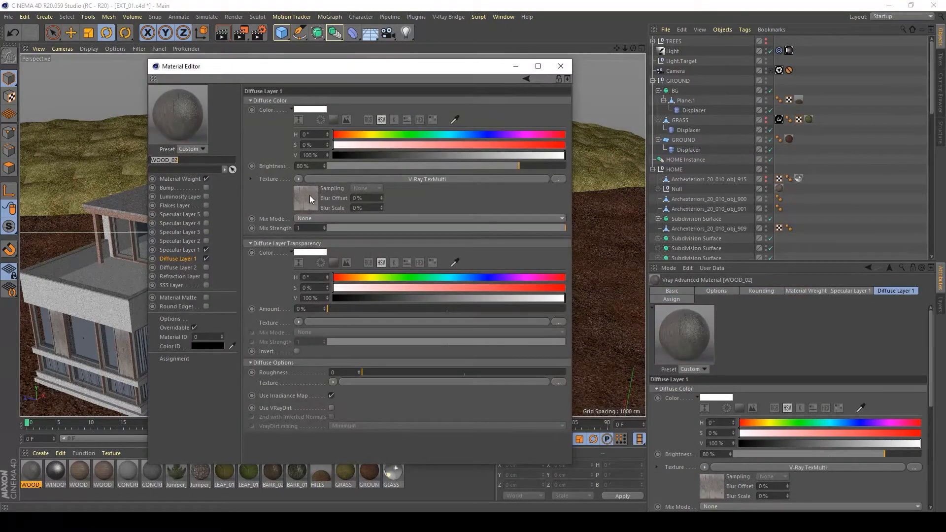
click(310, 196)
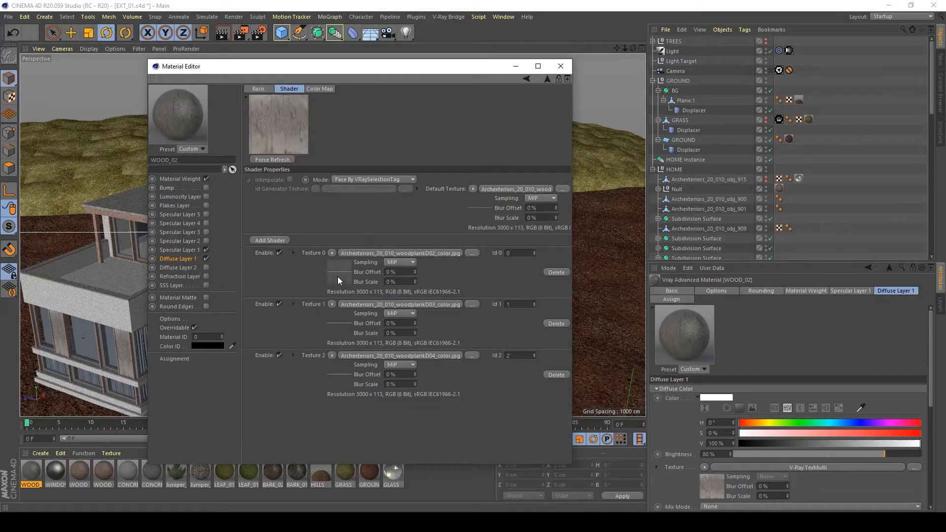
click(174, 267)
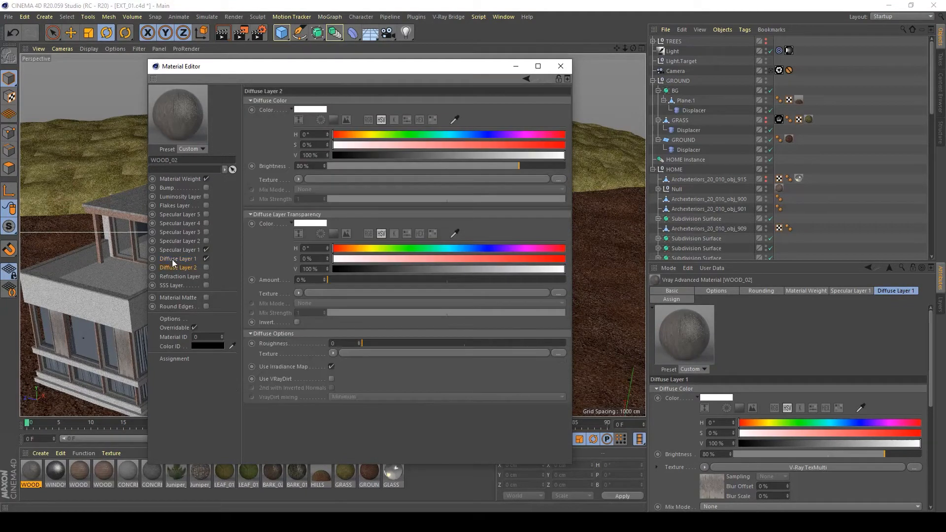
click(173, 259)
click(299, 179)
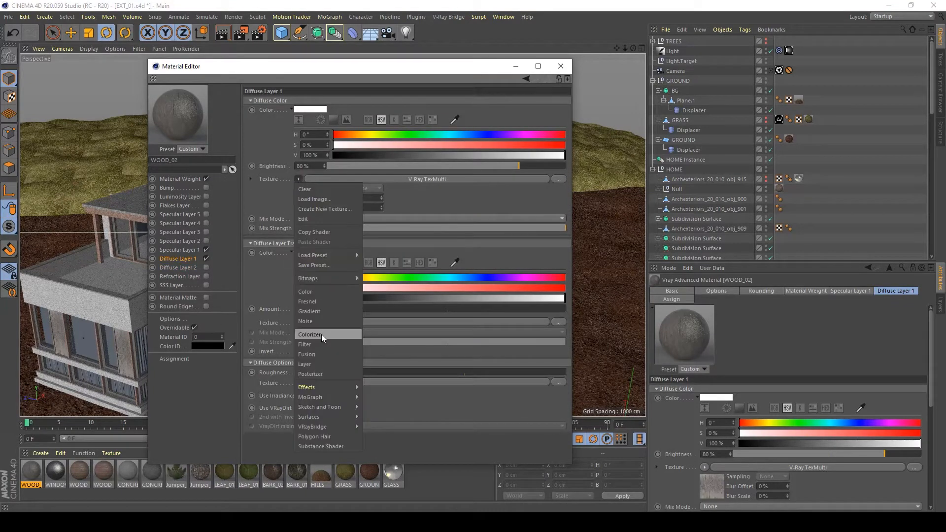
click(314, 365)
click(308, 197)
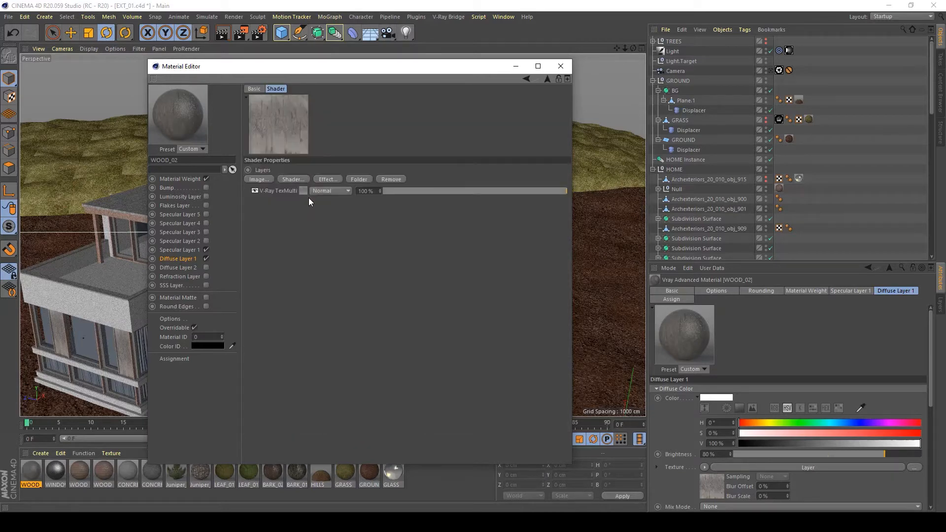
Step: Add an HSL effect above the V-Ray TexMulti layer and adjust its hue and saturation for a warmer brown
click(328, 179)
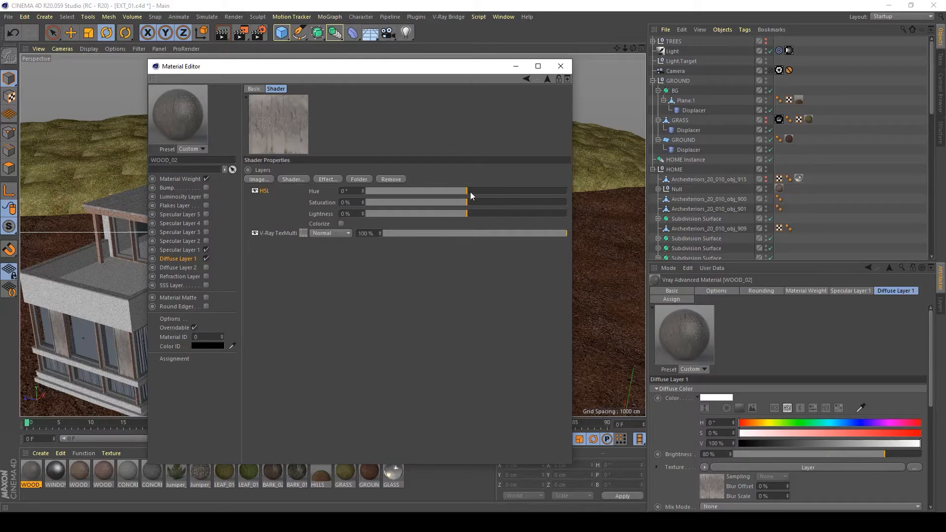
drag(465, 191, 492, 191)
mouse_move(468, 205)
mouse_down()
mouse_move(479, 204)
mouse_move(460, 193)
mouse_up()
drag(480, 204, 461, 194)
click(560, 66)
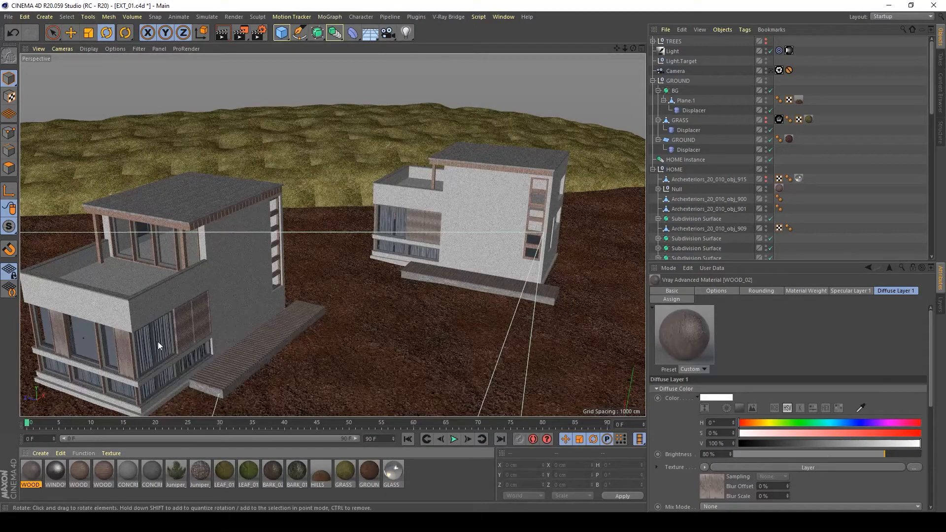
Step: Create a V-Ray Advanced Material and name it WINDOWS_VENETIANS
scroll(231, 266, up, 5)
alt+drag(232, 266, 274, 307)
scroll(274, 307, up, 3)
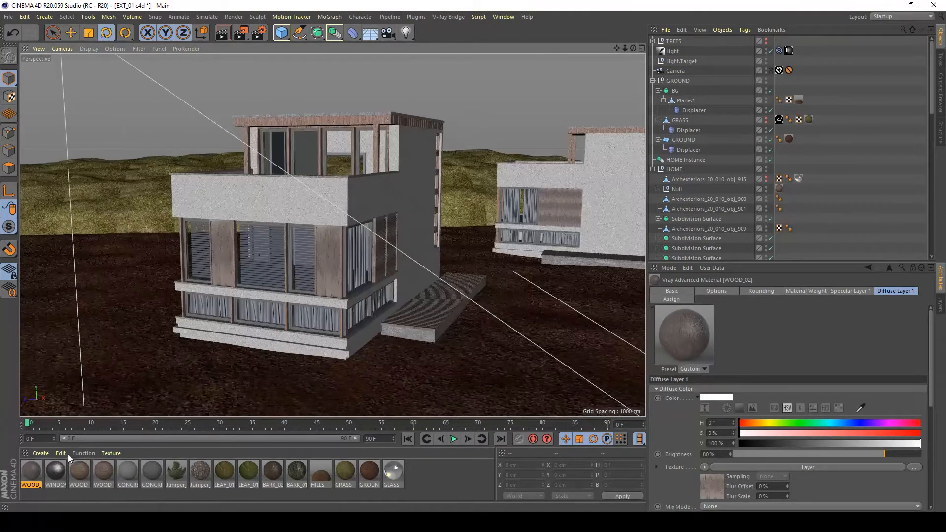
click(42, 454)
mouse_move(66, 341)
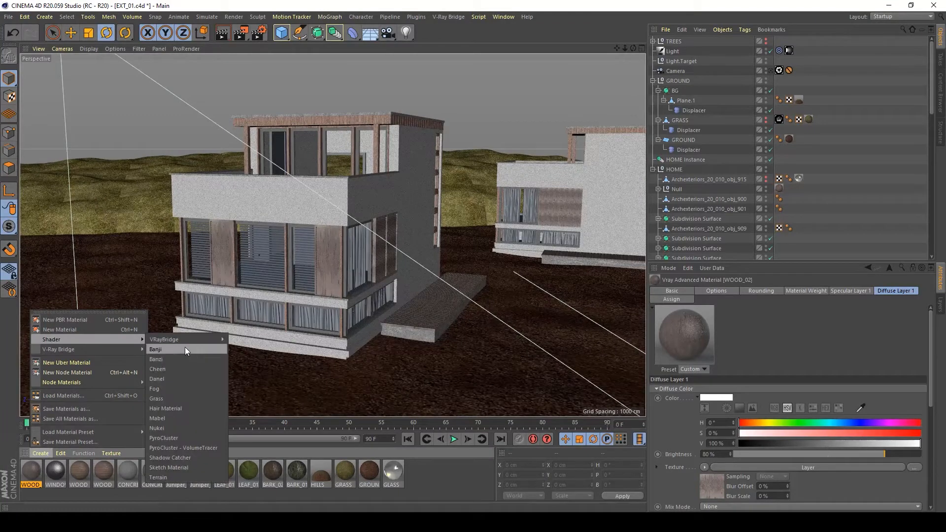
mouse_move(179, 338)
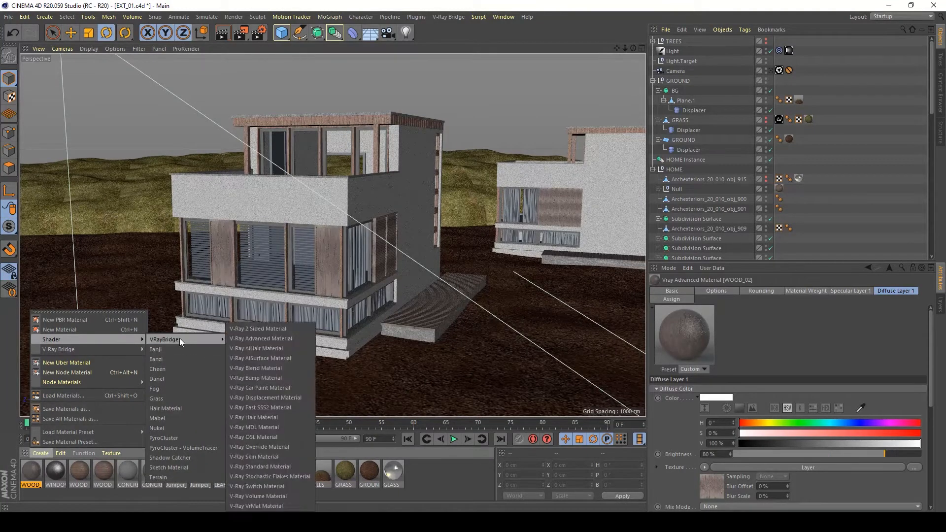
click(264, 339)
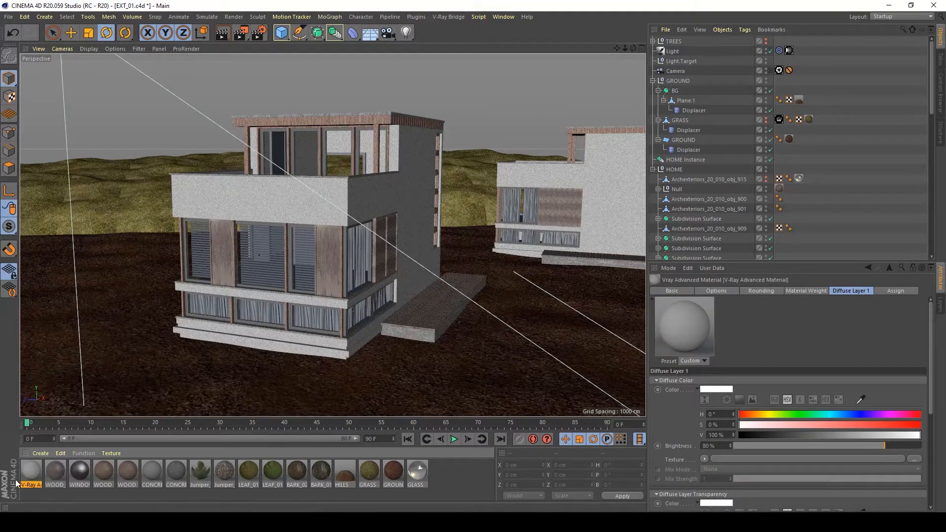
double_click(30, 472)
text(WINDOWS_VE)
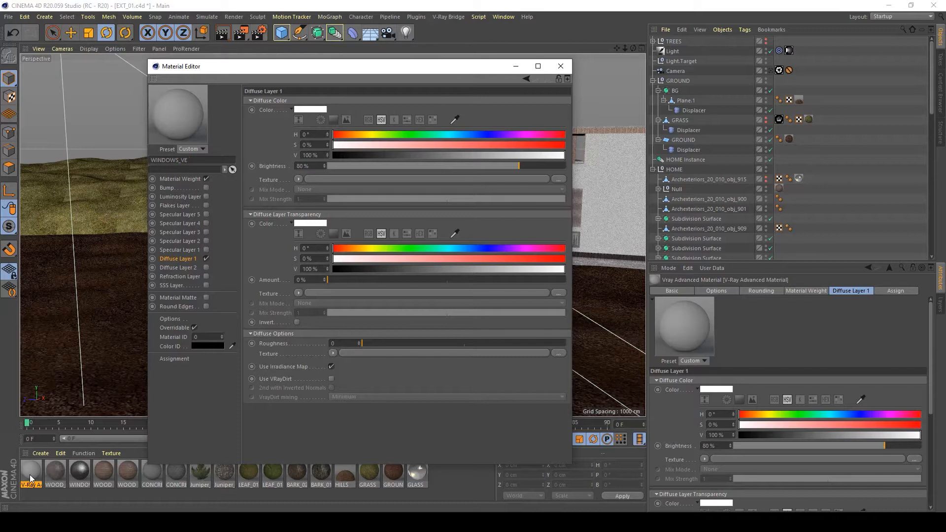
text(NETIANS)
key(Return)
Step: Enable Specular Layer 1 on WINDOWS_VENETIANS with a Fresnel IOR of 1.3, and set the diffuse brightness to 95%
click(206, 251)
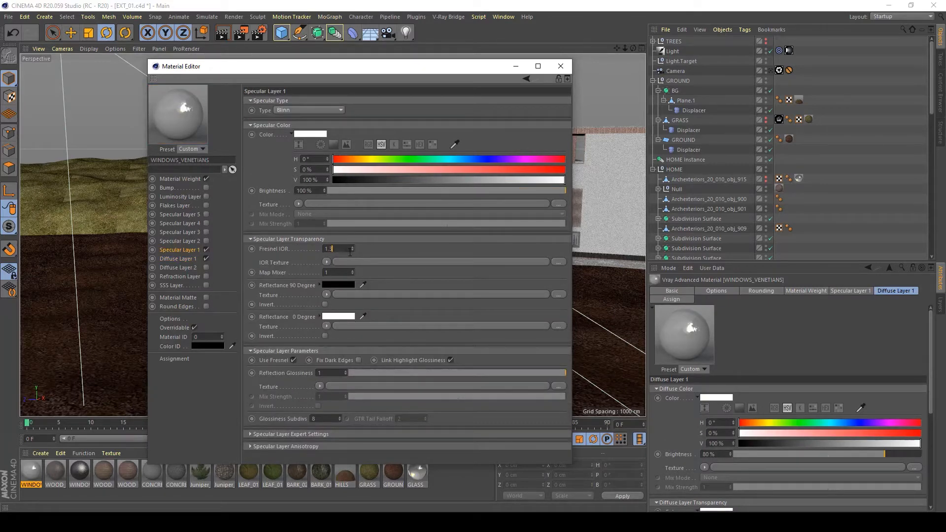
click(190, 259)
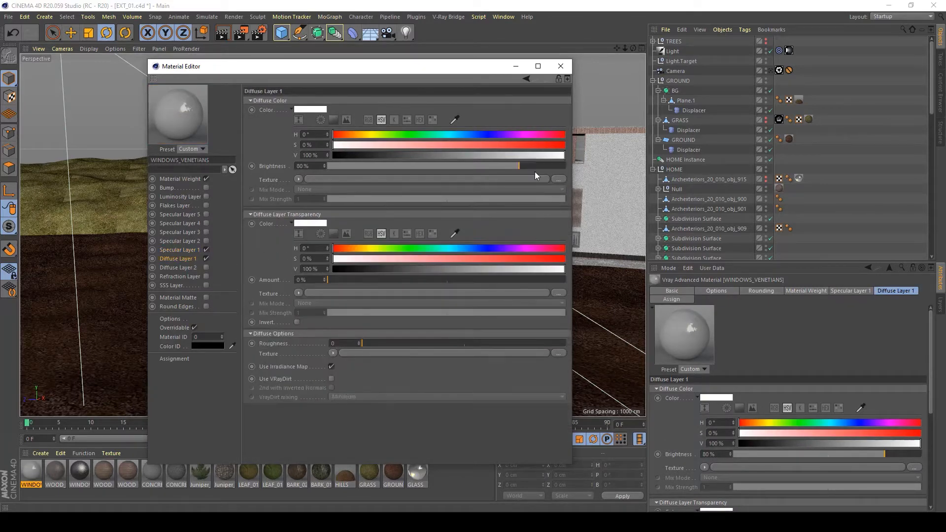
drag(312, 167, 179, 163)
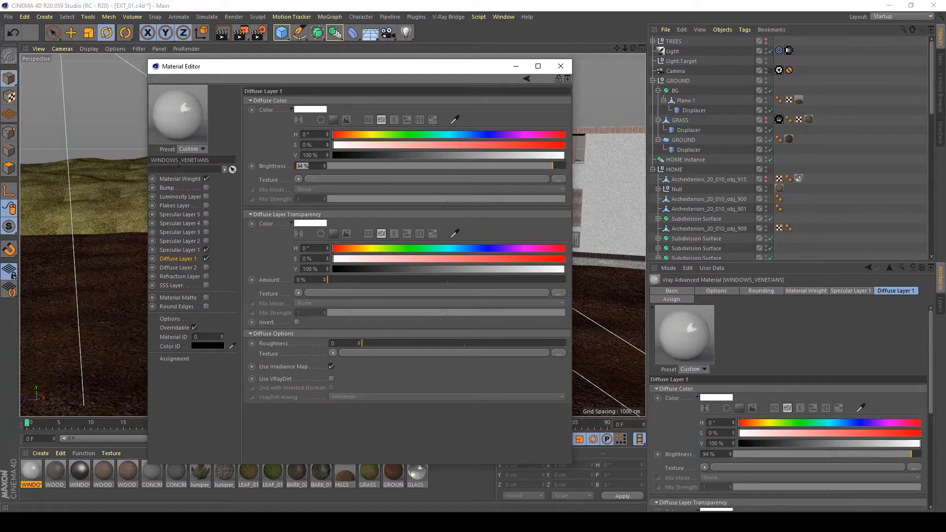
text(90)
key(Return)
drag(309, 169, 247, 157)
text(95)
key(Return)
click(560, 66)
Step: Apply the WINDOWS_VENETIANS material to the venetian blinds behind the front windows of the nearer house
drag(42, 459, 205, 244)
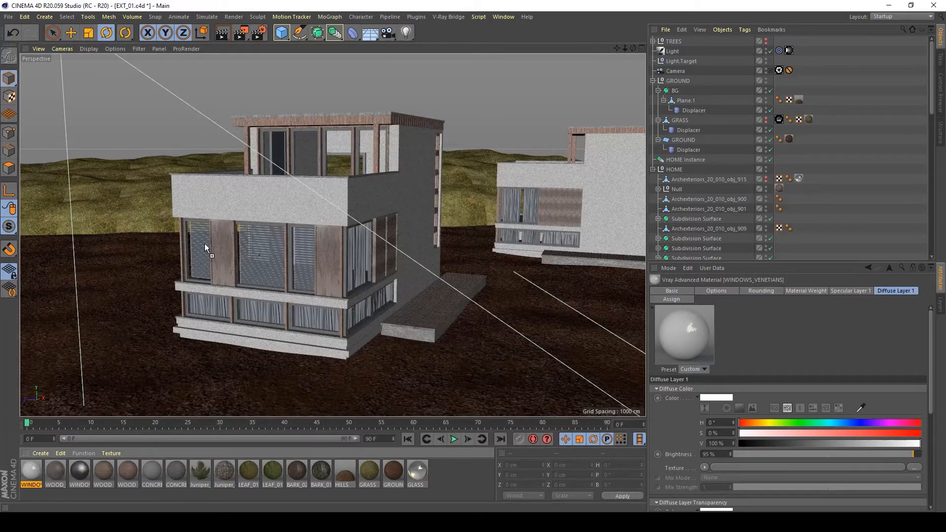
alt+drag(235, 274, 194, 442)
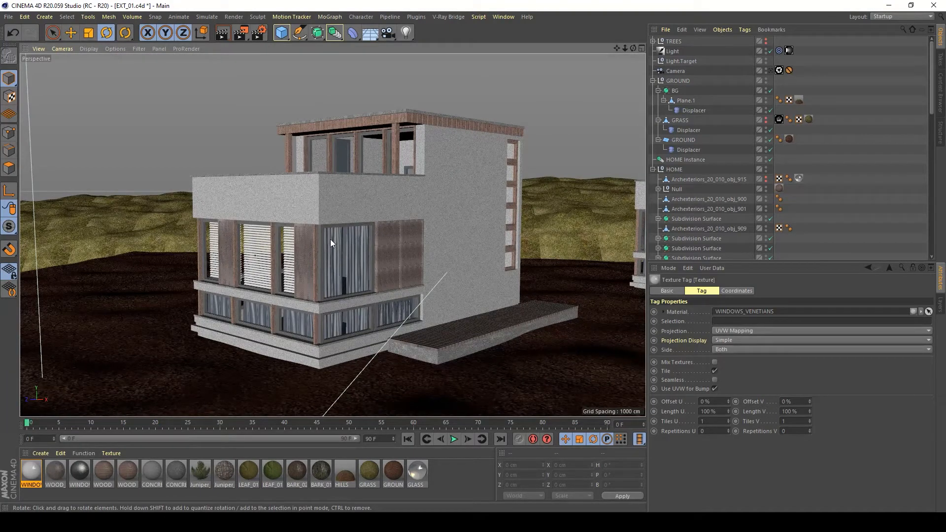
alt+drag(334, 271, 393, 226)
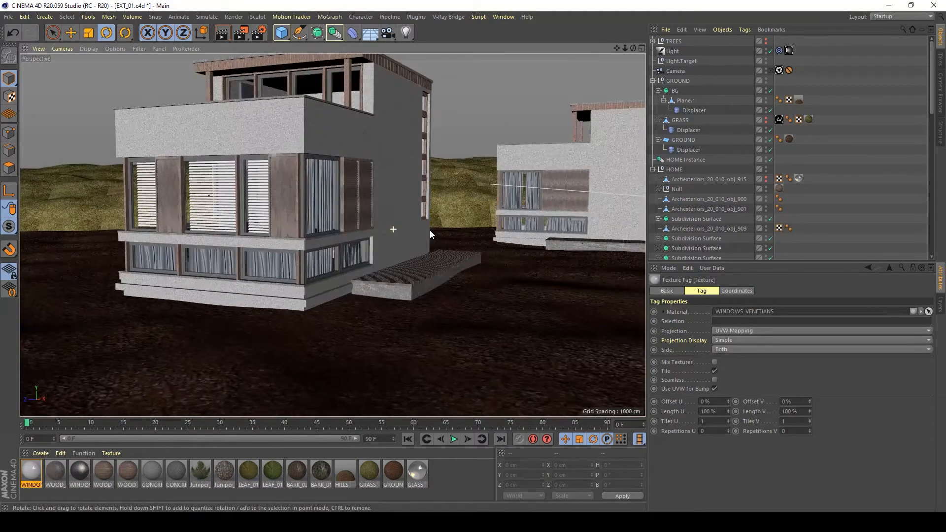
Step: Create another V-Ray Advanced Material and name it FABRIC_WINDOWS
click(40, 453)
mouse_move(59, 351)
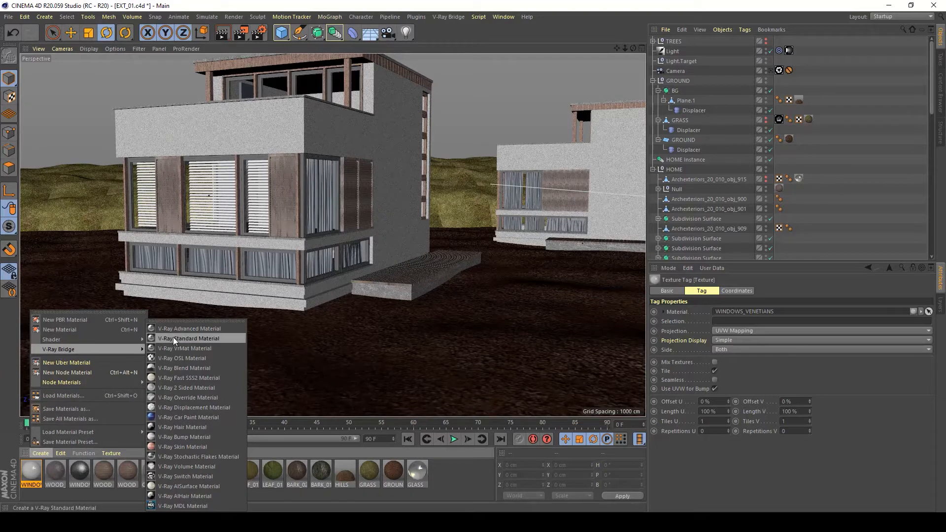
click(189, 329)
click(41, 454)
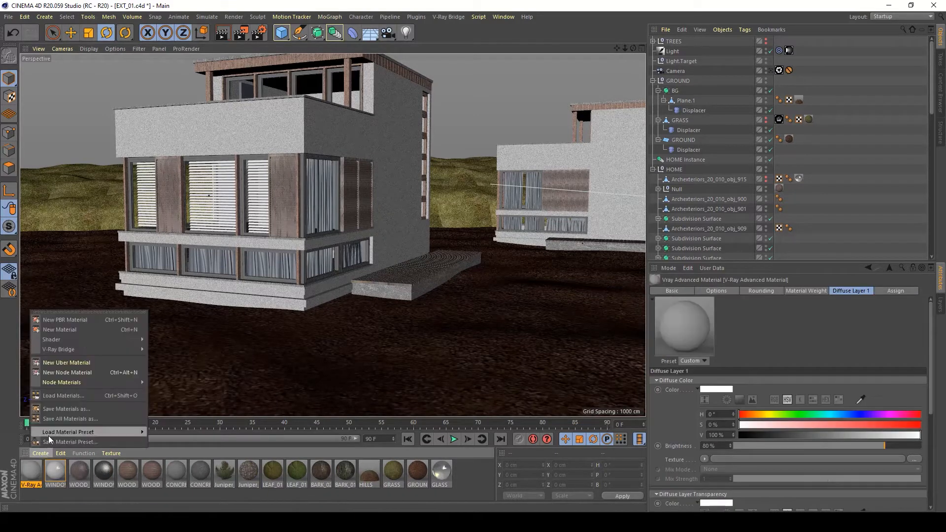
click(27, 475)
double_click(32, 472)
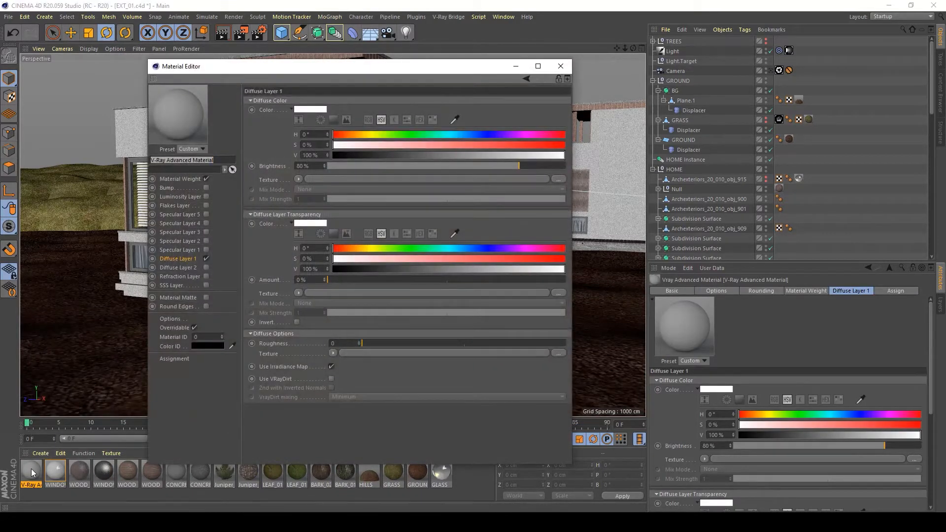
text(FABRIC_WINDOWS)
key(Return)
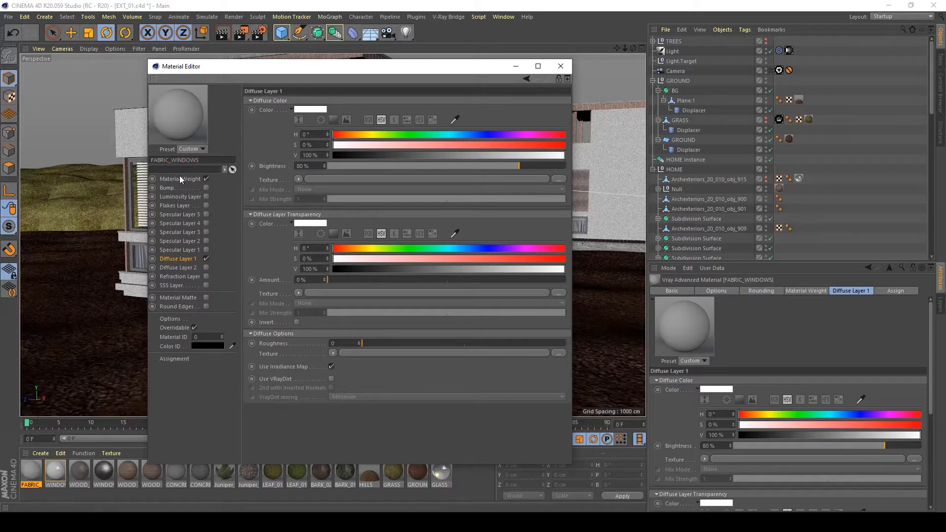
Step: Load a Layer shader as the Diffuse Layer 1 texture of FABRIC_WINDOWS and add Fresnel and Color layers, with Fresnel above Color
click(299, 178)
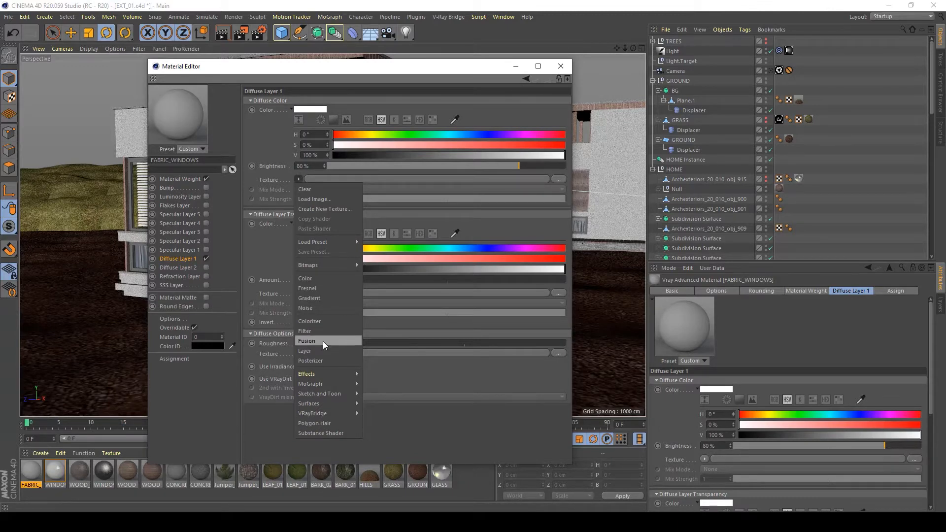
click(305, 351)
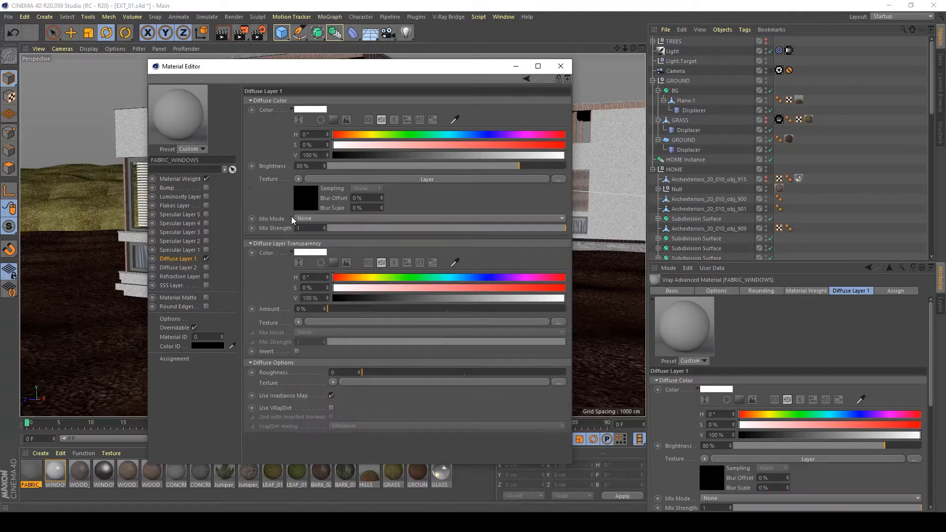
click(306, 199)
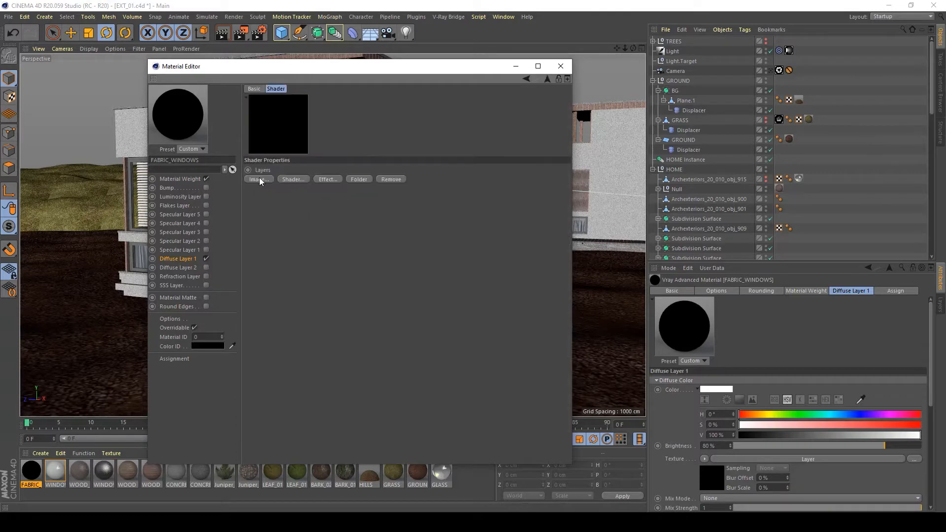
click(290, 180)
click(332, 234)
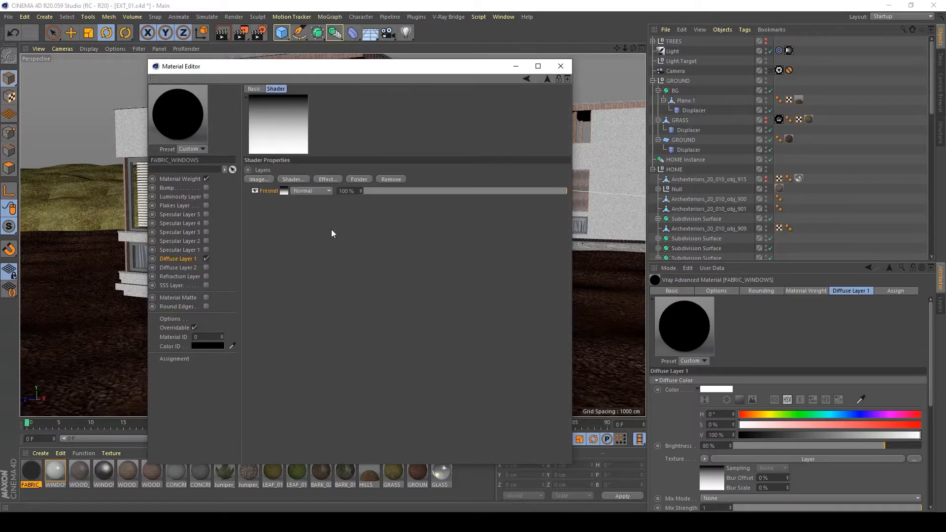
click(258, 180)
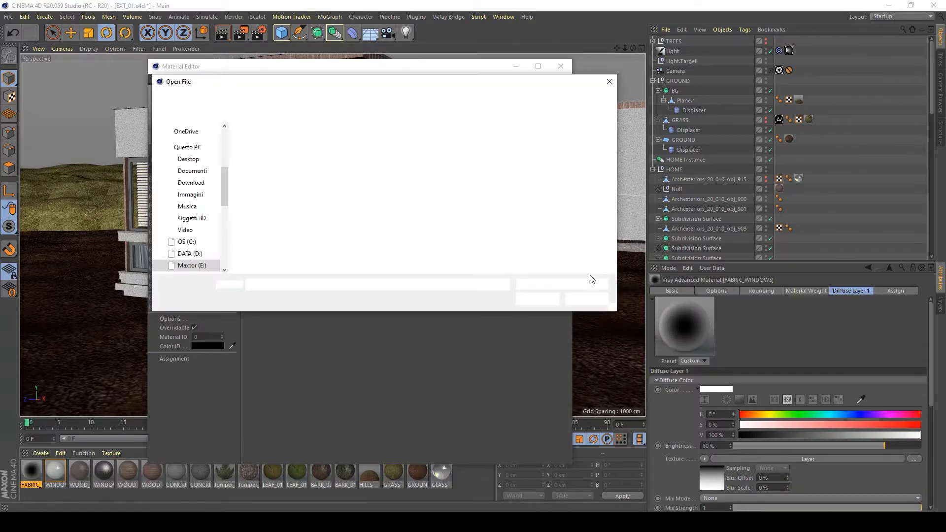
click(587, 299)
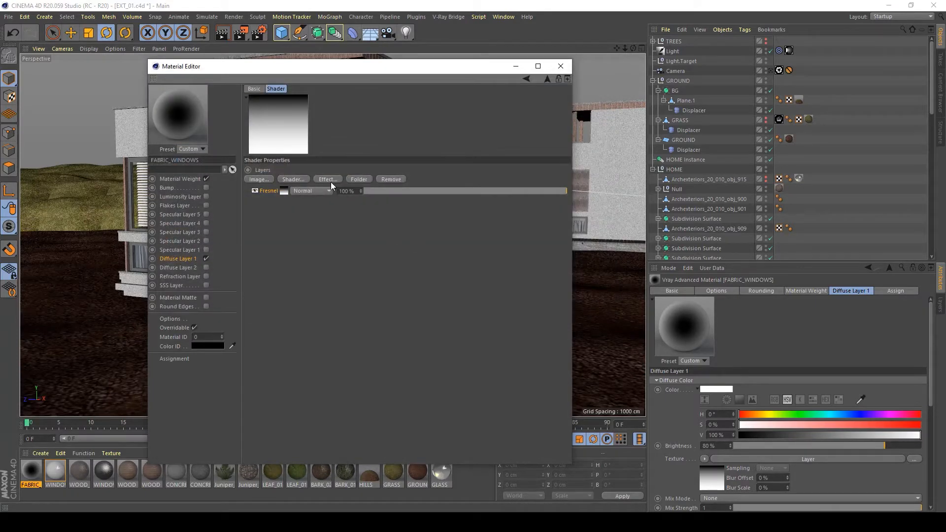
click(303, 180)
click(330, 220)
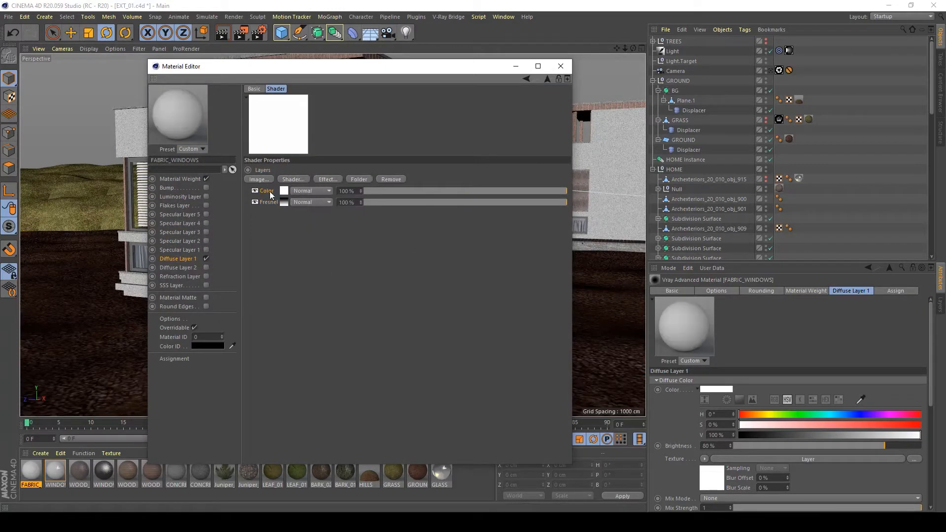
Step: Set the Color layer to a light blue with hue 217°, saturation 22% and value 100%
click(285, 202)
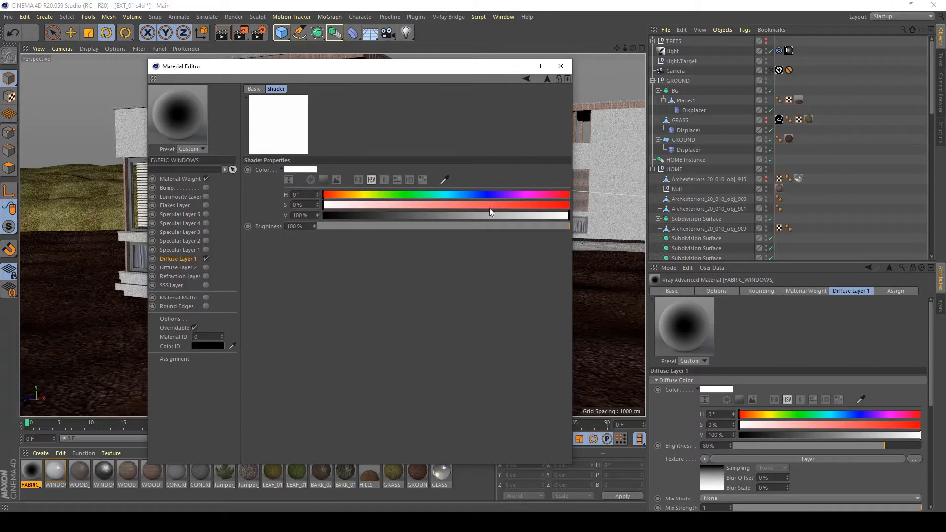
click(355, 205)
drag(542, 216, 570, 217)
drag(342, 195, 472, 195)
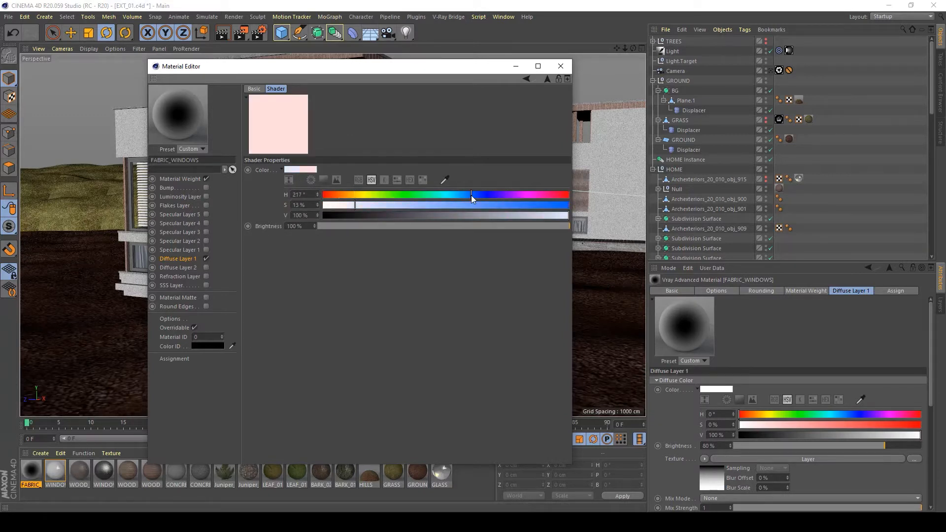
drag(404, 211, 377, 211)
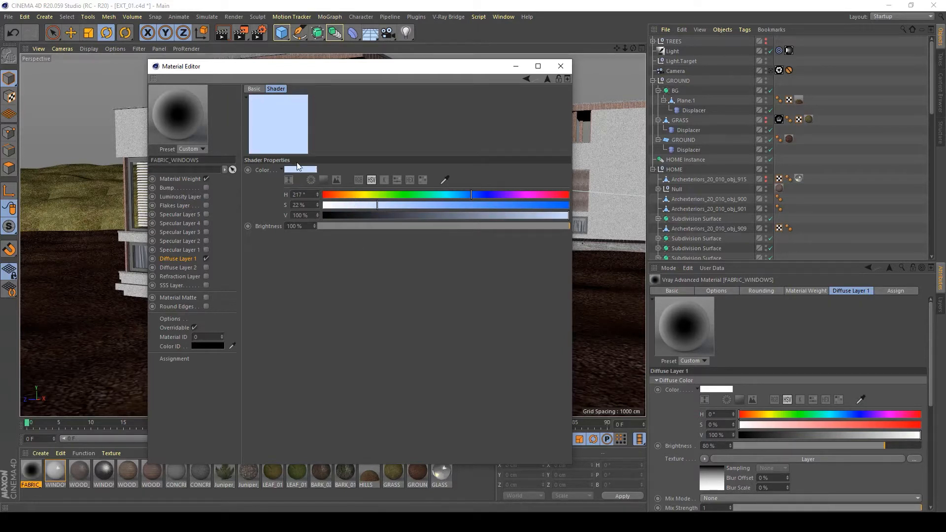
click(547, 79)
Step: Set the Fresnel layer's blend mode to Screen at 50% strength and close the material's settings
click(326, 192)
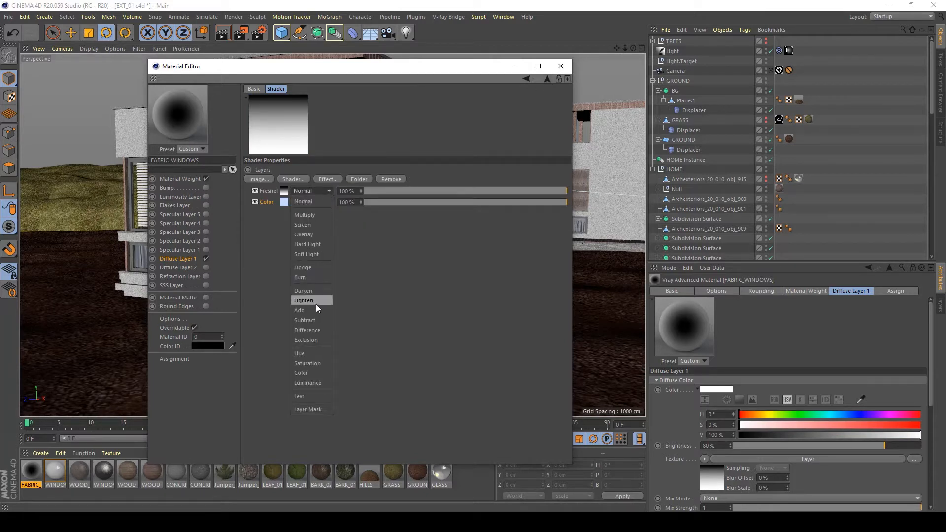
click(310, 225)
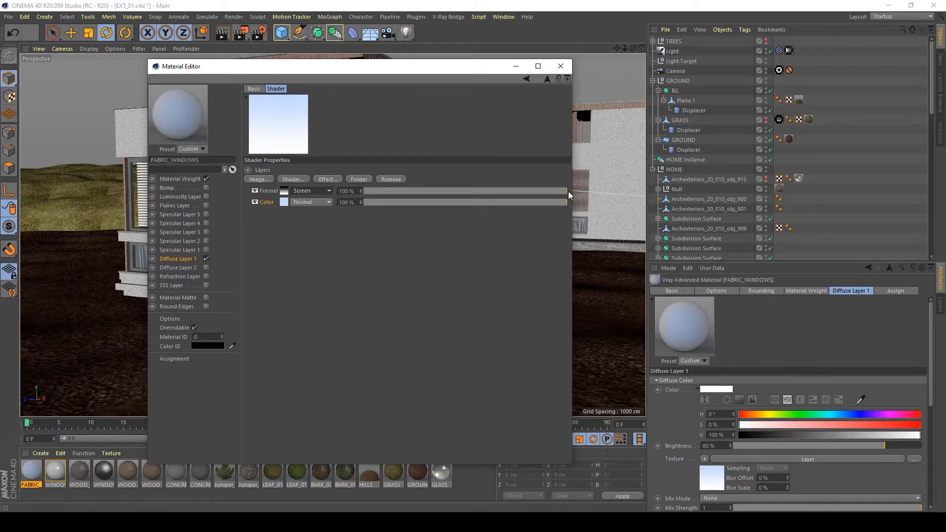
drag(501, 192, 465, 192)
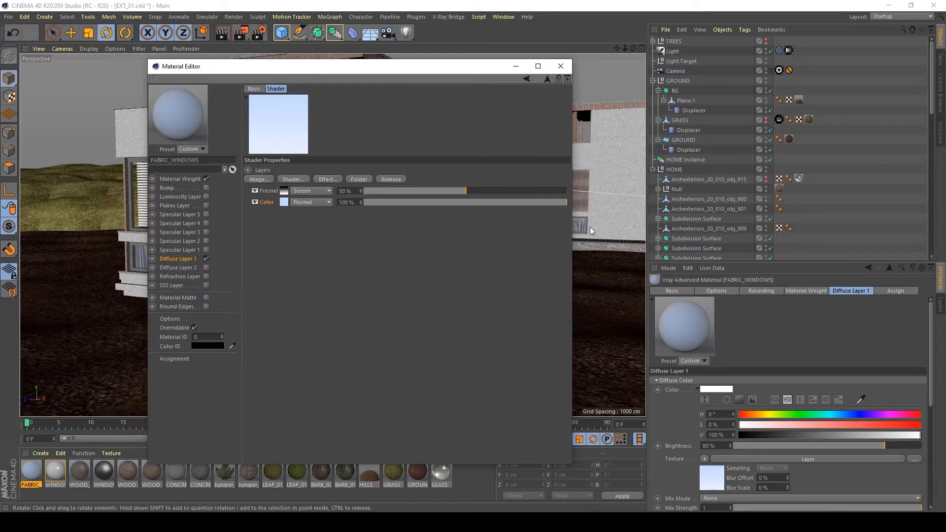
click(561, 66)
Step: Apply FABRIC_WINDOWS to the curtains in the nearer house's two outer lower front windows and the far part of its lower side window
drag(37, 476, 261, 262)
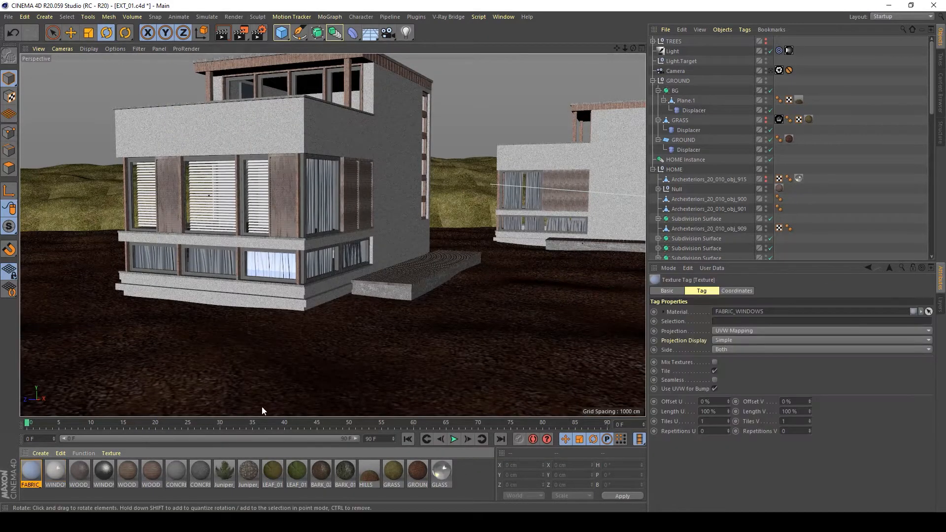
drag(37, 476, 155, 258)
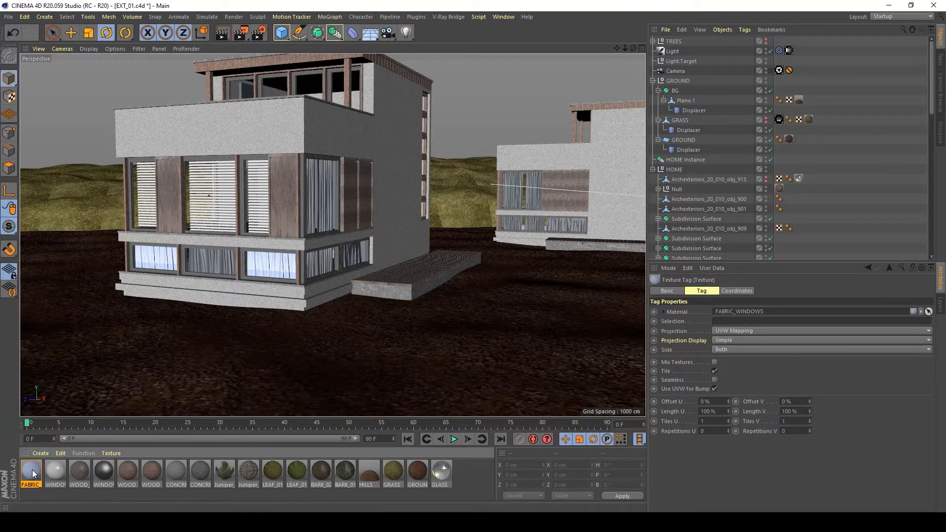
drag(33, 474, 354, 258)
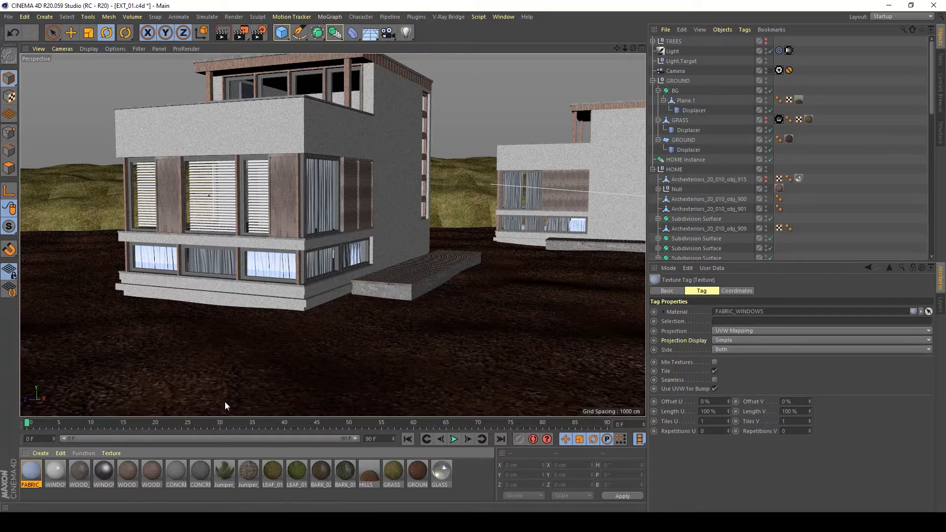
drag(31, 474, 349, 261)
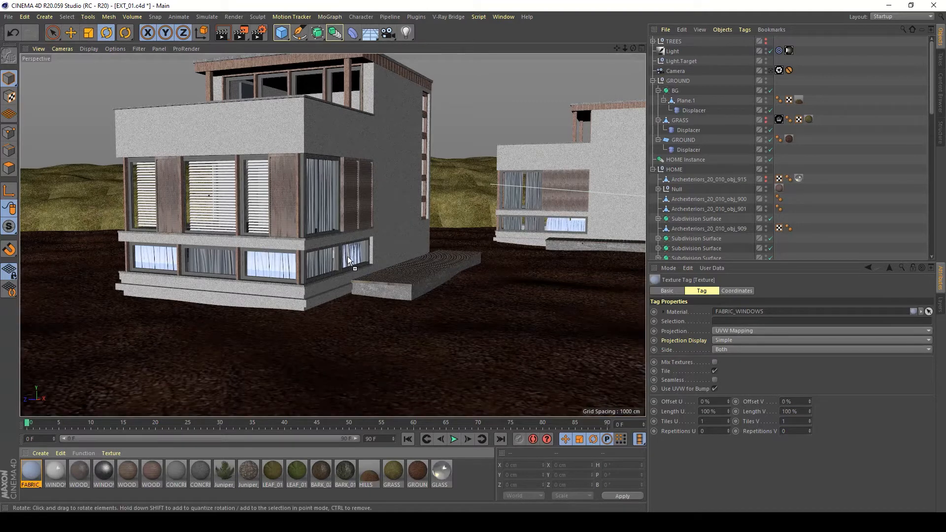
Step: Duplicate the FABRIC_WINDOWS material and set the copy's Color layer to hue 207° and saturation 16%
drag(32, 476, 31, 480)
double_click(32, 477)
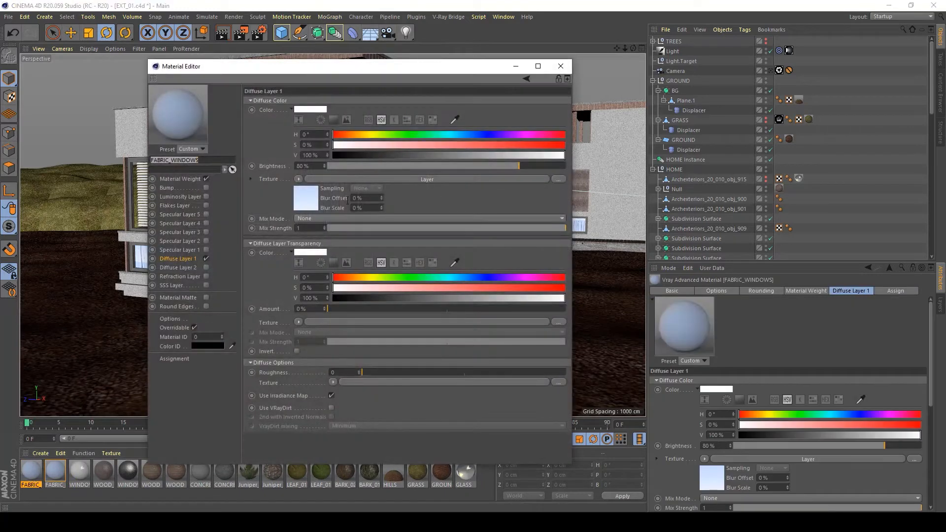
click(293, 201)
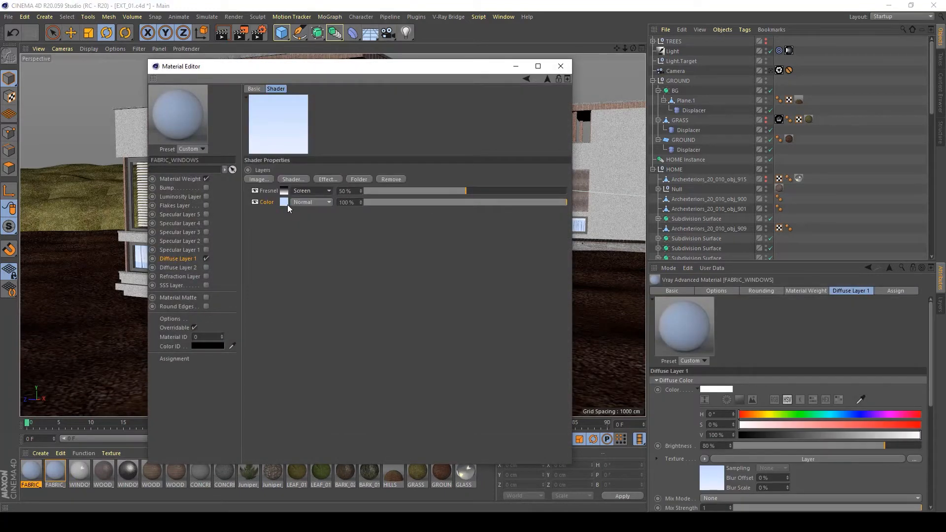
mouse_move(366, 204)
mouse_down()
mouse_move(378, 205)
mouse_move(362, 205)
mouse_up()
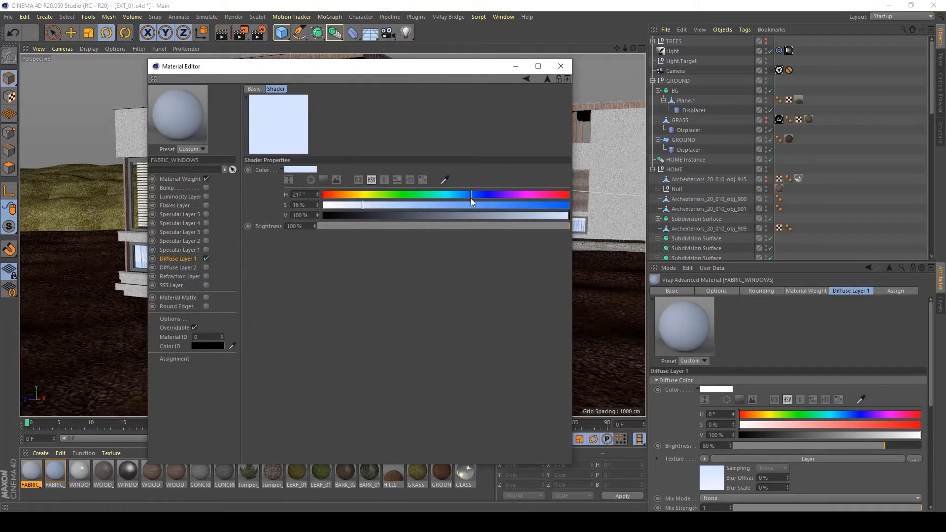
mouse_move(471, 195)
mouse_down()
mouse_move(486, 197)
mouse_move(463, 198)
mouse_up()
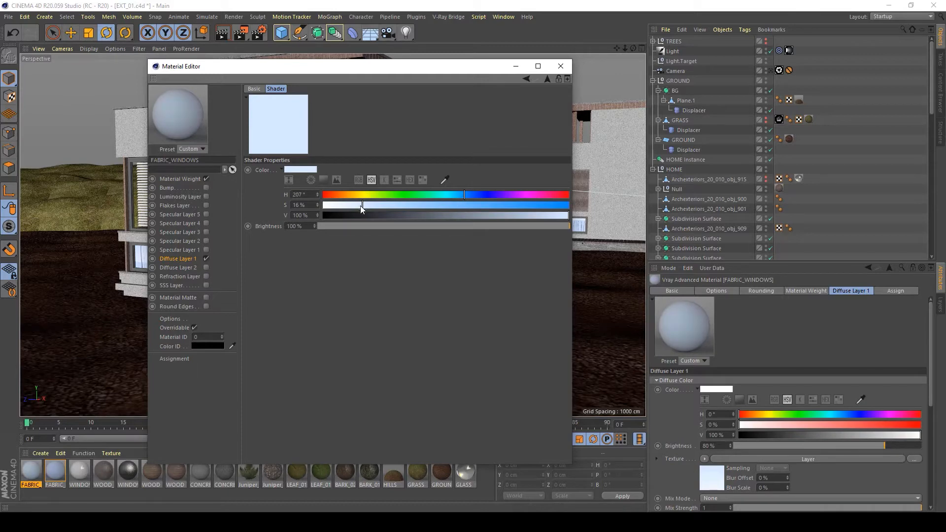
click(560, 66)
Step: Apply the lighter fabric copy to the curtains in the middle lower front window and the remaining side windows of the nearer house
drag(31, 471, 223, 261)
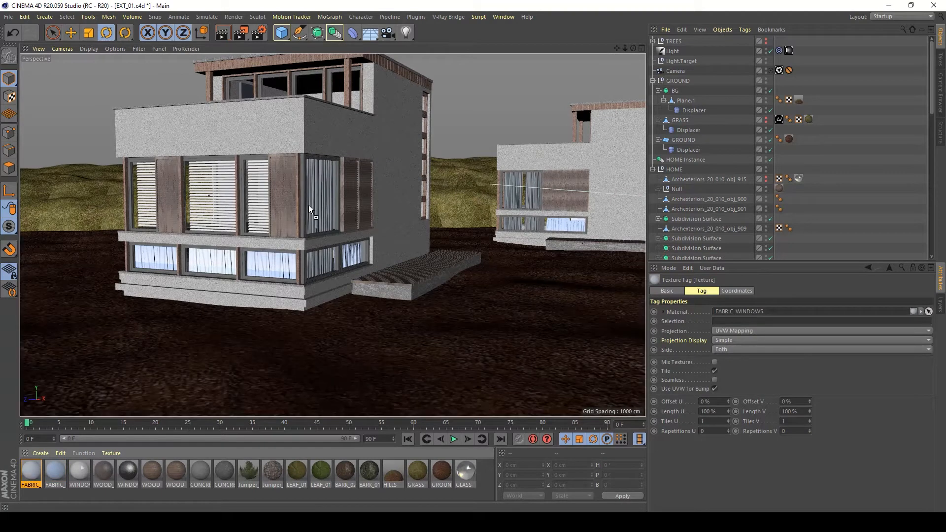
drag(35, 477, 328, 208)
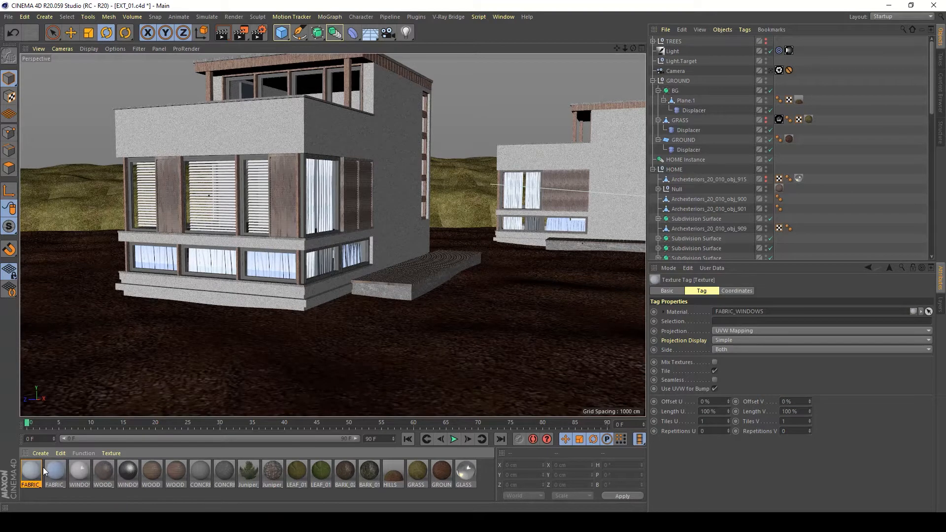
click(873, 171)
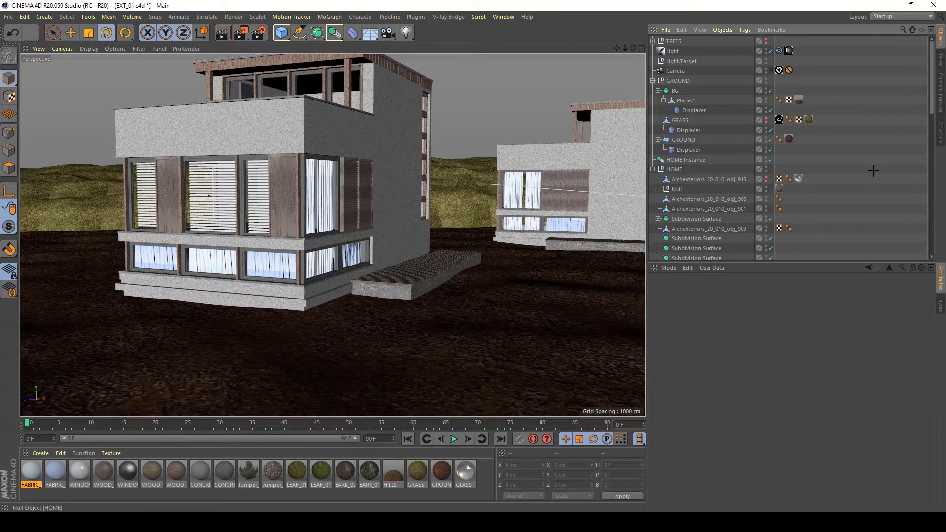
Step: Save the scene and render the view through the scene's Camera to the Picture Viewer
key(ctrl+s)
scroll(841, 174, down, 3)
scroll(841, 174, up, 3)
click(771, 71)
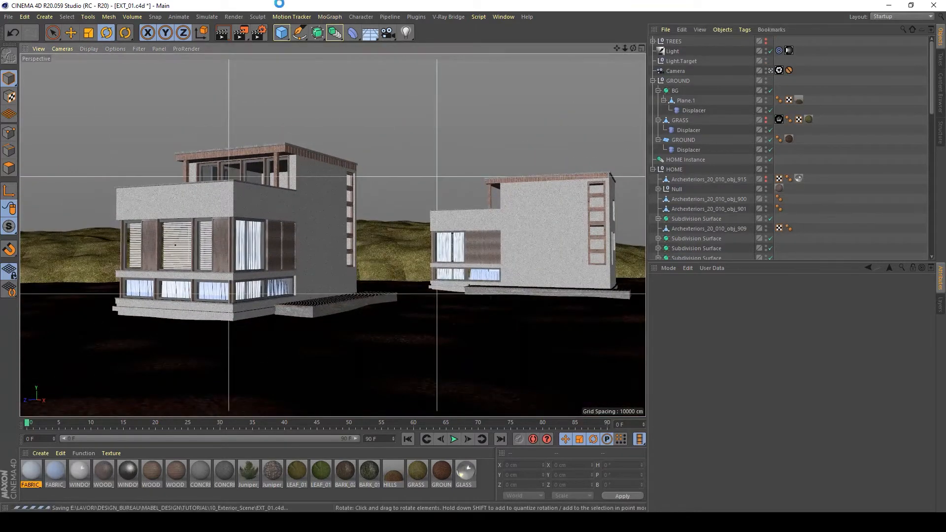
key(ctrl+s)
click(240, 34)
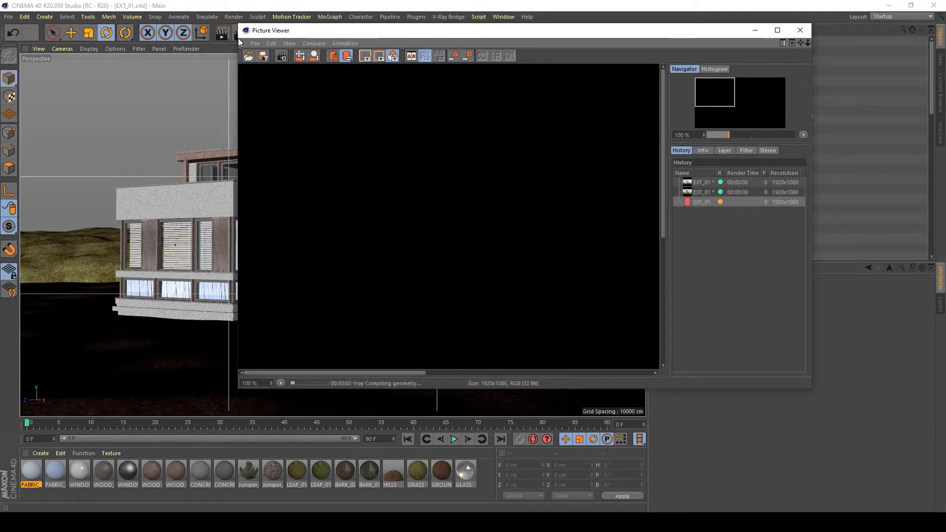
Step: Compare the new render with the previous one in the Picture Viewer history by alternating between them at full-image view
double_click(413, 246)
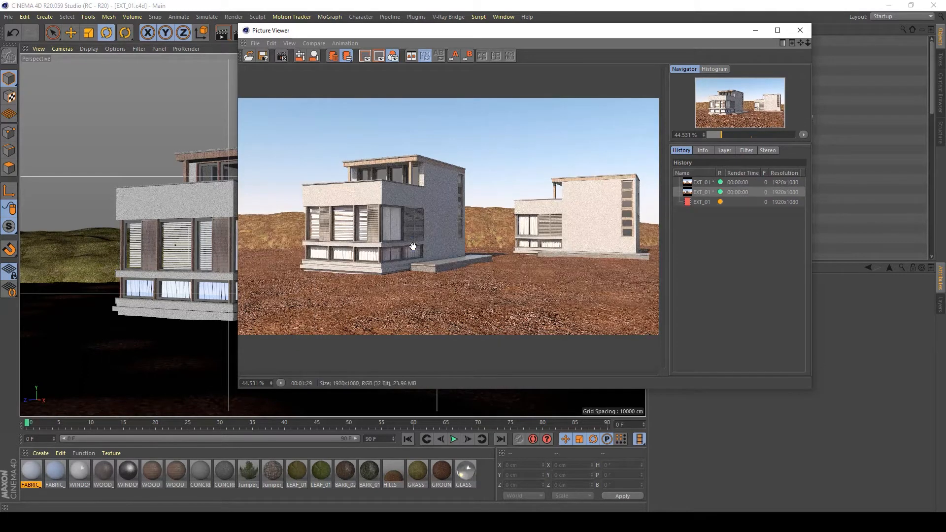
key(Down)
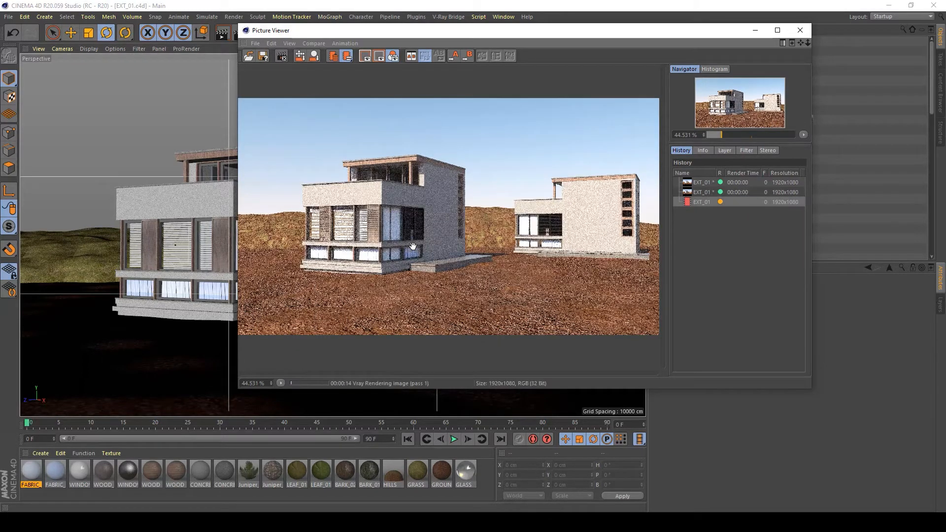
key(Up)
key(Down)
key(Up)
key(Down)
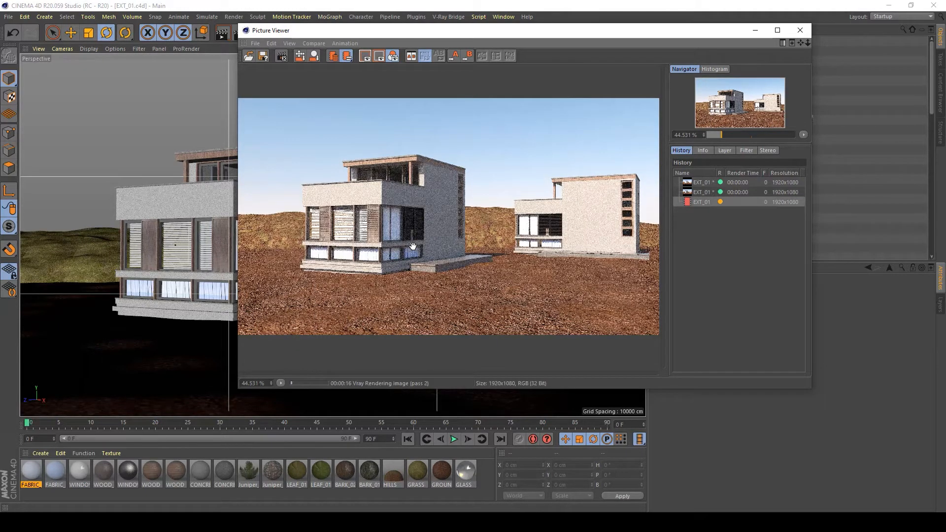
key(Up)
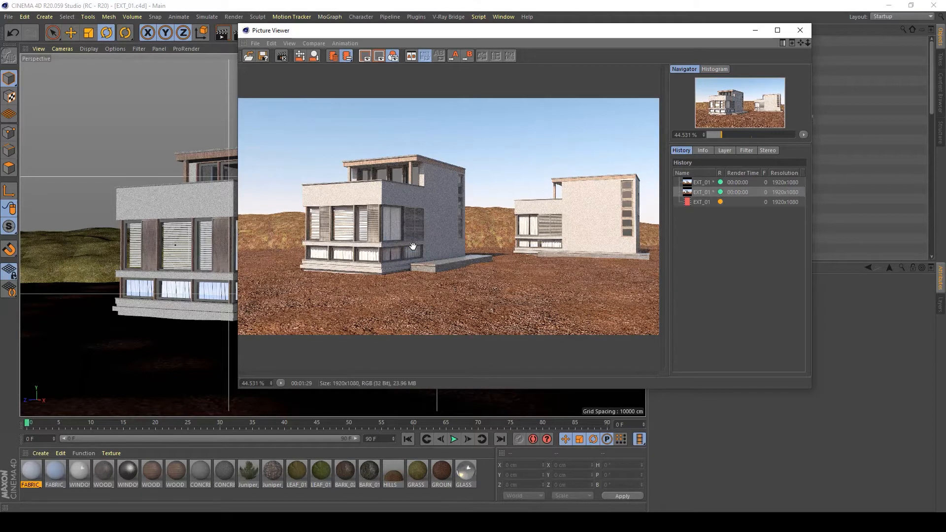
key(Down)
key(Up)
key(Down)
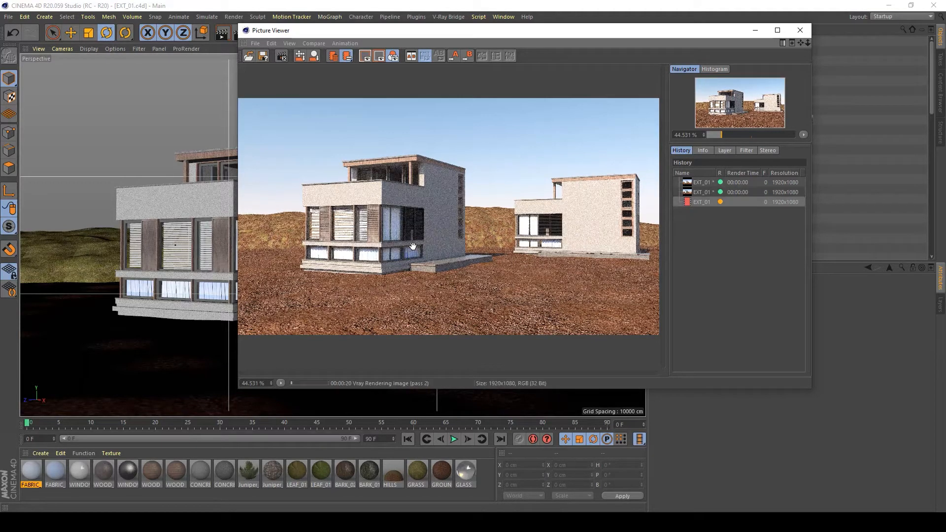
Step: Compare the running render with the previous one in the history, then stop the render and close the Picture Viewer
key(Up)
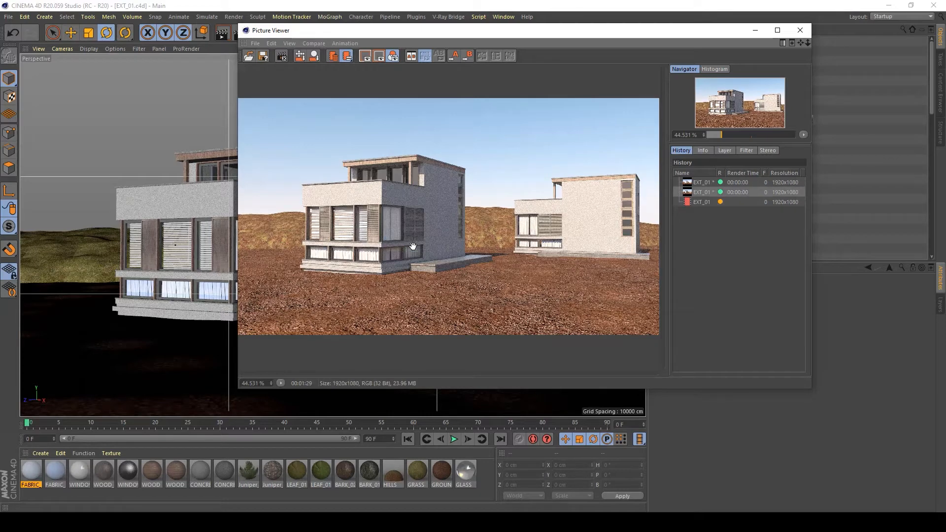
key(Down)
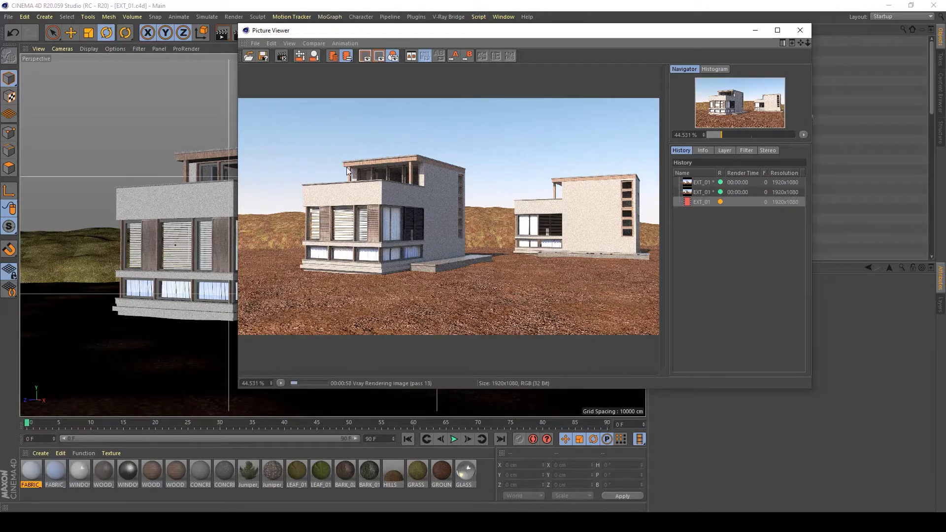
click(799, 30)
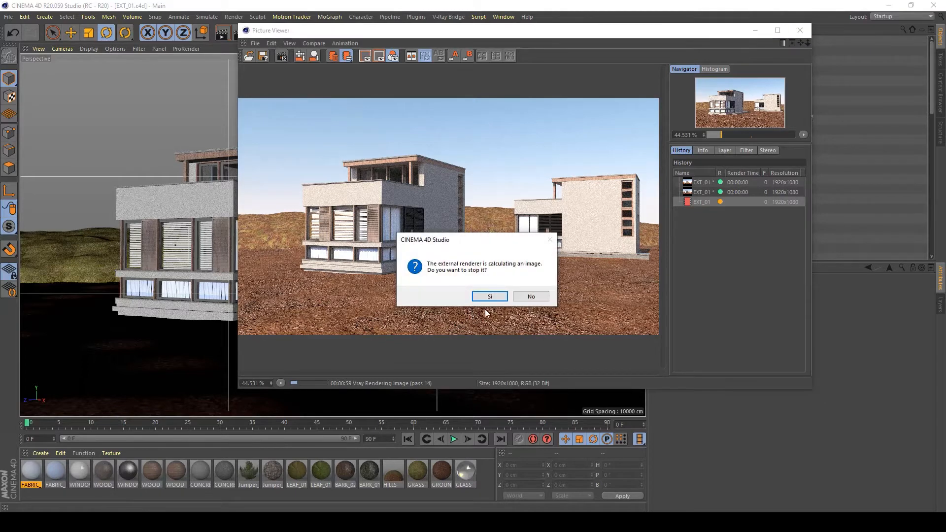
click(488, 298)
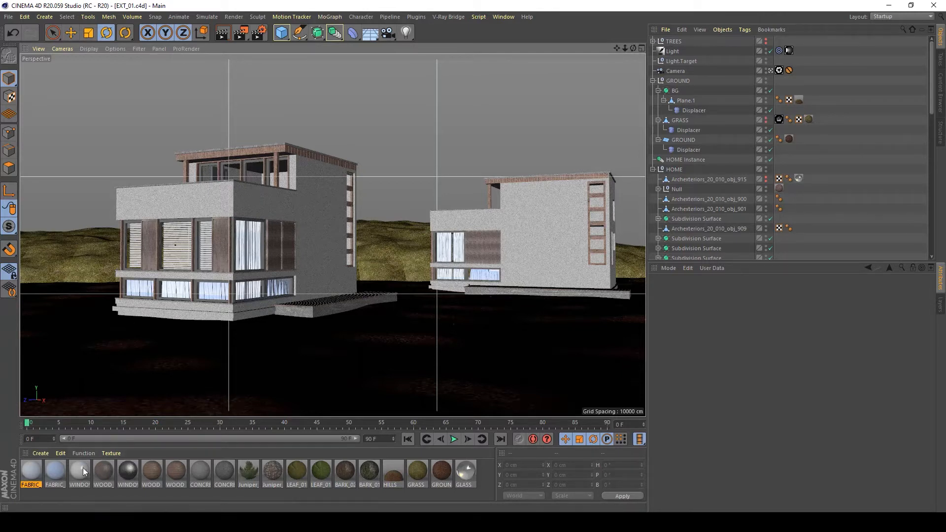
Step: Set the bluer FABRIC_WINDOWS material's Diffuse Layer 1 to Multiply mix mode and 90% brightness
double_click(55, 470)
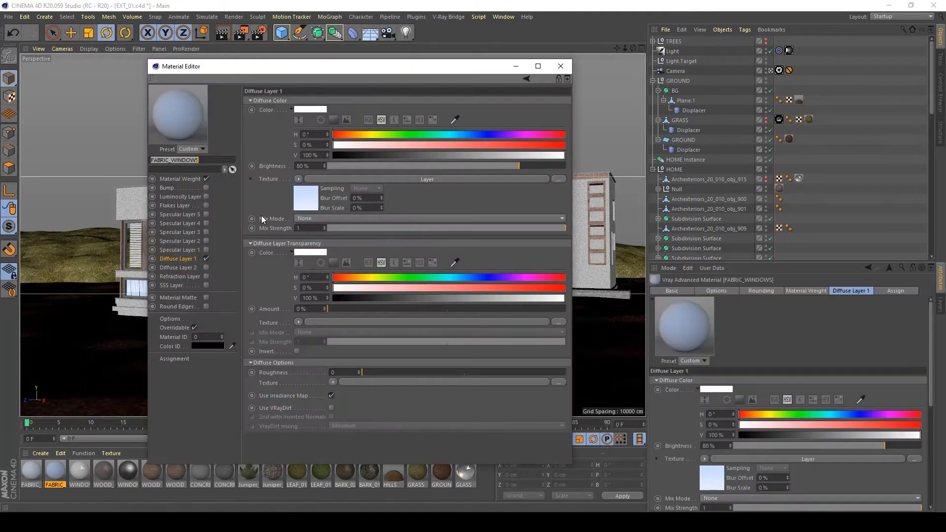
click(407, 218)
click(313, 284)
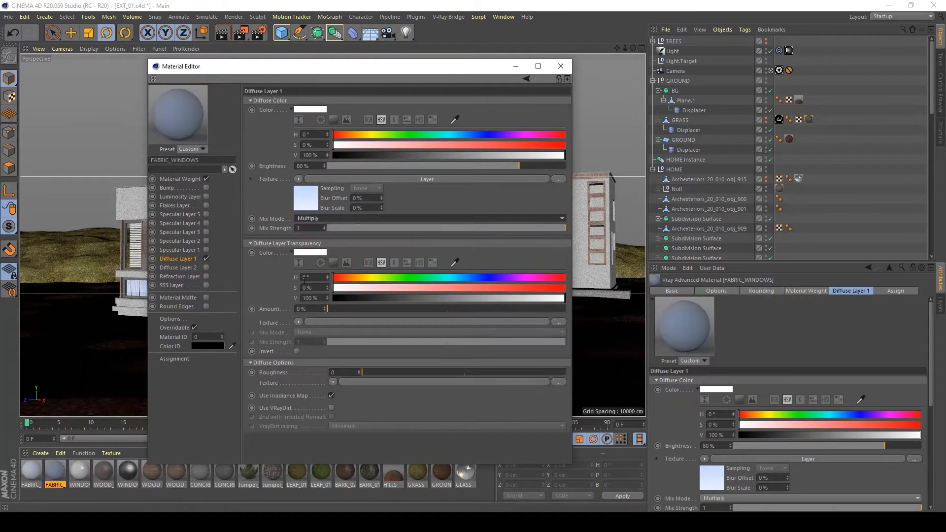
drag(315, 167, 249, 168)
text(90)
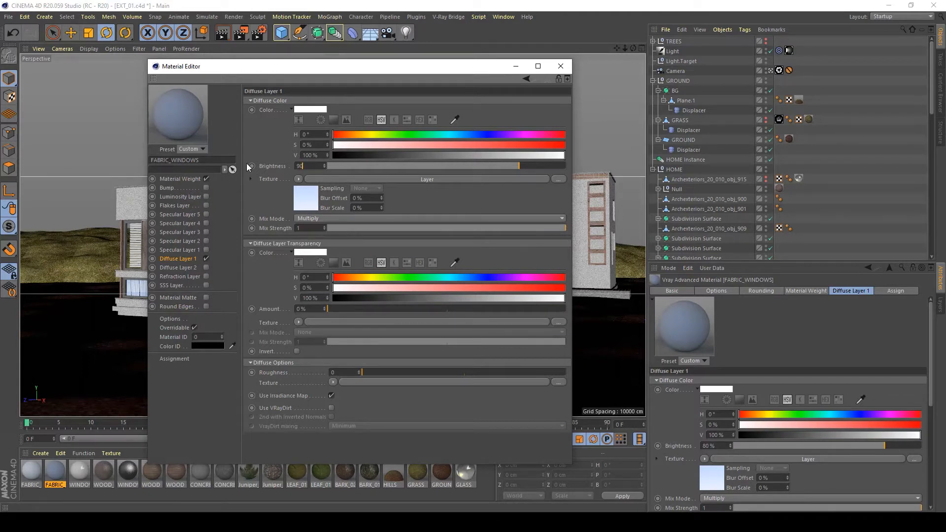
key(Return)
Step: Set the lighter FABRIC_WINDOWS copy's diffuse mix mode to Multiply and its brightness to 90%, and close the Material Editor
click(34, 474)
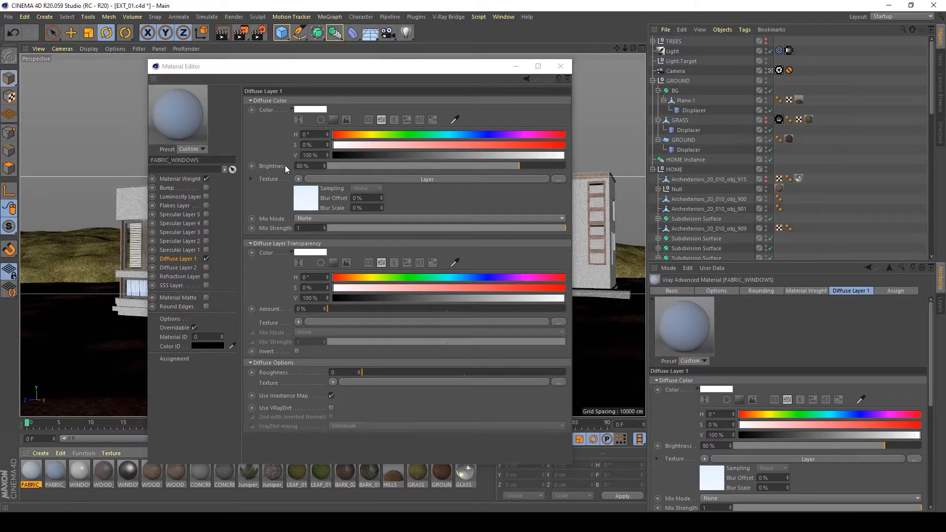
click(336, 218)
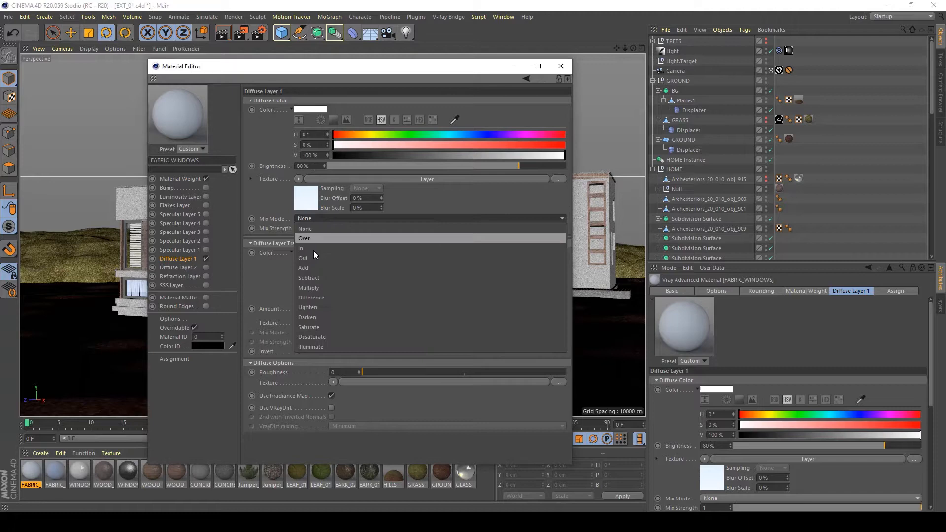
click(309, 292)
double_click(310, 167)
text(90)
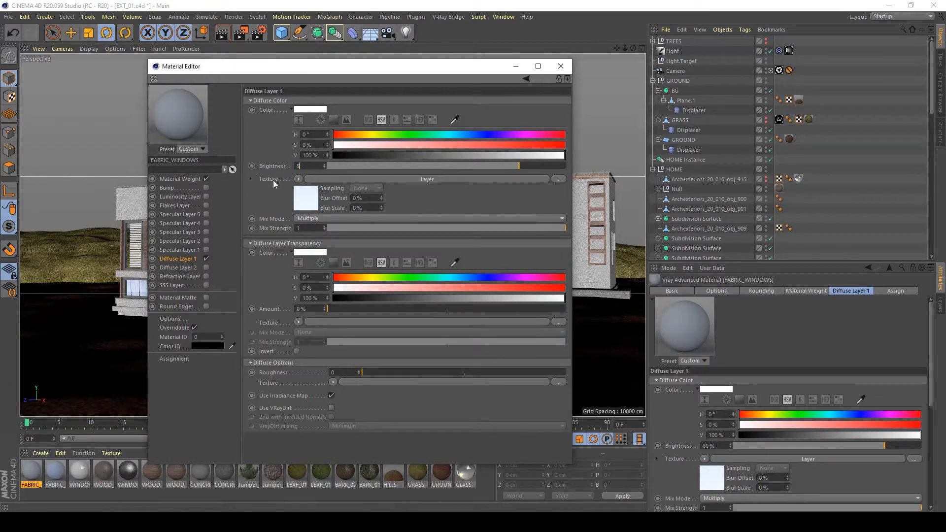
key(Return)
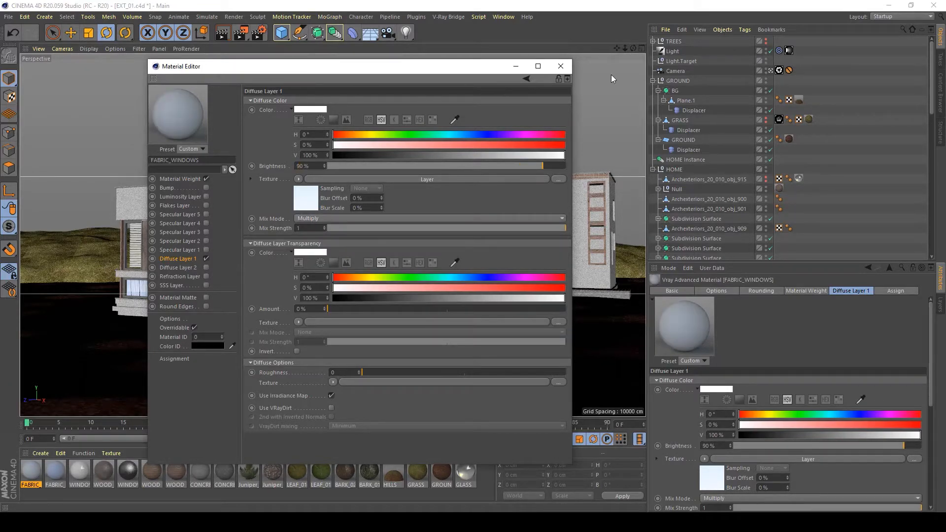
click(561, 66)
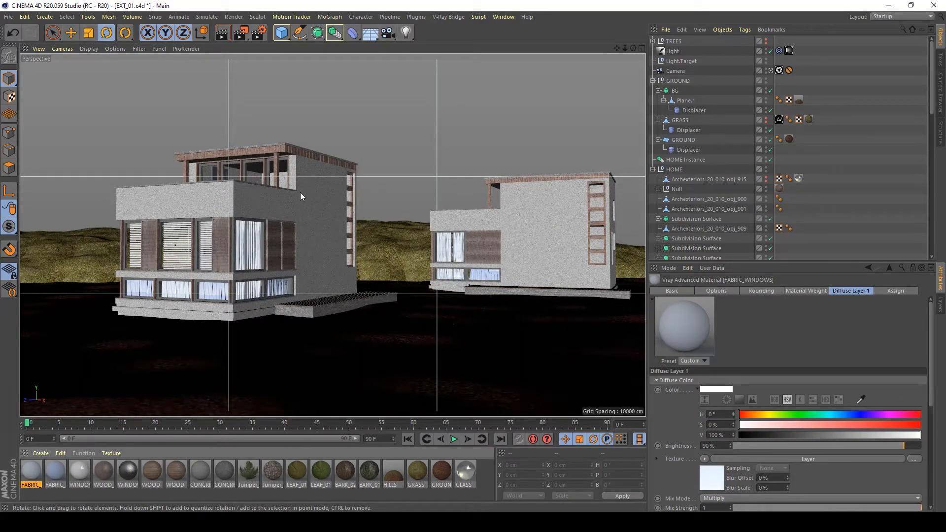
Step: Open the white CONCRETE material and enable VRayDirt on Diffuse Layer 1 with a radius of 50
double_click(201, 471)
drag(209, 69, 500, 57)
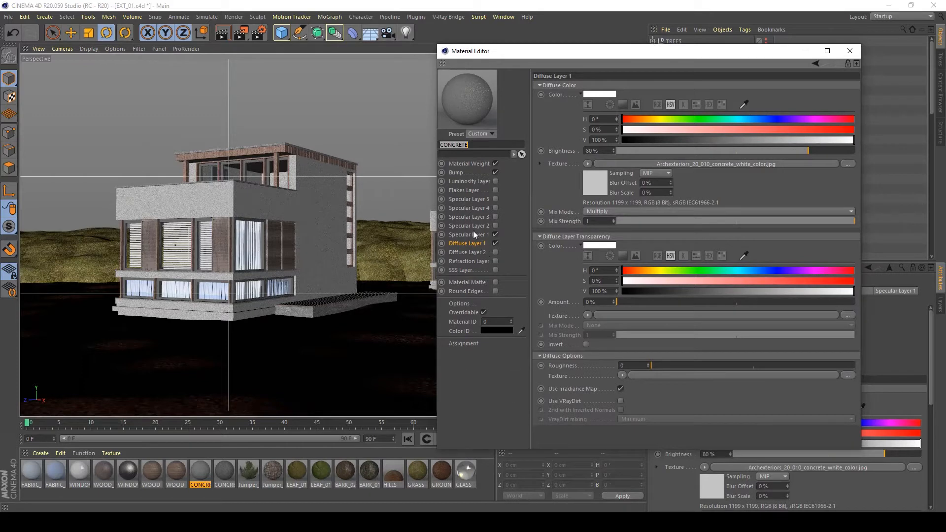
click(621, 401)
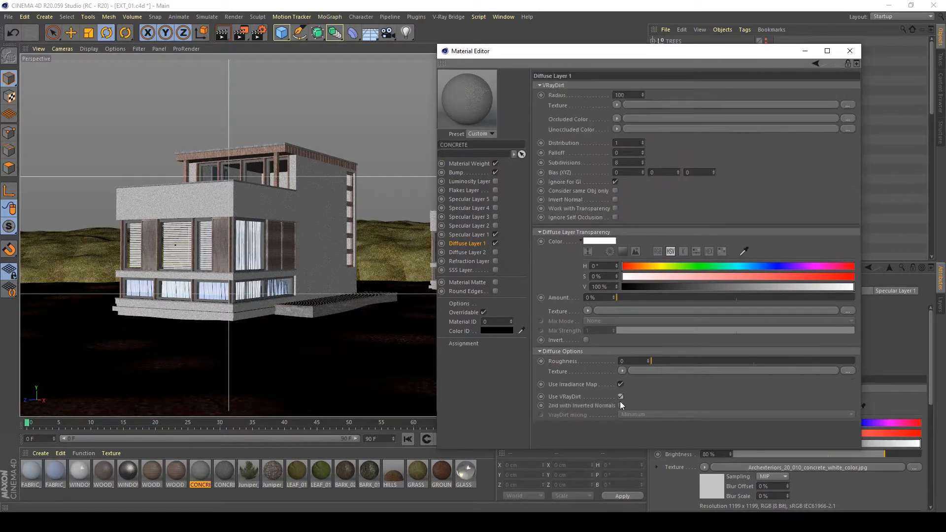
double_click(627, 94)
text(50)
key(Return)
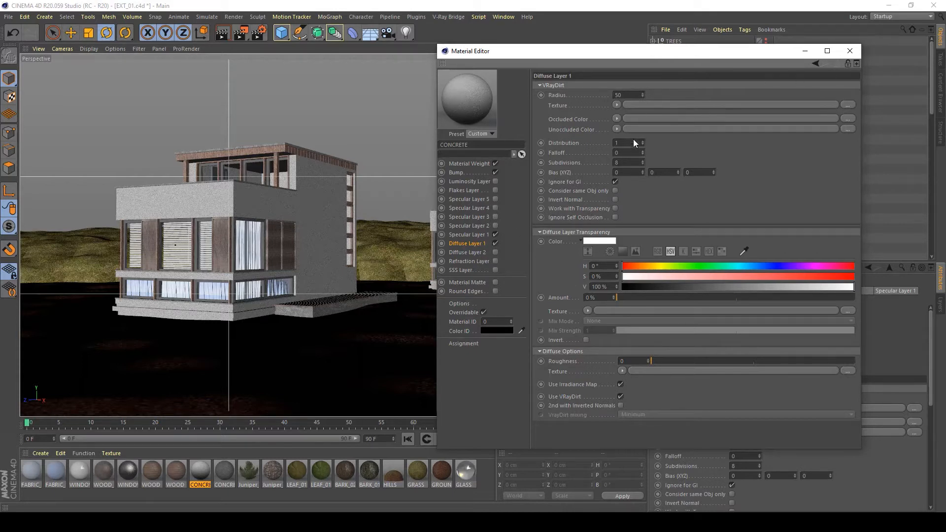
Step: Turn VRayDirt off and copy the white concrete image from the Diffuse Color texture slot
click(621, 397)
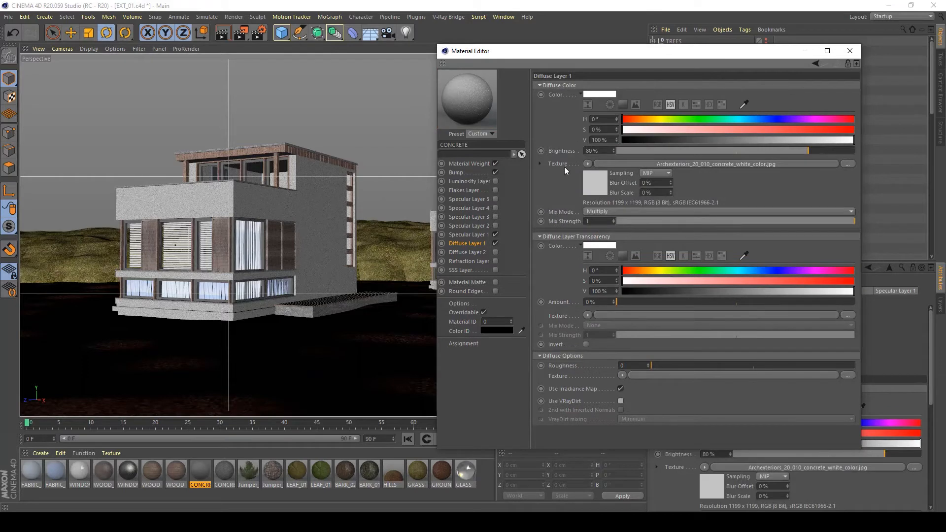
click(588, 164)
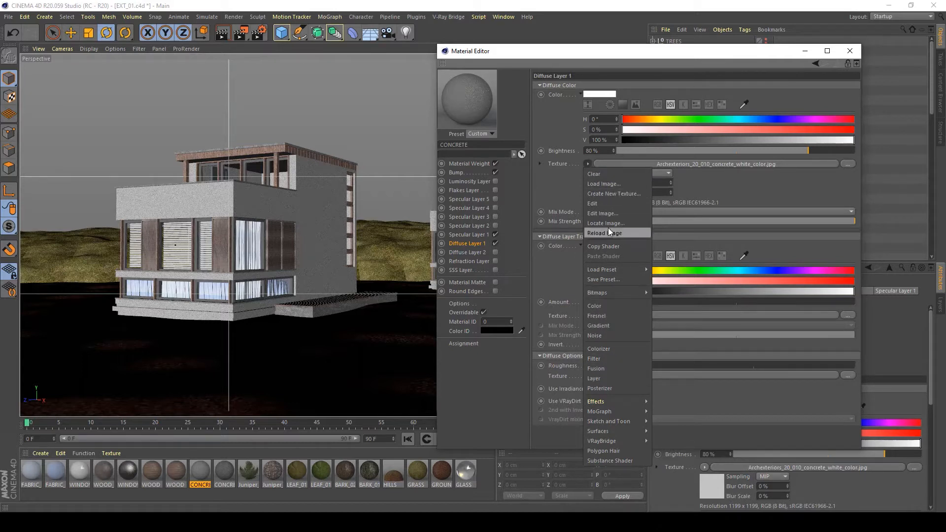
click(563, 169)
right_click(564, 168)
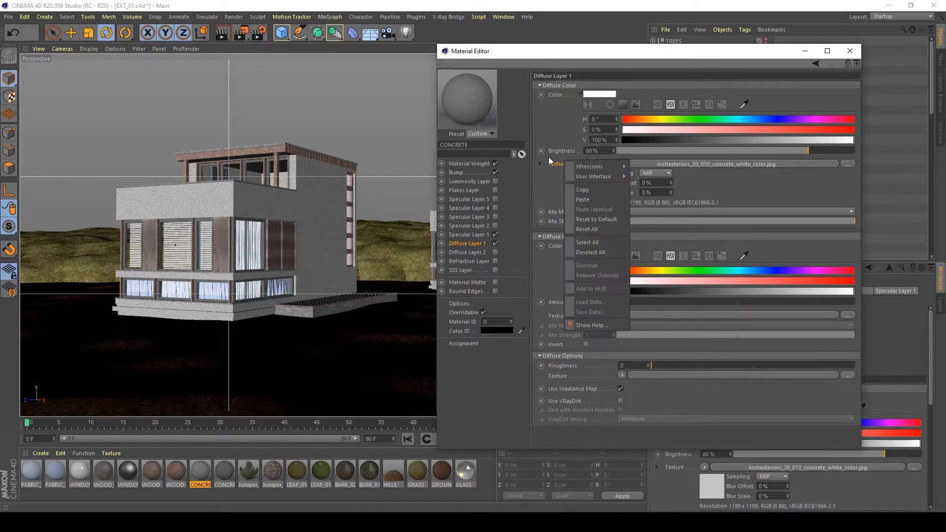
click(561, 167)
right_click(561, 167)
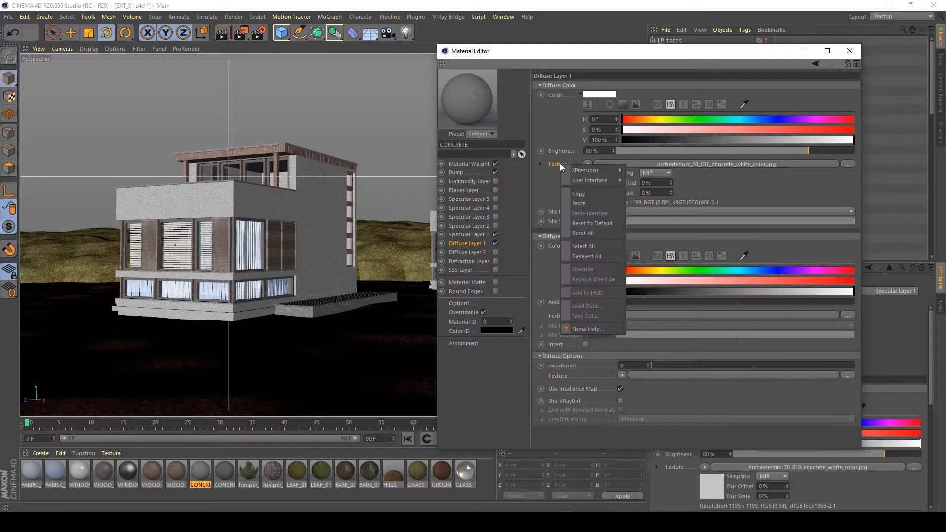
click(579, 196)
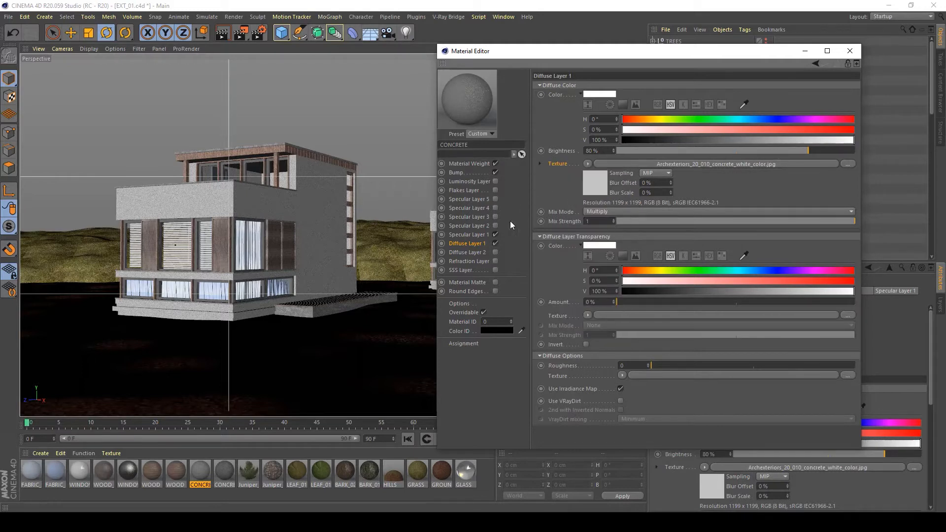
Step: Re-enable VRayDirt with the copied concrete image in its Texture slot and a radius of 10
click(621, 402)
right_click(561, 103)
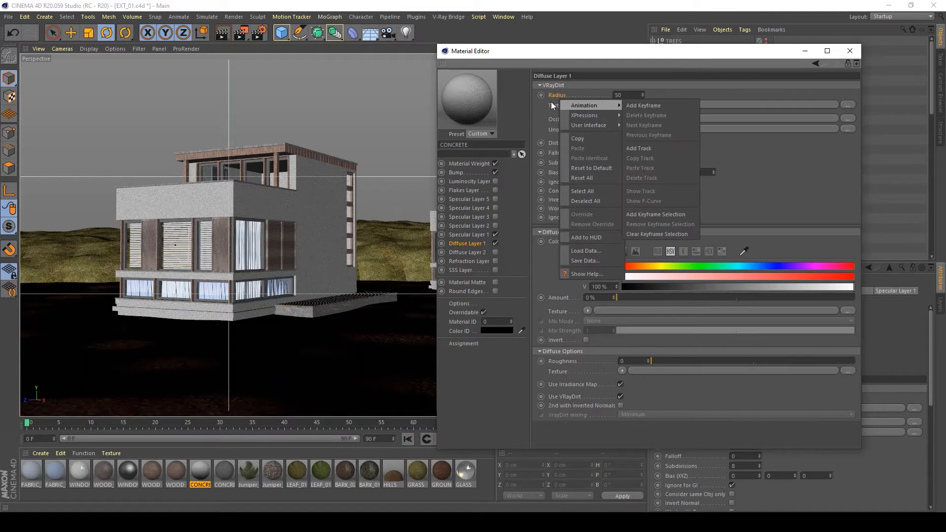
right_click(554, 106)
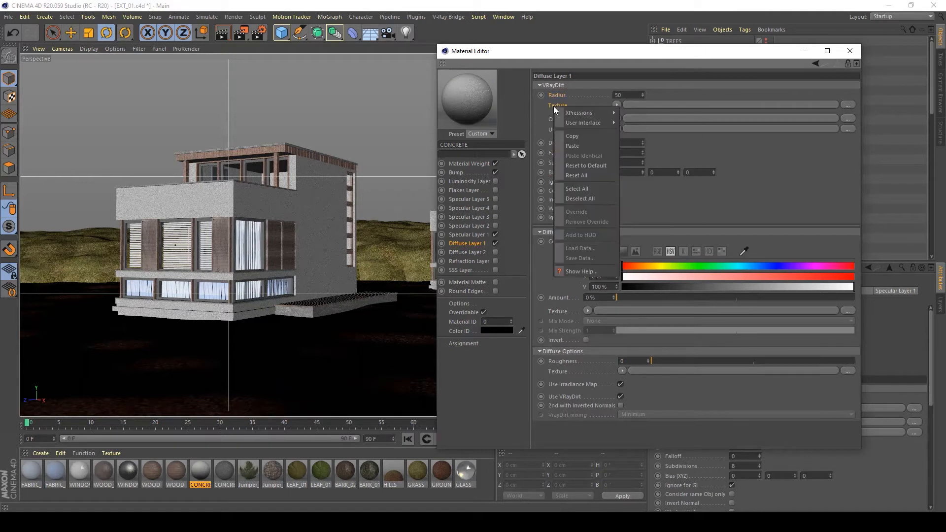
click(574, 146)
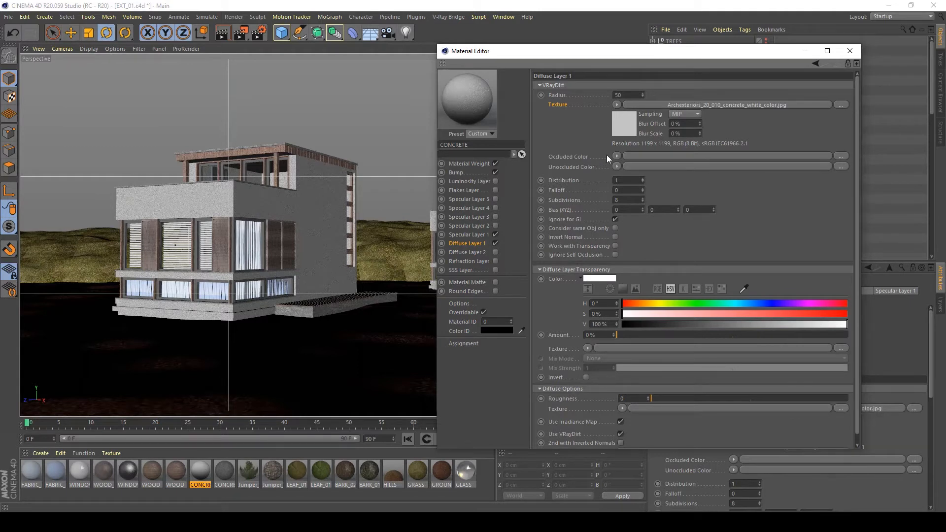
double_click(624, 96)
text(10)
key(Return)
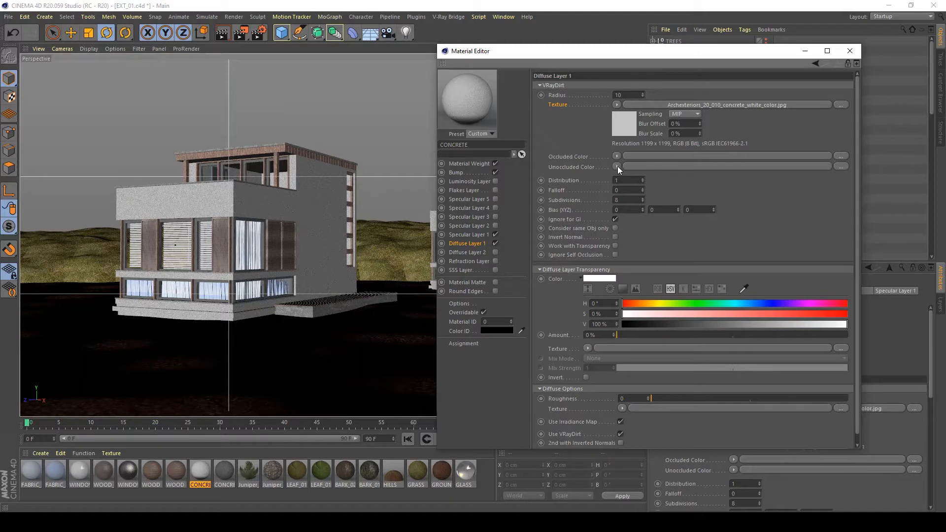
Step: Move the concrete image from the VRayDirt Texture slot to Unoccluded Color by copying it there and clearing the original slot
right_click(567, 104)
click(591, 134)
right_click(572, 168)
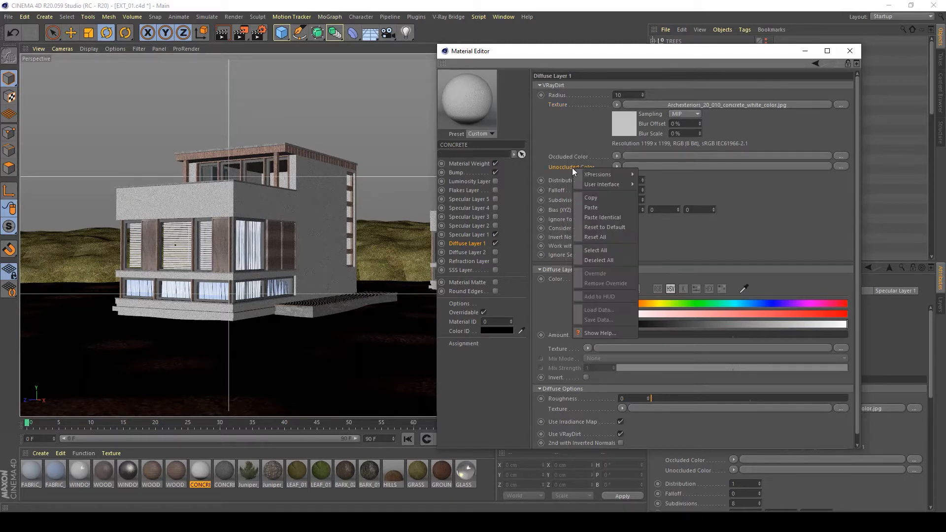
click(598, 208)
click(616, 105)
click(622, 117)
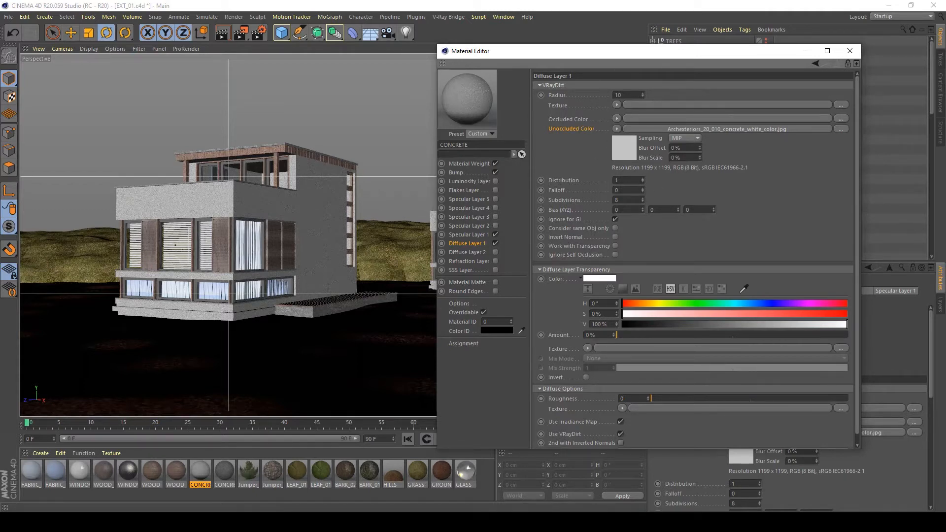
Step: Load the Archexteriors_20_010_Dirt image from the tex folder into the VRayDirt Occluded Color slot
mouse_move(301, 522)
click(301, 485)
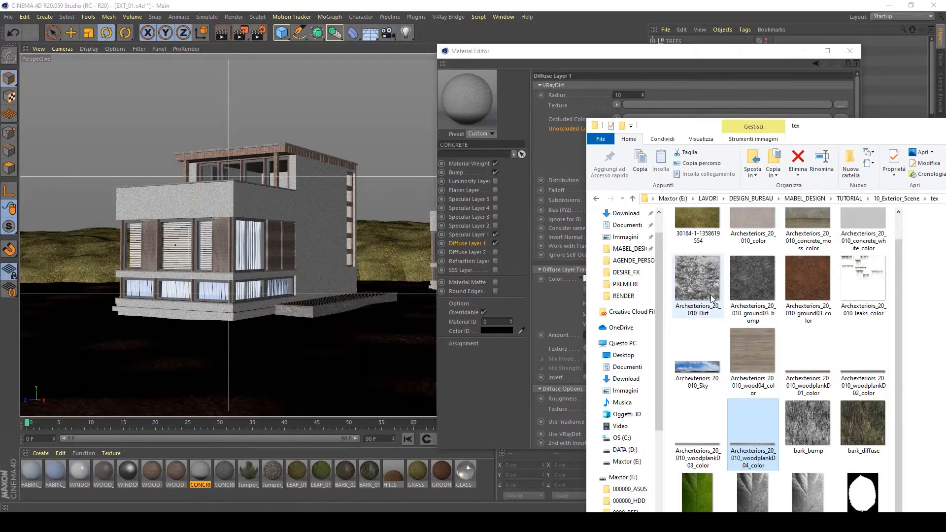
click(711, 298)
drag(803, 132, 785, 185)
drag(686, 348, 629, 117)
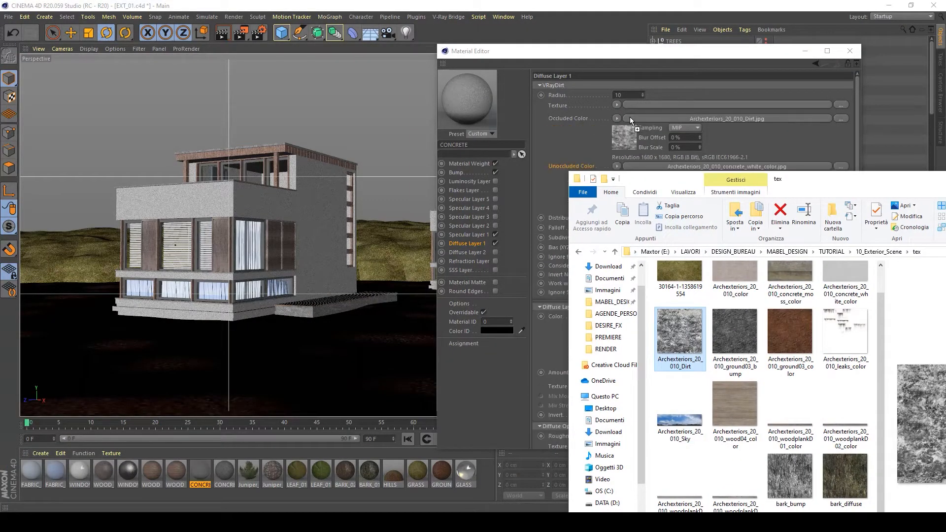
click(590, 134)
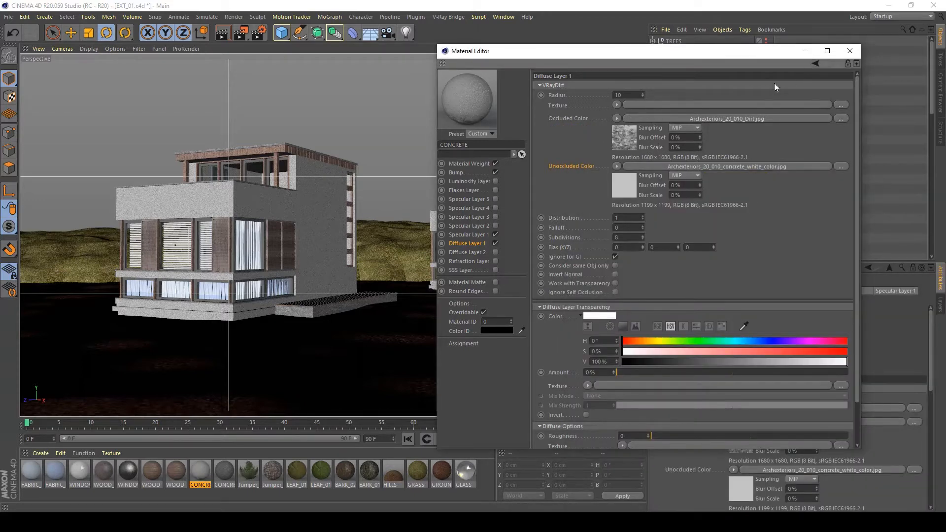
Step: Set the VRayDirt radius of the white CONCRETE material to 25 and close the Material Editor
click(627, 94)
text(25)
key(Return)
click(850, 51)
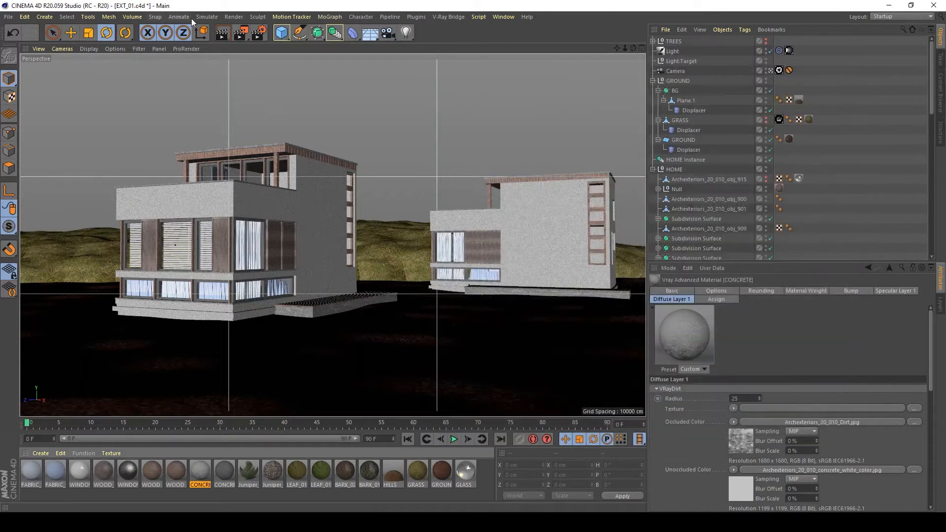
Step: Open the second, darker CONCRETE material and copy the Layer shader from its Diffuse Color texture slot
double_click(220, 474)
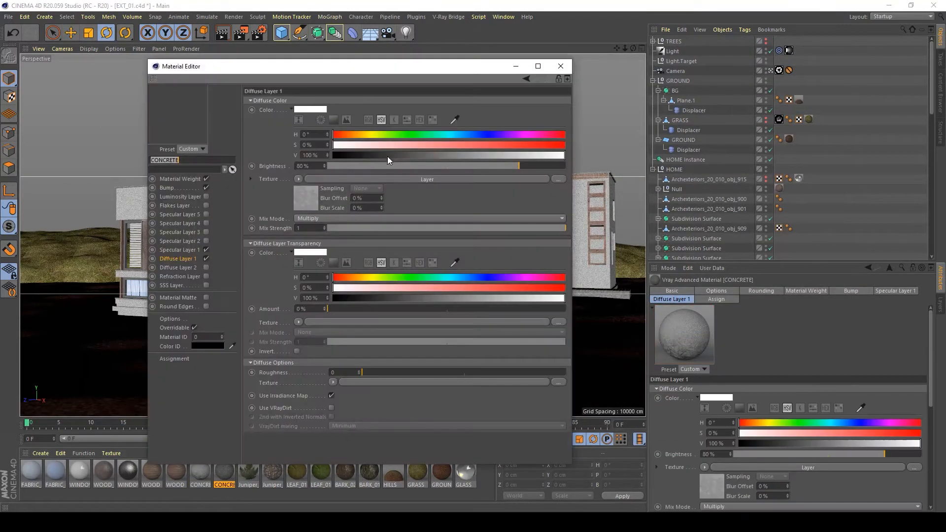
right_click(274, 181)
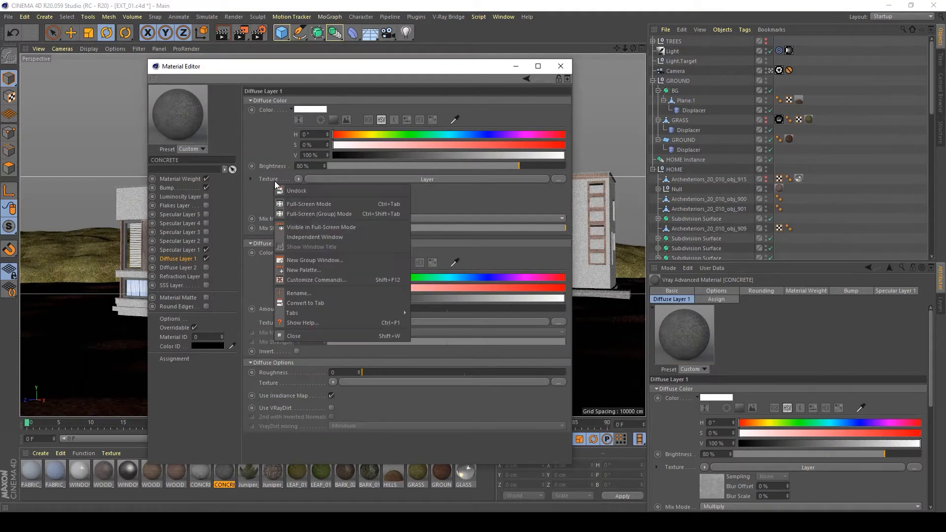
click(274, 178)
right_click(278, 180)
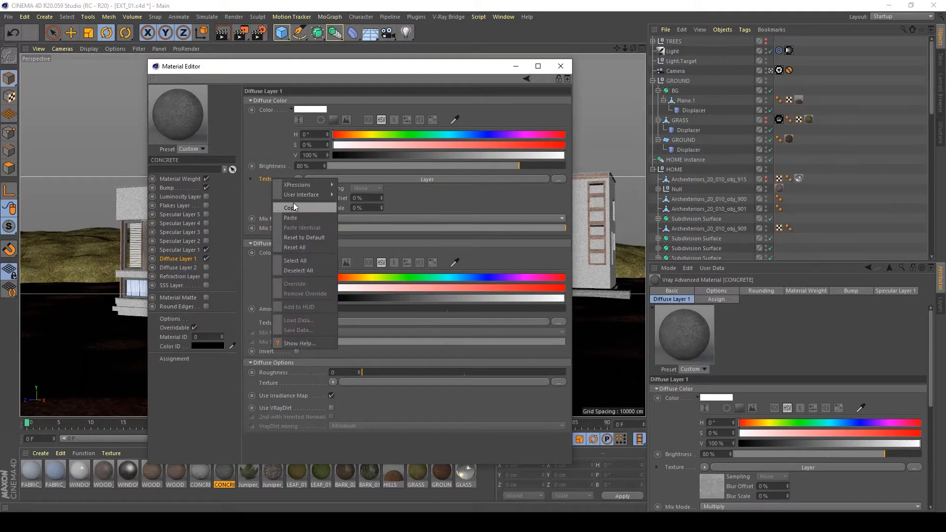
click(296, 228)
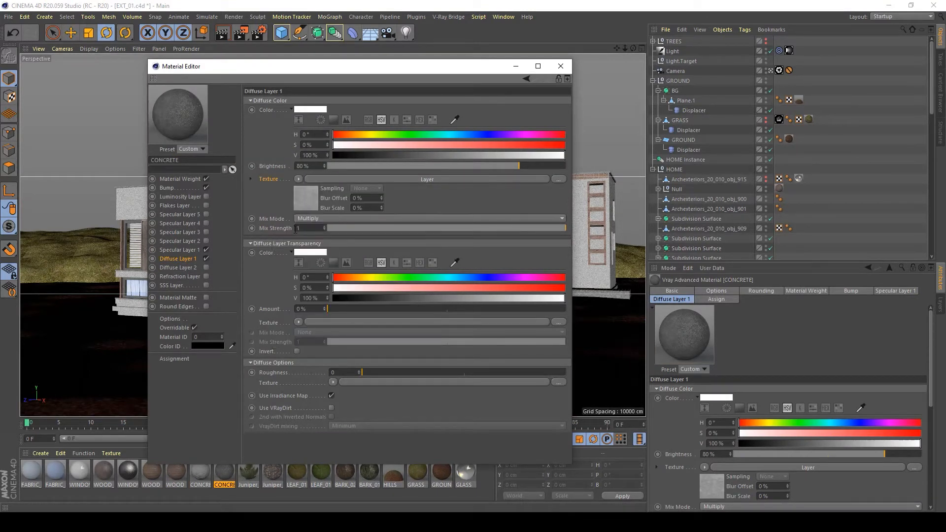
Step: Enable VRayDirt in Diffuse Layer 1 of the darker CONCRETE material and paste the Layer shader into Unoccluded Color
click(330, 408)
right_click(272, 153)
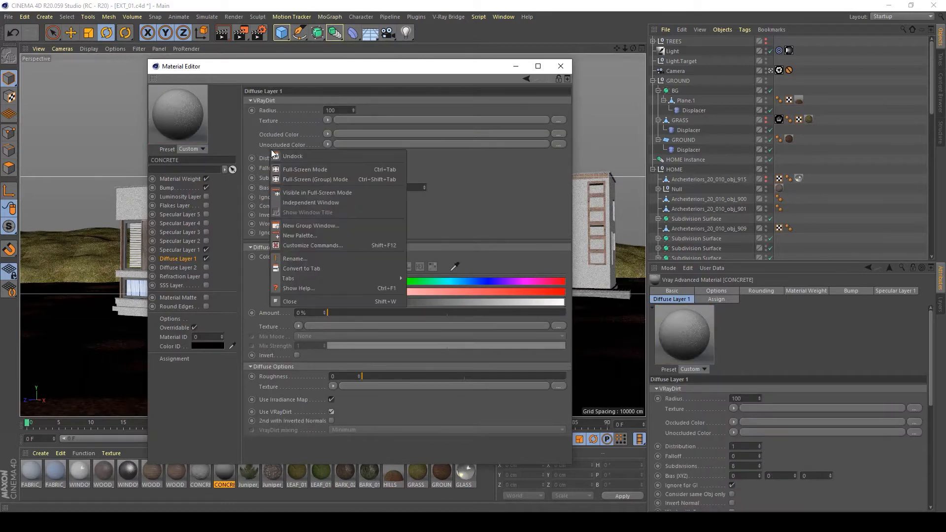
click(277, 144)
right_click(279, 144)
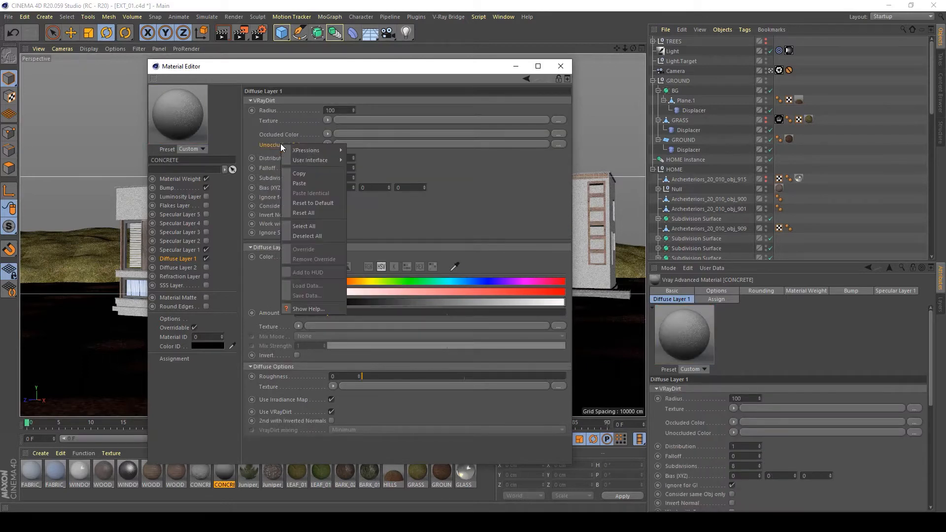
click(306, 183)
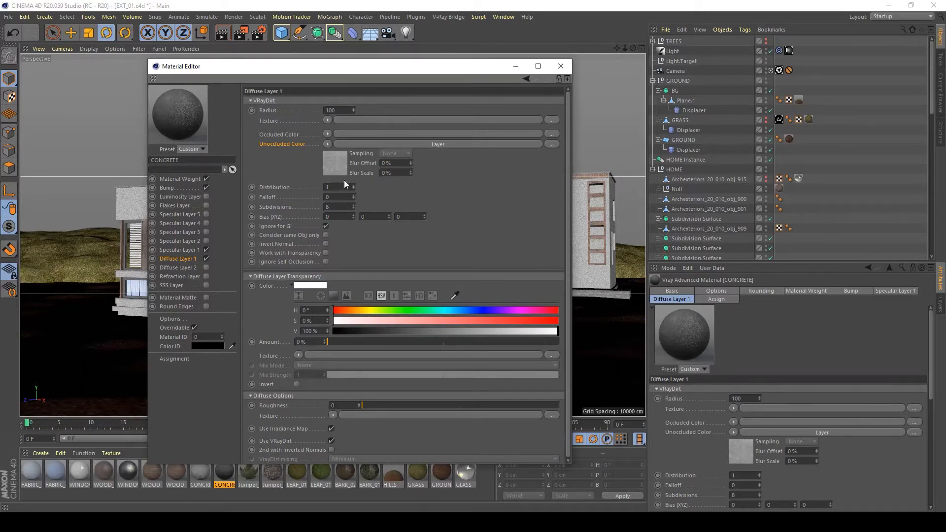
Step: Load the Archexteriors_20_010_Dirt image into Occluded Color, set the VRayDirt radius to 25 and close the Material Editor
key(alt+Tab)
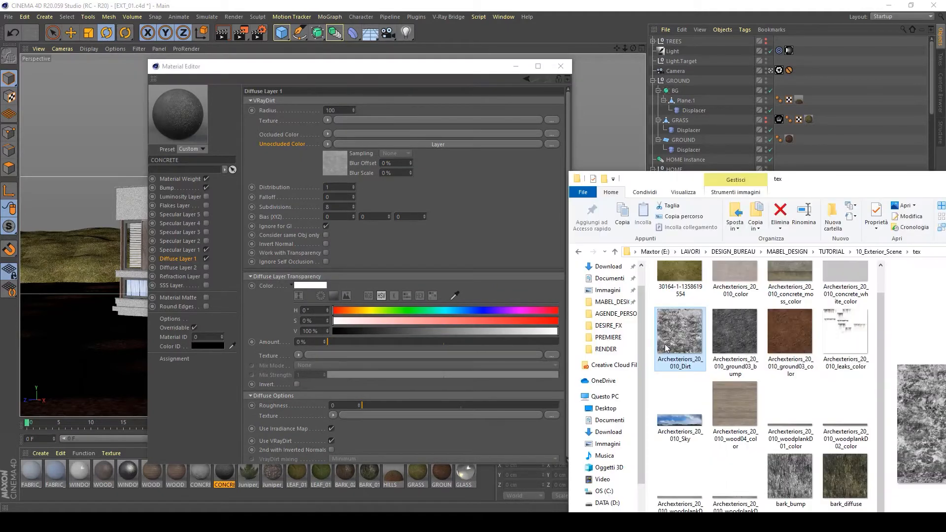
drag(666, 344, 490, 211)
drag(357, 132, 358, 133)
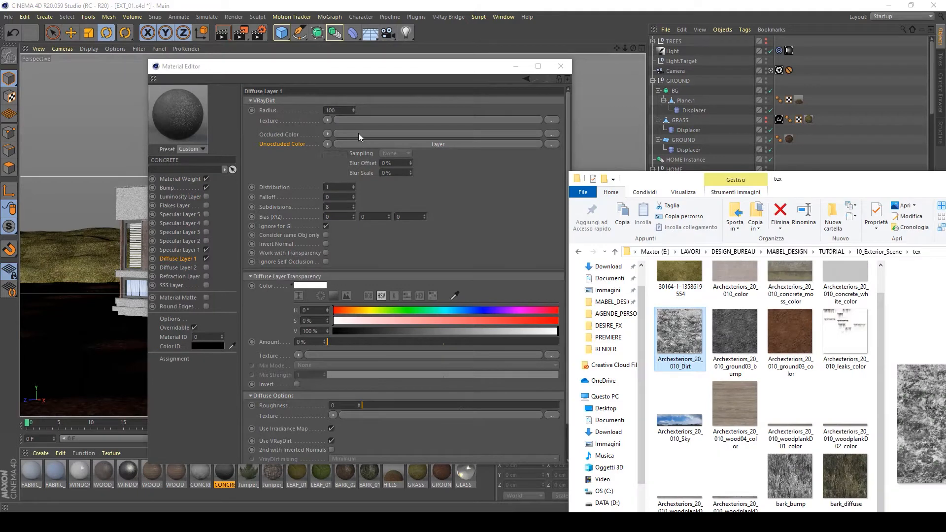
click(340, 109)
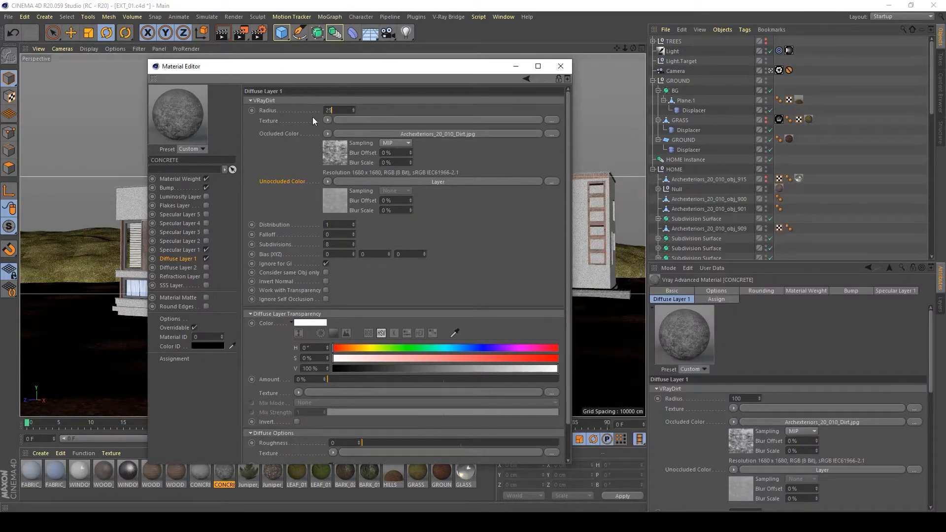
text(25)
key(Return)
click(570, 72)
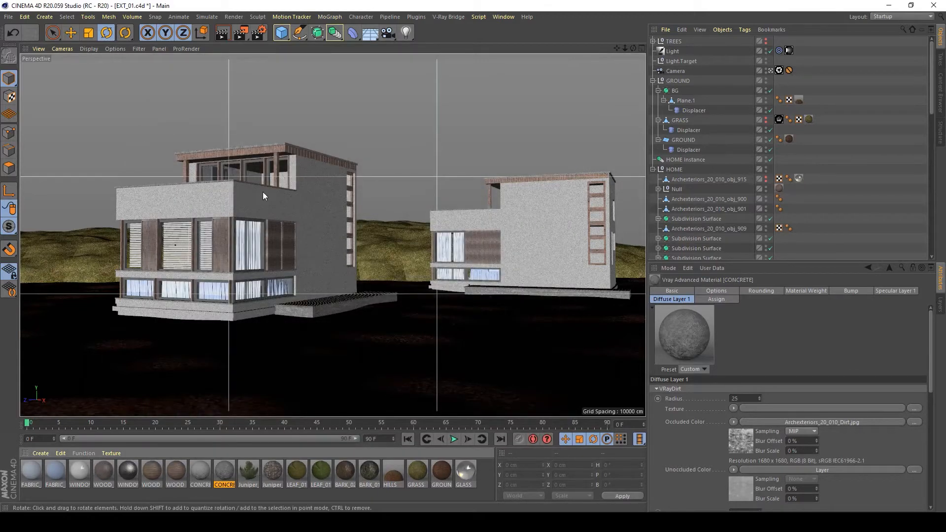
Step: Render the scene to the Picture Viewer and compare the new render with the earlier ones in the history
click(237, 32)
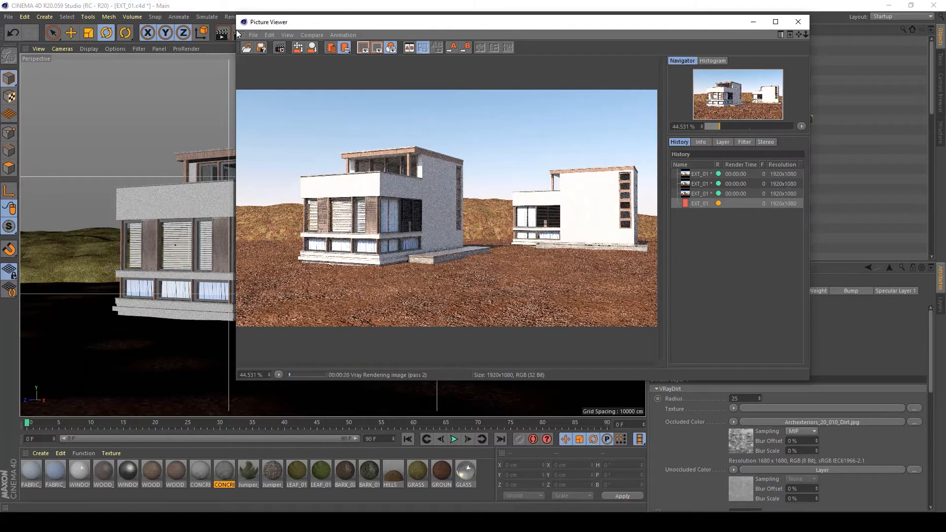
key(Up)
key(Down)
key(Up)
key(Up)
key(Down)
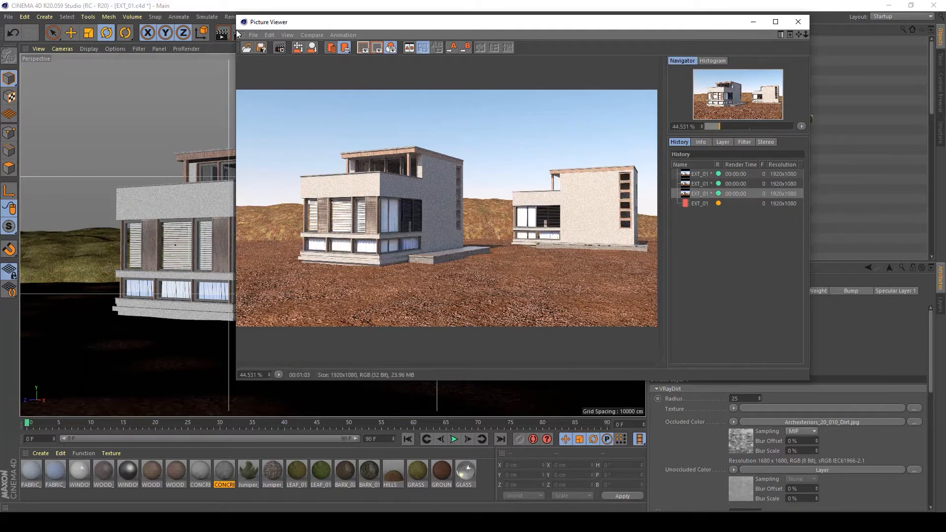
key(Down)
key(Up)
key(Down)
key(Up)
key(Down)
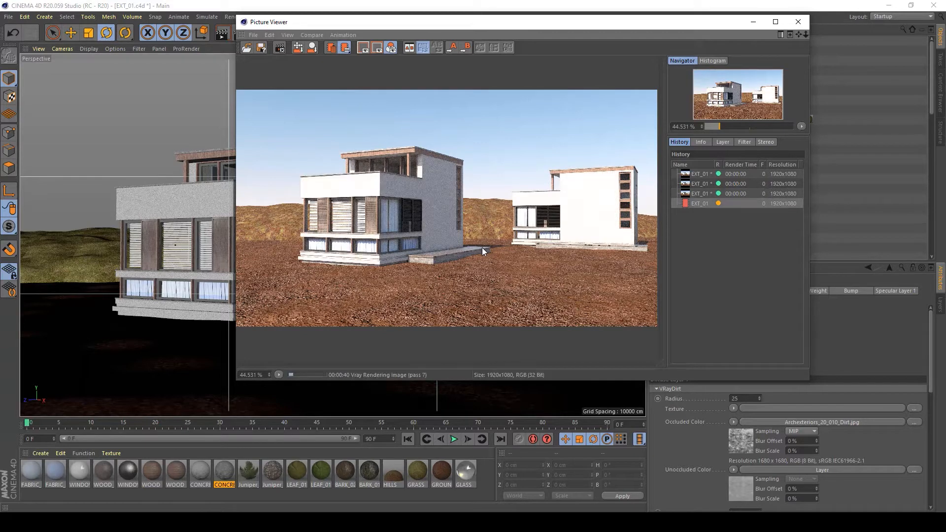
Step: Examine the base of the front house against the previous render, then stop rendering and close the Picture Viewer
scroll(315, 279, up, 6)
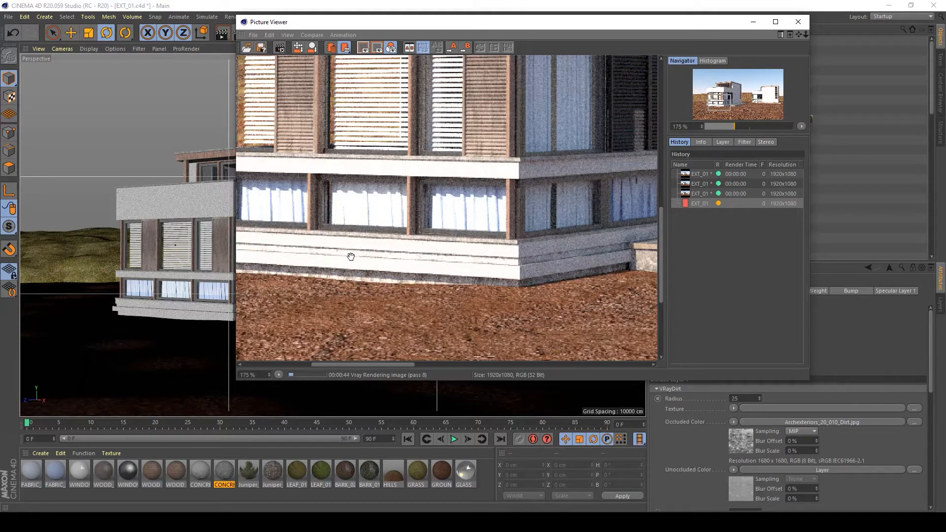
drag(350, 258, 511, 250)
drag(567, 259, 326, 236)
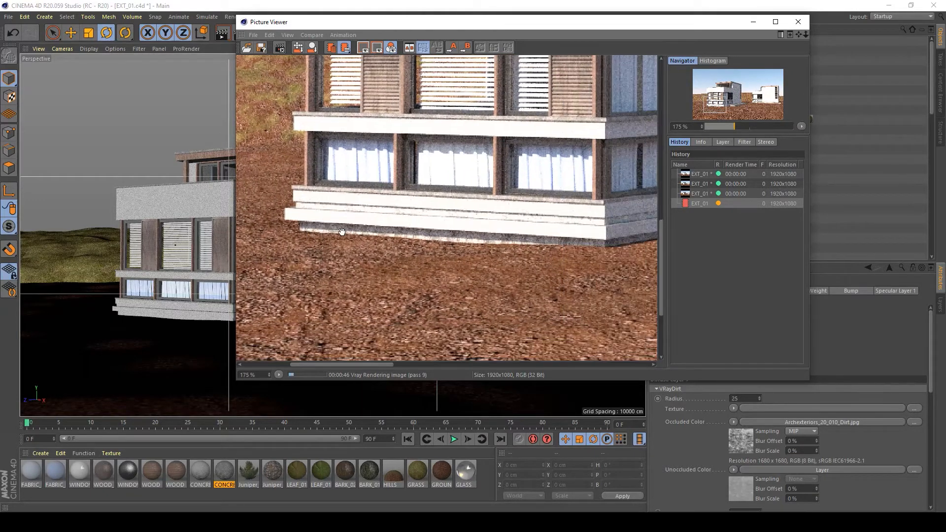
drag(596, 252, 498, 271)
click(701, 195)
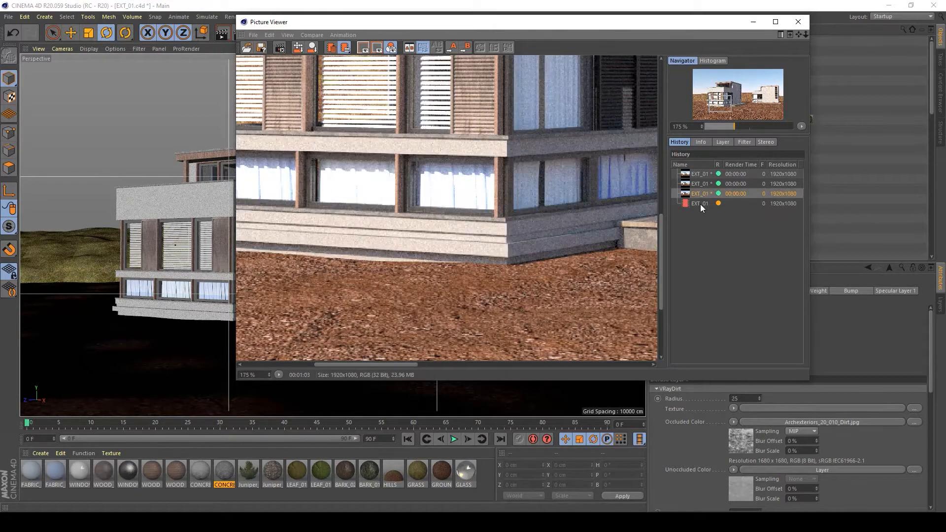
click(700, 203)
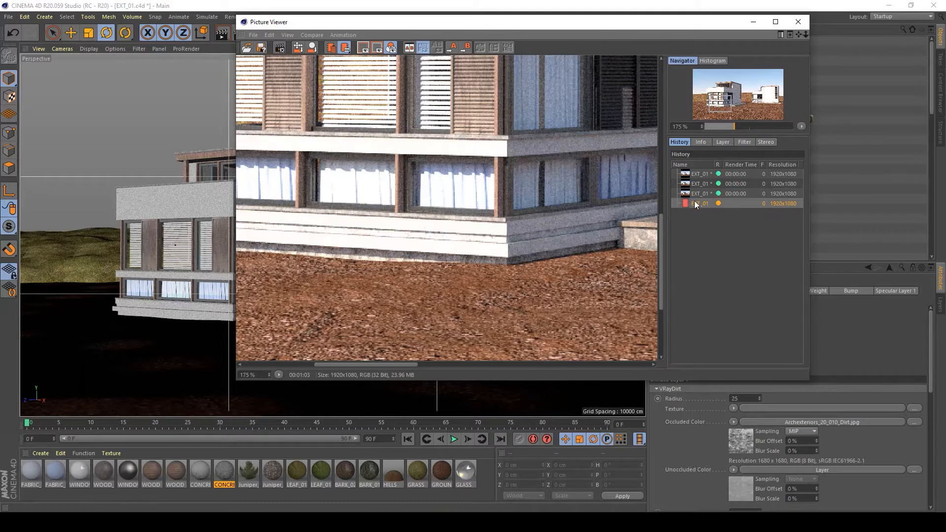
click(798, 23)
click(482, 298)
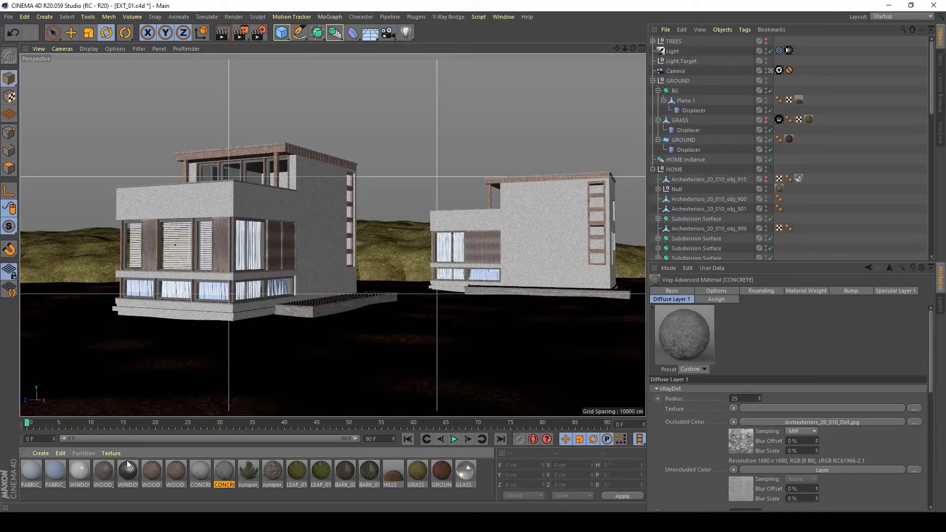
Step: Copy the Layer shader from Unoccluded Color into the VRayDirt Texture slot of the darker CONCRETE material
double_click(225, 471)
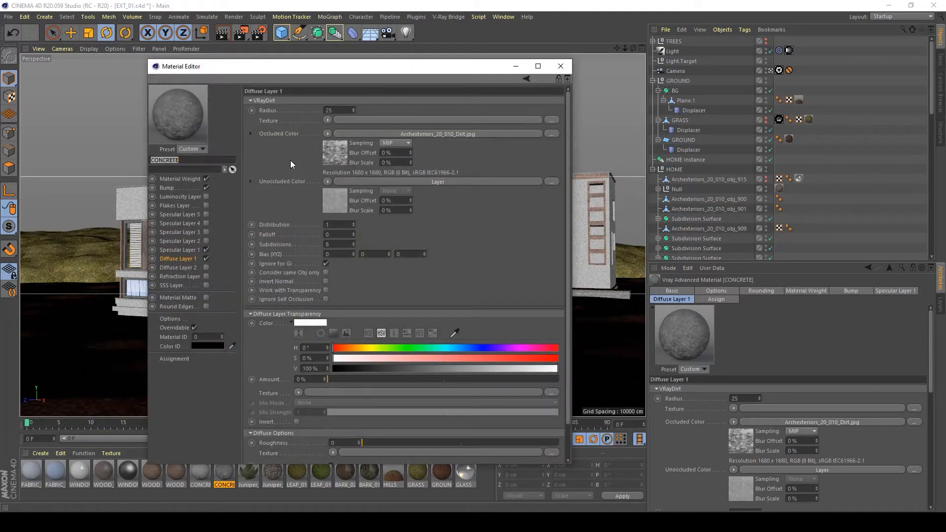
right_click(288, 178)
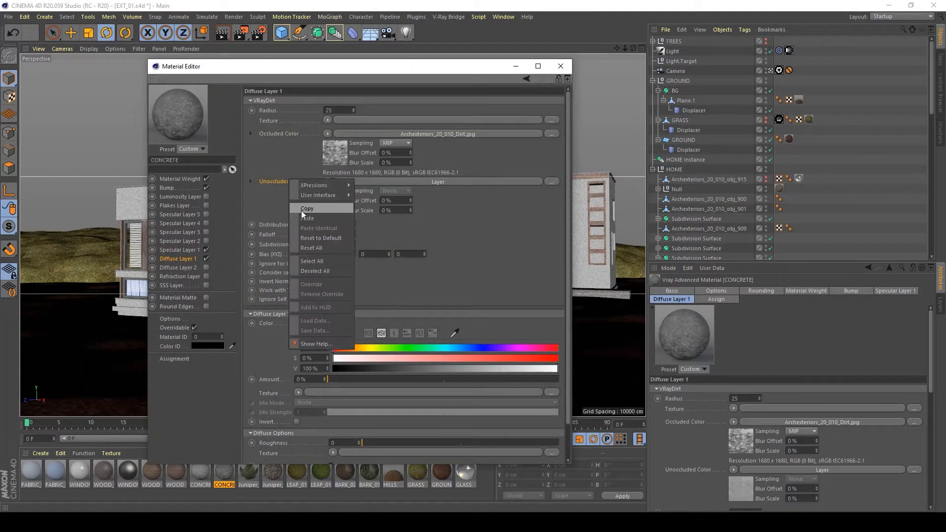
click(300, 209)
right_click(277, 120)
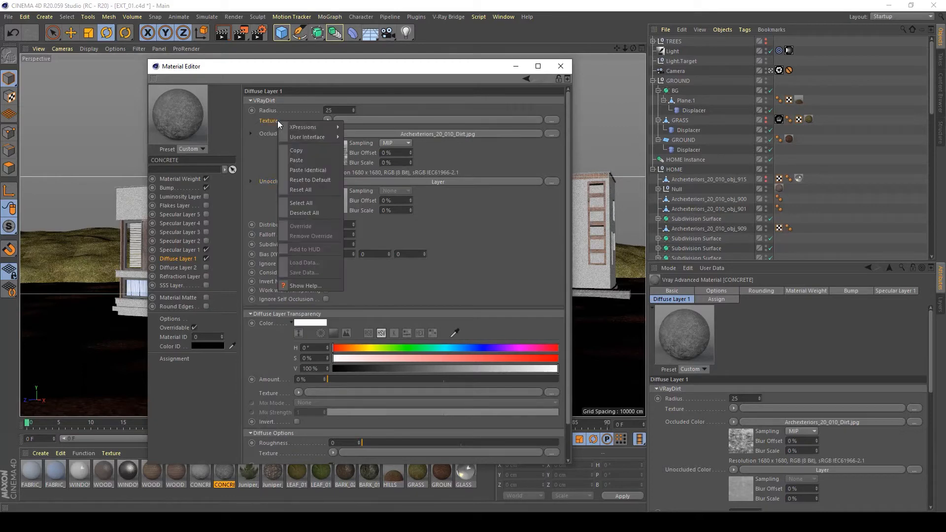
click(302, 160)
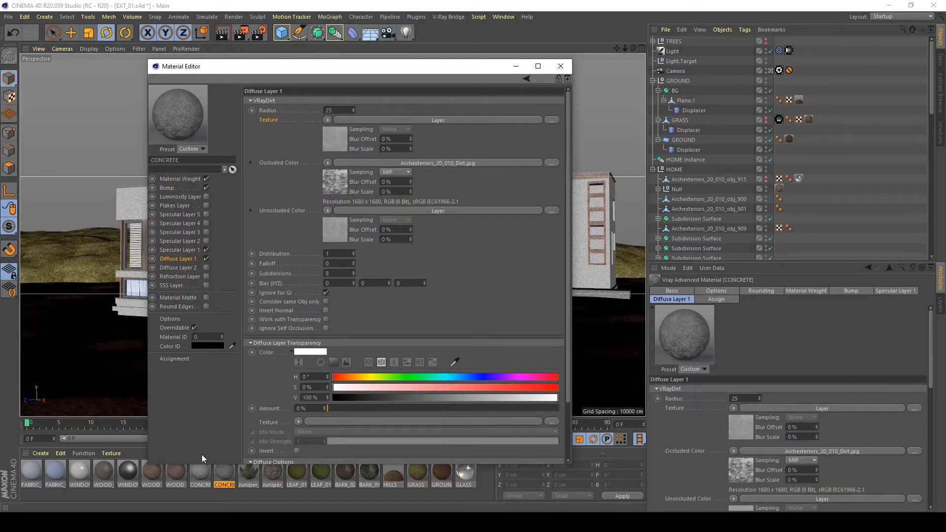
Step: Copy the white concrete image from Unoccluded Color into the VRayDirt Texture slot of the white CONCRETE material and save the scene
click(206, 480)
right_click(292, 182)
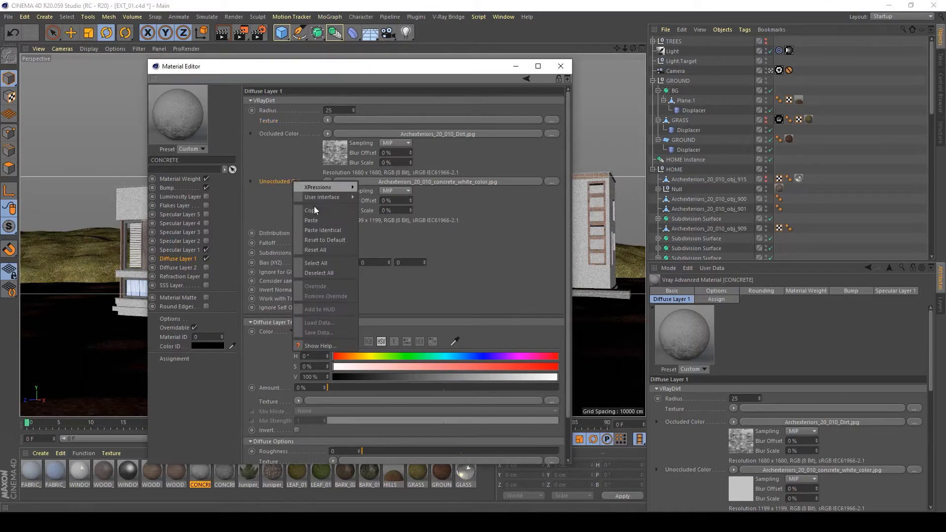
click(320, 220)
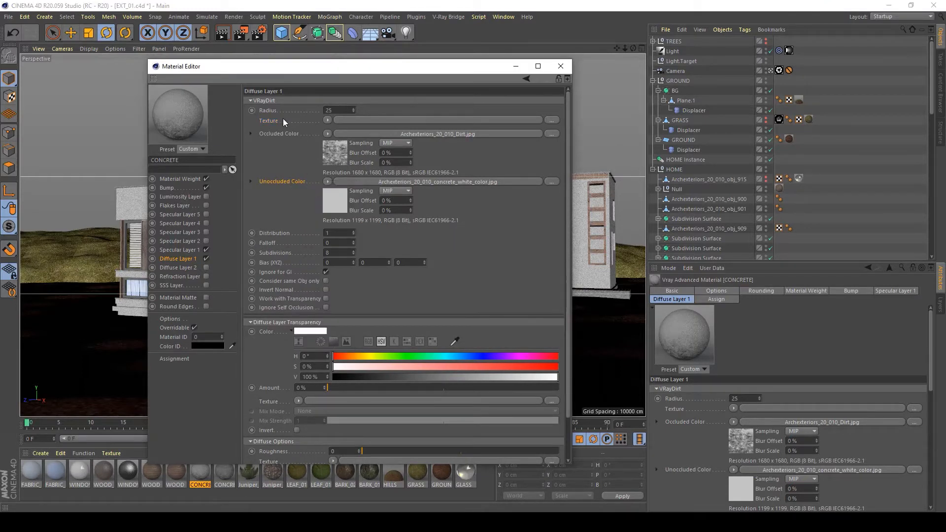
right_click(271, 120)
click(300, 159)
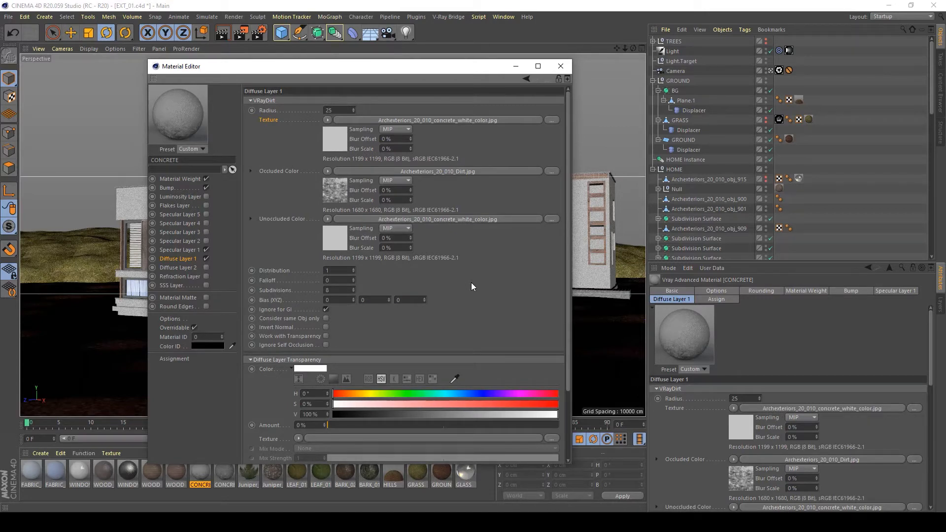
click(560, 67)
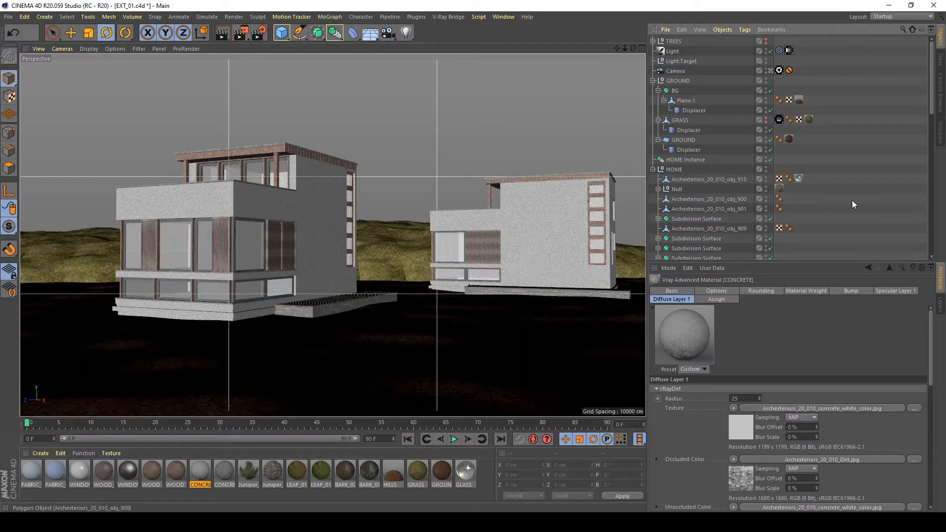
key(ctrl+s)
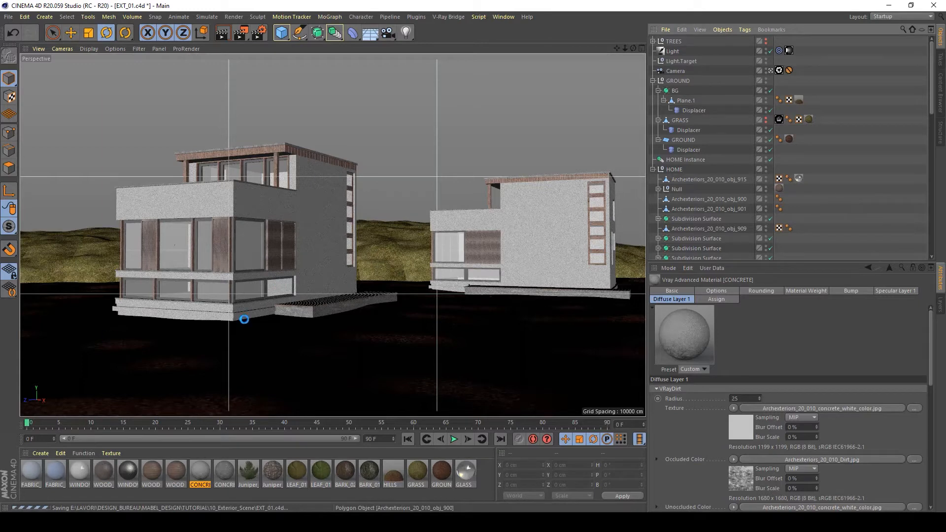
Step: Render the scene again, compare it with the earlier renders in the history and stop the render
click(240, 34)
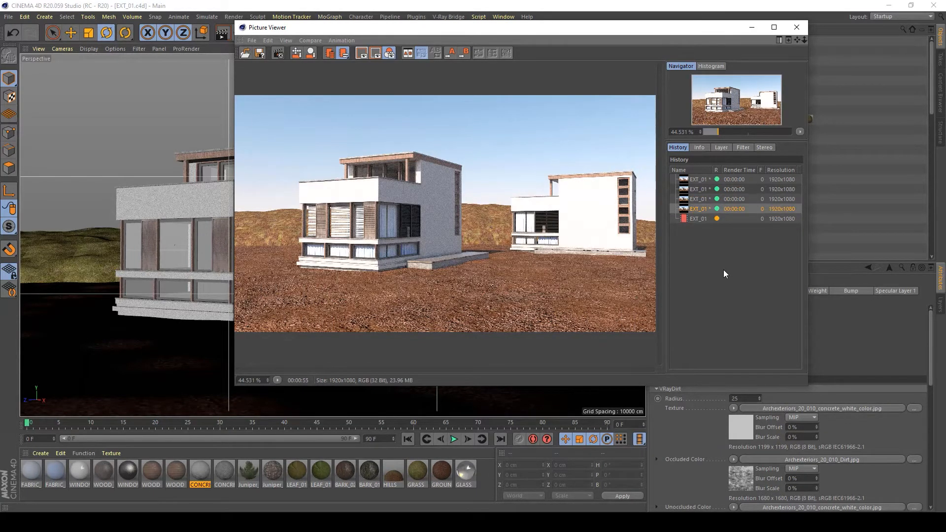
key(Down)
key(Down)
key(Up)
key(Up)
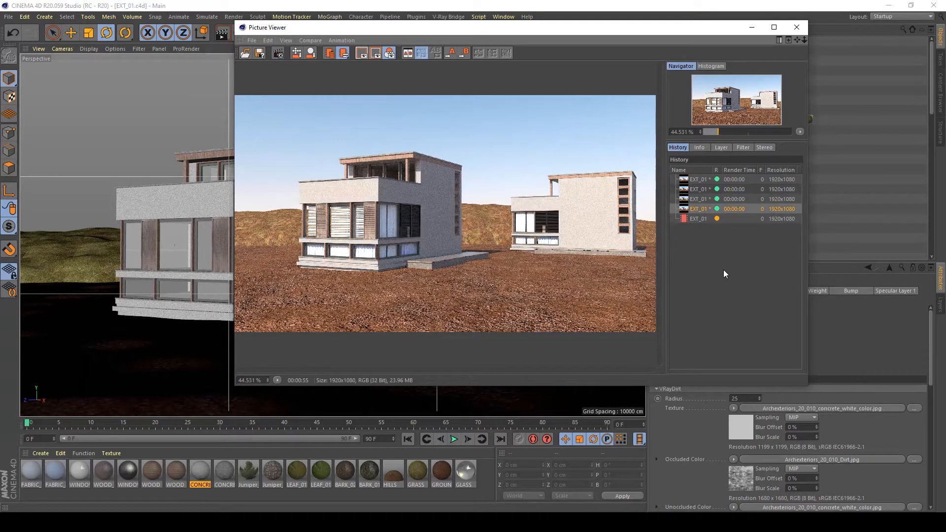
key(Down)
key(Down)
key(Up)
key(Down)
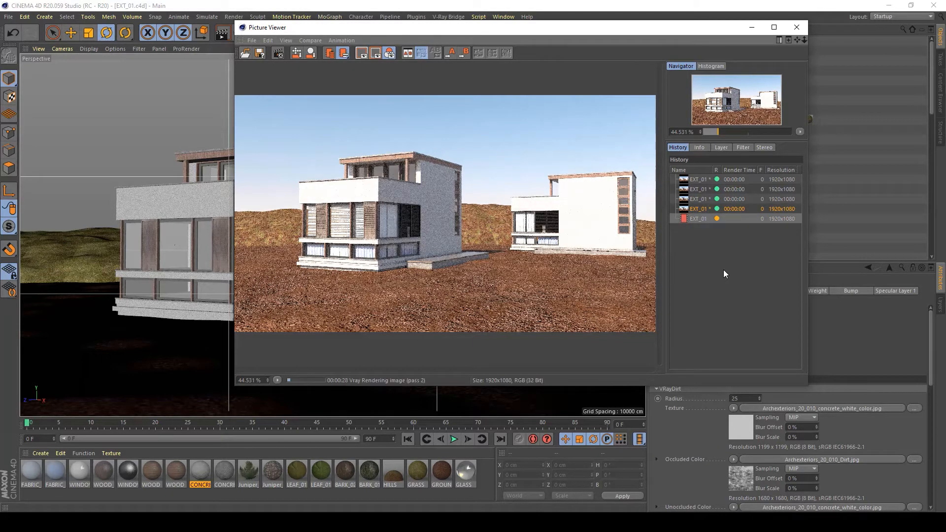
click(803, 27)
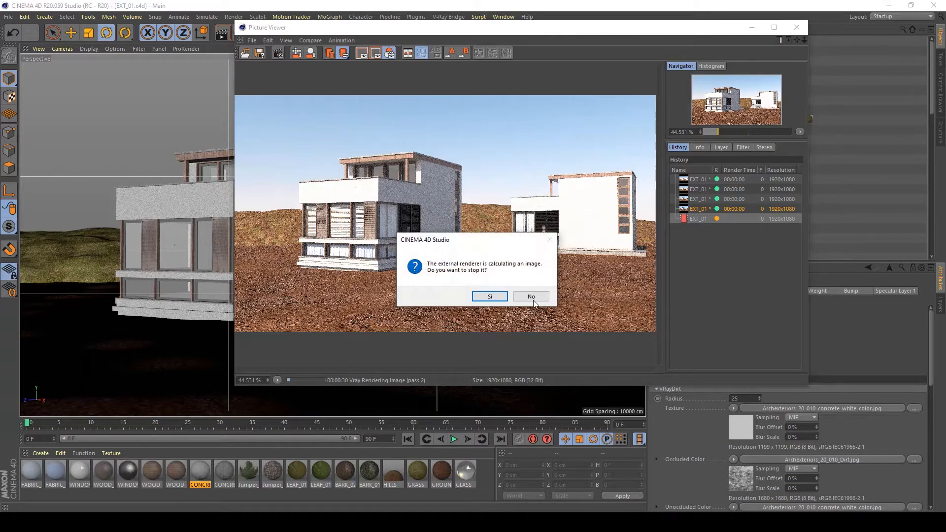
click(486, 301)
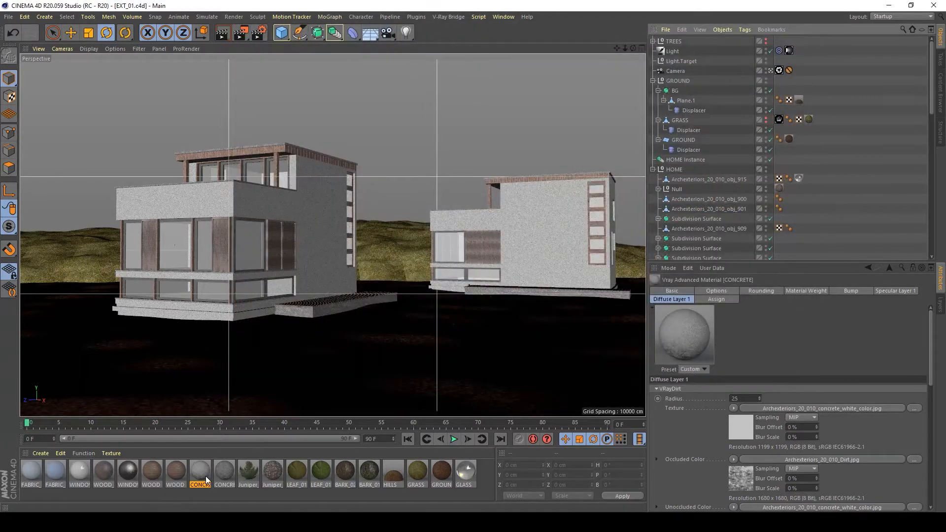
Step: Try clearing the VRayDirt Unoccluded Color slot in both the white and the darker CONCRETE materials
double_click(200, 472)
click(326, 220)
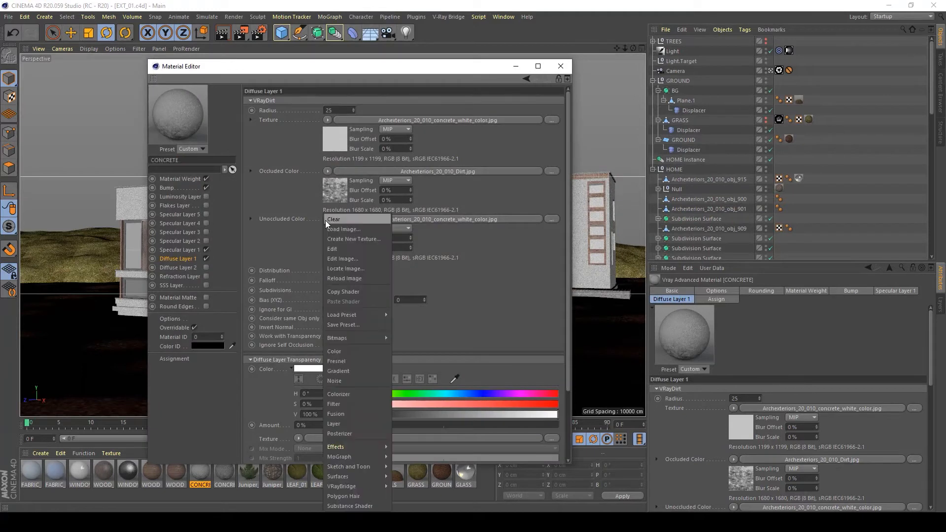
click(342, 217)
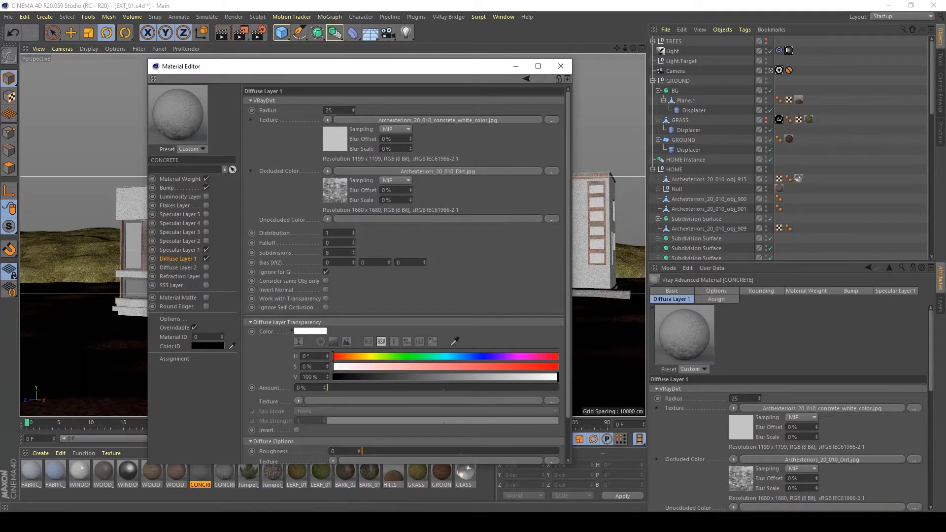
click(221, 476)
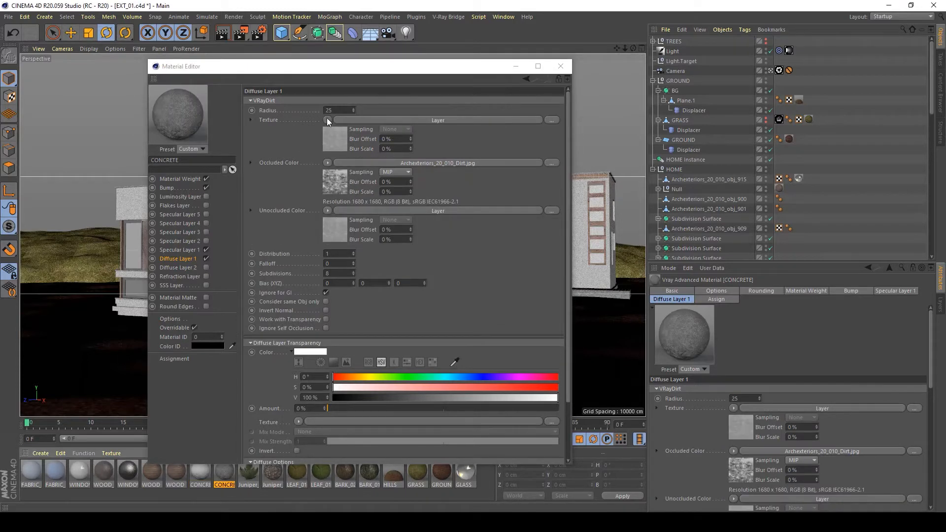
click(325, 212)
click(333, 219)
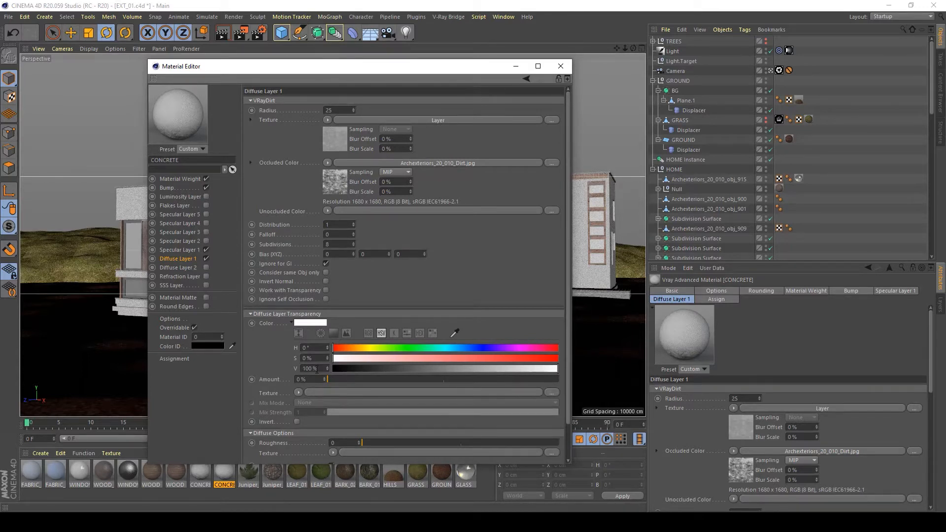
Step: Undo the clearing of the Unoccluded Color slots in the CONCRETE materials
key(ctrl+z)
key(ctrl+z)
key(ctrl+z)
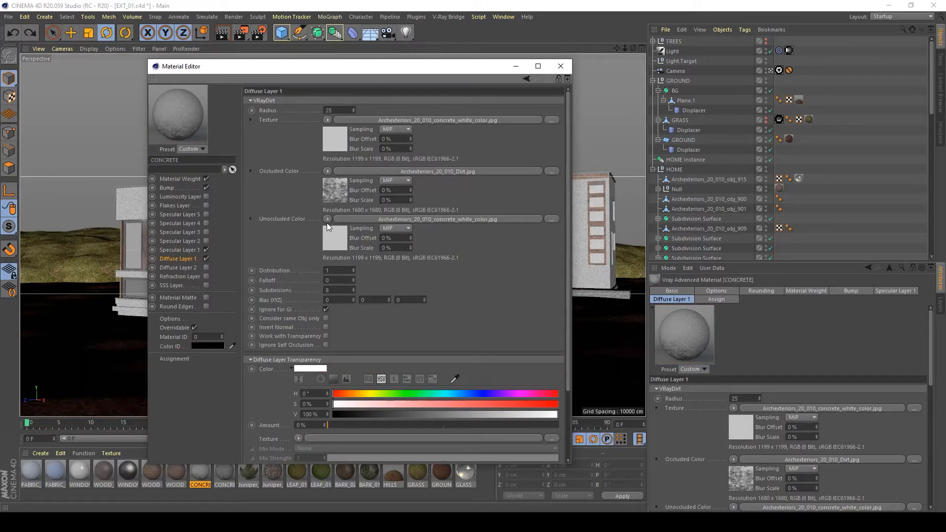
Step: Examine the white CONCRETE material's texture image and Bump channel, and its Diffuse Layer 1 with VRayDirt temporarily turned off
click(339, 142)
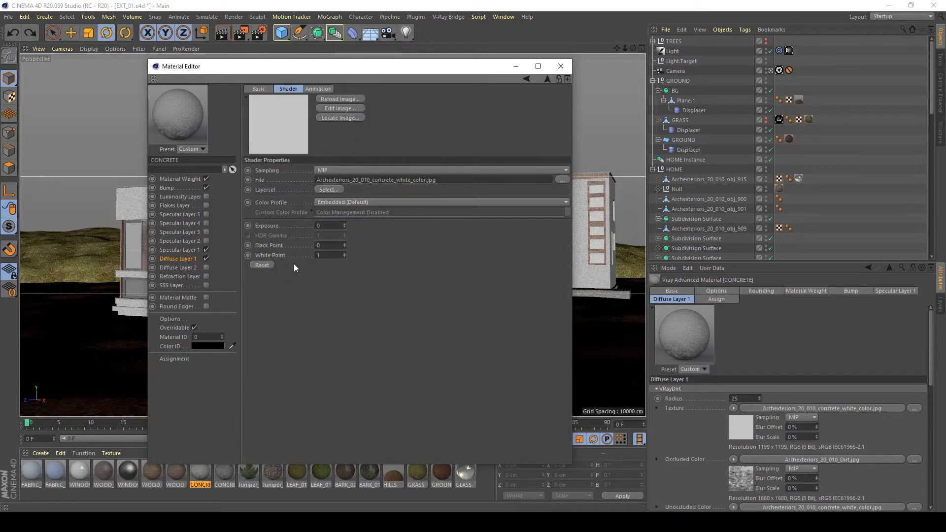
click(184, 259)
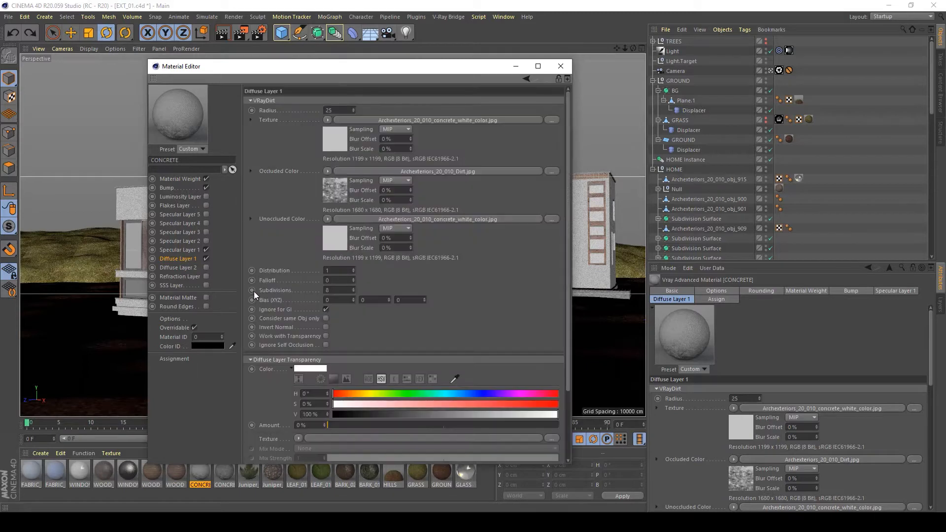
drag(568, 296, 571, 379)
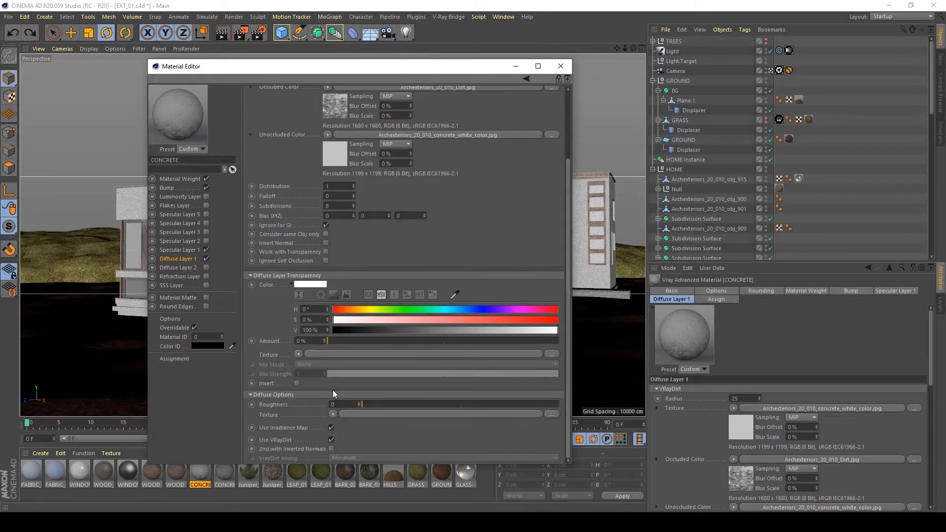
click(333, 440)
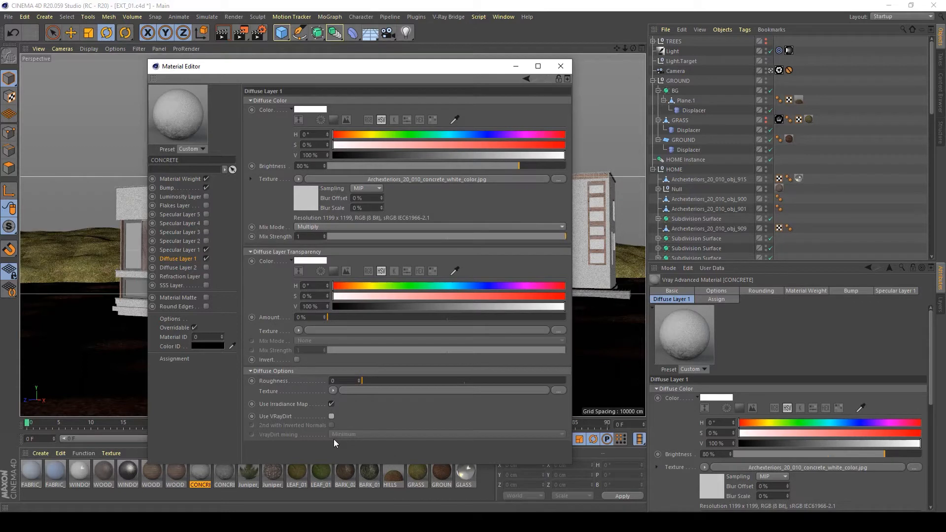
click(332, 417)
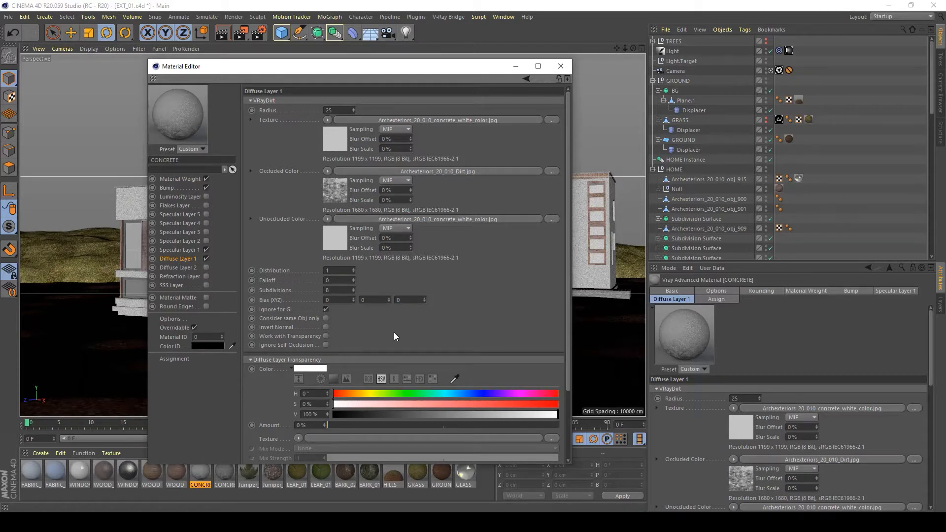
click(334, 142)
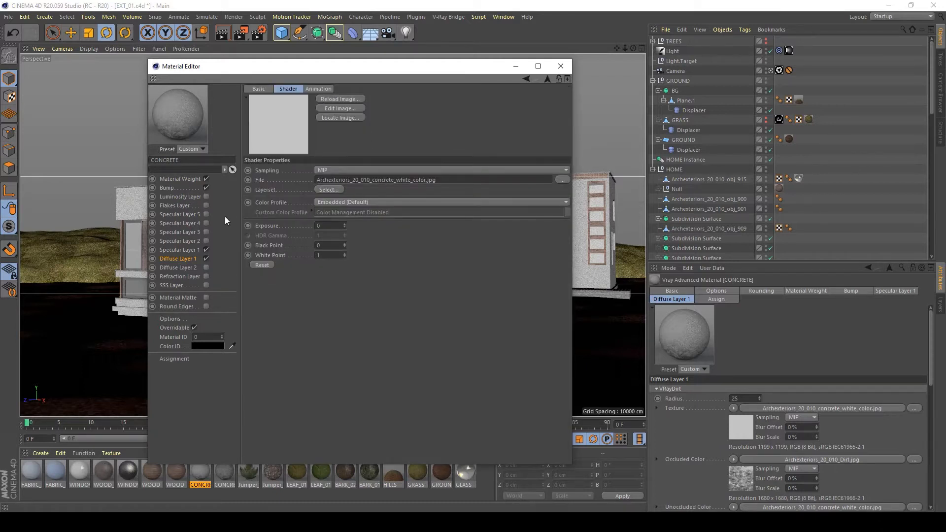
click(174, 179)
click(172, 188)
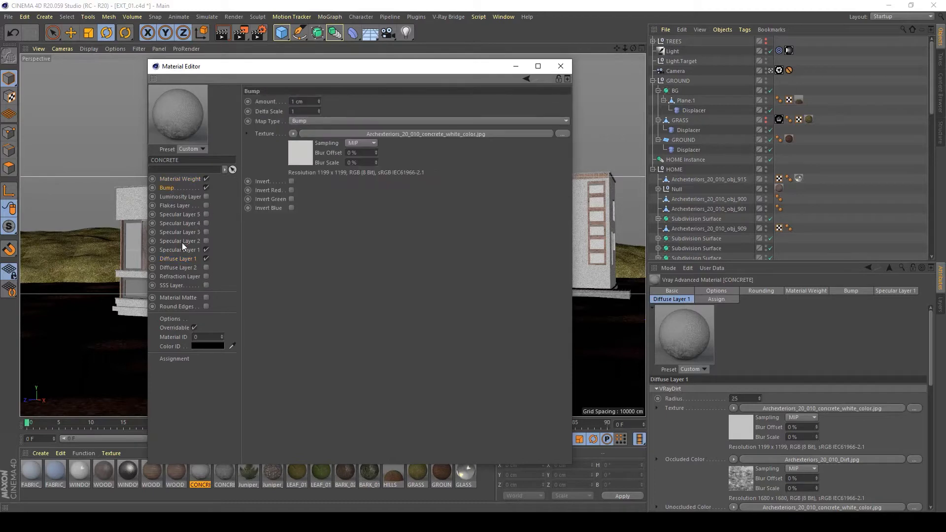
click(182, 258)
click(328, 120)
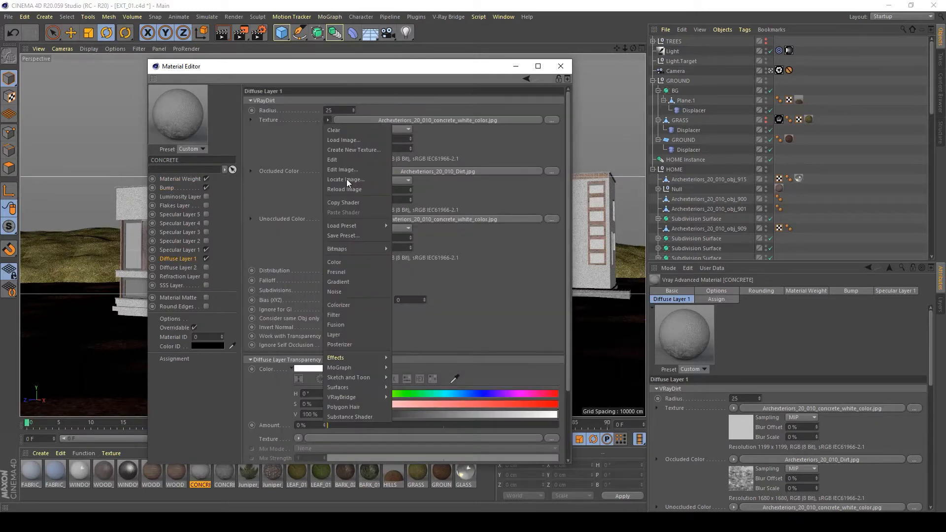
click(373, 335)
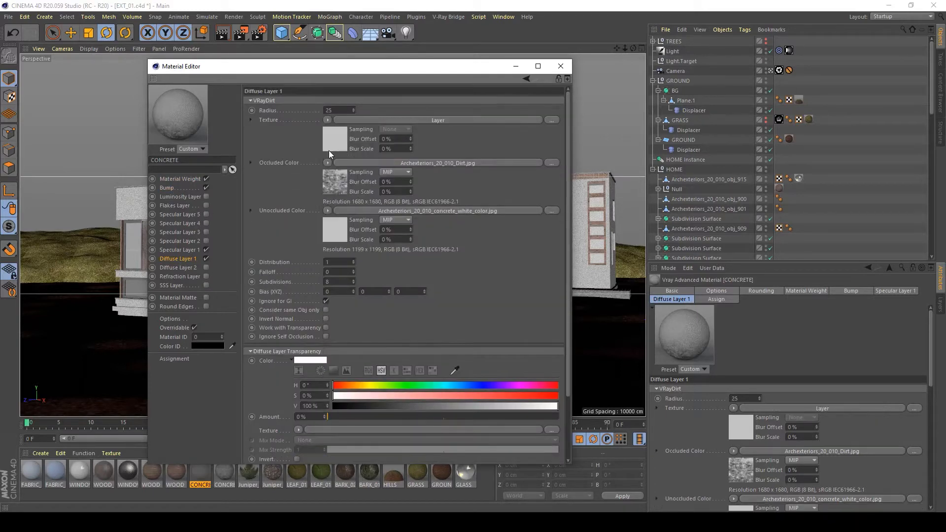
key(ctrl+z)
Step: Wrap the VRayDirt Texture image of the white CONCRETE material in a Filter shader and set its brightness to -20%
click(328, 120)
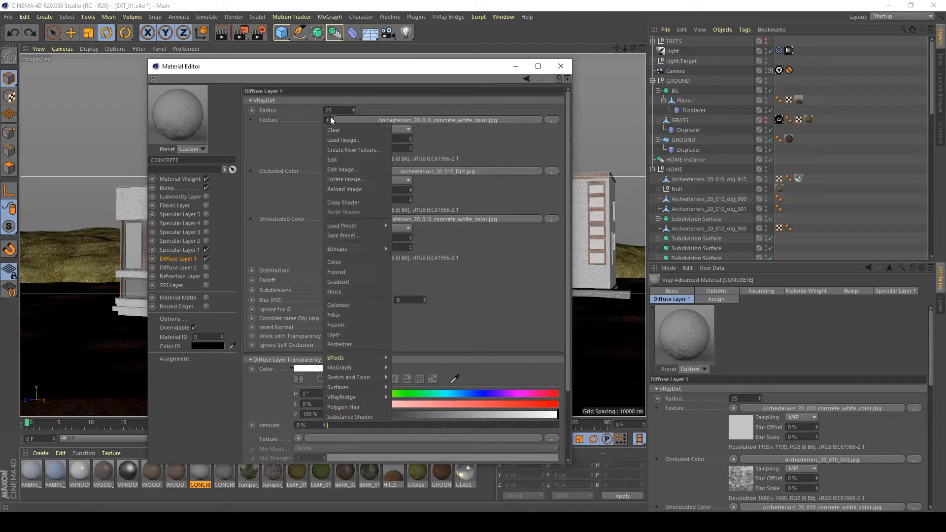
click(339, 315)
click(327, 137)
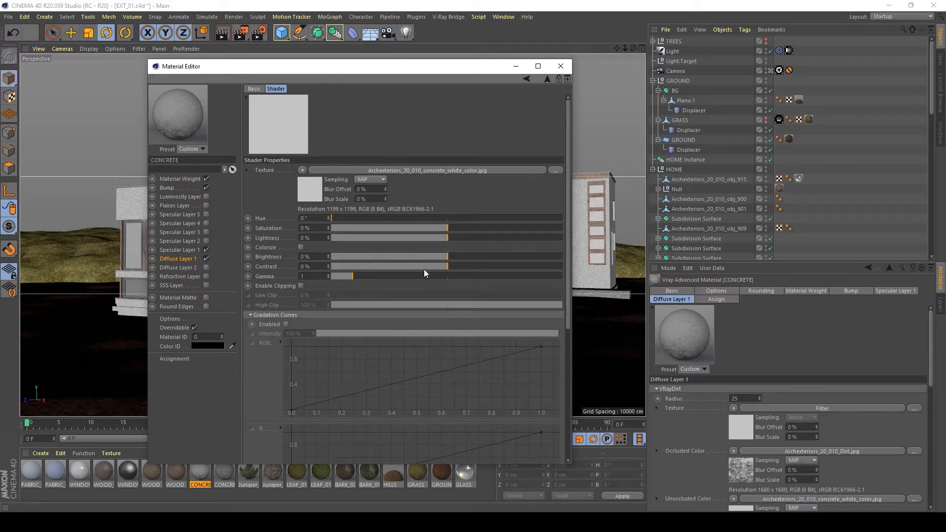
drag(446, 257, 429, 259)
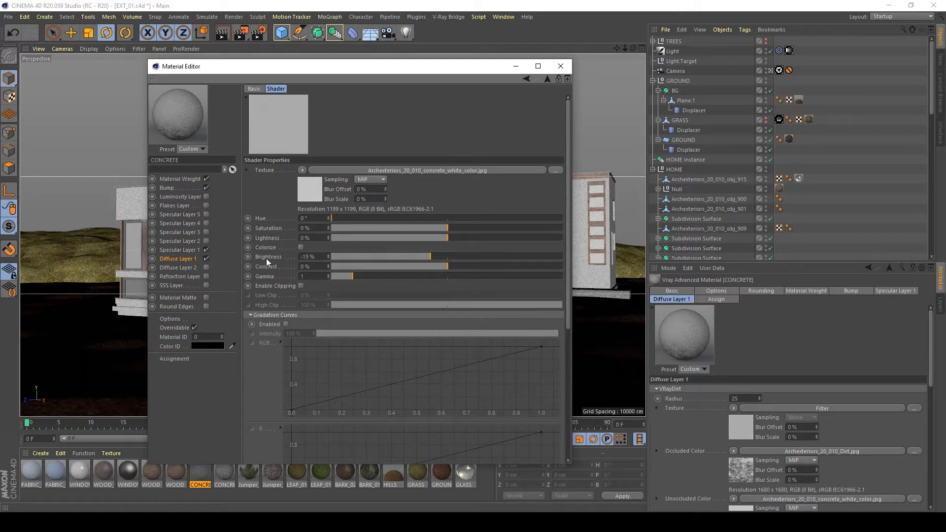
text(-20)
key(Return)
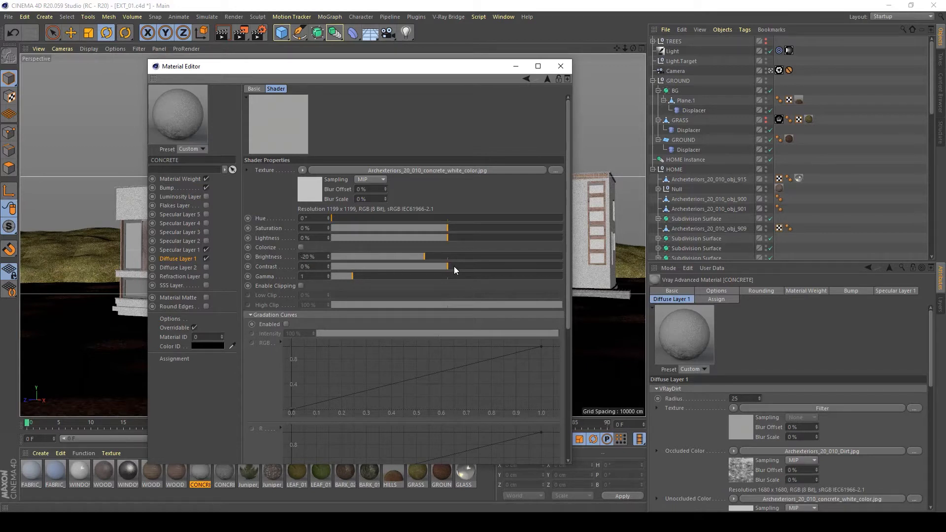
Step: Set the contrast of the Filter shader in the VRayDirt Texture slot to 20%
drag(454, 266, 459, 267)
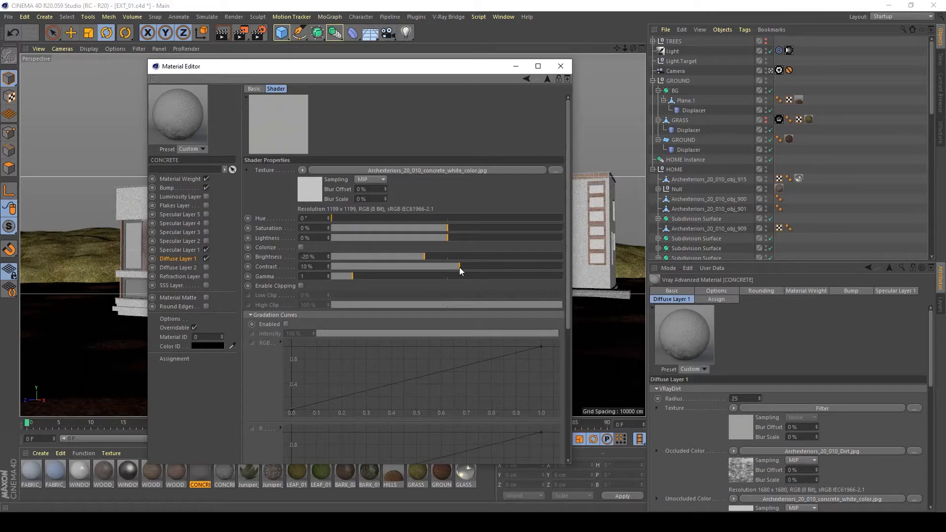
double_click(320, 267)
text(20)
key(Return)
Step: Copy the Filter shader from the VRayDirt Texture slot into the Unoccluded Color slot of the same material
click(178, 259)
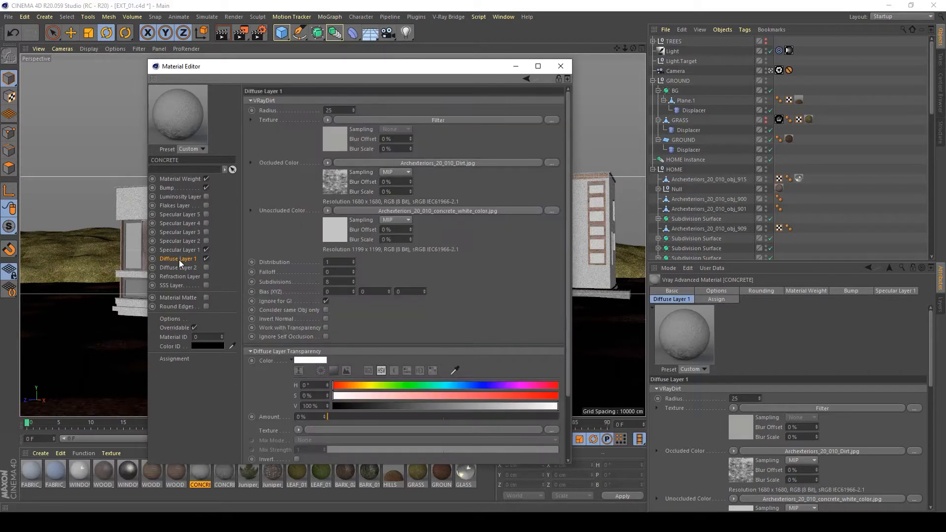
right_click(274, 120)
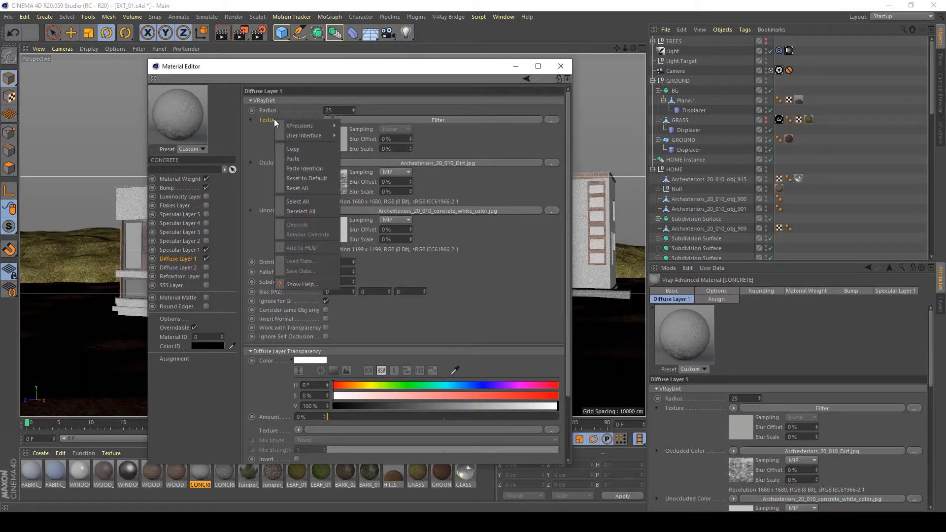
click(285, 149)
right_click(289, 211)
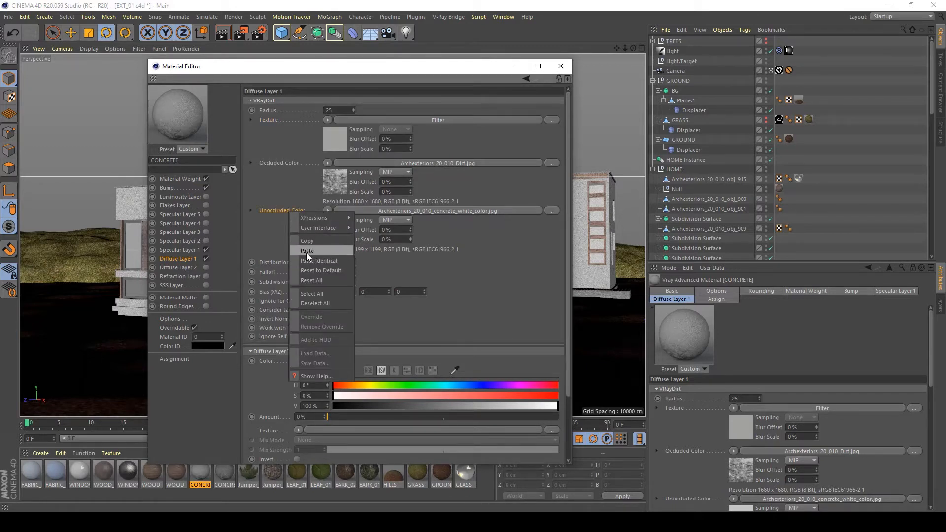
click(307, 252)
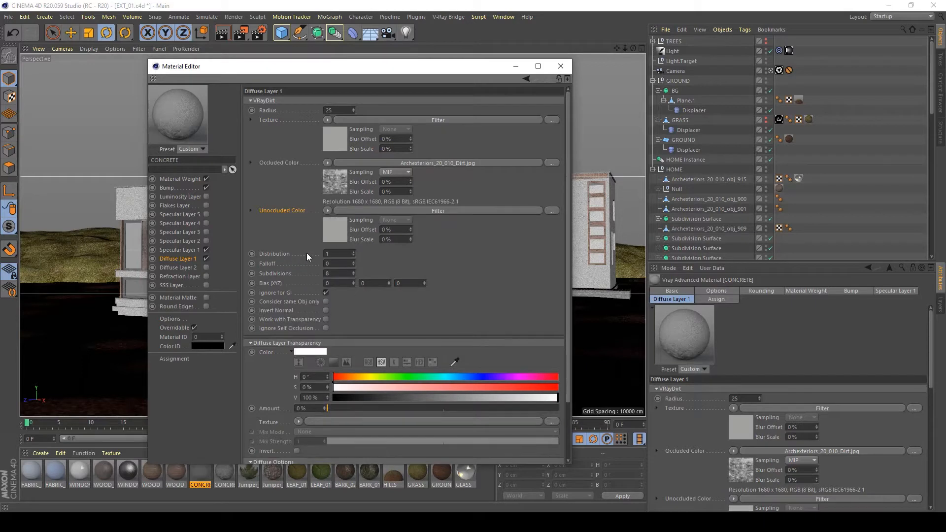
Step: Set the dirt image in the Occluded Color slot to a black point of 0.05 and a white point of 1.2
click(334, 190)
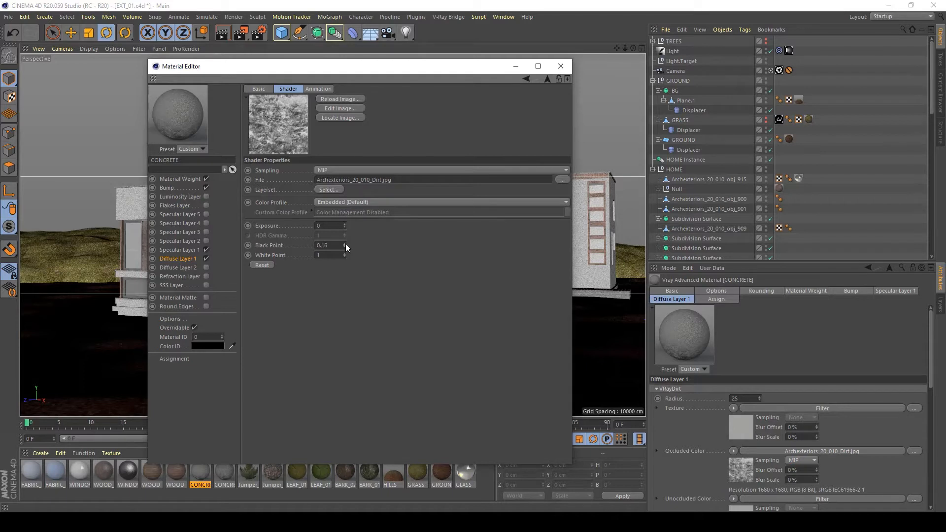
drag(345, 244, 345, 259)
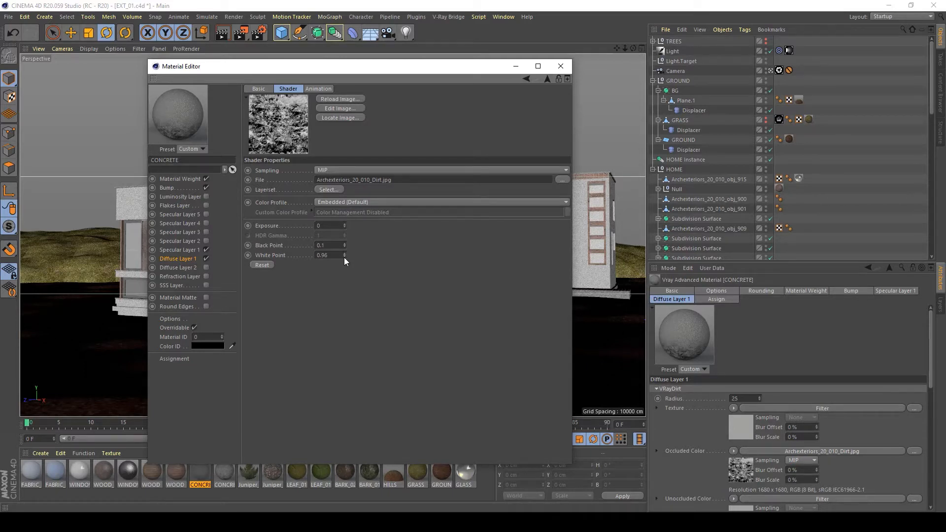
drag(344, 257, 345, 249)
click(345, 253)
drag(345, 253, 345, 252)
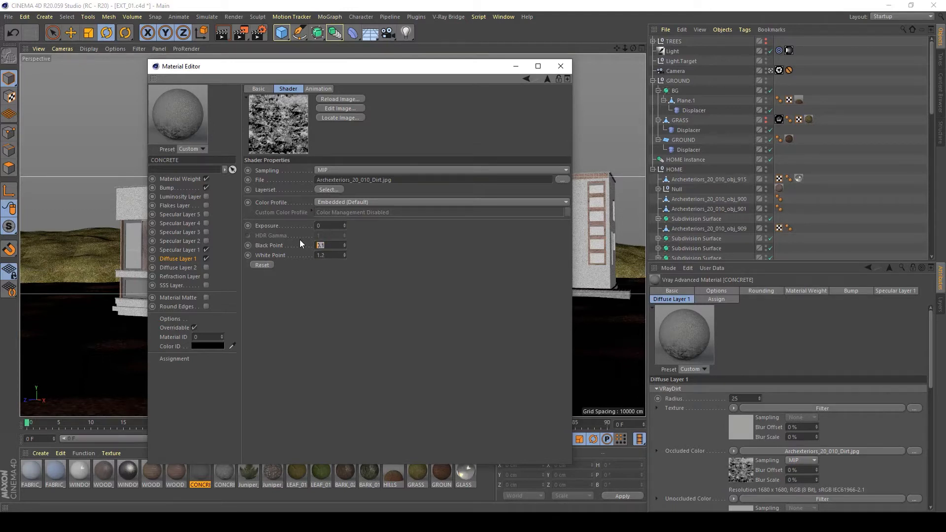
text(0.05)
key(Return)
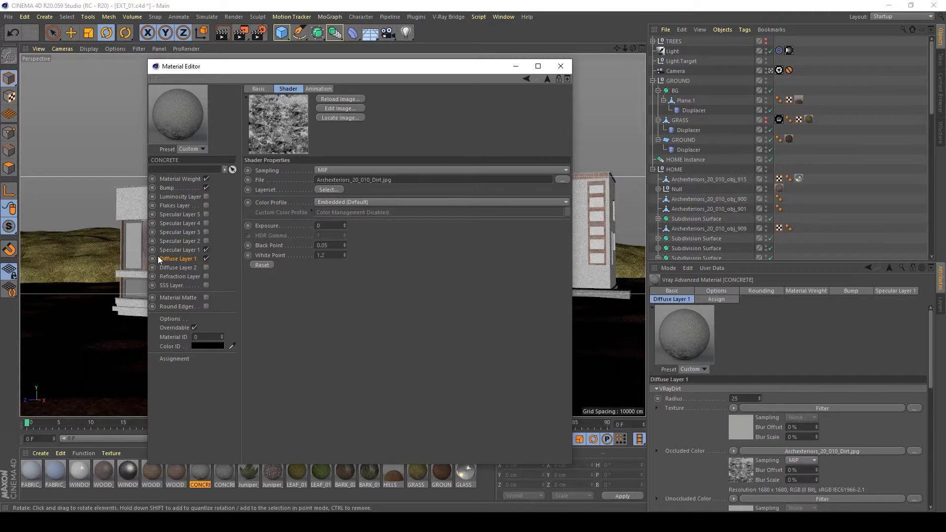
click(548, 80)
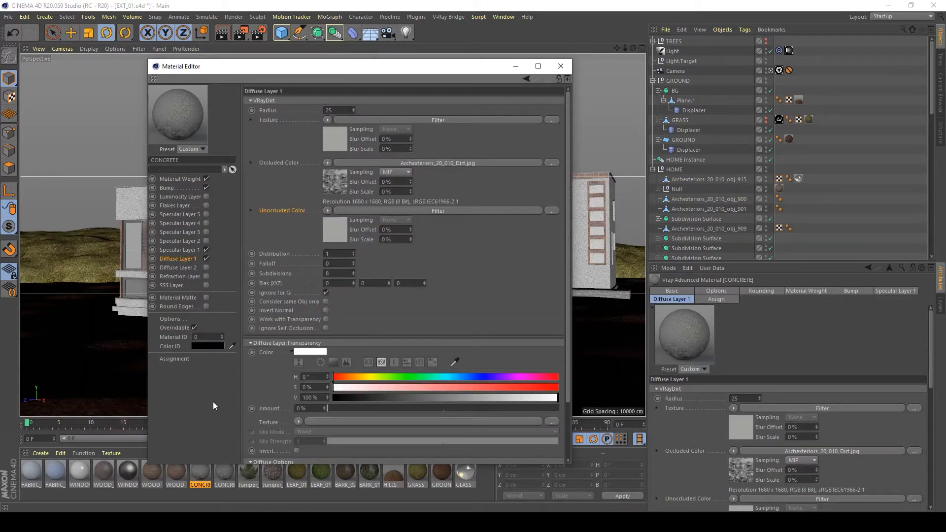
Step: Wrap the Occluded Color dirt image in a Layer shader and place a dark grey Color layer with 0% saturation and 23% value beneath it
click(327, 163)
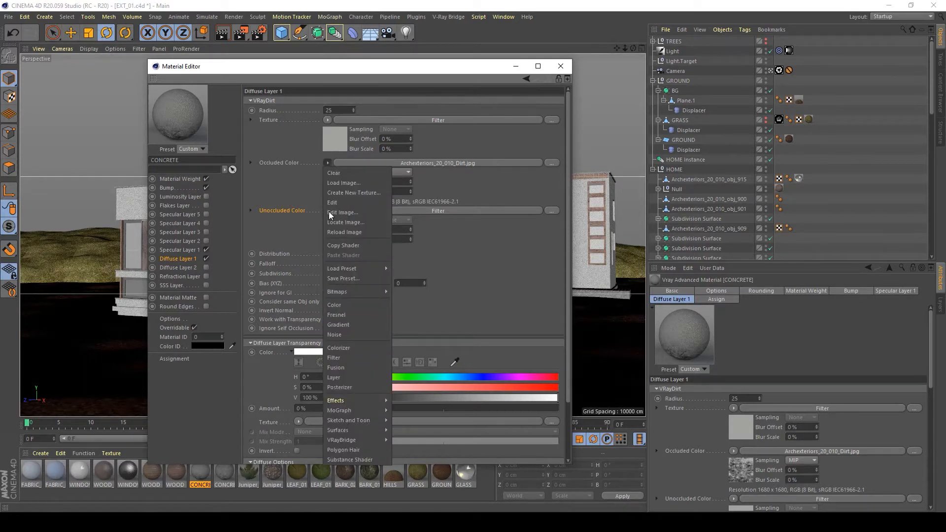
click(339, 377)
click(335, 182)
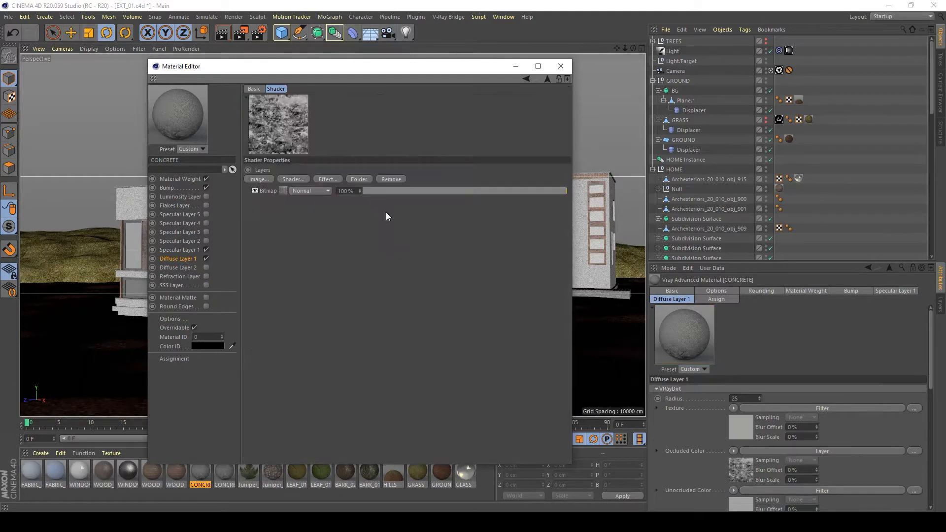
click(303, 181)
click(328, 221)
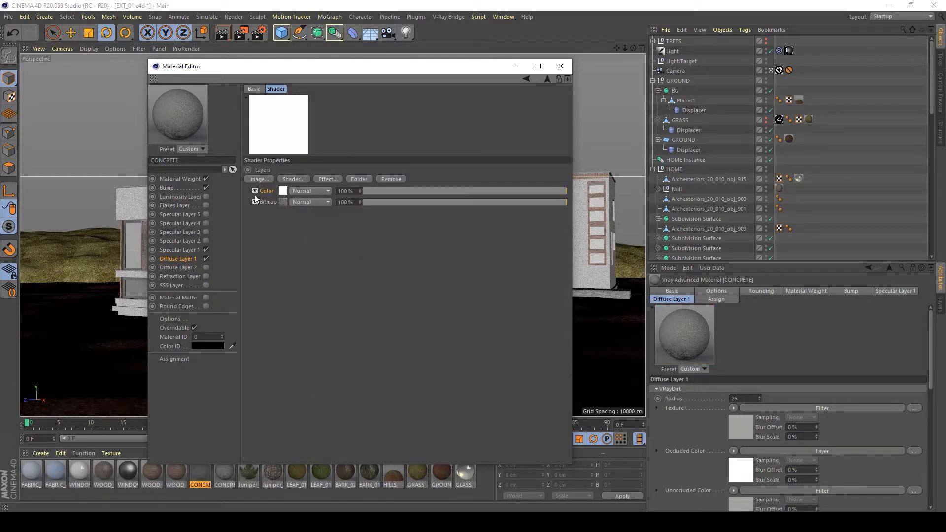
drag(255, 196, 379, 215)
click(283, 202)
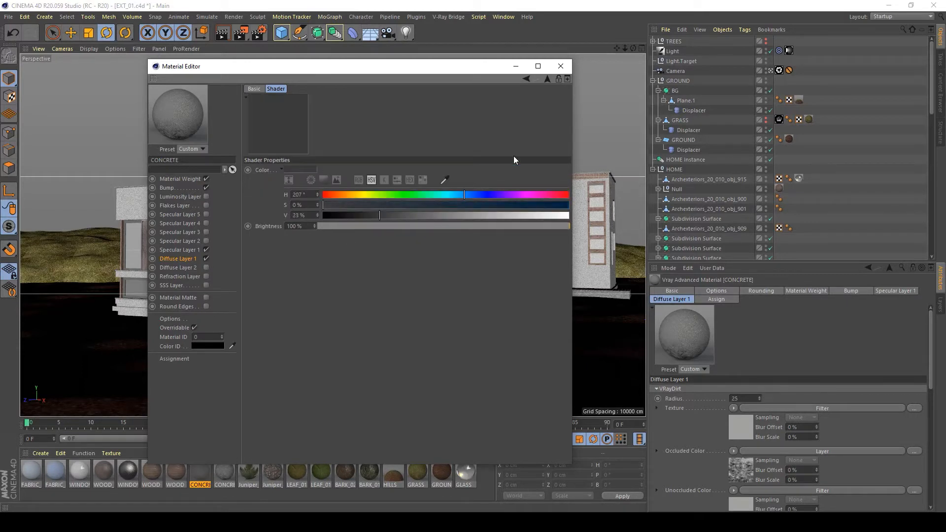
click(547, 79)
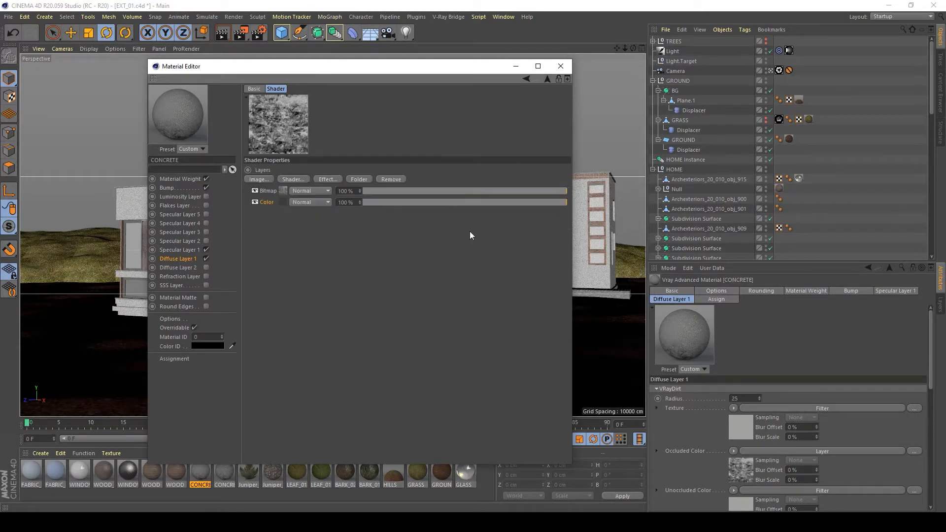
Step: Try blending the Bitmap layer in Multiply mode with the Color layer at 29% opacity, and return to Normal mode and 100%
click(310, 192)
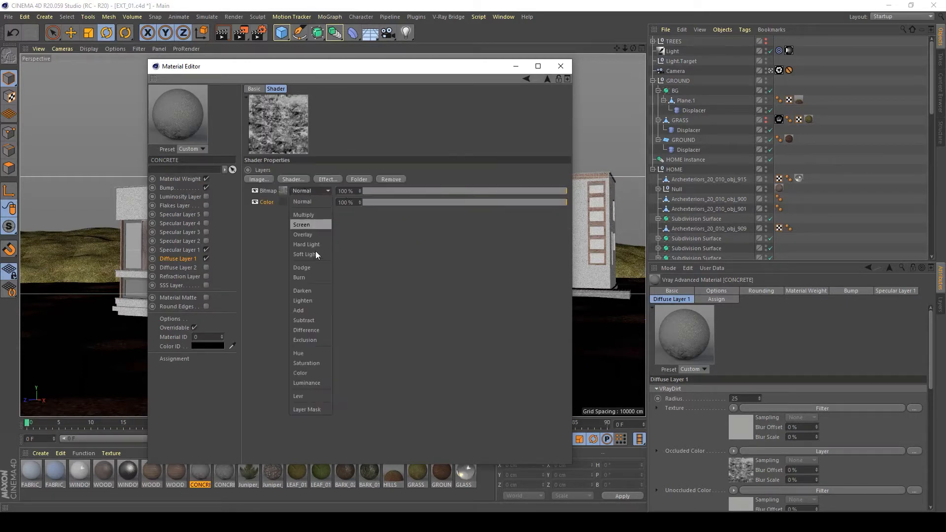
click(307, 214)
drag(532, 192, 423, 203)
click(321, 190)
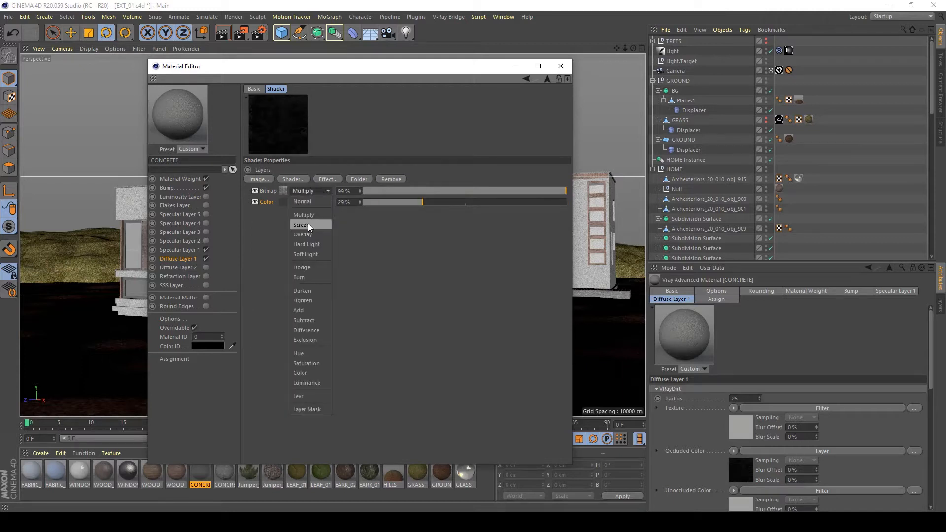
click(377, 240)
drag(416, 203, 567, 203)
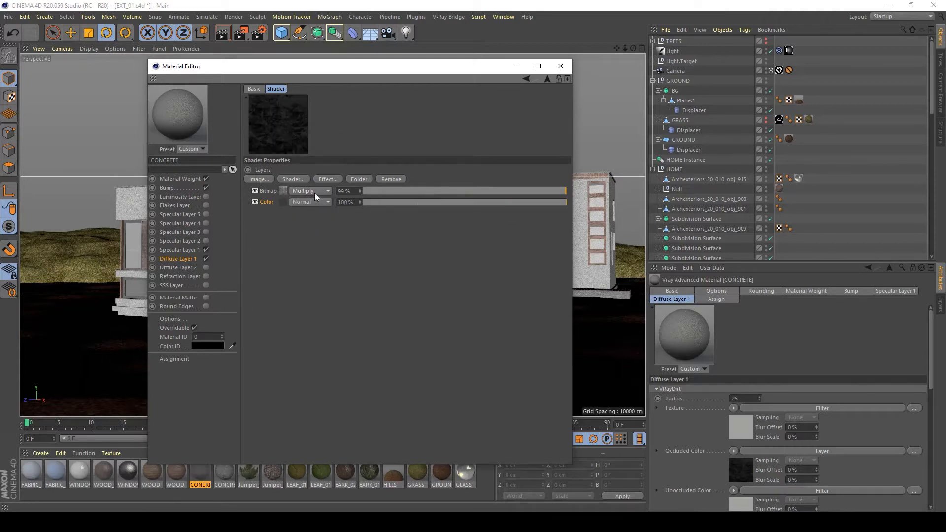
click(314, 193)
click(310, 199)
Step: Move the Color layer above the Bitmap layer and blend it in Multiply mode at 66%, with the Bitmap layer at 100%
drag(261, 193, 259, 223)
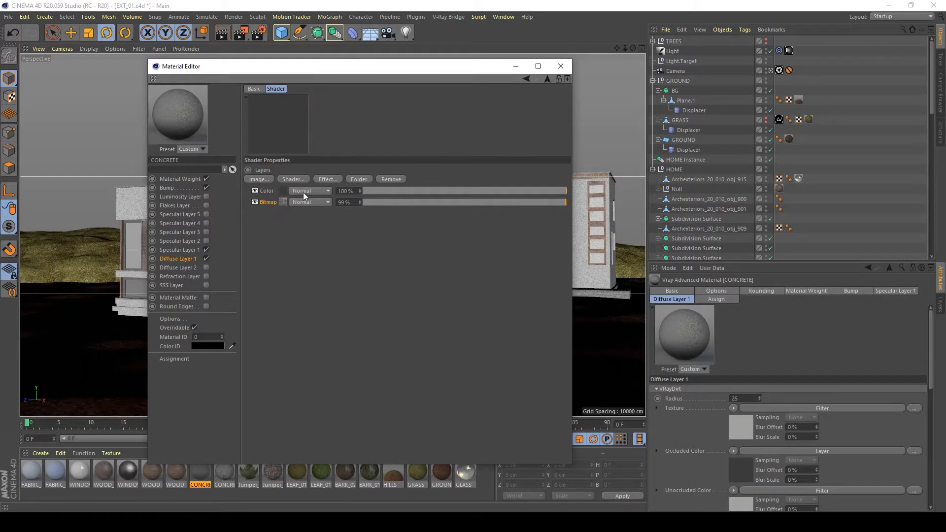
click(304, 190)
click(303, 215)
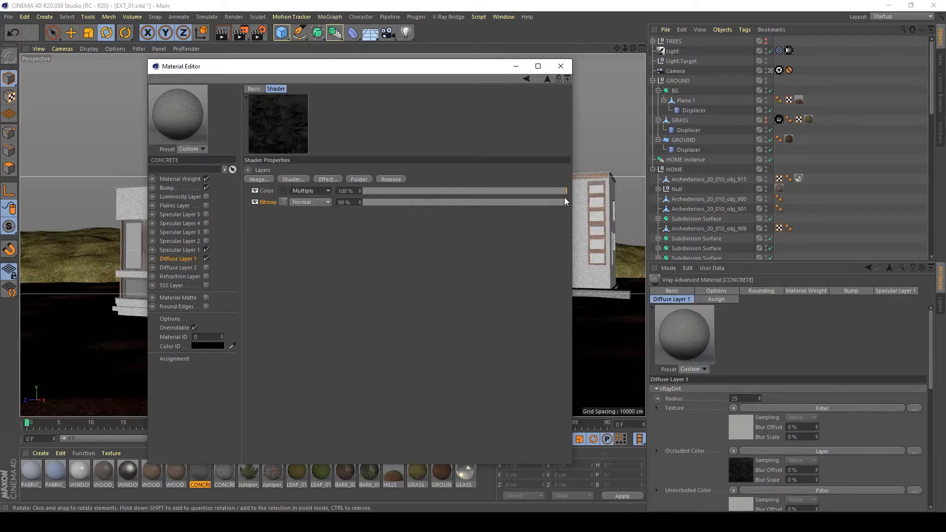
drag(563, 192, 459, 190)
drag(552, 206, 567, 203)
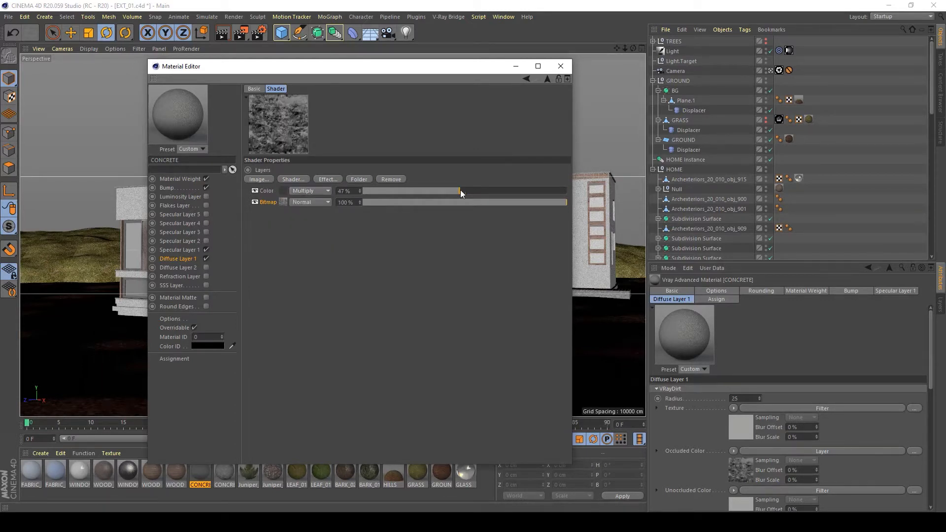
drag(486, 193, 498, 195)
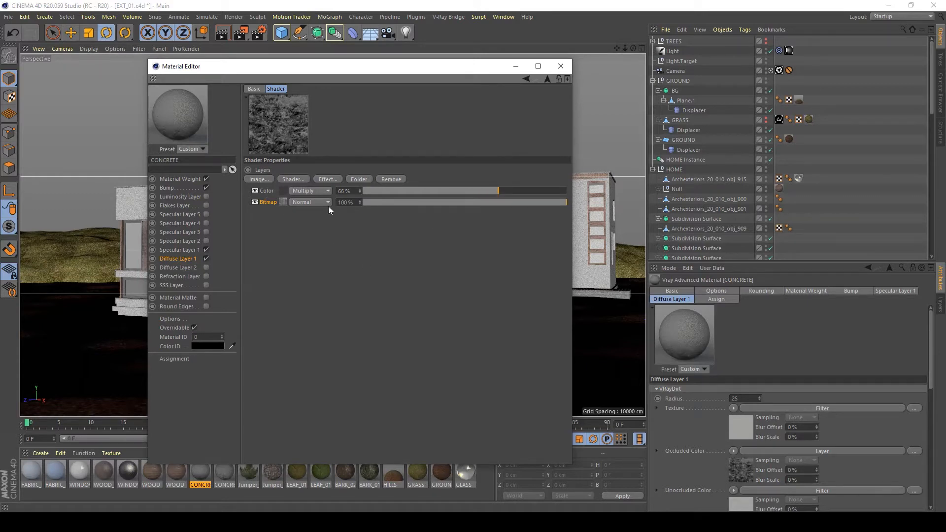
Step: Set the Color layer's Multiply opacity to 70% in the Occluded Color Layer shader and save the scene
double_click(348, 190)
text(70)
key(Return)
click(565, 65)
key(ctrl+s)
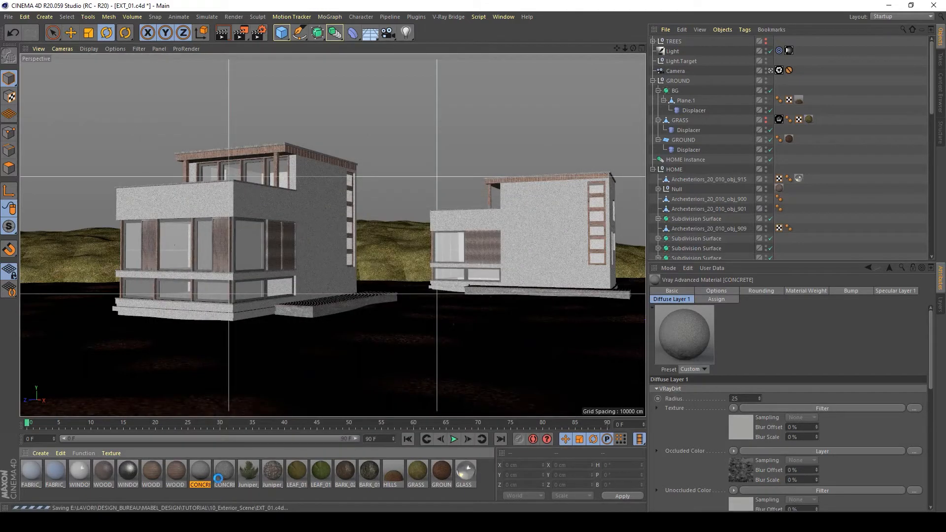
Step: Wrap the VRayDirt Texture layer of the second concrete material in a Filter shader with brightness at -20%
double_click(221, 474)
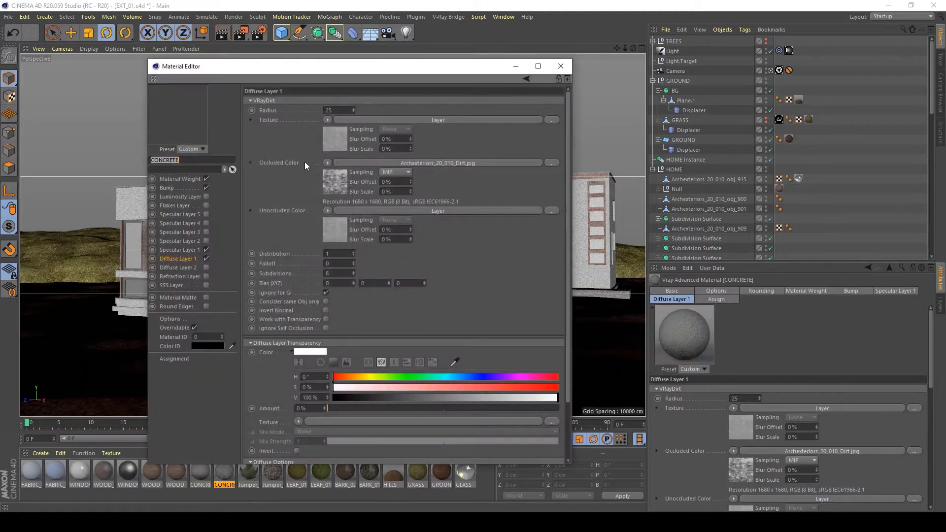
click(327, 120)
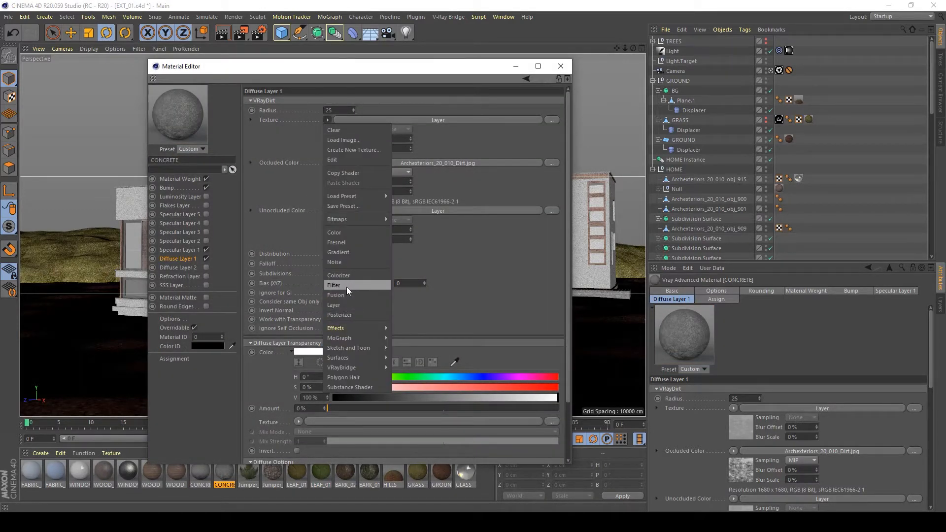
click(347, 286)
click(335, 143)
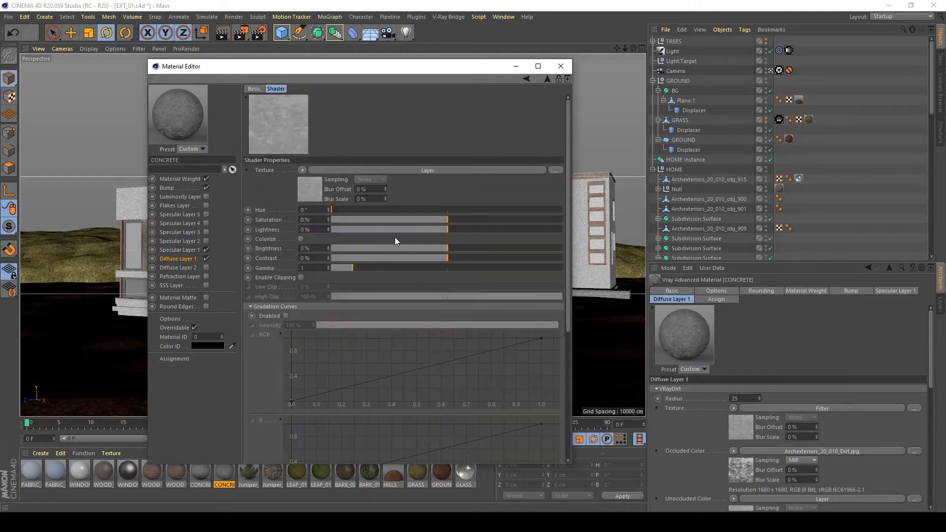
double_click(306, 248)
text(-20)
key(Return)
Step: Try a contrast of 20% on the Texture filter, and settle on 5%
double_click(306, 259)
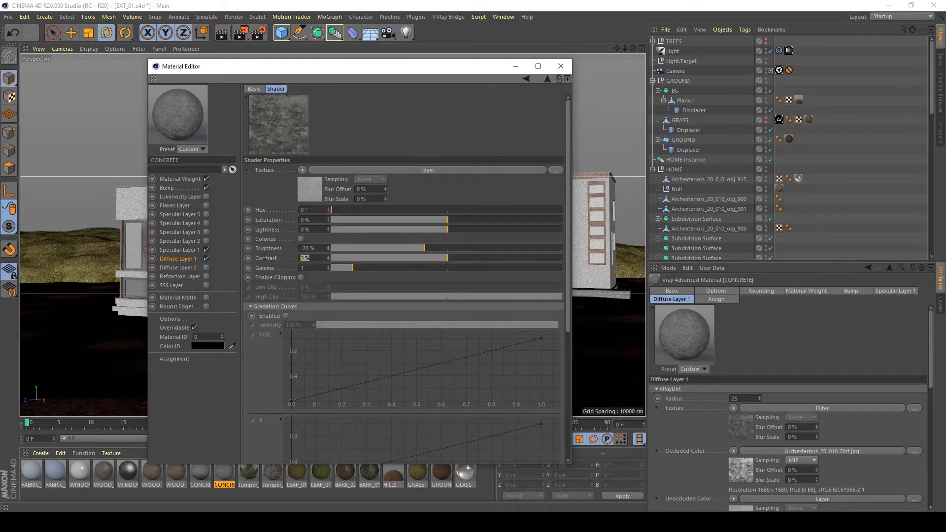
text(20)
key(Return)
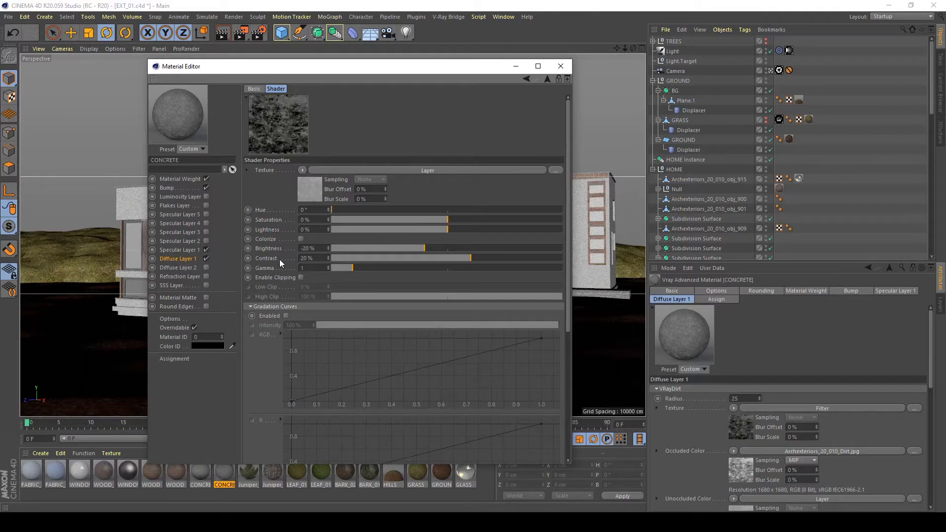
double_click(308, 258)
text(5)
key(Return)
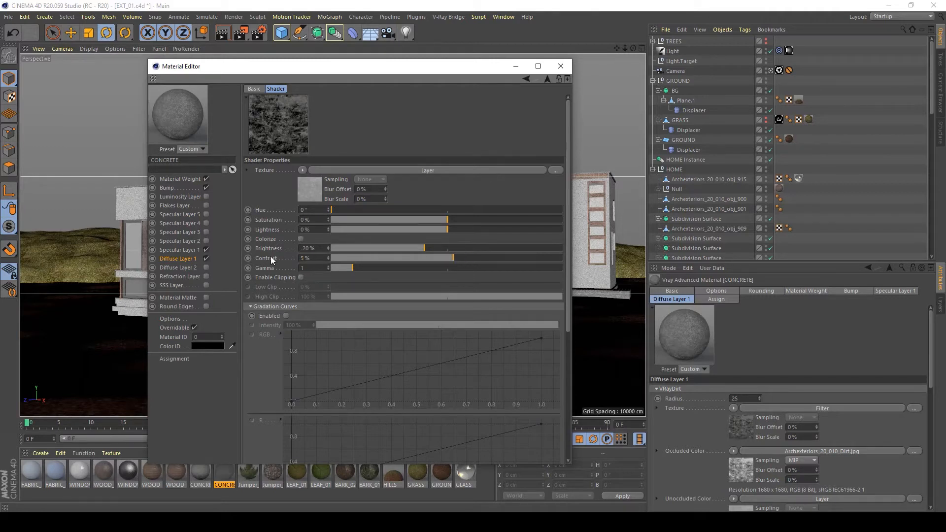
Step: Copy the filtered Texture shader into the Unoccluded Color slot of the same material
click(548, 79)
right_click(274, 114)
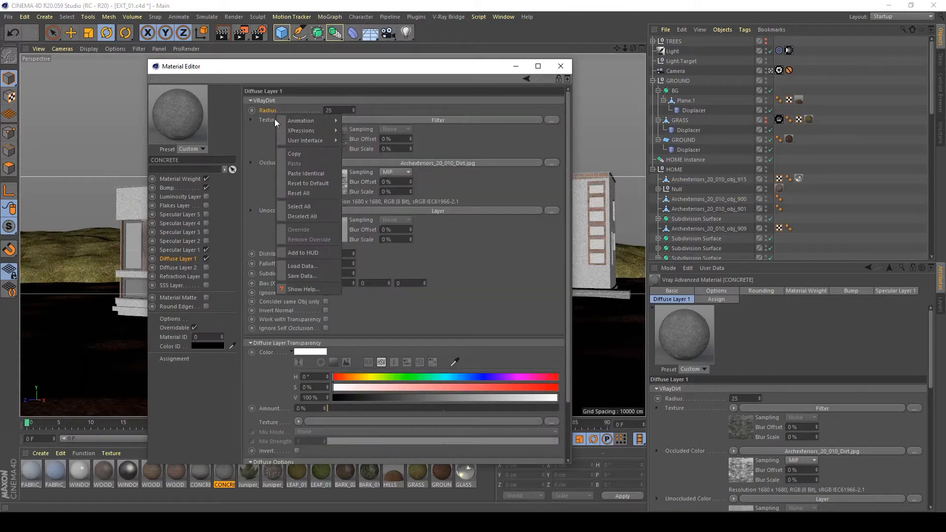
click(268, 119)
right_click(269, 120)
click(287, 149)
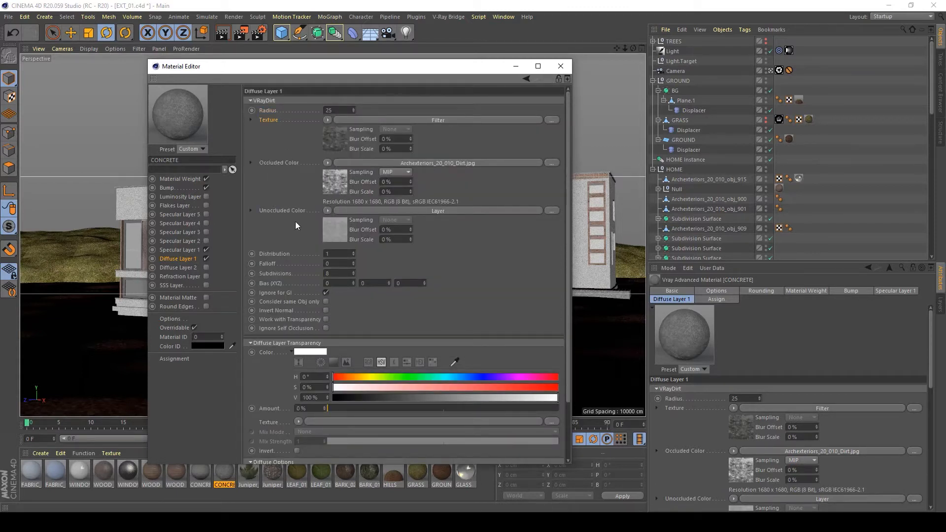
right_click(290, 211)
click(315, 246)
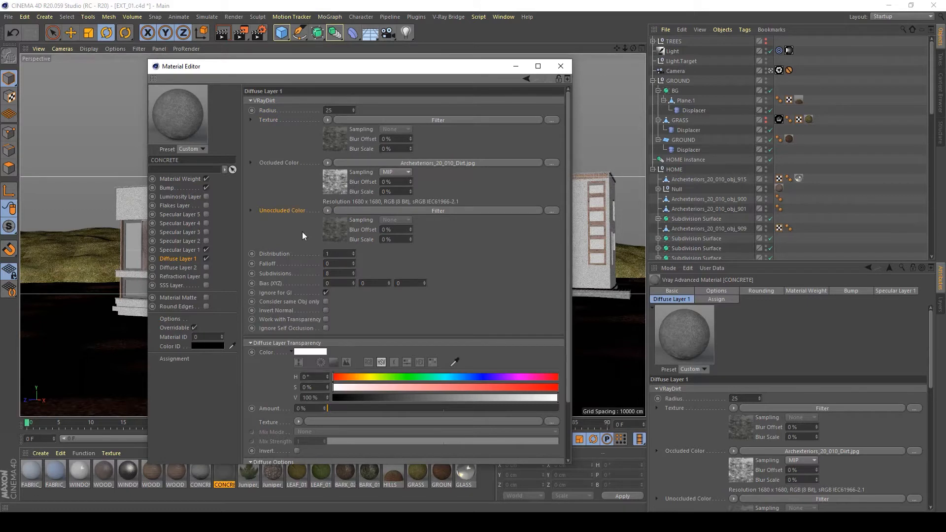
Step: Copy the Occluded Color Layer shader from the first concrete material into the second concrete material's Occluded Color slot
click(201, 472)
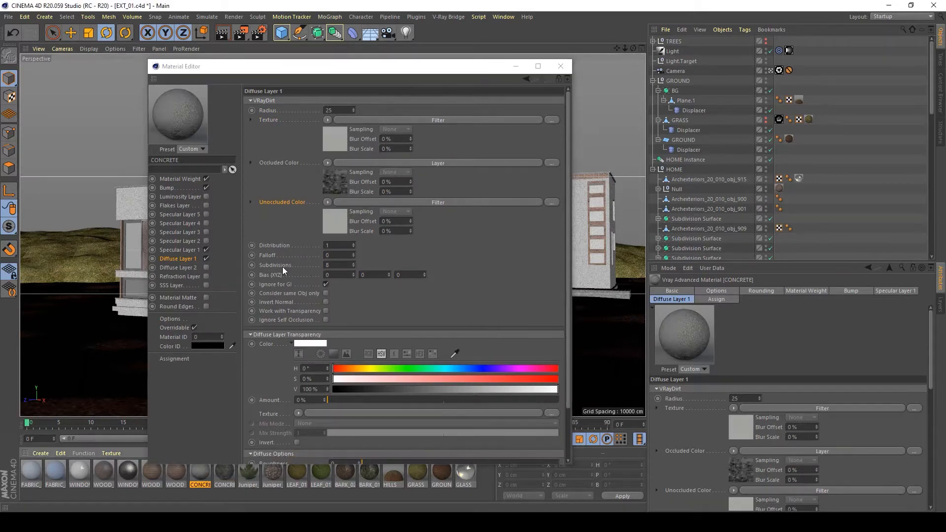
right_click(285, 166)
click(305, 194)
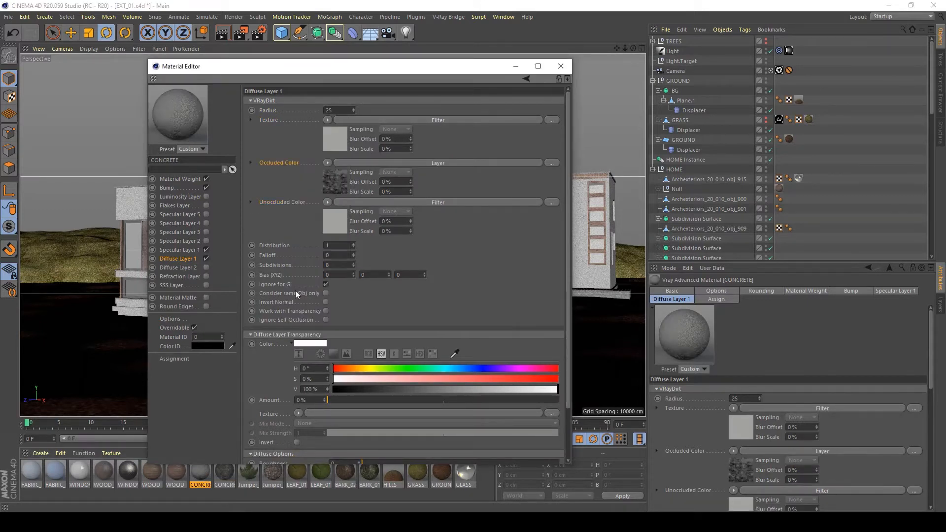
click(219, 475)
click(219, 474)
right_click(285, 164)
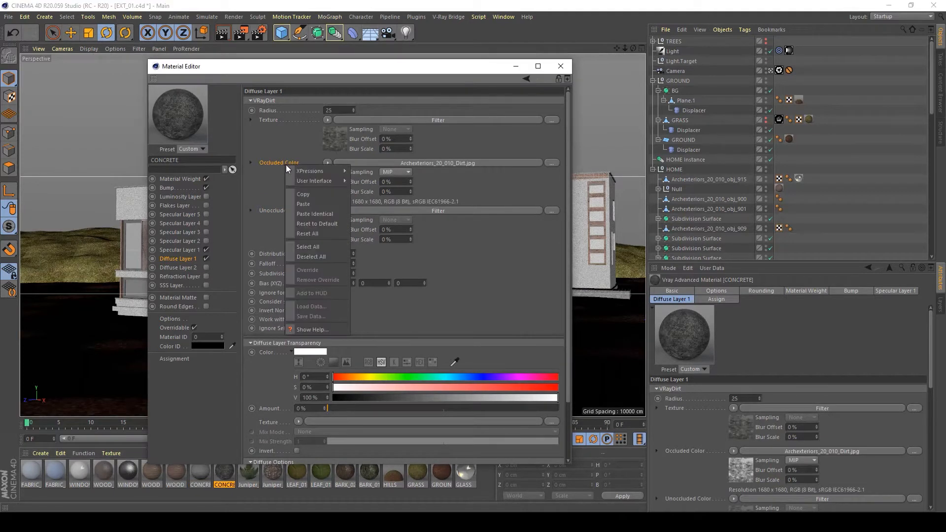
click(317, 204)
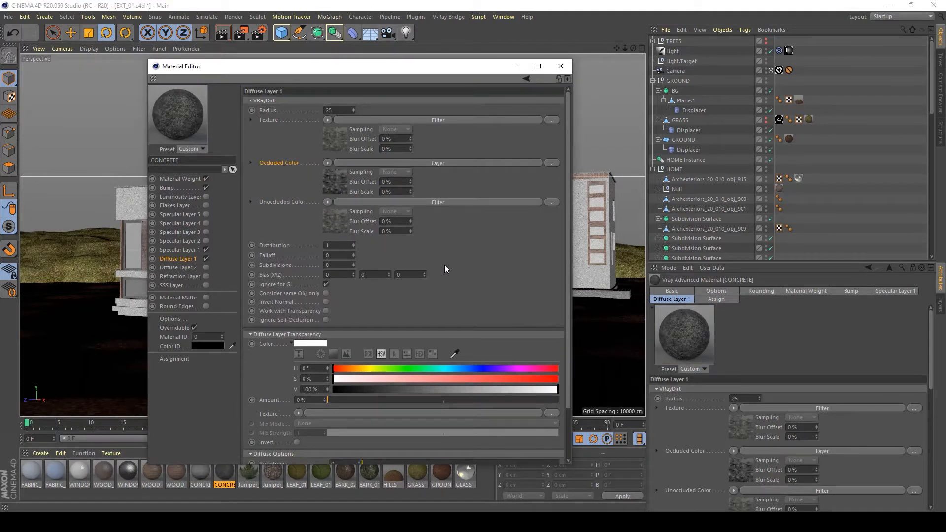
Step: Set the brightness of the Texture slot's filter to -10% in the second concrete material
click(334, 144)
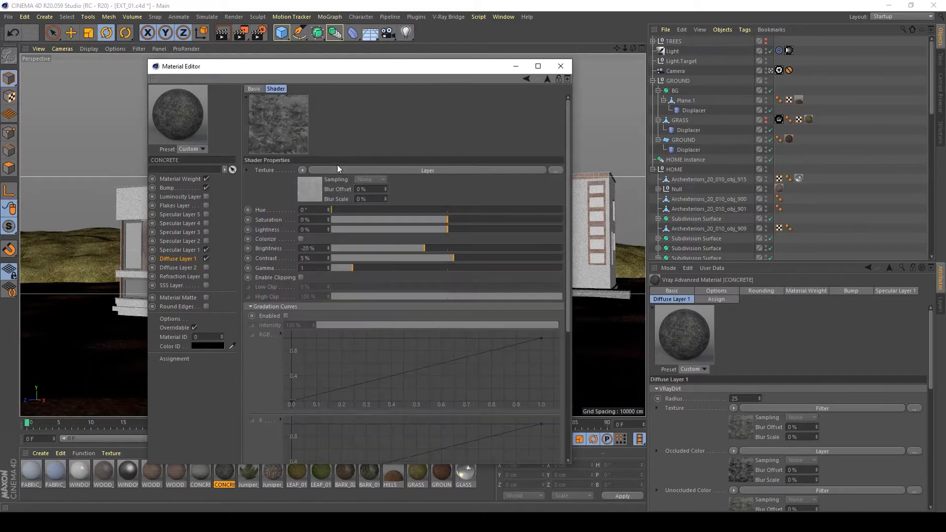
drag(318, 249, 275, 246)
text(-10)
key(Return)
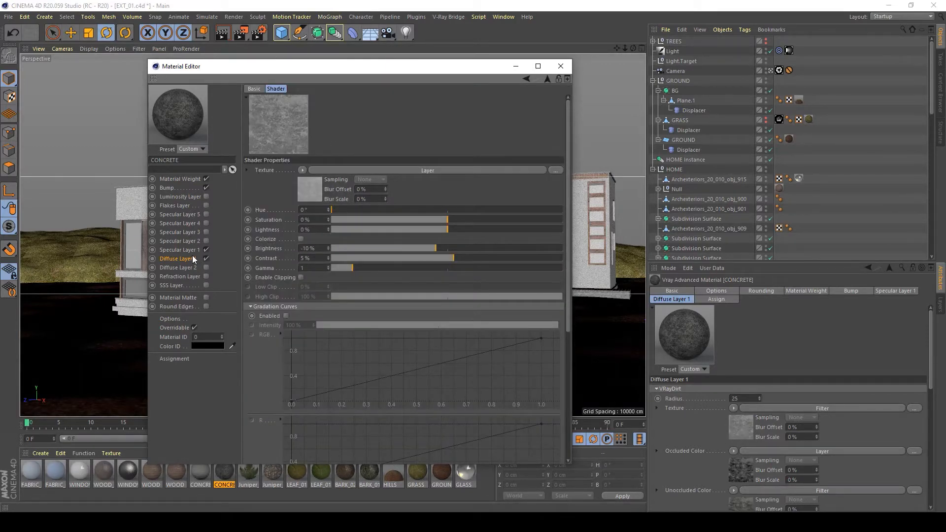
Step: Set the brightness of the Unoccluded Color slot's filter to -10% and save the scene
click(182, 262)
click(326, 218)
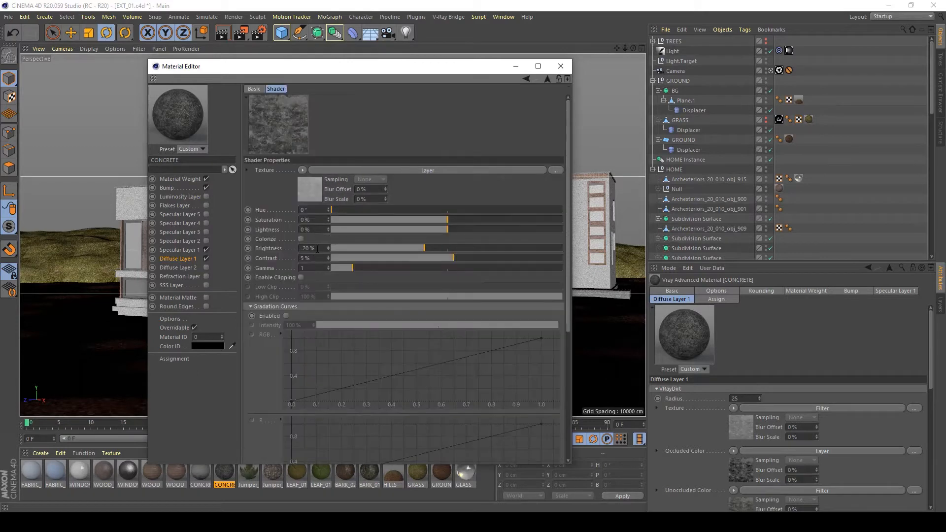
double_click(315, 249)
text(-10)
key(Return)
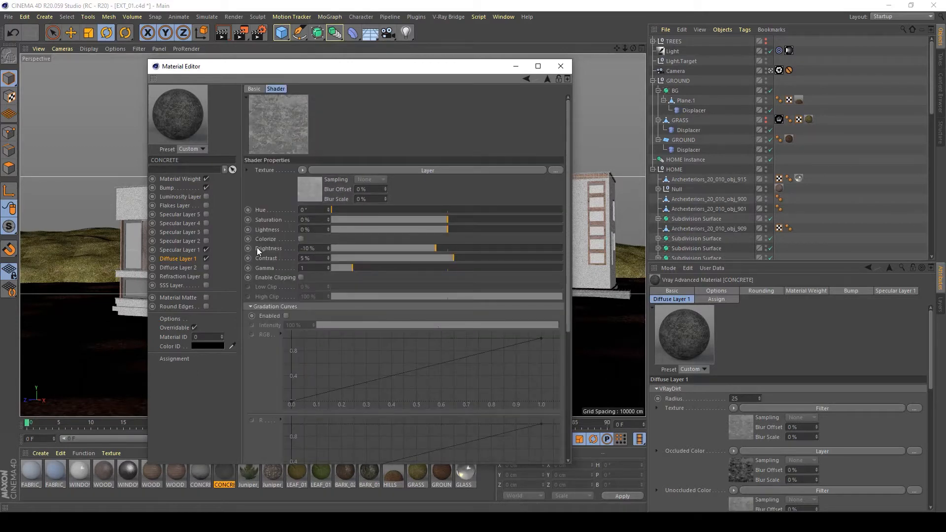
click(561, 67)
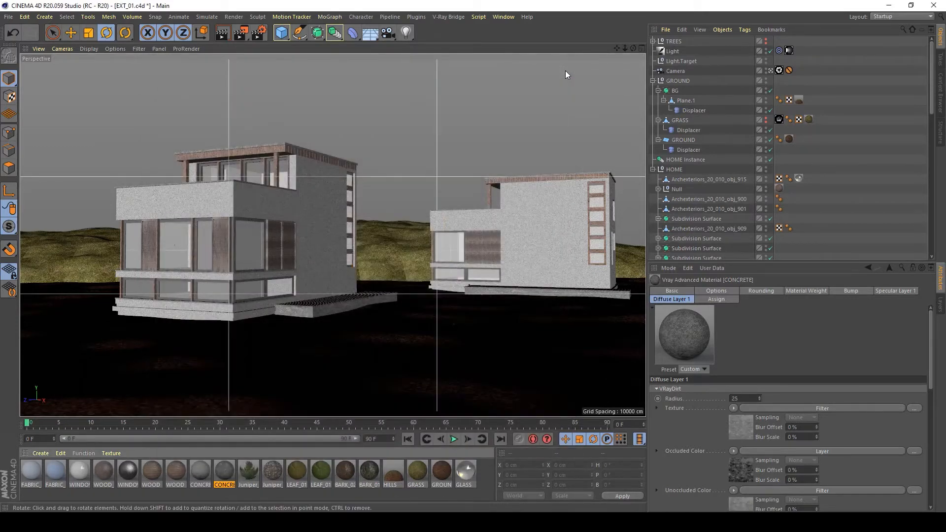
key(ctrl+s)
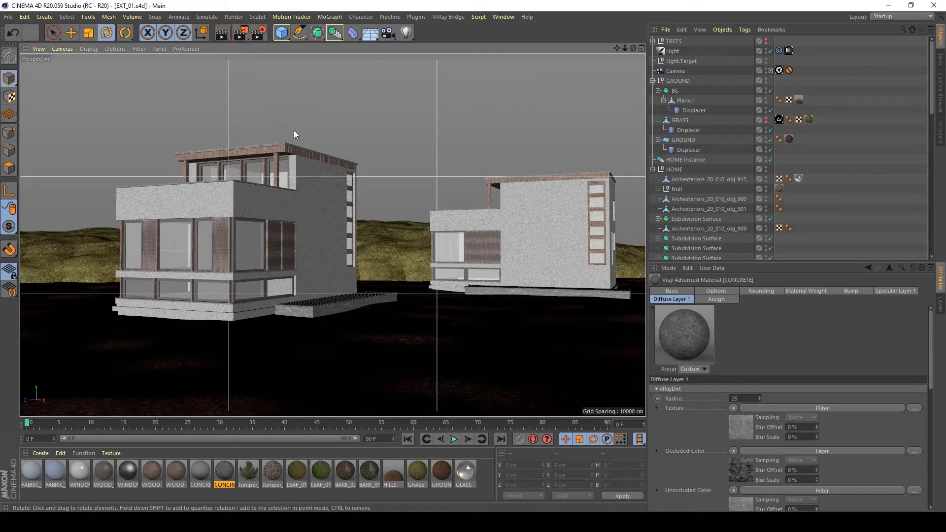
Step: Render the scene to the Picture Viewer and compare the new render with the earlier ones in the history
click(244, 30)
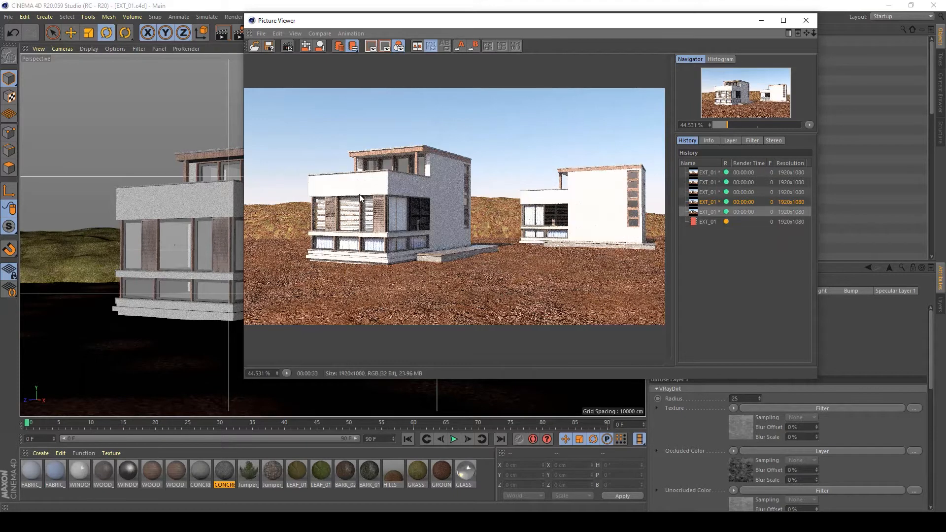
key(Down)
key(Down)
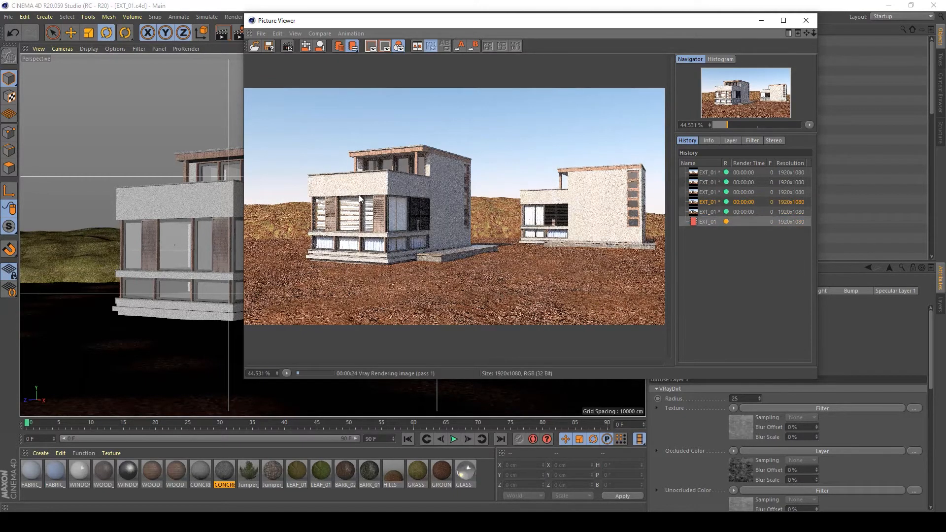
key(Up)
key(Up)
key(Down)
key(Down)
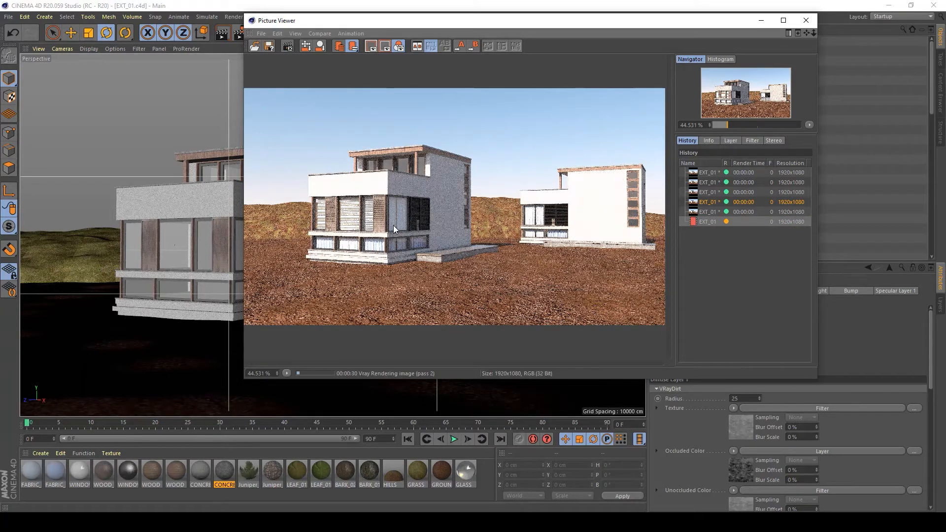
Step: Examine the concrete facades of both houses up close against earlier renders, and stop and close the test render
scroll(391, 228, up, 2)
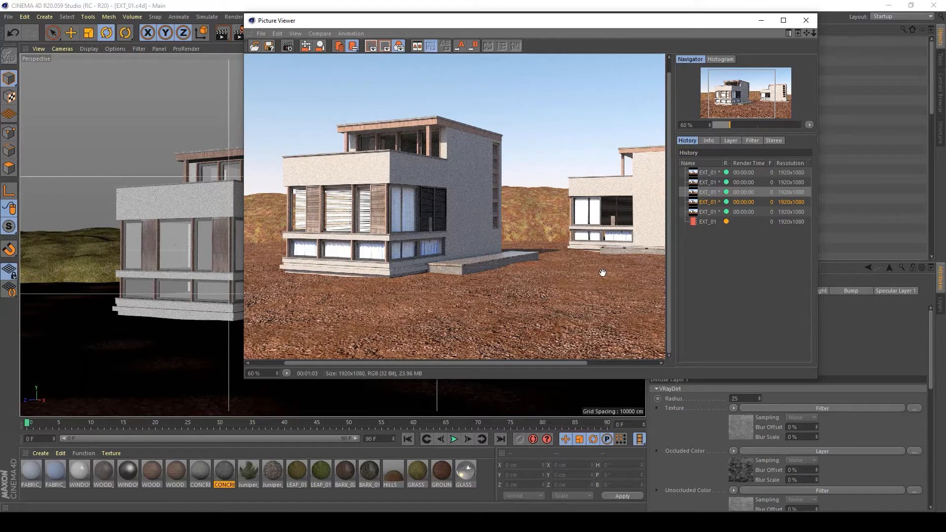
click(711, 221)
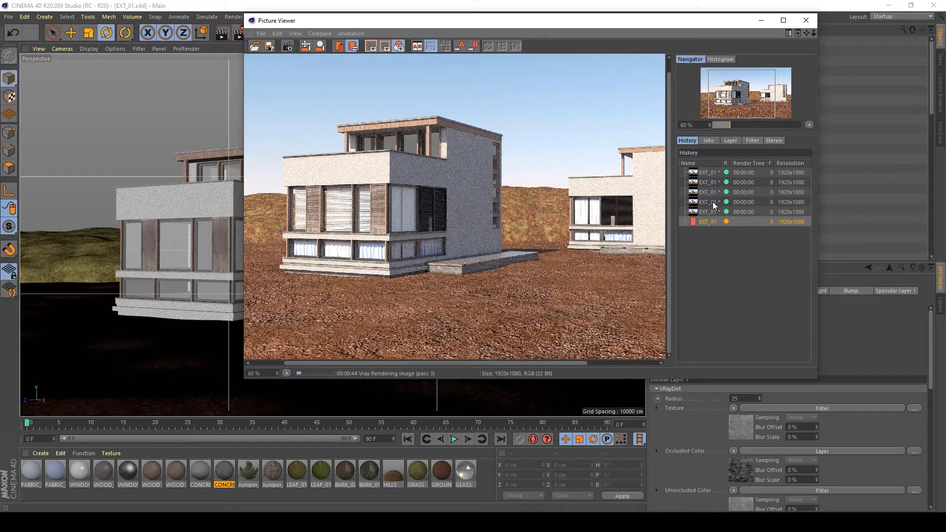
scroll(507, 217, up, 2)
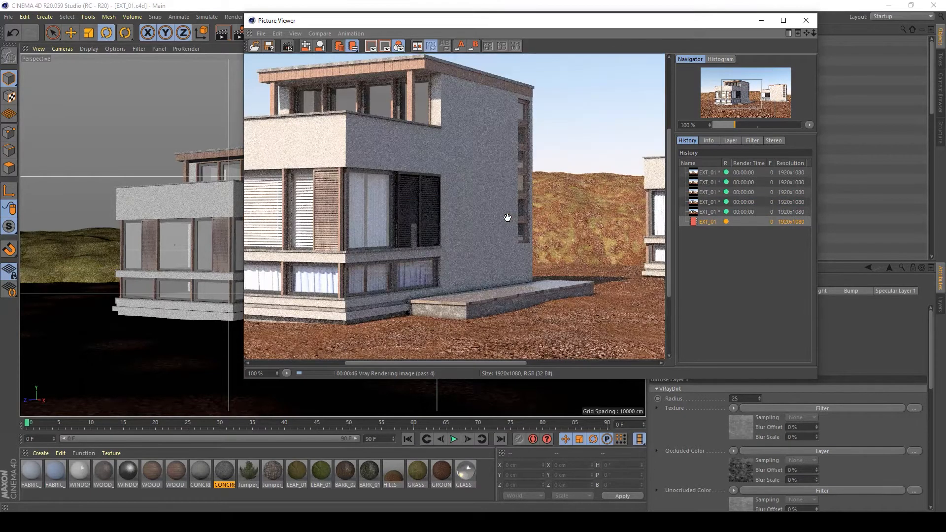
scroll(507, 217, down, 3)
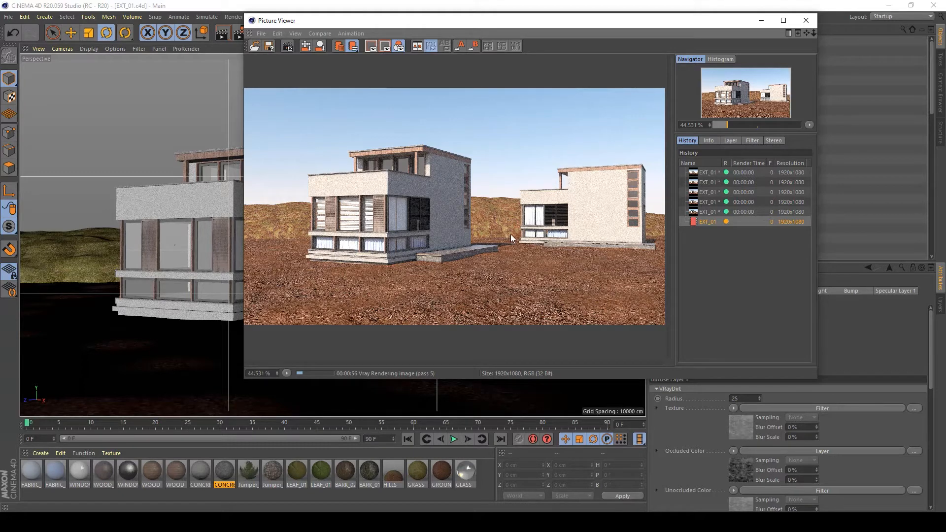
scroll(541, 200, up, 8)
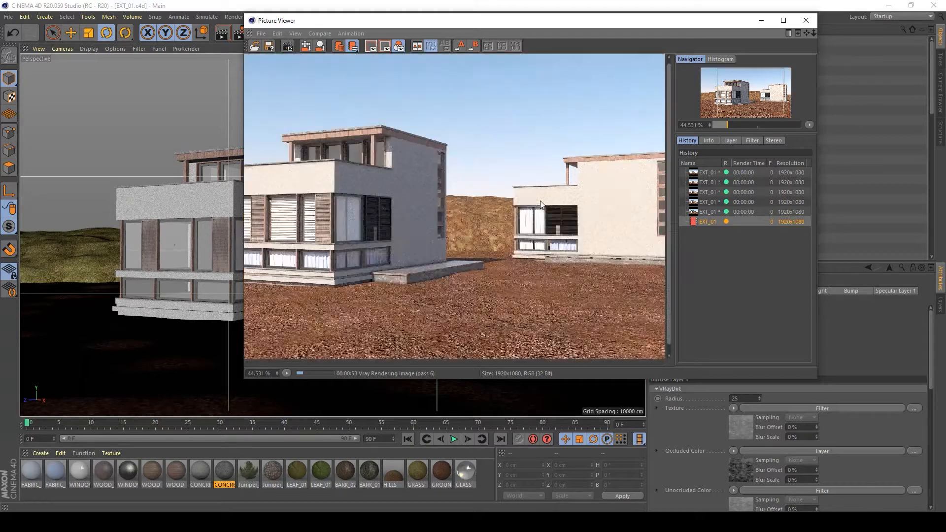
scroll(582, 277, up, 2)
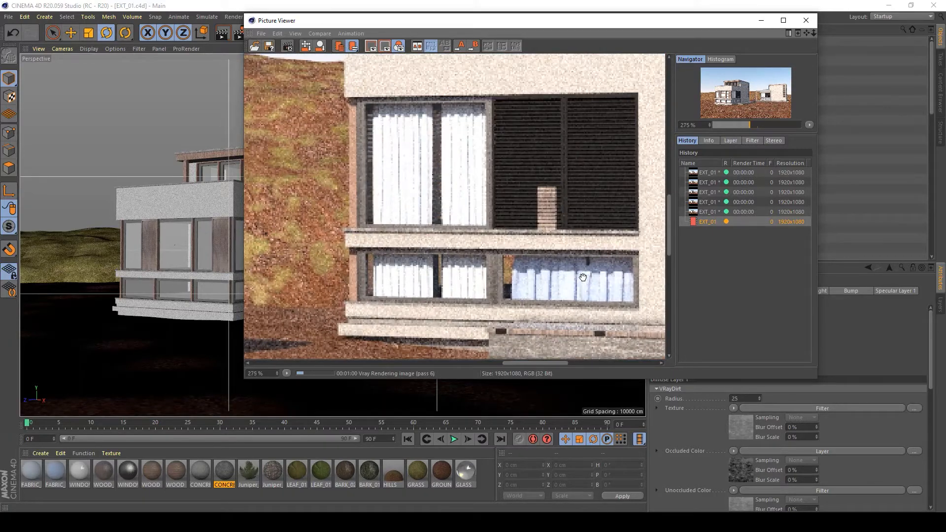
scroll(583, 278, down, 5)
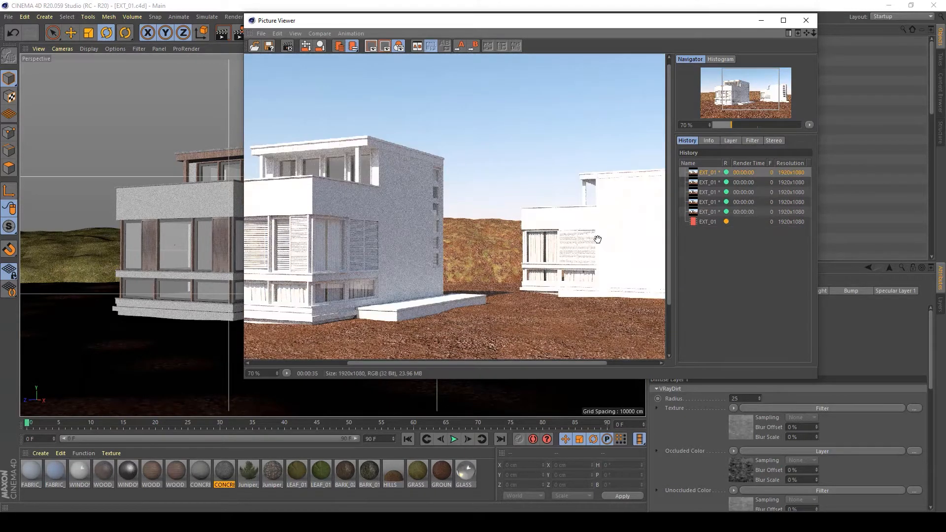
click(700, 222)
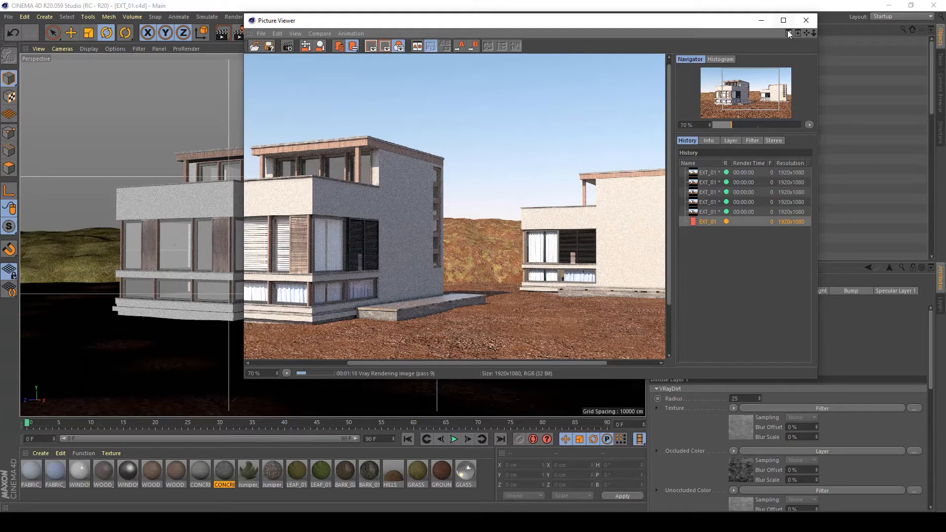
click(813, 20)
click(487, 294)
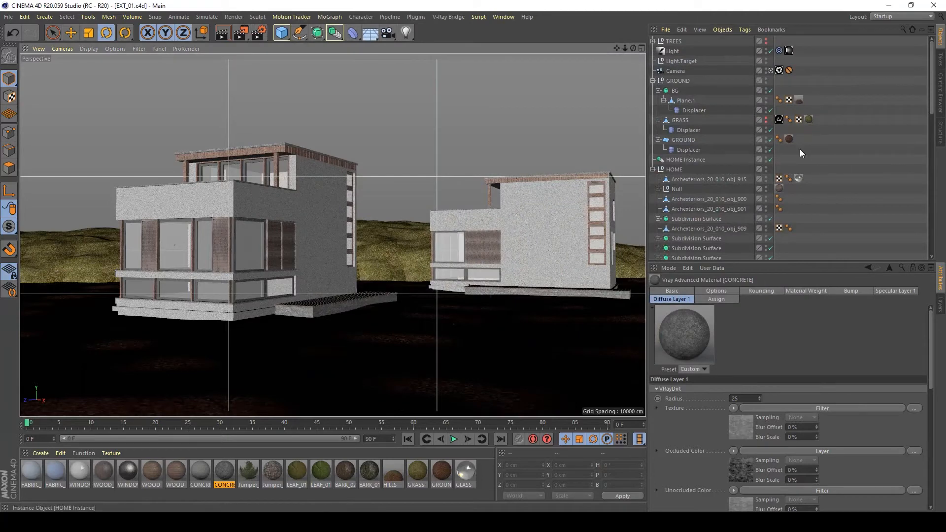
Step: Make the TREES group visible again in the scene and save the file
click(771, 71)
scroll(337, 268, up, 4)
alt+drag(336, 268, 297, 272)
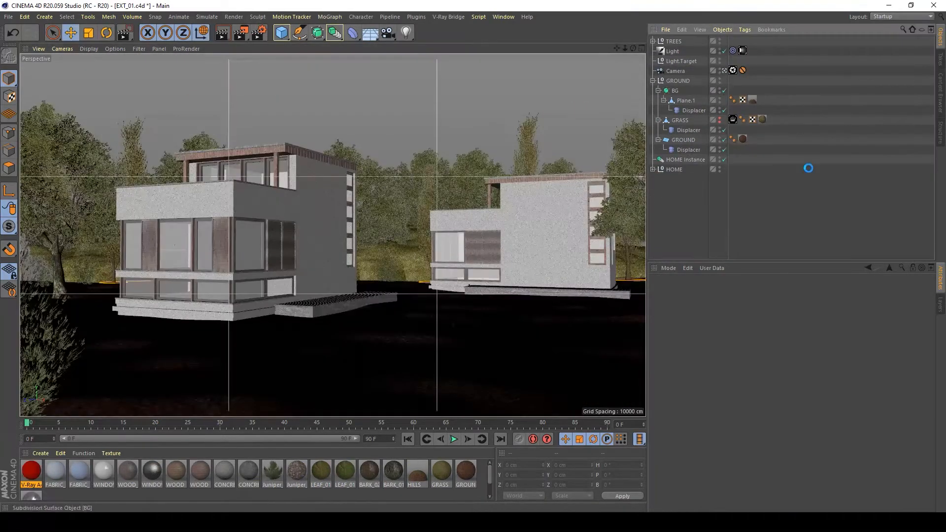
key(ctrl+s)
Step: Set the render output size to 1280 x 720 pixels in the render settings and save the scene
click(259, 33)
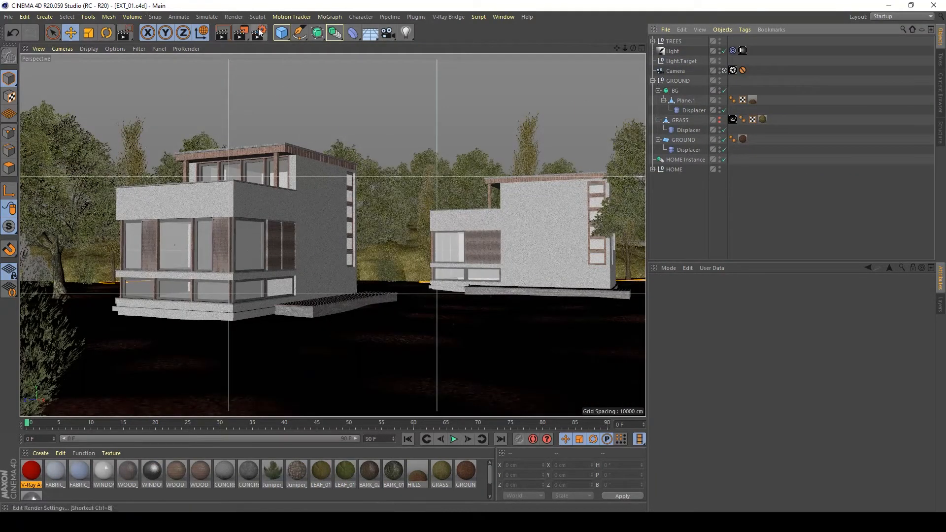
click(440, 65)
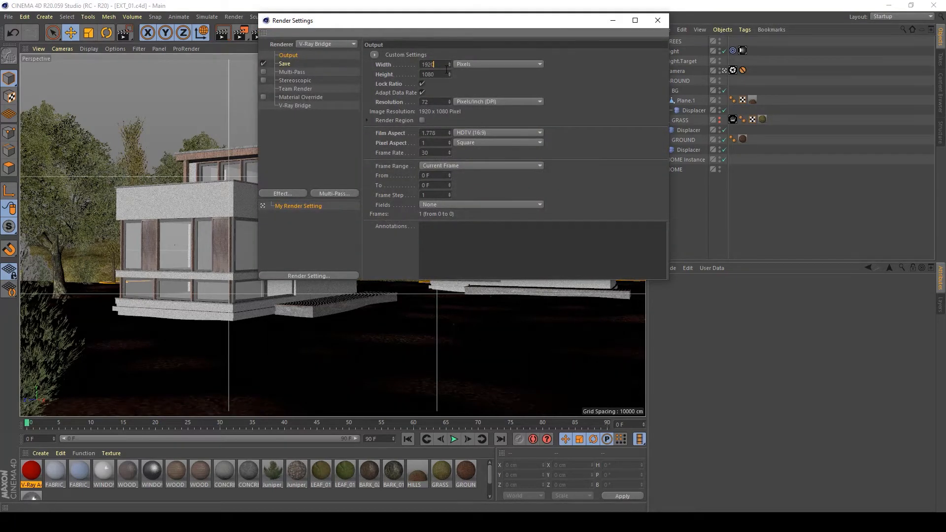
text(120)
text(0)
key(Return)
key(ctrl+s)
click(659, 22)
Step: Make the GRASS object visible again, save, and render the scene to a maximized Picture Viewer
click(720, 119)
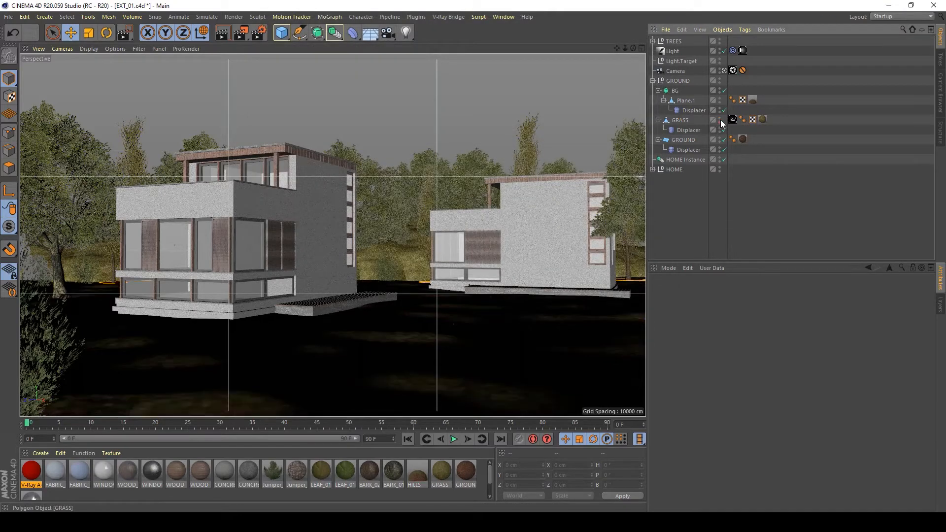
key(ctrl+s)
click(241, 33)
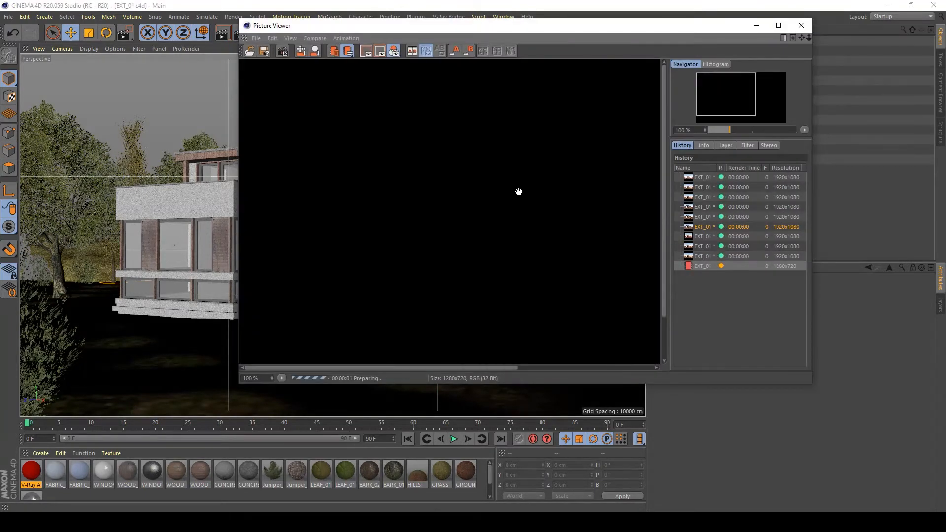
click(778, 25)
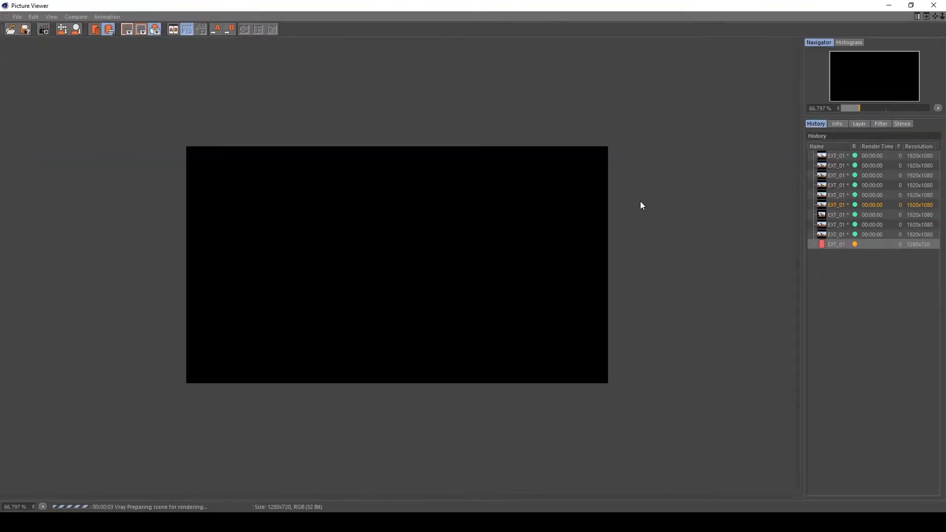
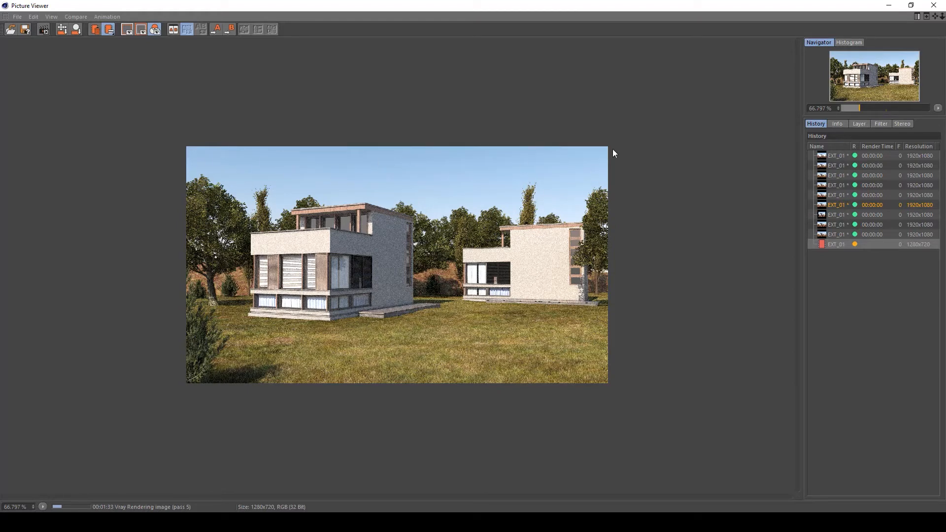
Step: Stop the running test render, look over the images in the tex folder, and save the scene
click(934, 5)
click(472, 296)
click(304, 483)
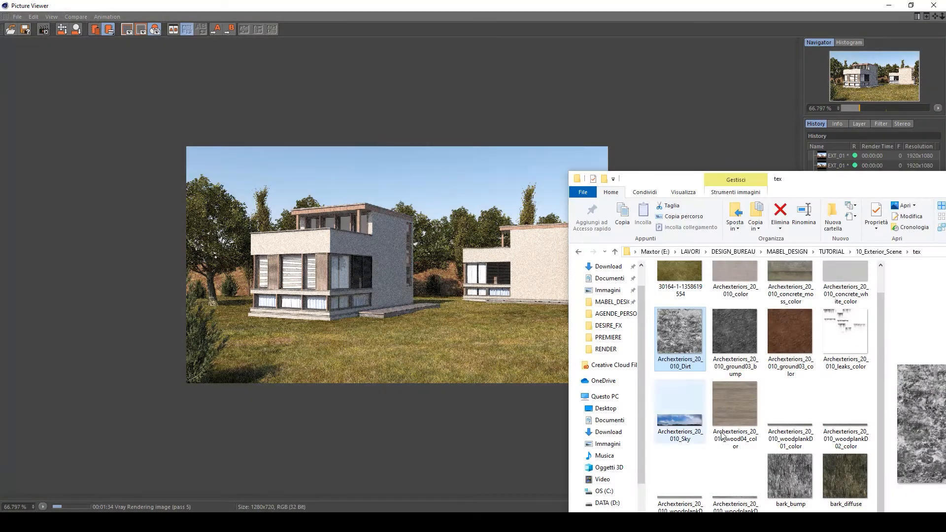
click(737, 64)
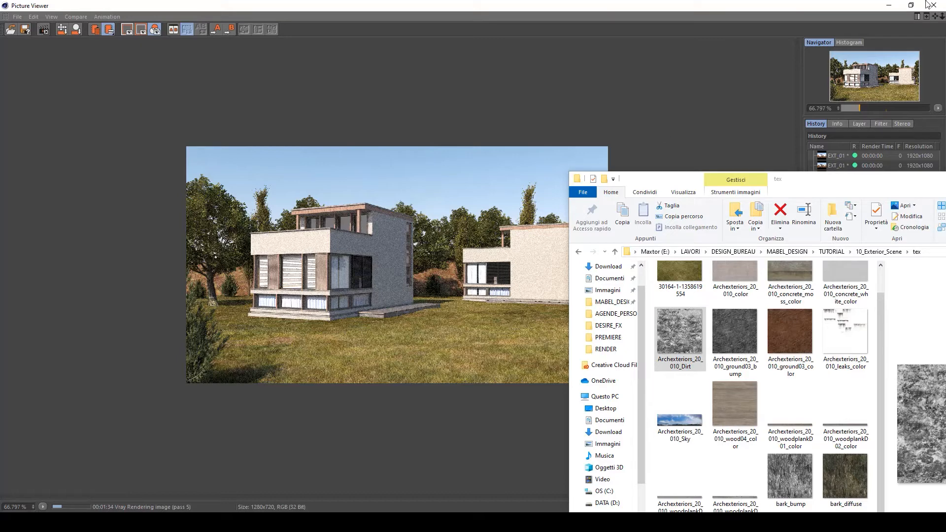
drag(786, 182, 518, 181)
click(708, 183)
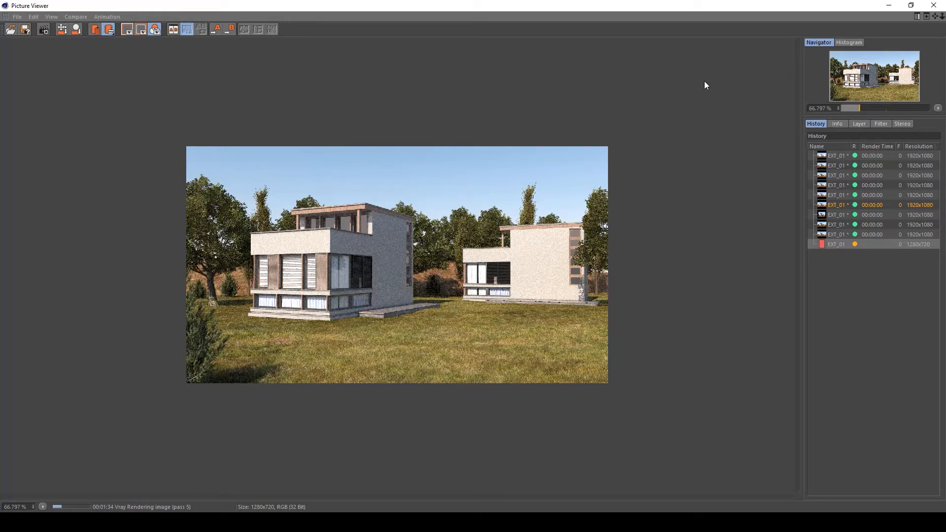
key(alt+Tab)
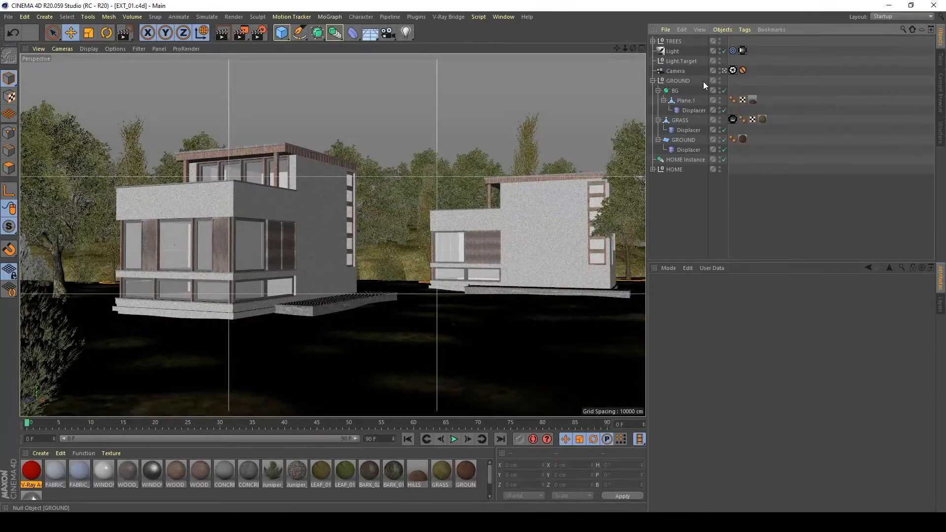
key(ctrl+s)
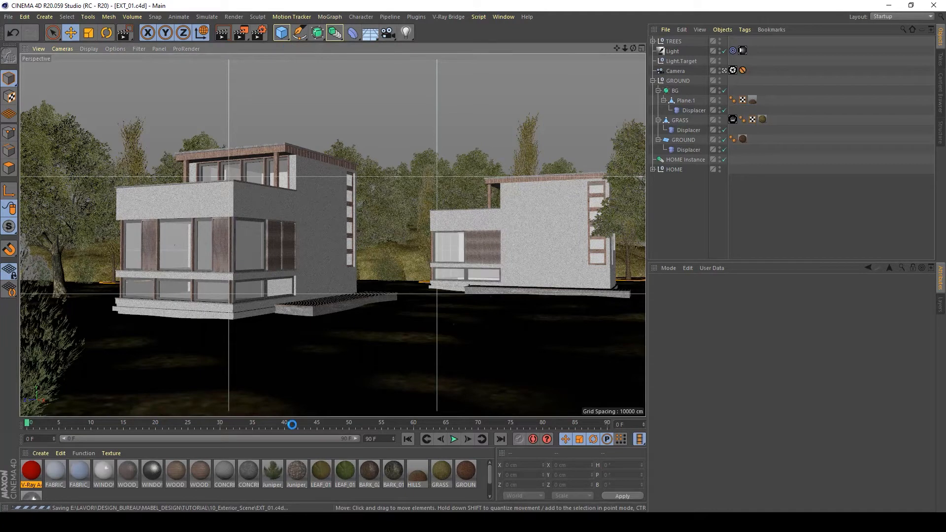
click(49, 454)
mouse_move(75, 340)
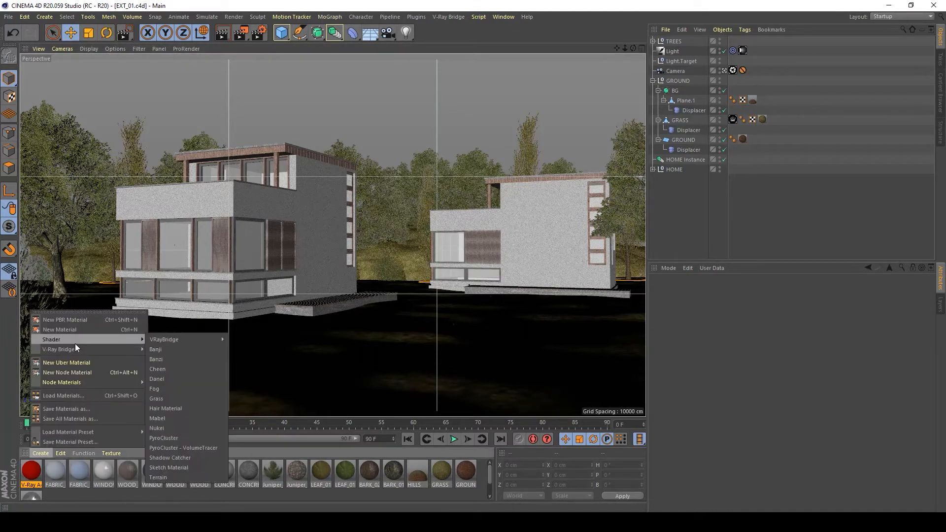
mouse_move(157, 340)
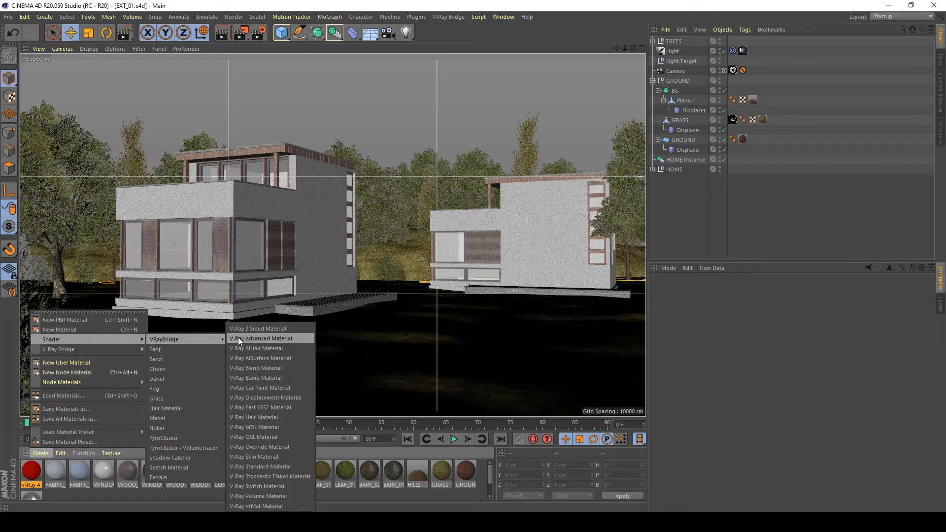
click(116, 486)
Step: Bring up the V-Ray Bridge environment options in an enlarged render settings window
click(259, 34)
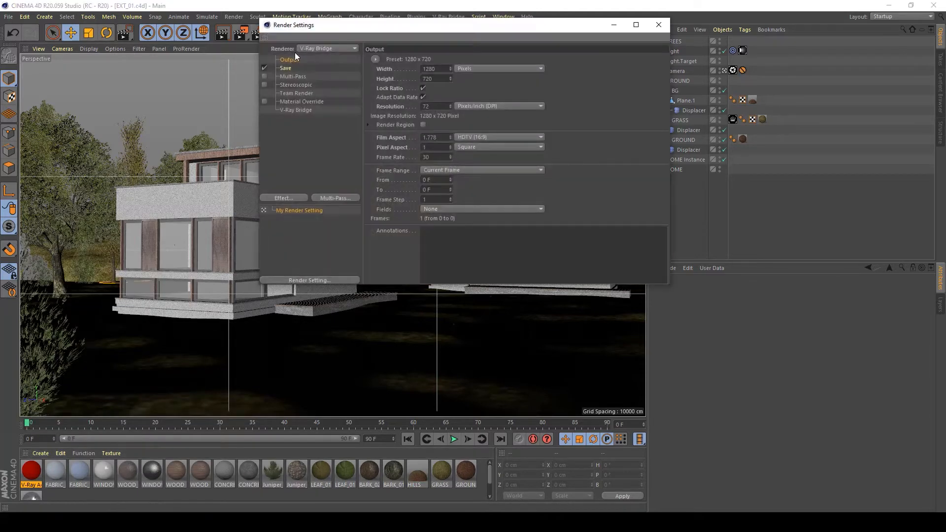
click(294, 110)
click(507, 68)
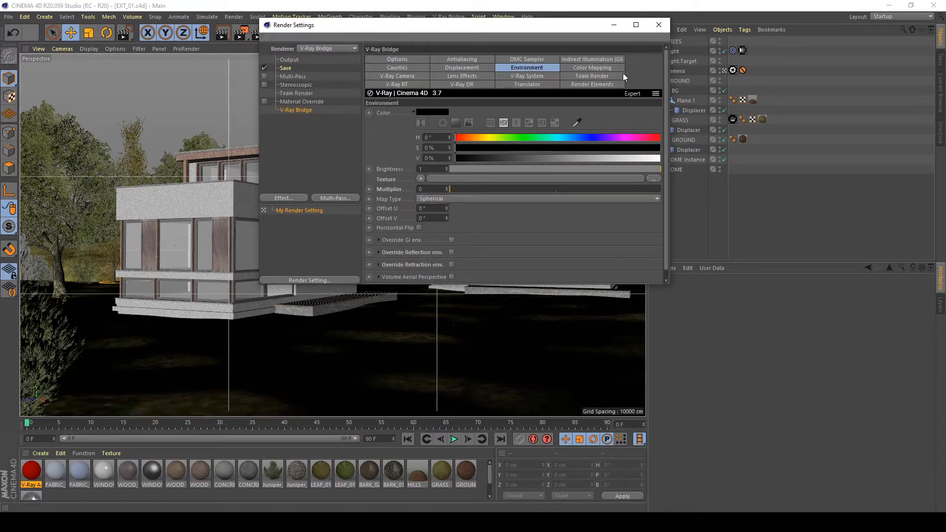
drag(669, 284, 766, 371)
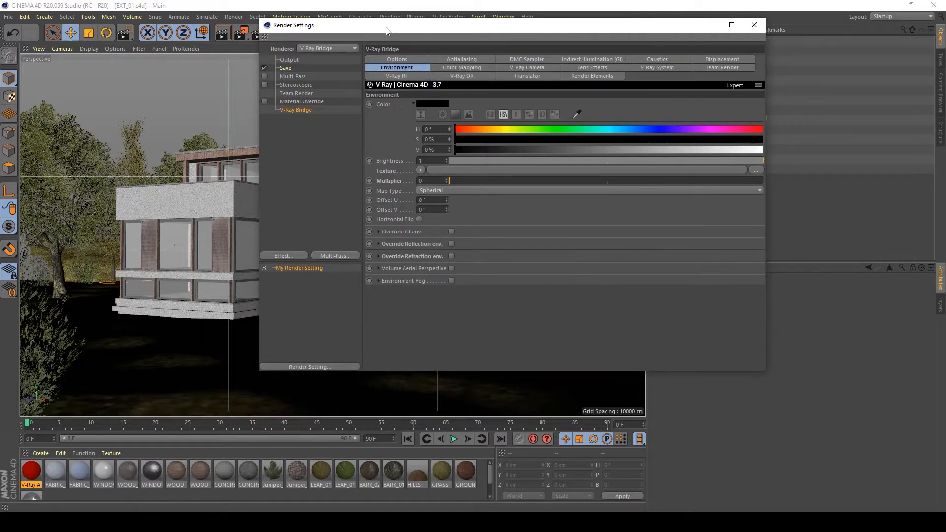
drag(386, 27, 317, 32)
Step: Expand and enable both the reflection and the refraction environment overrides
click(310, 248)
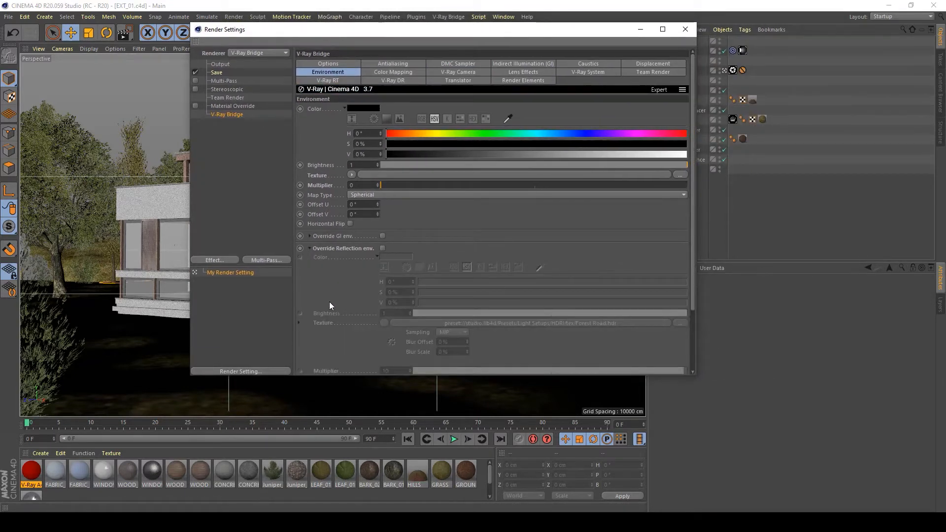
scroll(329, 302, down, 3)
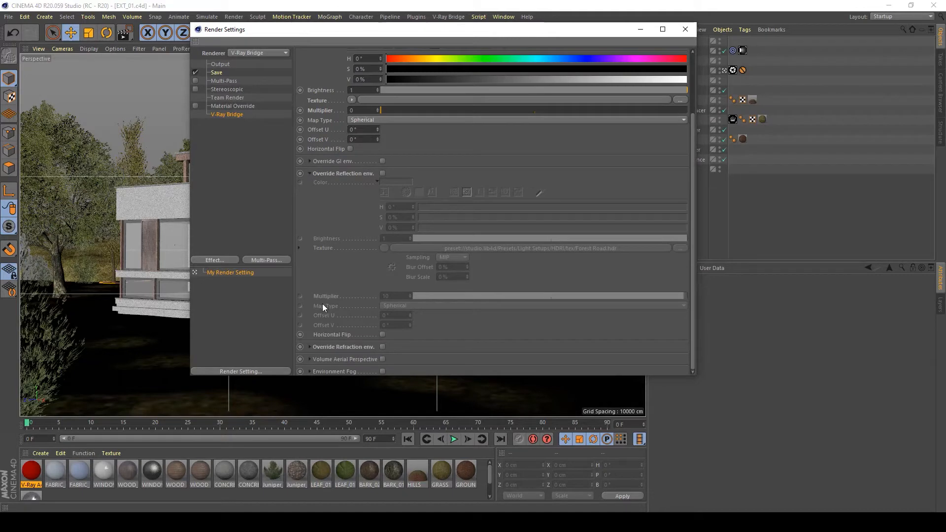
click(312, 348)
scroll(342, 306, down, 5)
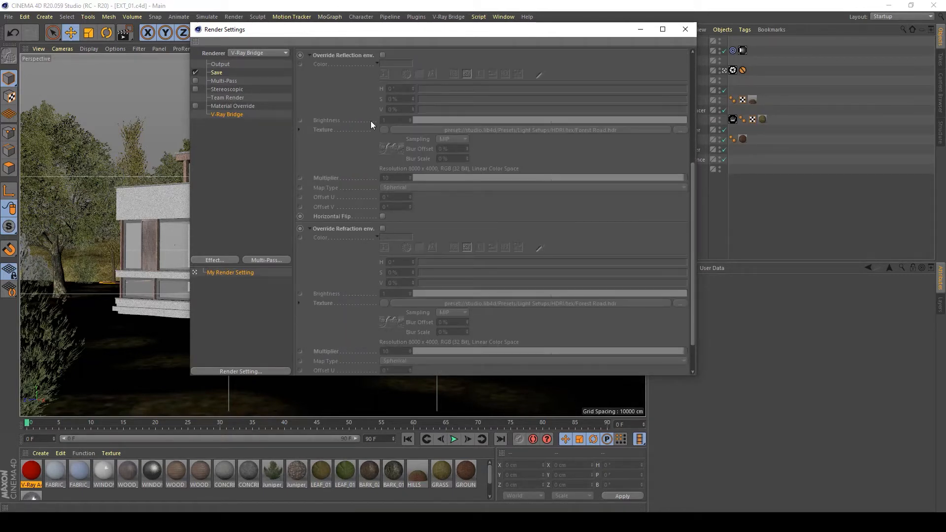
scroll(368, 119, up, 3)
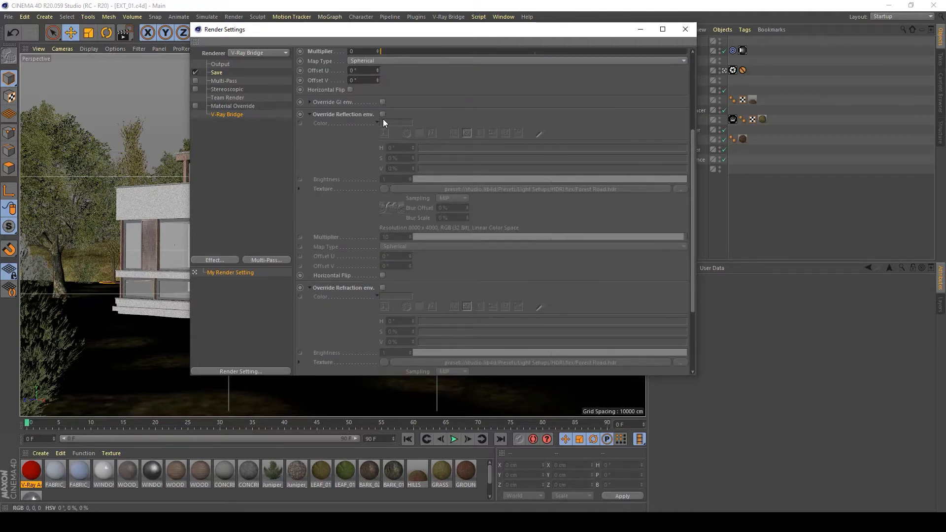
click(383, 114)
click(383, 288)
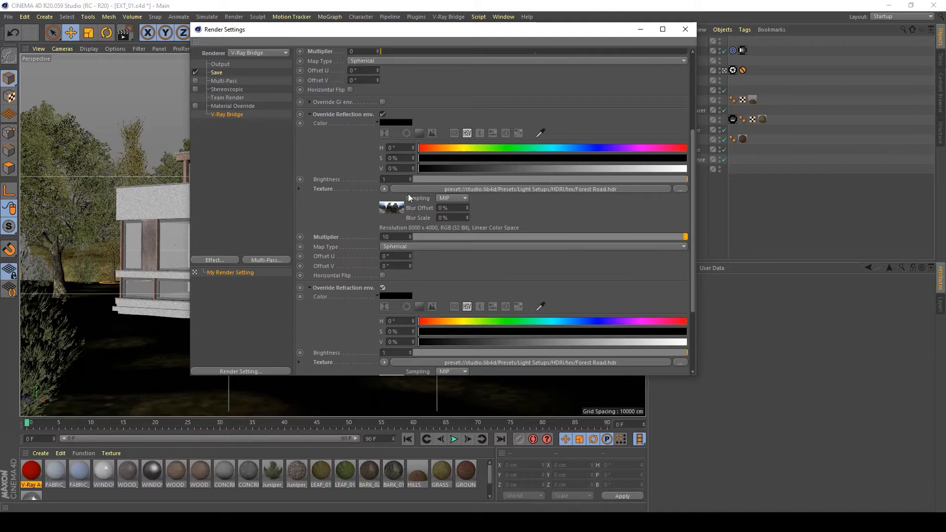
Step: Load Archexteriors_20_010_Sky.jpg from the tex folder as the reflection override's texture, with the map type set to Spherical
mouse_move(303, 522)
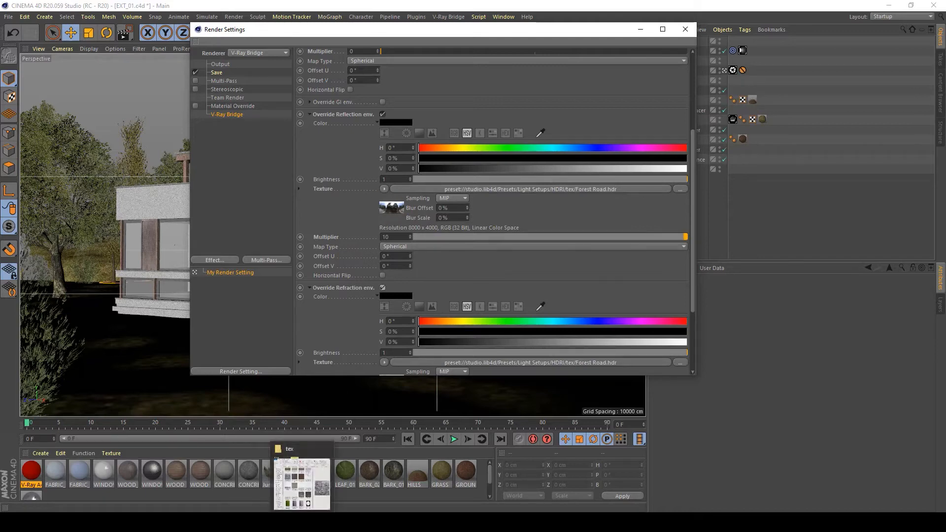
click(302, 487)
drag(496, 188, 778, 168)
drag(705, 412, 533, 308)
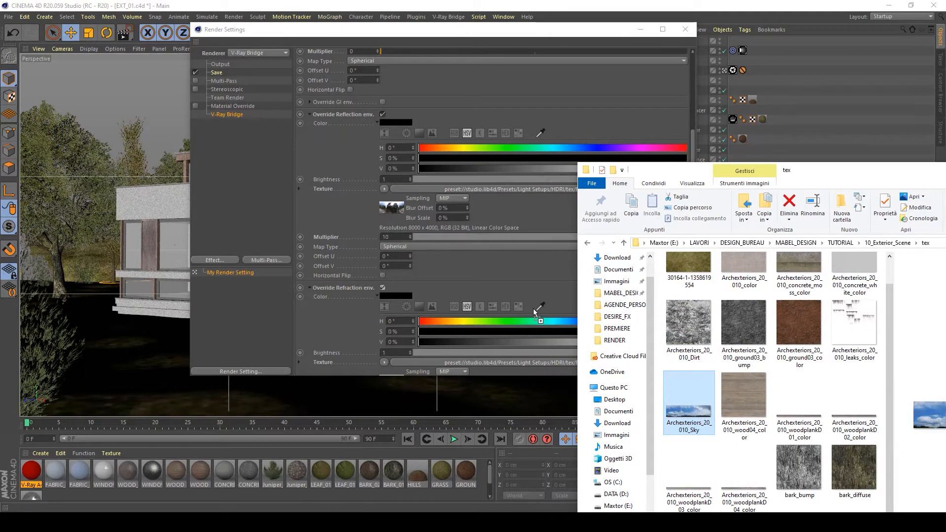
drag(411, 190, 410, 189)
click(535, 214)
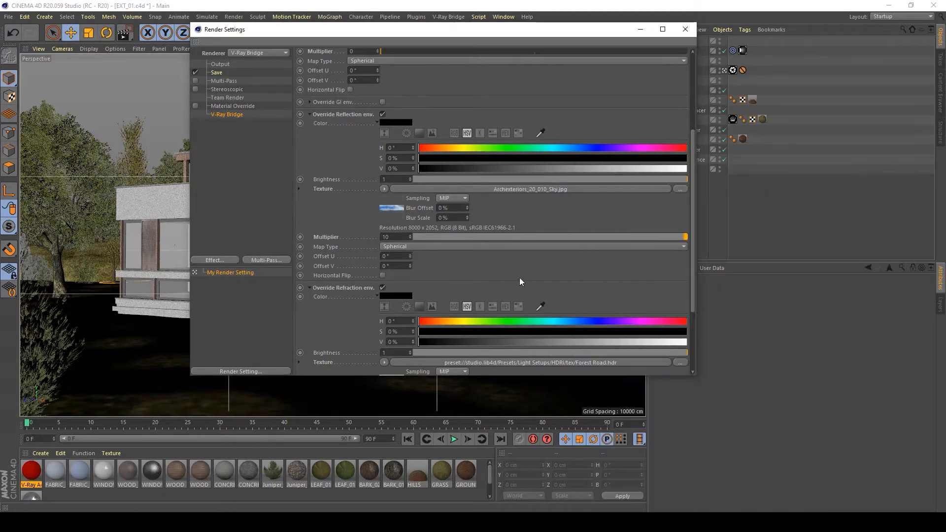
click(539, 250)
click(417, 245)
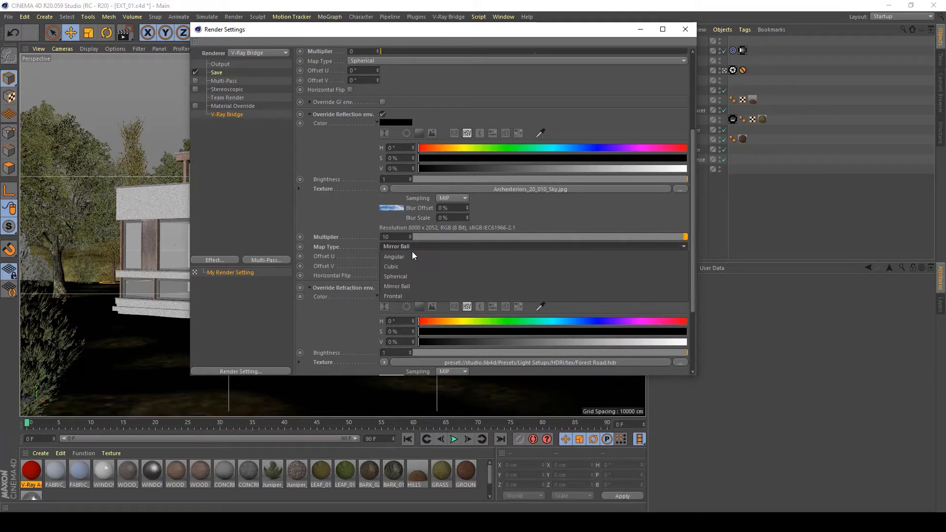
click(398, 276)
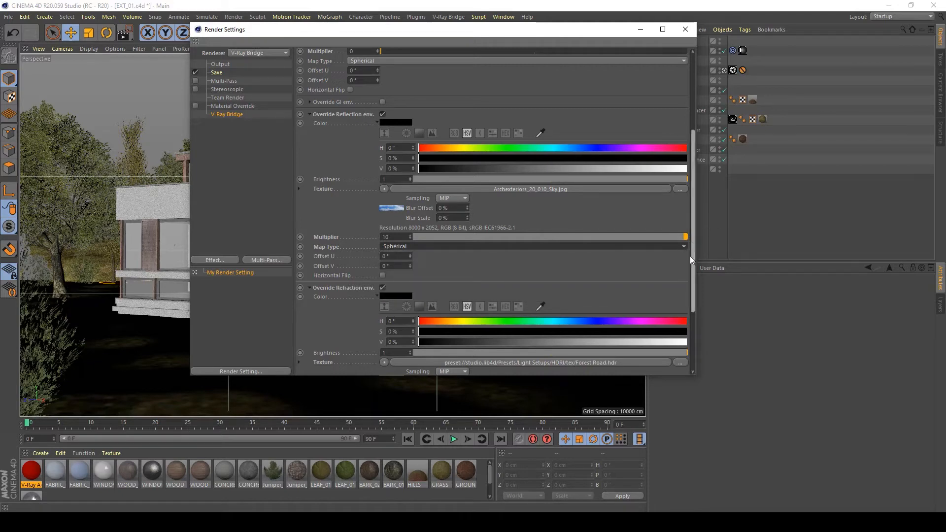
Step: Copy the reflection override's sky texture into the refraction override's texture and save the scene
drag(690, 255, 690, 308)
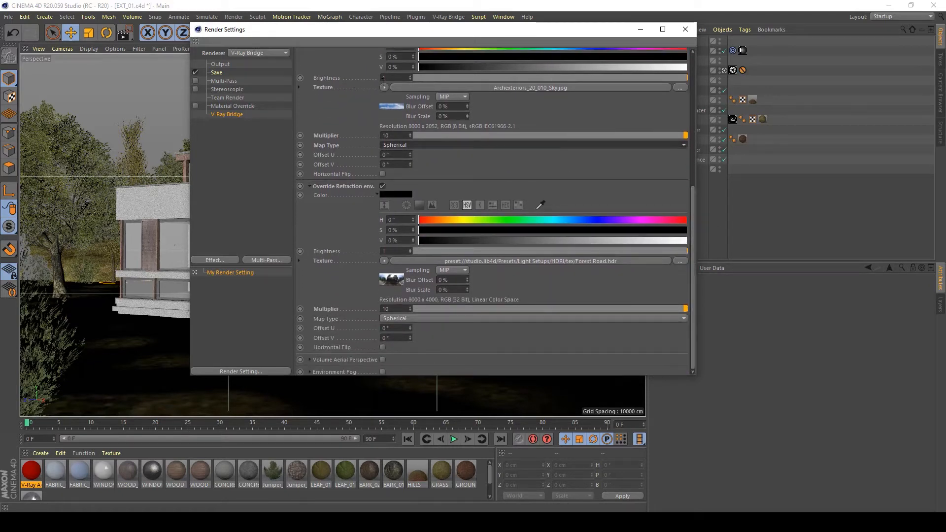
click(384, 87)
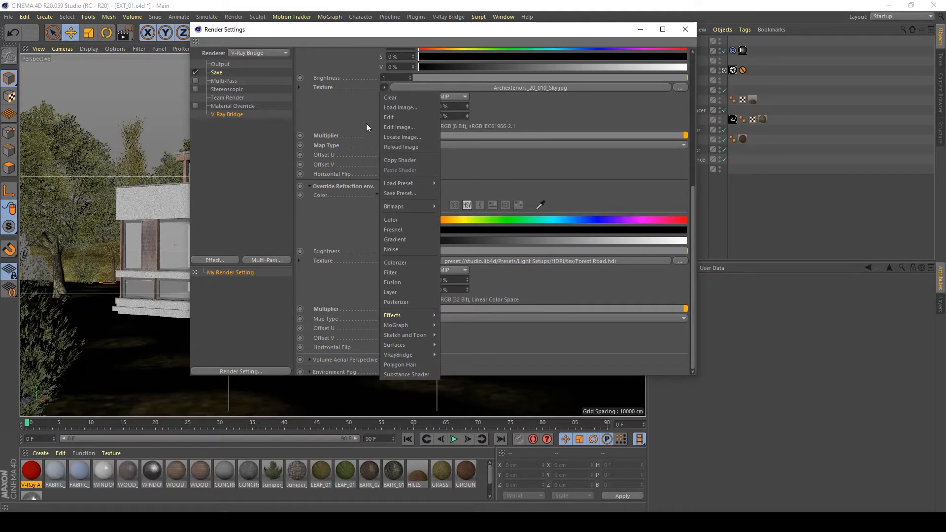
click(336, 87)
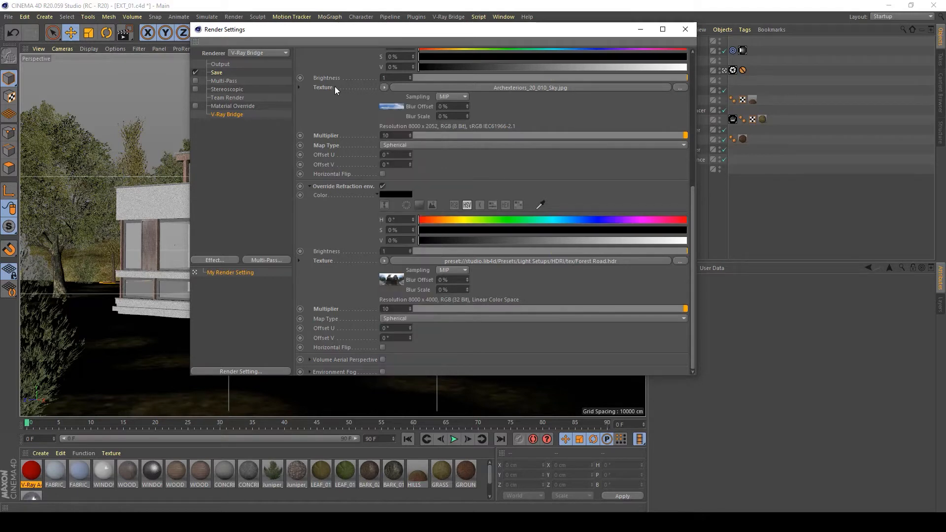
right_click(335, 87)
click(360, 115)
right_click(345, 259)
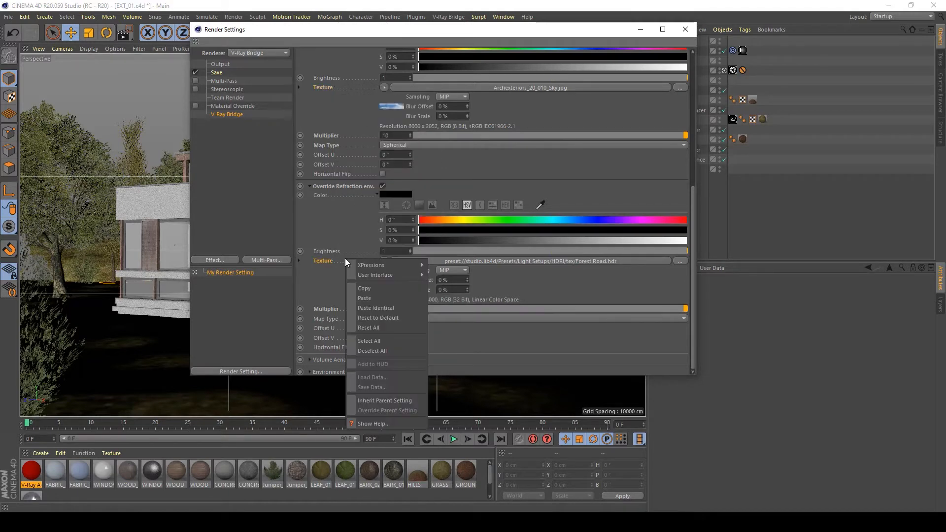
click(364, 299)
key(ctrl+s)
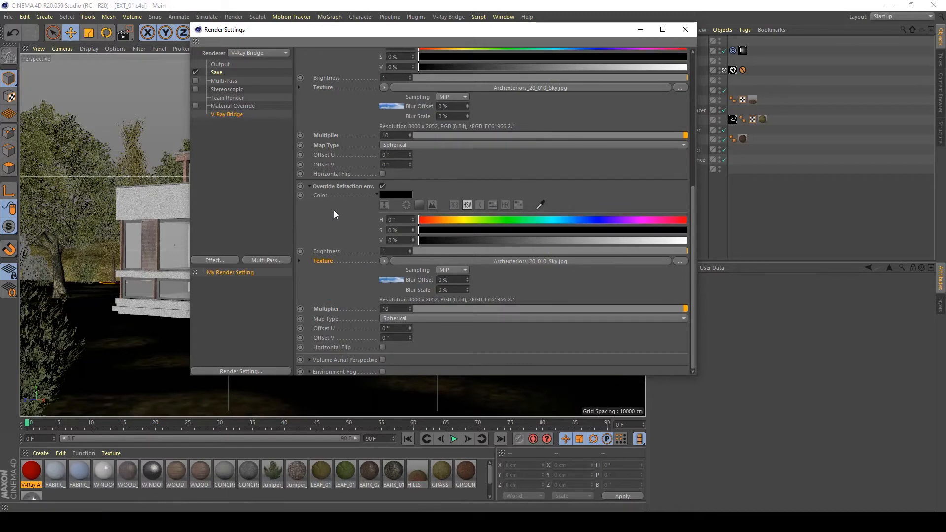
Step: Paste the copied sky texture into the main environment's texture slot as well
scroll(334, 214, up, 6)
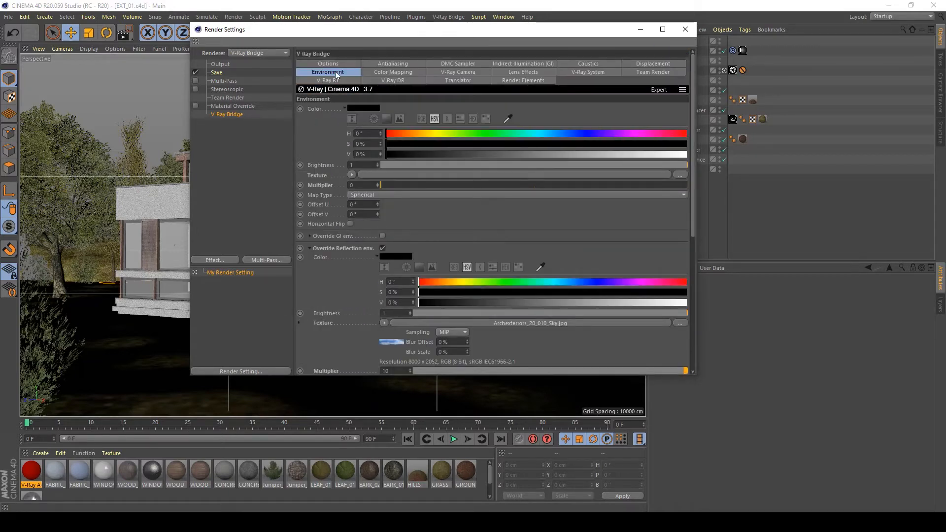
right_click(320, 178)
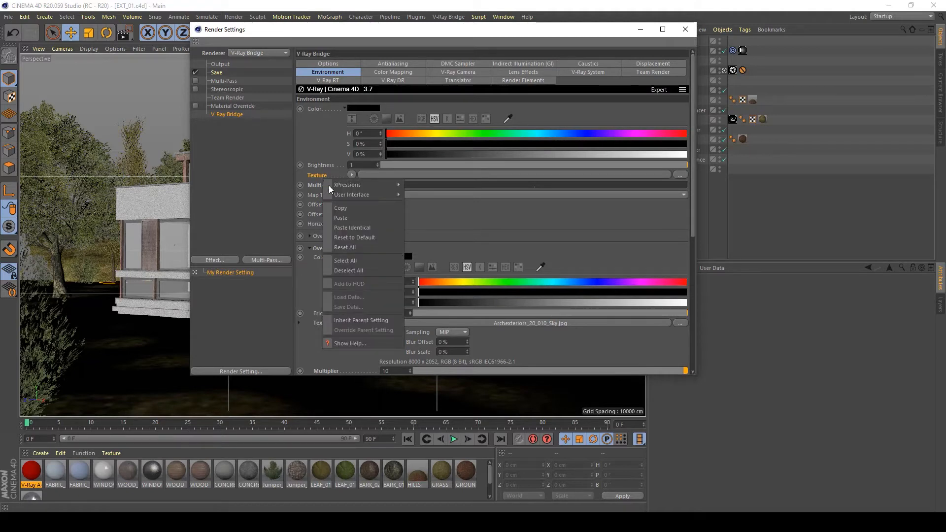
click(439, 223)
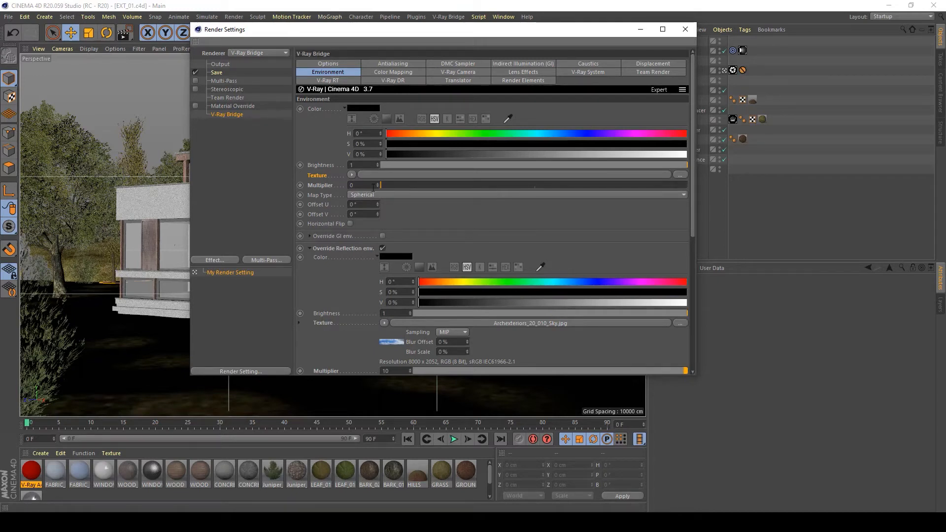
right_click(324, 177)
click(356, 218)
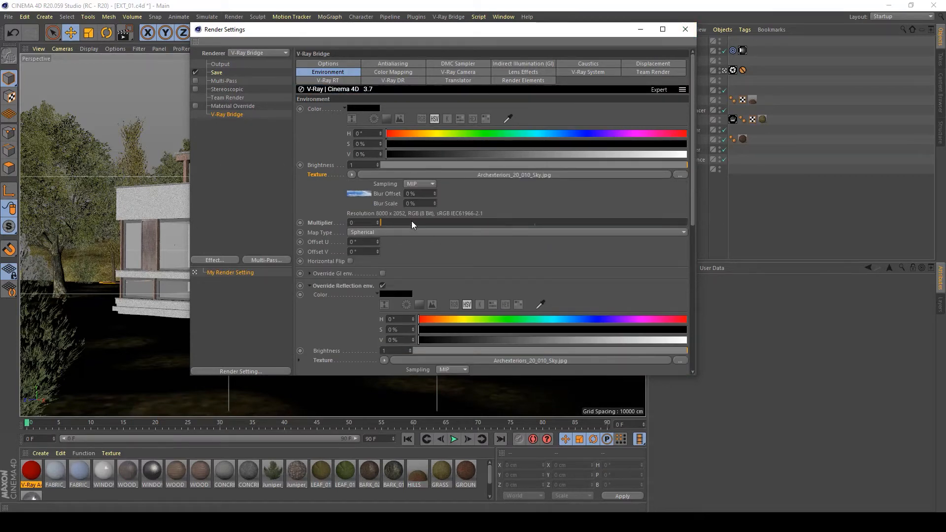
Step: Set the main environment texture's multiplier to 5 and close the render settings
drag(393, 223, 740, 220)
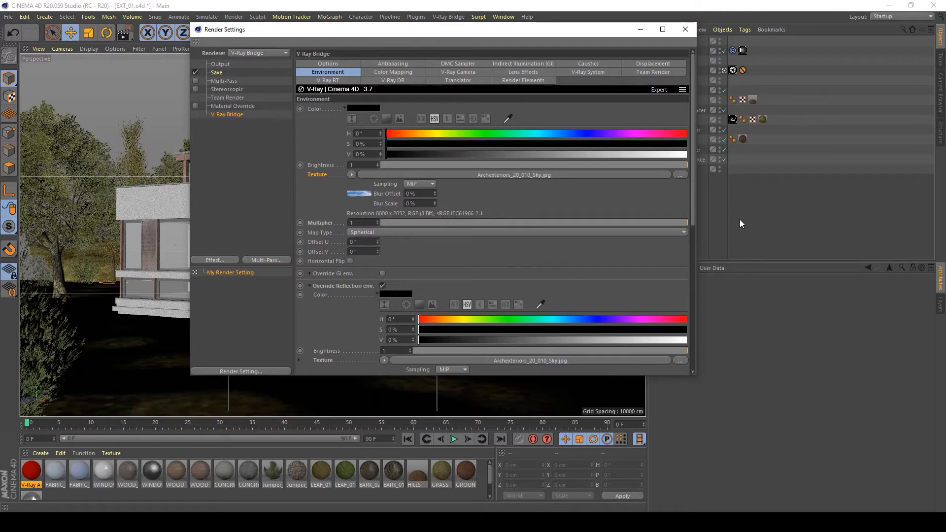
double_click(359, 223)
text(5)
key(Return)
click(685, 29)
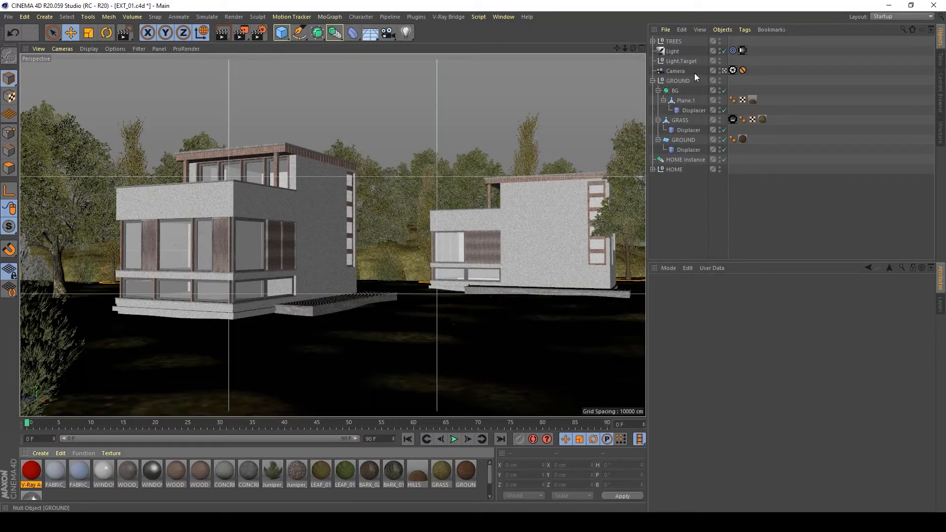
Step: Disable the background environment override in the V-Ray sun light settings of the Light object
click(673, 51)
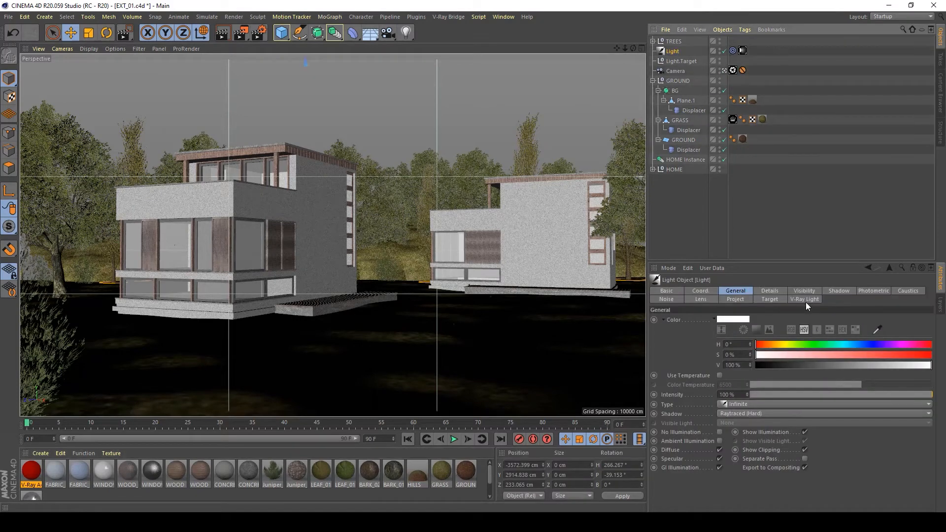
click(806, 300)
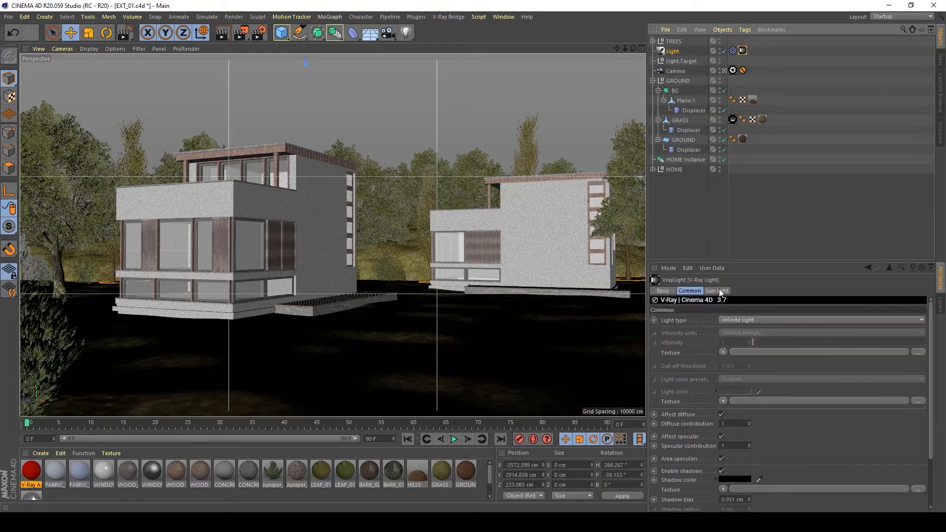
click(721, 291)
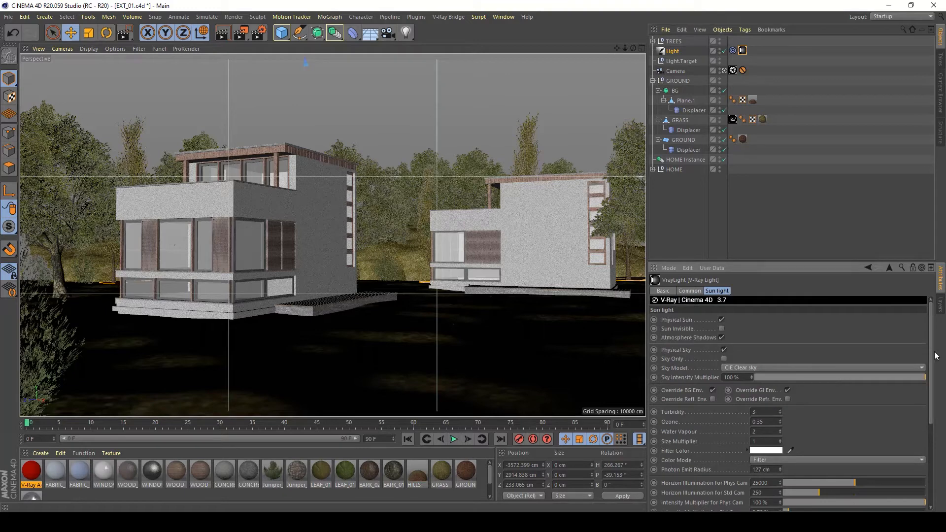
drag(933, 356, 934, 365)
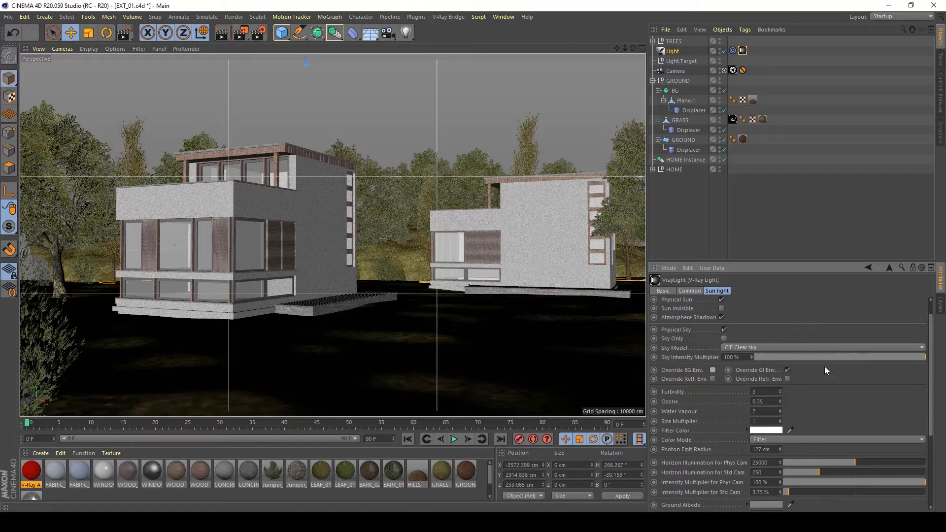
drag(930, 338, 930, 307)
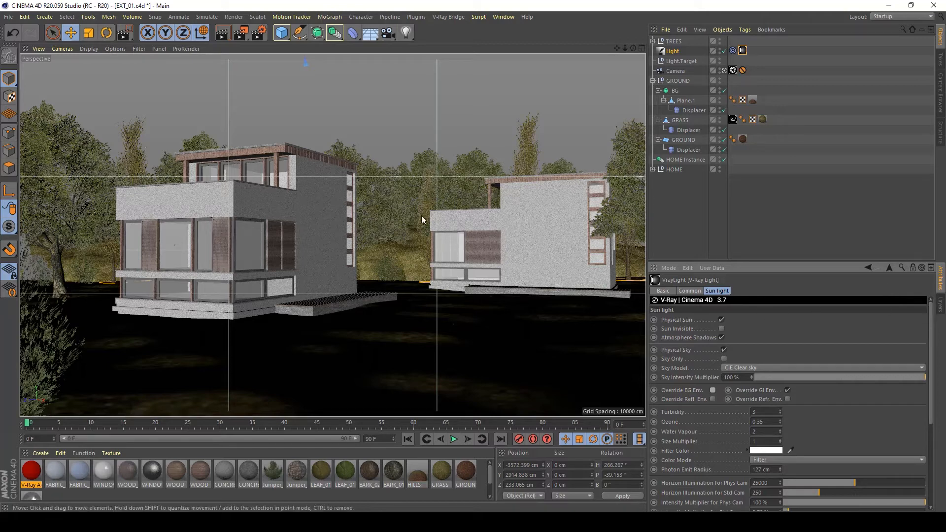
Step: Test render the scene in the Picture Viewer, remove the older 1920x1080 renders from its history, and stop the render
click(242, 33)
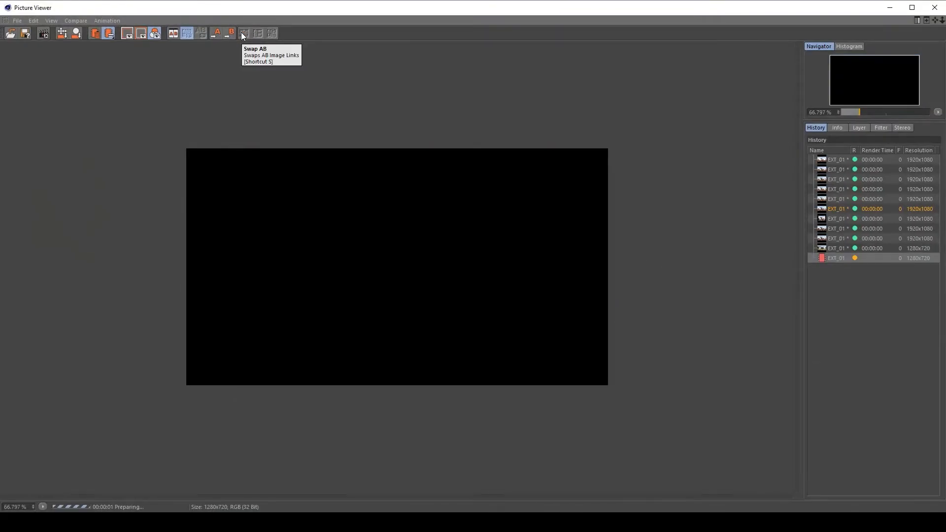
click(845, 239)
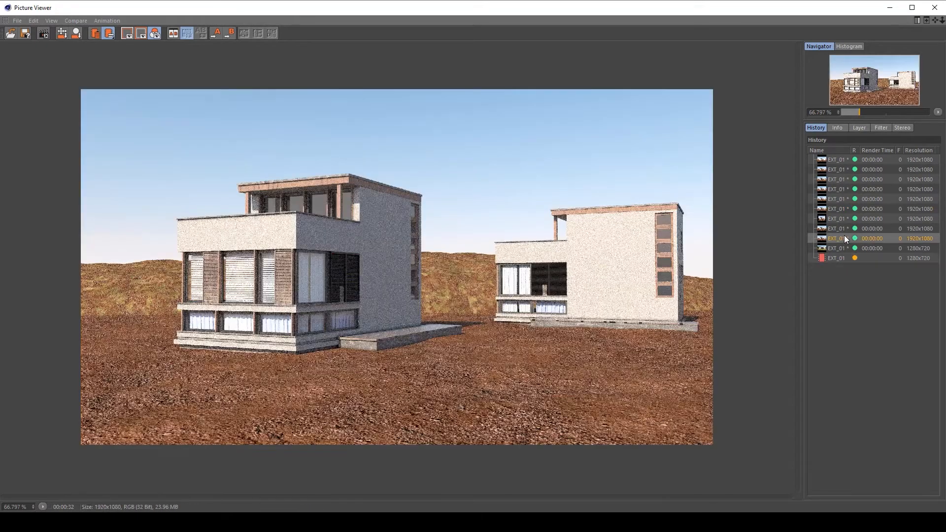
click(836, 160)
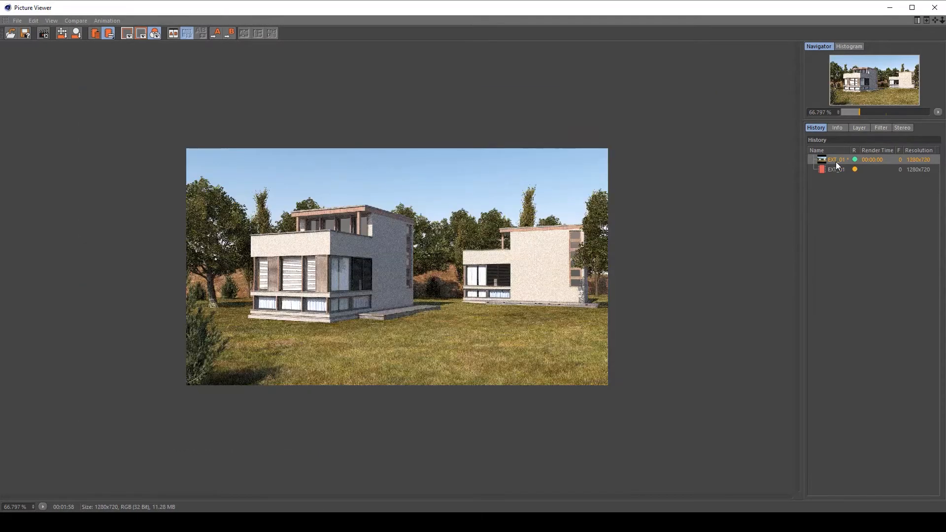
scroll(290, 299, up, 1)
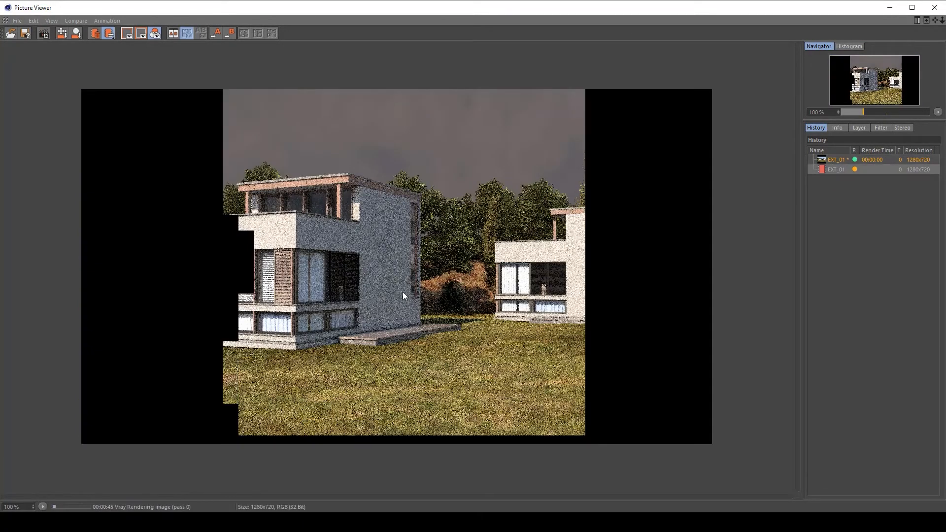
click(935, 7)
click(503, 297)
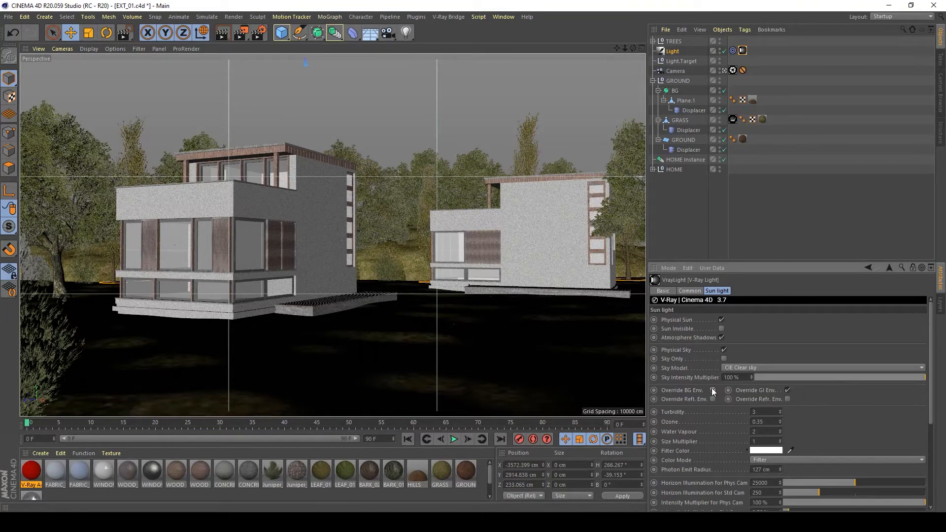
Step: Re-enable the sun light's background environment override and clear the main environment texture in the V-Ray render settings
click(260, 34)
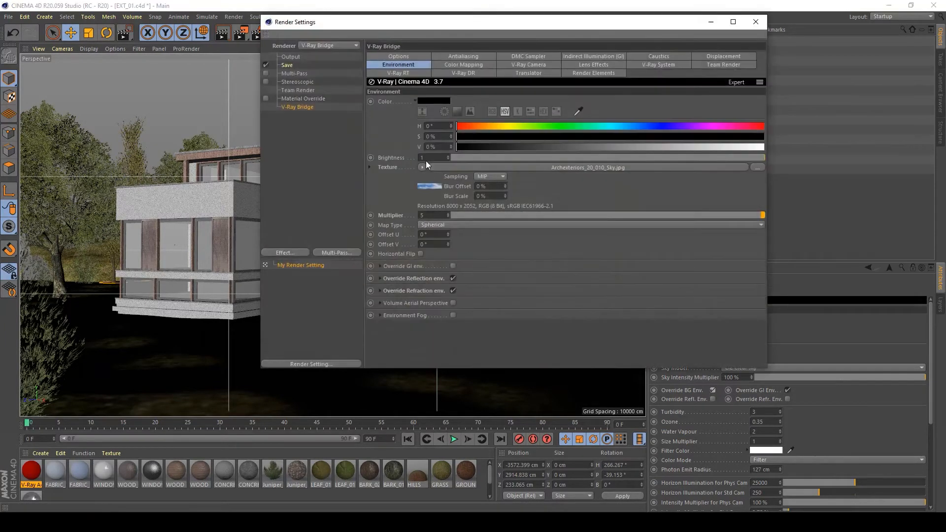
click(423, 168)
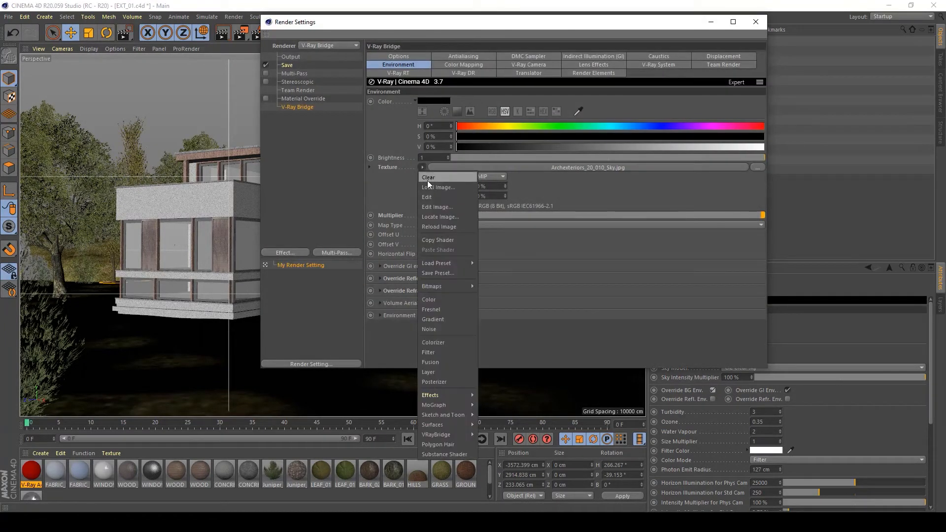
click(428, 178)
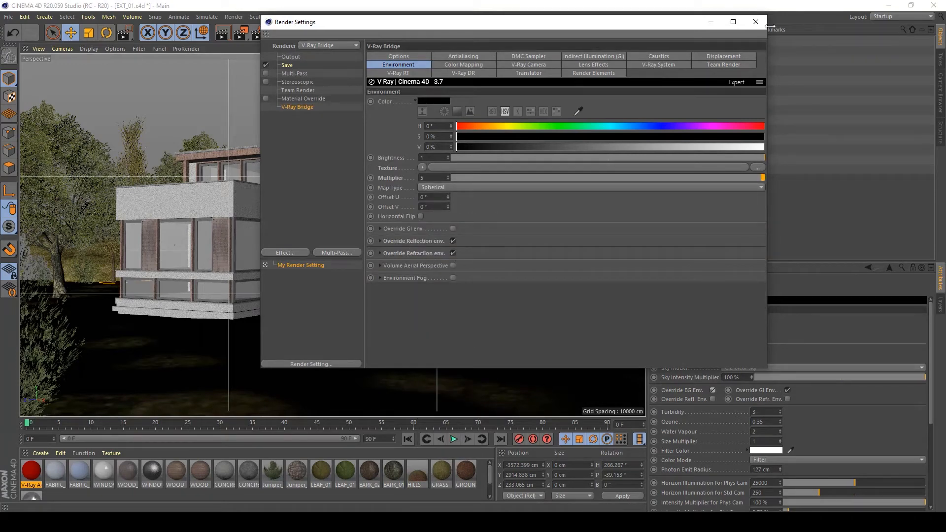
click(756, 22)
Step: Add a plane and, in the top view, rotate it to -90° bank and 40° heading so it stands upright
drag(281, 33, 367, 65)
key(F5)
middle_click(513, 185)
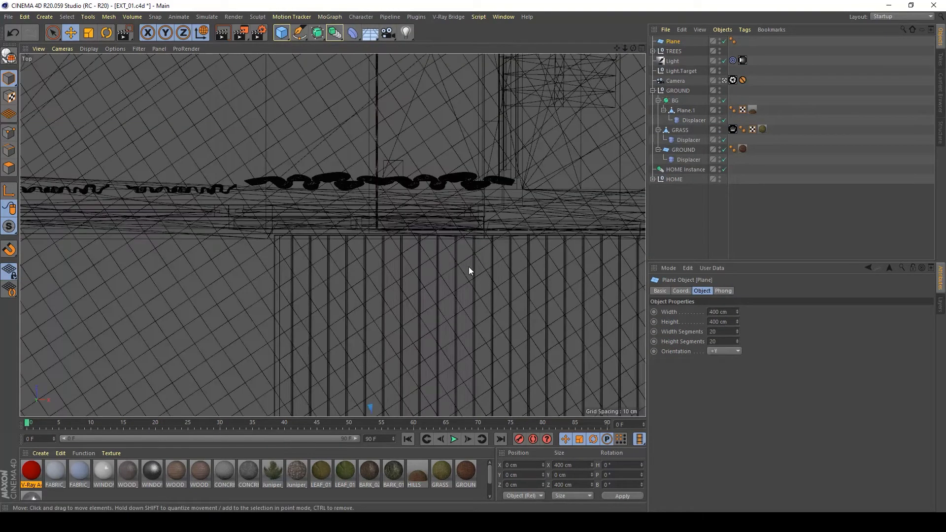
alt+right_drag(444, 279, 158, 275)
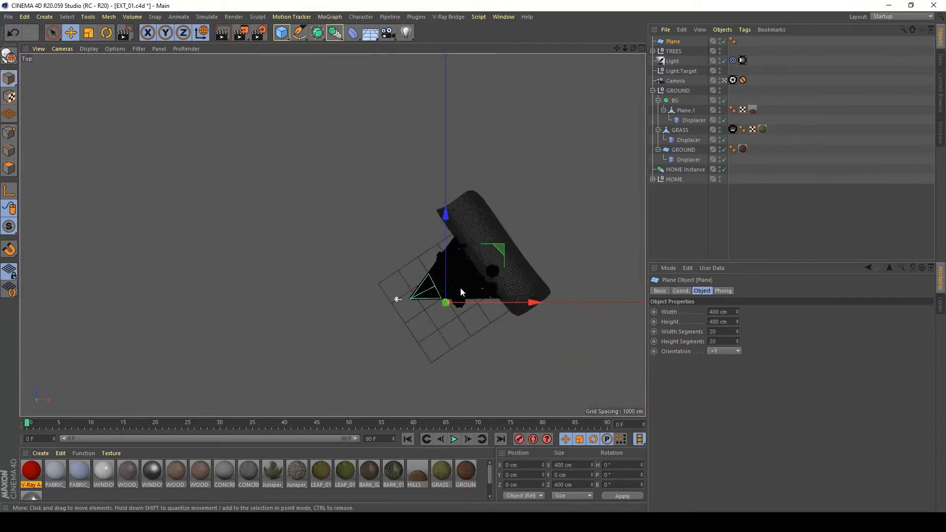
key(r)
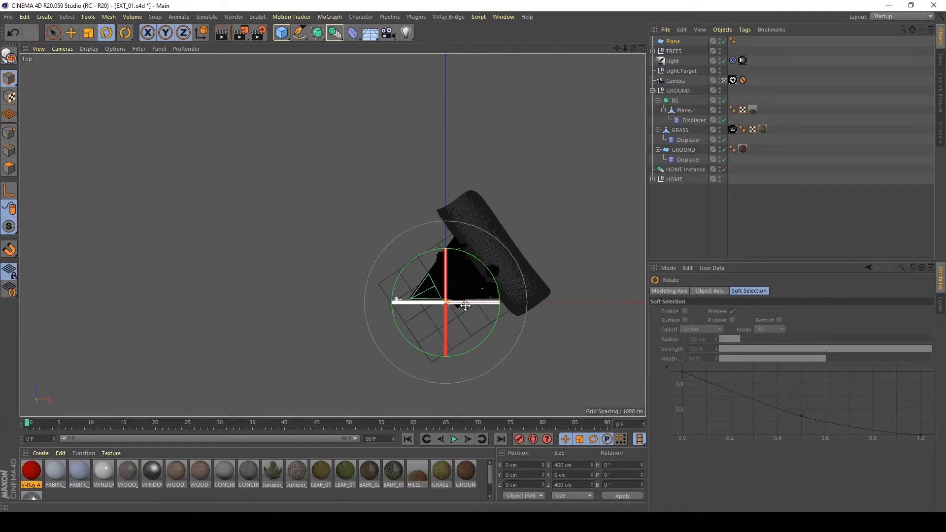
drag(465, 306, 359, 296)
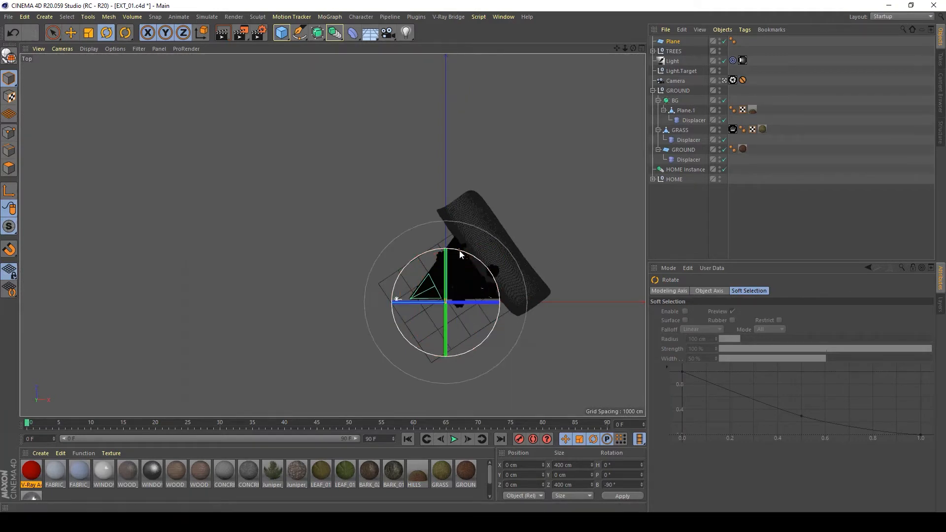
drag(461, 253, 436, 242)
Step: Move the plane behind the hills to about X 5233 cm, Z 6488 cm and stretch its length to about 12332 cm
key(e)
key(w)
drag(503, 253, 575, 165)
drag(513, 214, 464, 148)
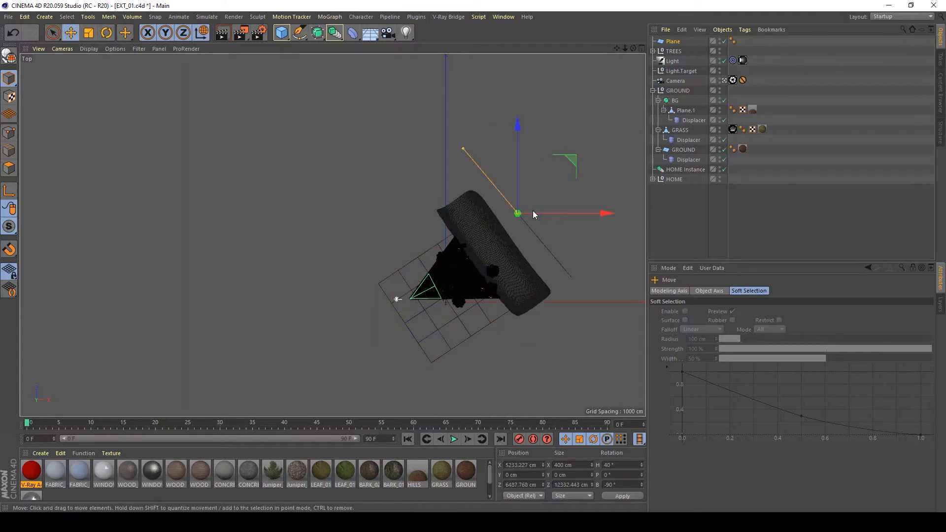
Step: In the perspective camera view, scale the plane's vertical size to about 7377 cm
middle_click(532, 241)
middle_click(254, 228)
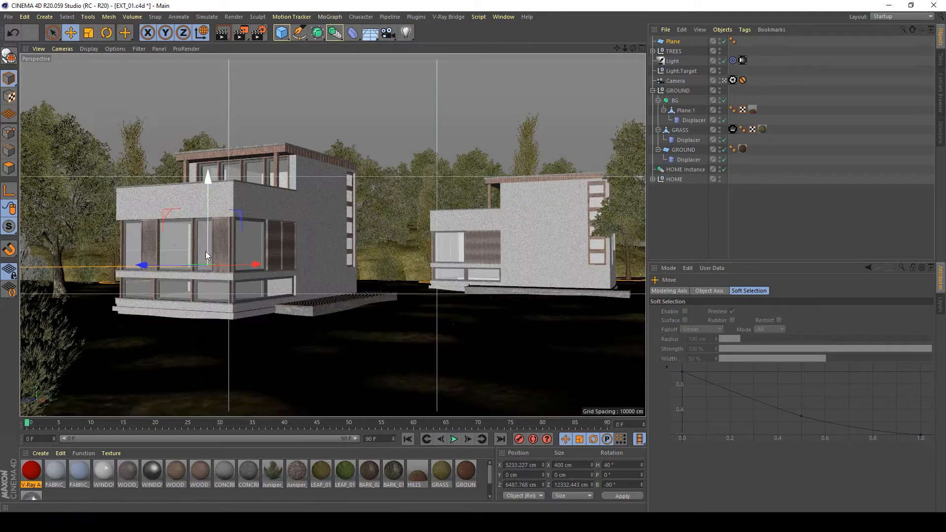
drag(206, 253, 209, 55)
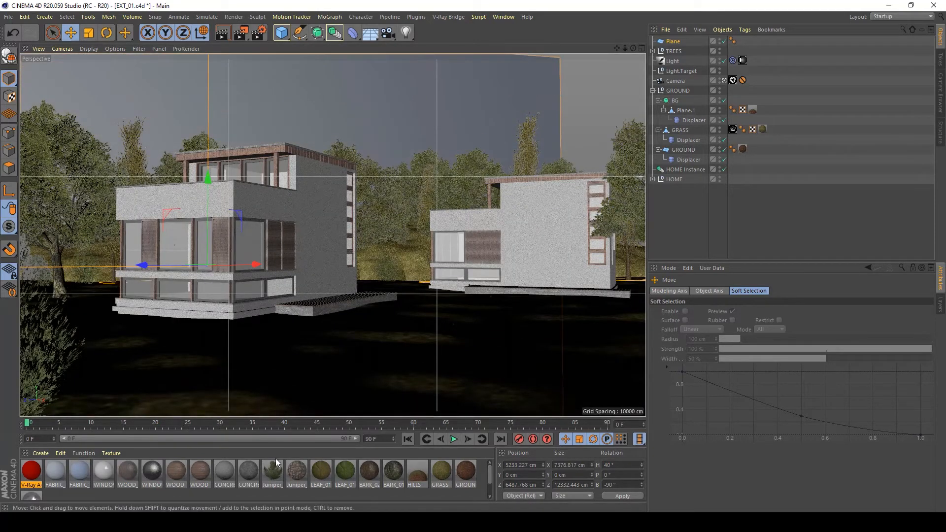
Step: Reposition the plane to about X 6191 cm, Z 5346 cm with 32.8° heading, and enlarge it to about 11471 by 19177 cm
key(w)
drag(122, 267, 220, 267)
key(r)
drag(291, 267, 285, 266)
key(t)
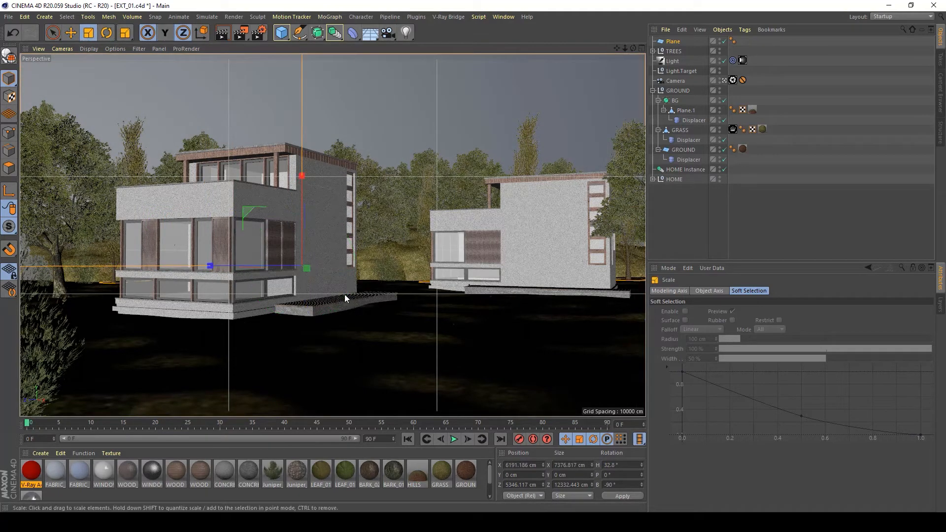
drag(341, 330, 532, 325)
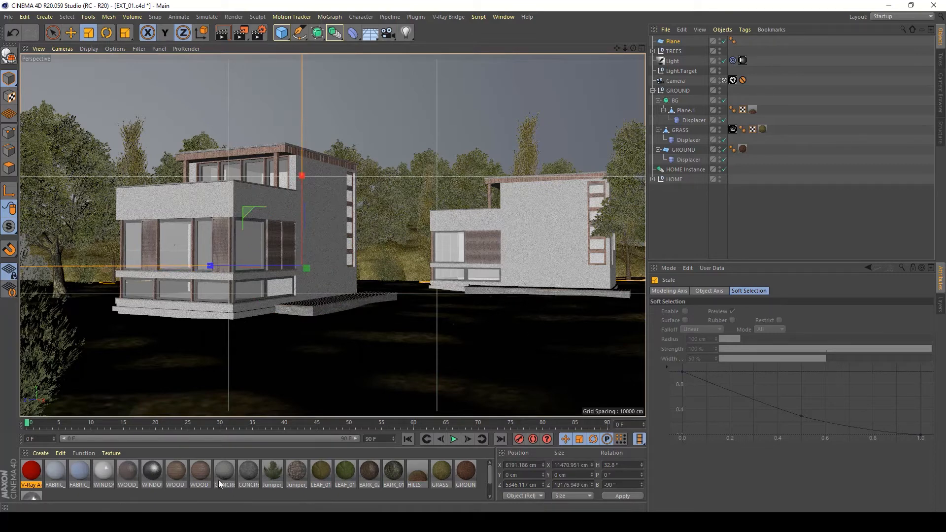
Step: Create a new V-Ray Advanced Material and name it BG
click(144, 495)
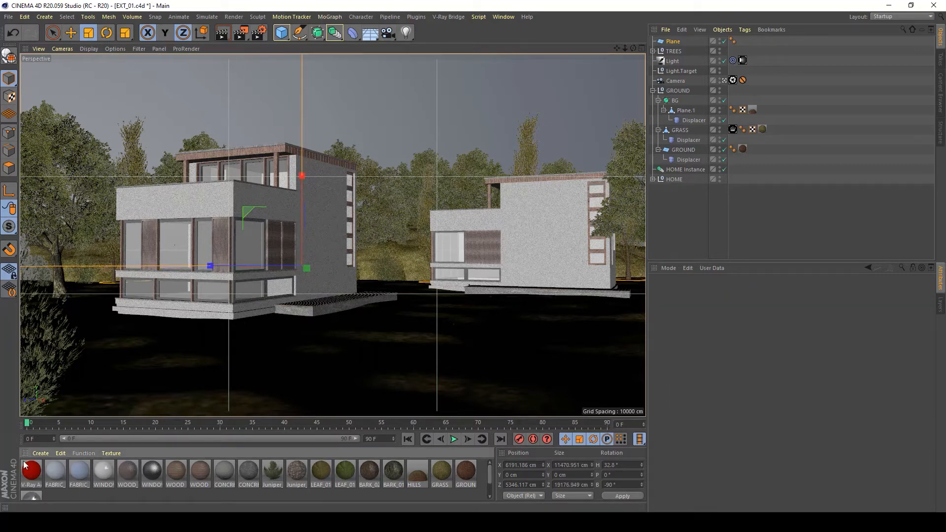
click(40, 454)
mouse_move(61, 349)
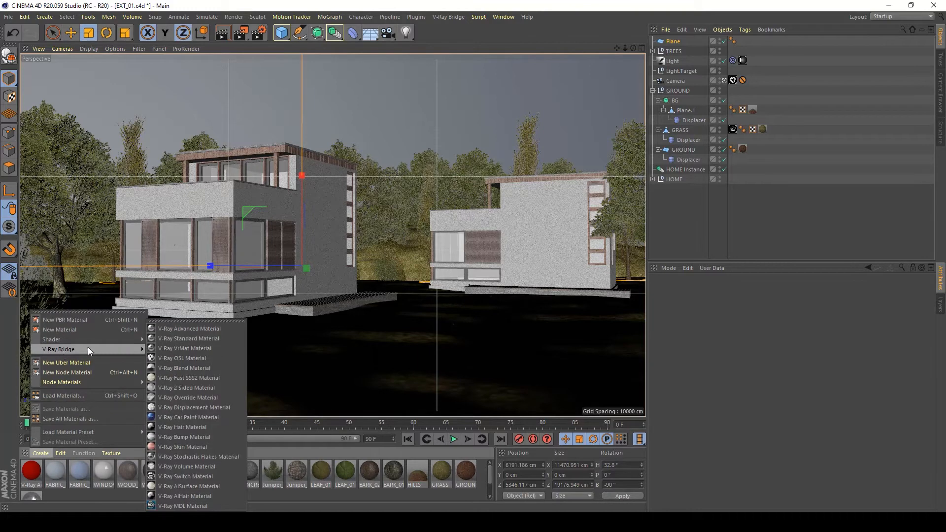
click(227, 328)
double_click(30, 469)
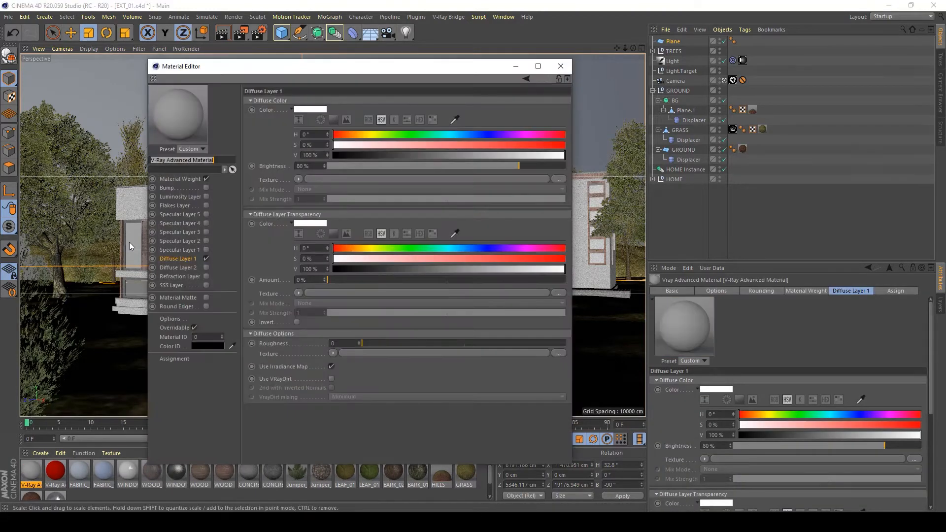
text(BG)
key(Return)
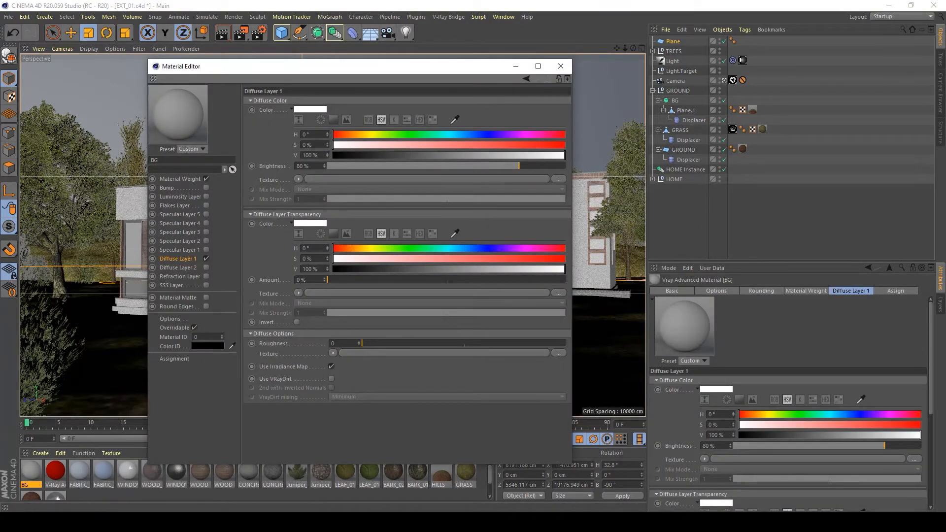
Step: Load Archexteriors_20_010_Sky.jpg as the BG material's Diffuse Layer 1 color texture and apply the material to the background Plane
click(217, 522)
drag(702, 394, 313, 179)
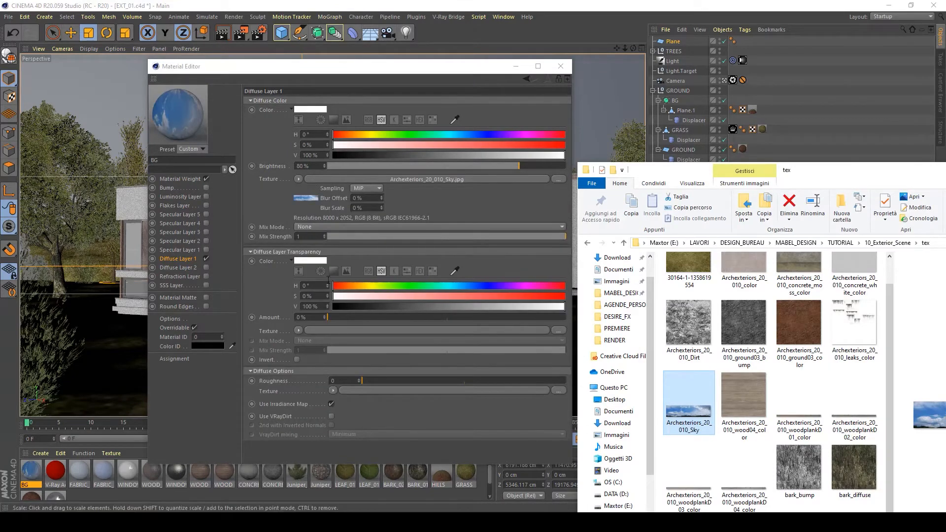
click(561, 66)
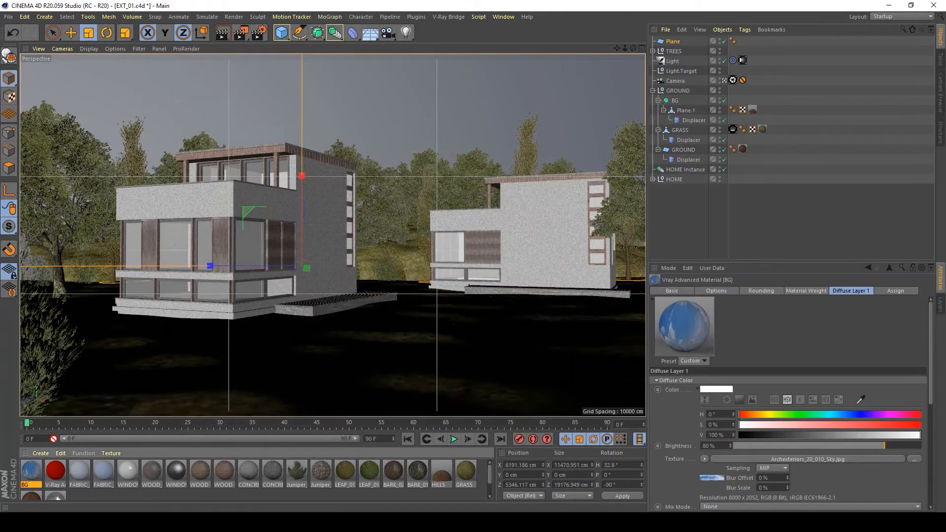
drag(345, 120, 345, 120)
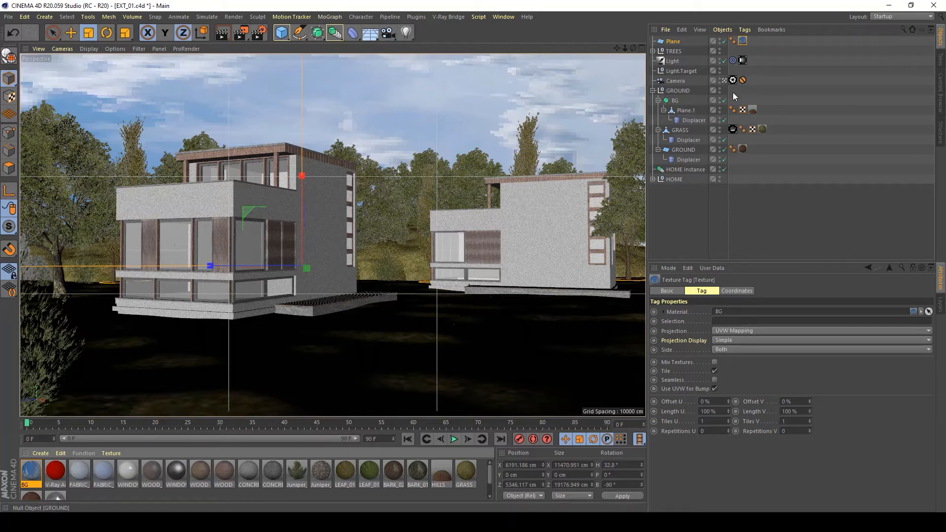
click(809, 217)
Step: Try Frontal projection on the Plane's BG texture tag with the texture rotated -90° in heading, and undo the rotation
click(743, 41)
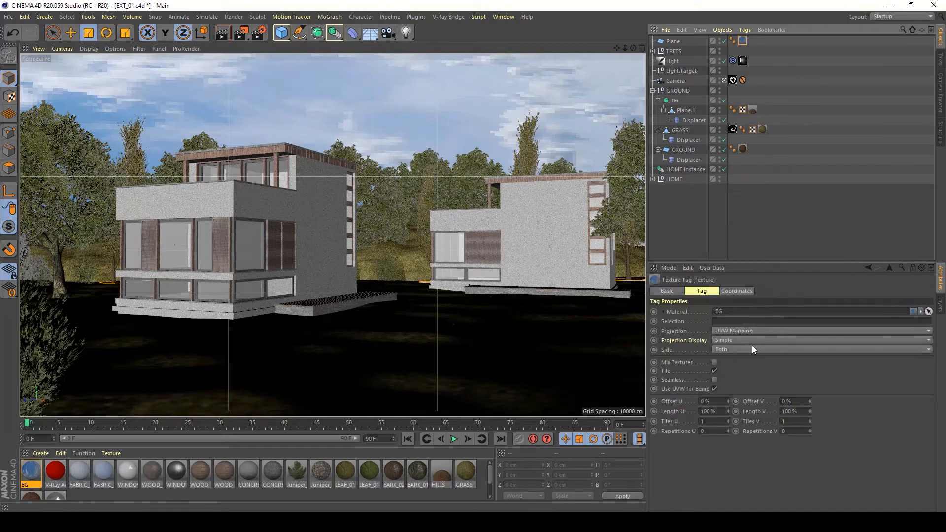
click(741, 331)
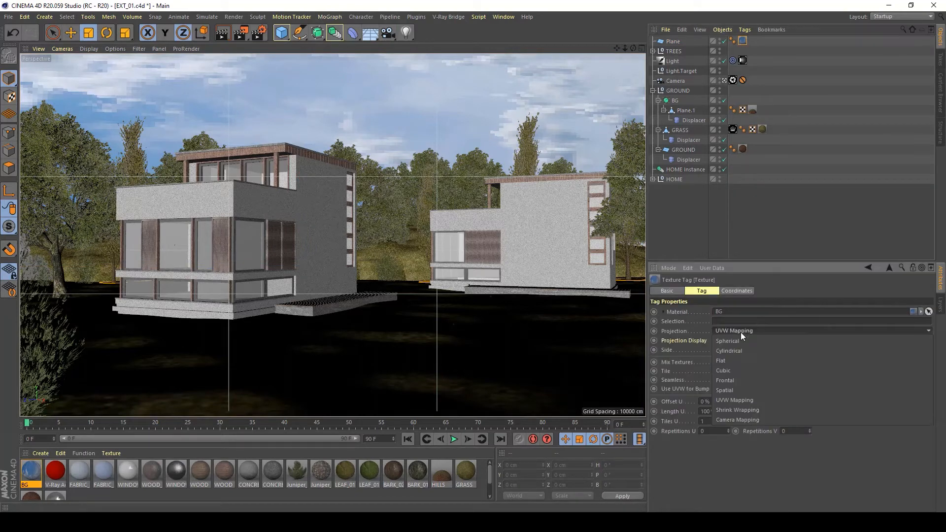
click(727, 383)
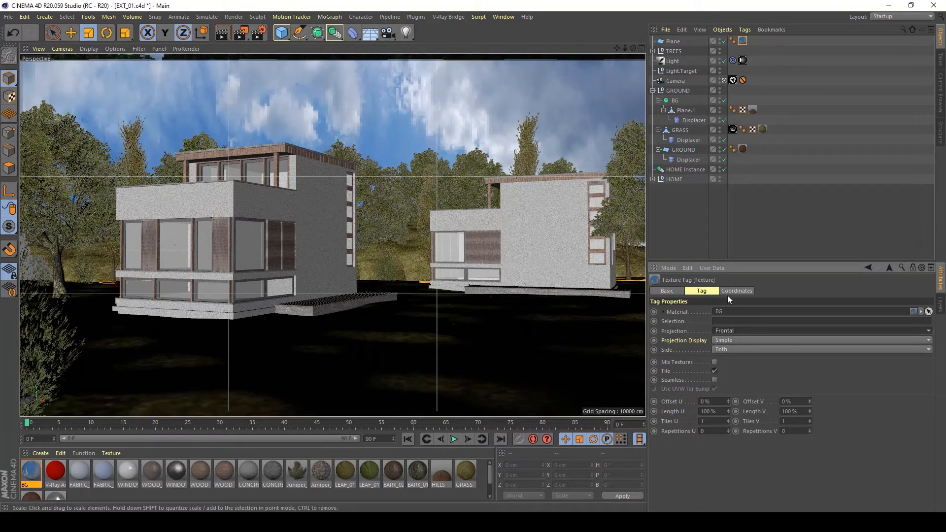
key(r)
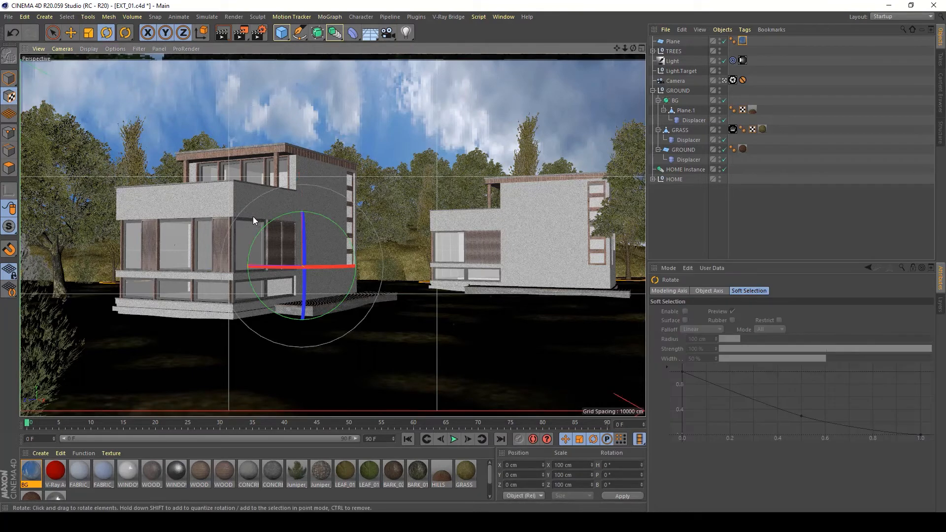
drag(262, 227, 341, 224)
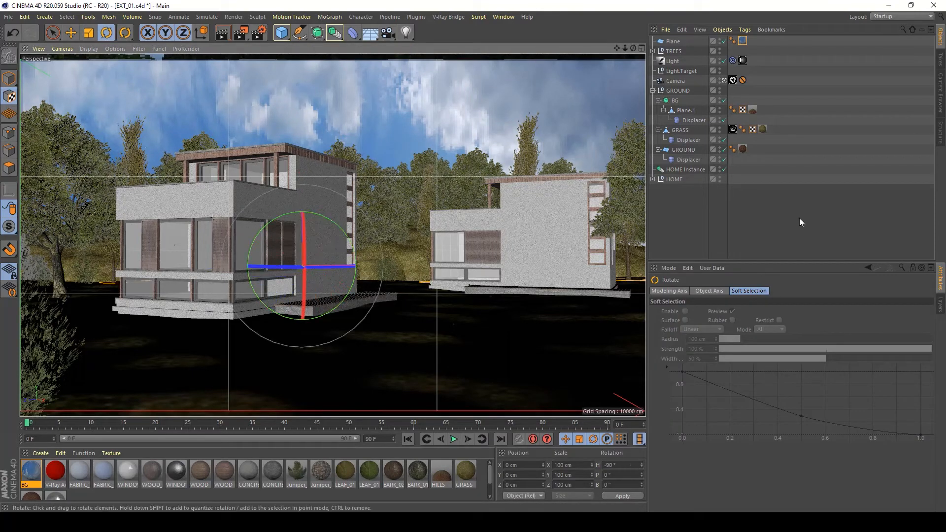
key(ctrl+z)
Step: Try Camera Mapping projection on the Plane's BG texture tag, using the scene's Camera as the projection camera
click(743, 42)
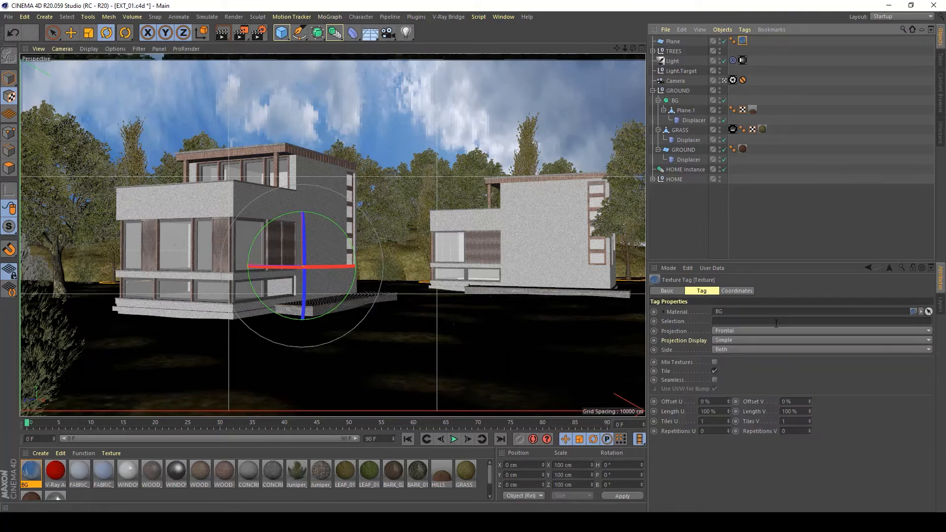
click(730, 332)
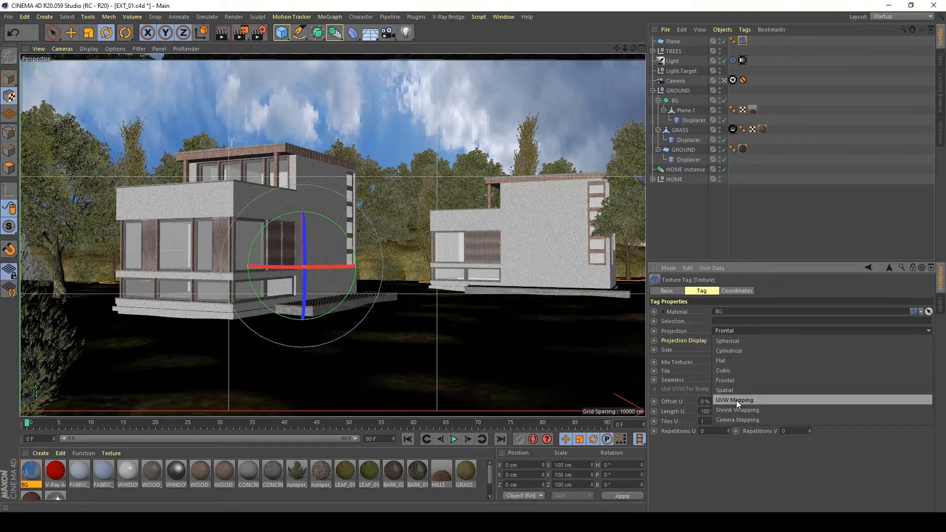
click(742, 421)
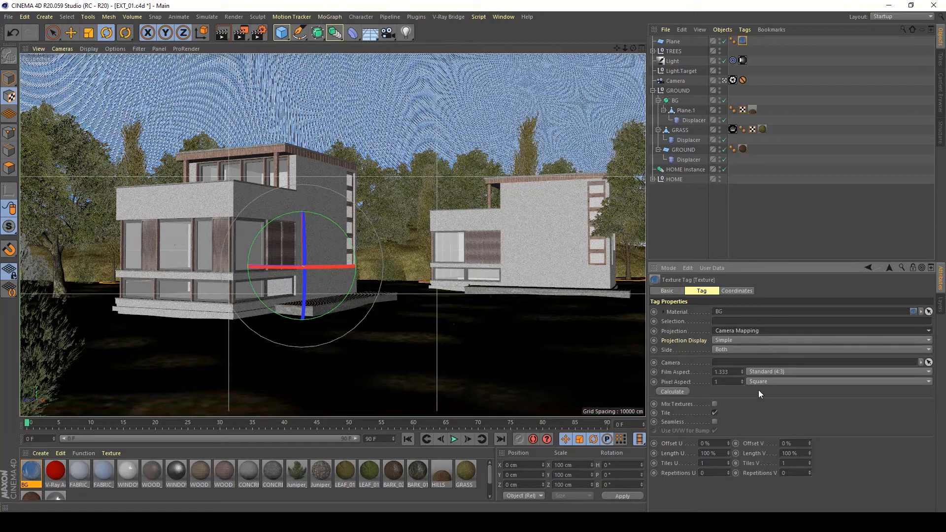
drag(685, 83, 728, 368)
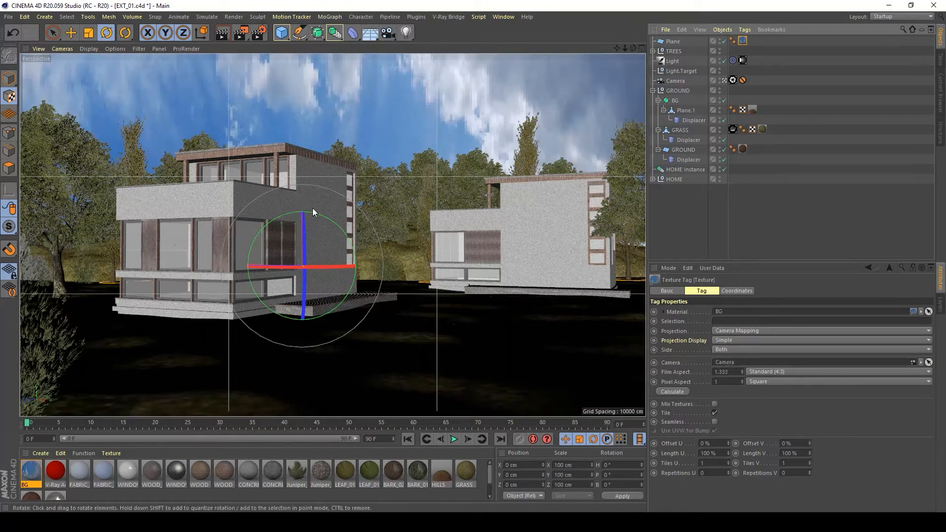
drag(312, 209, 351, 220)
key(ctrl+z)
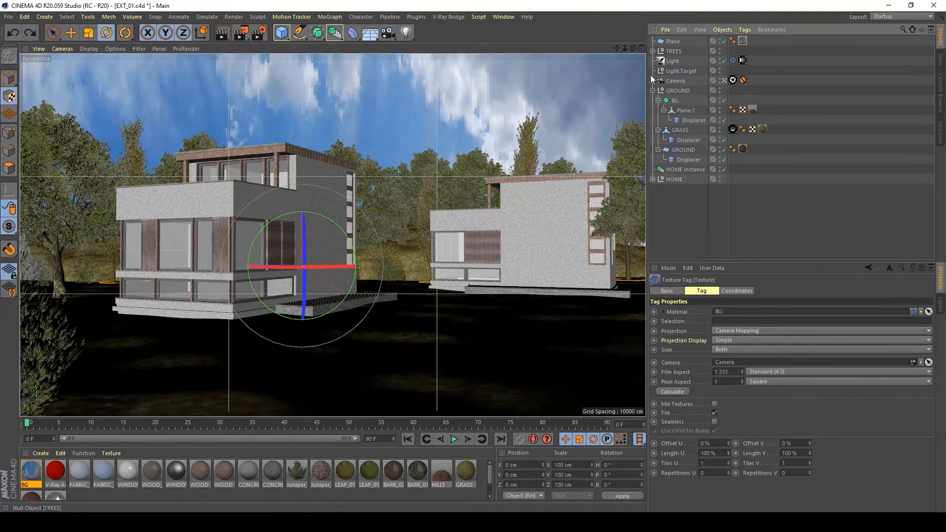
Step: Try rotating the background Plane by -90° within its own plane, and undo the rotation
click(672, 42)
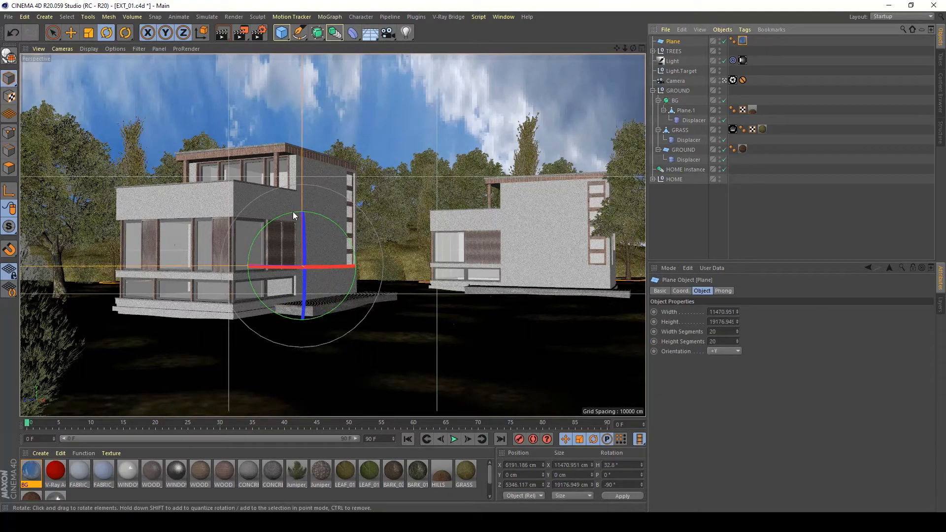
drag(298, 214, 386, 265)
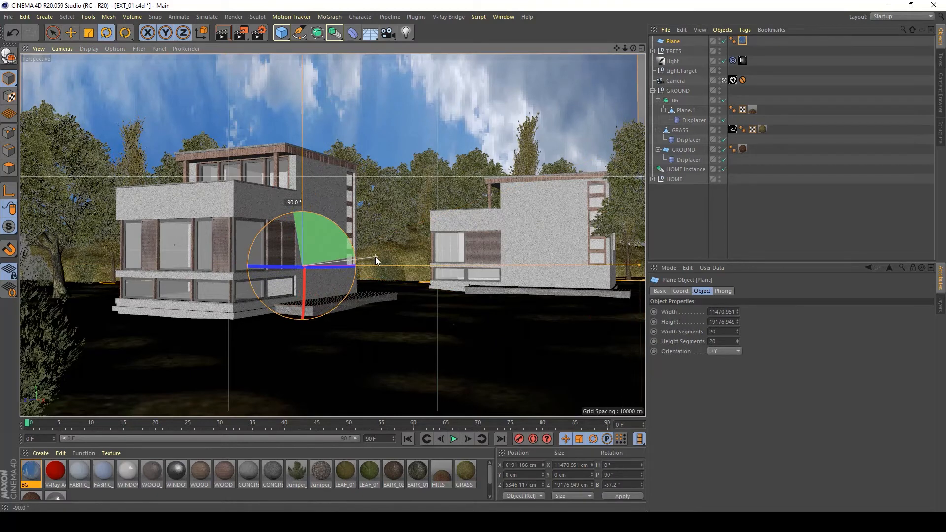
key(ctrl+z)
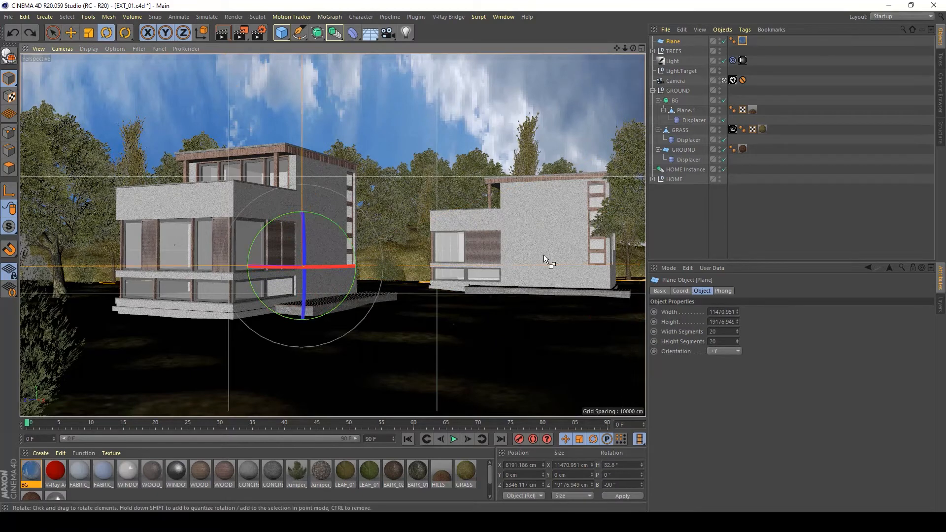
Step: Return the Plane's BG texture tag to UVW Mapping projection and save the scene
click(743, 41)
click(736, 335)
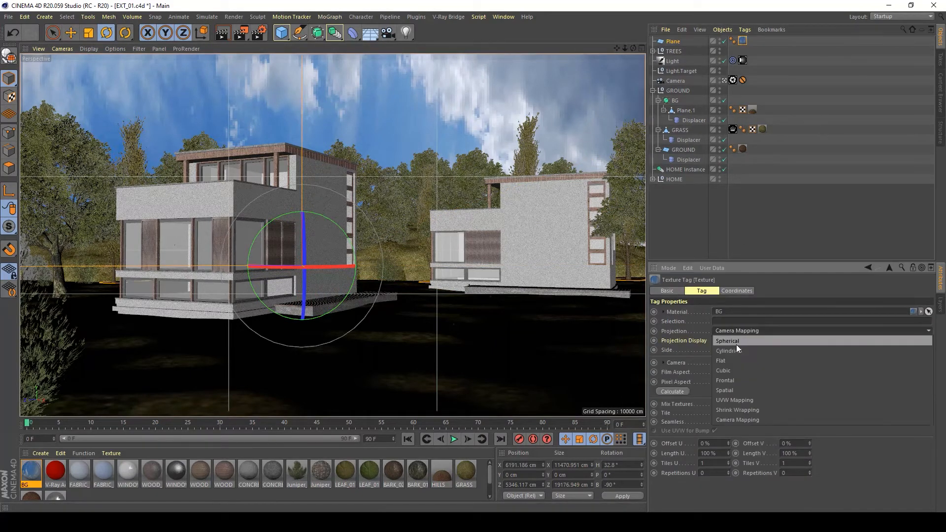
click(732, 400)
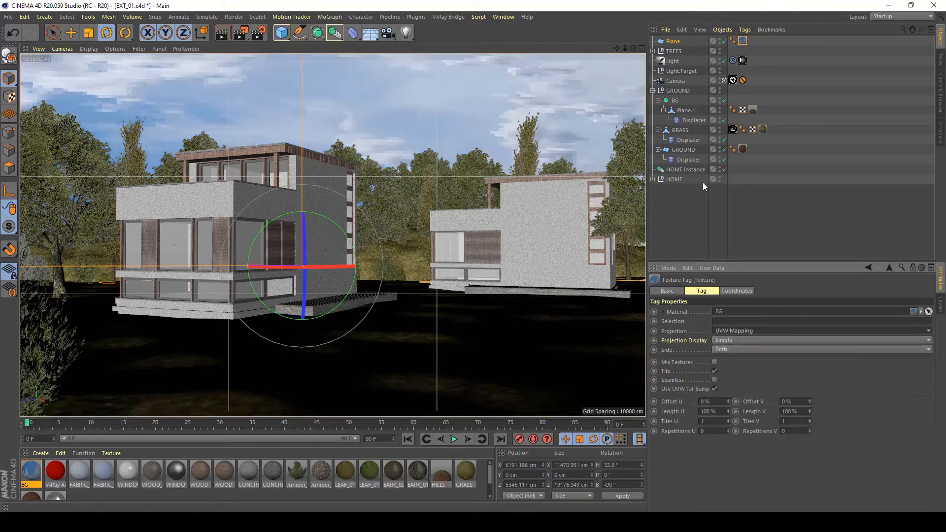
click(761, 253)
key(ctrl+s)
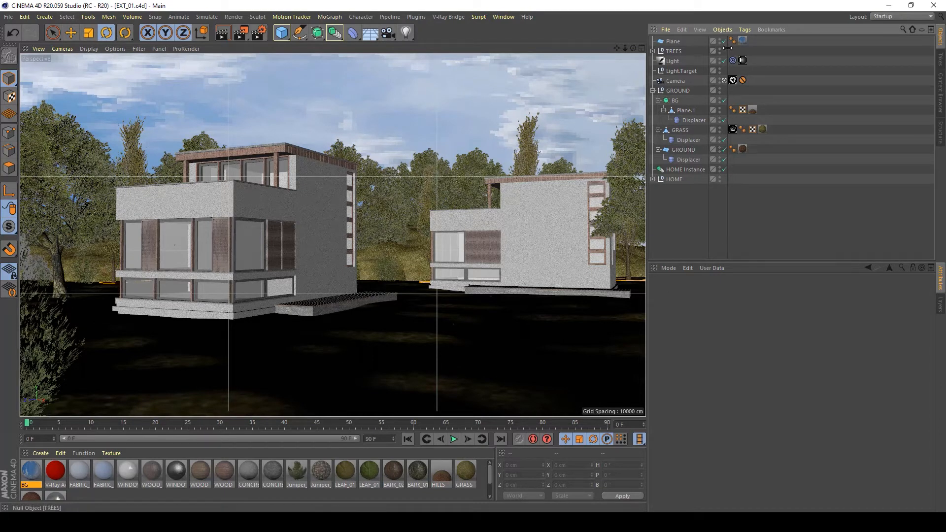
Step: Add a V-Ray Compositing tag to the Plane and disable Cast Shadows, Receive Shadows and Generate GIs
right_click(676, 42)
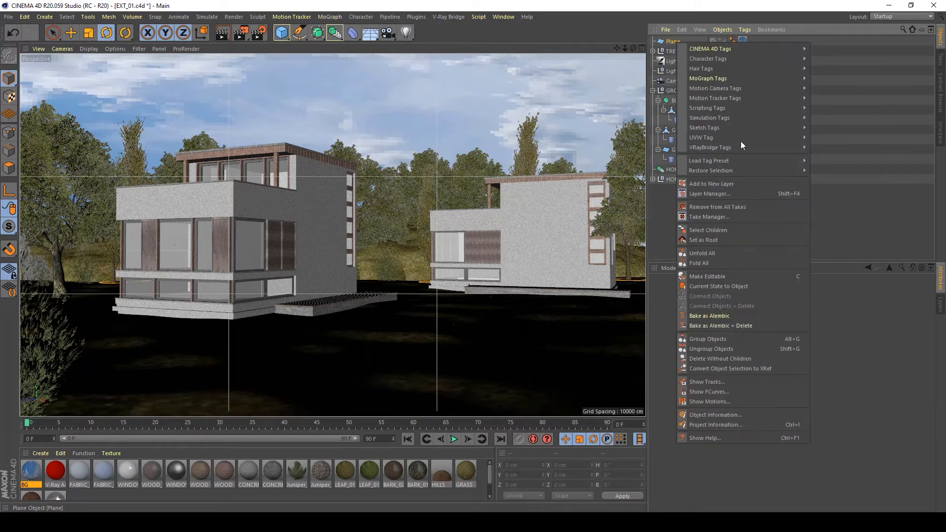
mouse_move(726, 147)
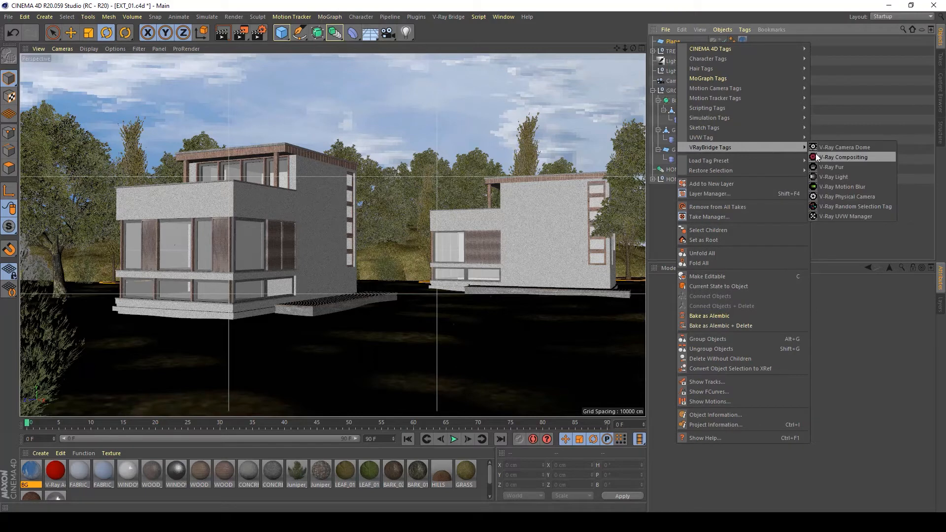
click(838, 156)
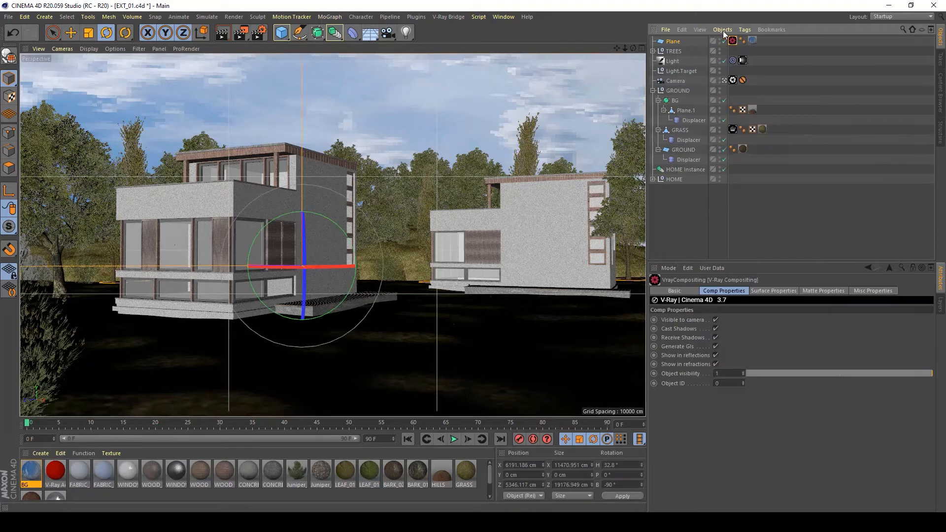
click(715, 329)
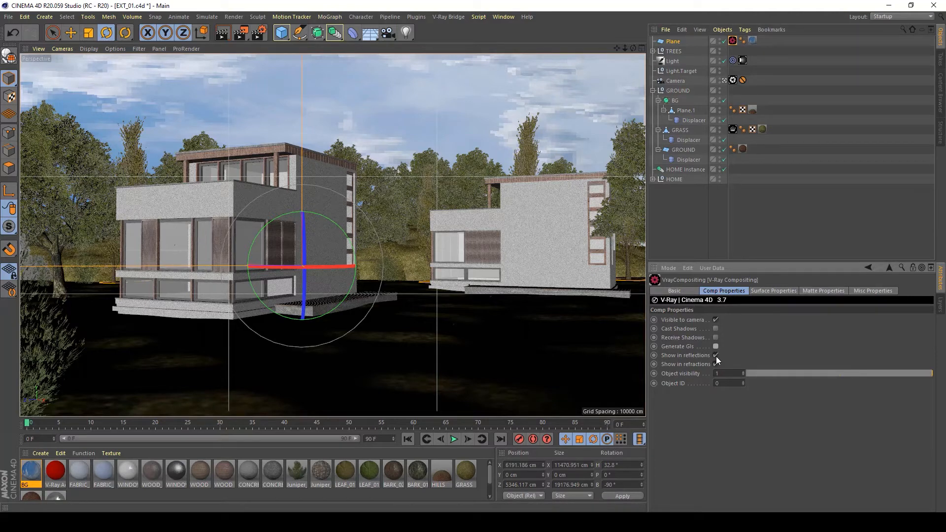
Step: Render the active scene to the Picture Viewer to check the sky background
click(244, 38)
click(238, 37)
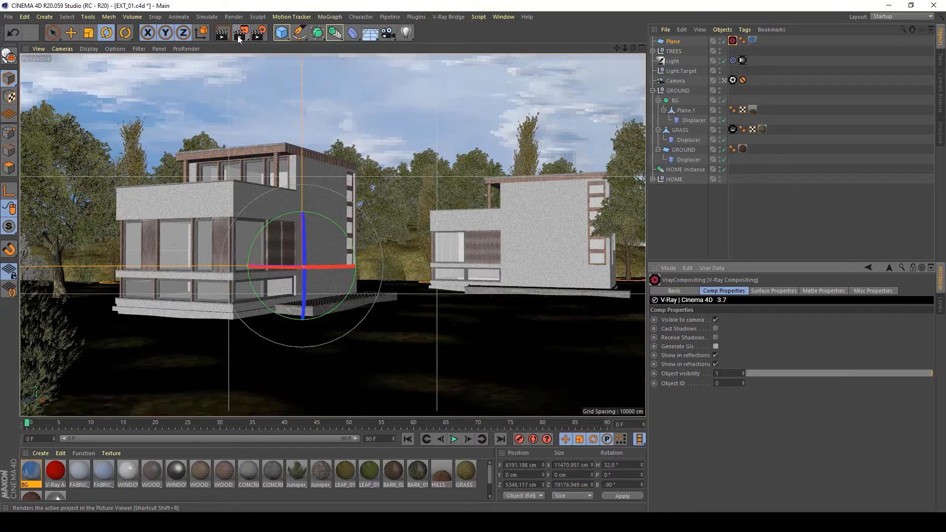
click(237, 34)
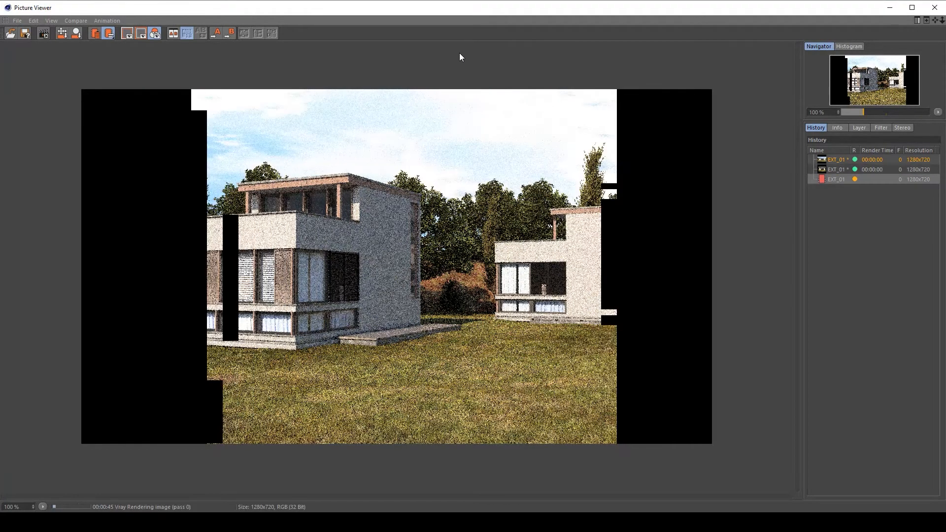
Step: Delete the earlier unsaved render with the dark grey sky from the Picture Viewer history
click(829, 170)
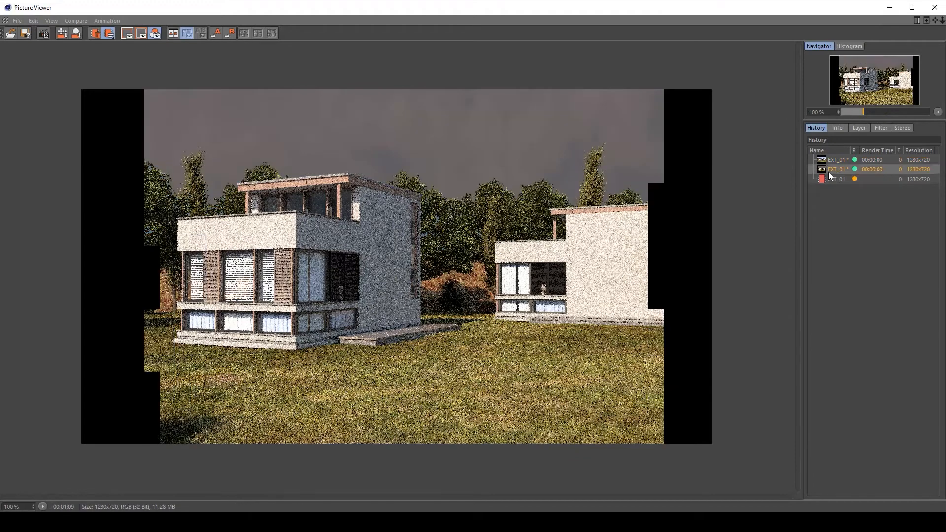
key(Delete)
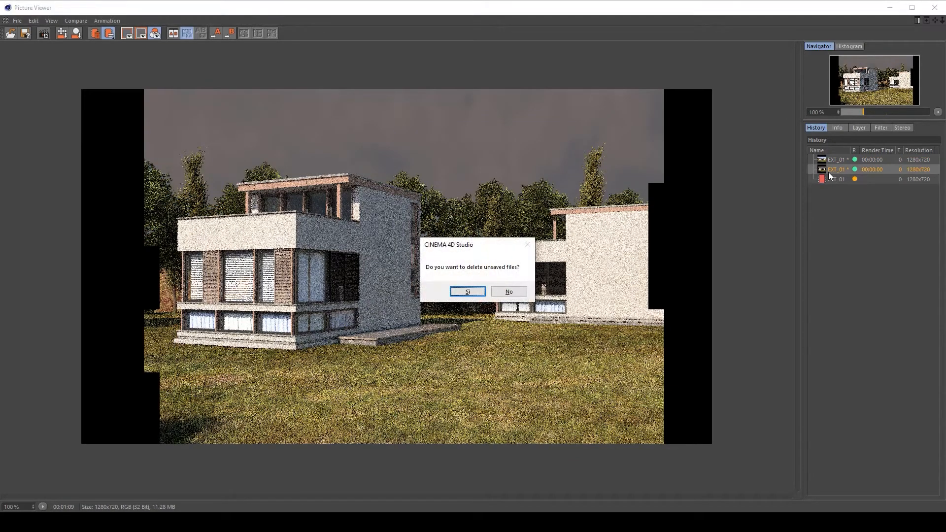
key(Return)
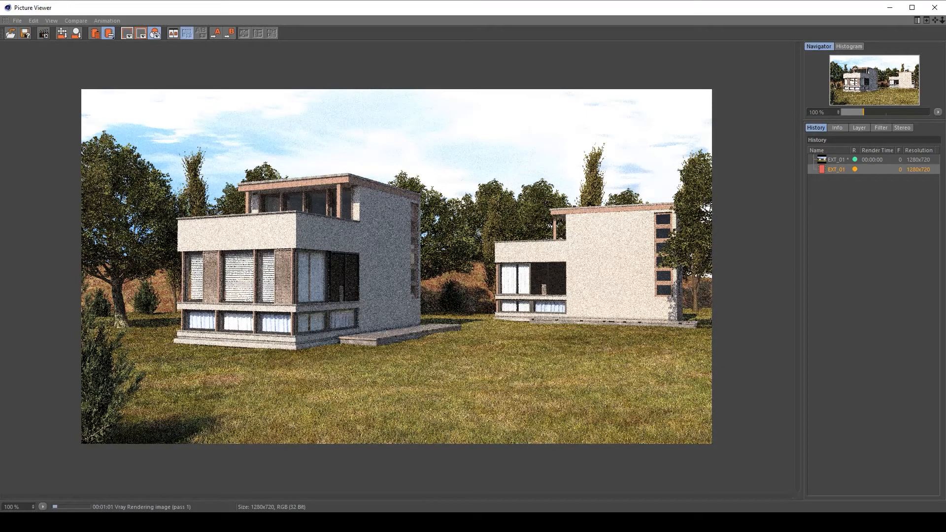
Step: Stop the running V-Ray render and close the Picture Viewer
click(938, 14)
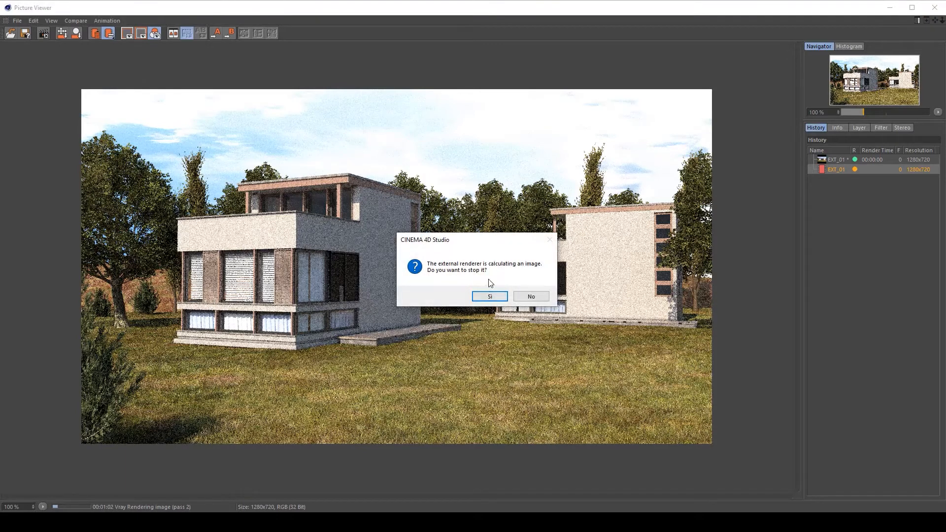
click(487, 299)
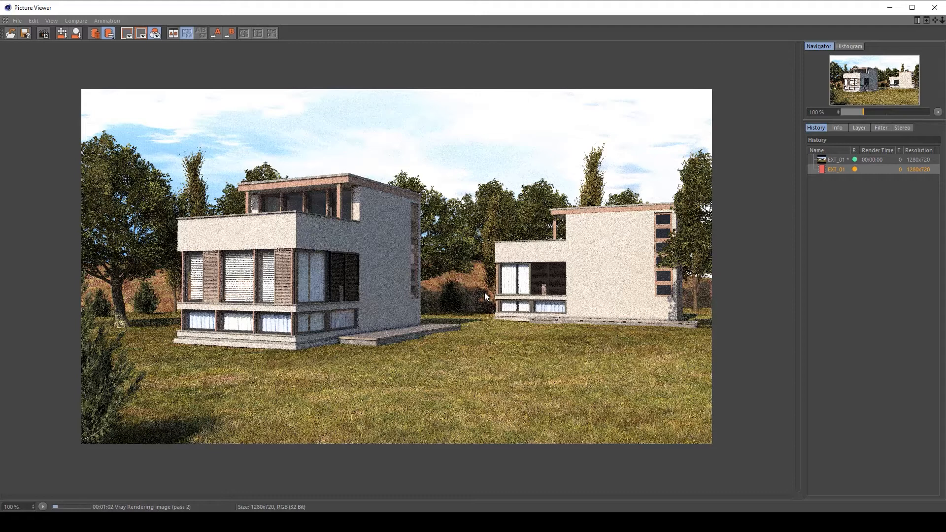
key(Escape)
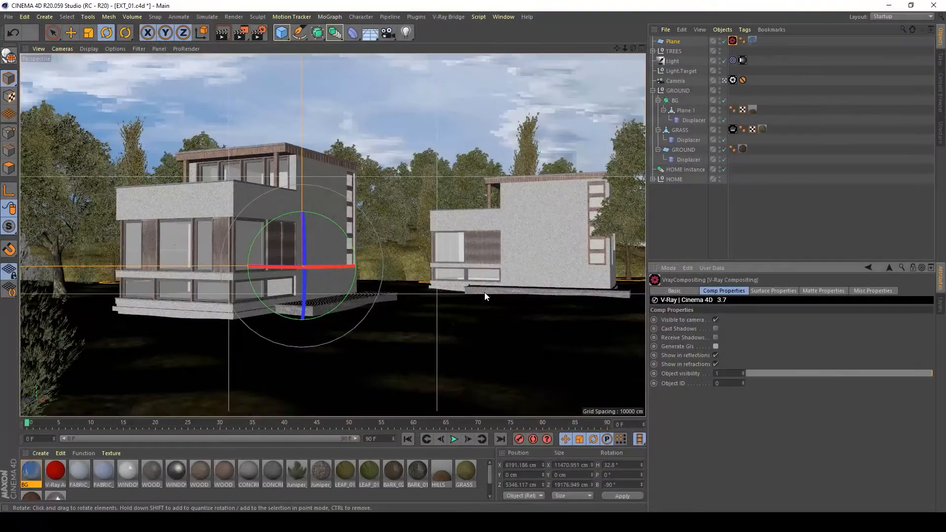
Step: Shift the sky texture on the Plane with Offset U at 9% and Offset V at 4%
click(753, 40)
drag(728, 399, 728, 397)
drag(810, 402, 810, 402)
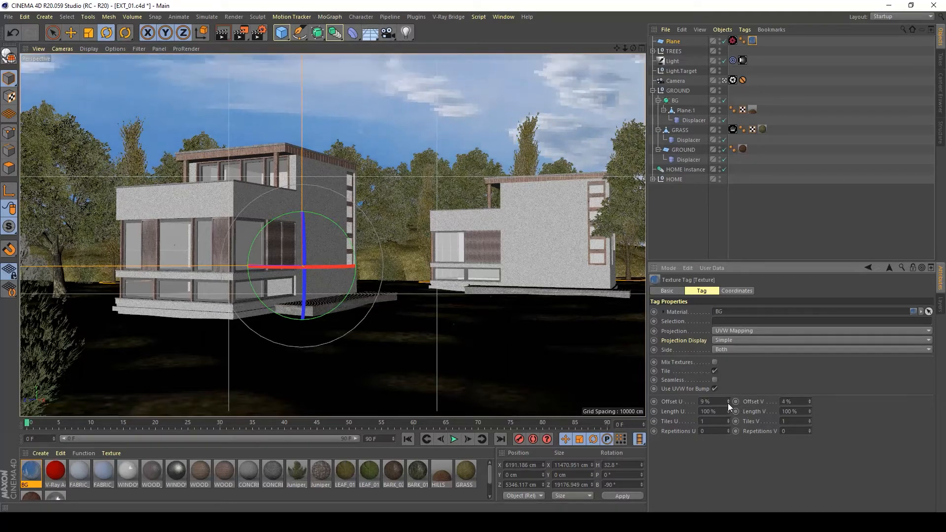
click(839, 206)
Step: Set Receive GI to 0.5 in the surface properties of the Plane's V-Ray Compositing tag
click(743, 60)
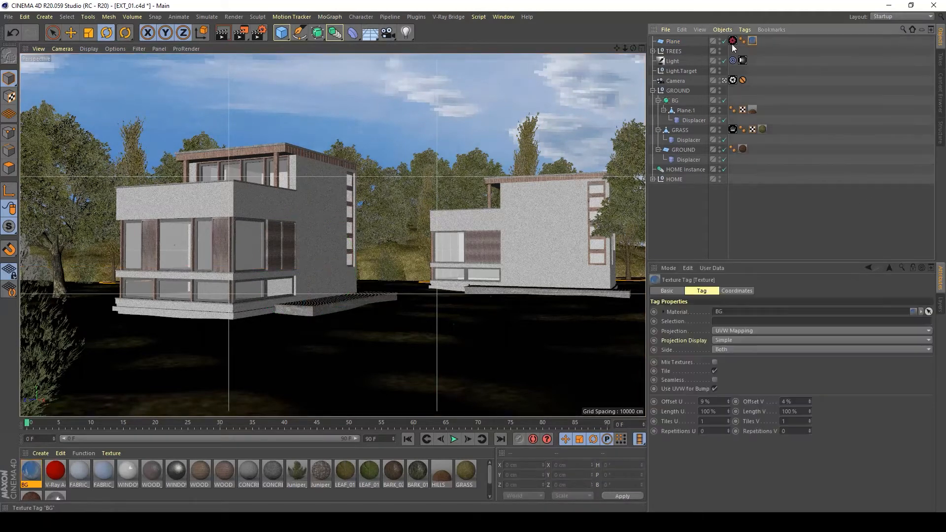
click(733, 40)
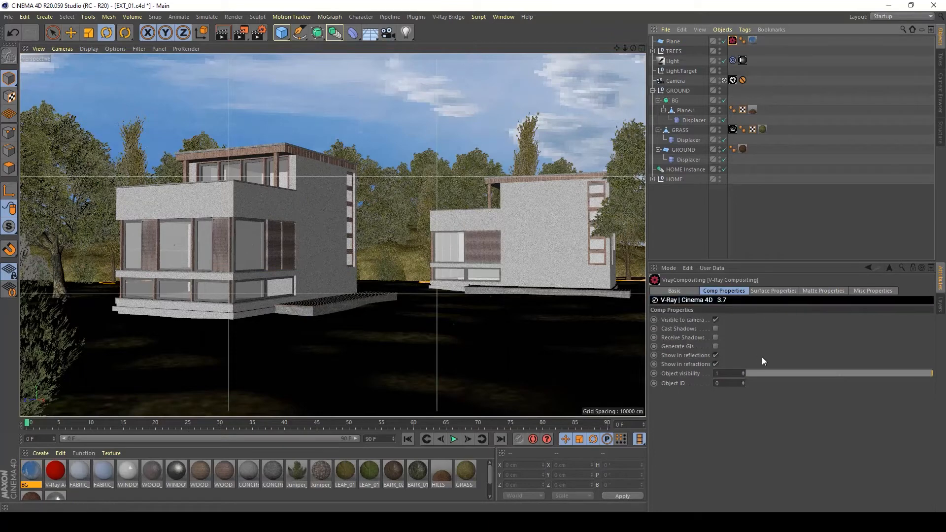
click(768, 292)
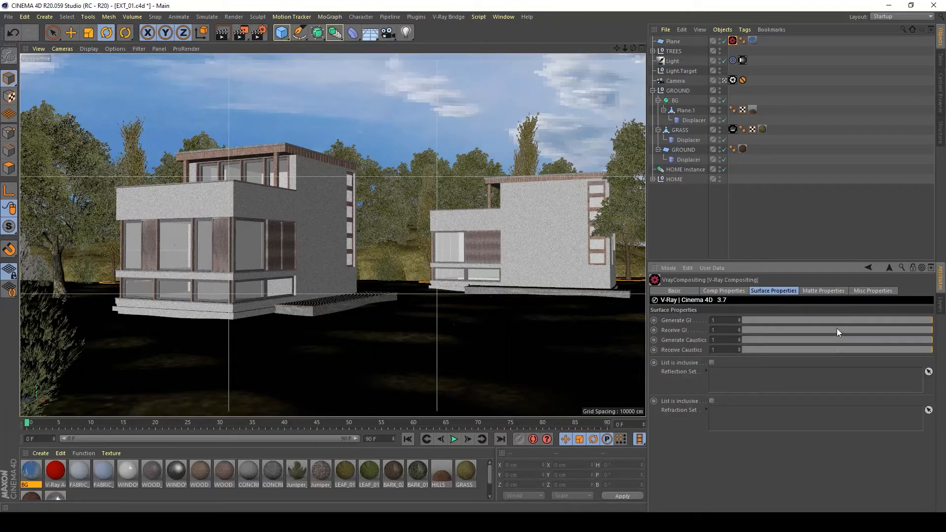
drag(861, 330, 415, 296)
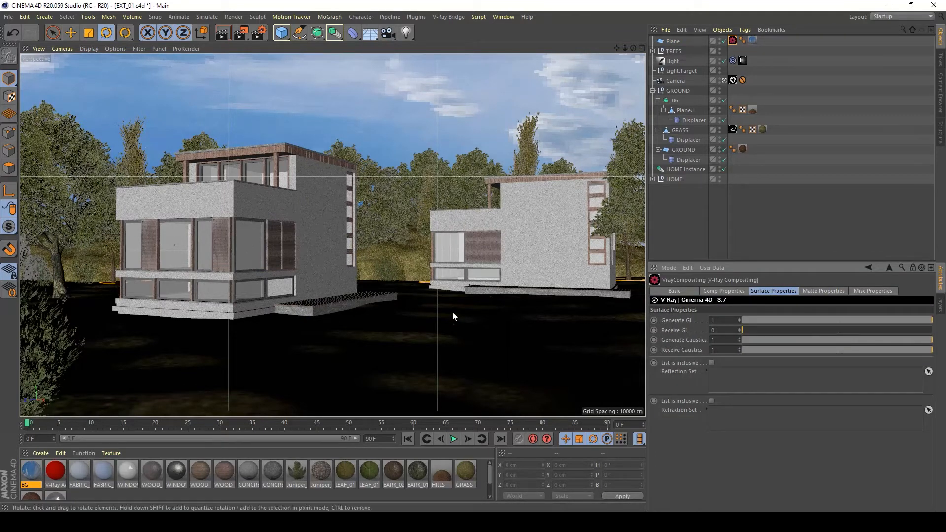
drag(824, 331, 838, 330)
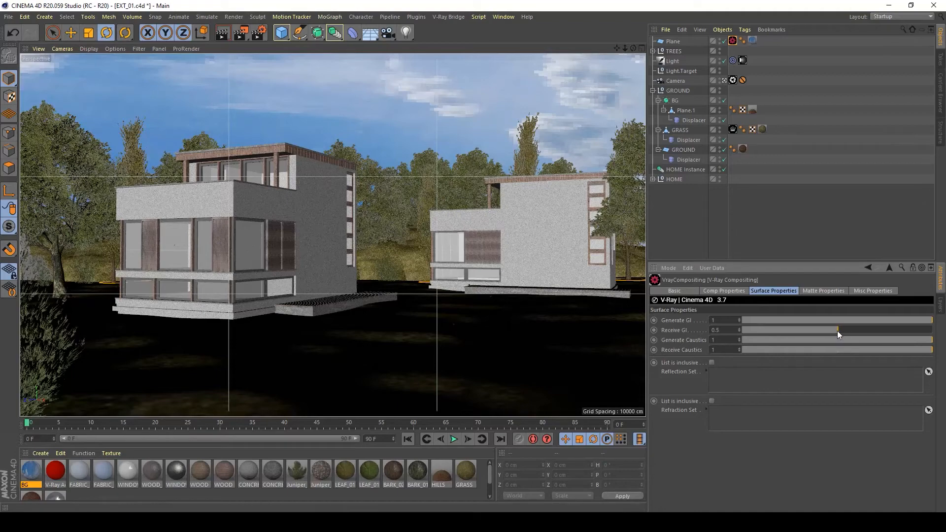
Step: Render the scene to the Picture Viewer and compare the sky with the earlier renders in the history
click(243, 31)
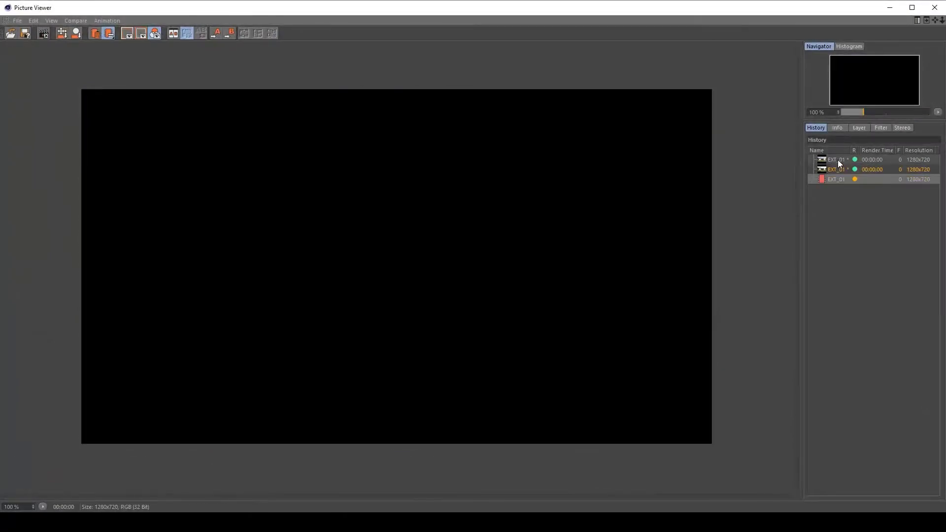
click(838, 160)
key(Down)
key(Up)
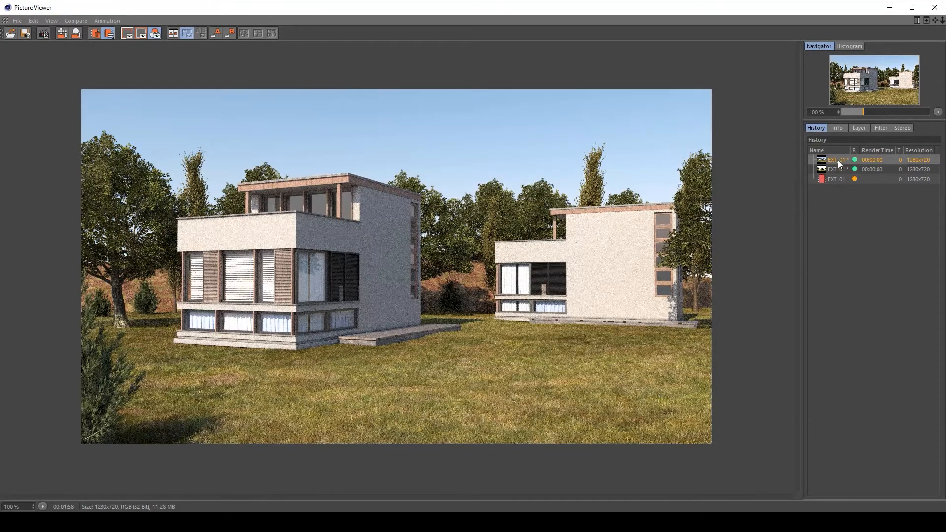
key(Down)
key(Up)
key(Down)
key(Up)
key(Down)
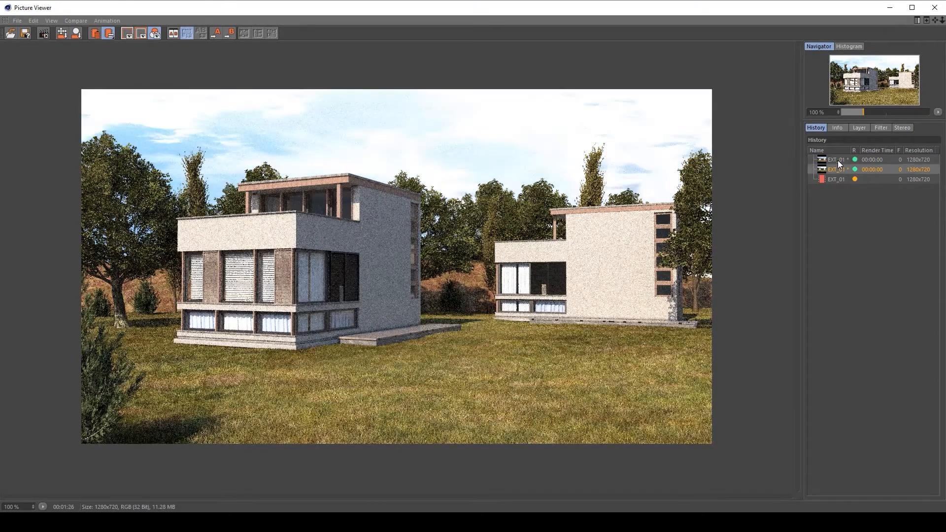
key(Up)
key(Down)
key(Down)
key(Up)
key(Up)
key(Down)
key(Up)
key(Down)
key(Up)
key(Down)
key(Up)
key(Down)
key(Down)
key(Up)
key(Down)
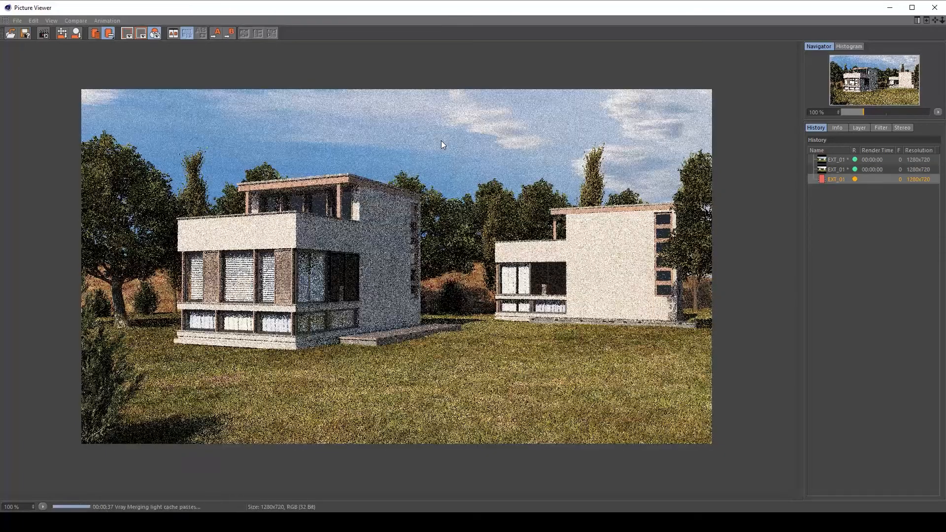
Step: Stop the running V-Ray render and set the Plane's Receive GI to 0.75
click(935, 8)
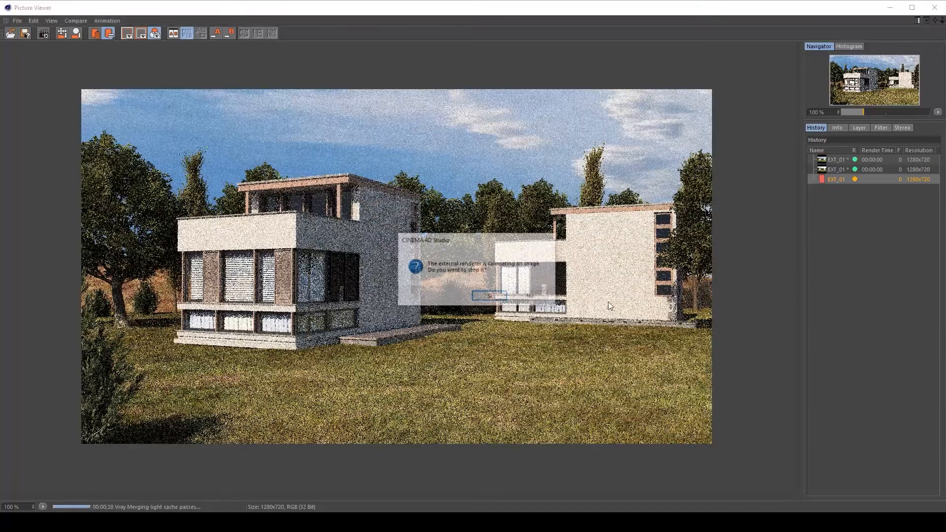
click(498, 299)
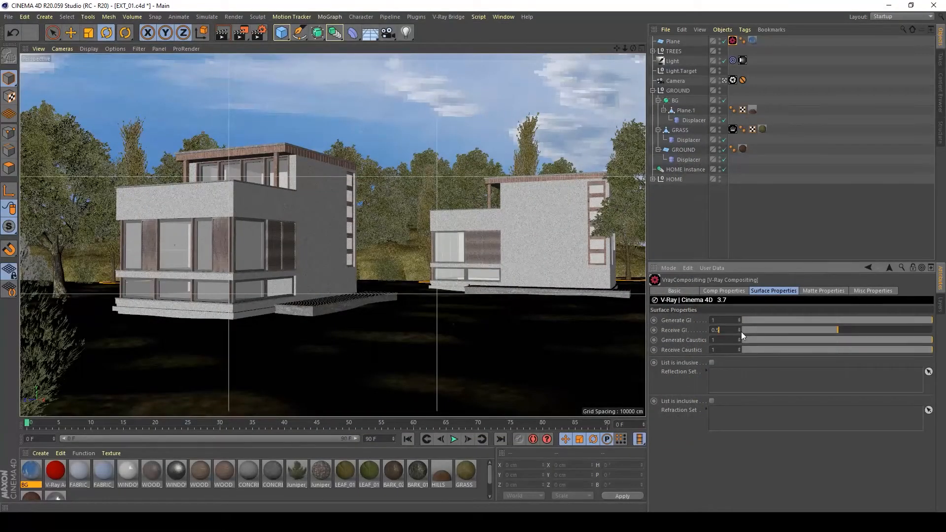
text(5)
key(Return)
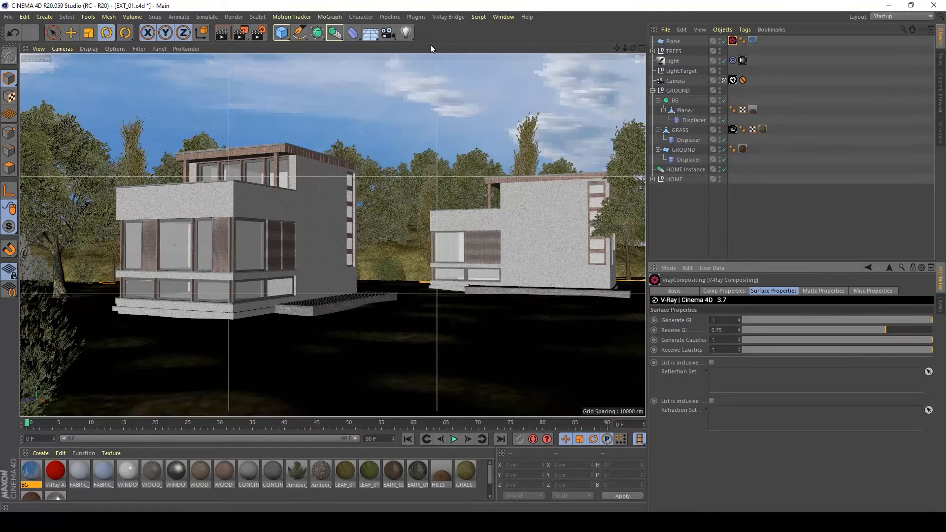
Step: Set the multiplier of the reflection override to 20 in the V-Ray environment render settings
click(257, 33)
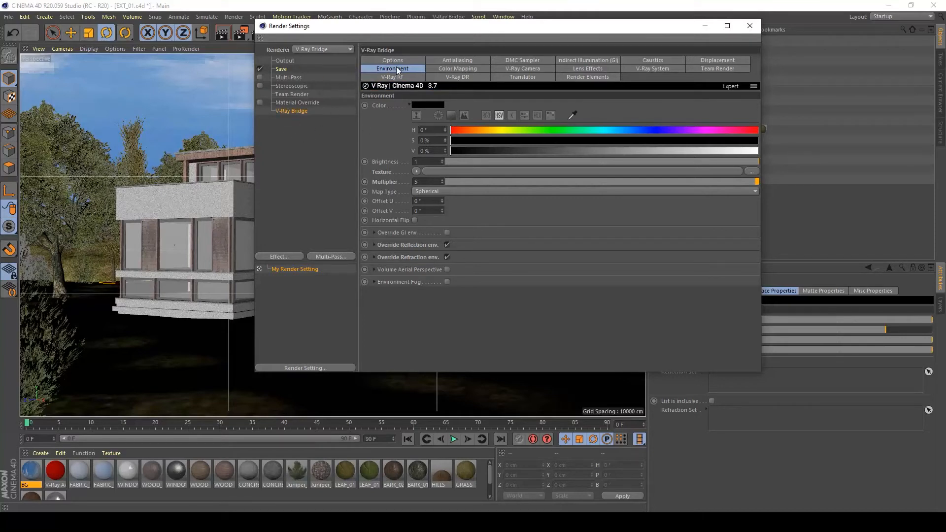
click(374, 245)
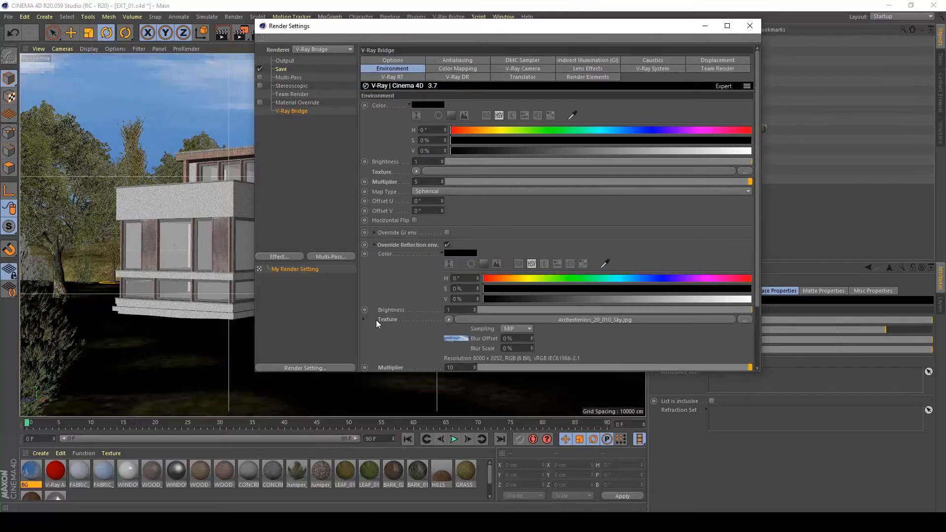
scroll(376, 321, down, 3)
click(374, 343)
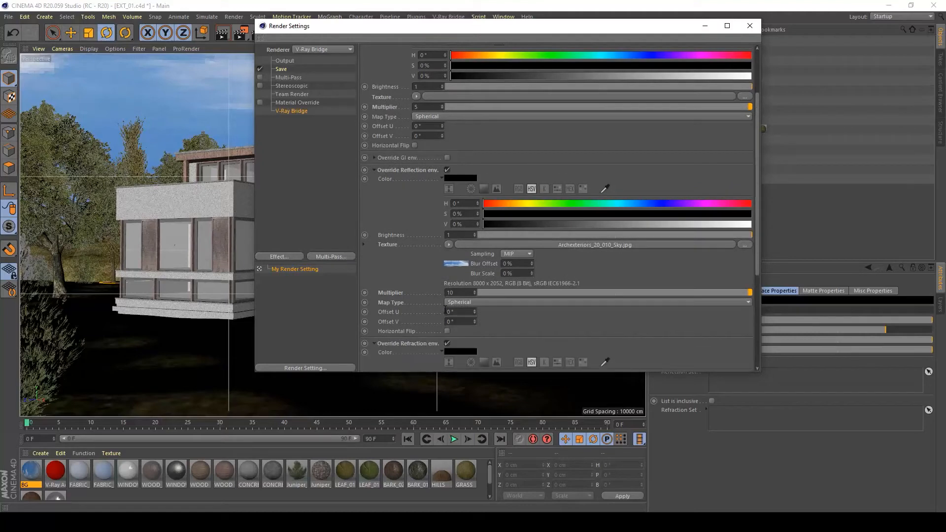
scroll(445, 325, down, 4)
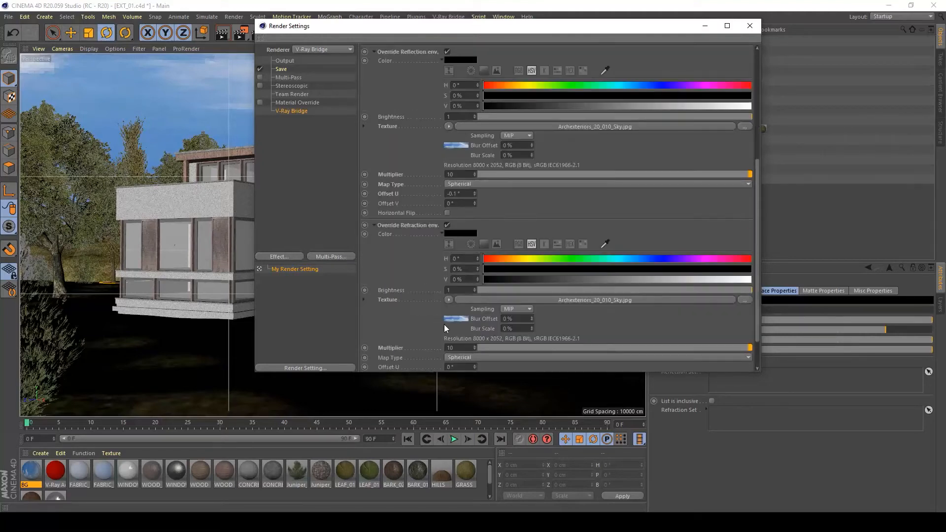
click(465, 347)
click(457, 174)
text(20)
key(Return)
click(758, 30)
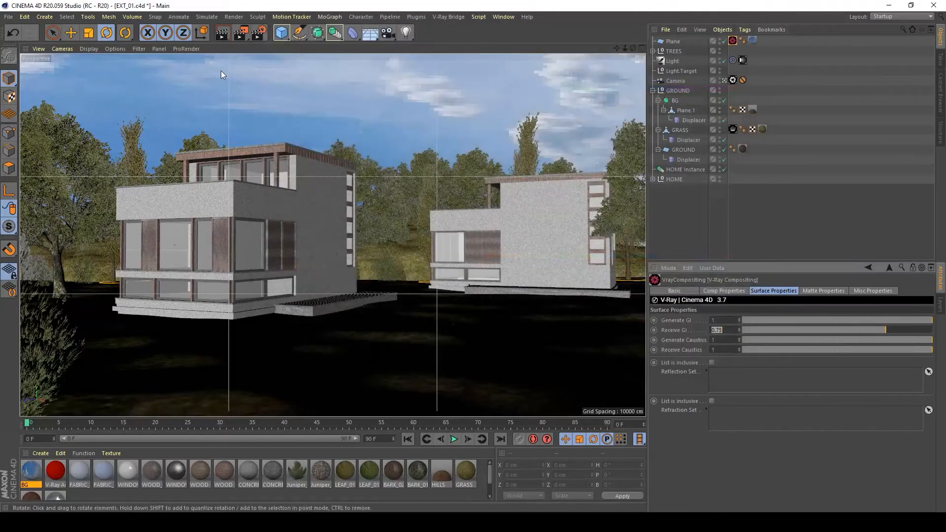
Step: Render the scene to the Picture Viewer again and compare the new image with the first render in the history
click(243, 32)
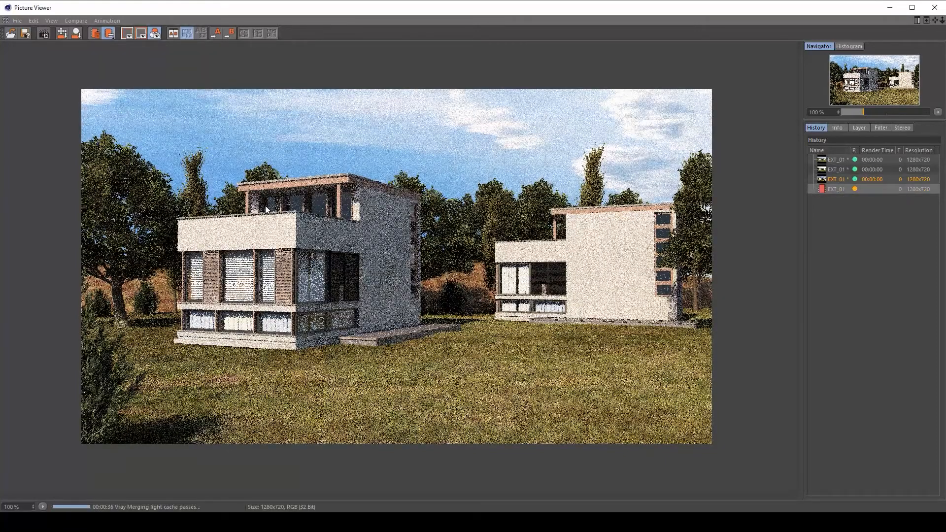
click(832, 162)
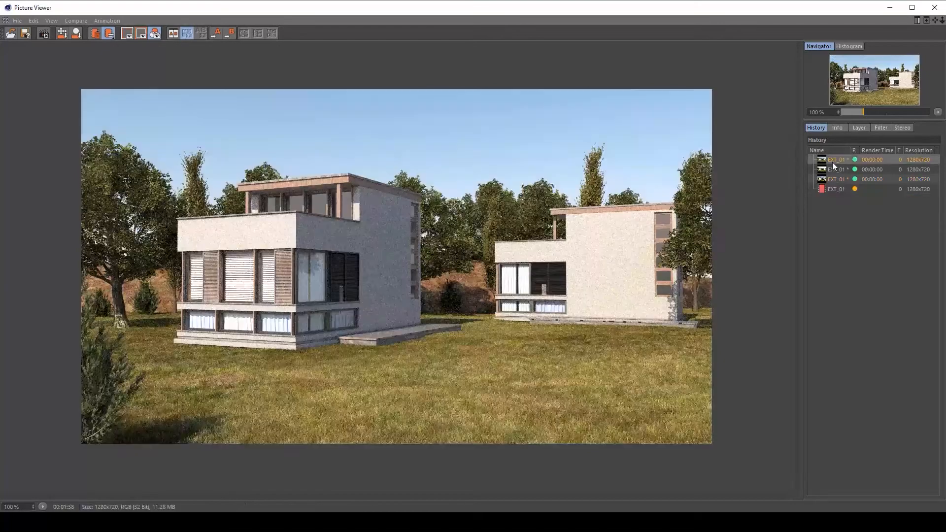
click(843, 191)
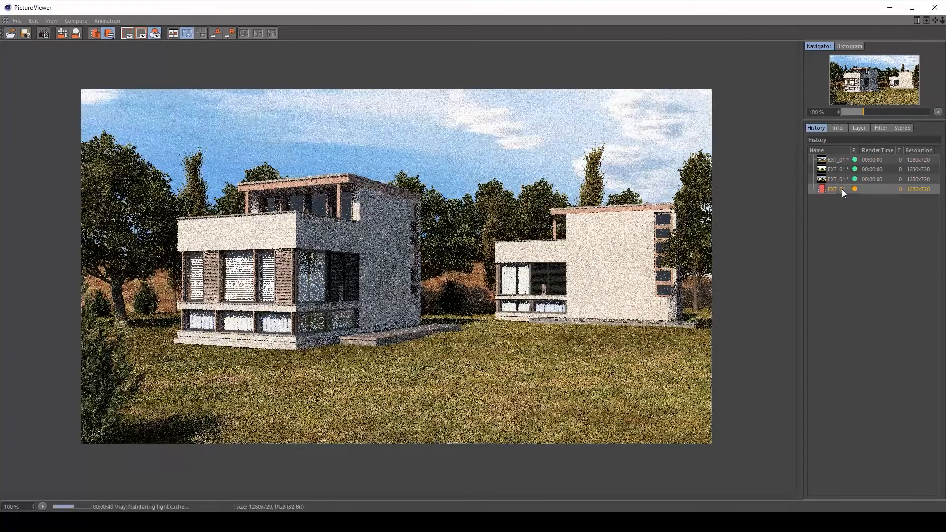
click(834, 158)
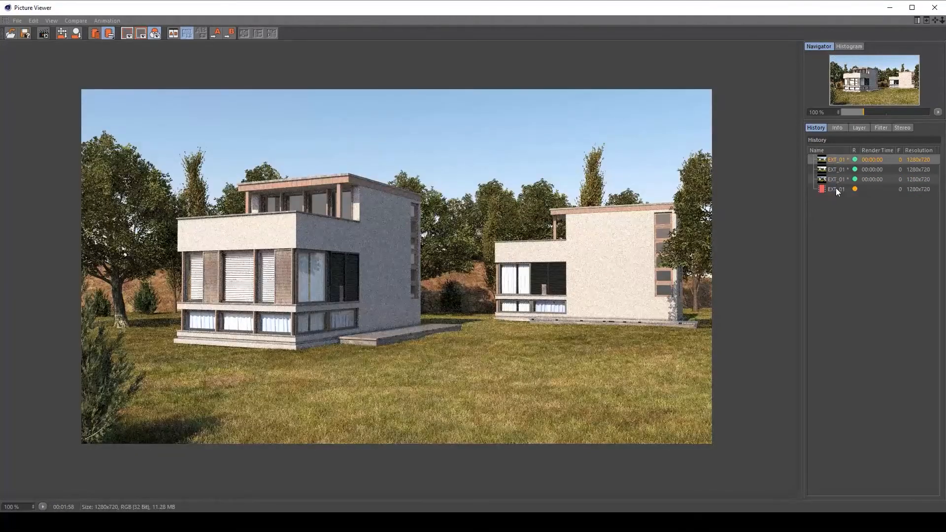
click(836, 189)
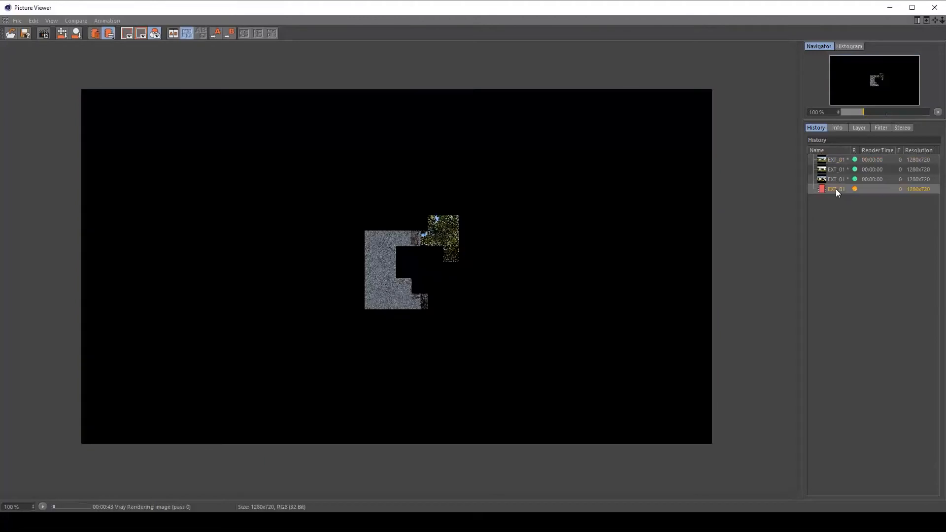
Step: Stop the running V-Ray render and return to the scene window
click(935, 9)
click(497, 294)
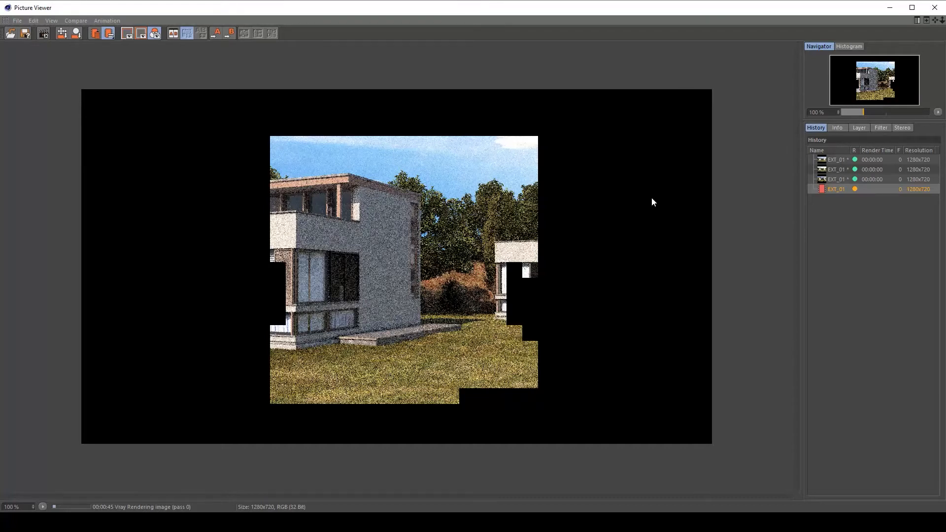
key(alt+Tab)
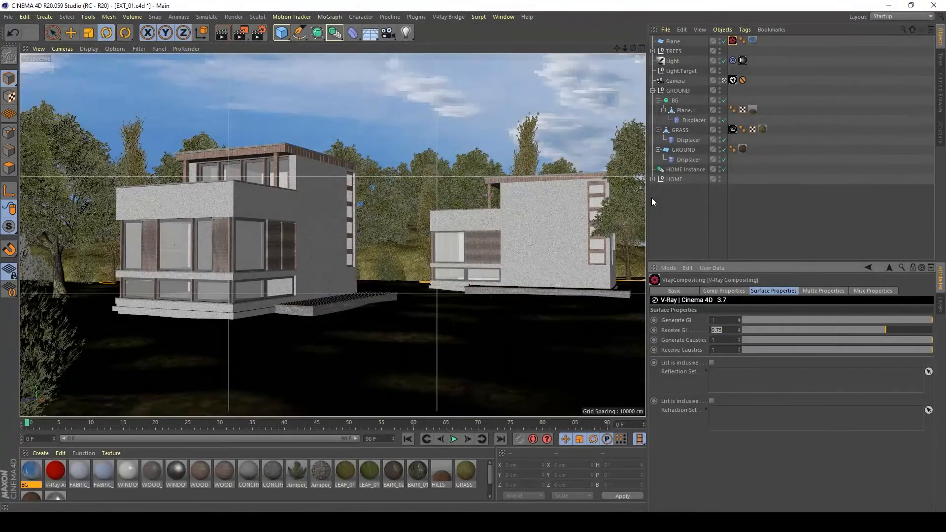
Step: Add a V-Ray Omni Light to the scene
click(459, 17)
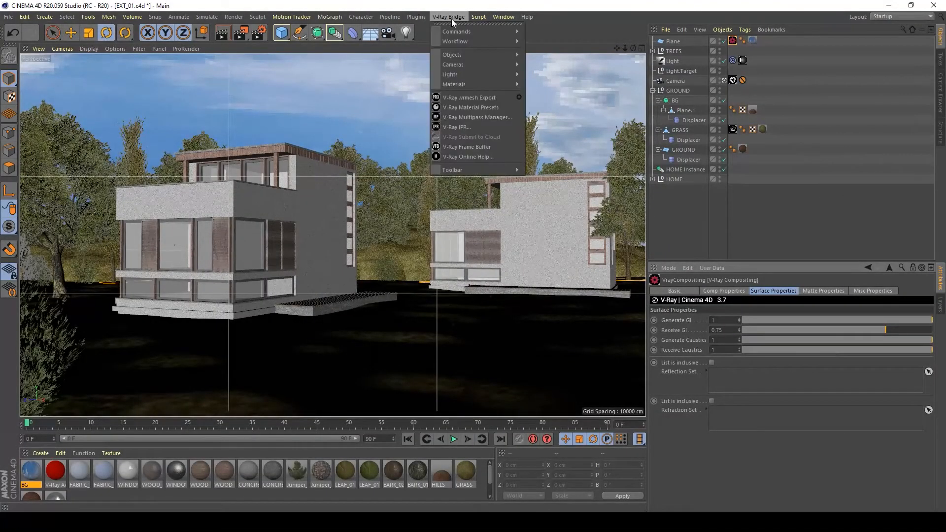
mouse_move(464, 74)
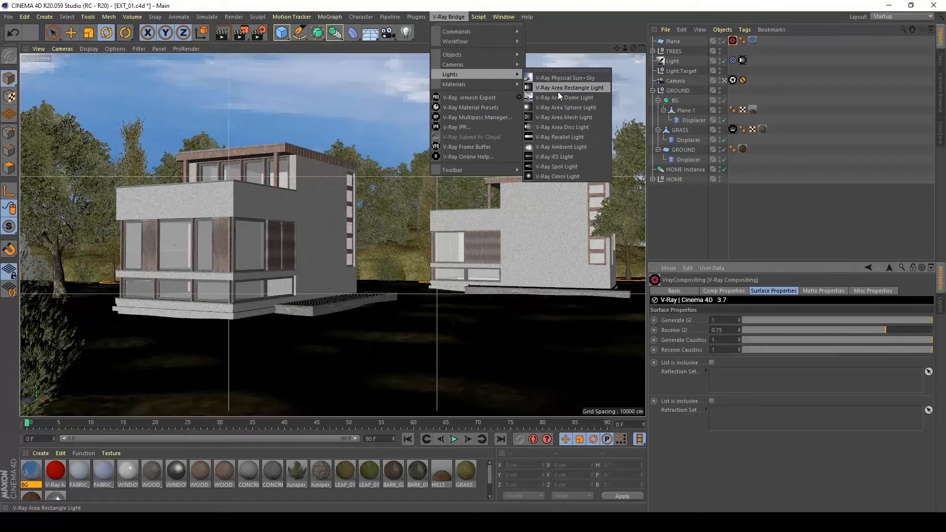
click(557, 177)
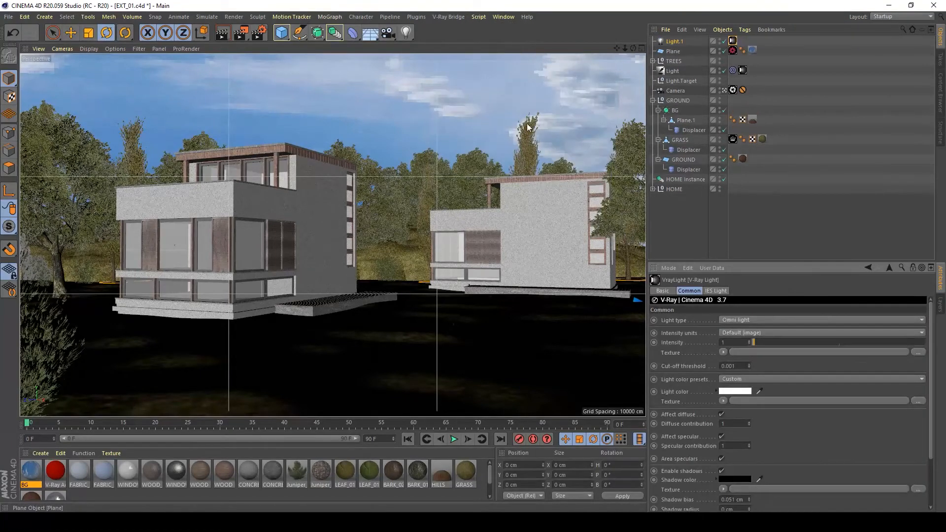
Step: Move the new omni light in the top view to the front house, at about X 84 cm and Z 1952 cm
middle_click(436, 235)
middle_click(530, 167)
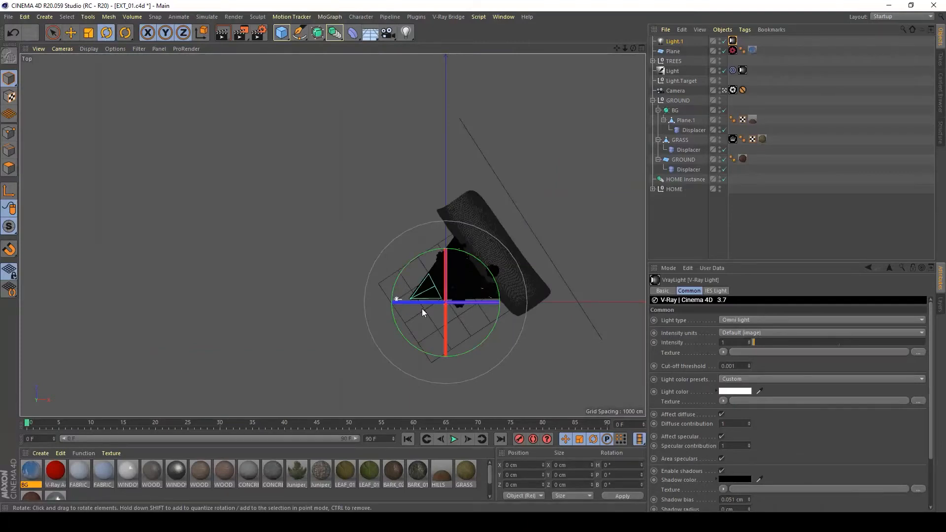
alt+right_drag(511, 285, 561, 289)
key(r)
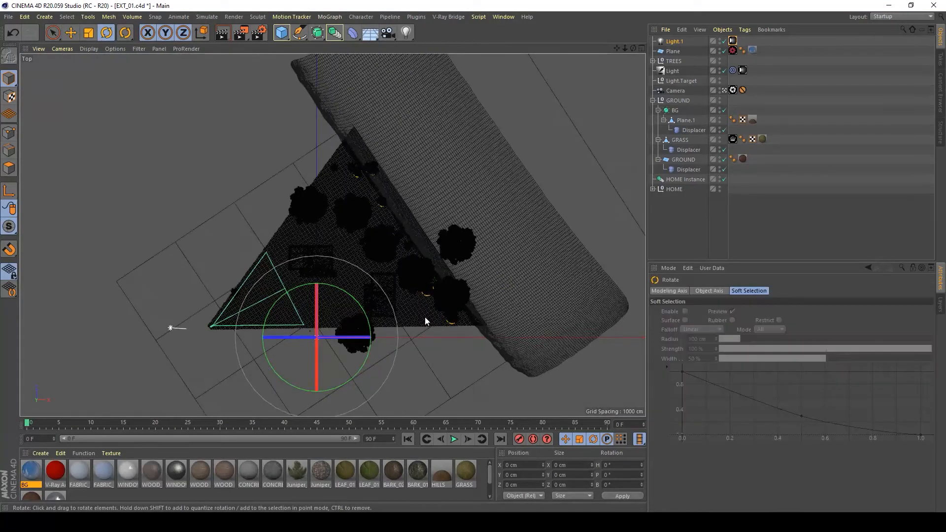
key(e)
drag(370, 293, 370, 206)
middle_click(369, 206)
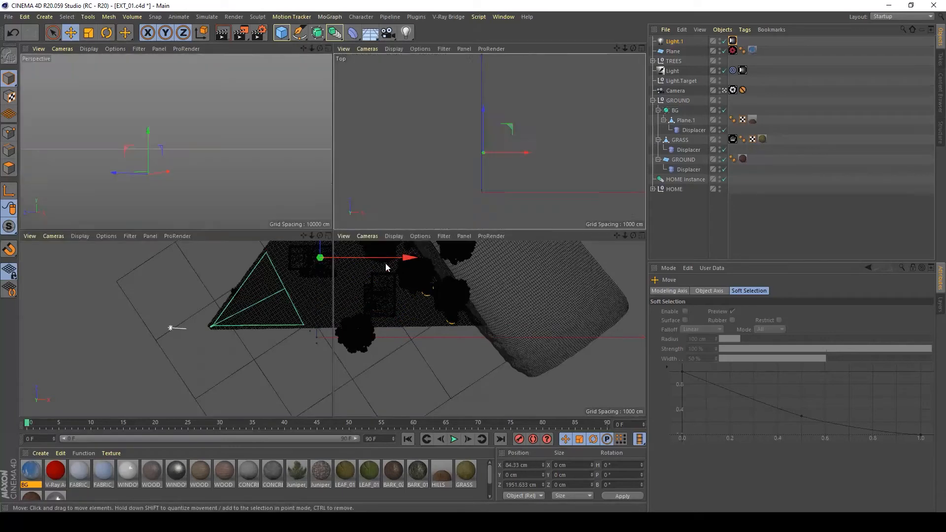
Step: Raise the omni light to about Y 538 cm inside the front house and show its light object settings
middle_click(381, 331)
middle_click(263, 344)
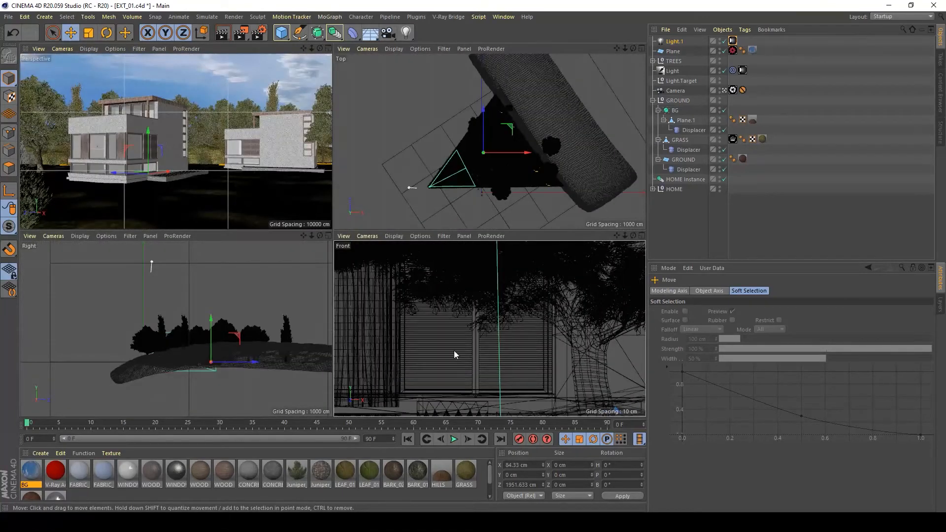
scroll(394, 340, down, 5)
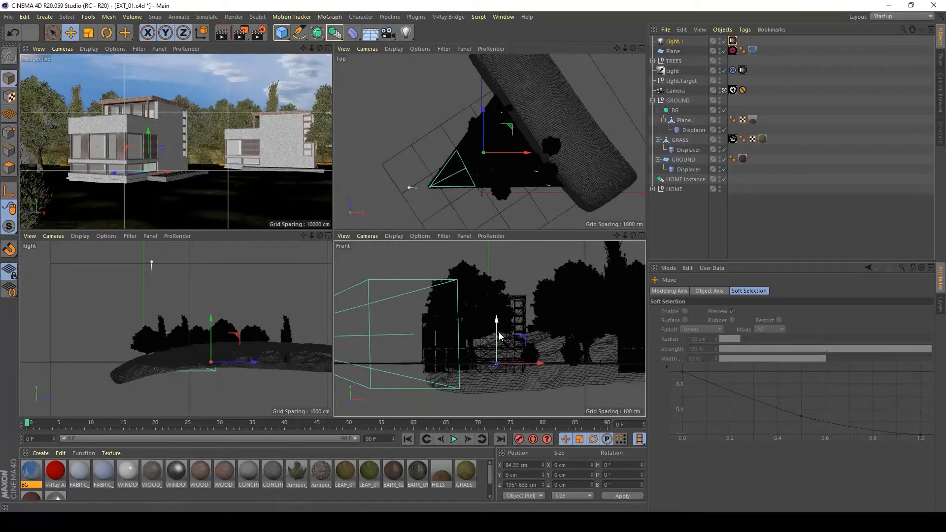
drag(497, 336, 506, 280)
mouse_move(150, 97)
mouse_down()
mouse_move(160, 87)
mouse_move(147, 79)
mouse_up()
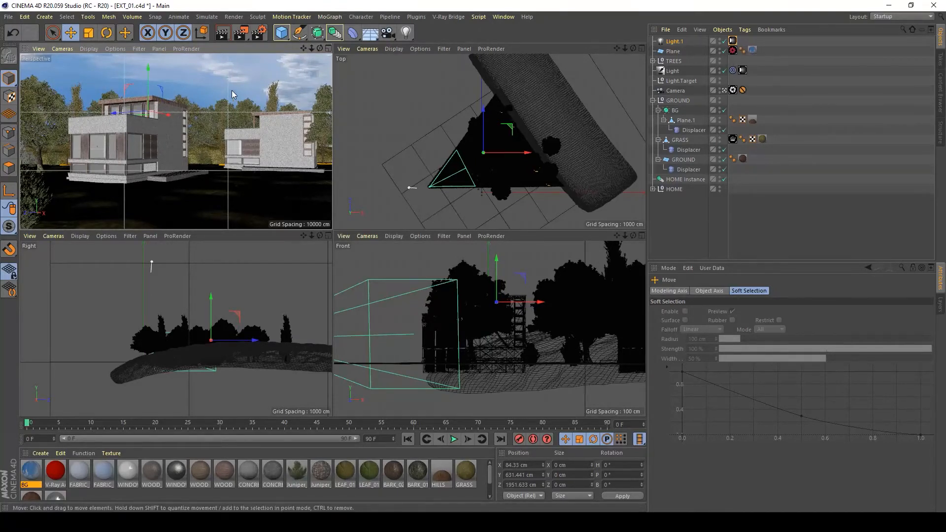
drag(148, 89, 150, 98)
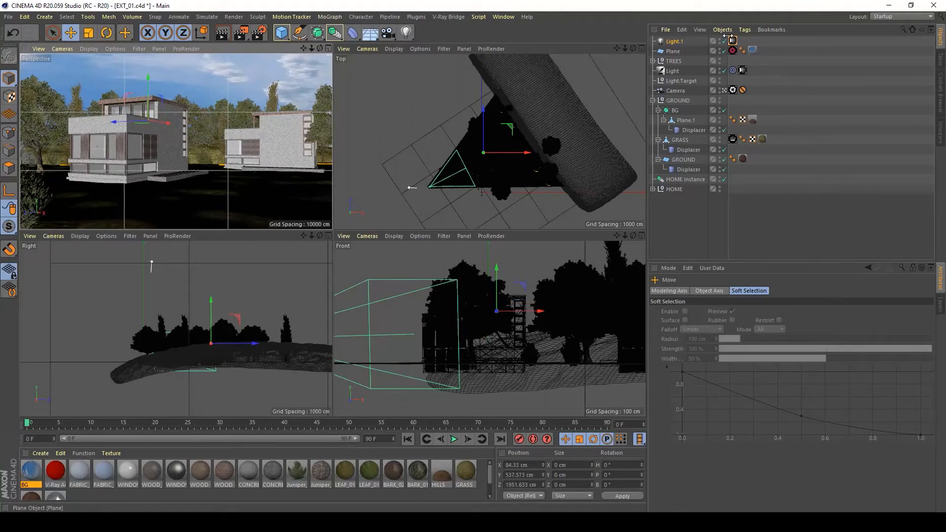
click(674, 42)
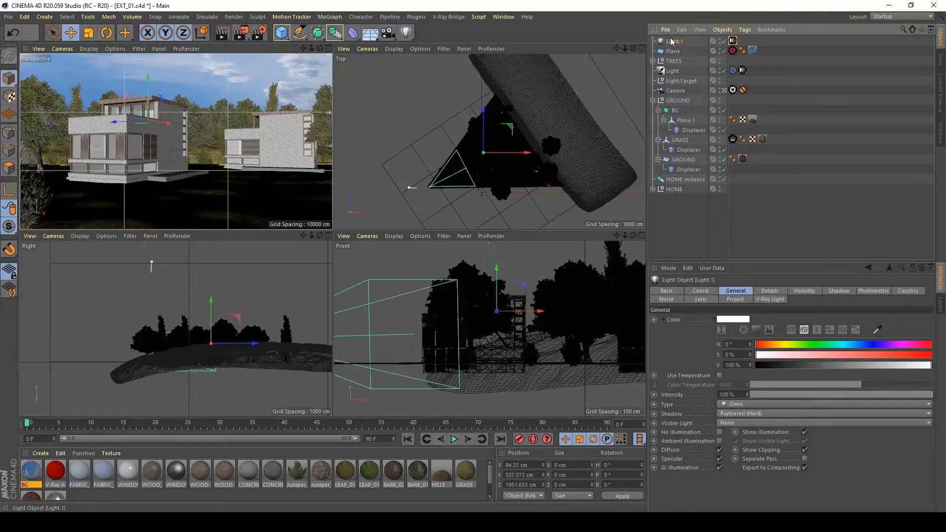
Step: Show the V-Ray light tag settings of the omni light and enlarge the perspective view to full size
click(733, 40)
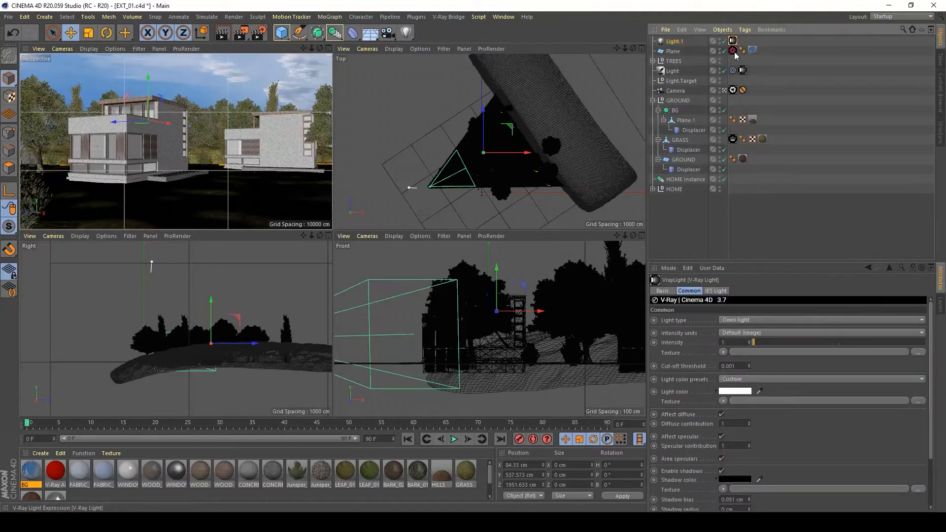
click(741, 343)
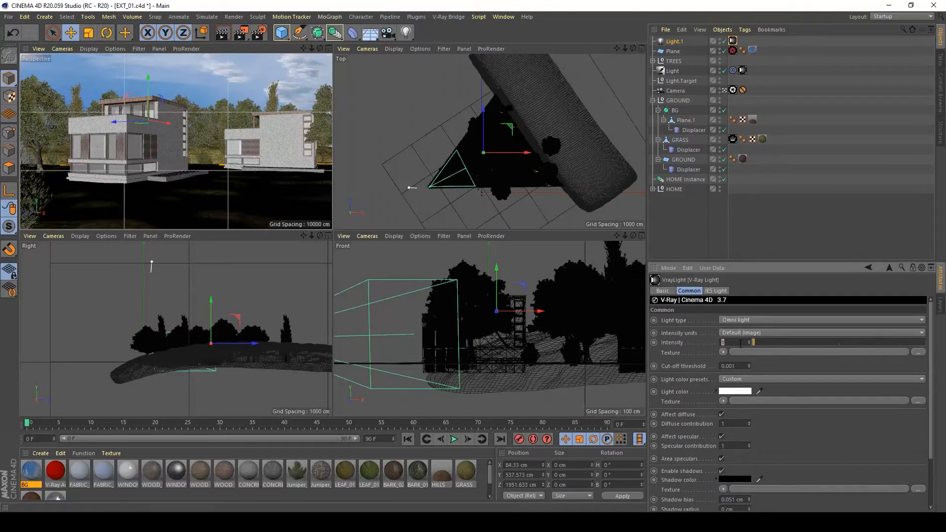
key(Return)
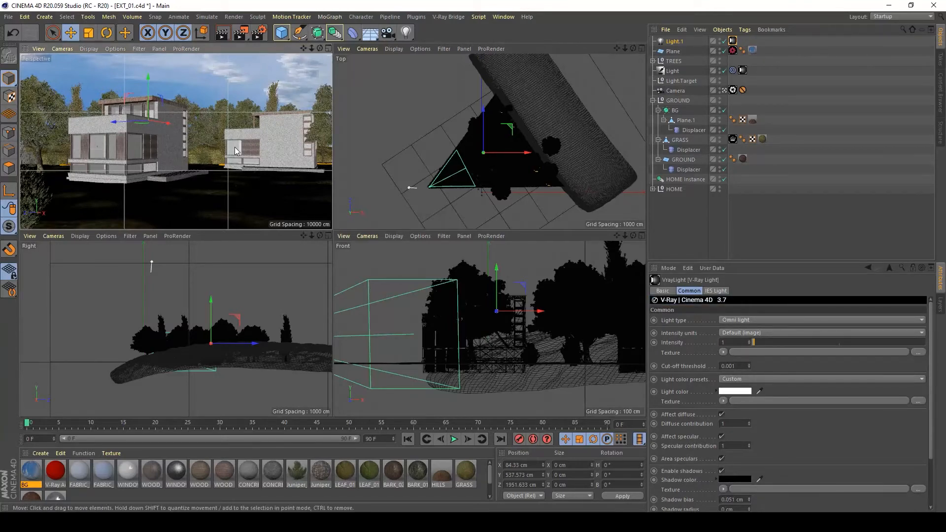
middle_click(244, 159)
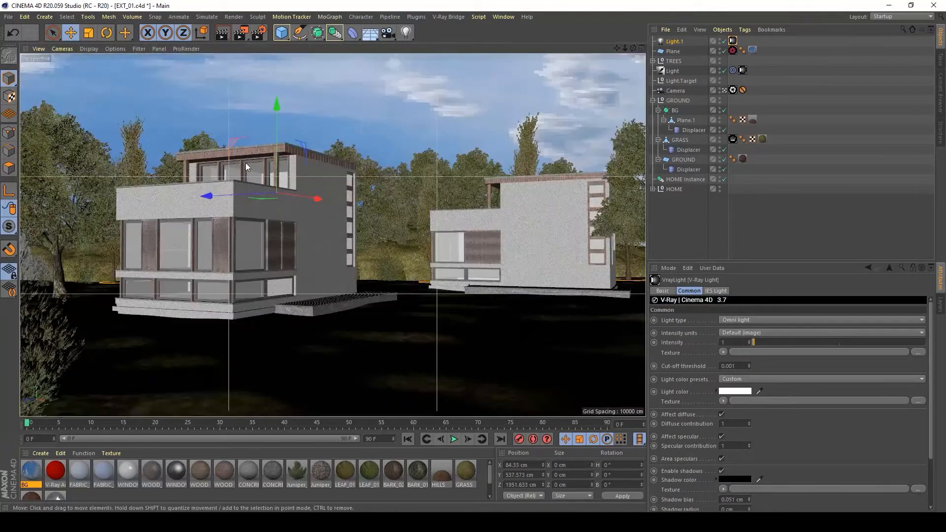
Step: Test-render only the upper floor of the front house in the viewport, moving the render settings aside and closing them
click(260, 33)
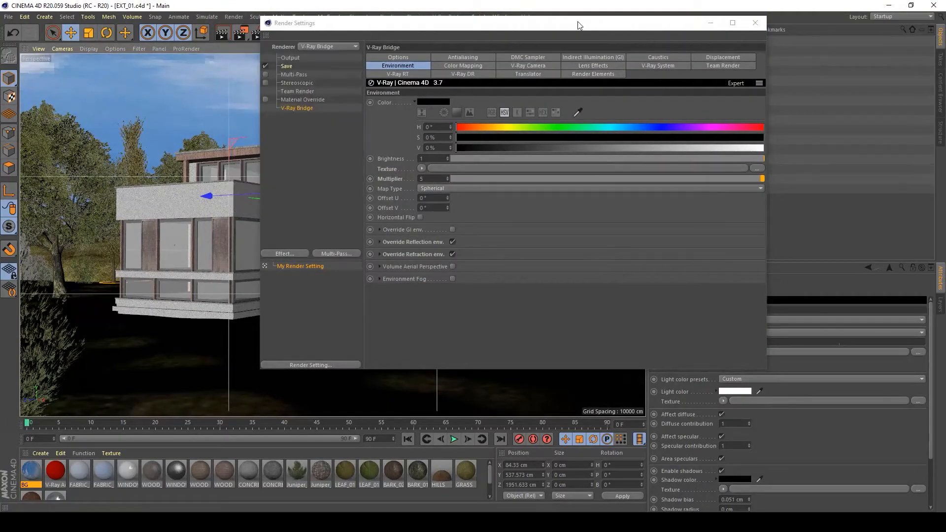
mouse_move(562, 23)
mouse_down()
mouse_move(652, 33)
mouse_move(671, 44)
mouse_up()
click(257, 17)
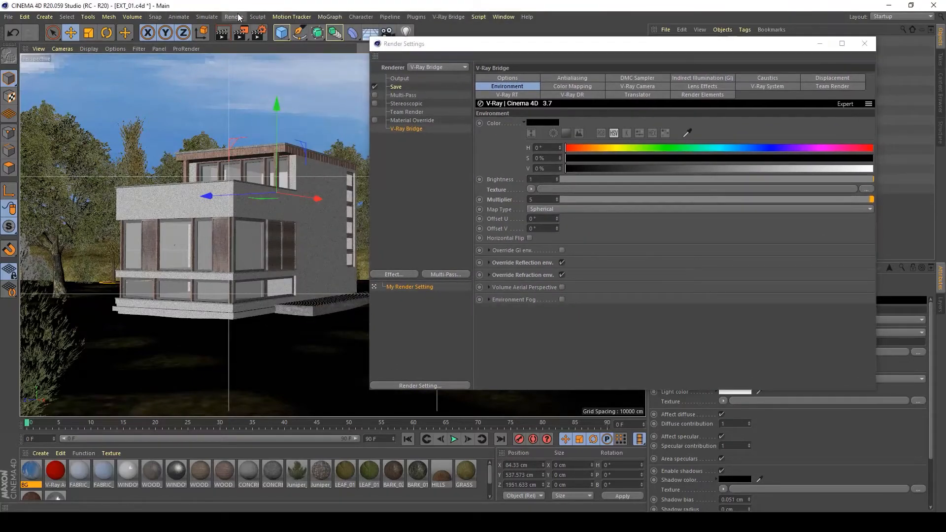
mouse_move(237, 17)
click(247, 40)
drag(305, 148, 189, 200)
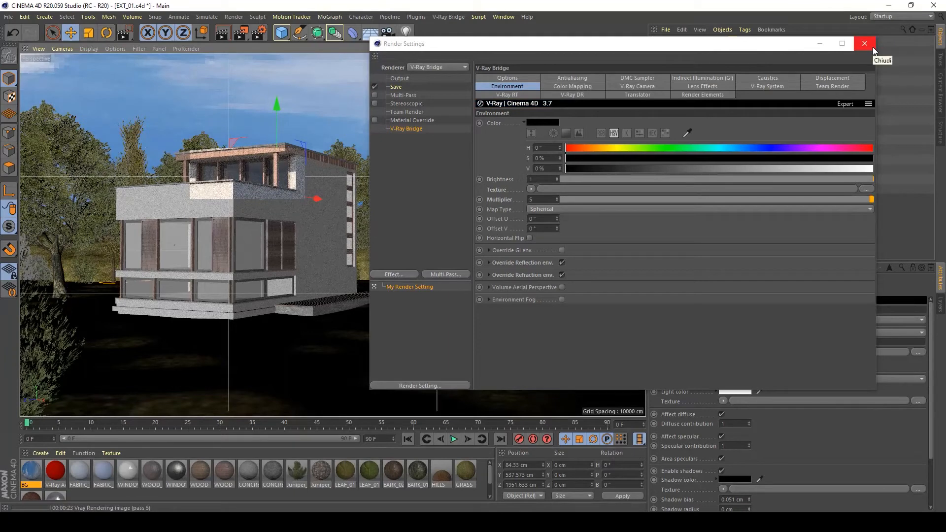
click(873, 47)
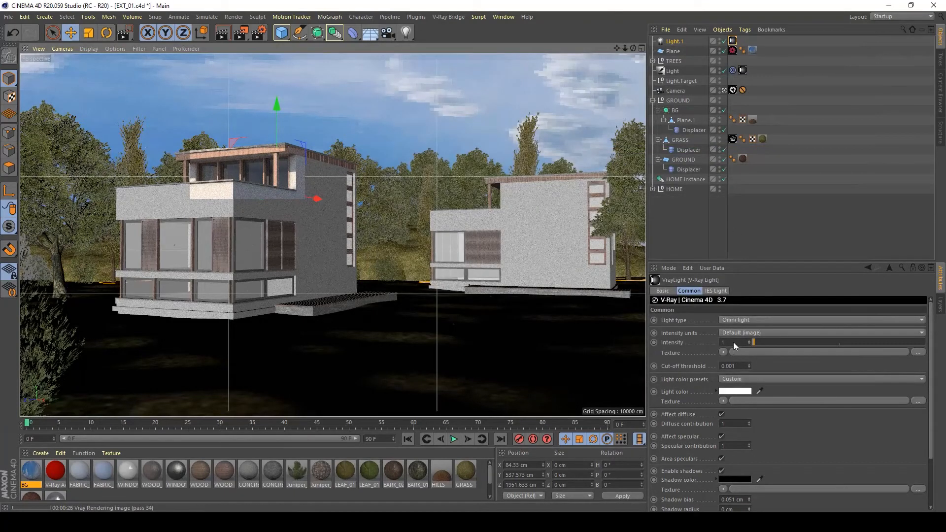
Step: Try an omni light intensity of 10 with Default (image) units and test-render the upper floor of the front house
click(764, 332)
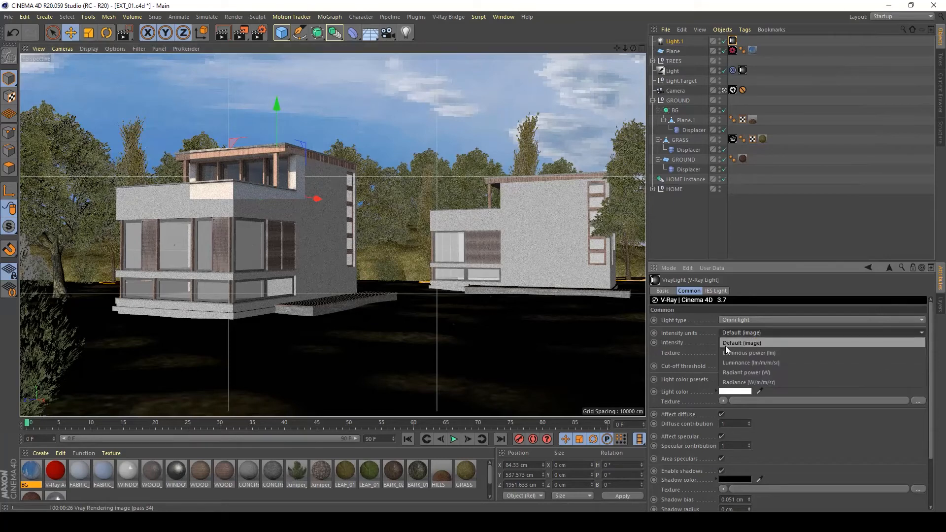
click(759, 343)
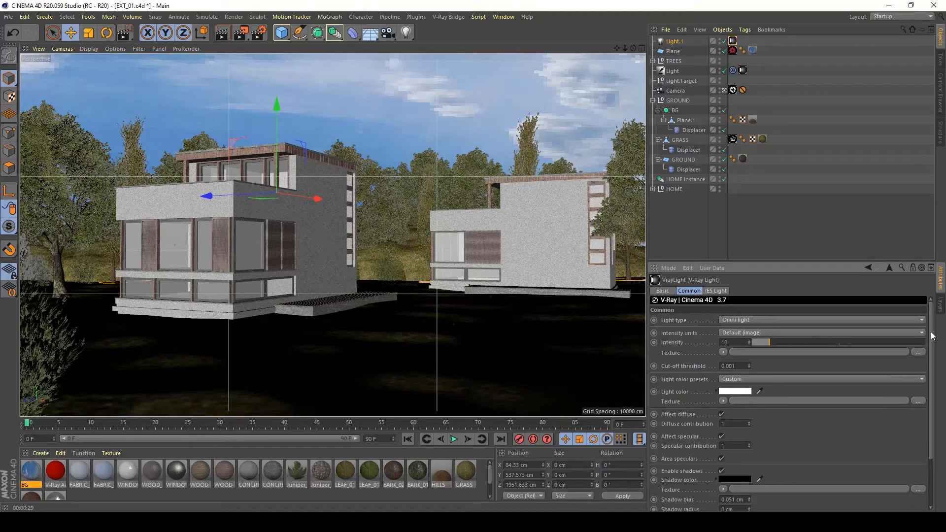
mouse_move(933, 340)
mouse_down()
mouse_move(936, 390)
mouse_move(941, 336)
mouse_up()
click(234, 16)
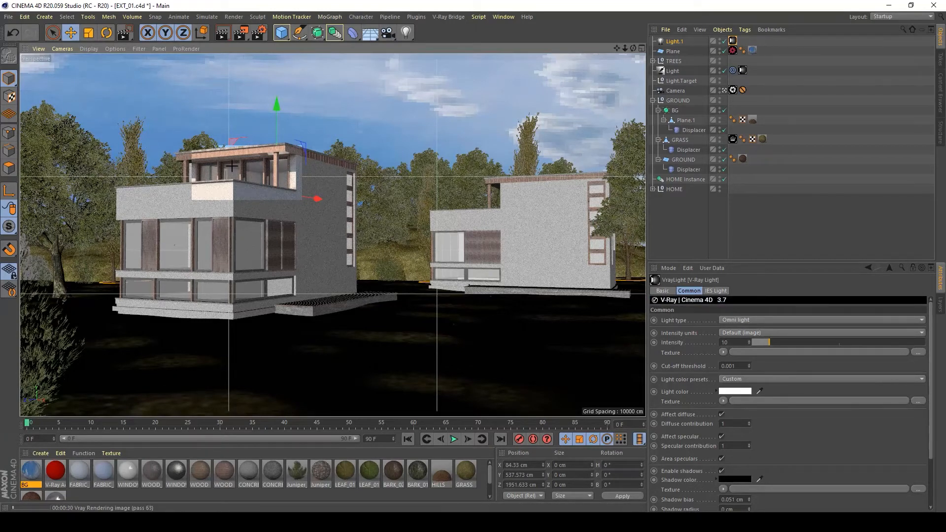
Step: Set the omni light's intensity to 5, save the scene and deselect the light
double_click(742, 341)
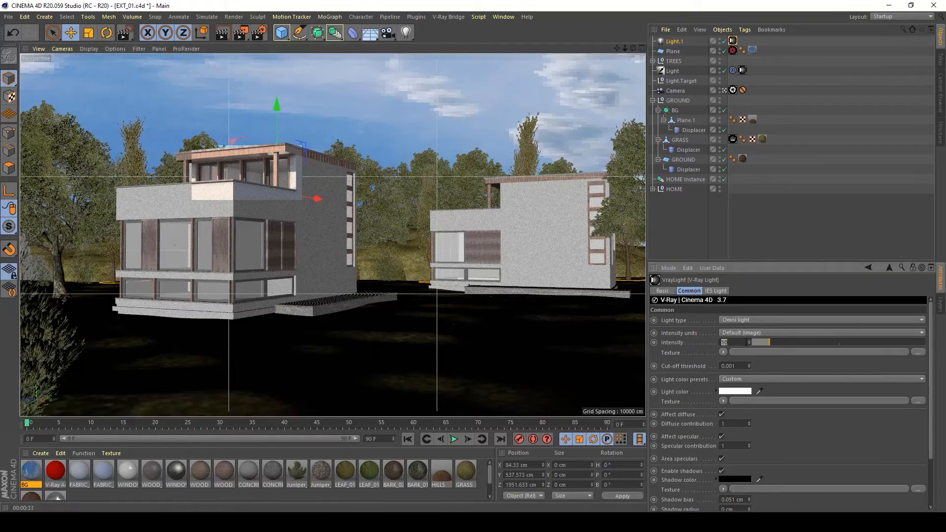
text(5)
key(Return)
key(ctrl+s)
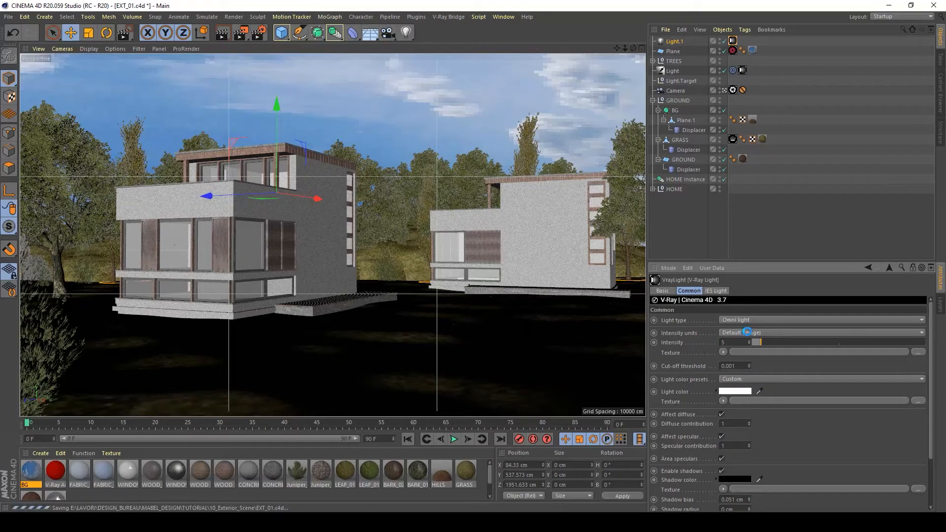
click(735, 218)
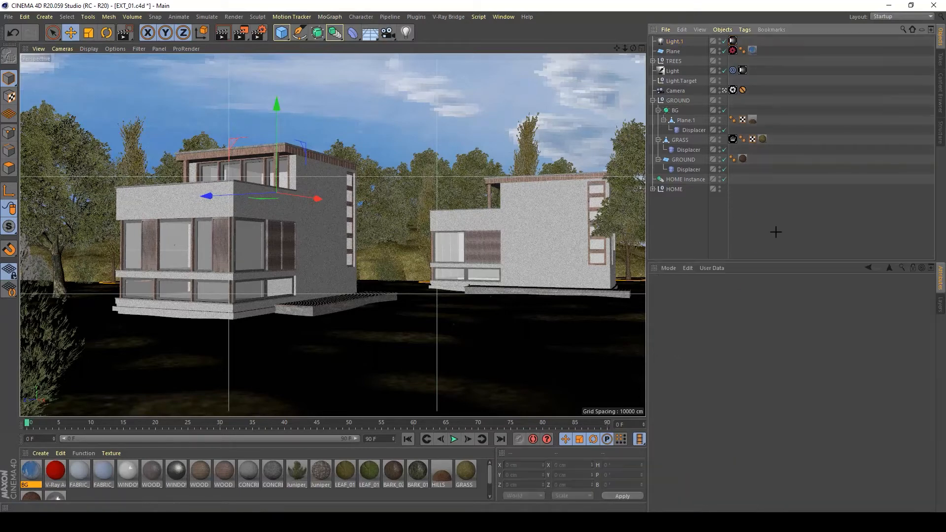
Step: Render the scene to the Picture Viewer and delete the incomplete earlier render from its history
click(248, 32)
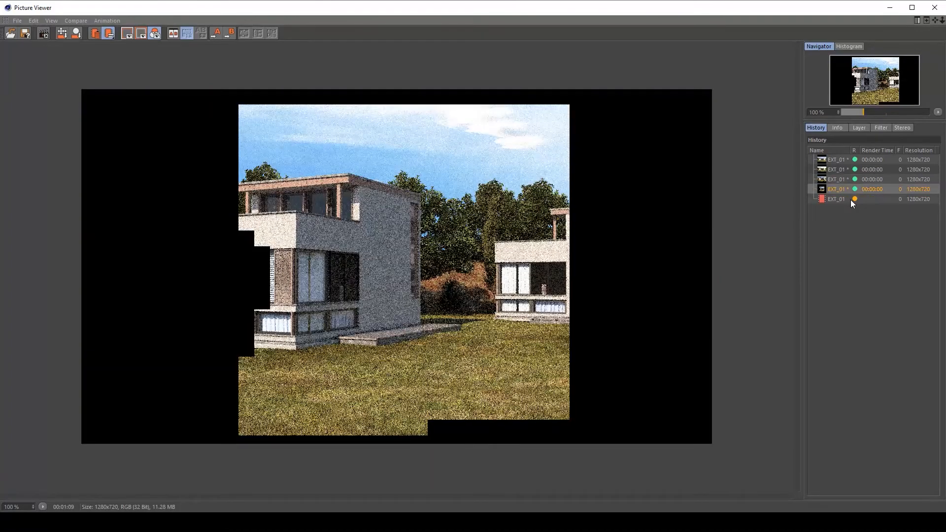
key(Delete)
key(Return)
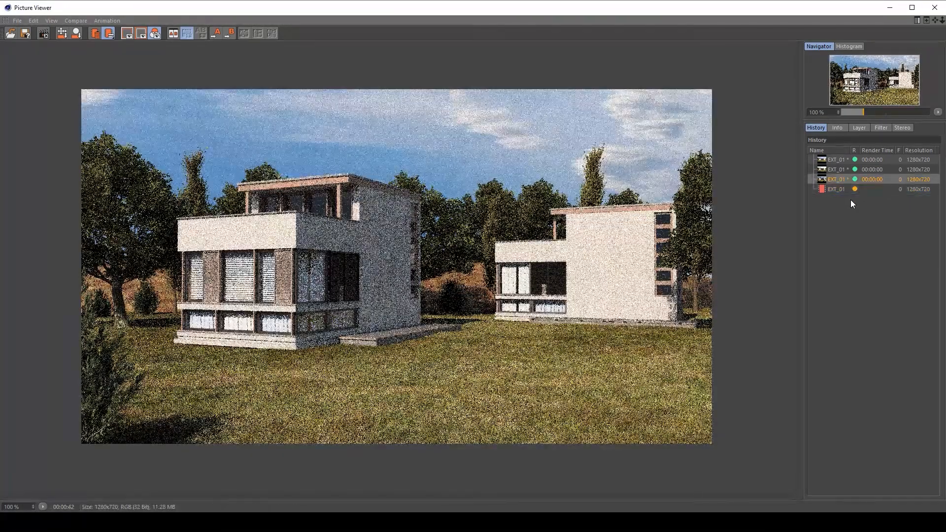
Step: Compare the neighbouring renders in the Picture Viewer history by alternating between them, examining the sky and house lighting
key(Up)
key(Down)
key(Up)
key(Down)
key(Up)
key(Down)
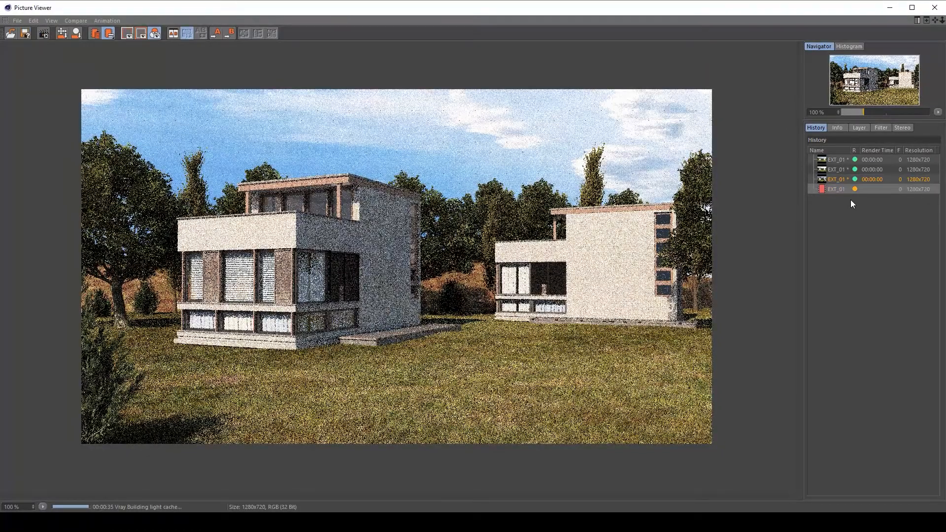
key(Up)
key(Down)
key(Up)
key(Down)
key(Up)
key(Down)
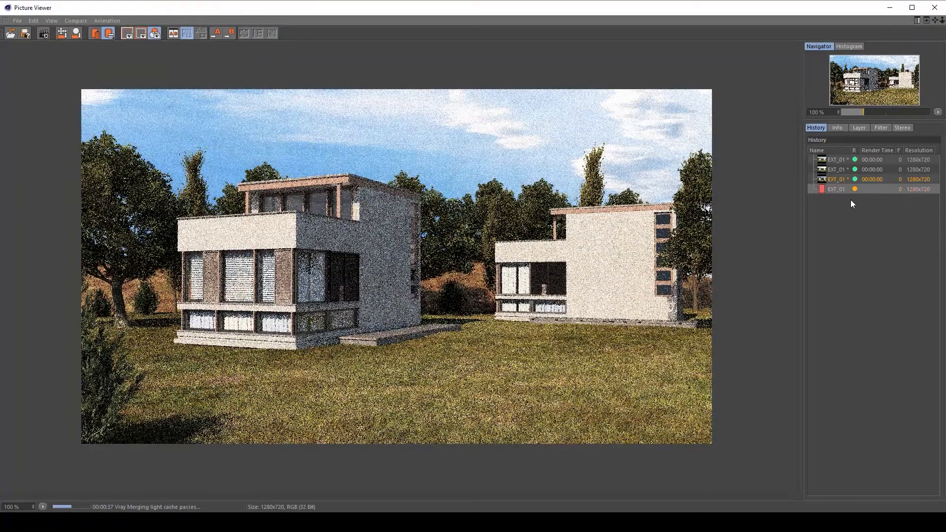
key(Up)
key(Down)
key(Up)
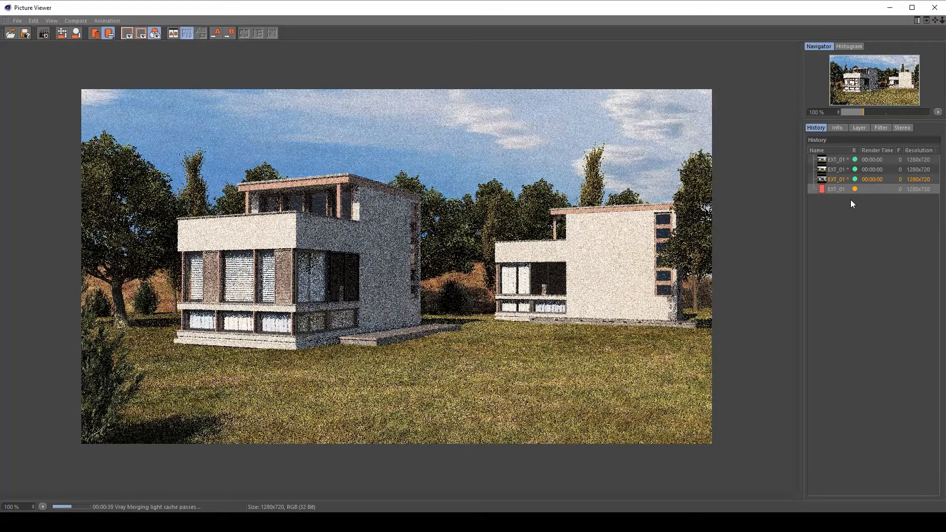
key(Down)
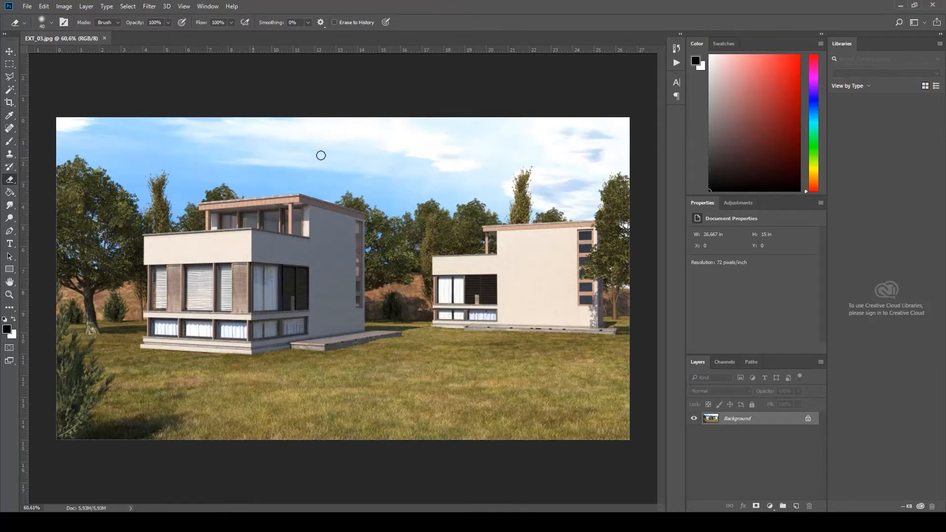
Step: In Photoshop, start the Camera Raw filter on EXT_03.jpg and set the exposure to +0.25
click(149, 6)
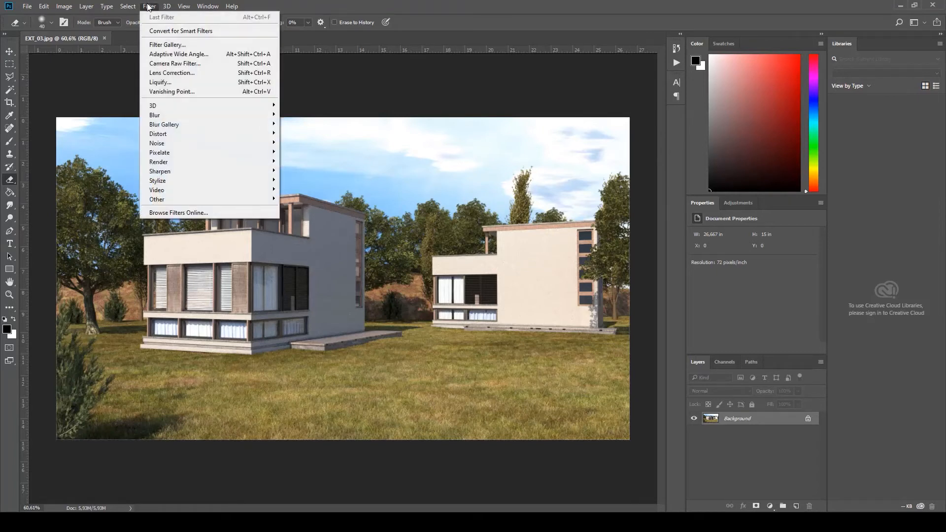
click(182, 64)
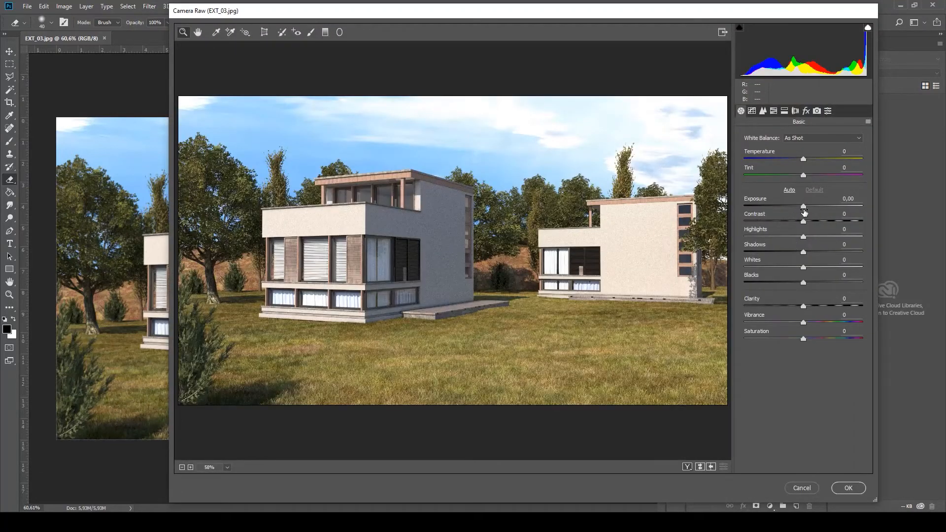
drag(803, 207, 807, 207)
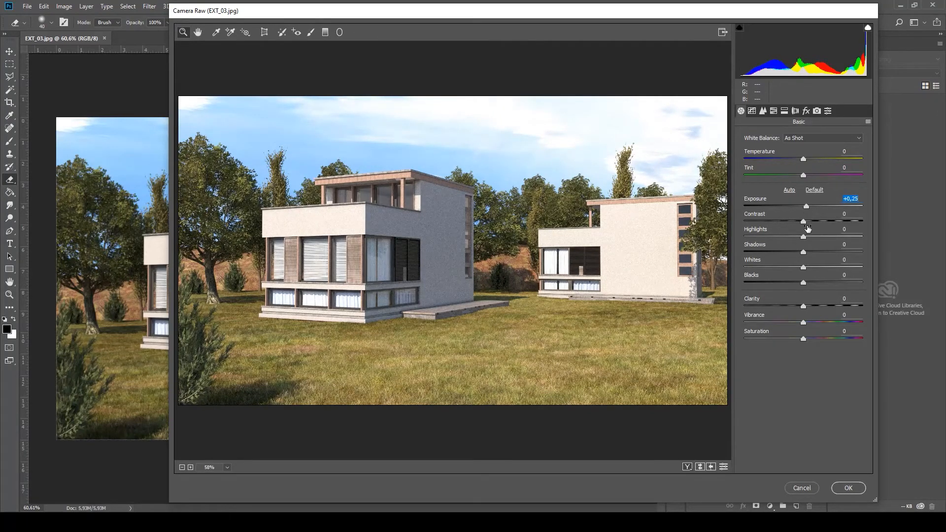
Step: Try a temperature of +8 and the Auto white balance, and return the white balance to As Shot
drag(803, 161, 809, 161)
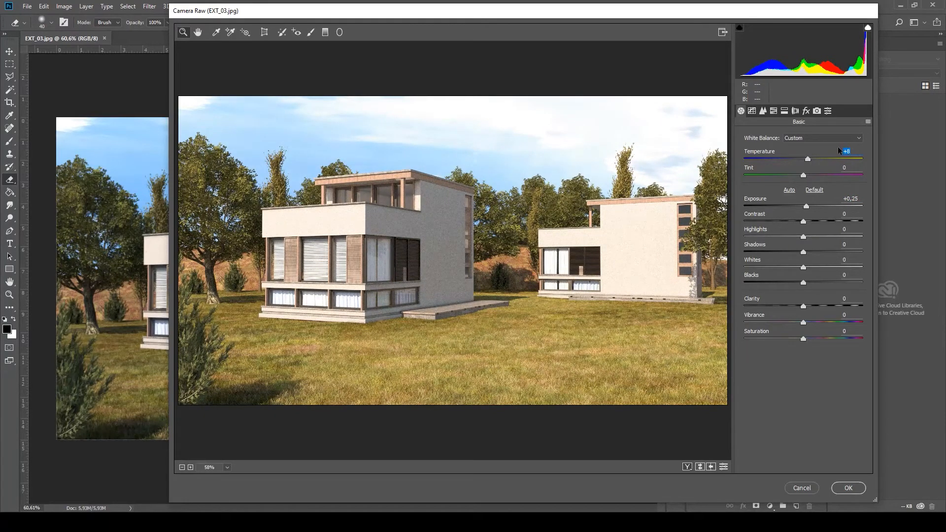
click(812, 138)
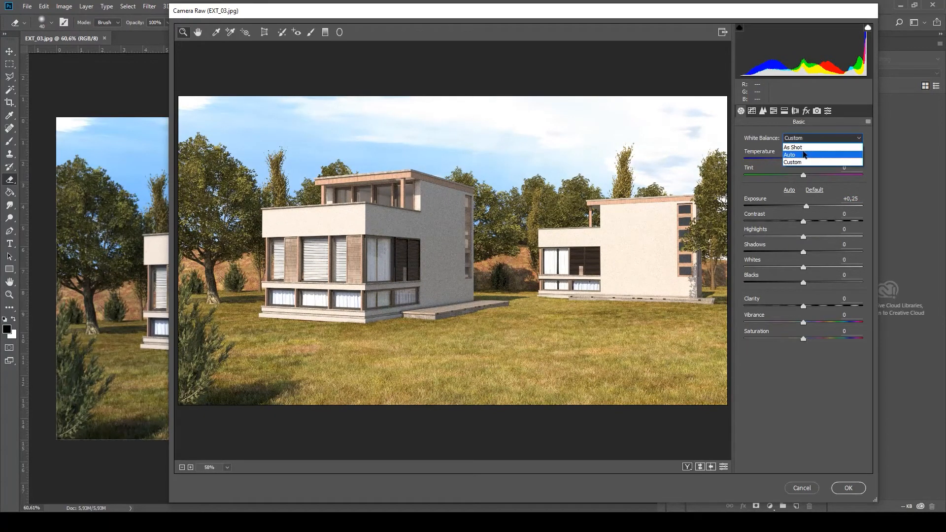
click(804, 155)
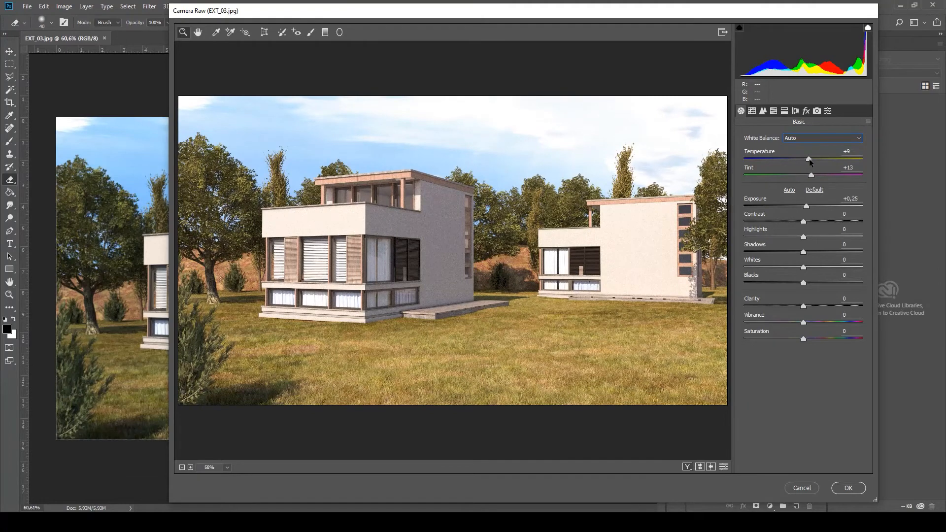
click(824, 139)
click(793, 147)
Step: Set Temperature +4, Tint +5, Highlights +5, Shadows -5, Whites +4, Clarity -9 and Vibrance +6 in the basic image adjustments
drag(804, 175, 807, 175)
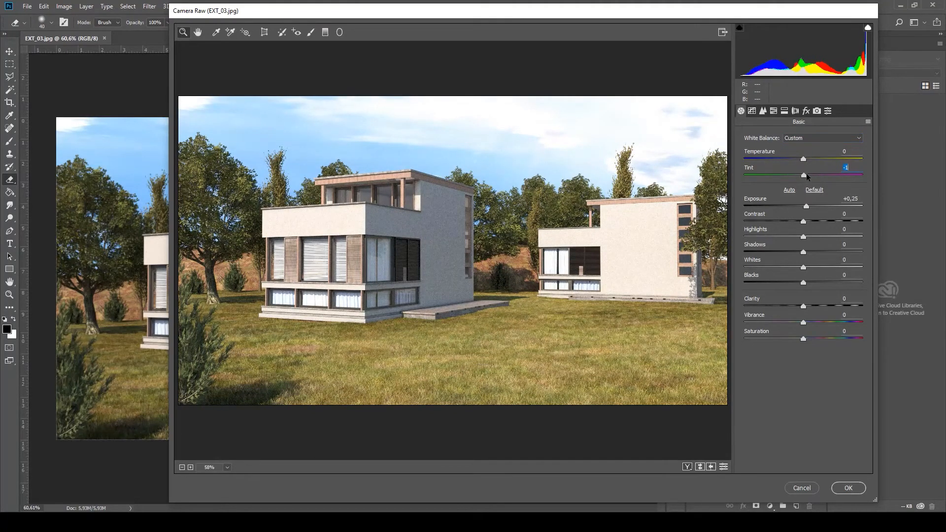
key(Up)
key(Up)
key(Up)
click(807, 175)
drag(804, 158, 806, 160)
drag(803, 237, 806, 267)
mouse_move(803, 305)
mouse_down()
mouse_move(787, 301)
mouse_move(820, 296)
mouse_move(777, 291)
mouse_move(800, 298)
mouse_move(806, 321)
mouse_up()
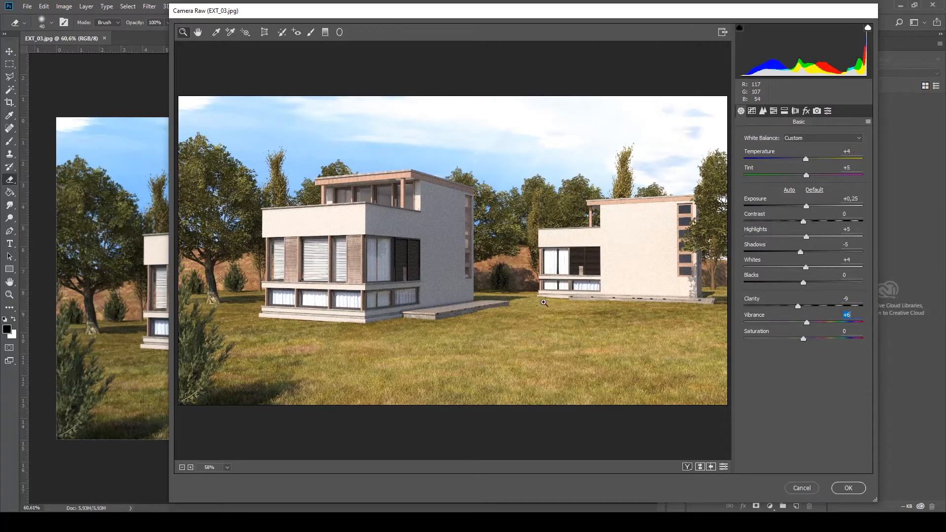
Step: Set the luminance noise reduction to 38 and apply the Camera Raw adjustments to the image
click(755, 112)
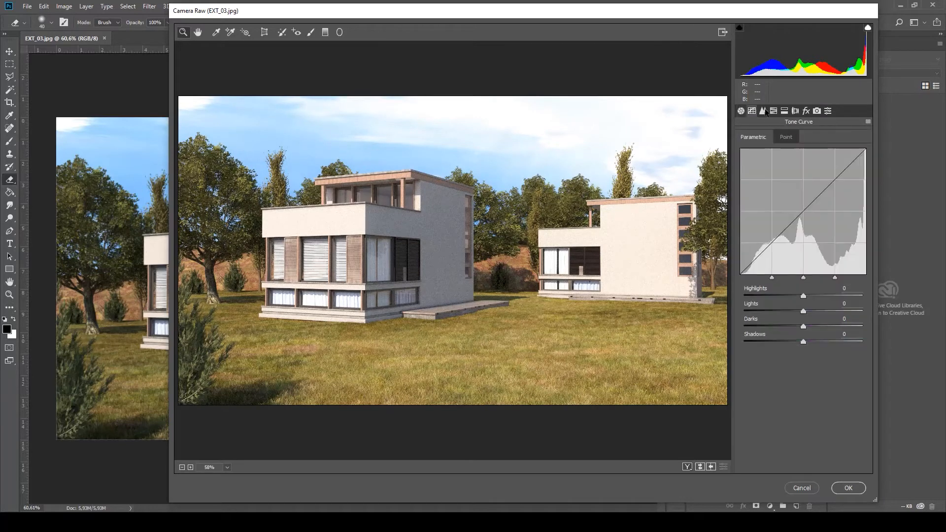
click(763, 112)
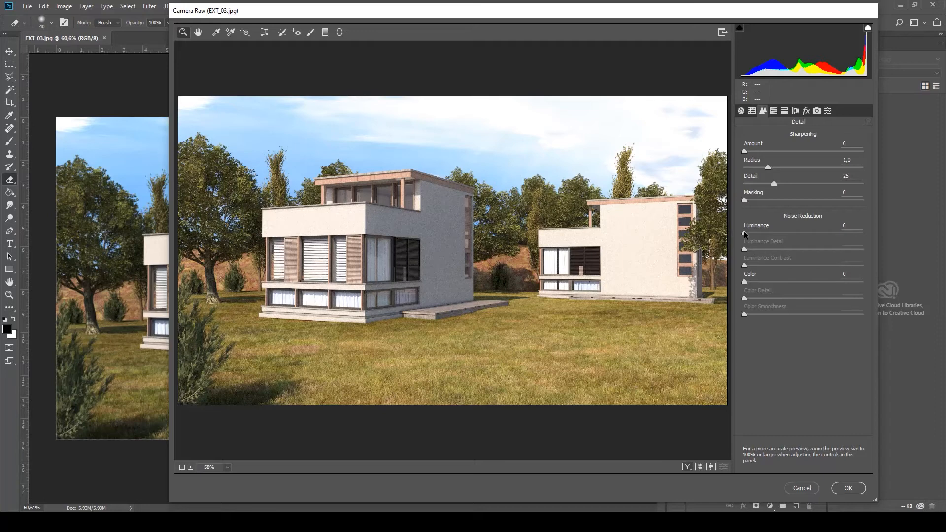
drag(745, 234, 784, 237)
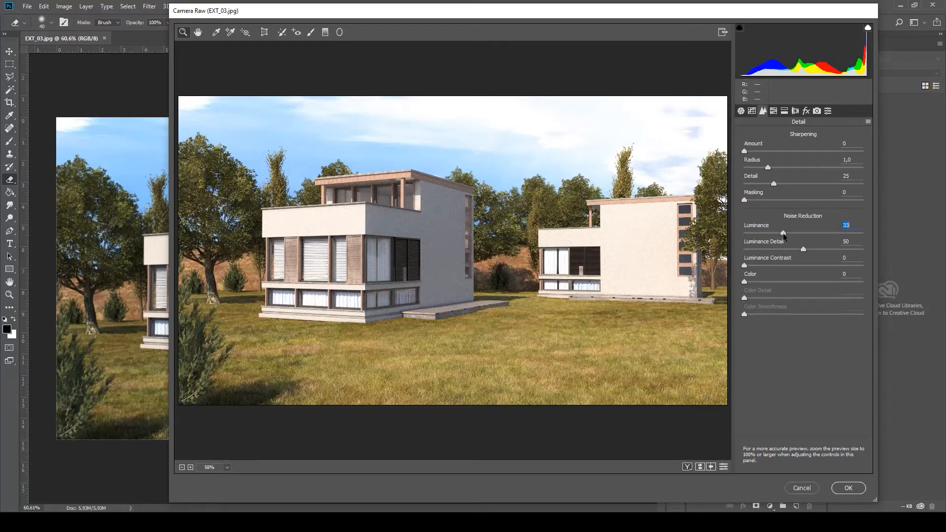
drag(784, 237, 801, 236)
double_click(788, 233)
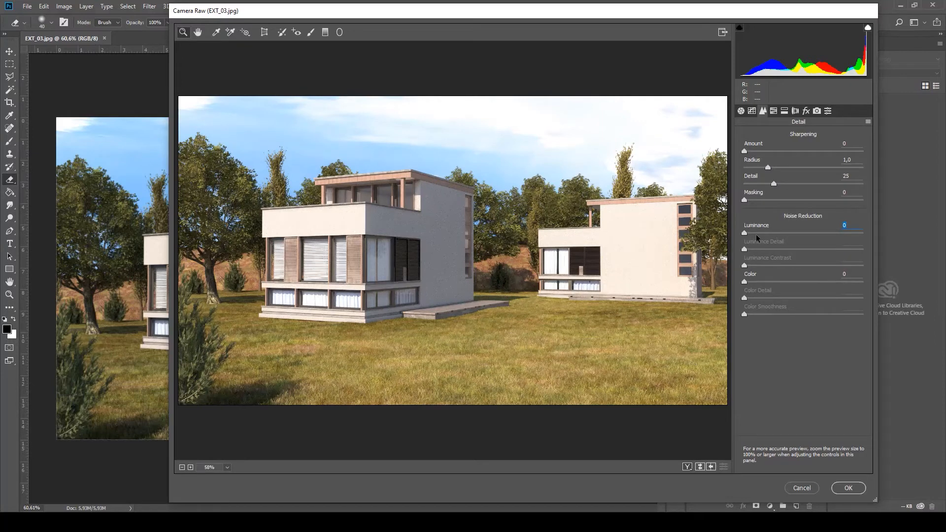
drag(757, 238, 790, 237)
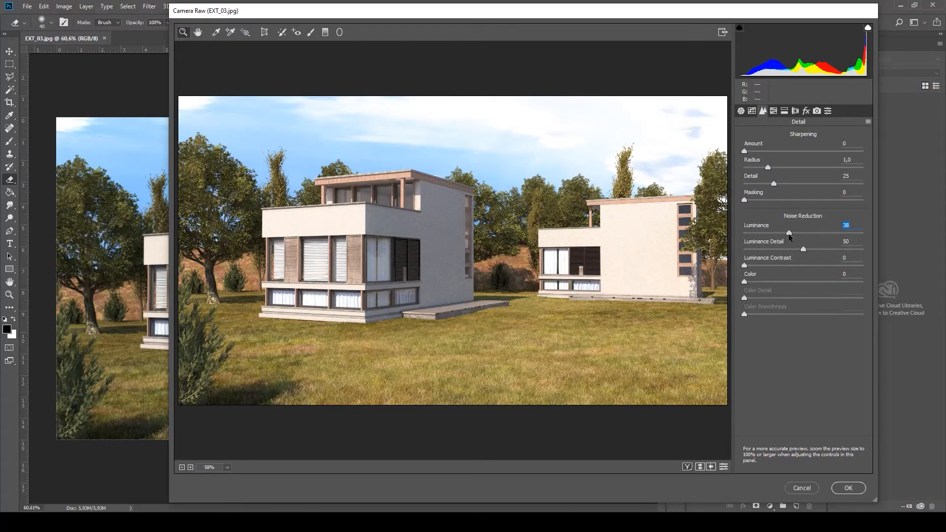
click(848, 488)
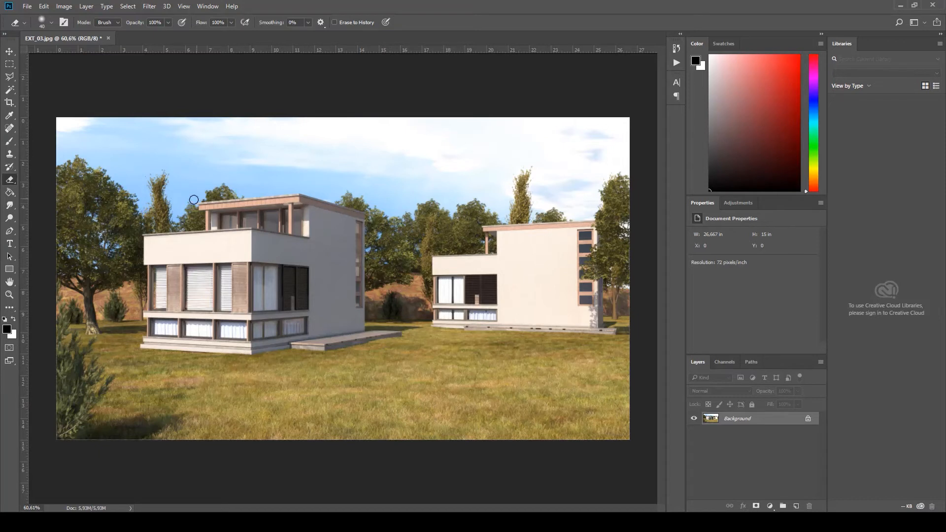
Step: Choose the 25 px KYLE Ultimate C... brush from the Dry Media Brushes and add a new layer above the background
right_click(414, 259)
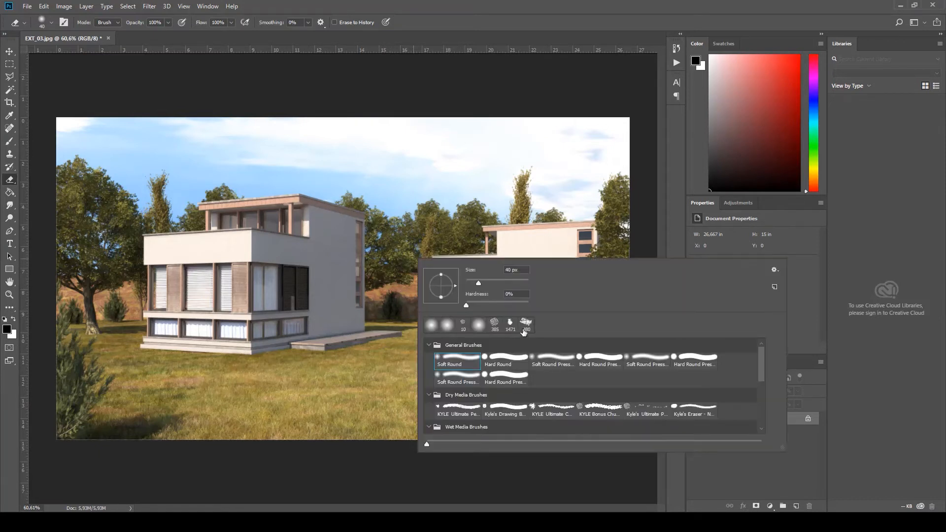
scroll(567, 374, down, 2)
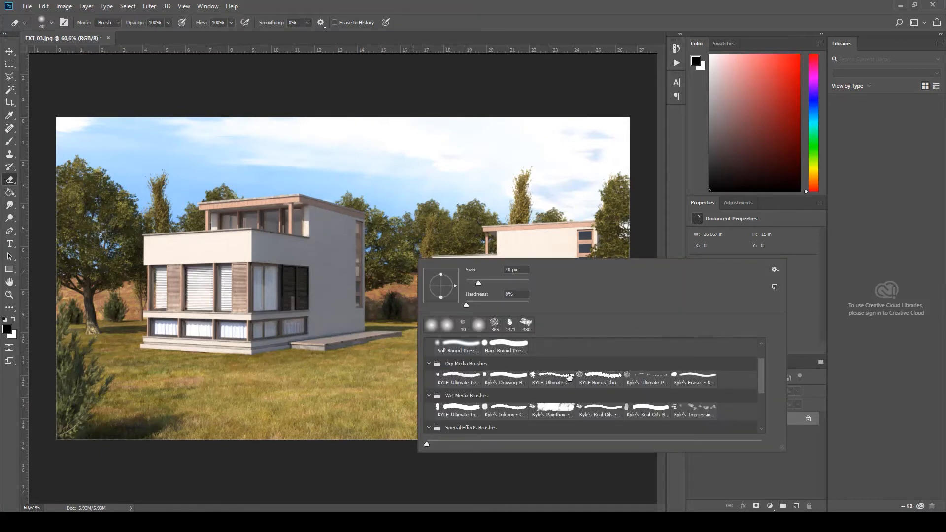
click(560, 384)
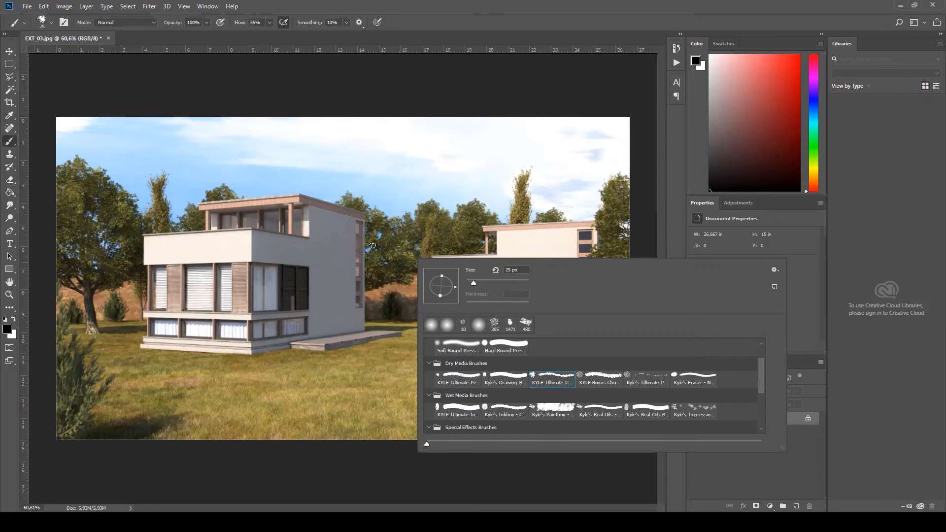
click(334, 211)
right_click(374, 263)
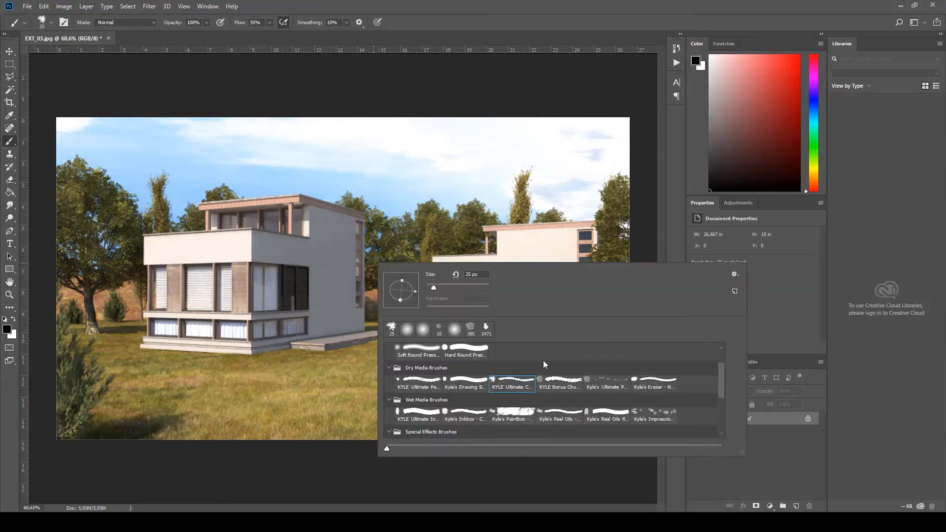
click(346, 285)
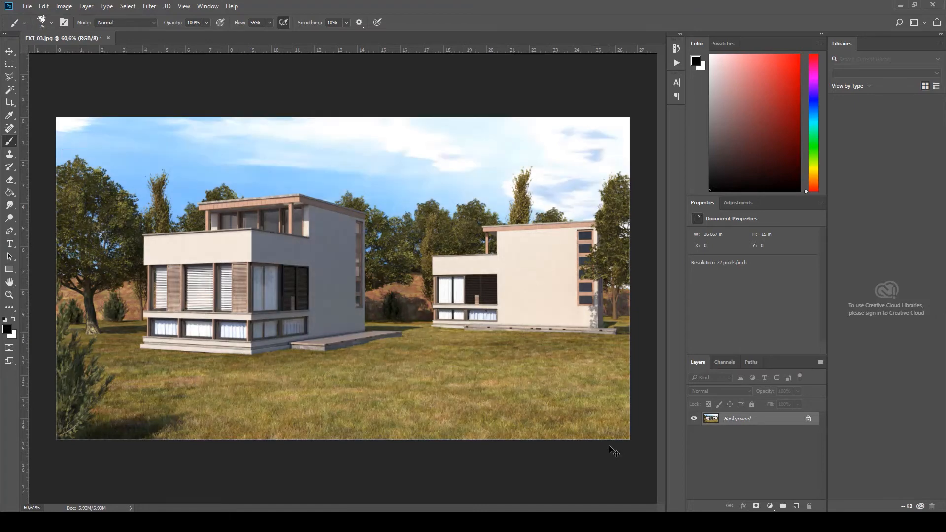
click(797, 506)
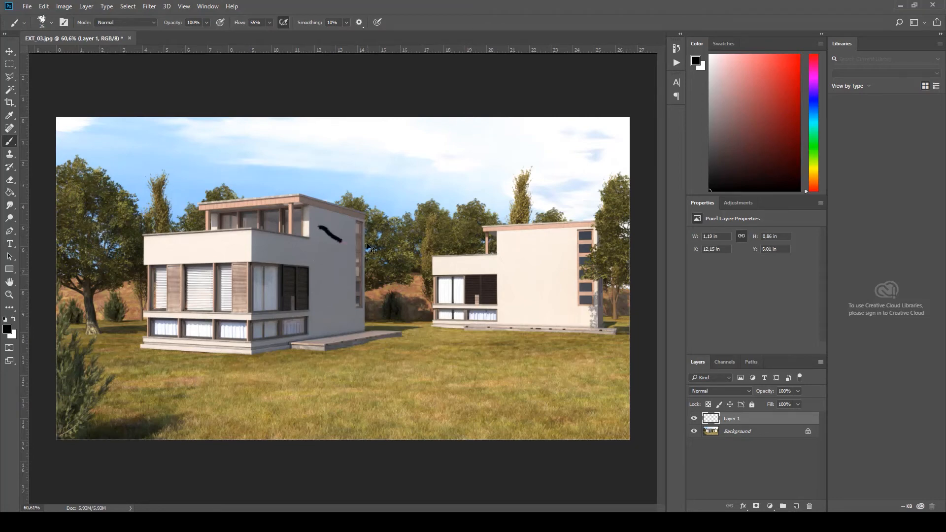
Step: Sample the roof fascia colour, darken it, lower the brush opacity to 18% and dab over the roof corner
alt+scroll(302, 191, up, 3)
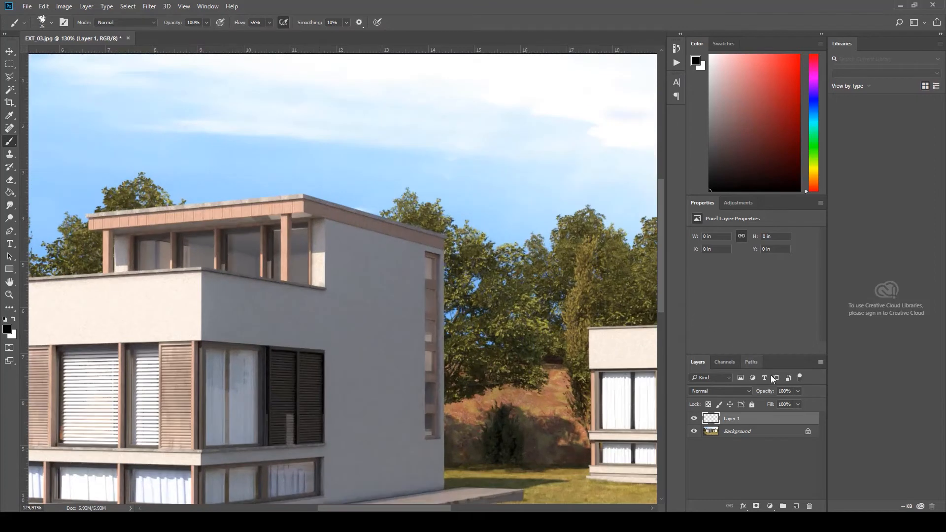
alt+click(310, 202)
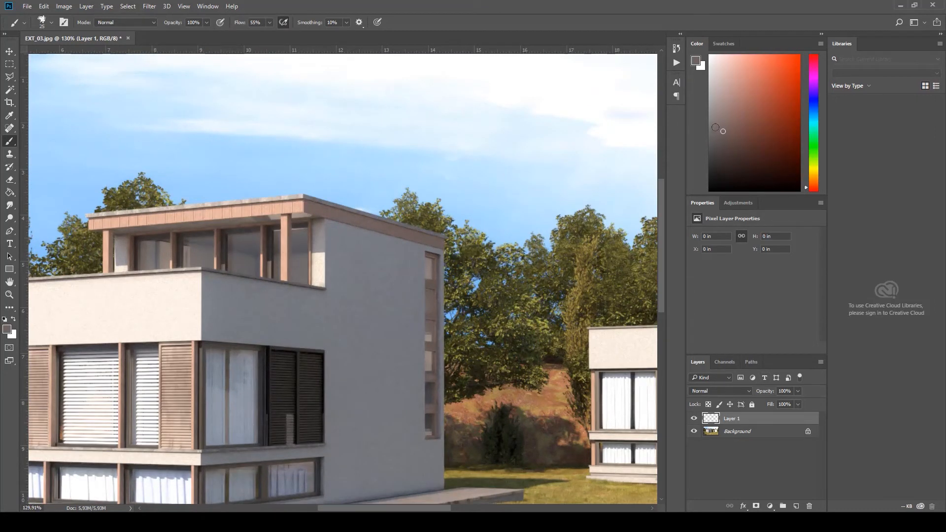
click(726, 156)
click(207, 23)
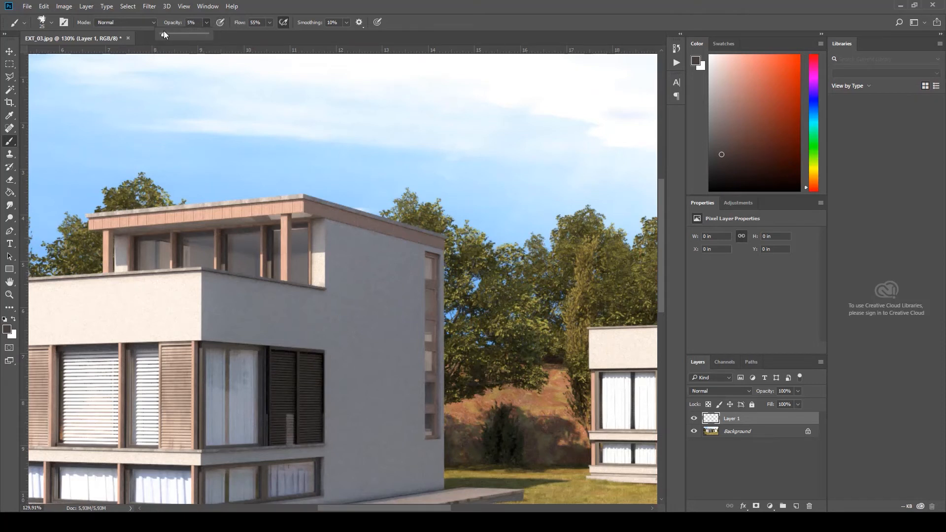
drag(173, 37, 170, 37)
click(312, 210)
click(319, 208)
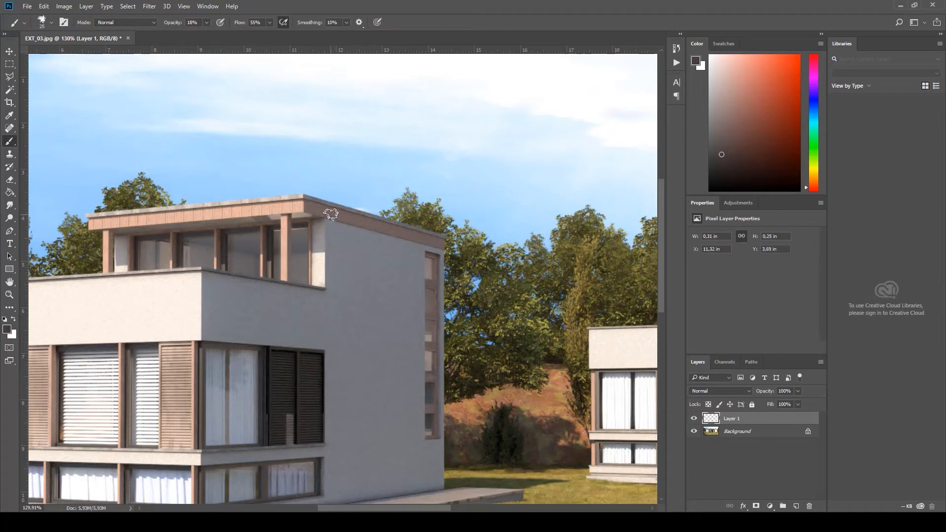
Step: Set the brush flow to 1%, smoothing to 0% and opacity to 55% for working on the roof corner
click(345, 25)
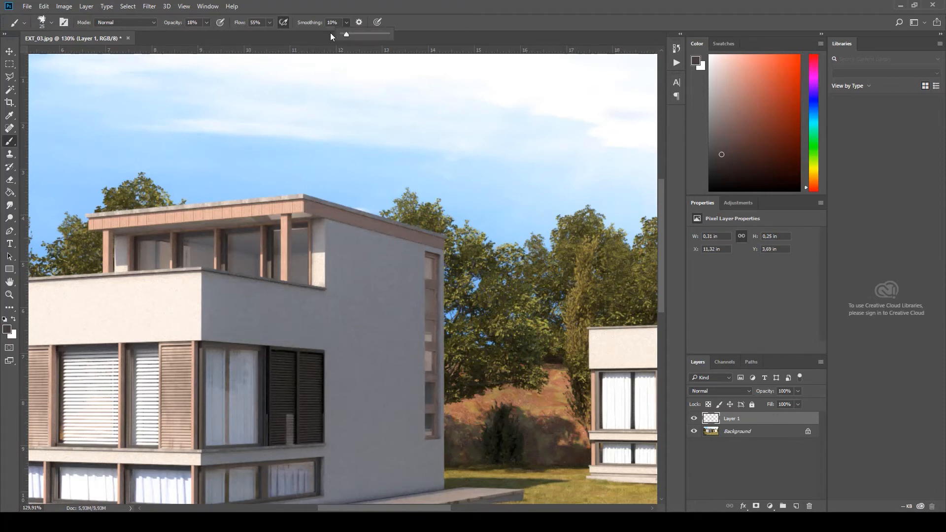
click(269, 23)
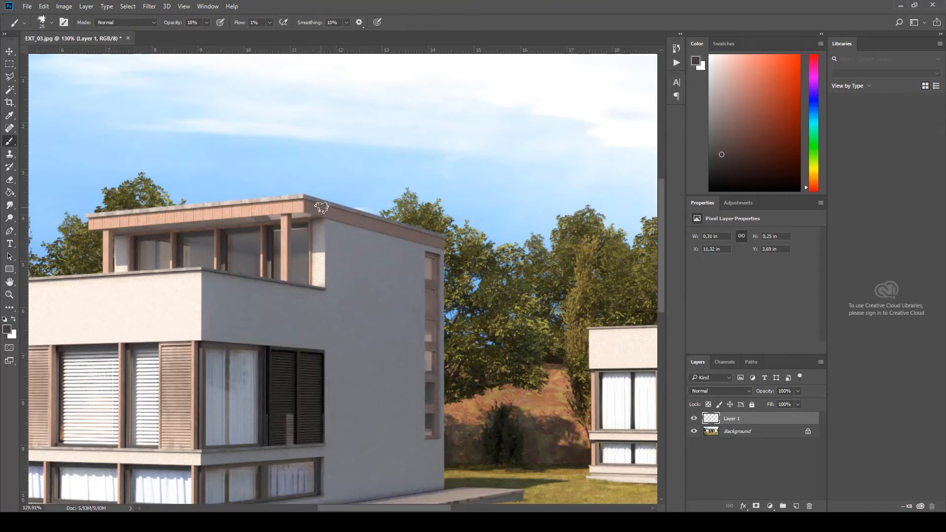
click(348, 22)
drag(341, 35, 336, 35)
click(206, 22)
alt+scroll(305, 196, up, 5)
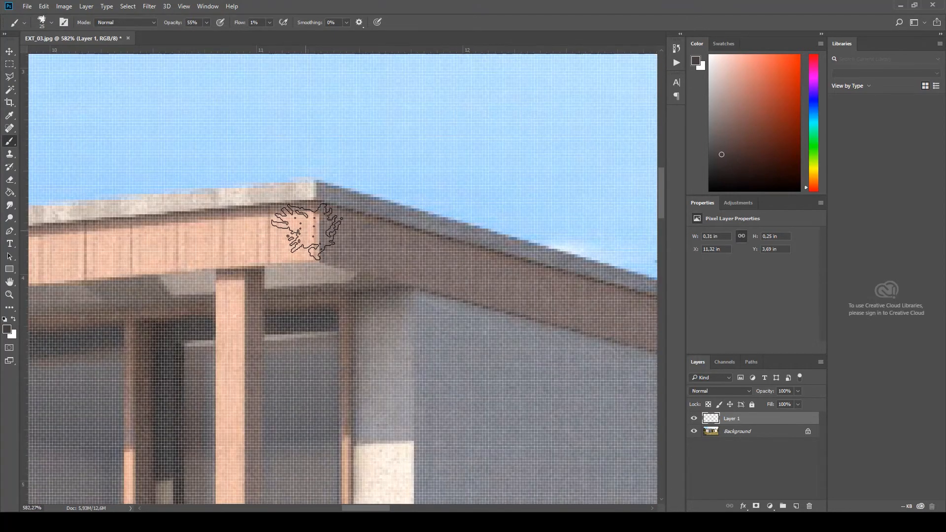
Step: Toggle the visibility of Layer 1 to compare the roof corner with and without the brush strokes
click(694, 420)
click(694, 419)
click(695, 420)
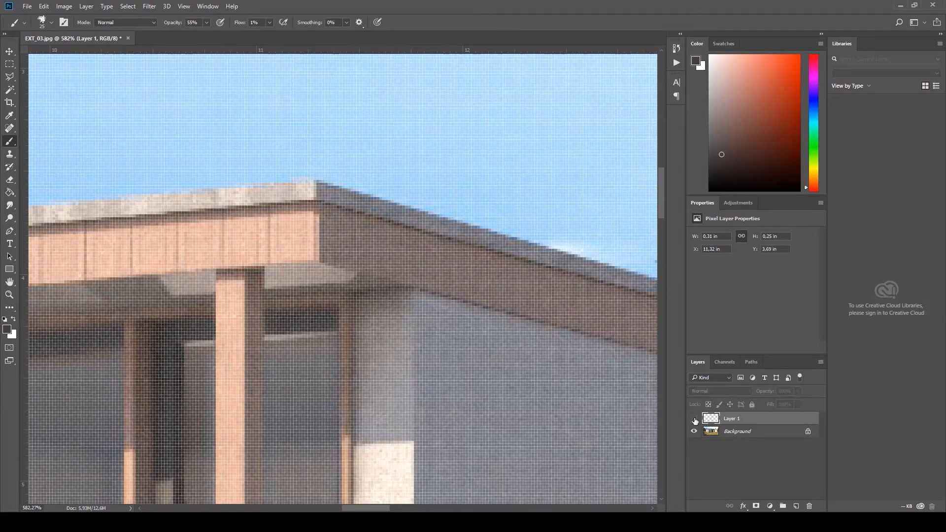
click(694, 420)
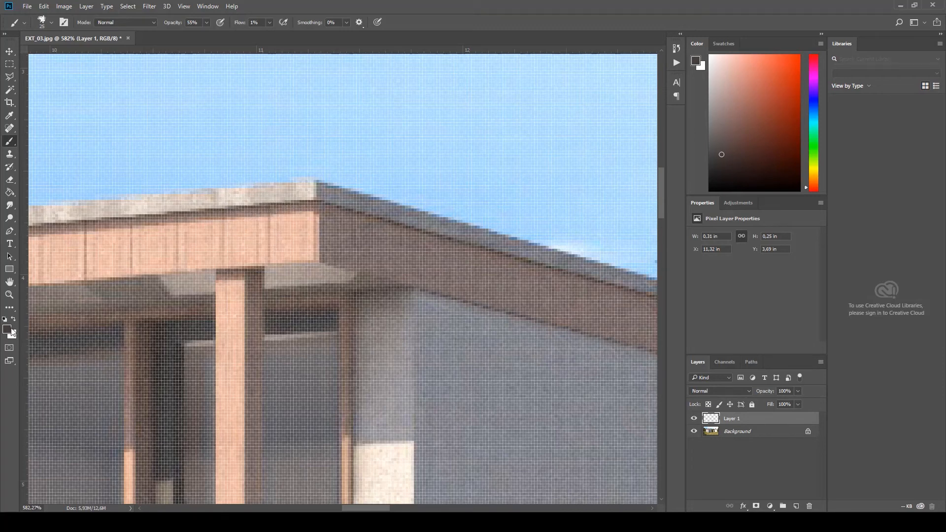
Step: Pick Kyle's Paintbox from the Wet Media Brushes and try smudging along the roof corner and fascia at 90% strength
right_click(139, 181)
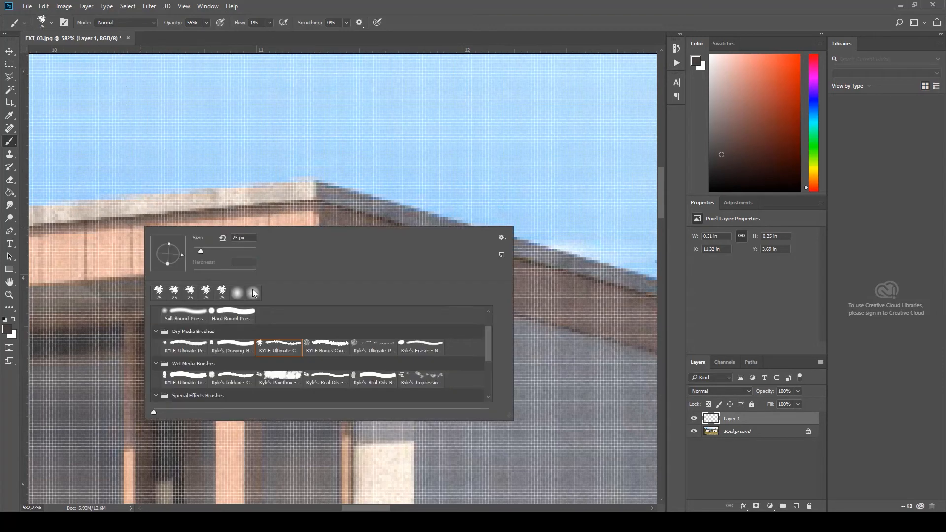
scroll(227, 324, up, 2)
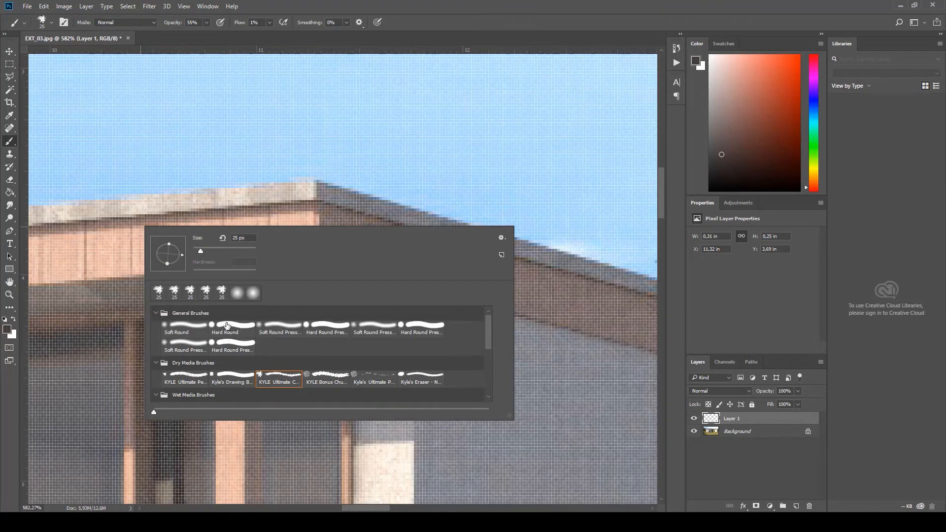
scroll(180, 335, down, 3)
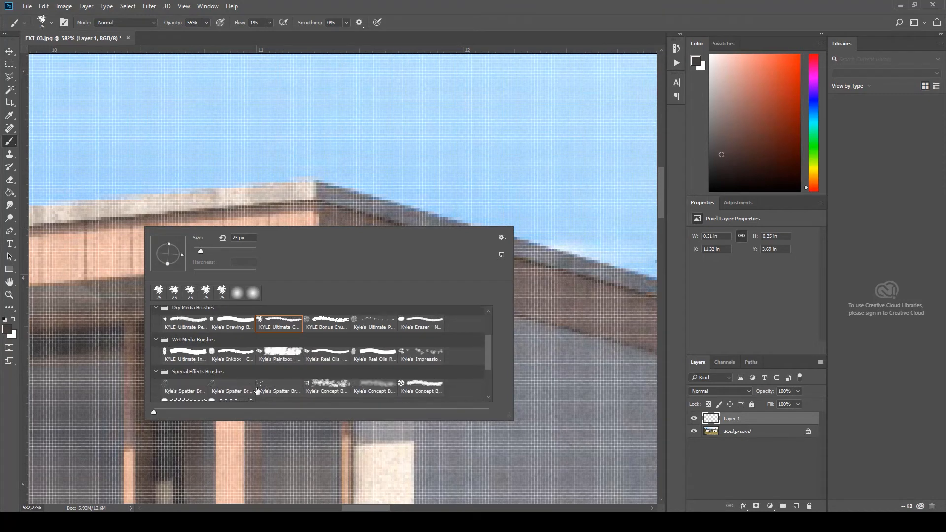
click(275, 362)
click(278, 209)
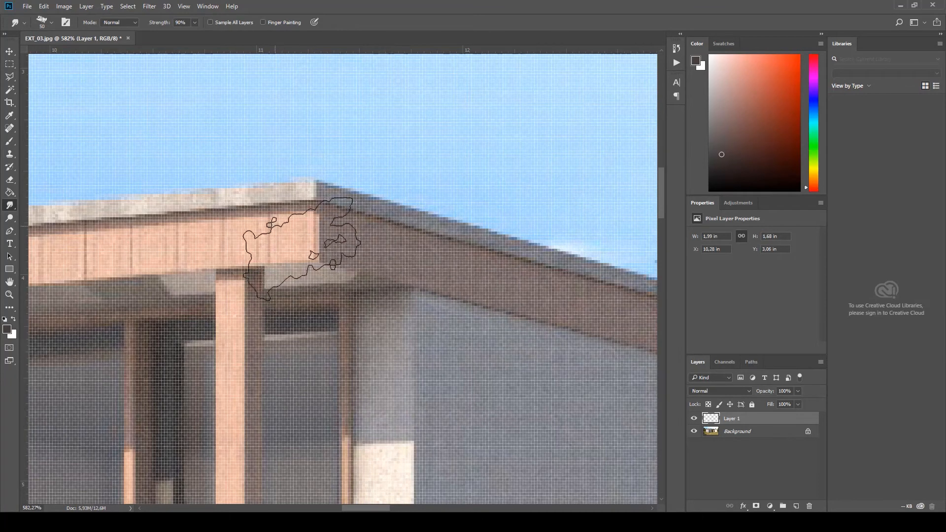
mouse_move(302, 247)
mouse_down()
mouse_move(302, 222)
mouse_move(279, 212)
mouse_move(328, 250)
mouse_up()
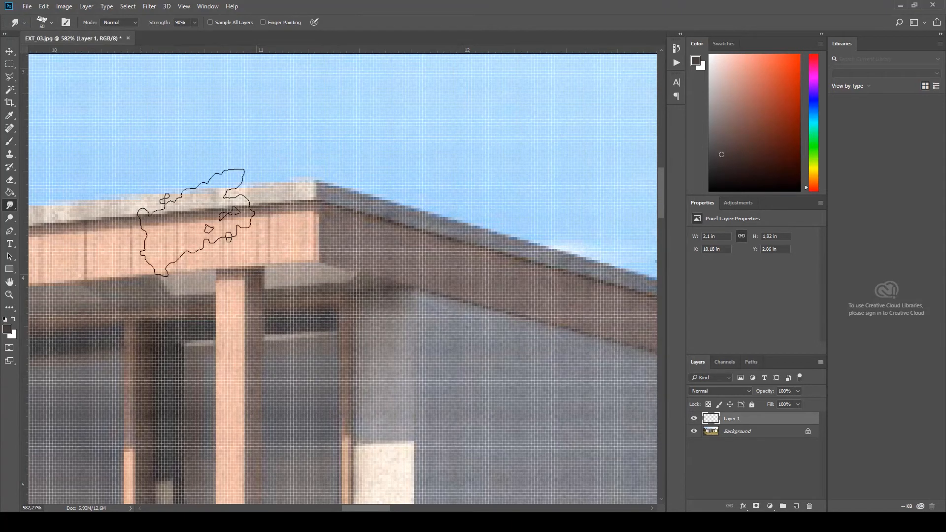
drag(451, 285, 508, 317)
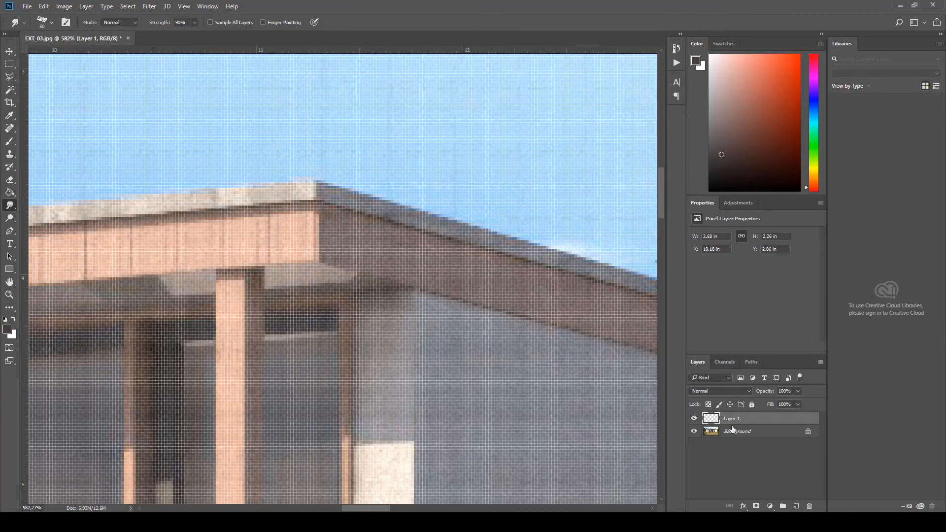
Step: Switch back to the Brush tool, choose the Soft Round tip and dab over the roof corner
key(b)
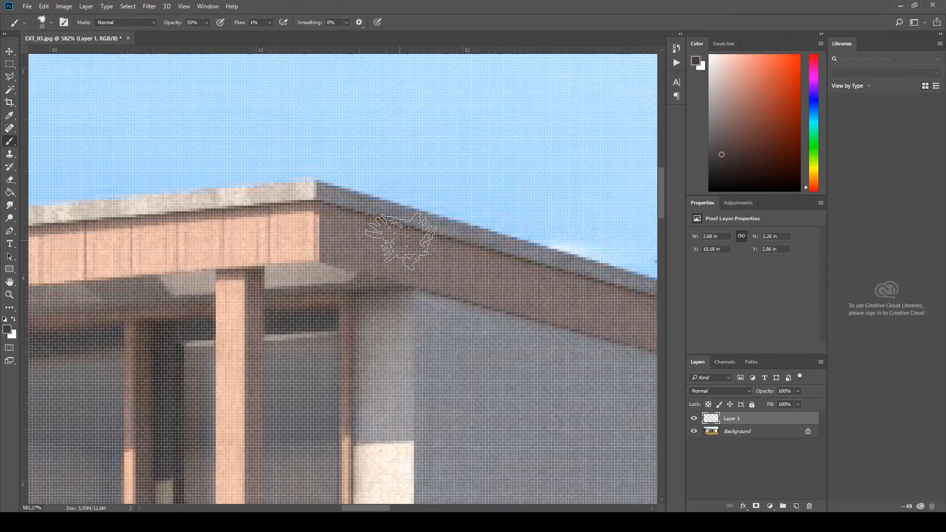
right_click(403, 240)
scroll(527, 356, down, 4)
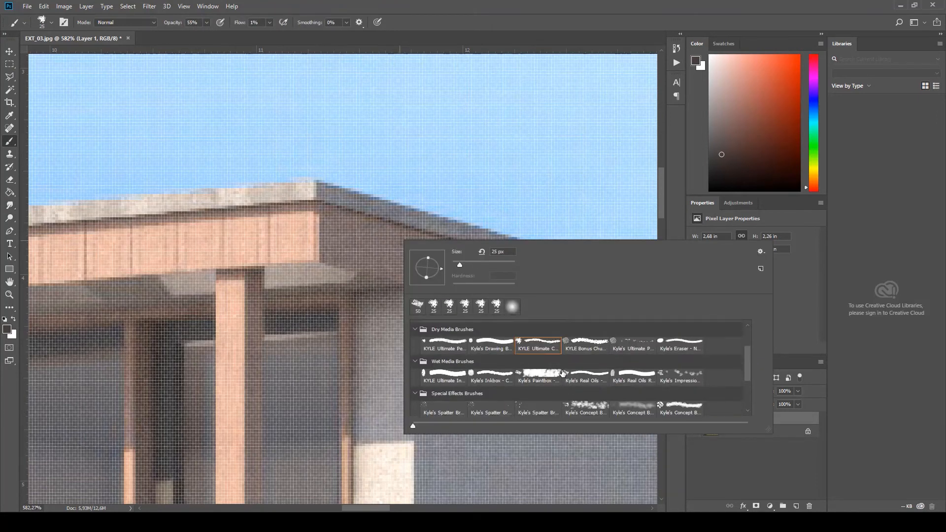
scroll(563, 371, up, 4)
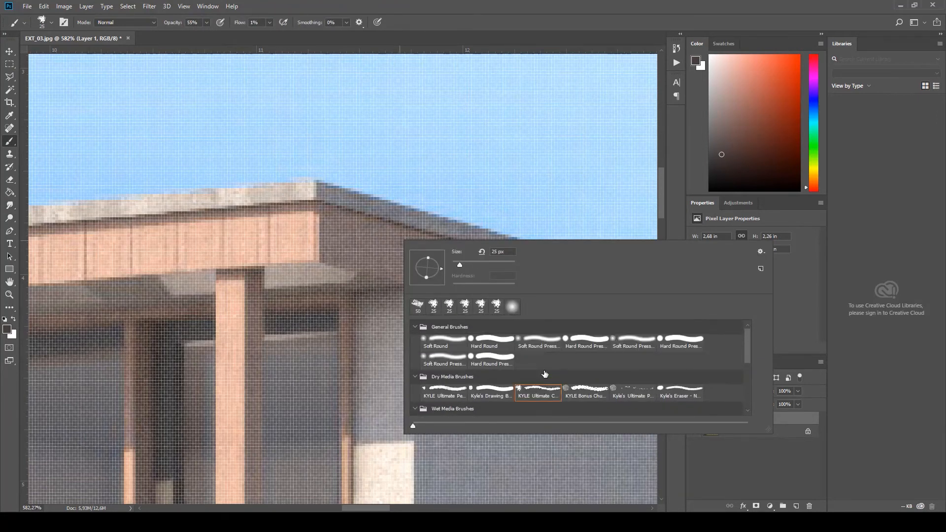
click(443, 346)
click(306, 233)
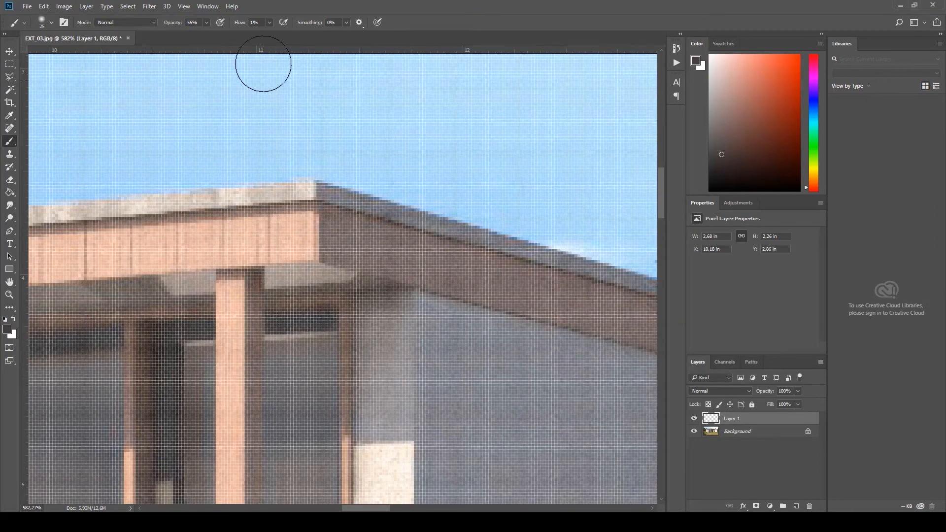
alt+scroll(470, 289, down, 2)
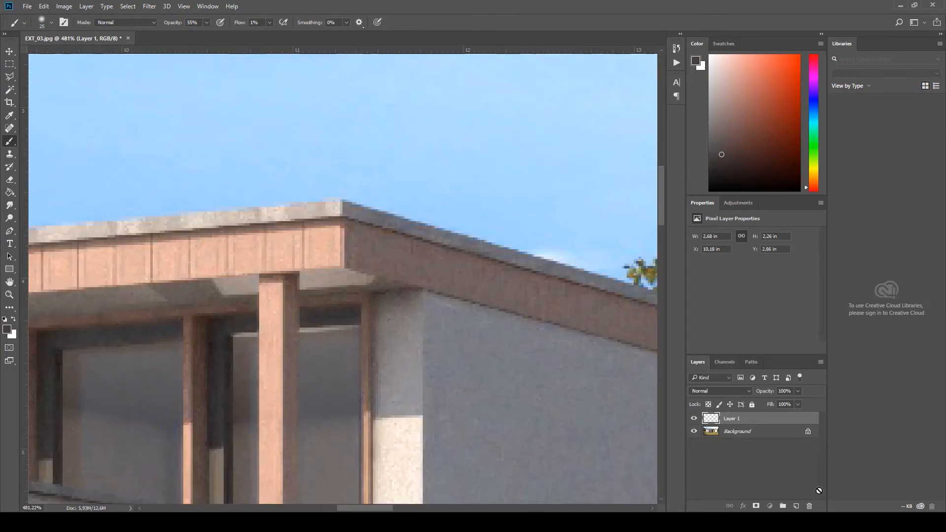
Step: Delete Layer 1, add a fresh empty layer and dab the soft brush on the roof corner
drag(726, 420, 809, 506)
click(796, 506)
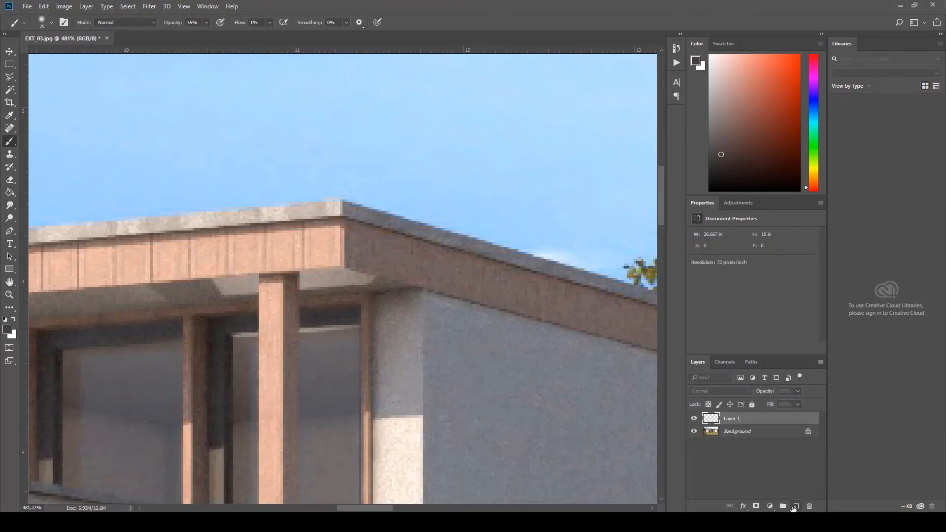
alt+scroll(345, 259, down, 6)
click(344, 259)
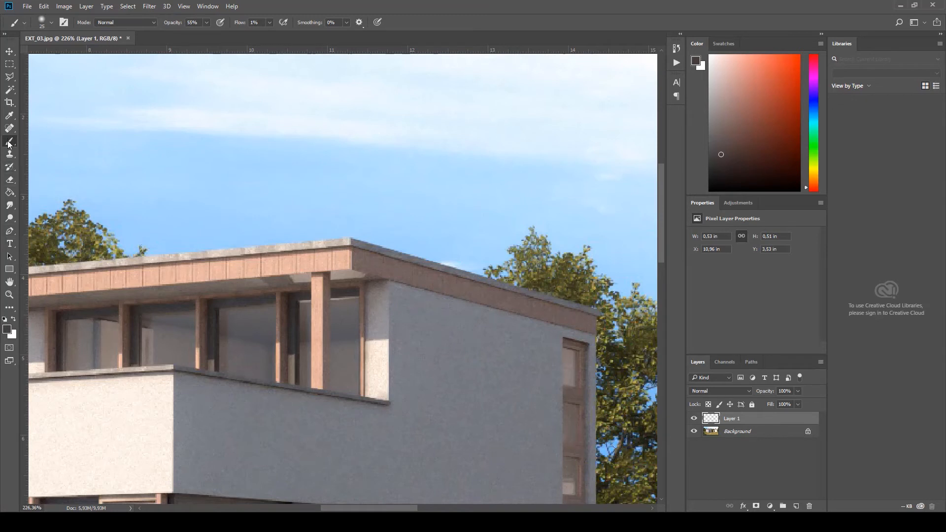
Step: Open the detailed brush settings and choose the rough round 50 px brush tip
click(25, 24)
click(50, 22)
click(52, 23)
click(64, 26)
click(64, 23)
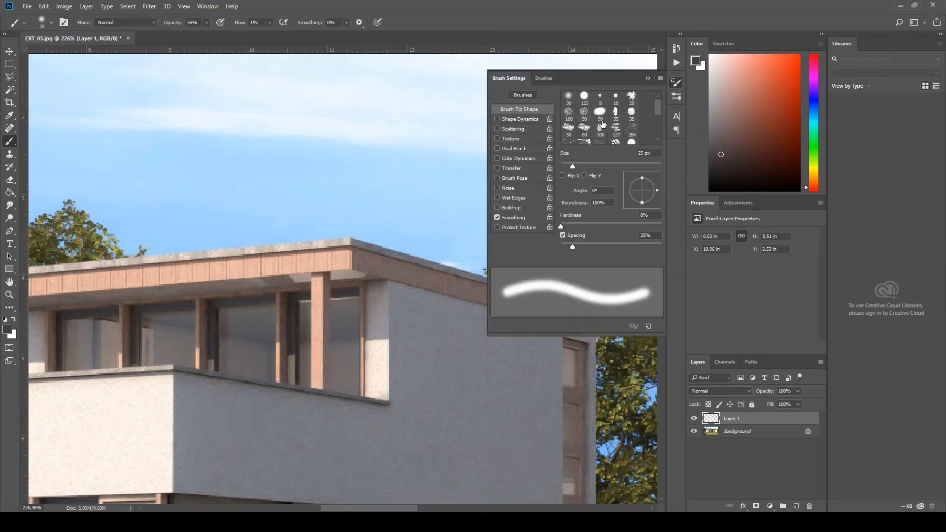
click(584, 113)
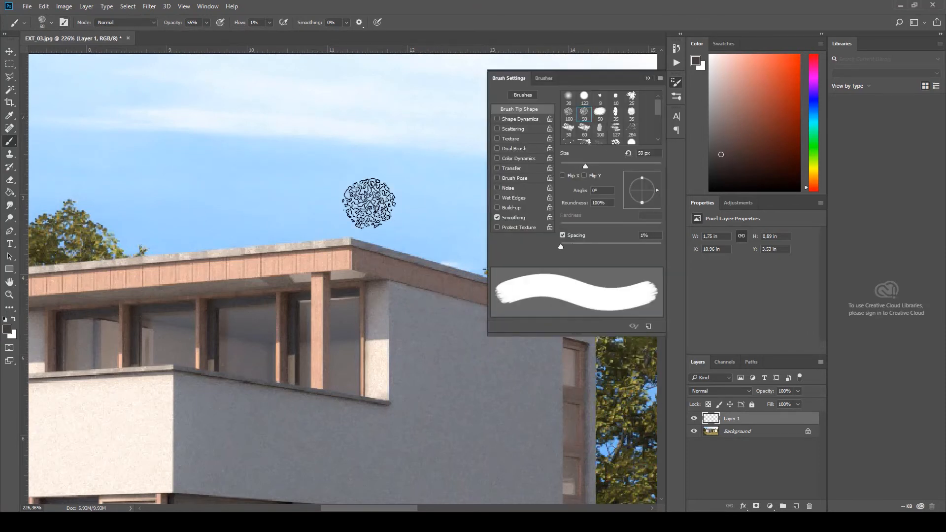
Step: Raise the brush opacity to 100% and paint test strokes across the sky above the roof
click(207, 23)
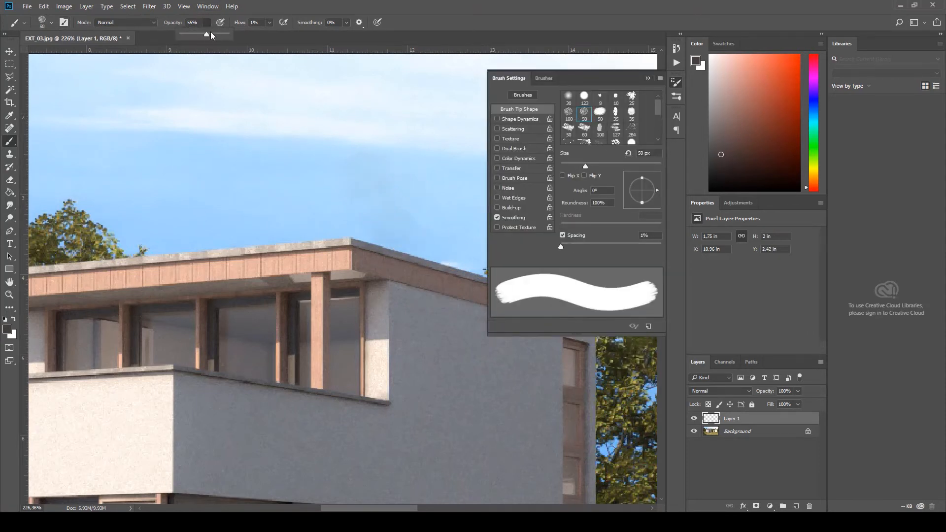
drag(209, 35, 231, 37)
mouse_move(335, 117)
mouse_down()
mouse_move(435, 184)
mouse_move(328, 201)
mouse_move(450, 133)
mouse_move(187, 197)
mouse_up()
Step: Undo the test strokes painted across the sky above the roof
key(ctrl+z)
key(ctrl+z)
key(ctrl+z)
key(ctrl+z)
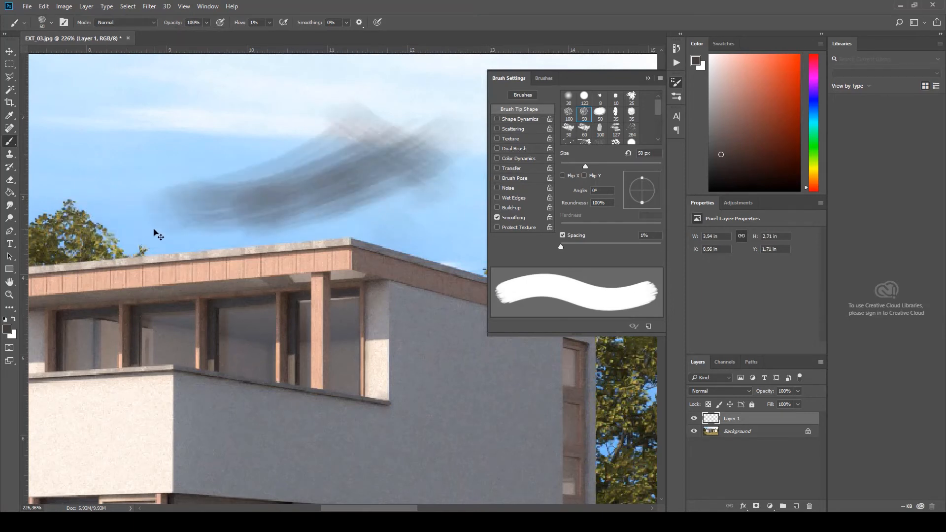
key(ctrl+z)
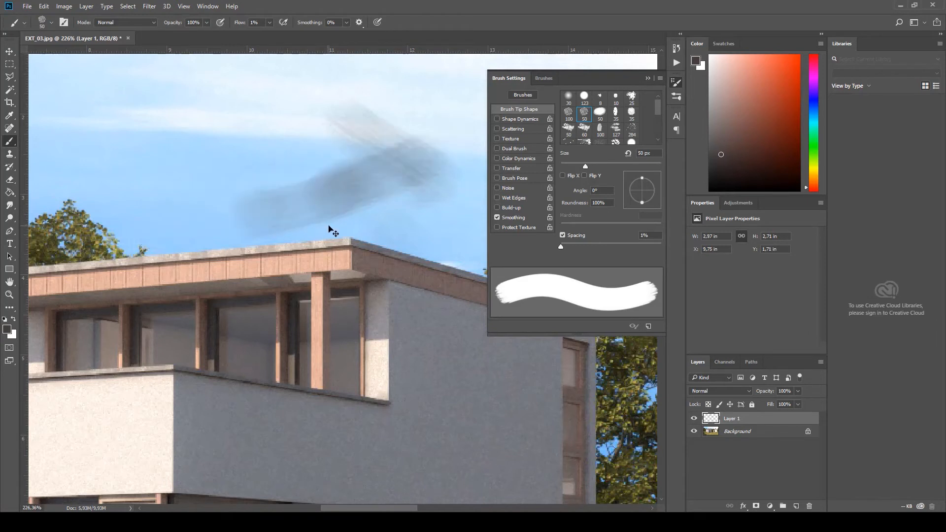
key(ctrl+shift+z)
key(ctrl+shift+z)
key(ctrl+z)
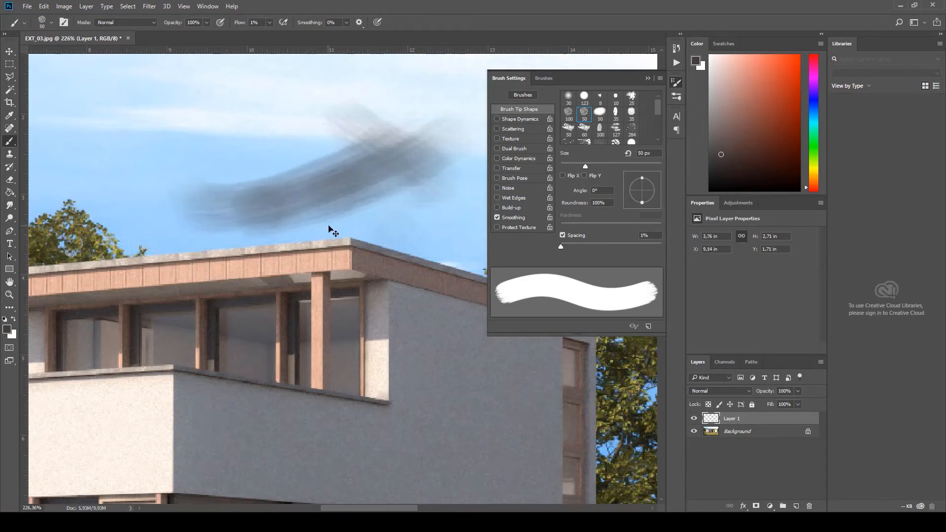
key(ctrl+z)
key(ctrl+z)
key(ctrl+z)
key(ctrl+z)
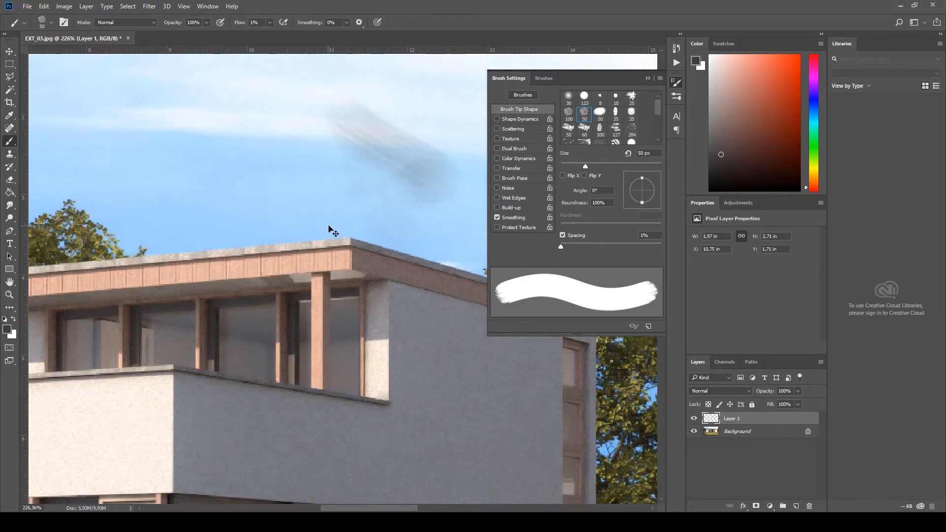
key(ctrl+z)
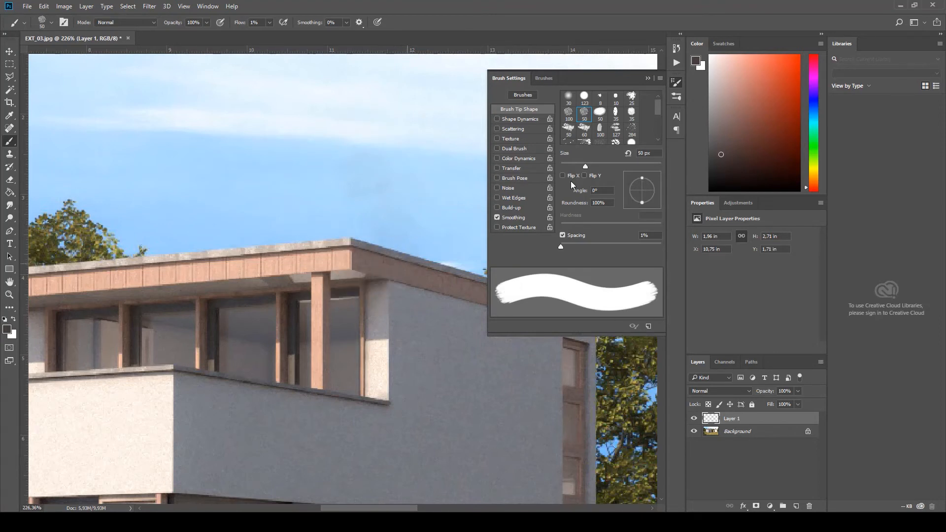
Step: Reduce the brush size to 12 px and brush along the front wooden roof fascia
drag(586, 164, 566, 166)
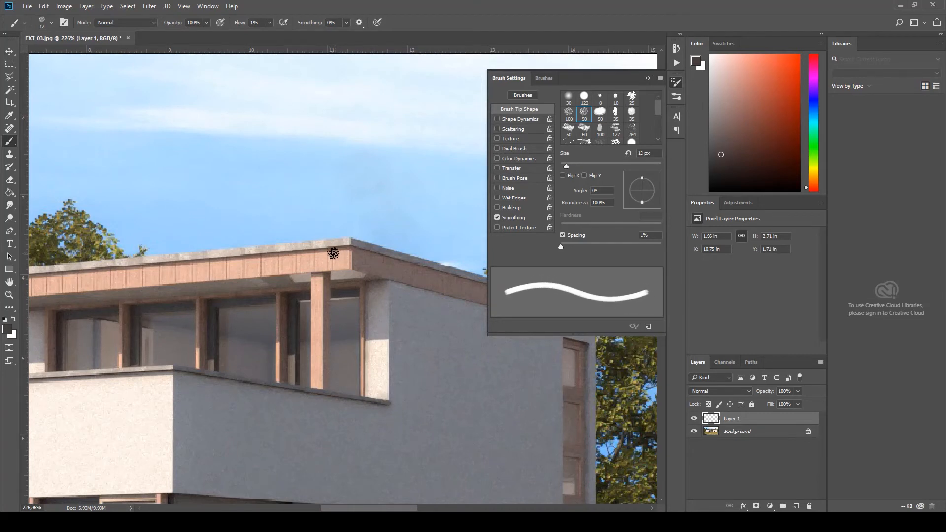
drag(344, 257, 189, 273)
Step: Try a brush flow of 89% with a stroke in the sky and undo it
key(shift+8)
key(shift+9)
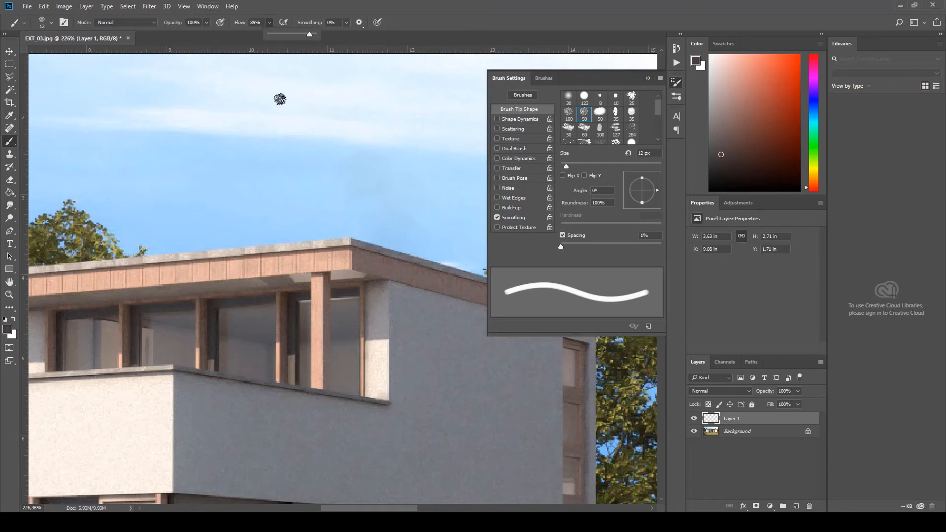
drag(178, 192, 234, 171)
key(ctrl+z)
Step: Try a brush flow of 19% with dabs on the front roof fascia and undo them
click(268, 25)
drag(267, 25, 237, 33)
drag(166, 268, 163, 283)
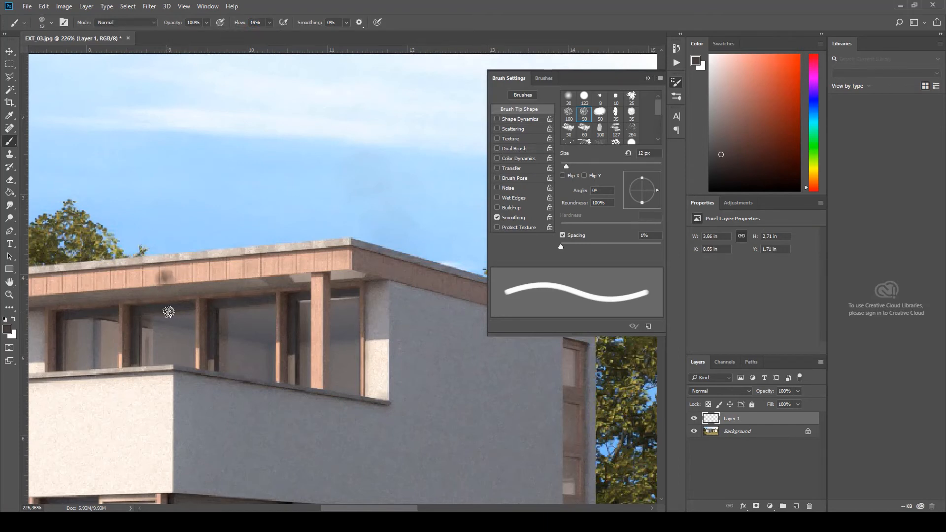
key(ctrl+z)
alt+scroll(153, 273, up, 8)
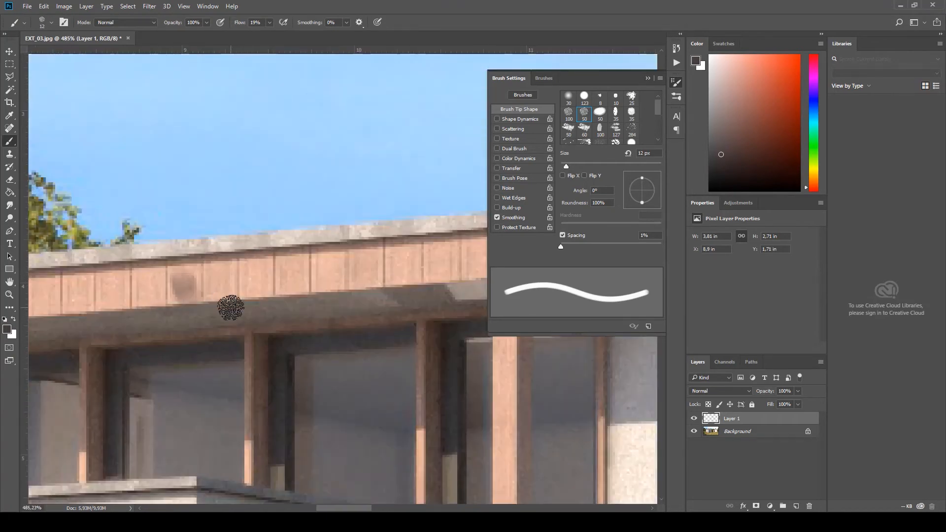
key(ctrl+z)
drag(217, 274, 215, 283)
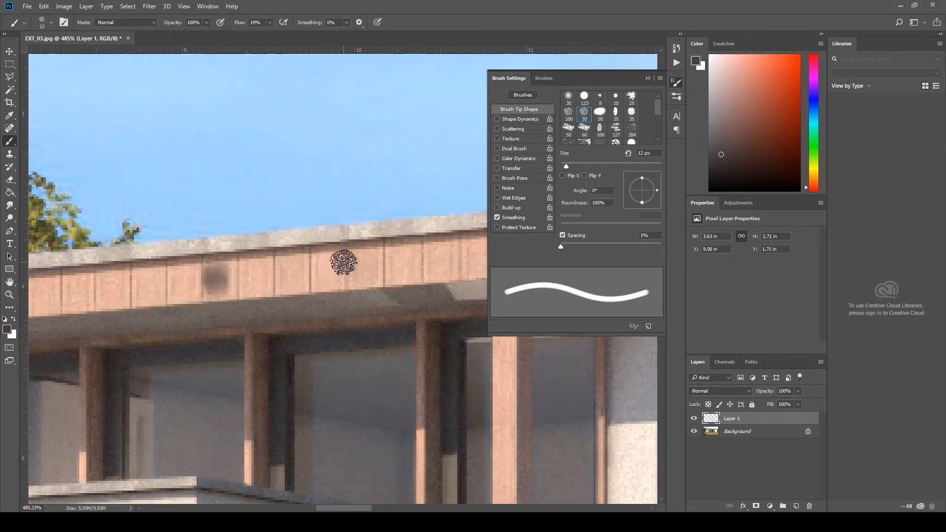
key(ctrl+z)
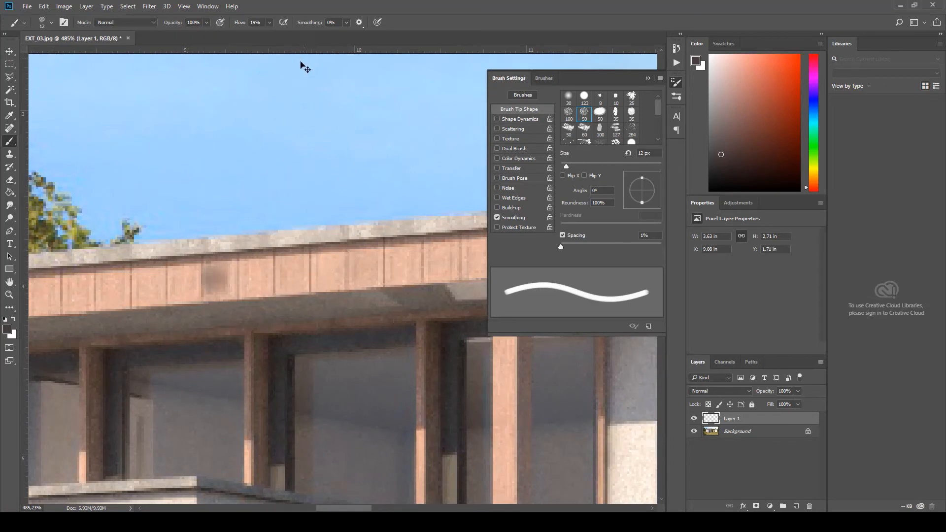
key(ctrl+z)
Step: Compare brush flows of 1% and 19% on the front fascia and undo the test dabs
click(270, 22)
drag(269, 34, 264, 35)
click(301, 301)
key(ctrl+z)
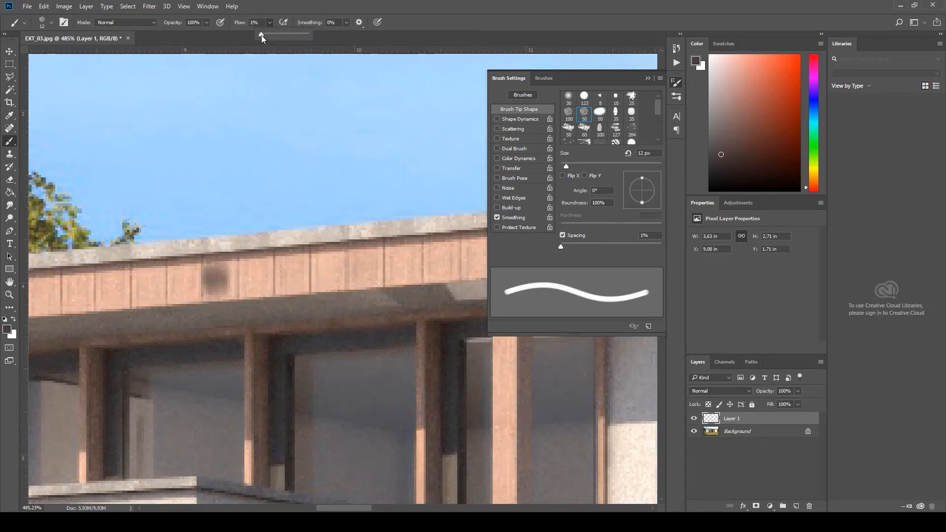
drag(262, 36, 264, 36)
click(260, 272)
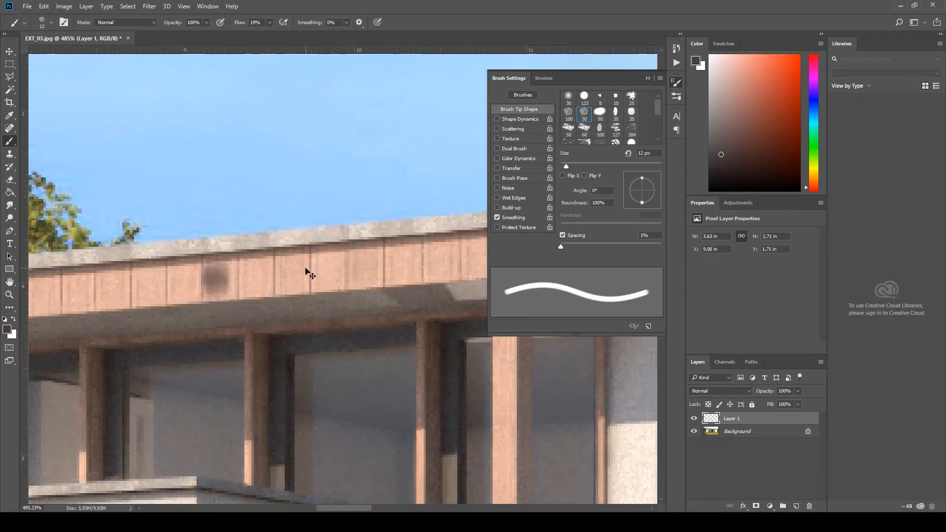
key(ctrl+z)
Step: Set the brush flow to 10% and dab dark weathering stains along the front wooden roof fascia
click(270, 22)
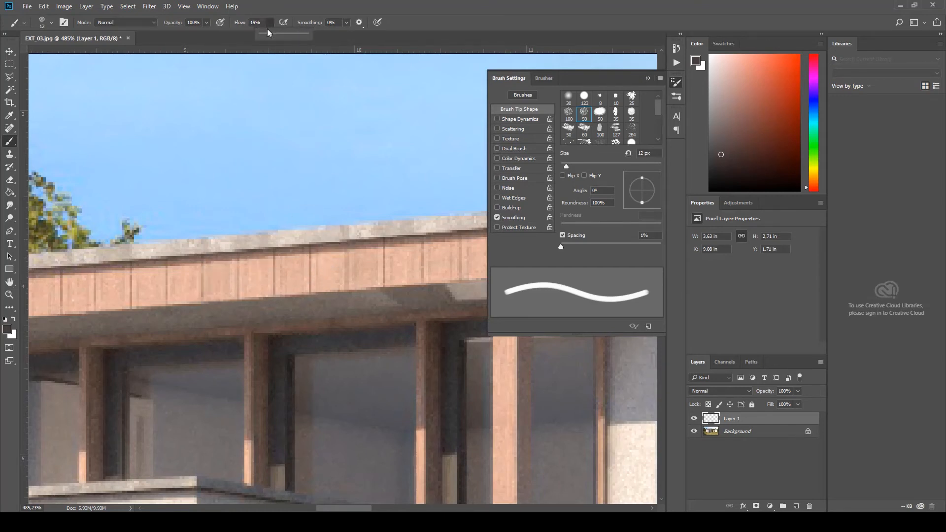
click(265, 24)
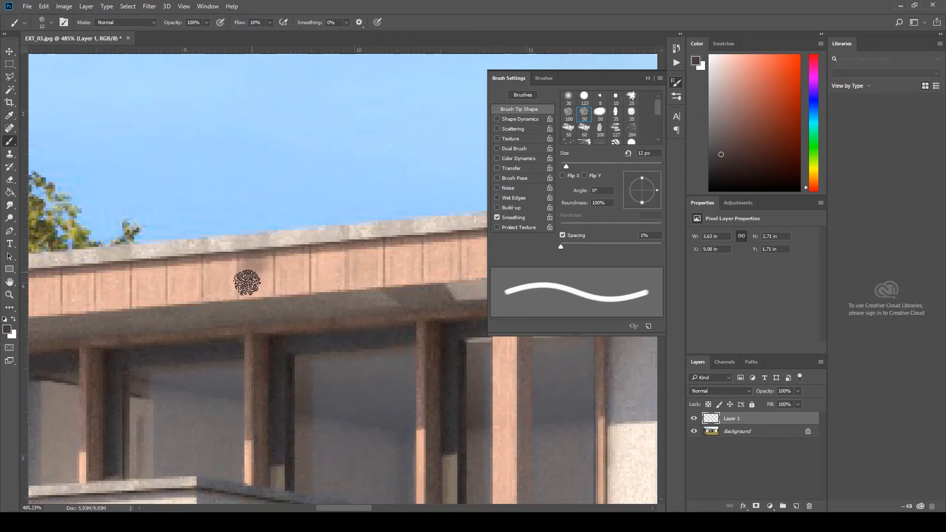
mouse_move(247, 283)
mouse_down()
mouse_move(336, 253)
mouse_move(370, 266)
mouse_up()
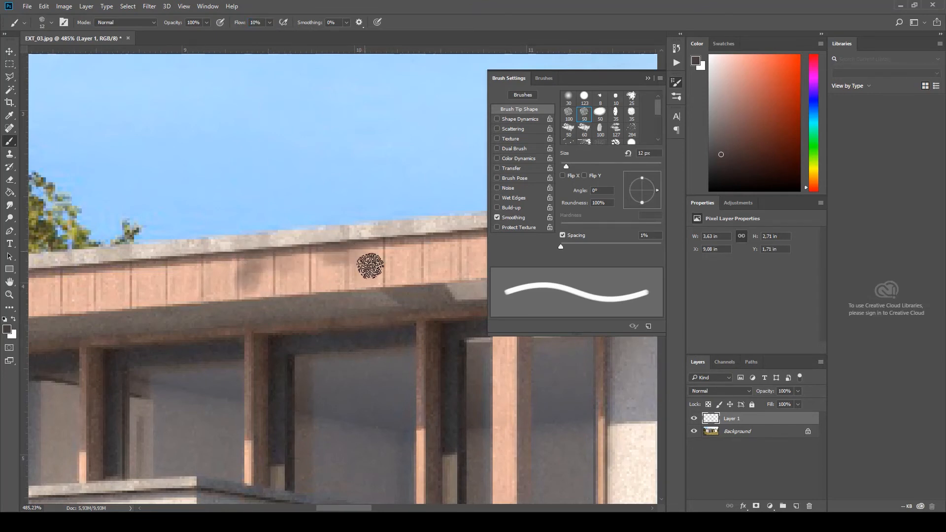
alt+scroll(421, 259, down, 6)
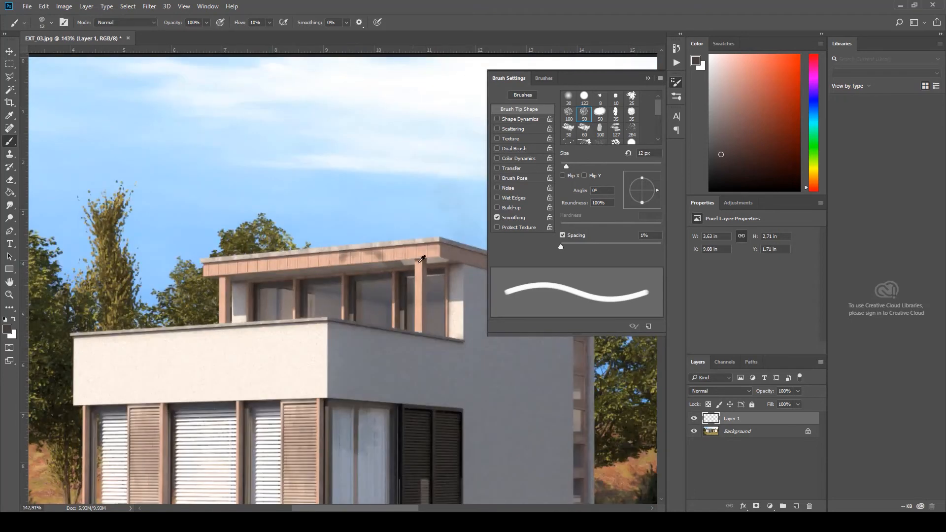
alt+scroll(421, 260, up, 1)
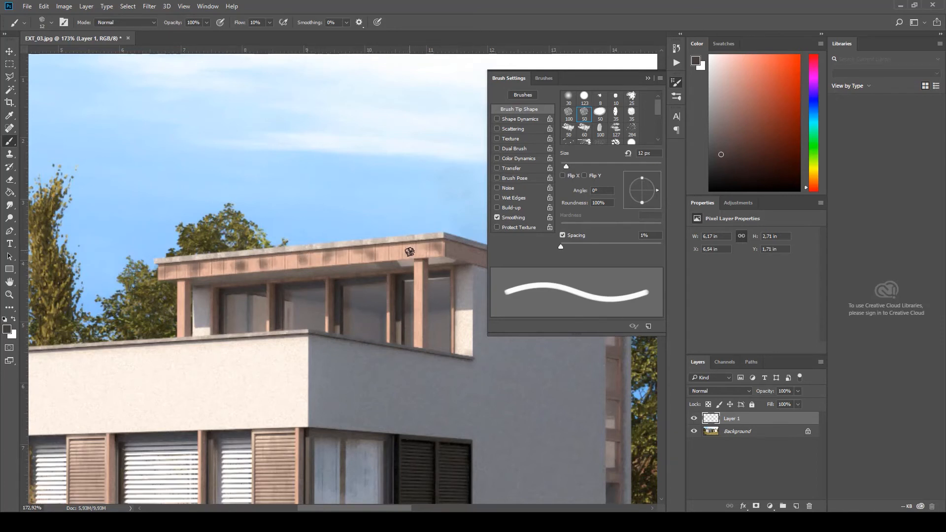
alt+scroll(305, 275, down, 3)
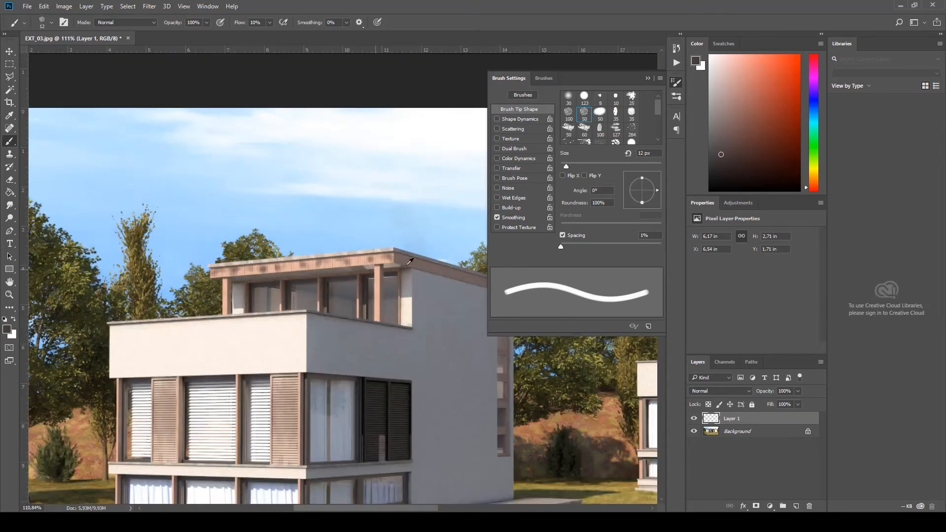
Step: Dab spaced dark stains along the shaded side fascia of the main house's roof, starting near the corner
alt+scroll(410, 261, down, 2)
alt+scroll(246, 207, up, 6)
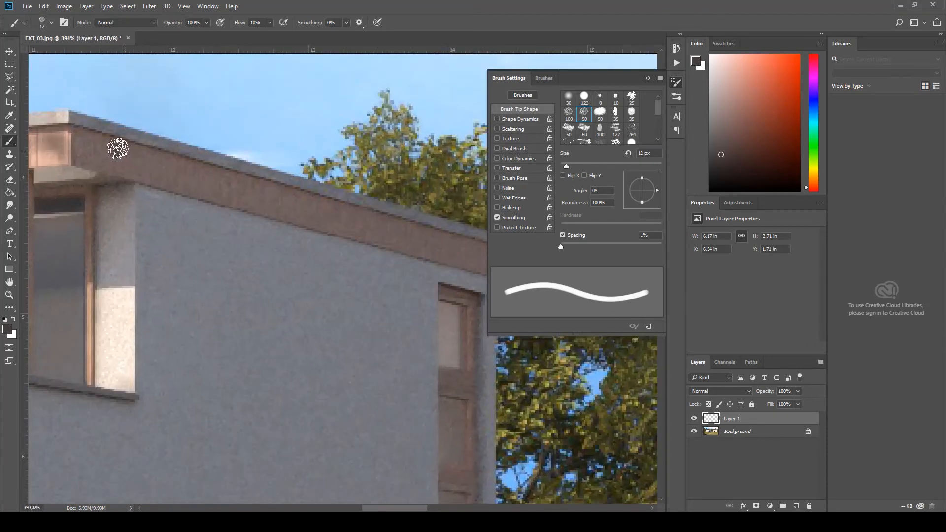
drag(118, 149, 112, 158)
drag(188, 162, 188, 184)
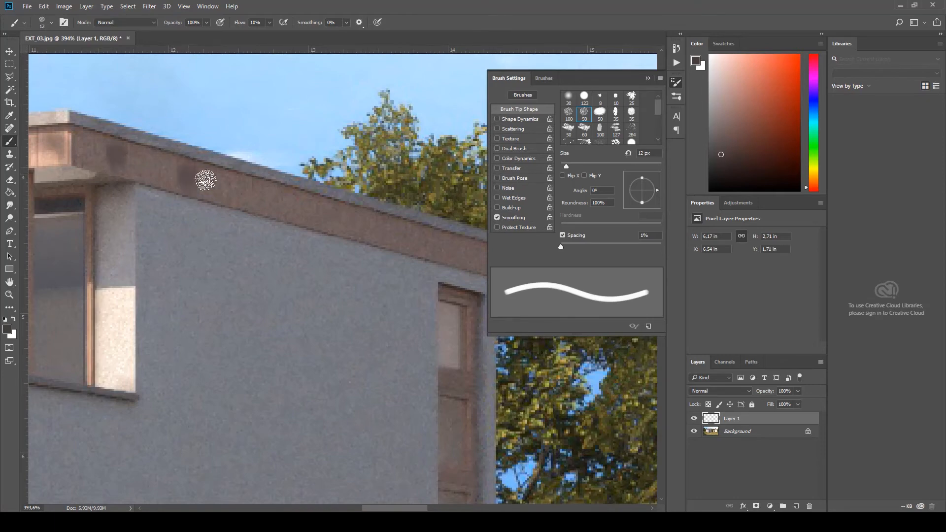
click(238, 194)
click(271, 201)
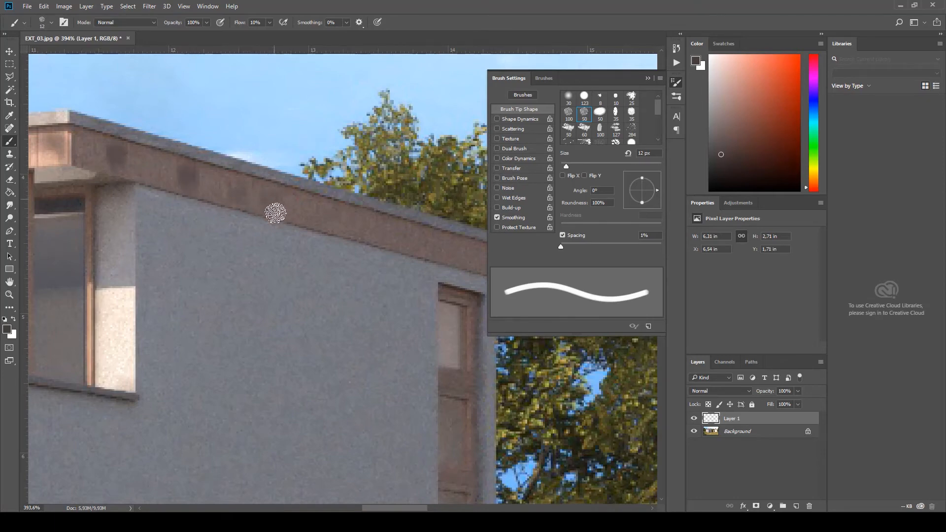
click(326, 217)
drag(153, 167, 150, 179)
alt+scroll(352, 251, down, 4)
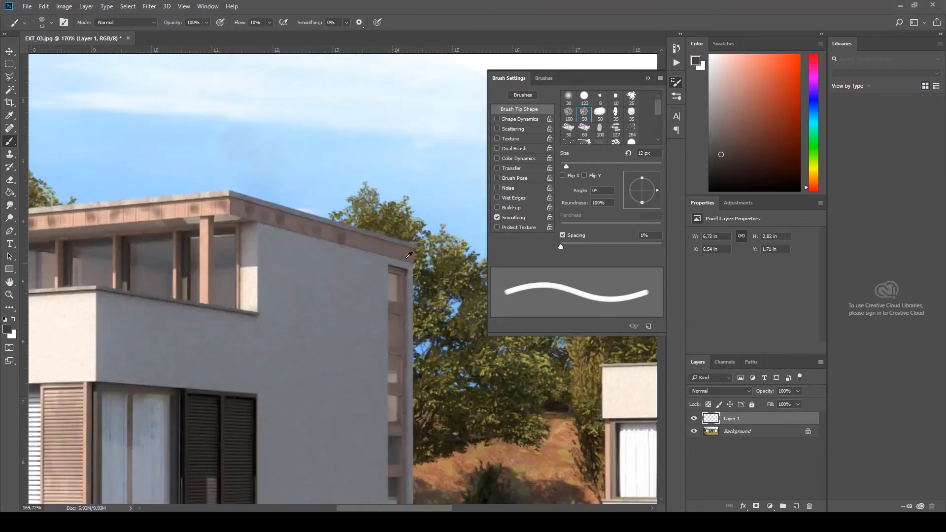
Step: Extend the staining to the far end of the side fascia and brush along the roof's coping edge
alt+scroll(408, 254, up, 4)
mouse_move(394, 264)
mouse_down()
mouse_move(406, 275)
mouse_move(336, 263)
mouse_up()
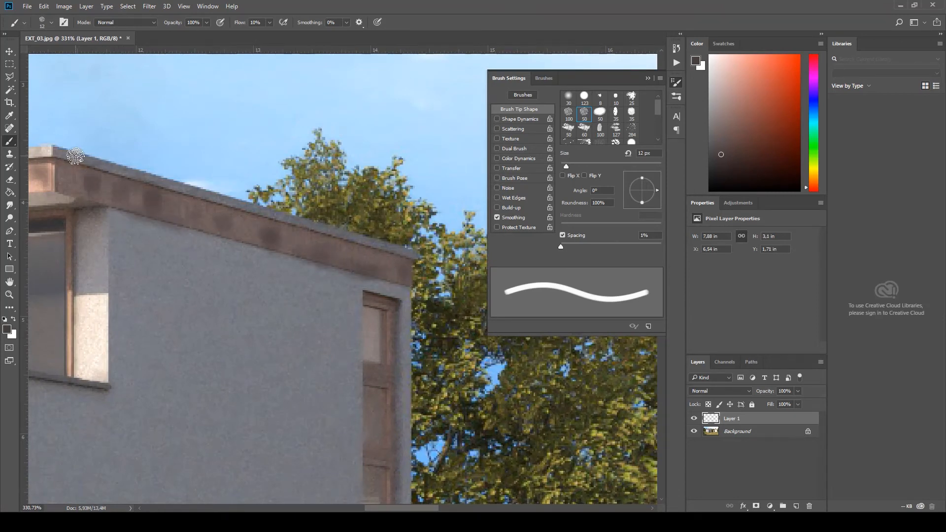
mouse_move(75, 157)
mouse_down()
mouse_move(57, 151)
mouse_move(94, 156)
mouse_up()
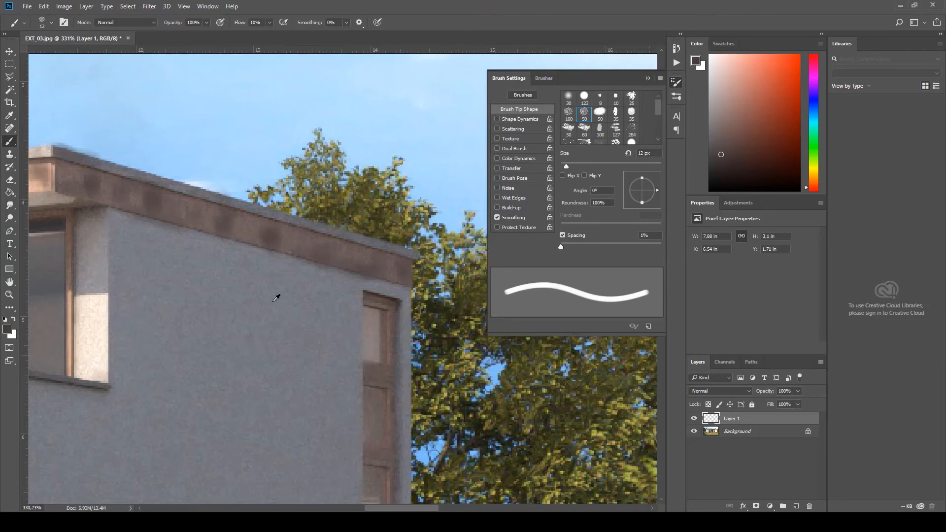
Step: Lower the opacity of Layer 1 to 35%, keeping the Normal blend mode, and collapse the brush settings
alt+scroll(276, 298, down, 8)
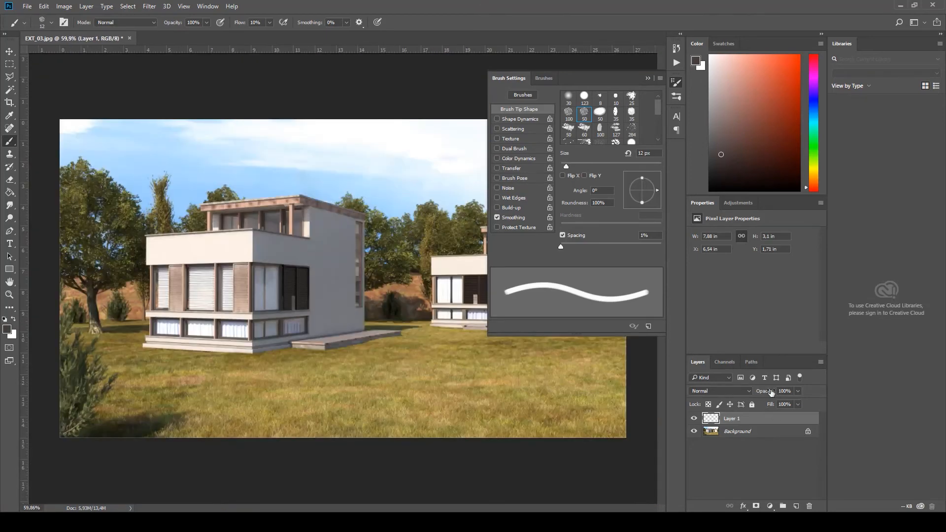
click(748, 391)
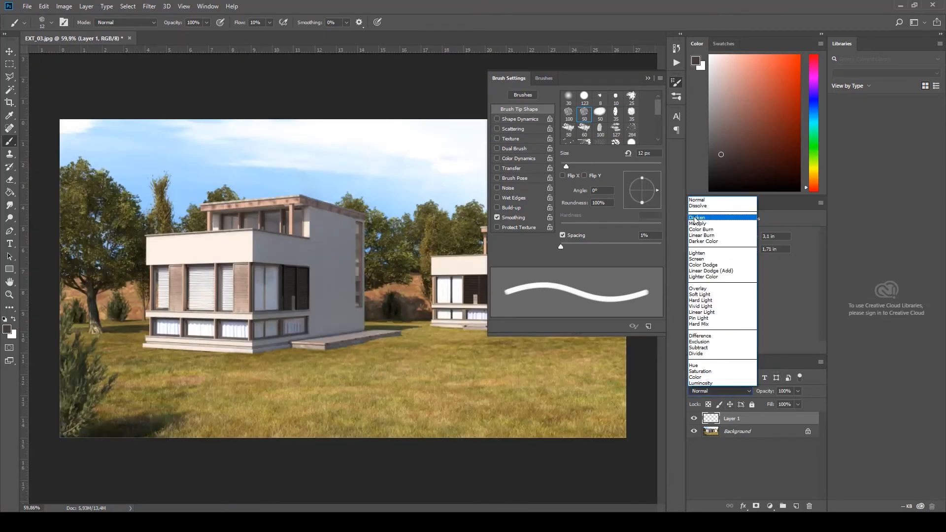
click(798, 397)
click(797, 393)
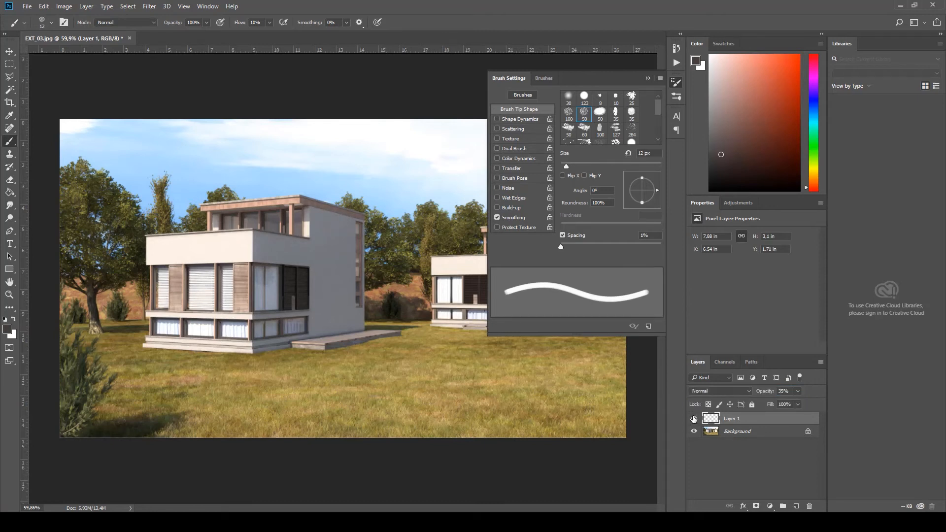
click(648, 78)
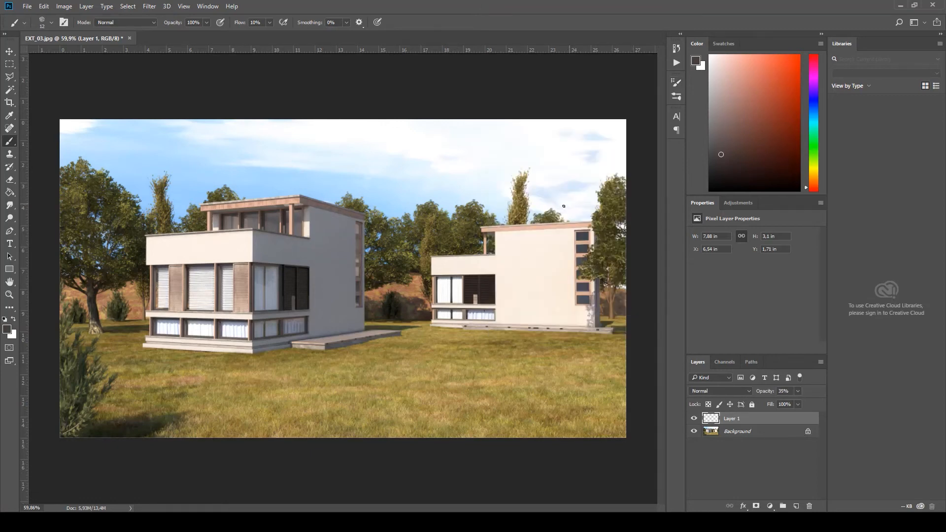
Step: Brush stains onto the second house's roof post and dab spots along its wooden fascia
alt+scroll(562, 209, up, 10)
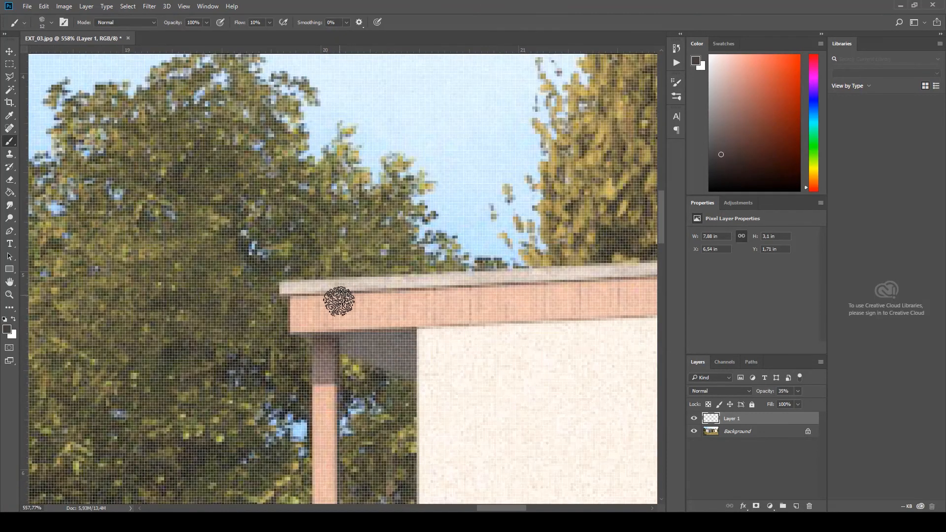
alt+scroll(447, 301, down, 4)
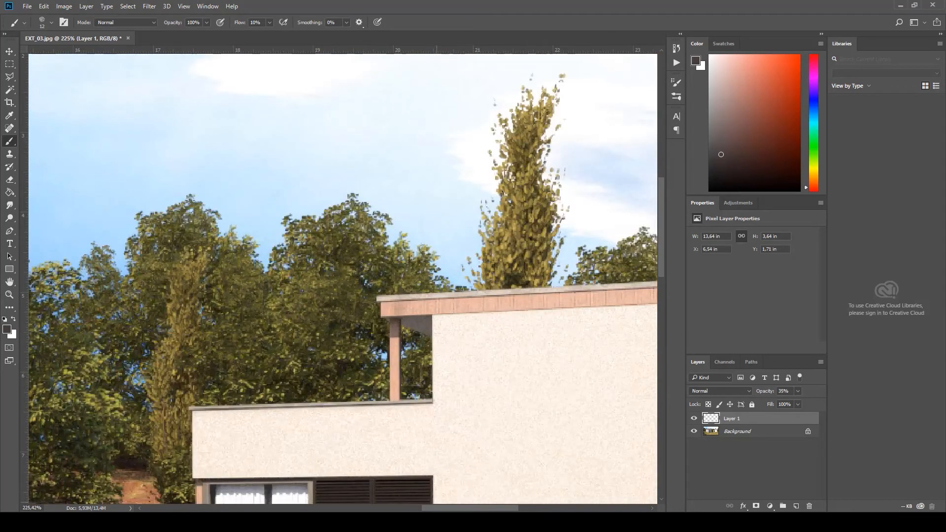
drag(393, 323, 393, 357)
mouse_move(460, 510)
mouse_down()
mouse_move(509, 509)
mouse_move(494, 509)
mouse_up()
drag(143, 307, 141, 311)
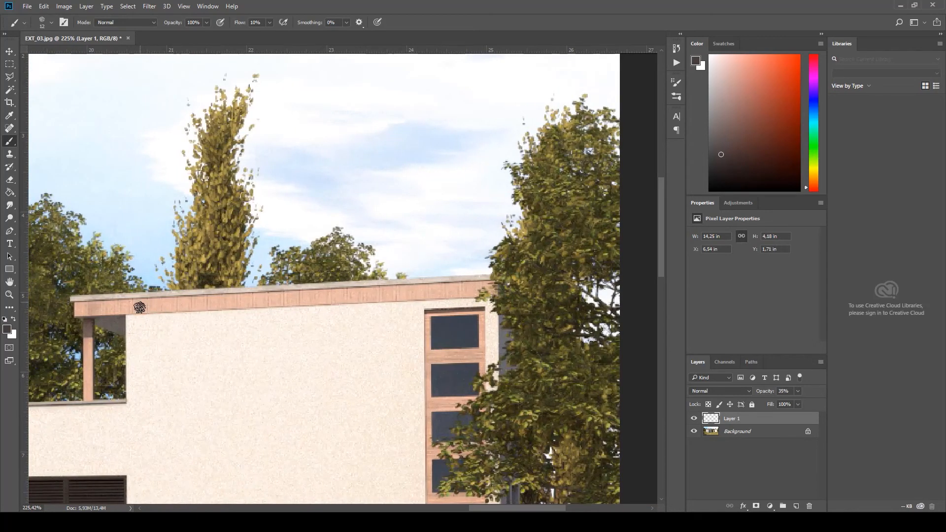
drag(245, 299, 244, 303)
Step: Set the foreground color to #312f2f and dab stains on the second house's fascia beside the large tree
click(8, 330)
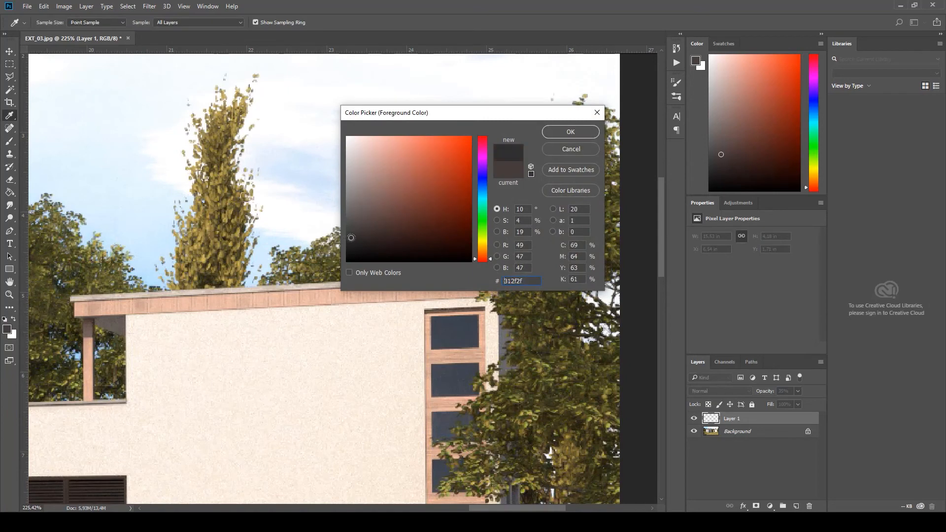
click(570, 132)
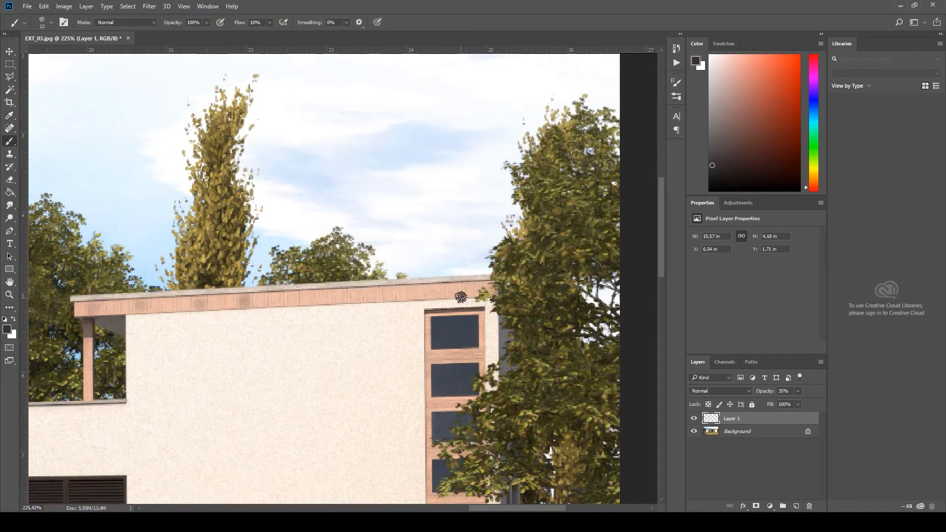
drag(468, 293, 472, 291)
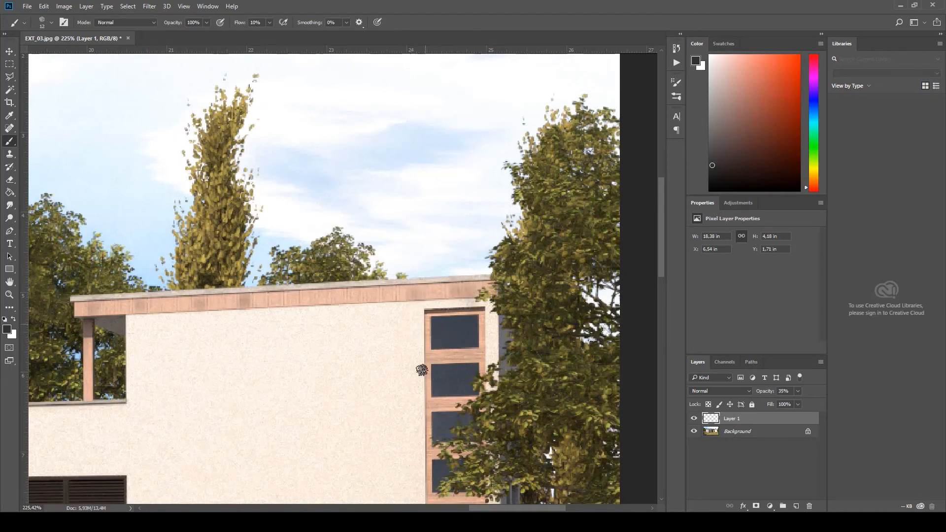
Step: Brush more stains along the second house's wooden fascia, working from its middle to the corner above the roof post
alt+scroll(384, 349, down, 5)
alt+scroll(384, 349, down, 3)
alt+scroll(442, 249, up, 5)
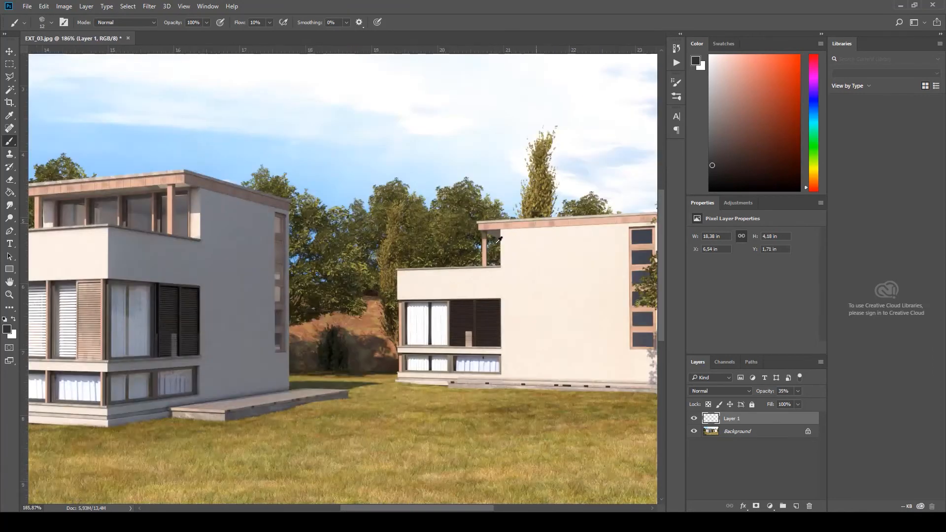
drag(542, 509, 513, 509)
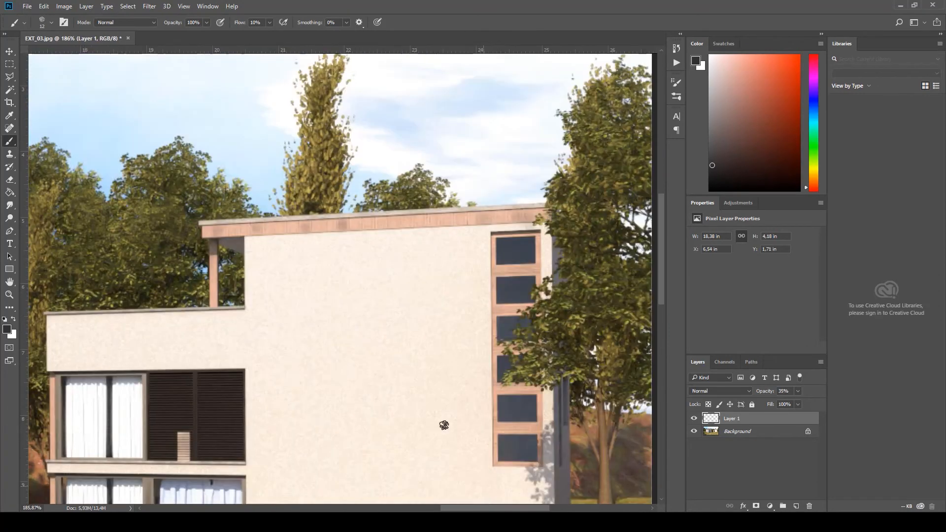
mouse_move(392, 220)
mouse_down()
mouse_move(460, 220)
mouse_move(206, 235)
mouse_up()
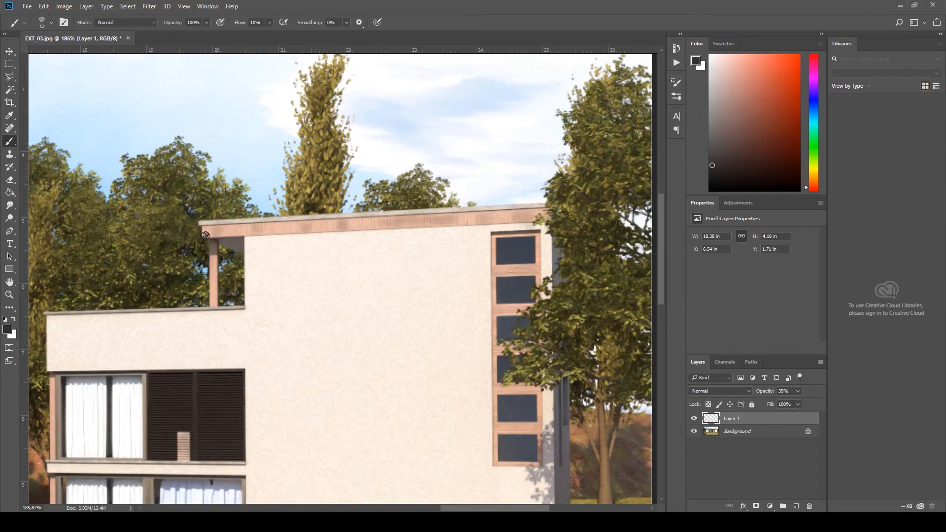
Step: Compare the second house's fascia with Layer 1 hidden and shown
alt+scroll(380, 308, down, 5)
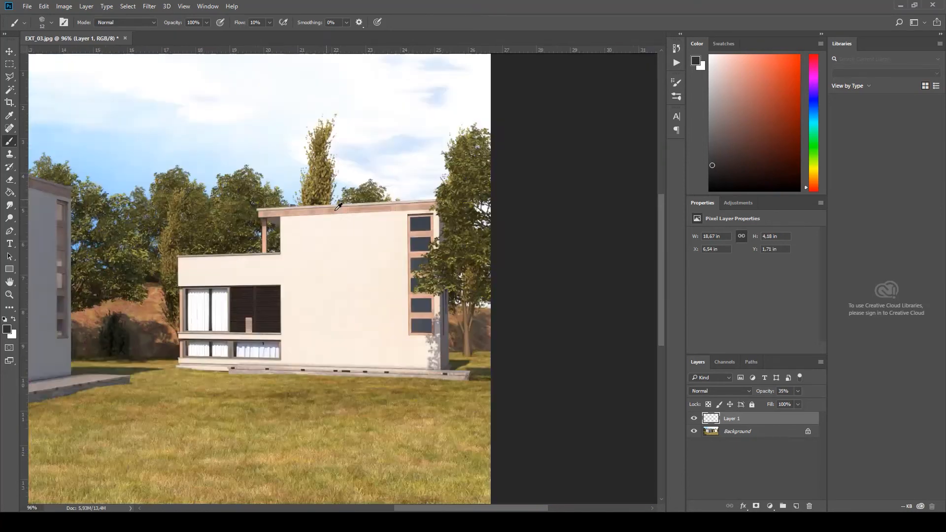
click(695, 419)
click(695, 420)
click(695, 420)
click(695, 420)
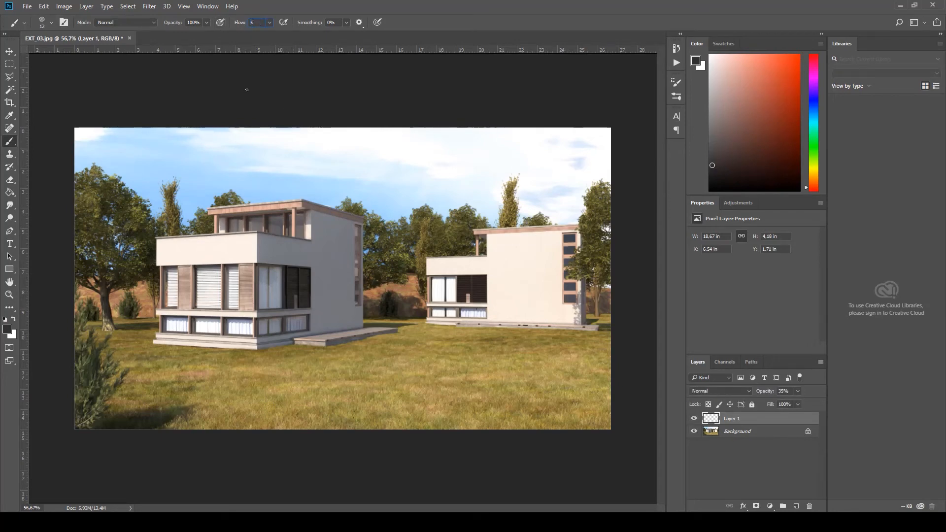
Step: Lower the brush flow to 5% and set the brush size to 24 px
alt+scroll(275, 182, up, 3)
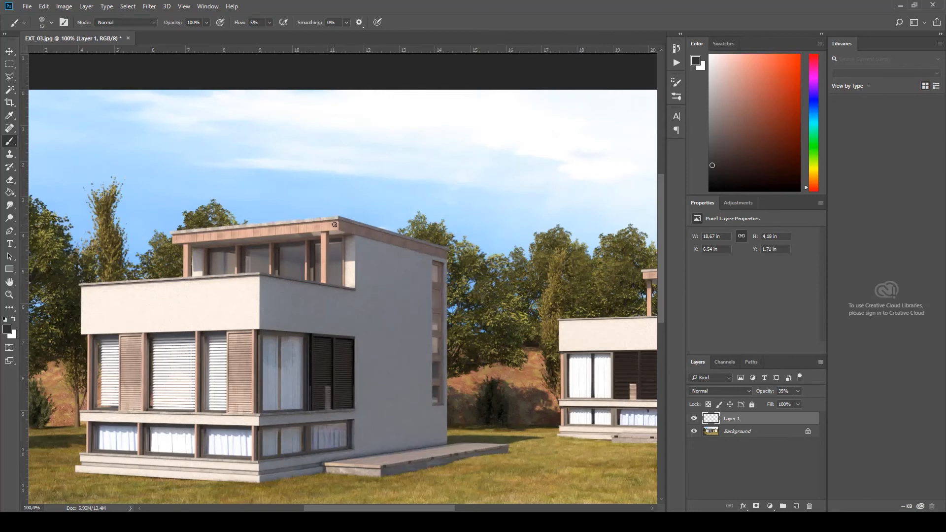
right_click(335, 224)
text(24)
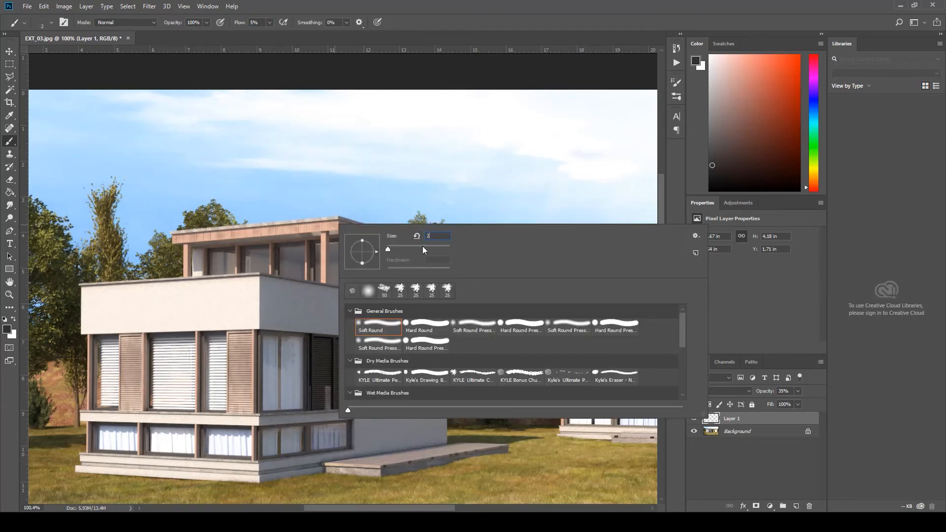
key(Return)
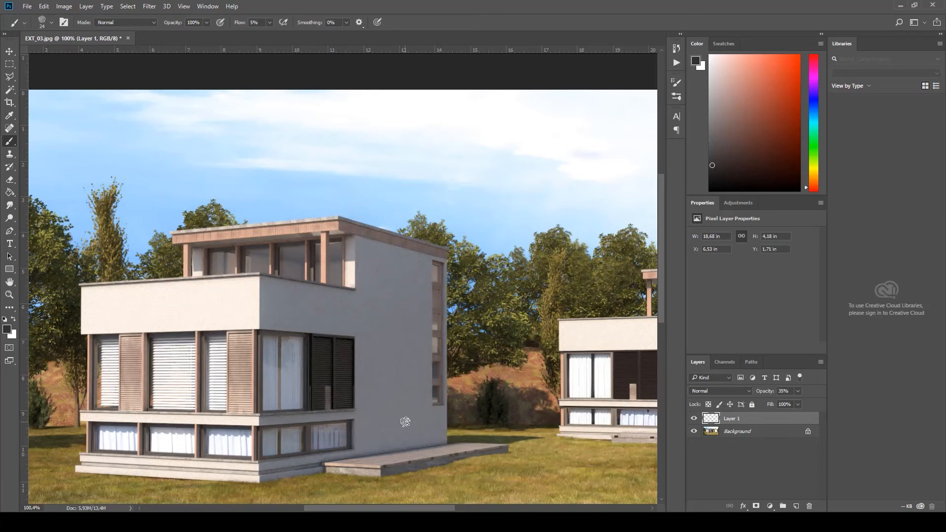
alt+scroll(408, 324, down, 5)
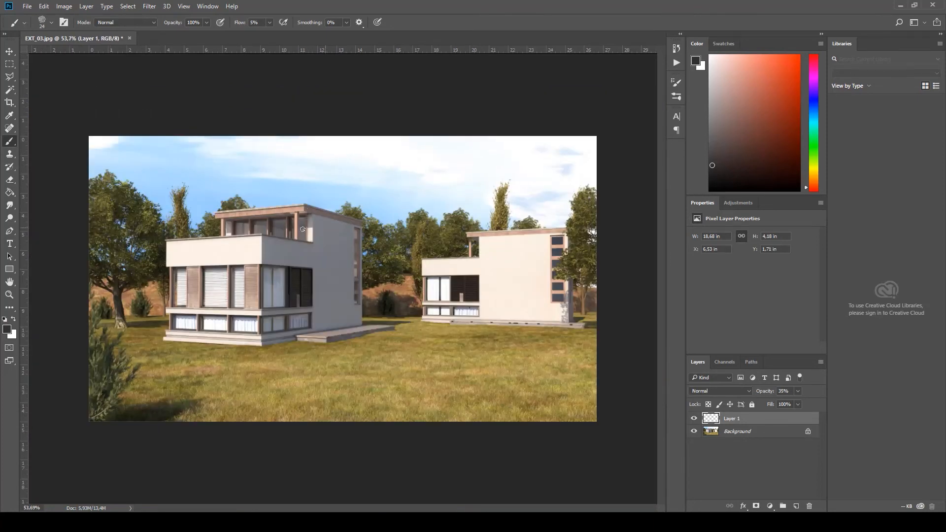
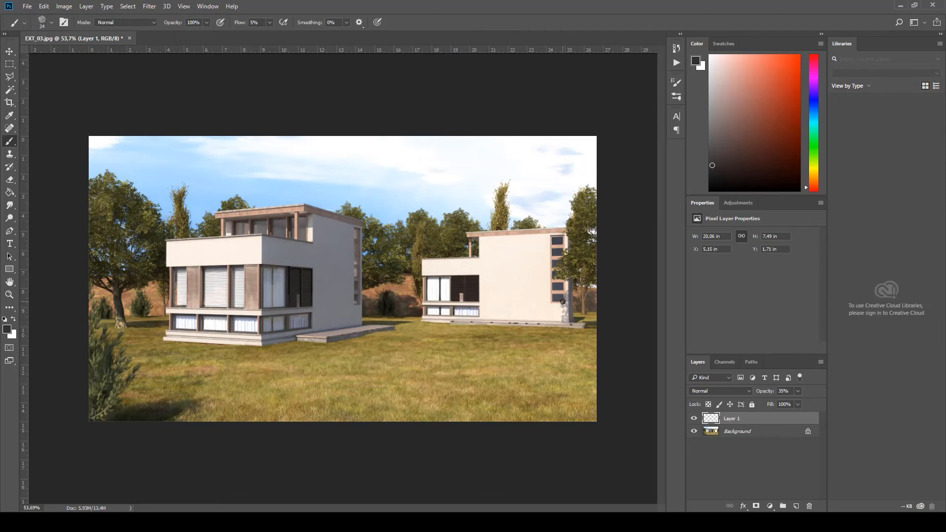
Step: Examine the whole image with Layer 1 repeatedly hidden and shown to judge the weathering, leaving the layer visible
click(694, 417)
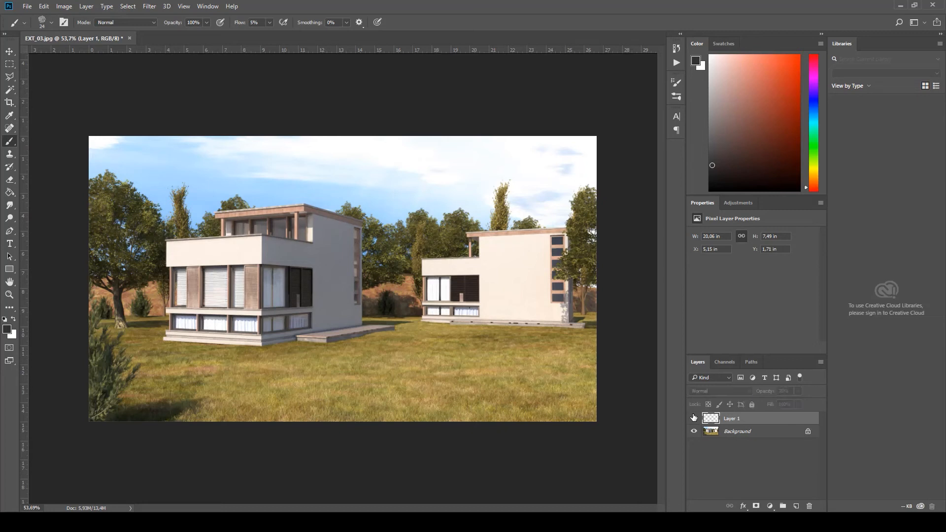
click(694, 417)
click(694, 418)
click(694, 418)
click(694, 417)
click(694, 418)
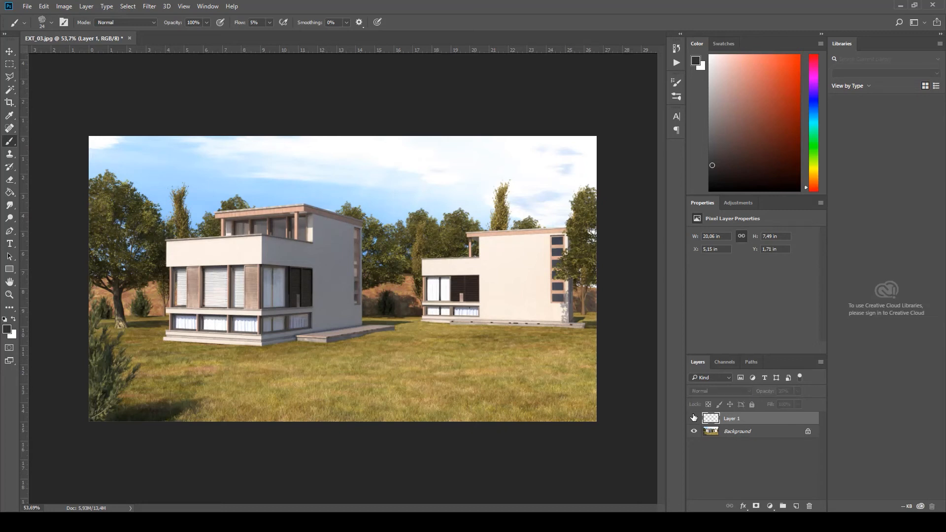
click(694, 418)
click(694, 417)
click(693, 418)
click(693, 418)
click(694, 417)
click(694, 418)
click(693, 417)
click(694, 418)
click(694, 417)
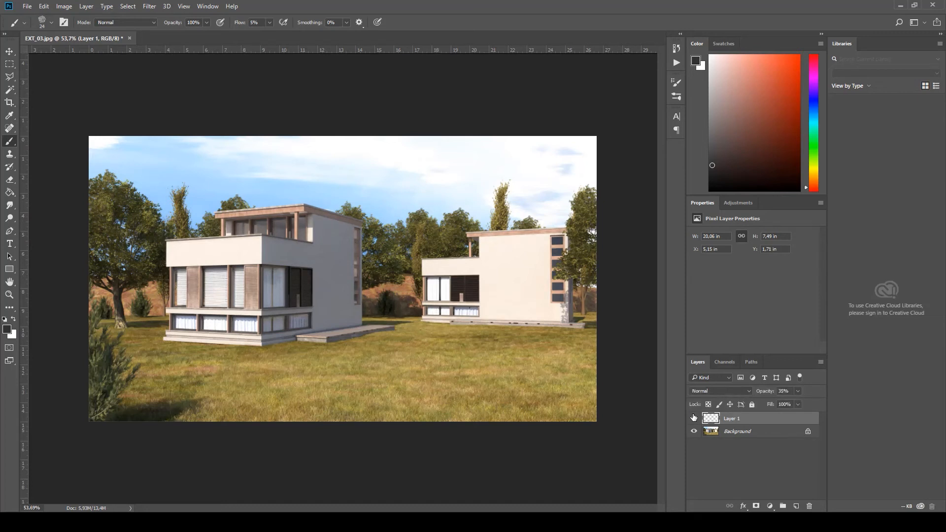
Step: Choose the 174 px textured brush tip in the brush settings and set its spacing to 129%
right_click(374, 175)
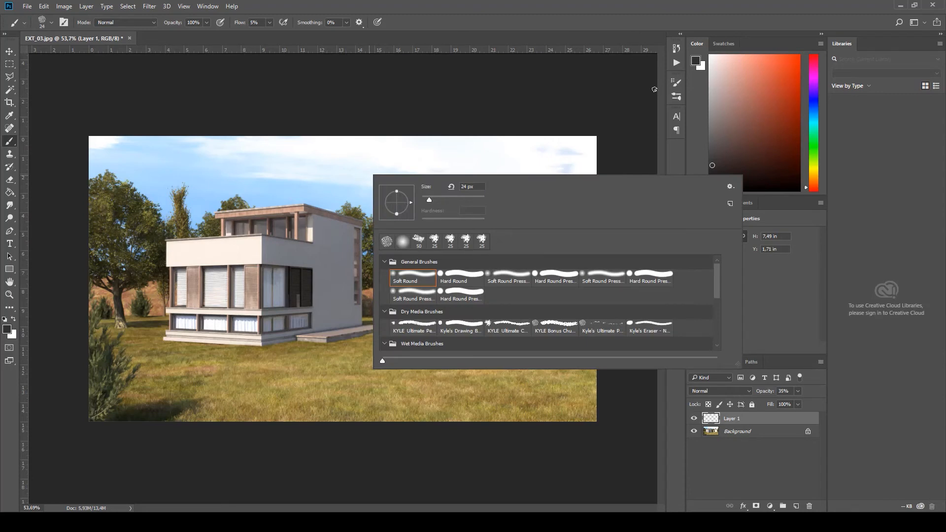
click(51, 23)
click(64, 23)
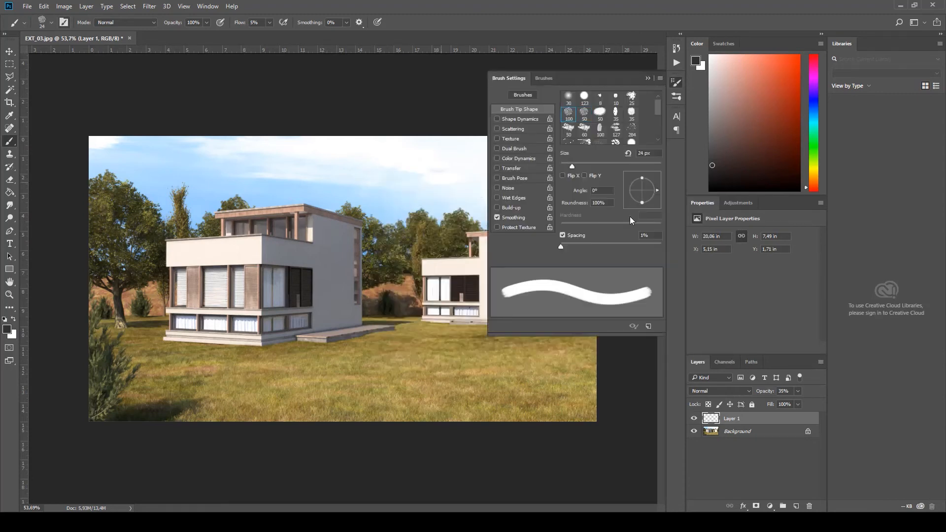
click(633, 131)
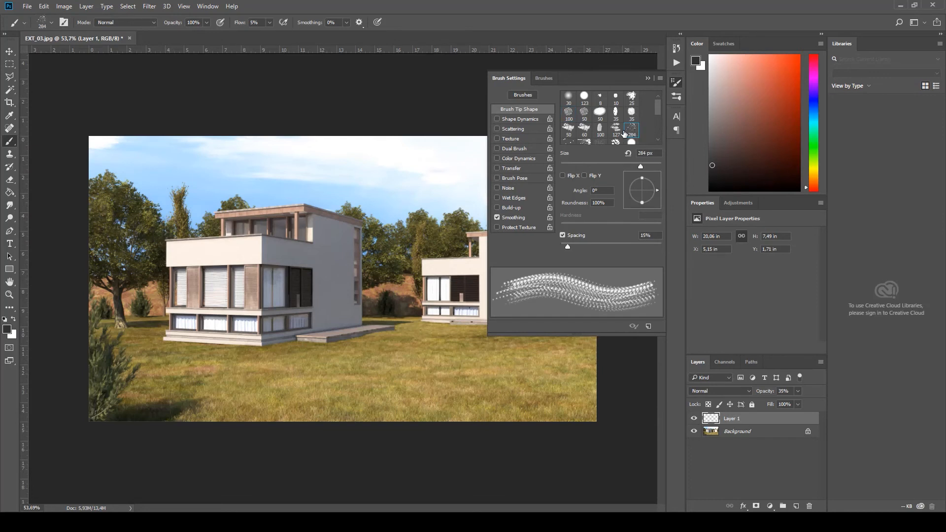
scroll(601, 139, down, 1)
click(586, 134)
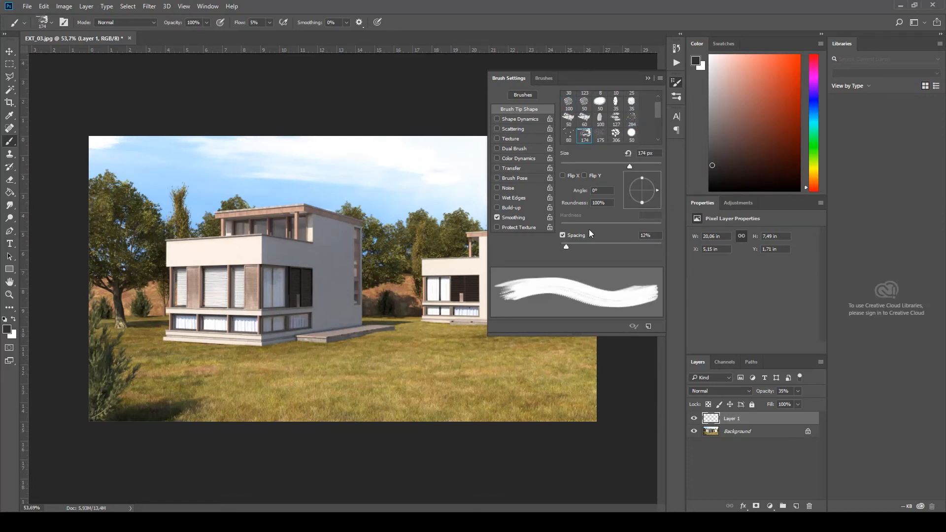
drag(565, 244, 619, 247)
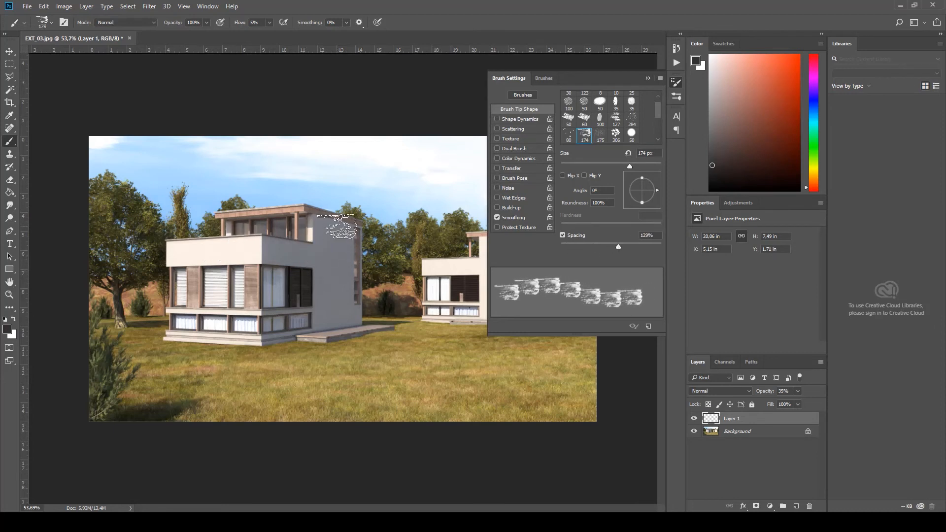
Step: Raise the brush flow to 100%, undo the test stamp in the sky, and add a new layer above Layer 1
click(271, 23)
drag(271, 34, 319, 35)
click(317, 137)
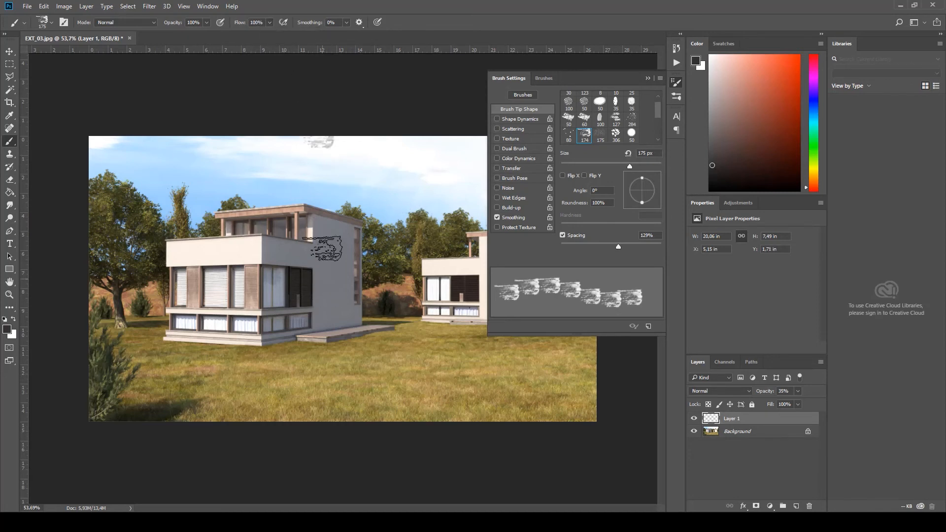
key(ctrl+z)
click(798, 507)
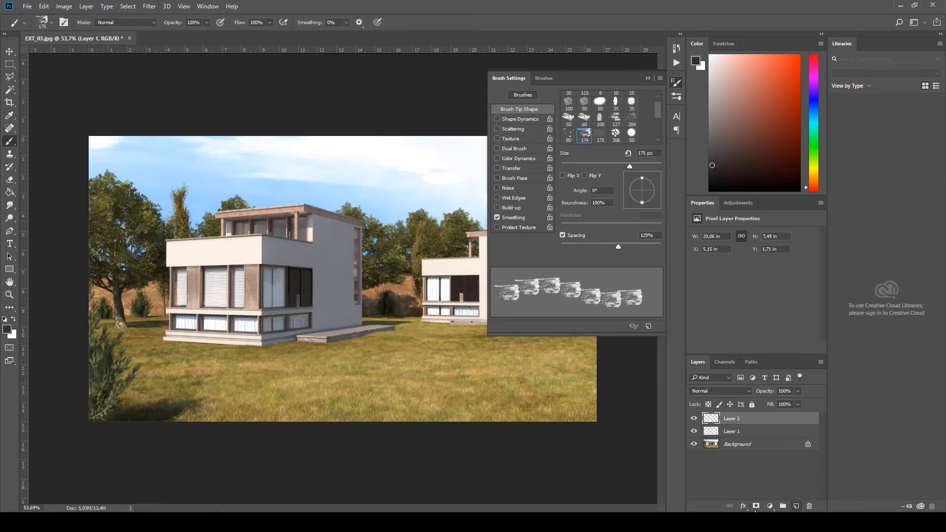
Step: Reduce the brush size to about 136 px and test stamps on the first house's upper parapet
right_click(341, 248)
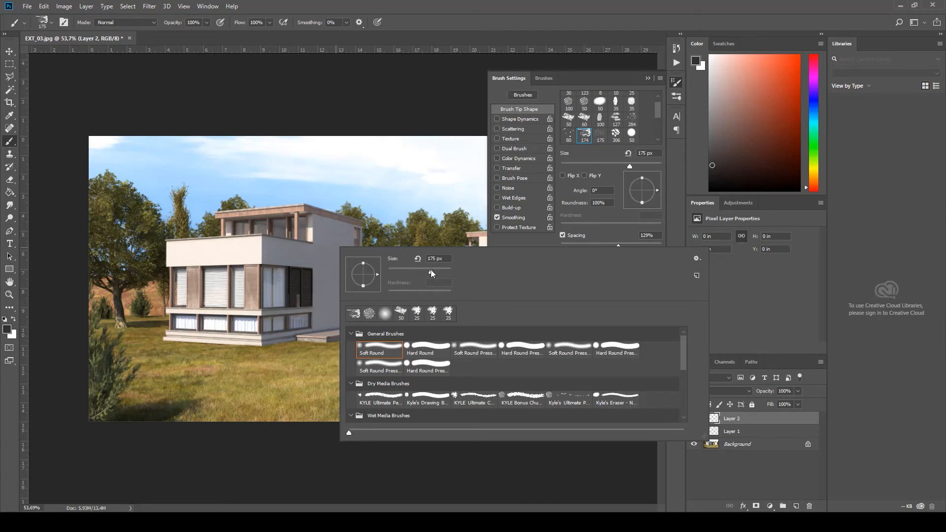
drag(430, 271, 425, 271)
click(268, 249)
drag(282, 253, 311, 260)
key(ctrl+z)
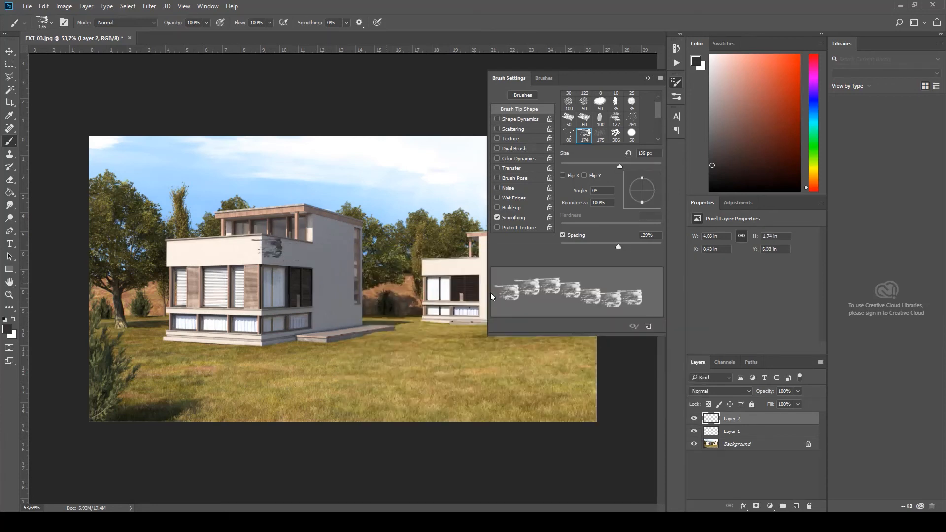
key(ctrl+z)
key(ctrl+z)
key(ctrl+z)
key(ctrl+z)
Step: Try the brush tip at a 180° angle on the first house's parapet and undo all the test stamps
drag(645, 178, 620, 189)
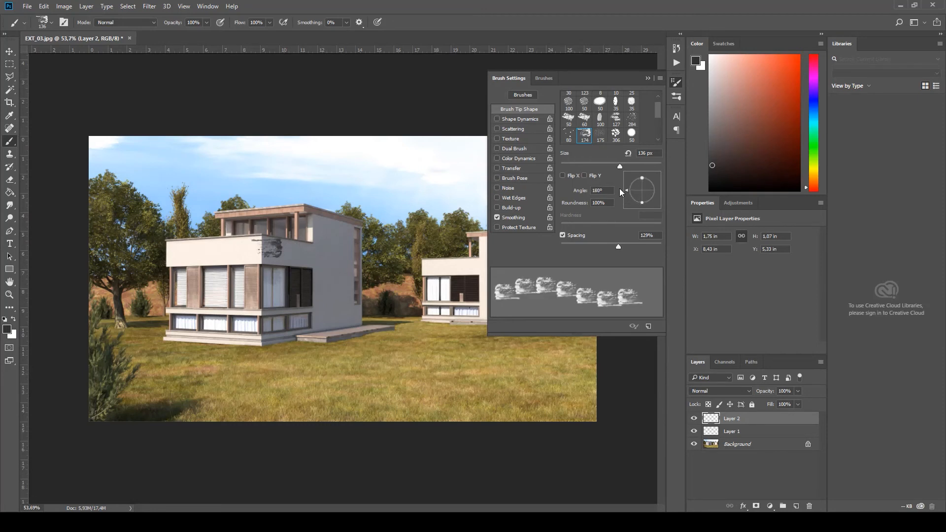
click(304, 256)
key(ctrl+z)
key(ctrl+z)
key(ctrl+alt+z)
key(ctrl+alt+z)
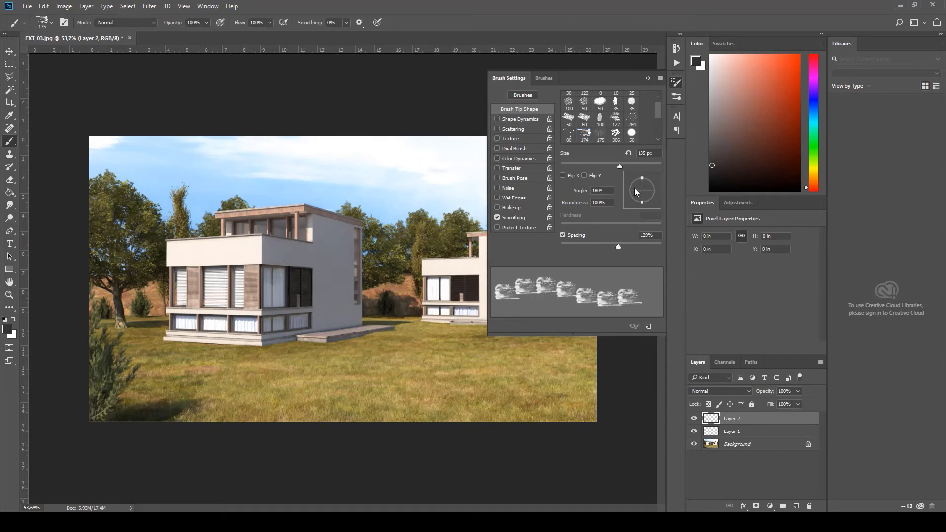
Step: Set the brush tip angle to 90°, test one drip stamp on the first house's side wall, and undo it
mouse_move(635, 196)
mouse_down()
mouse_move(625, 189)
mouse_move(652, 208)
mouse_move(641, 210)
mouse_move(642, 166)
mouse_up()
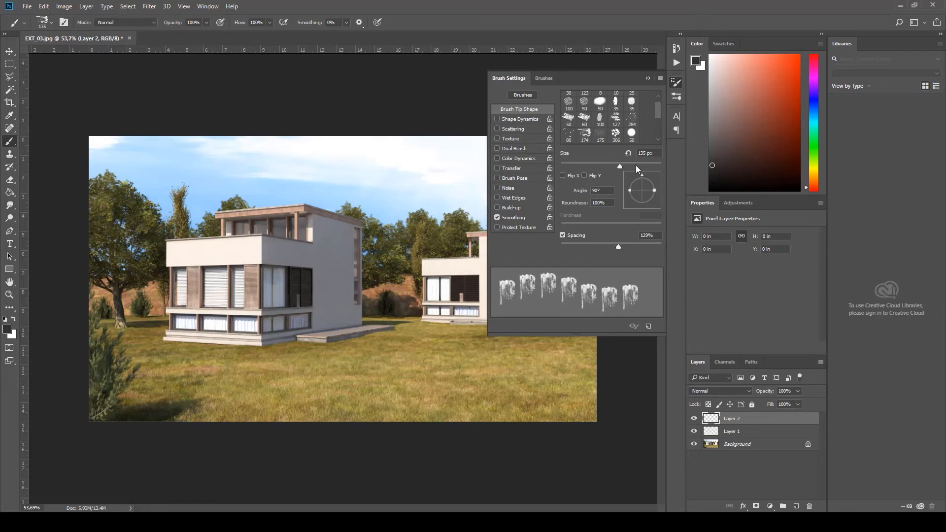
click(323, 228)
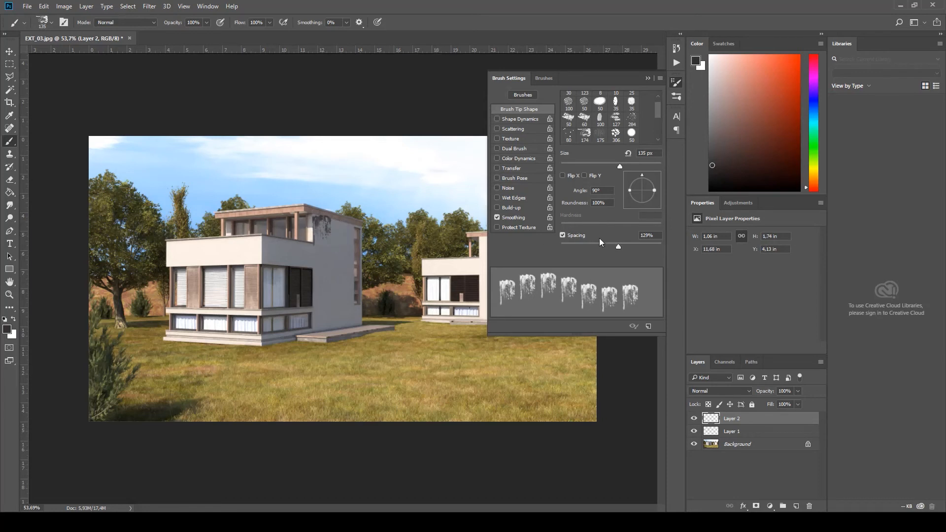
key(ctrl+z)
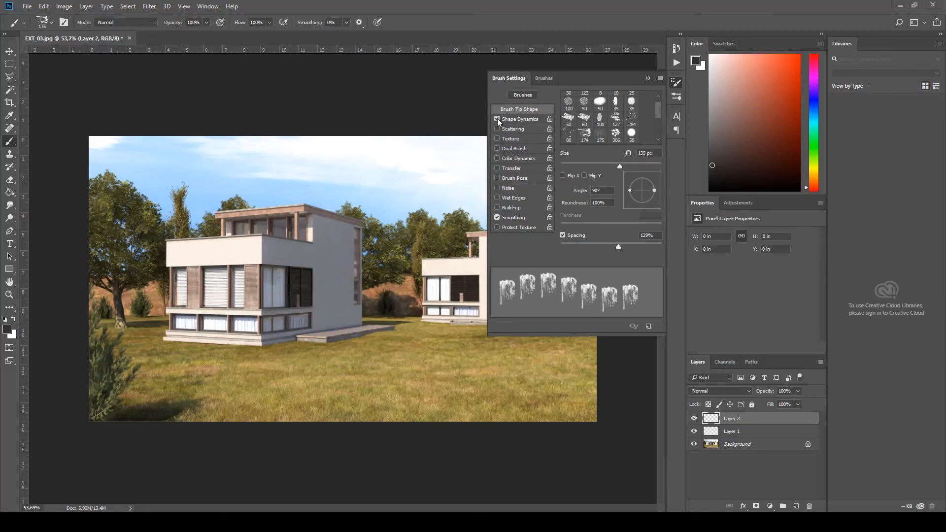
Step: Enable Shape Dynamics with 71% size jitter, test drips along the top of the first house's side wall, and undo them
click(518, 119)
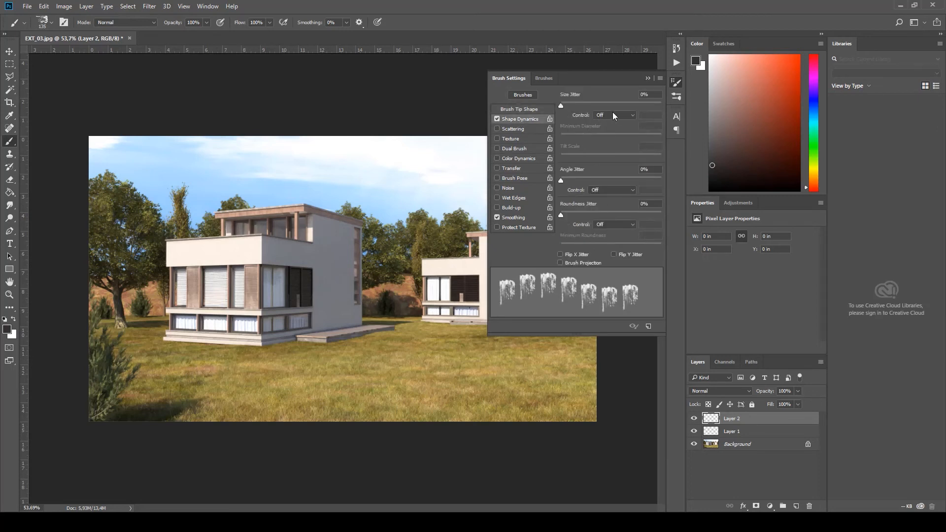
drag(561, 106, 632, 106)
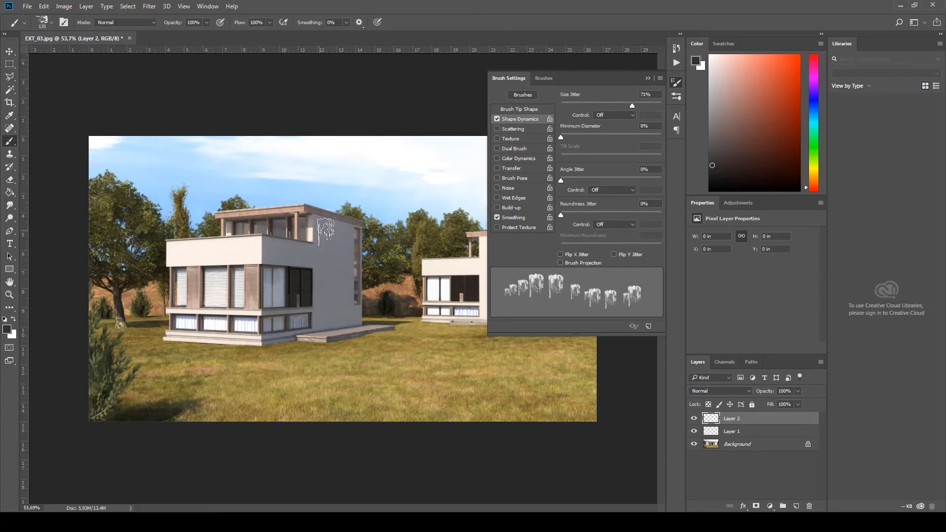
drag(326, 231, 351, 232)
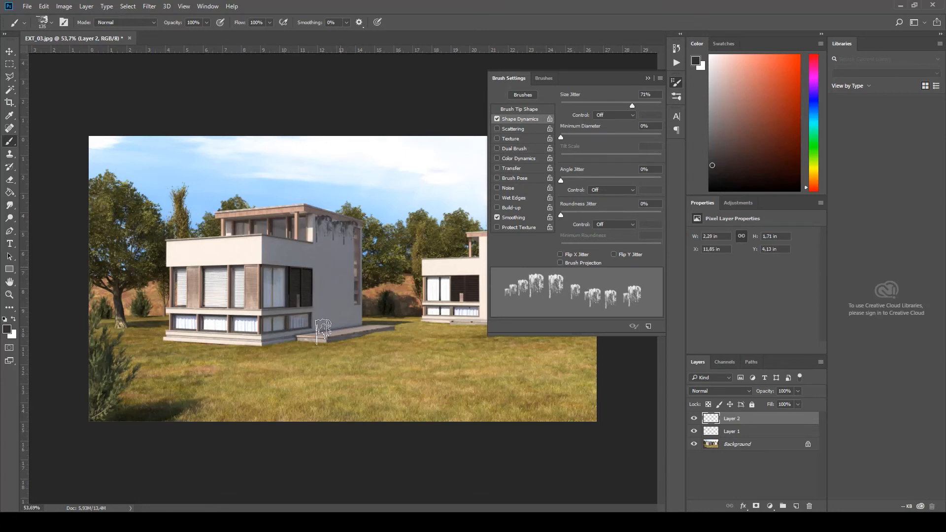
click(334, 235)
key(ctrl+alt+z)
key(ctrl+alt+z)
Step: Try a row of drip stamps in the sky and undo it
alt+right_drag(449, 242, 449, 242)
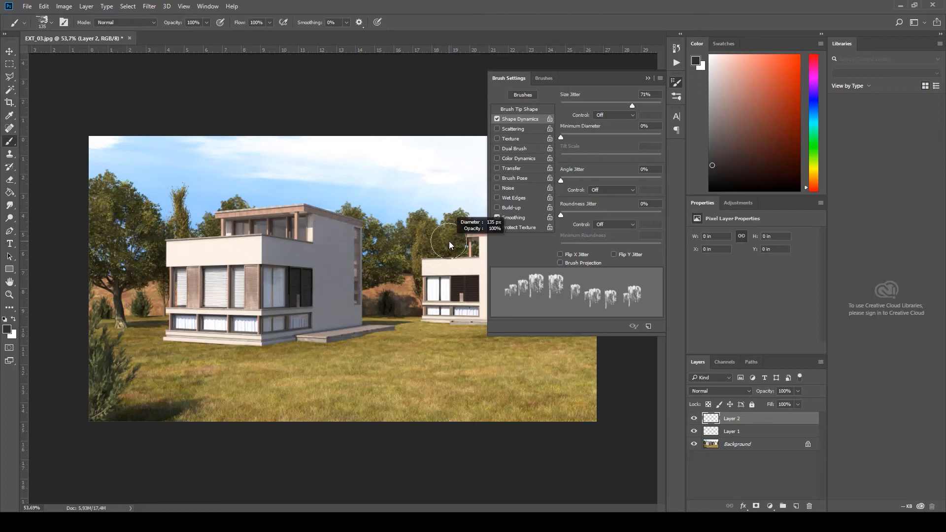
drag(337, 172, 402, 176)
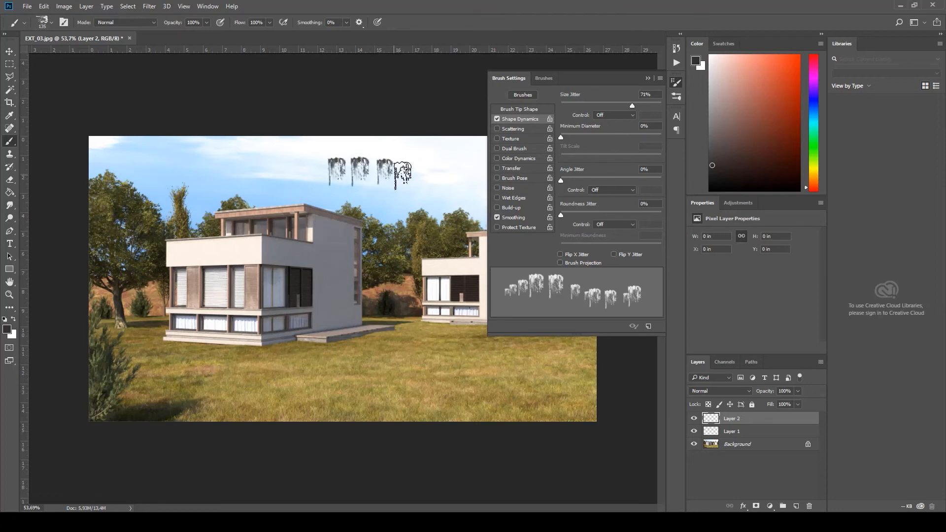
key(ctrl+z)
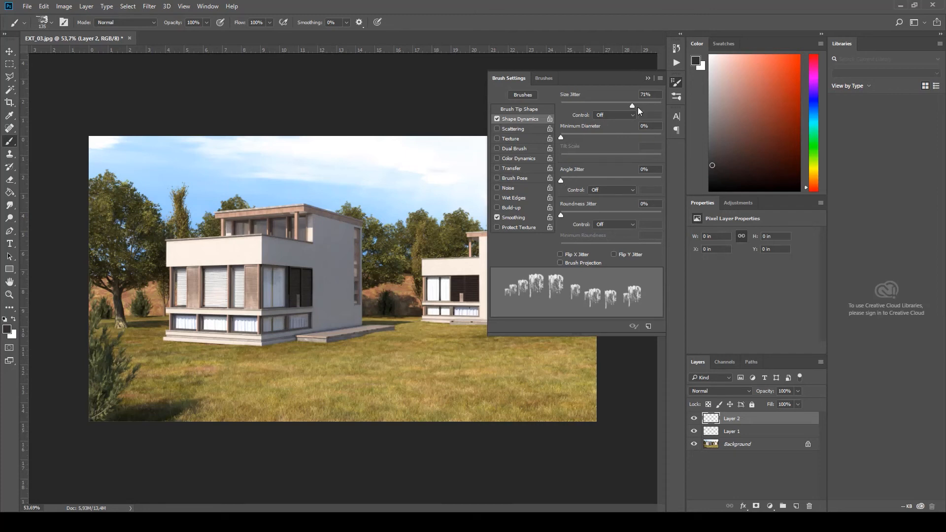
Step: Set the brush's size jitter to 100% and stamp drip stains along the top of the first house's side wall
drag(637, 106, 663, 105)
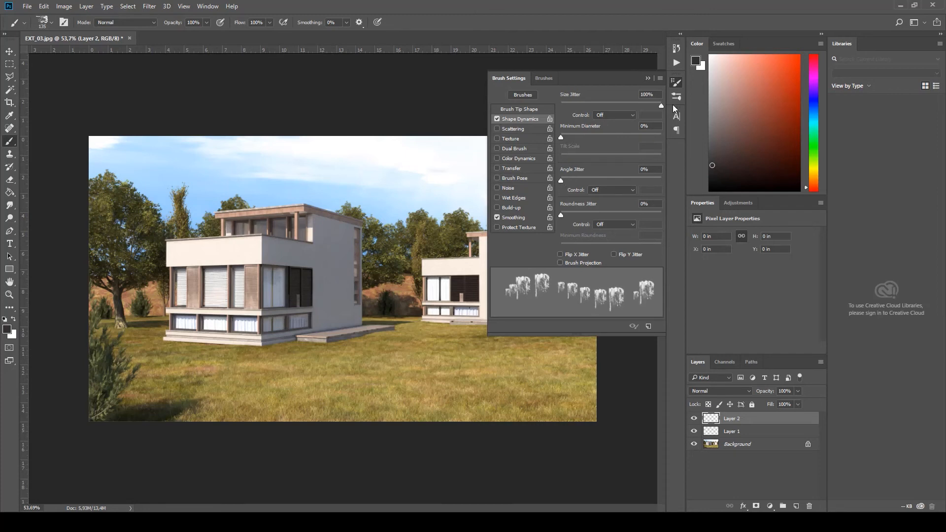
click(318, 223)
click(337, 227)
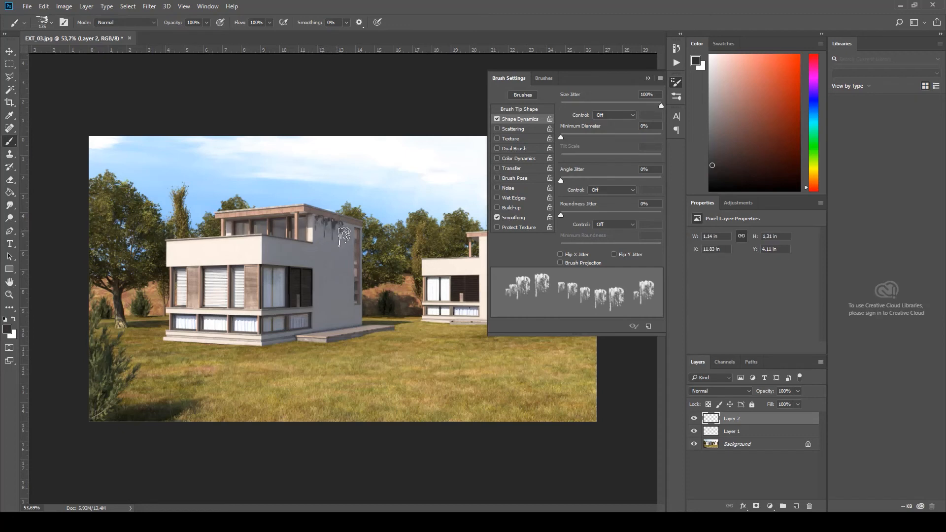
click(345, 232)
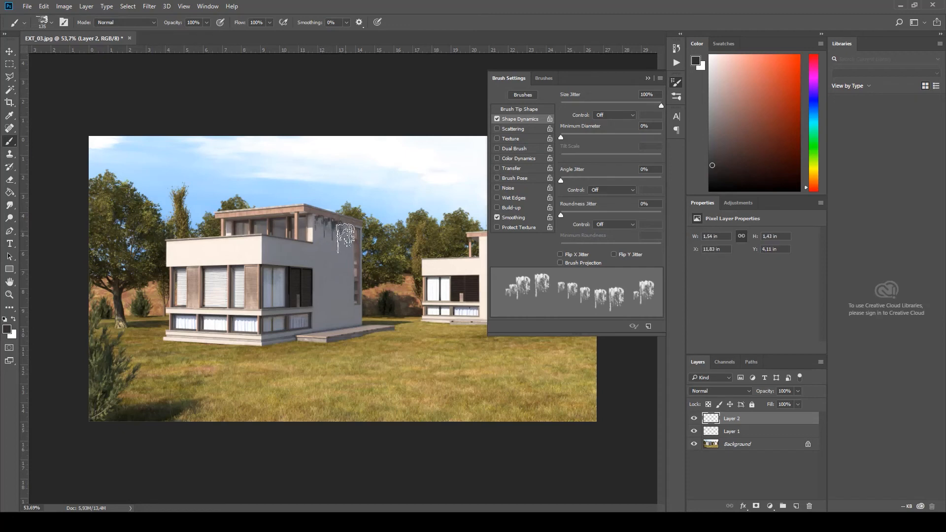
Step: Try drip stamps along the first house's base and front parapet, and undo them
click(269, 343)
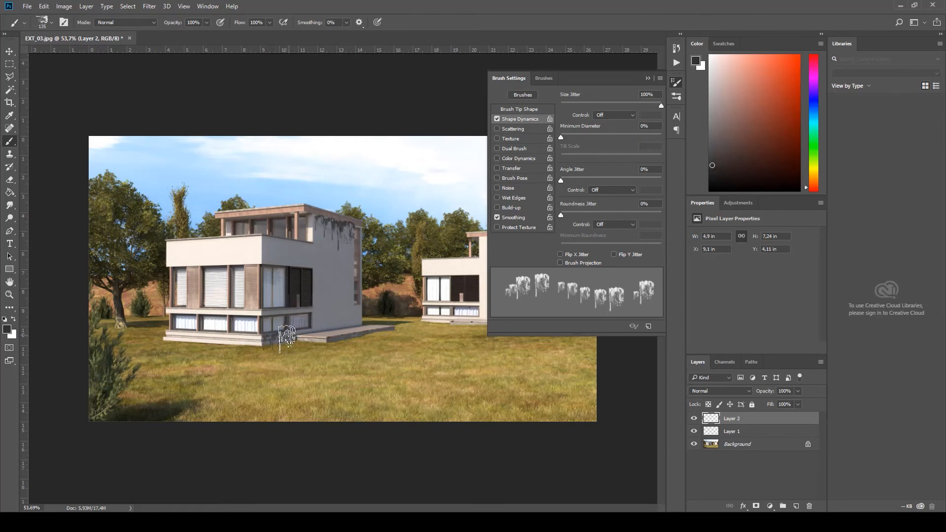
click(288, 342)
click(177, 249)
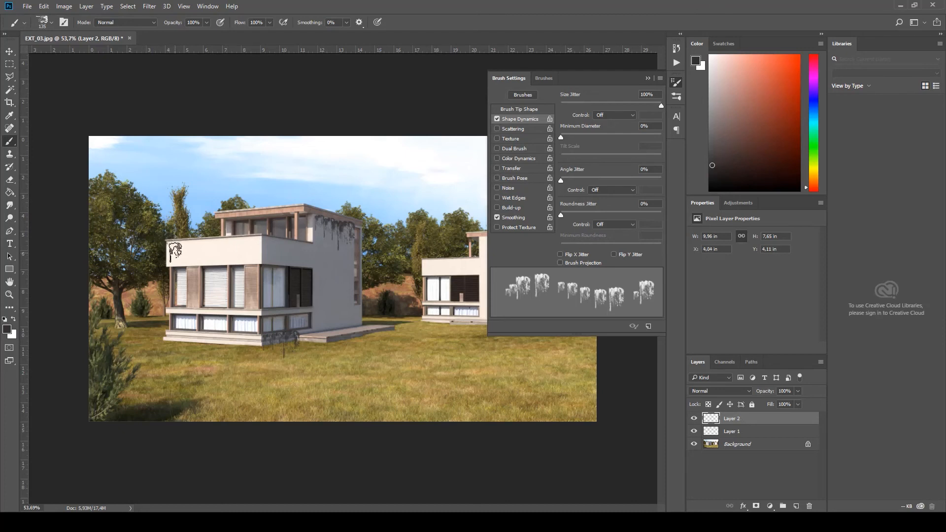
drag(190, 249, 225, 250)
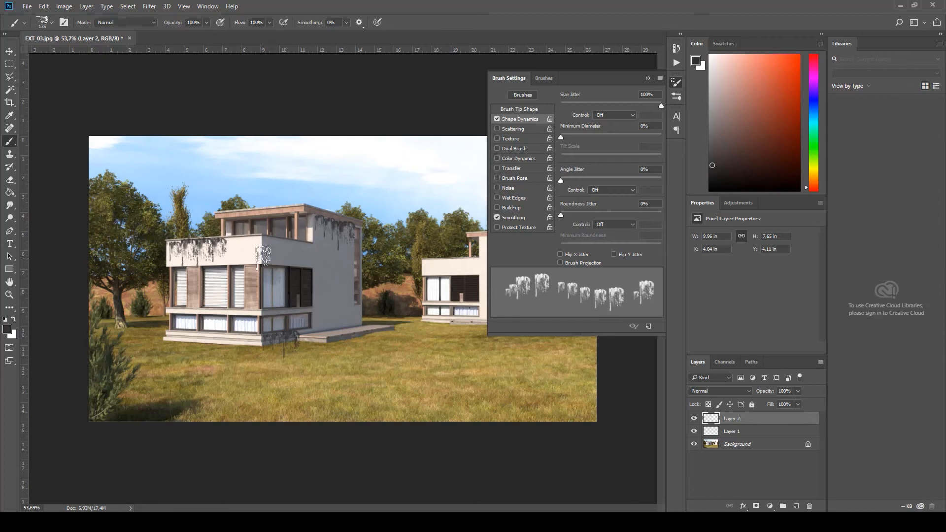
key(ctrl+z)
key(ctrl+z)
key(ctrl+z)
key(ctrl+z)
key(ctrl+z)
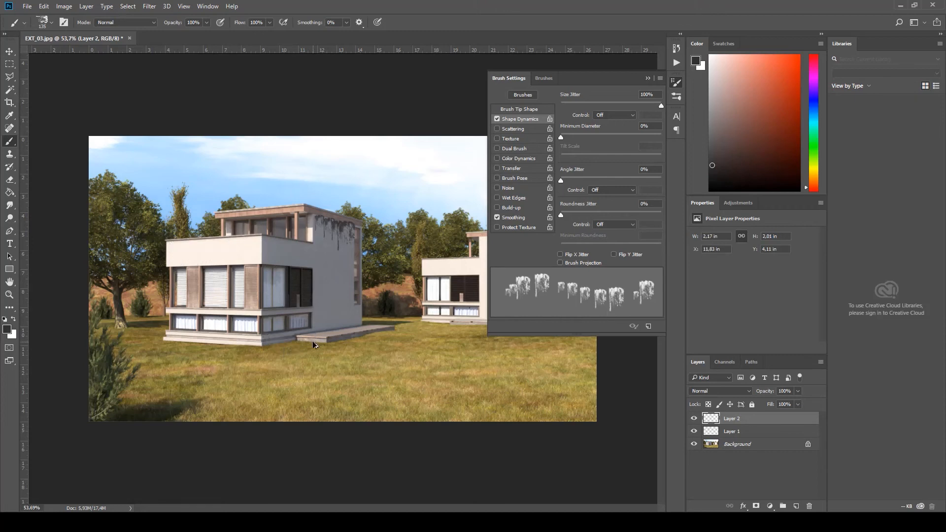
Step: Erase the lower ends of the drip stains on the first house's side wall with the soft Eraser
click(648, 78)
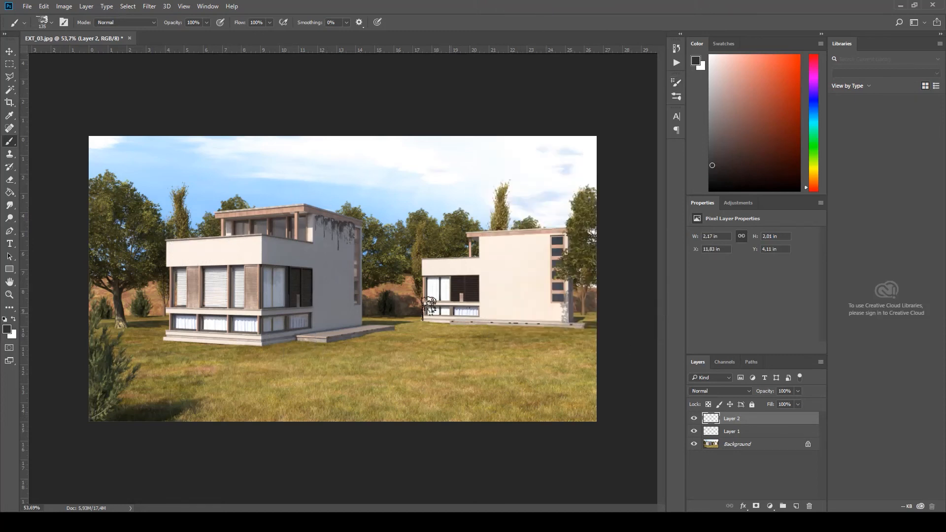
key(e)
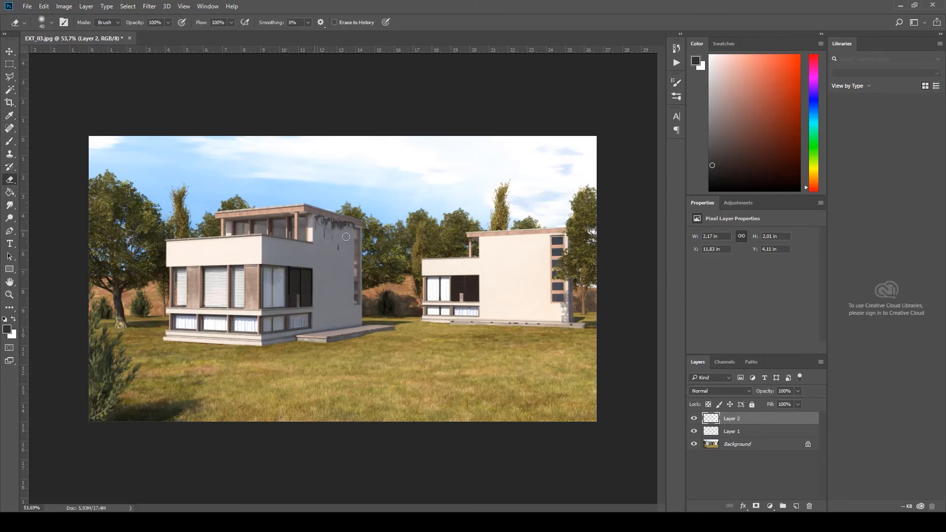
mouse_move(346, 236)
mouse_down()
mouse_move(343, 250)
mouse_move(351, 219)
mouse_up()
Step: Reduce the opacity of Layer 2 to 15% to fade the drip stains
click(798, 391)
mouse_move(780, 400)
mouse_down()
mouse_move(762, 403)
mouse_move(777, 405)
mouse_up()
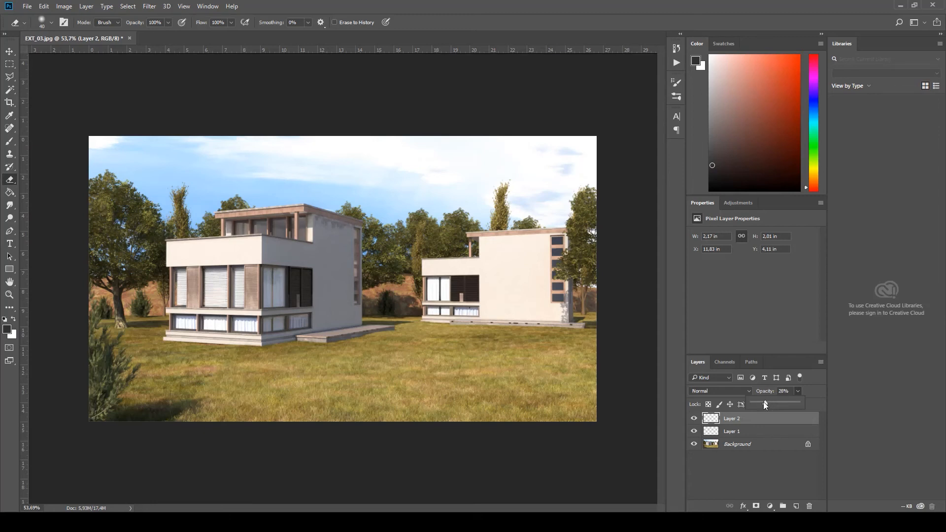
click(780, 390)
key(Return)
Step: Pick the third KYLE Ultimate dry media brush at 25 px and paint dirt along the base of the first house
key(b)
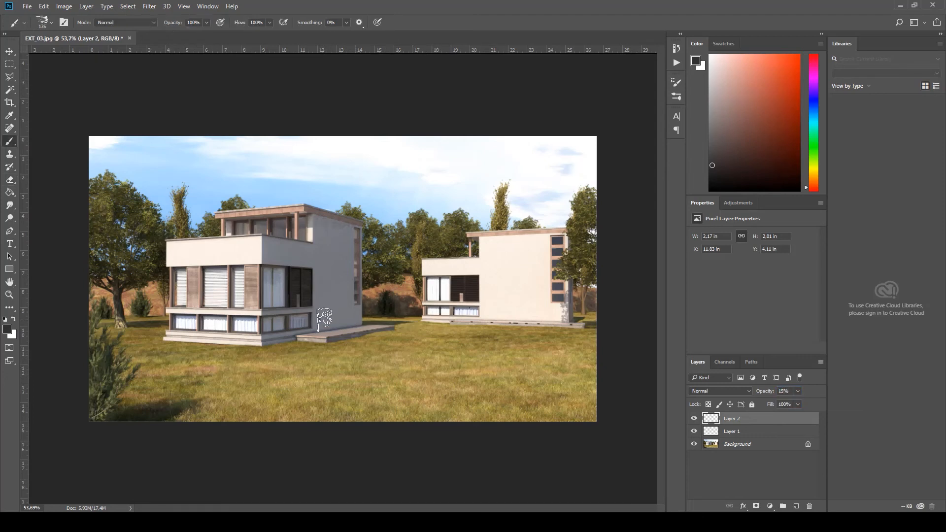
right_click(541, 333)
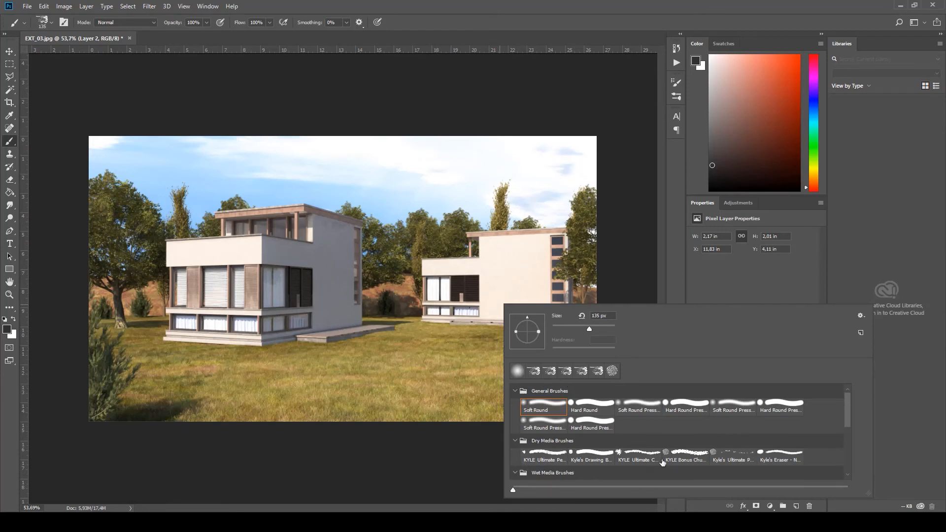
click(640, 456)
click(263, 344)
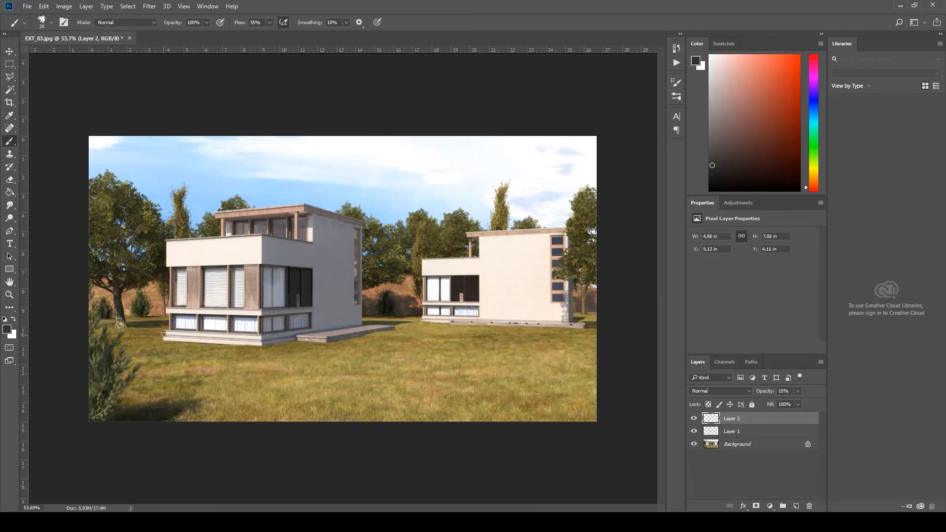
mouse_move(192, 335)
mouse_down()
mouse_move(259, 341)
mouse_move(183, 338)
mouse_move(261, 345)
mouse_up()
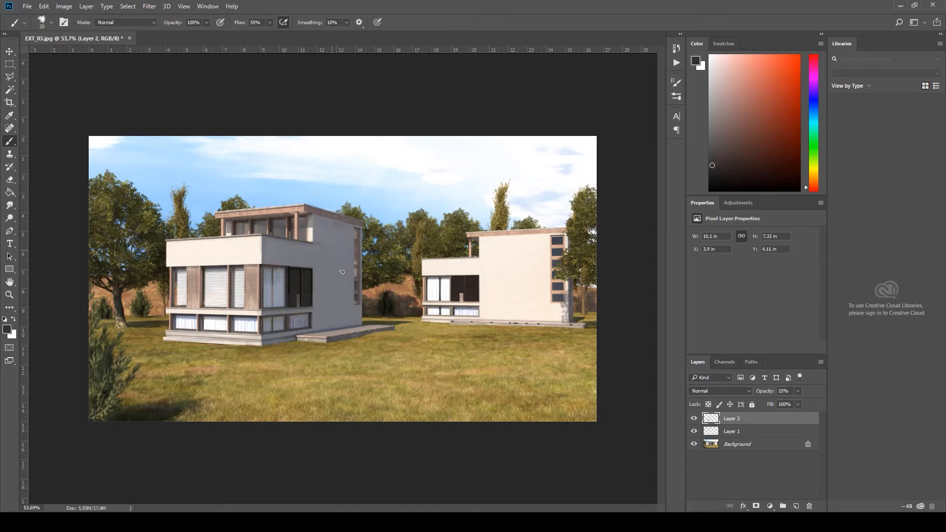
Step: Paint dirt along the first house's front parapet edge and the foot of its side wall
key(e)
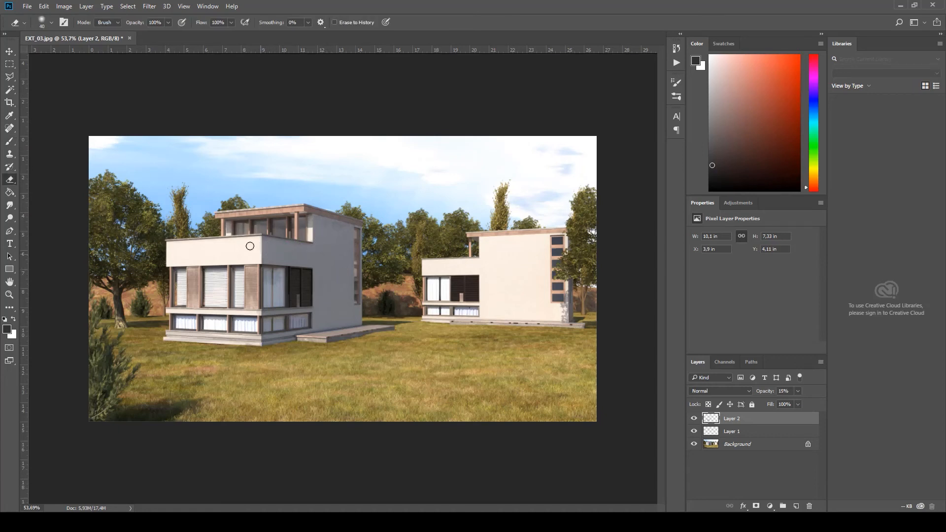
key(b)
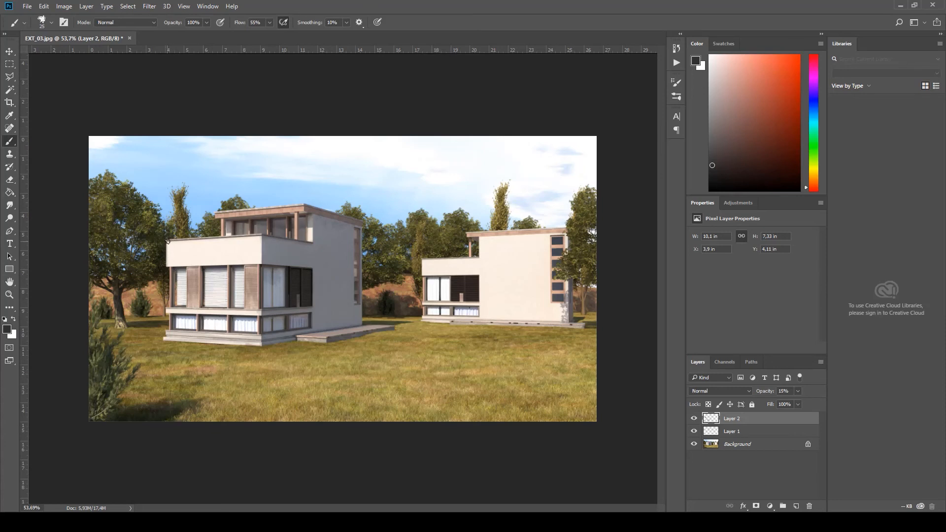
shift+click(261, 237)
drag(293, 337, 380, 321)
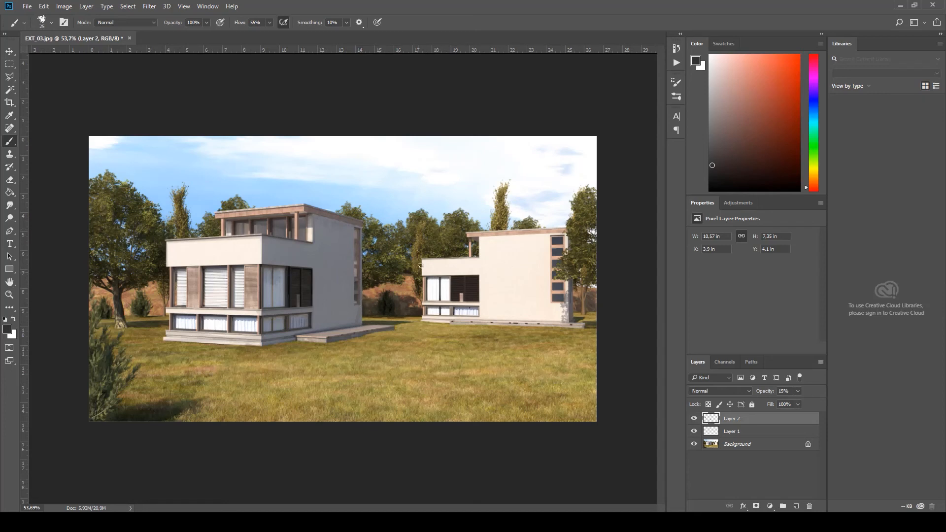
Step: Paint dirt along the second house's roof edges and down to the foot of its wall
mouse_move(424, 274)
mouse_down()
mouse_move(428, 258)
mouse_move(477, 243)
mouse_move(568, 235)
mouse_up()
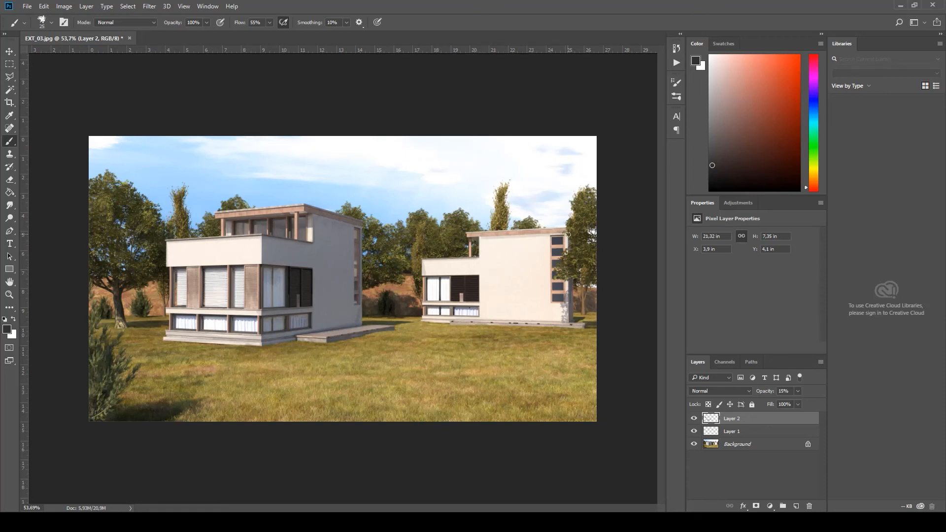
shift+click(568, 328)
right_click(434, 321)
key(Escape)
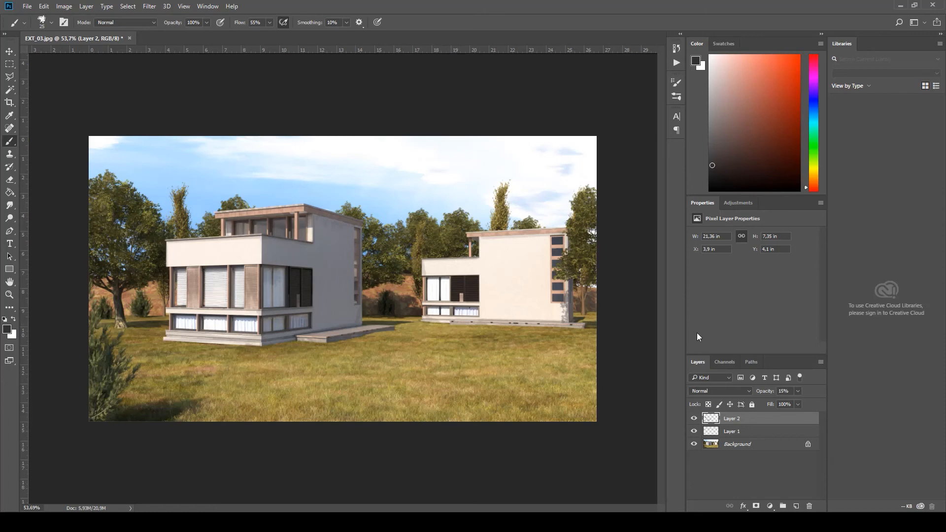
Step: Try smudging the first house's side wall with the A 02 brush at 1471 px and undo the stroke
key(e)
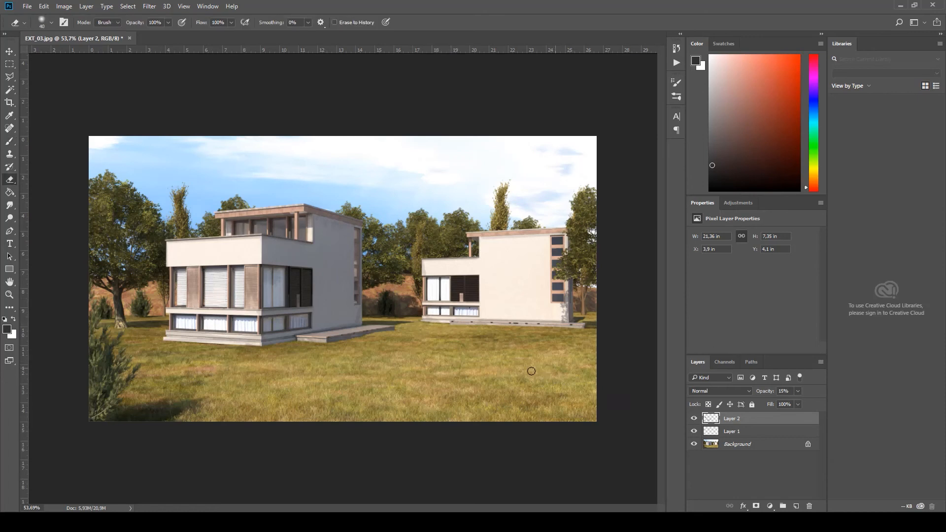
right_click(486, 348)
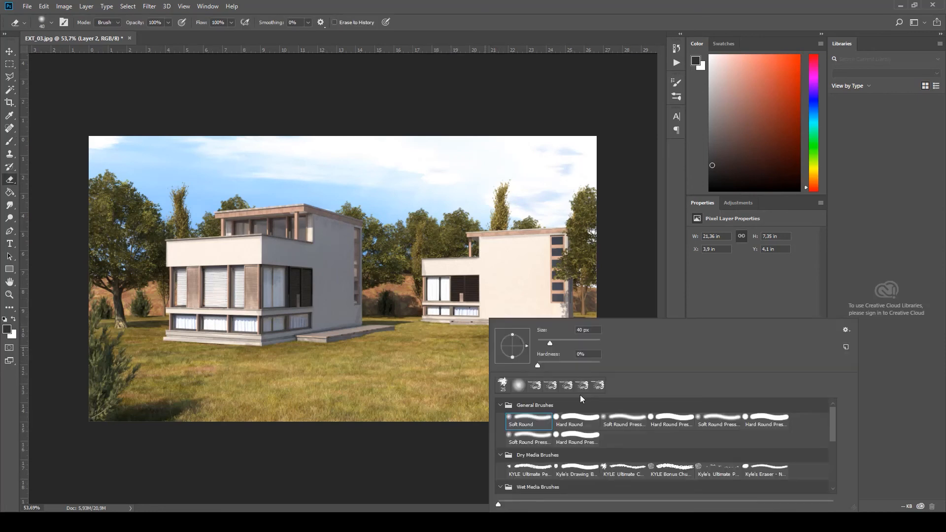
scroll(609, 431, down, 2)
scroll(609, 431, down, 2)
click(623, 431)
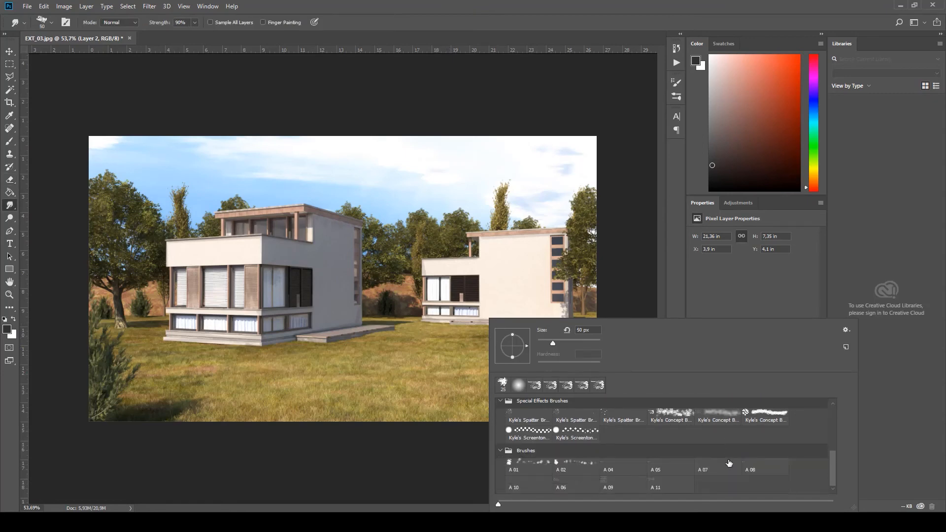
scroll(728, 463, down, 2)
click(608, 487)
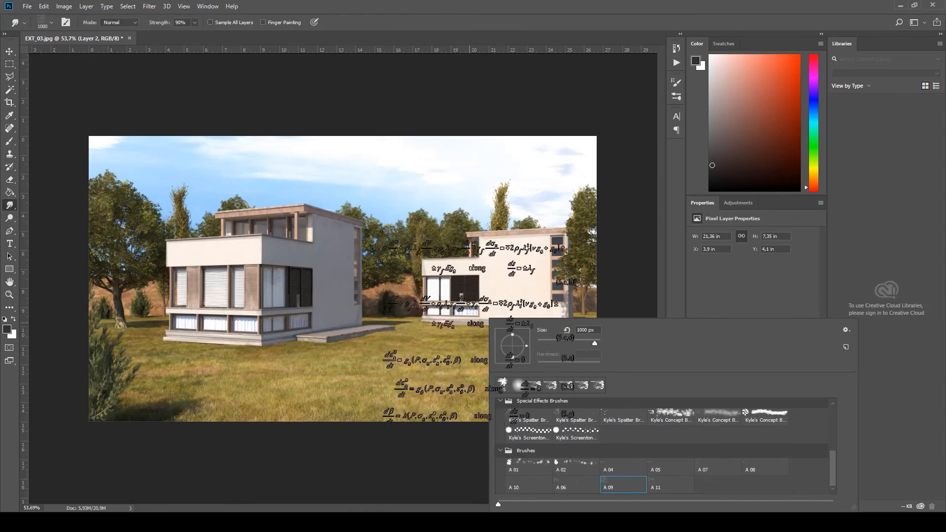
click(576, 463)
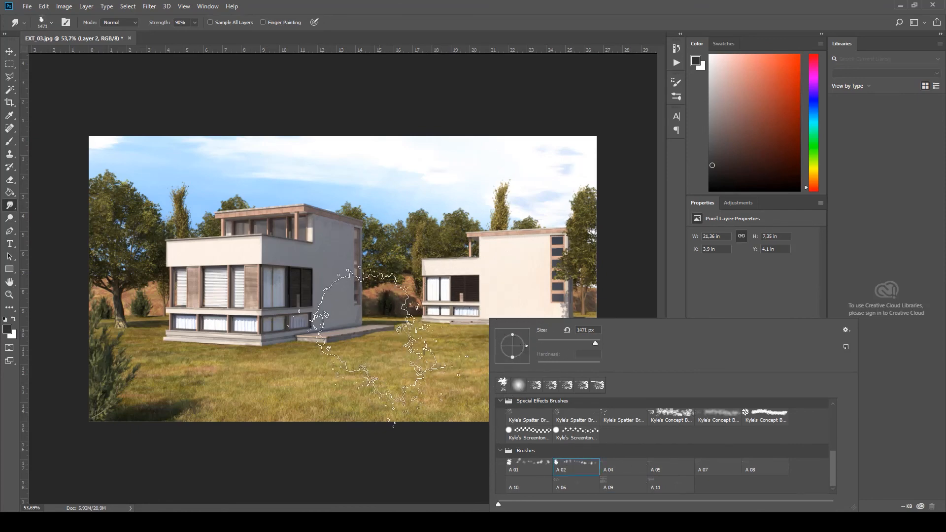
click(328, 286)
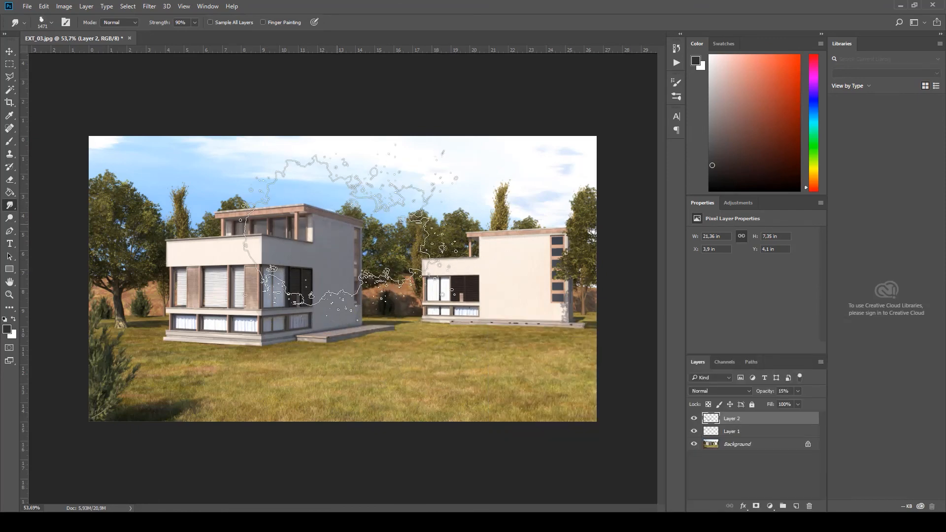
mouse_move(333, 244)
mouse_down()
mouse_move(341, 229)
mouse_move(325, 238)
mouse_move(347, 233)
mouse_up()
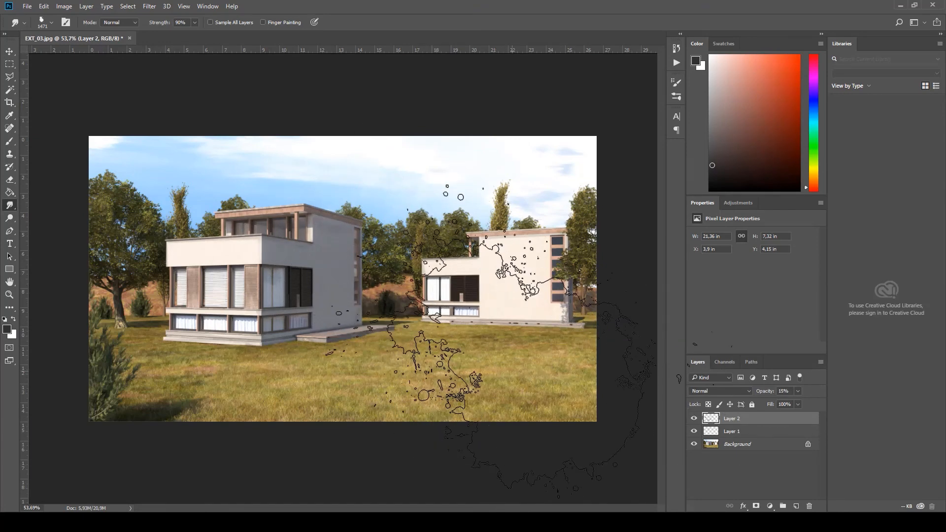
key(ctrl+z)
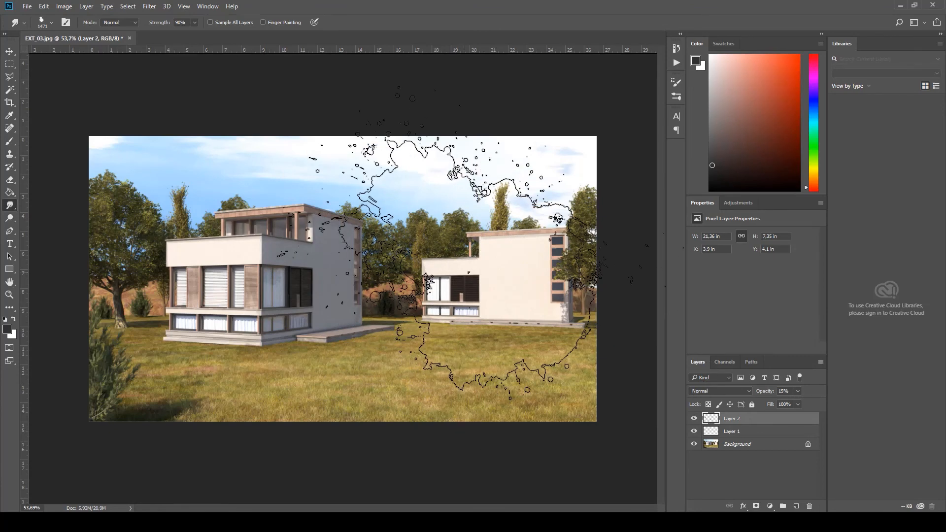
Step: Try the Smudge tool with the A 02 brush reduced to 80 px on the first house's side wall
right_click(489, 287)
drag(575, 297, 541, 292)
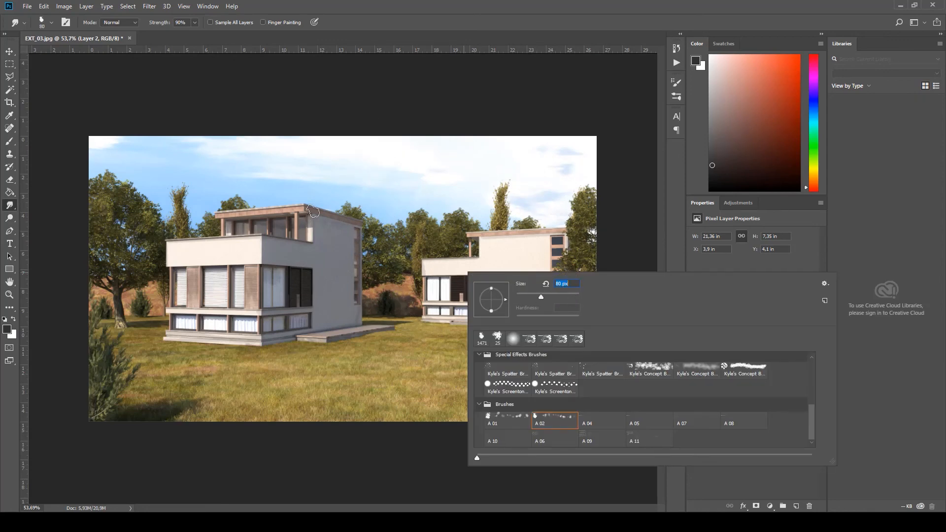
click(326, 223)
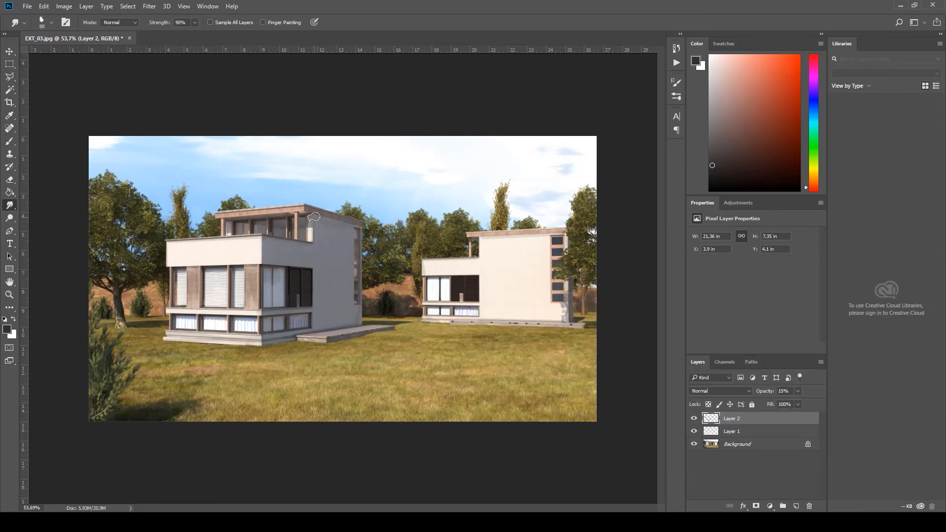
click(23, 24)
click(16, 26)
click(17, 25)
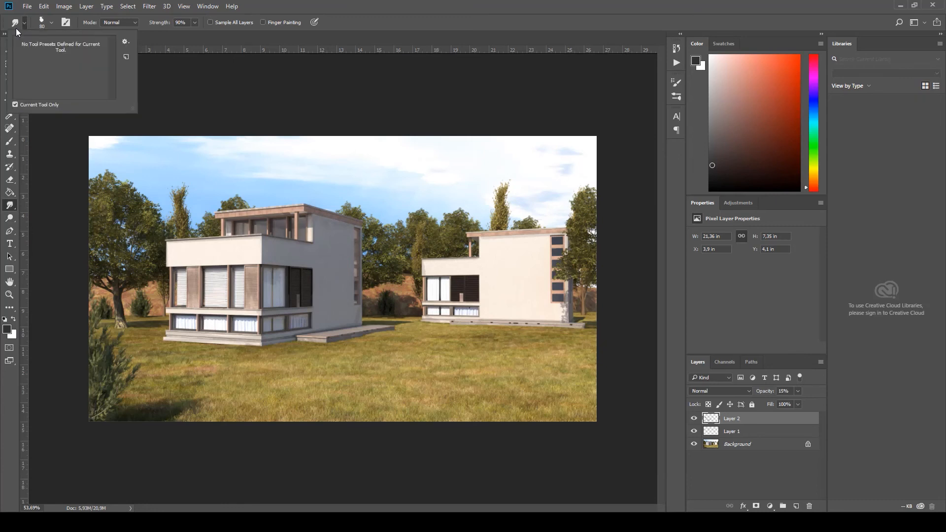
click(16, 25)
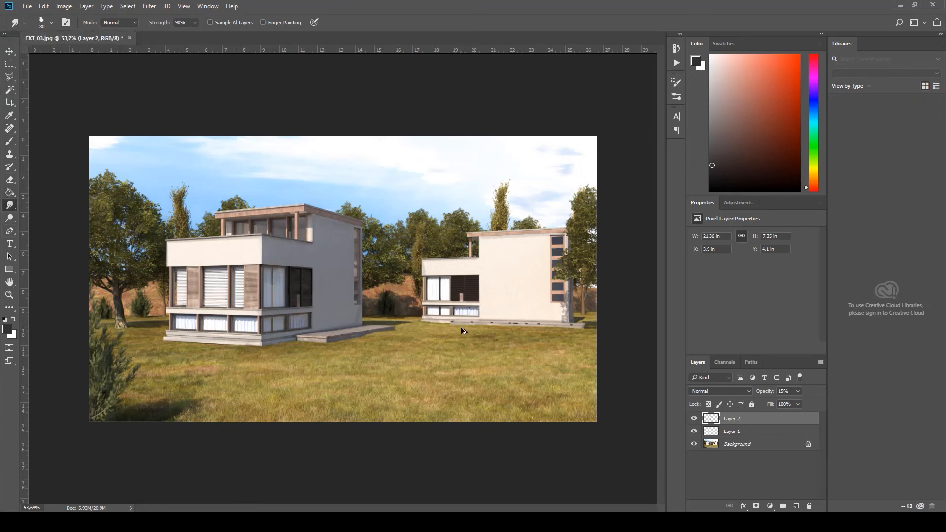
Step: Set the Eraser to the A 01 brush at 51 px and break up the drip stains on the first house's side wall
click(10, 179)
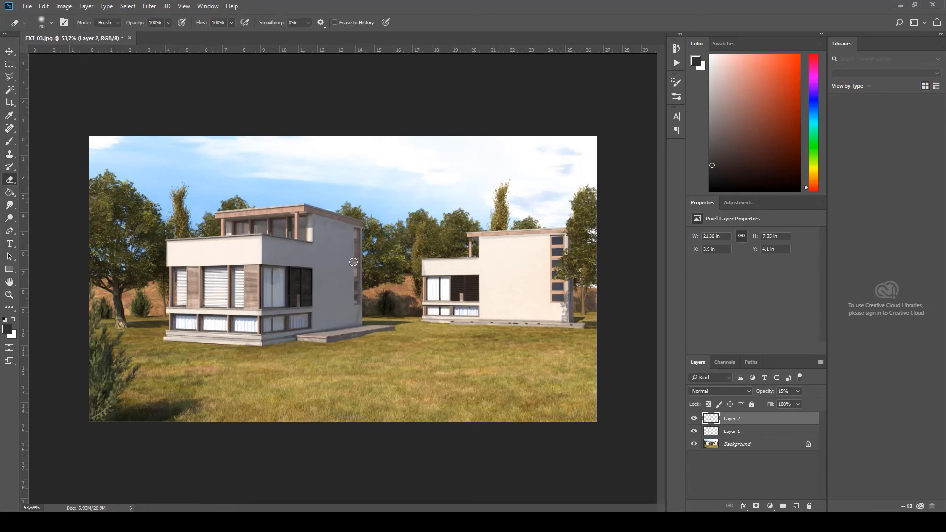
right_click(411, 320)
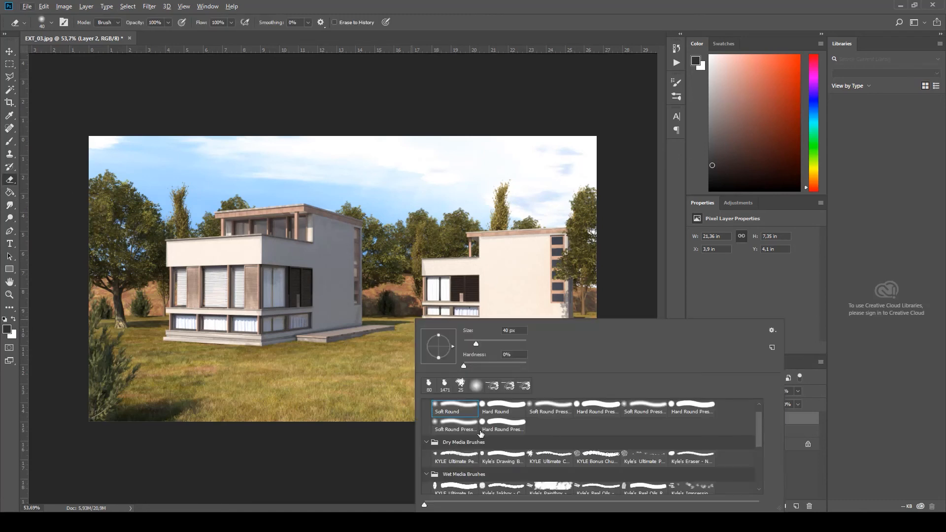
scroll(481, 434, down, 10)
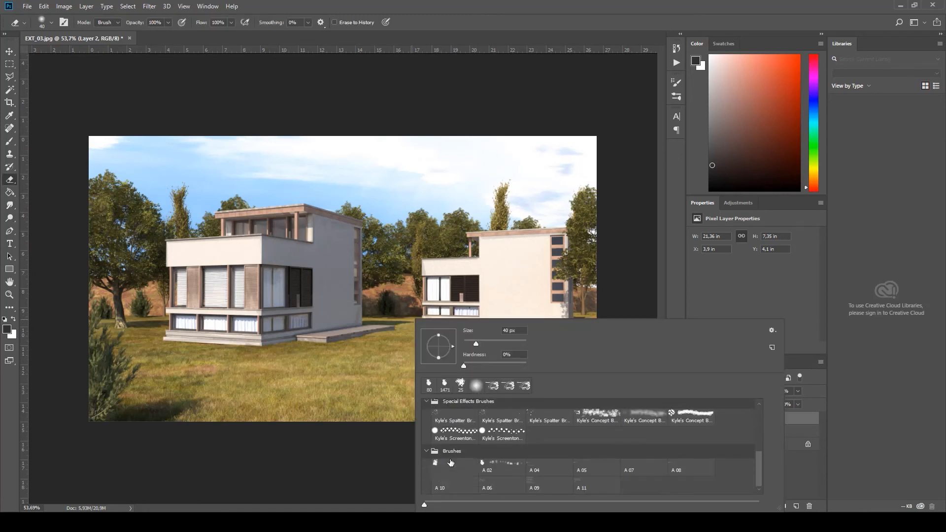
click(450, 462)
drag(480, 341, 482, 341)
click(323, 228)
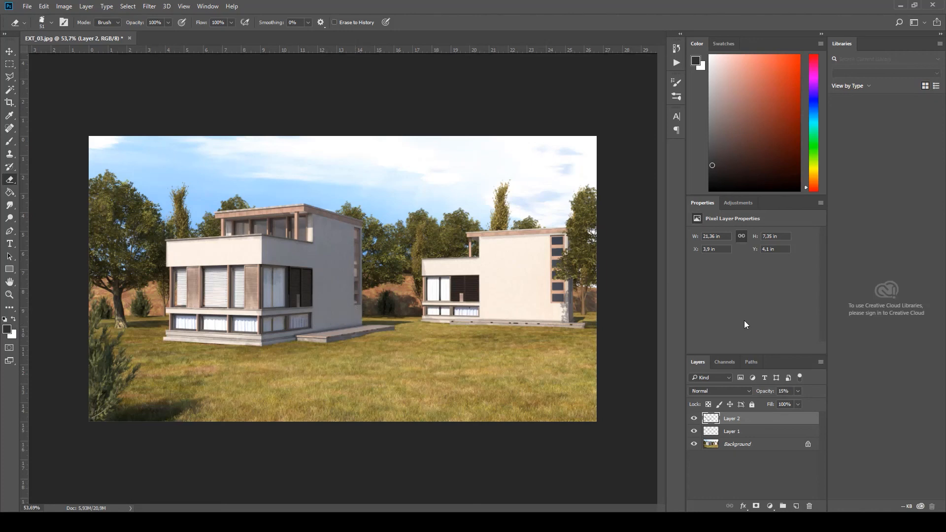
Step: Set the A 01 Eraser brush to 124 px and lighten the dirt along the second house's roof edge on Layer 2
click(694, 422)
click(694, 423)
click(694, 422)
click(693, 422)
right_click(497, 243)
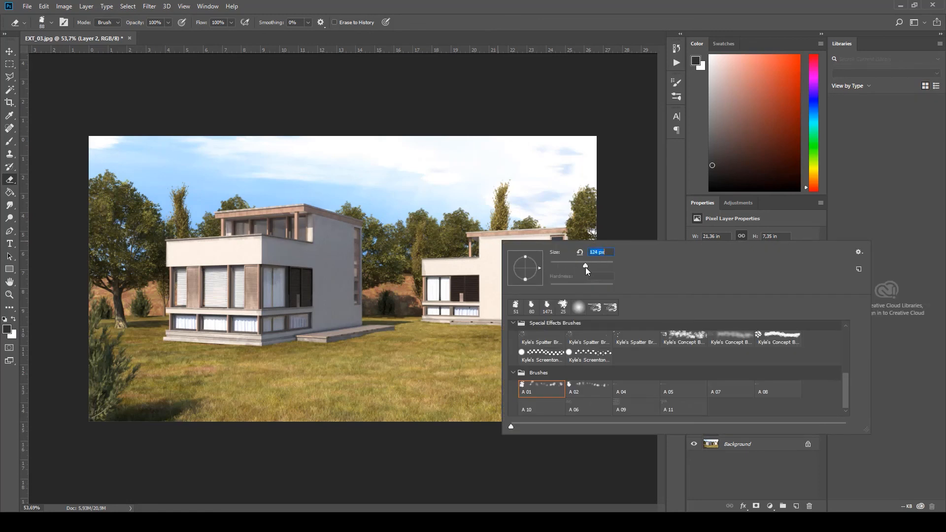
click(489, 238)
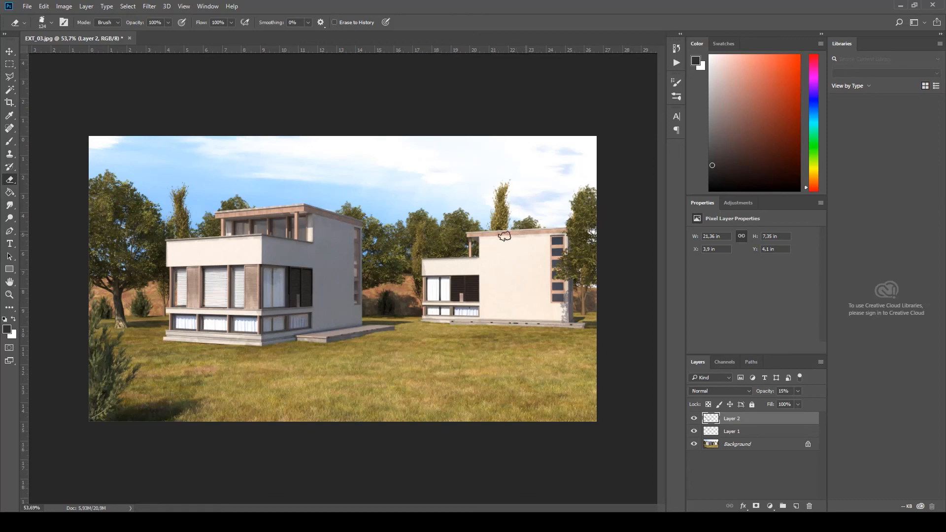
Step: Compare the render with and without the Layer 2 weathering by toggling its visibility
click(694, 418)
click(693, 419)
click(694, 418)
click(694, 418)
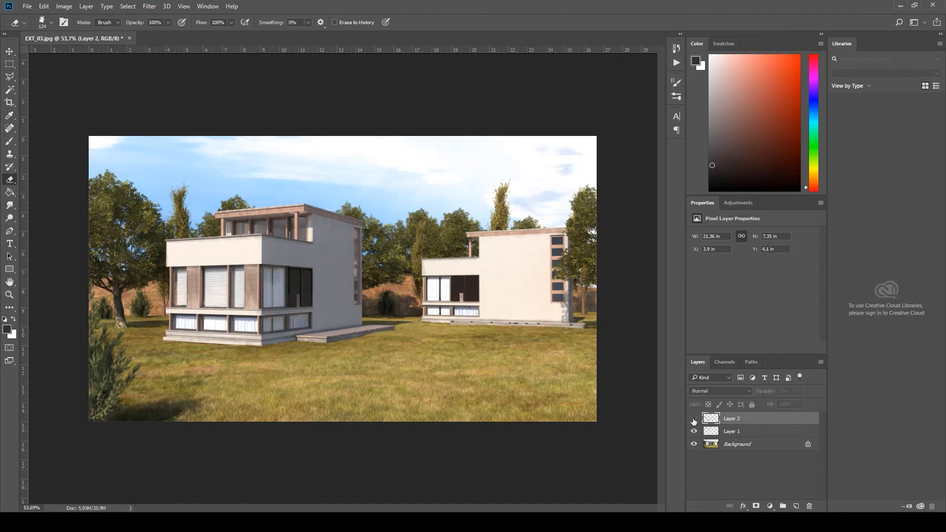
click(693, 418)
click(694, 419)
click(694, 419)
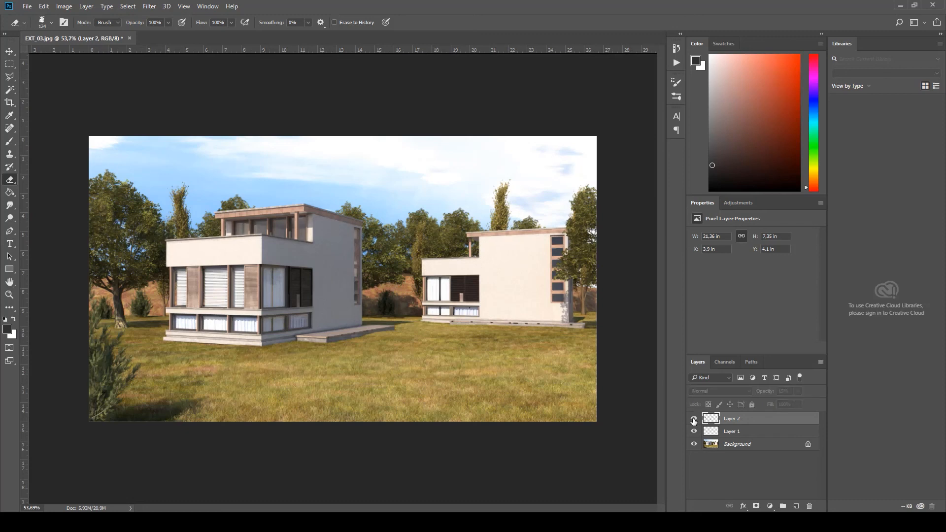
click(694, 419)
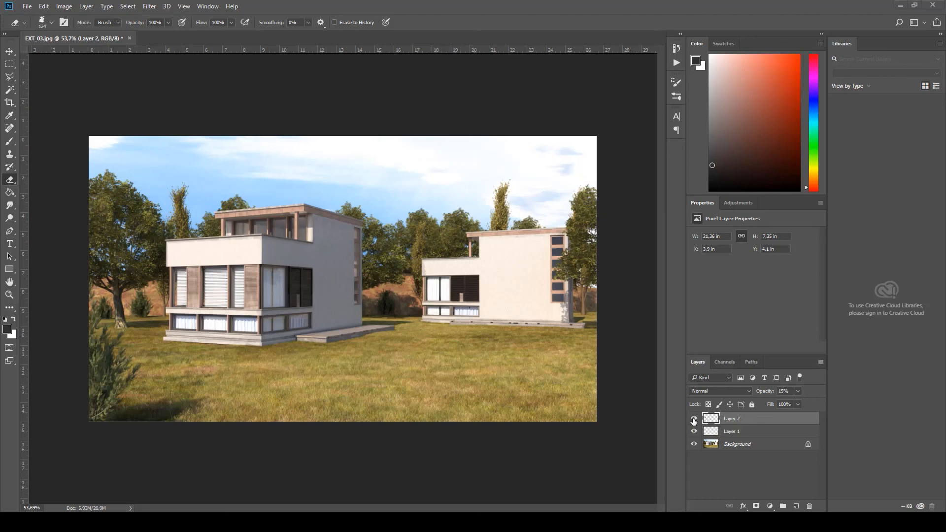
key(alt+Tab)
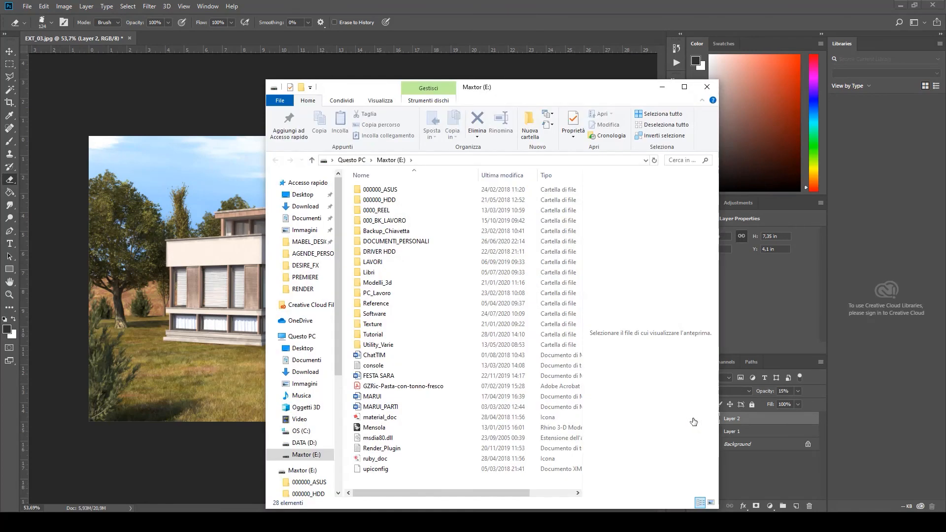
click(662, 83)
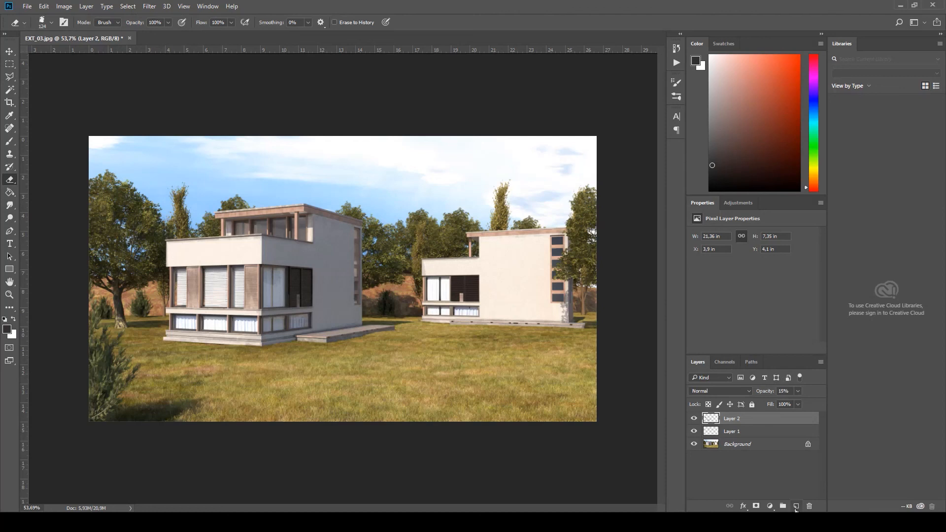
Step: Add a new layer above Layer 2 and fill it with the dark foreground color
click(796, 507)
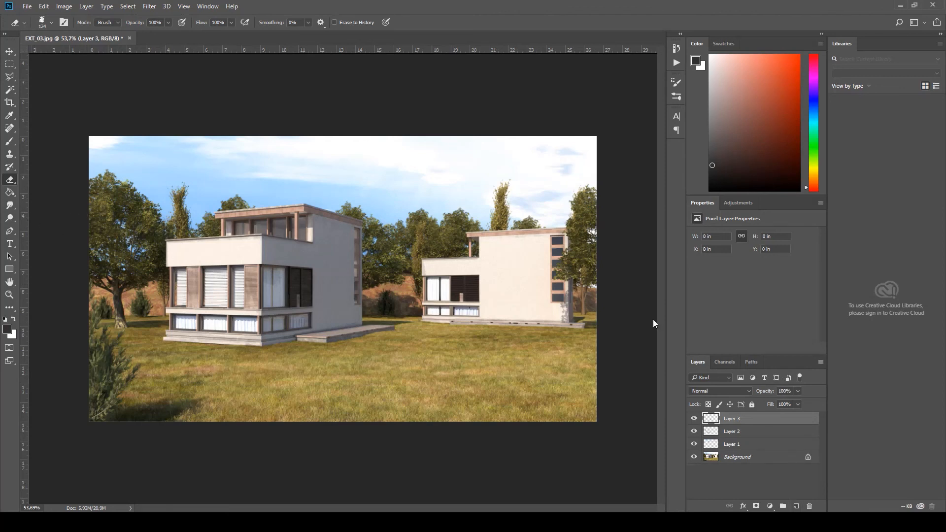
click(10, 193)
click(259, 229)
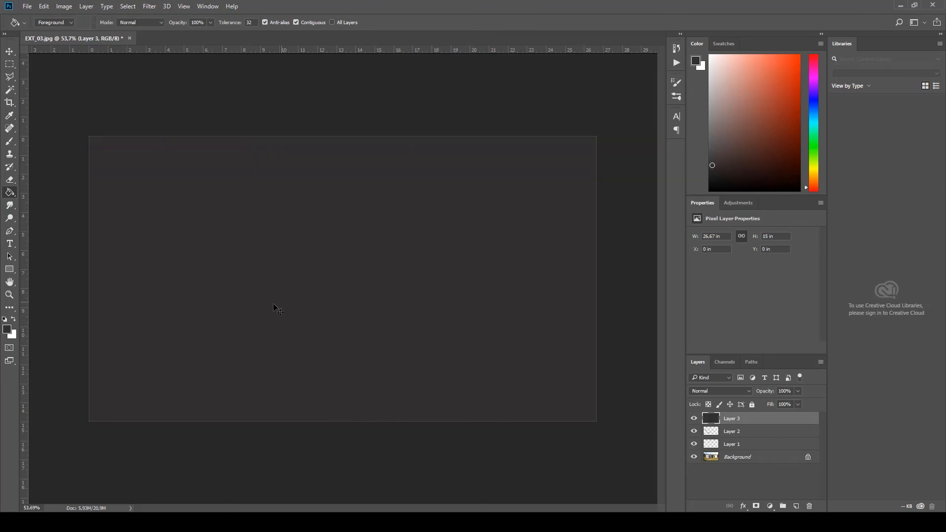
Step: Enlarge the A 01 Eraser brush to 2520 px, test it on the dark fill and undo the stroke
click(9, 179)
right_click(378, 268)
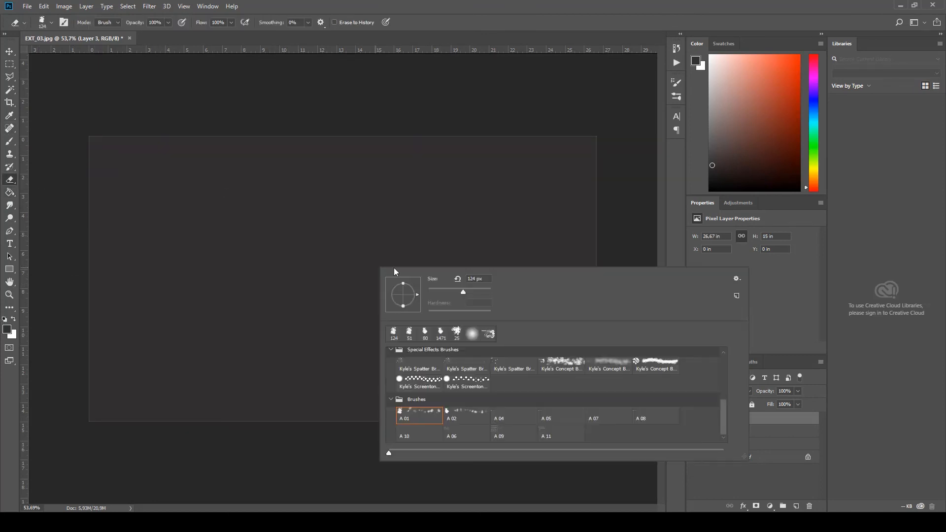
drag(468, 292, 487, 290)
click(306, 257)
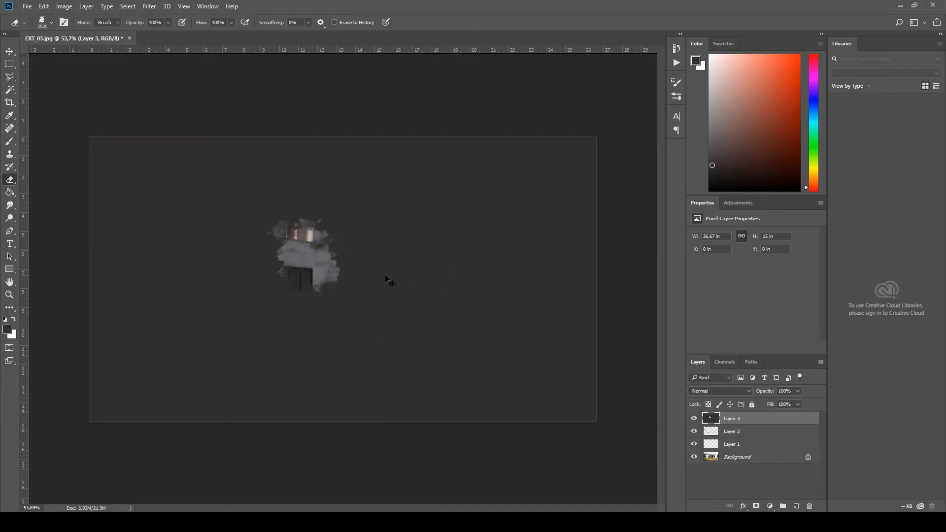
key(ctrl+z)
Step: Erase the dark fill over the houses, trees and lawn, leaving ragged dark patches in the sky's upper corners
click(350, 266)
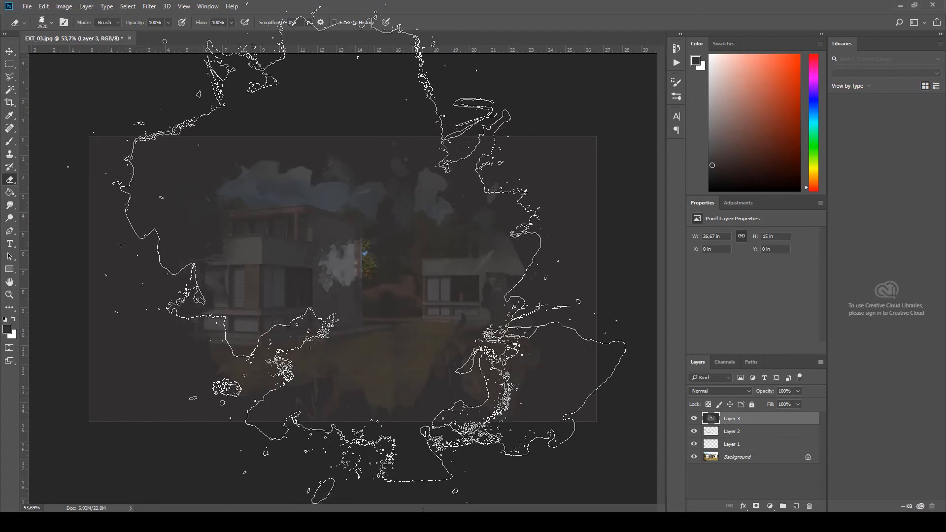
click(355, 270)
click(347, 281)
click(340, 292)
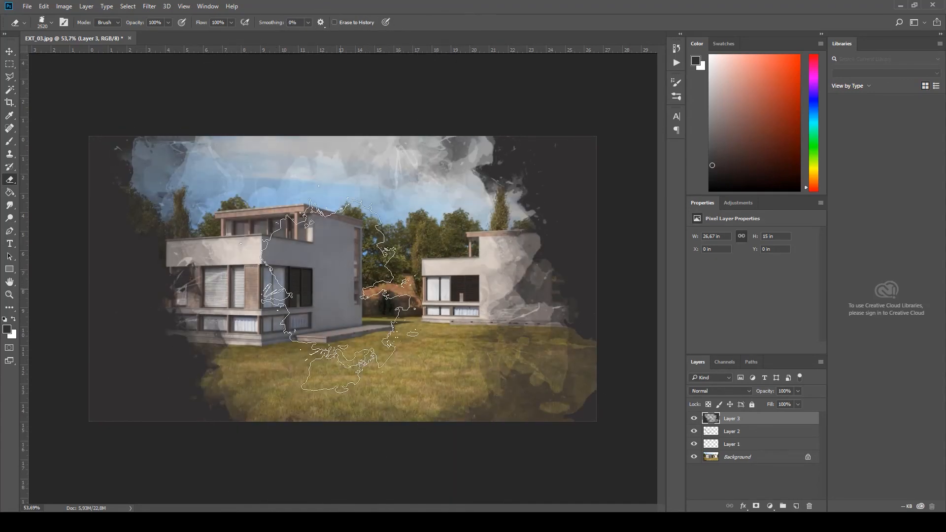
click(310, 297)
click(223, 270)
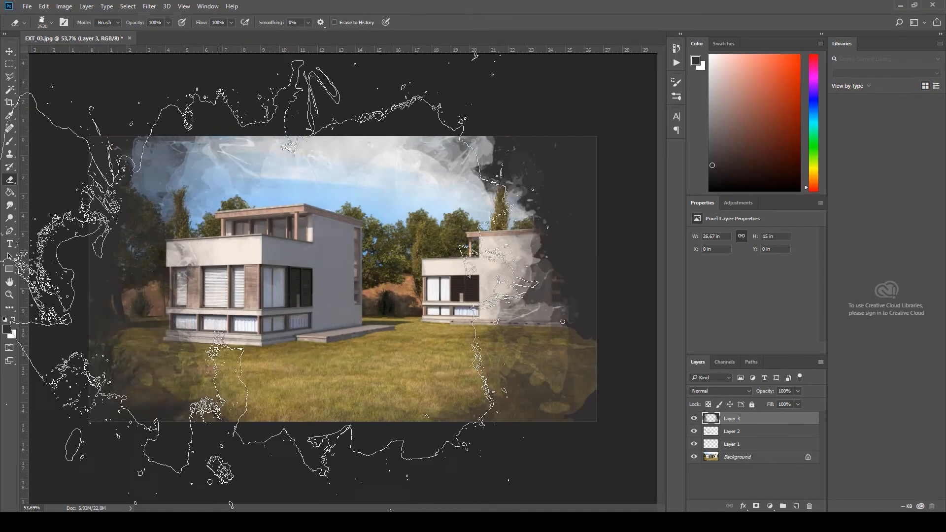
click(220, 269)
click(439, 288)
click(498, 298)
click(515, 306)
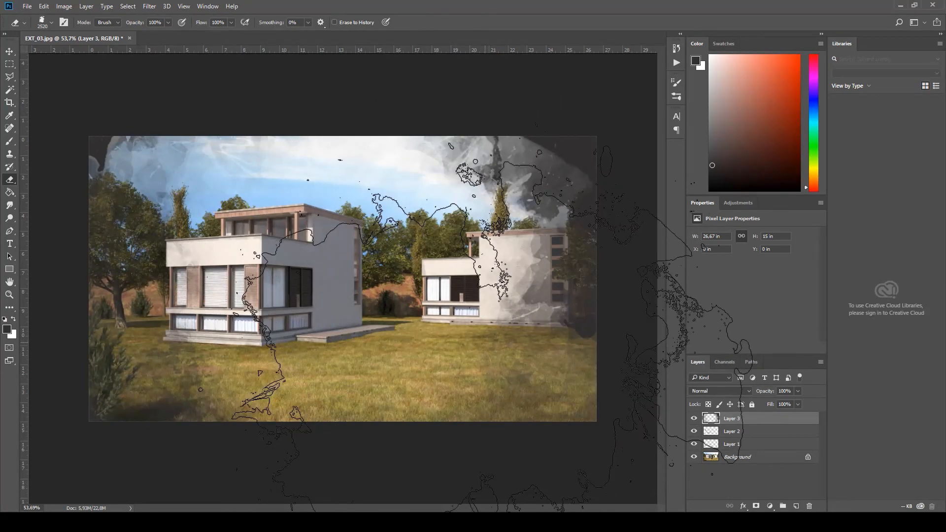
click(508, 308)
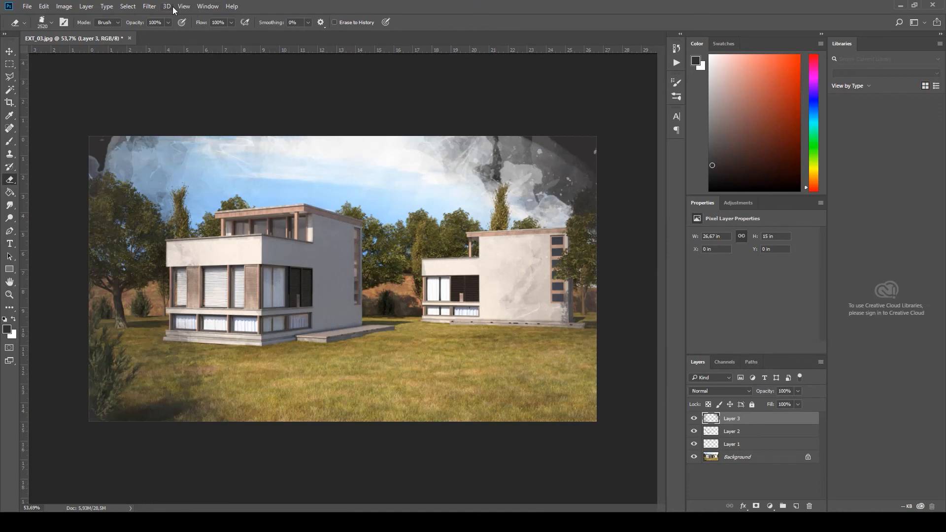
Step: Set the opacity of Layer 3 to 50%
click(149, 6)
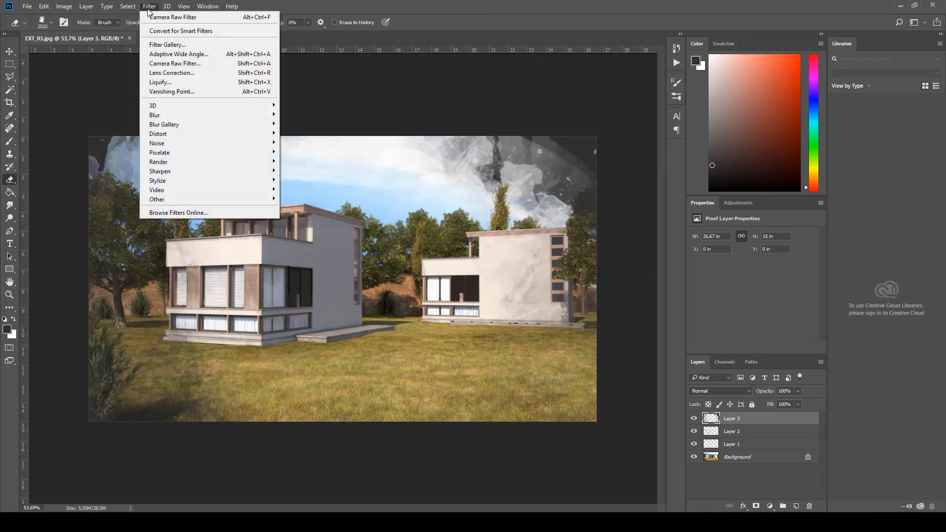
click(793, 481)
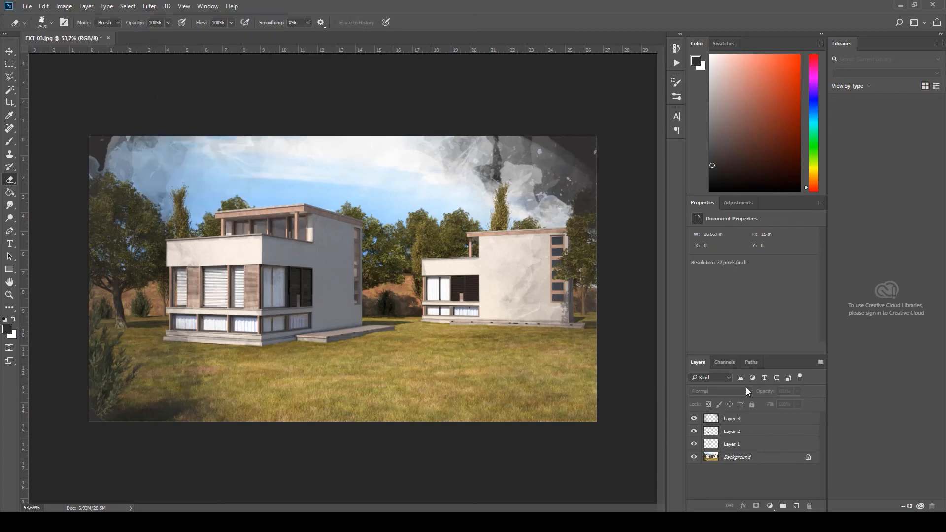
click(734, 419)
click(740, 391)
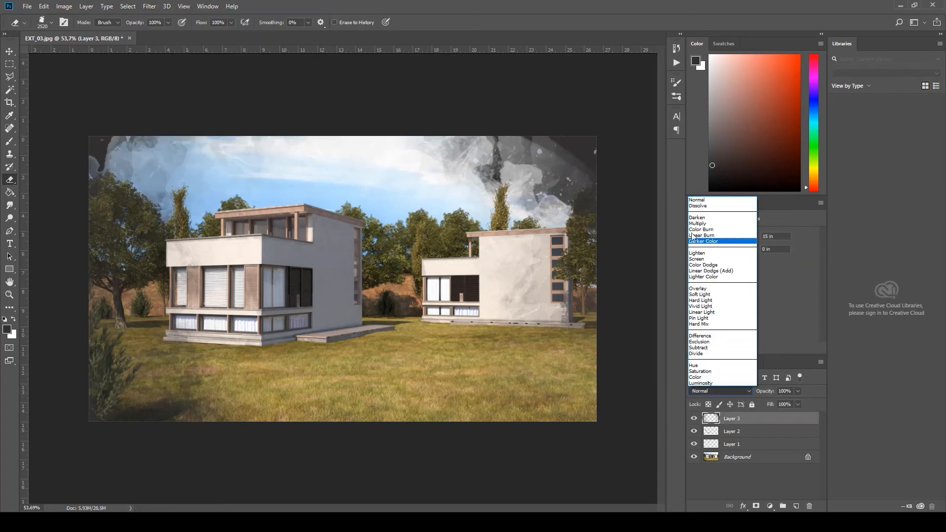
click(689, 486)
click(786, 391)
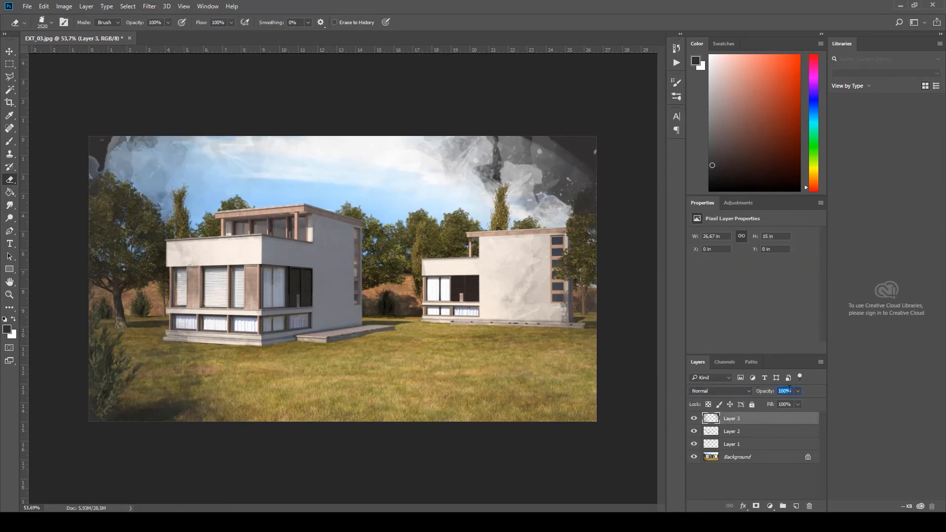
text(50)
key(Return)
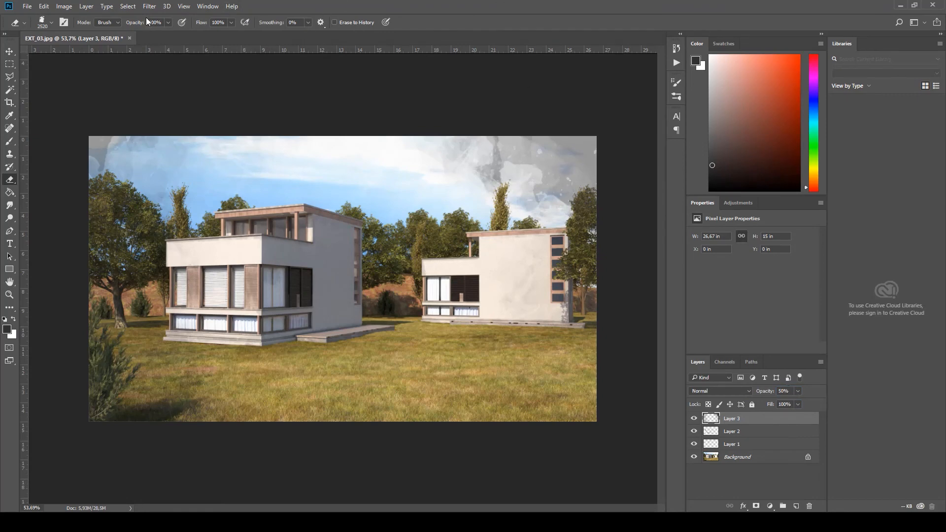
Step: Apply a Gaussian Blur with a radius of 27.7 pixels to Layer 3
click(149, 6)
mouse_move(168, 7)
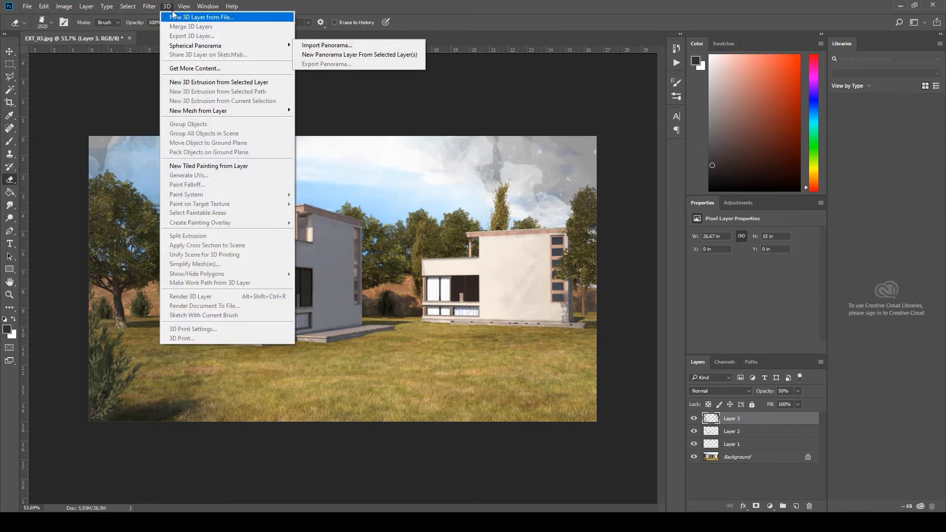
click(168, 7)
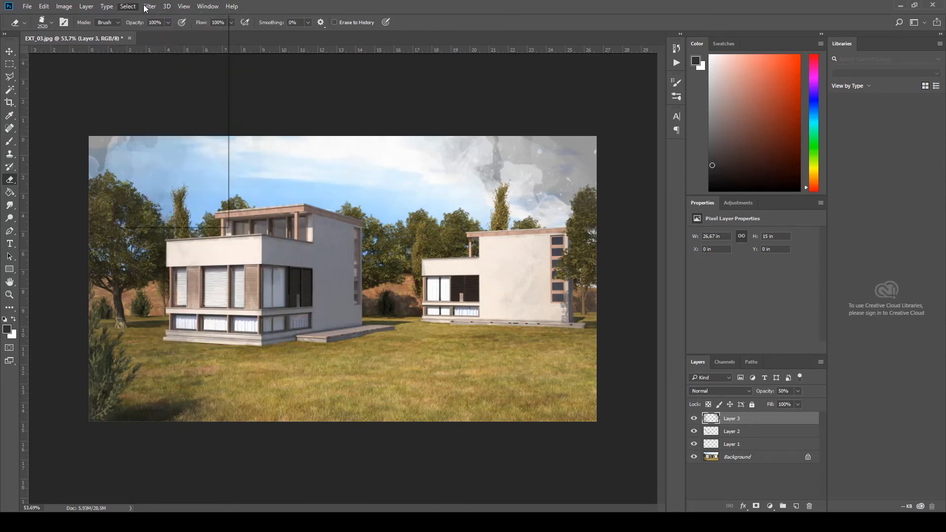
click(149, 6)
mouse_move(166, 116)
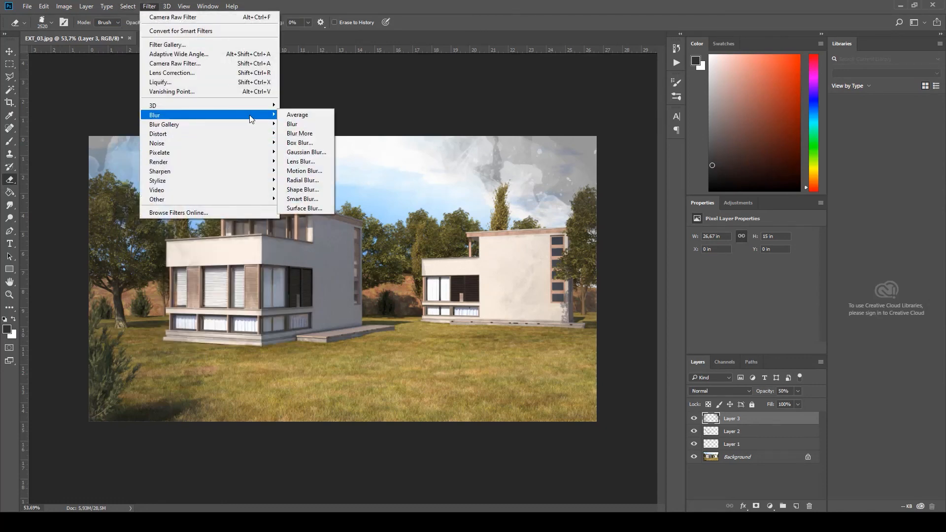
click(302, 152)
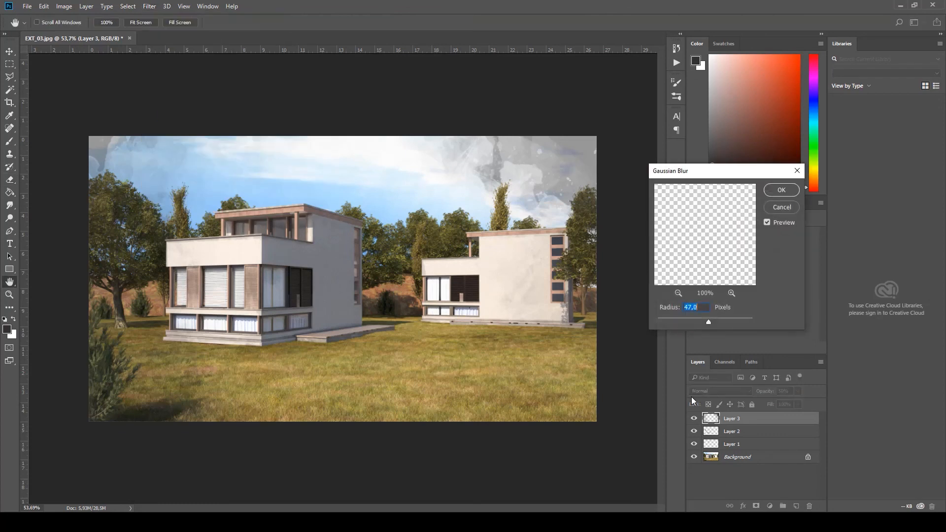
drag(708, 323, 702, 321)
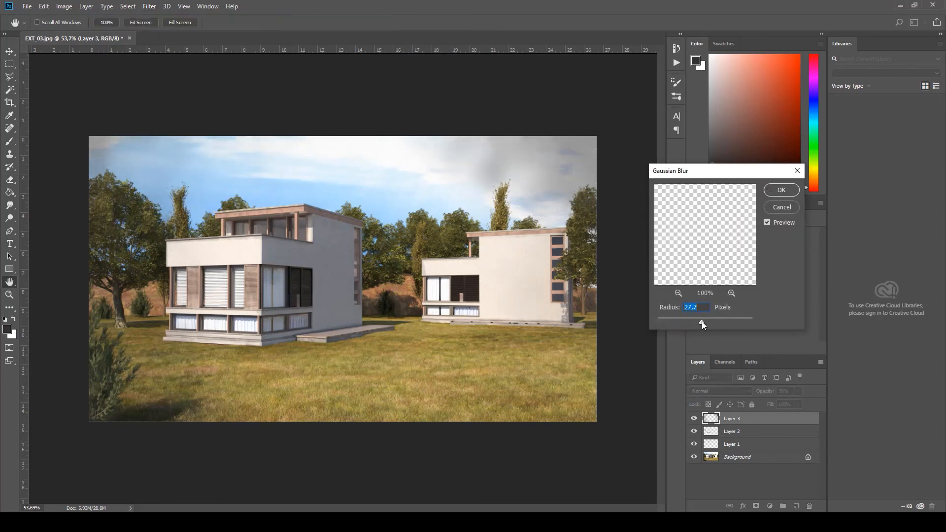
click(781, 190)
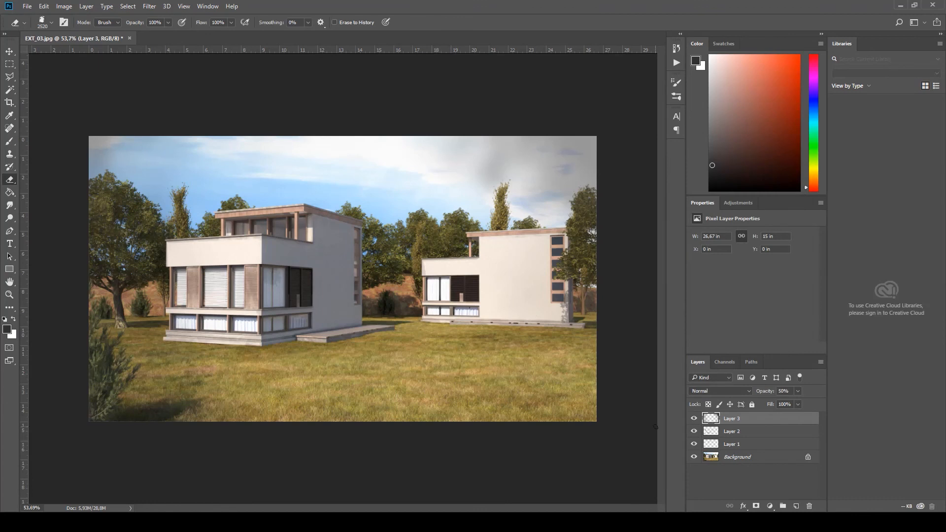
Step: Set the Eraser to the Soft Round brush at 2520 px, try it on the sky's dark haze and undo the stroke
key(w)
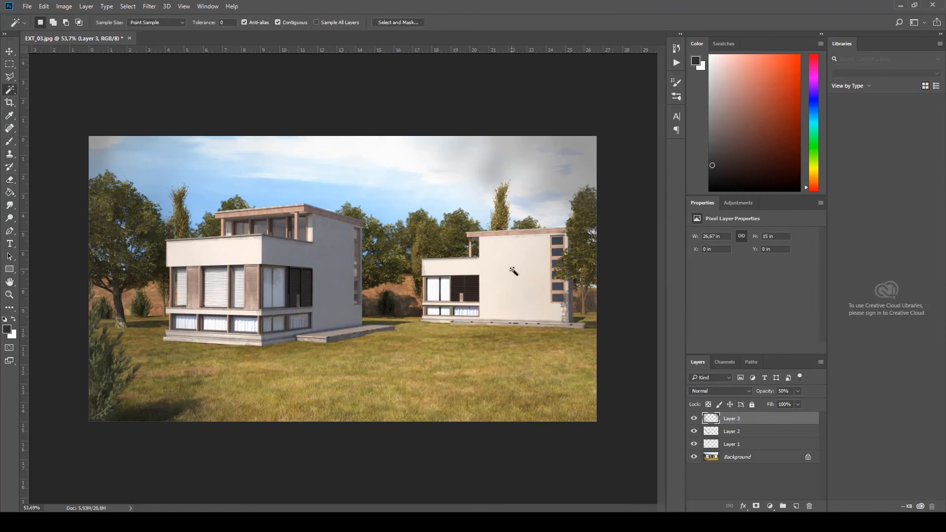
key(e)
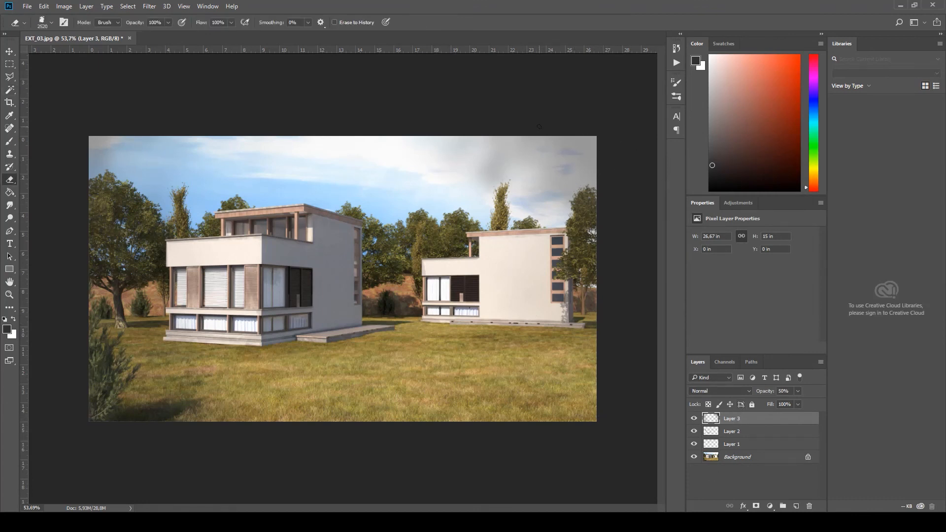
right_click(503, 162)
click(613, 229)
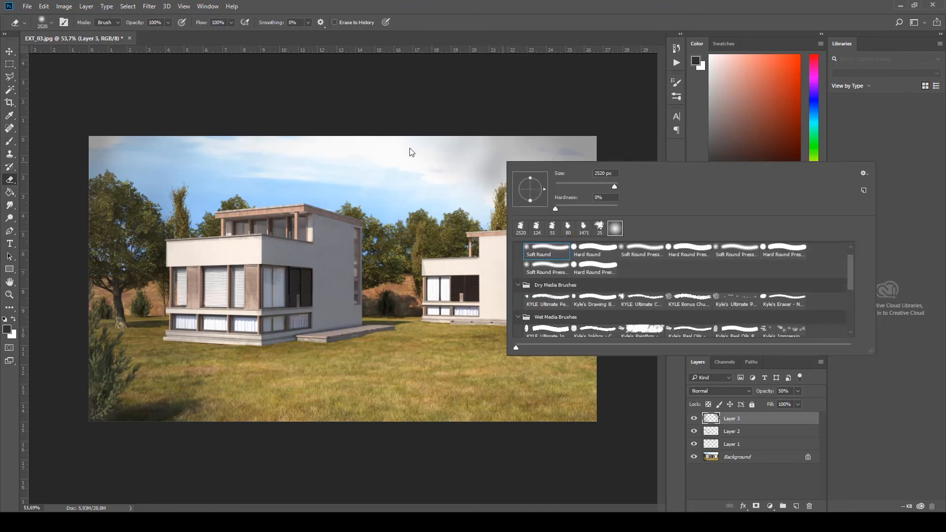
click(414, 149)
click(488, 171)
key(ctrl+z)
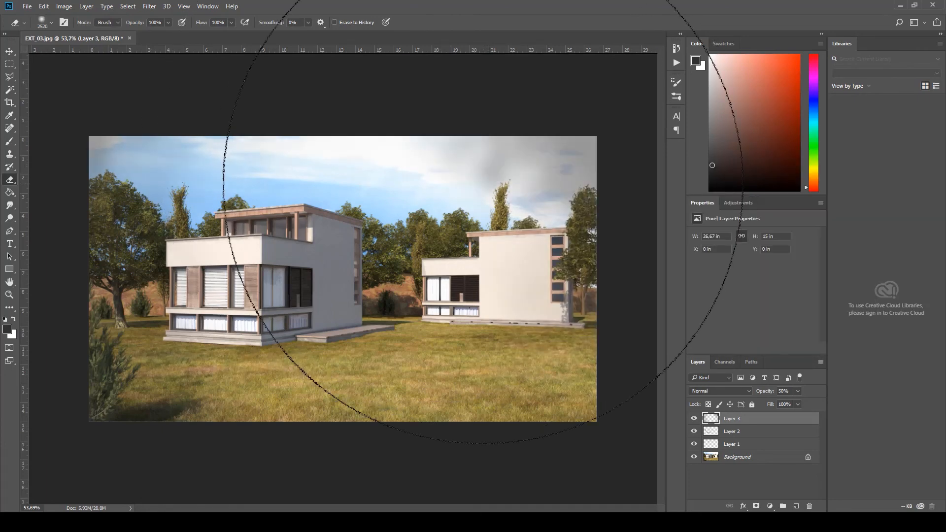
Step: Reduce the Soft Round Eraser's size and erase the dark haze from the sky and across both houses
right_click(488, 184)
mouse_move(452, 140)
mouse_down()
mouse_move(585, 152)
mouse_move(619, 166)
mouse_move(492, 228)
mouse_move(496, 289)
mouse_up()
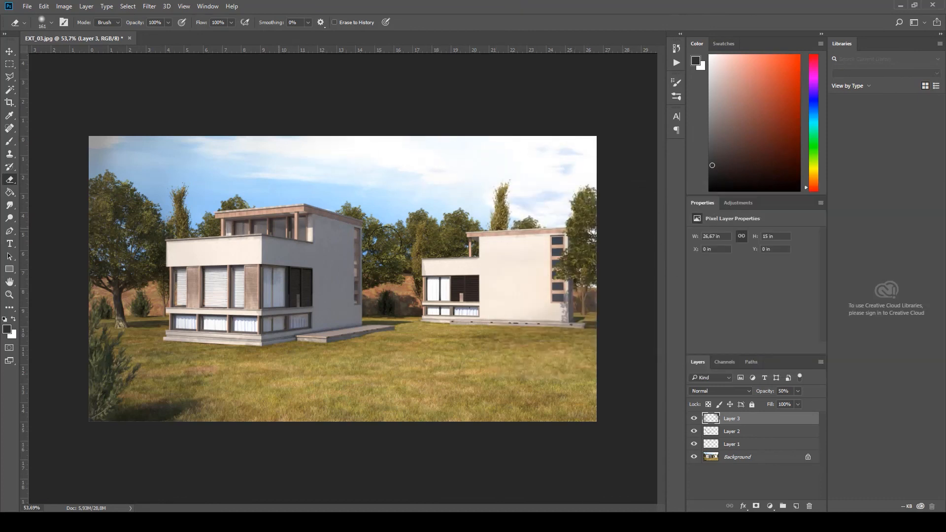
mouse_move(356, 298)
mouse_down()
mouse_move(163, 167)
mouse_move(226, 143)
mouse_move(212, 182)
mouse_move(169, 230)
mouse_move(82, 159)
mouse_move(145, 234)
mouse_up()
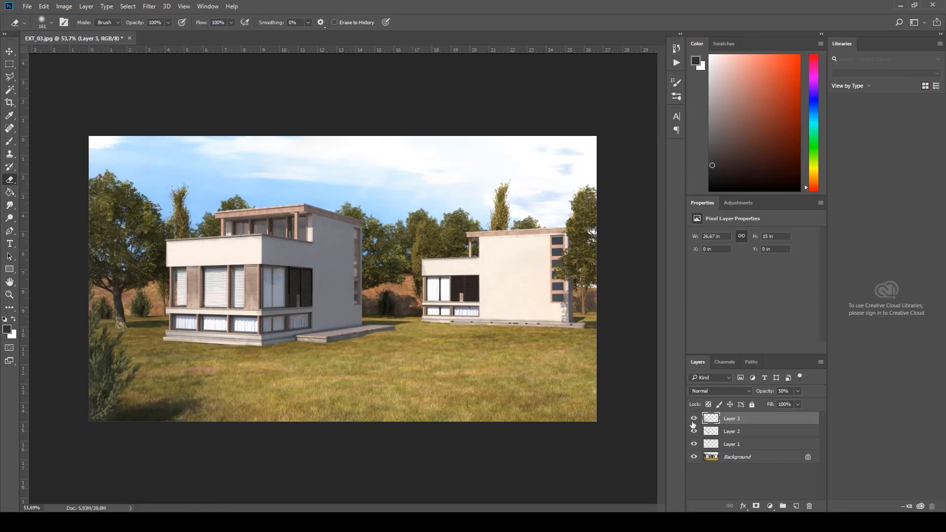